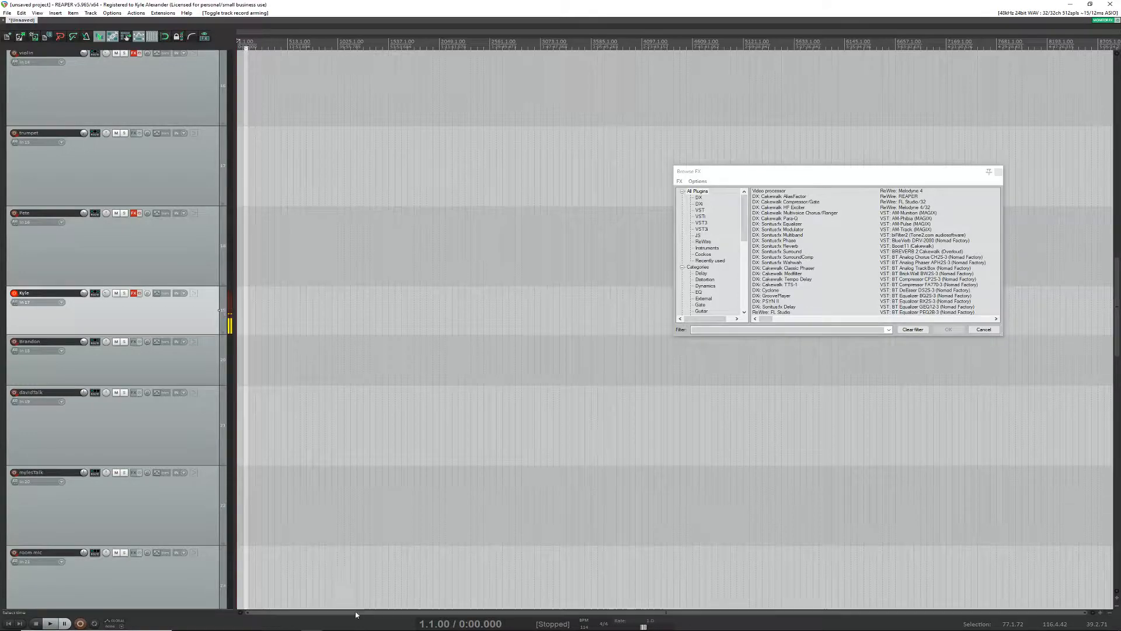
Step: Start and stop playback of the empty project to try out the transport
scroll(310, 67, up, 5)
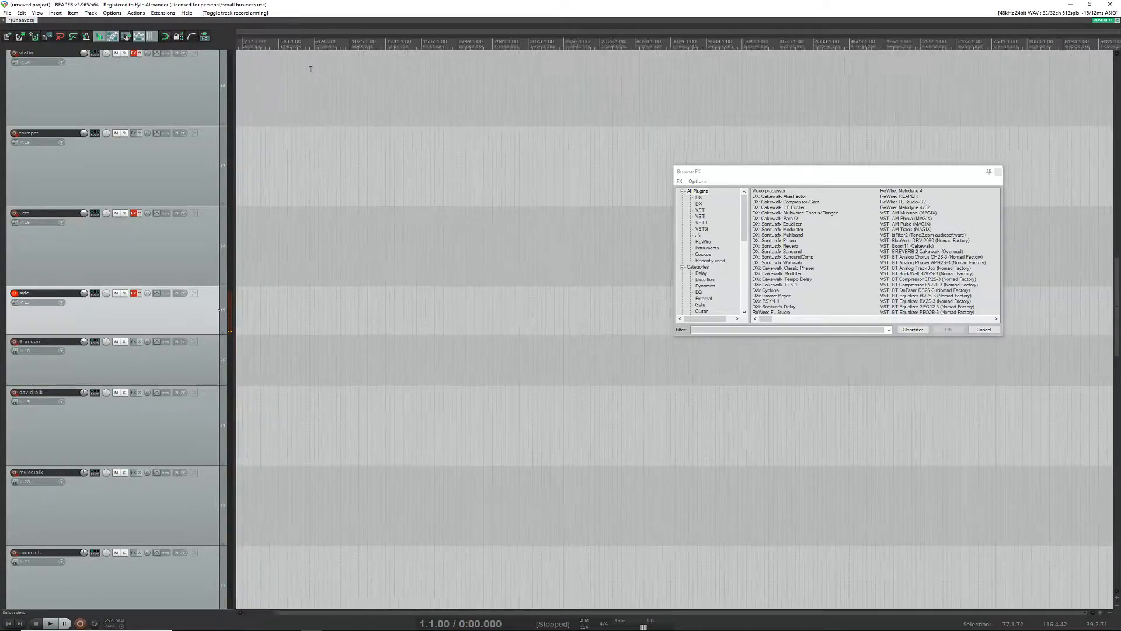
drag(506, 615, 345, 614)
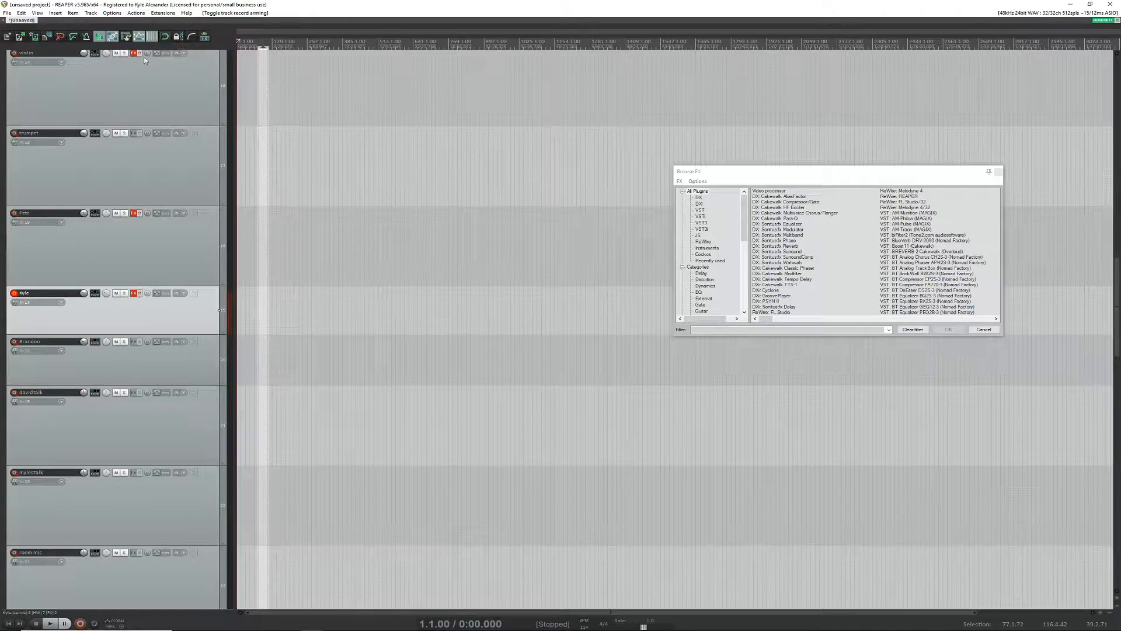
key(space)
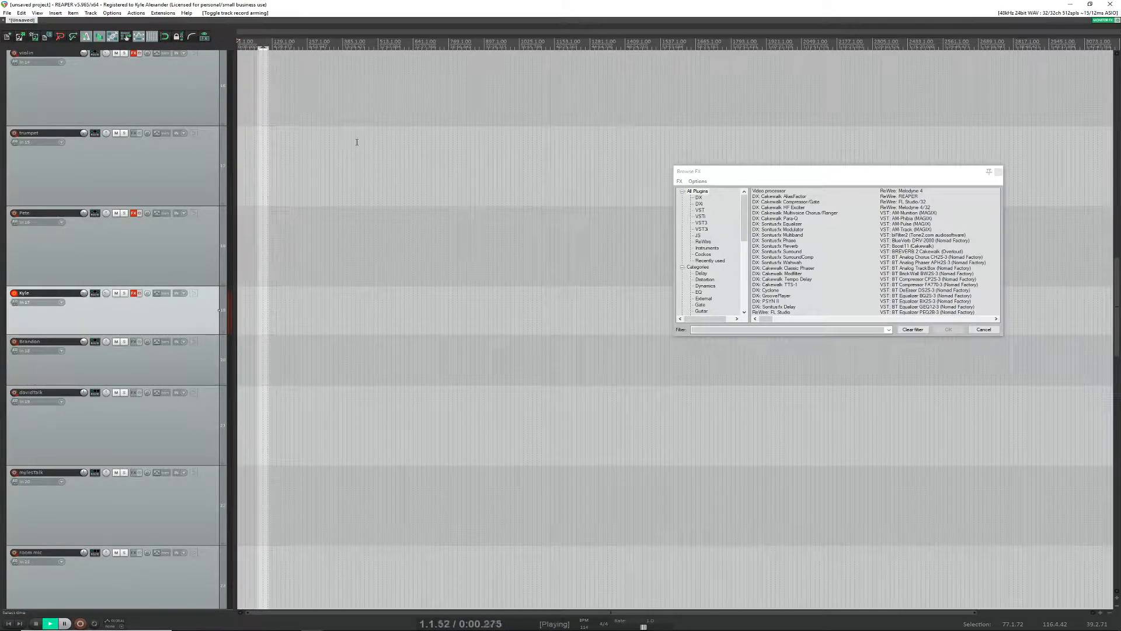
key(space)
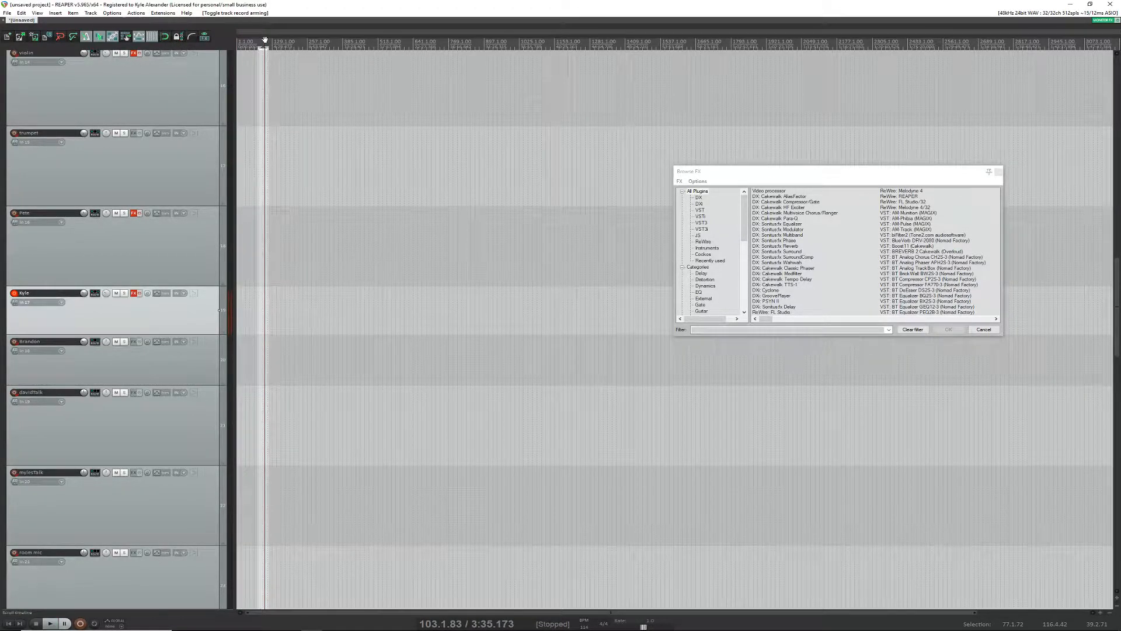
key(space)
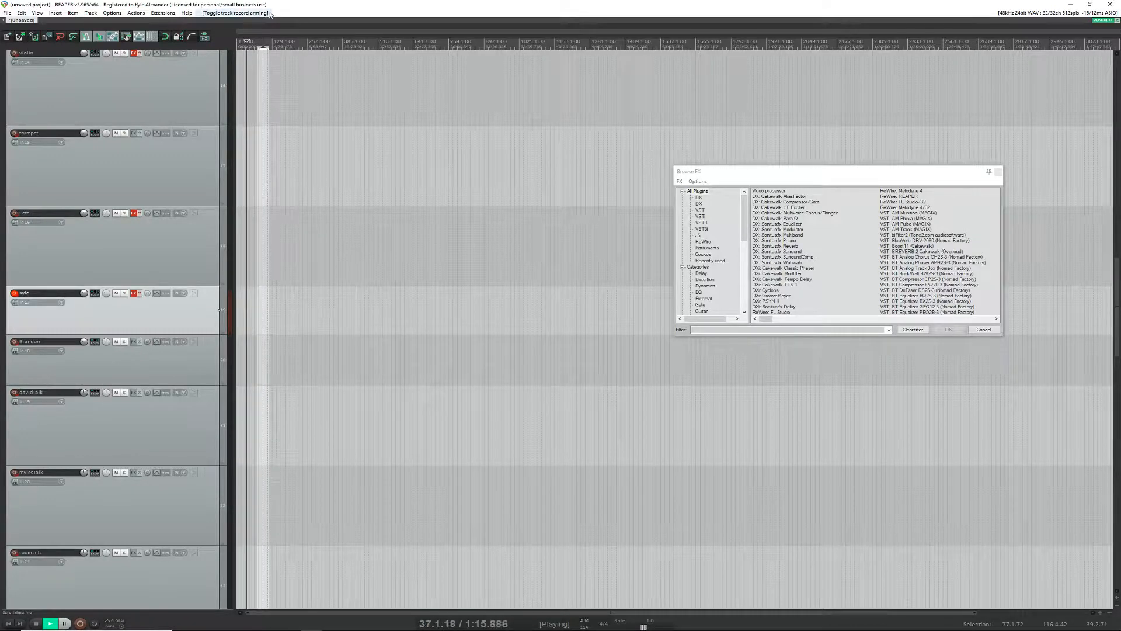
scroll(219, 106, up, 5)
scroll(255, 116, up, 3)
scroll(255, 116, up, 3)
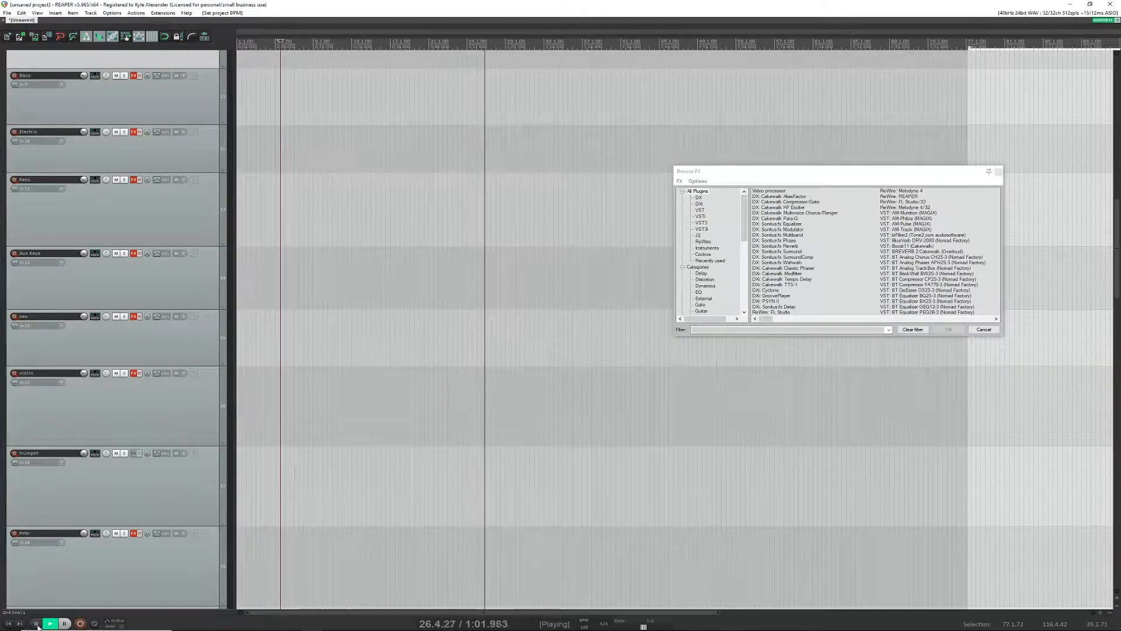
key(space)
click(189, 287)
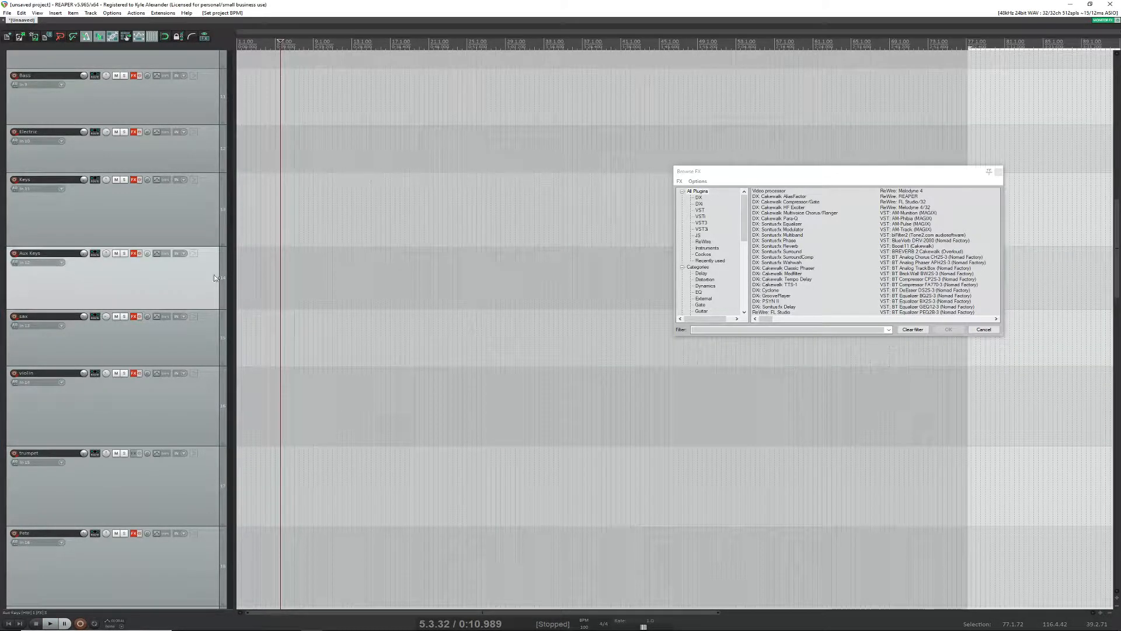
scroll(197, 337, up, 10)
scroll(197, 338, down, 10)
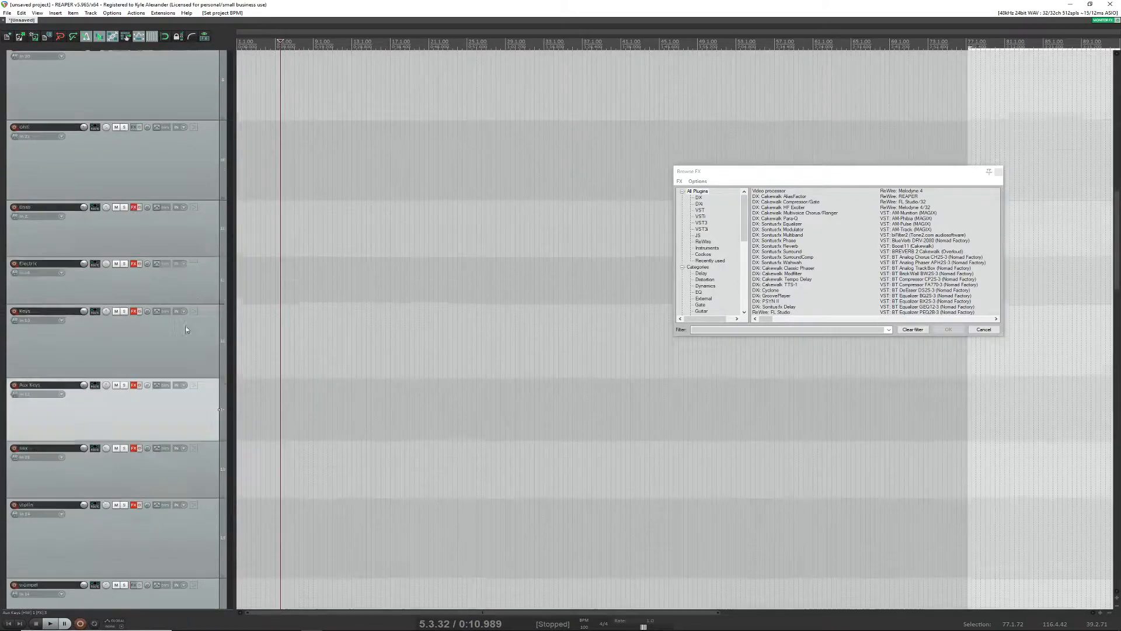
scroll(214, 388, down, 2)
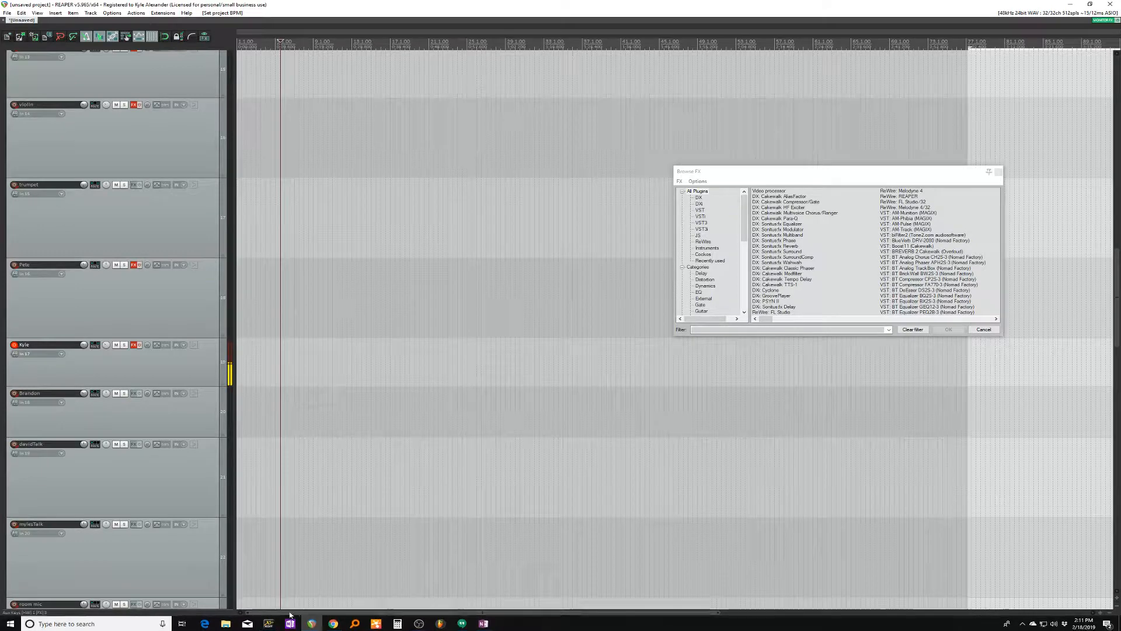
Step: Make a time selection from the project start to about 2.1.38 on the ruler
click(274, 43)
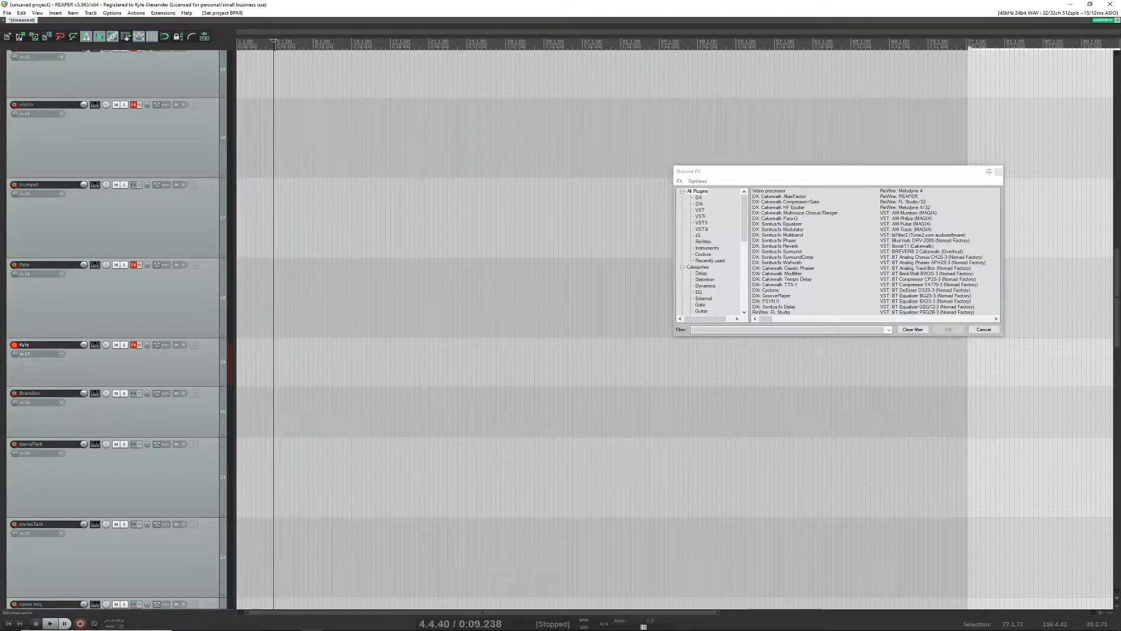
drag(247, 45, 236, 42)
click(277, 42)
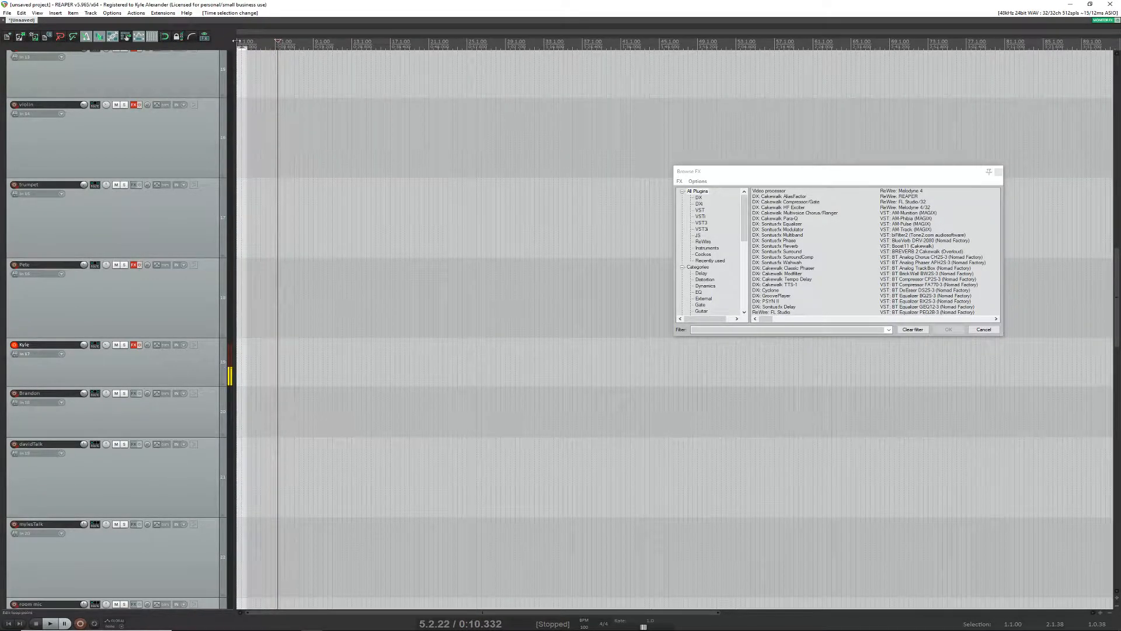
Step: Select the record-armed track and return the edit cursor to the project start
click(173, 369)
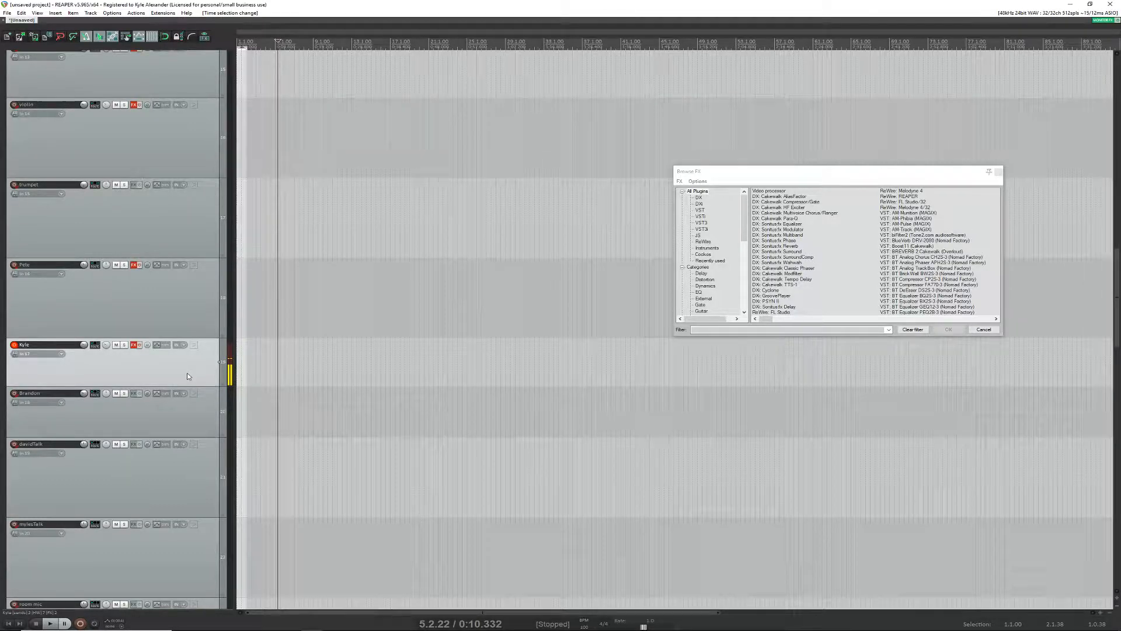
key(super)
click(211, 354)
scroll(197, 365, up, 2)
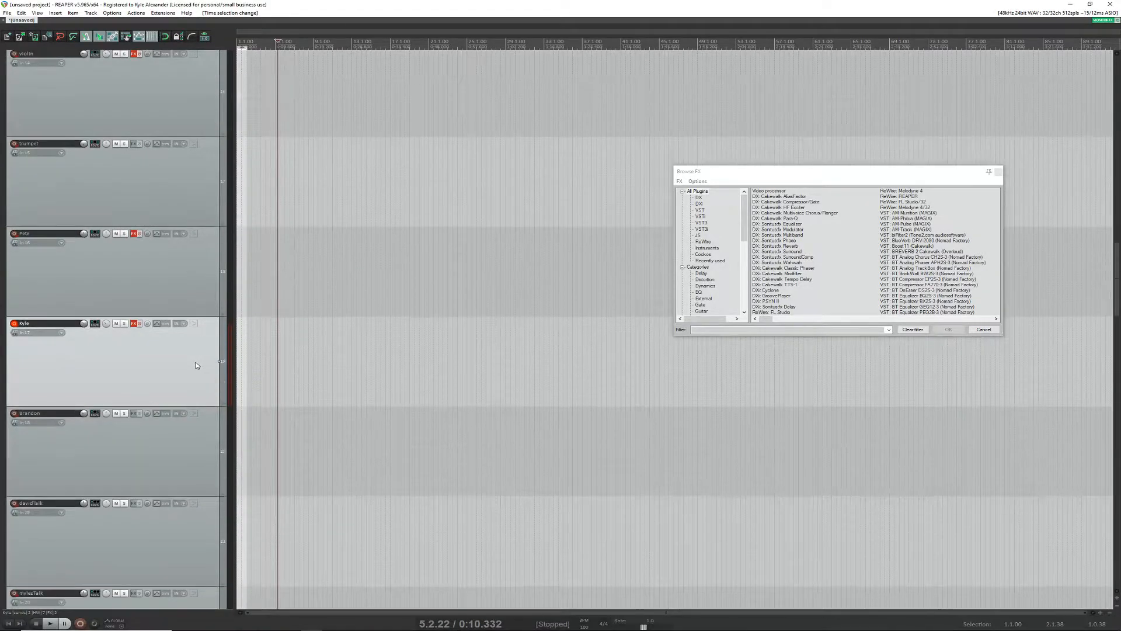
scroll(197, 366, up, 2)
key(Home)
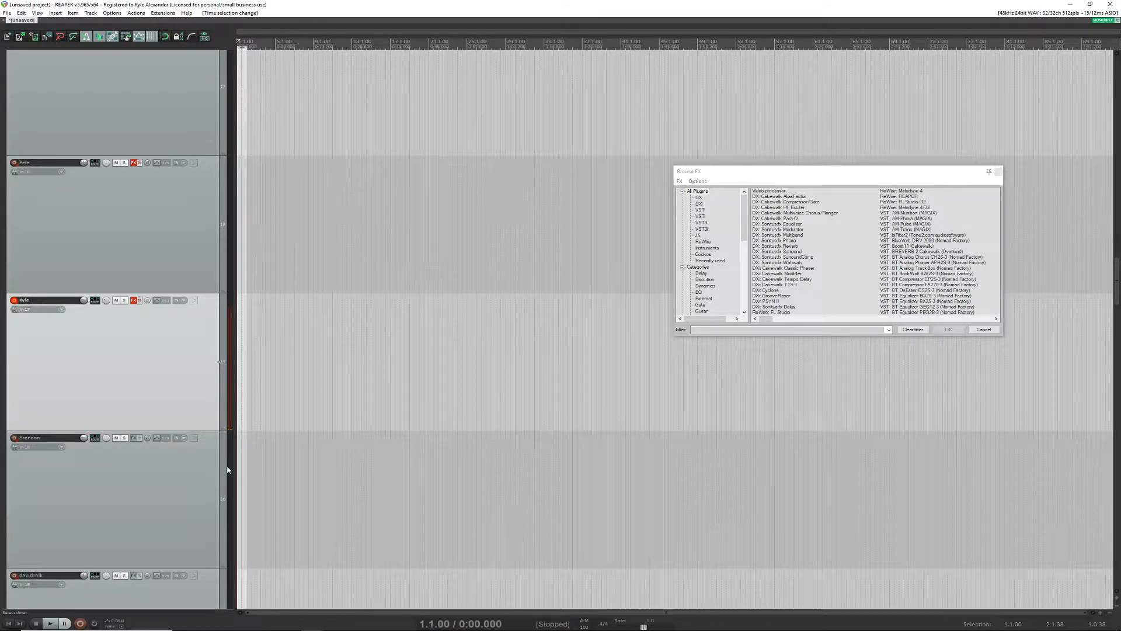
scroll(270, 358, up, 3)
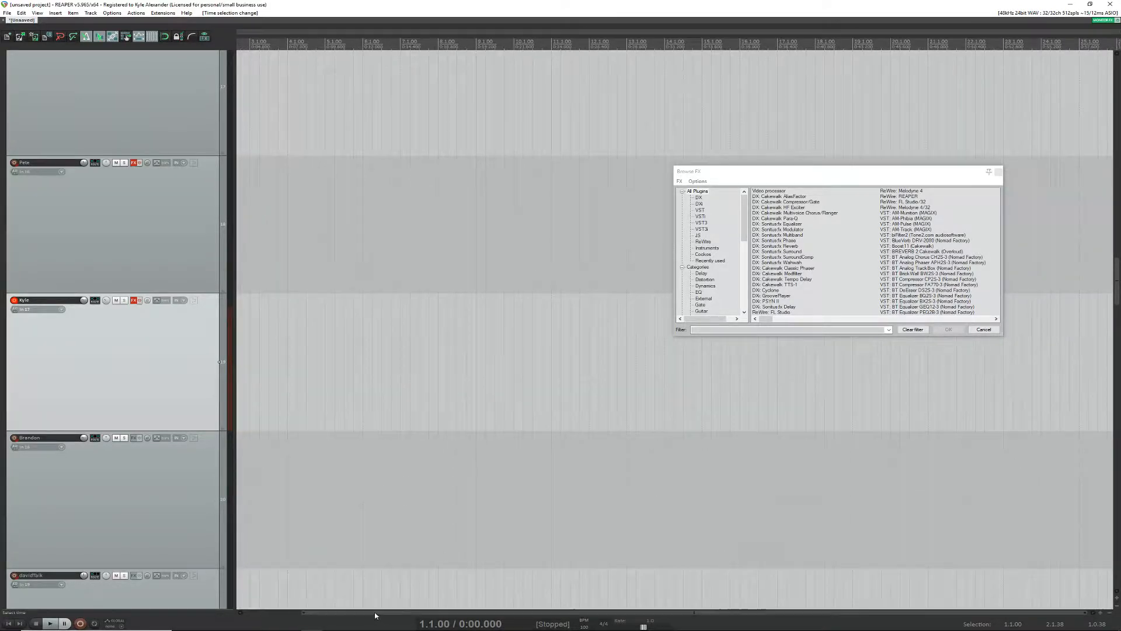
drag(375, 613, 227, 584)
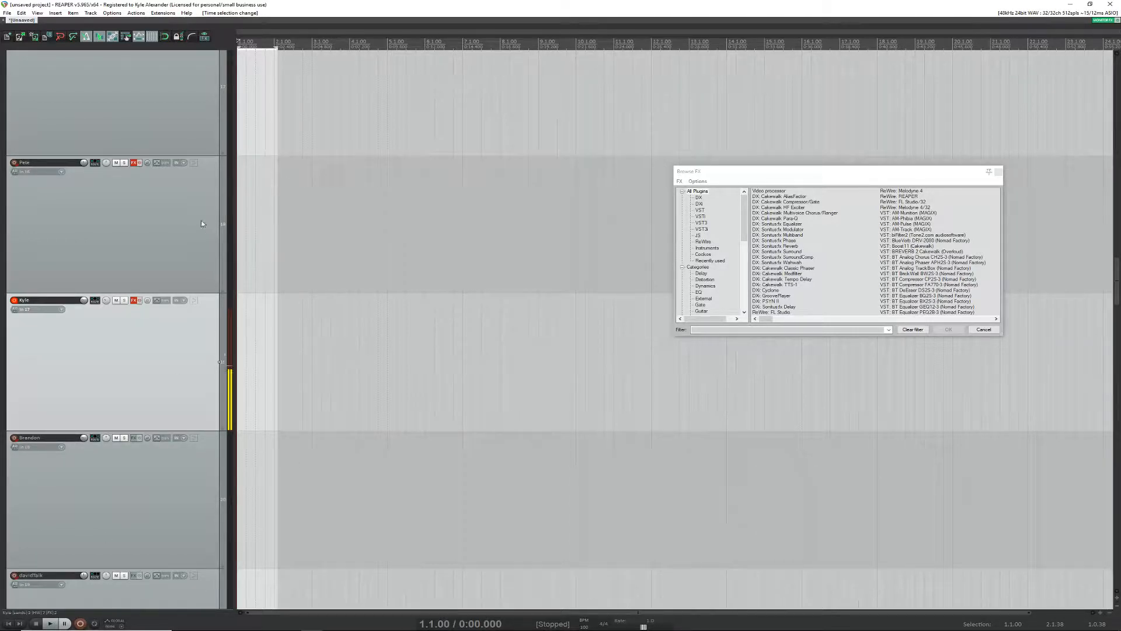
Step: Record a take of about four bars on the armed track from the project start and save all recorded files
click(77, 623)
click(195, 555)
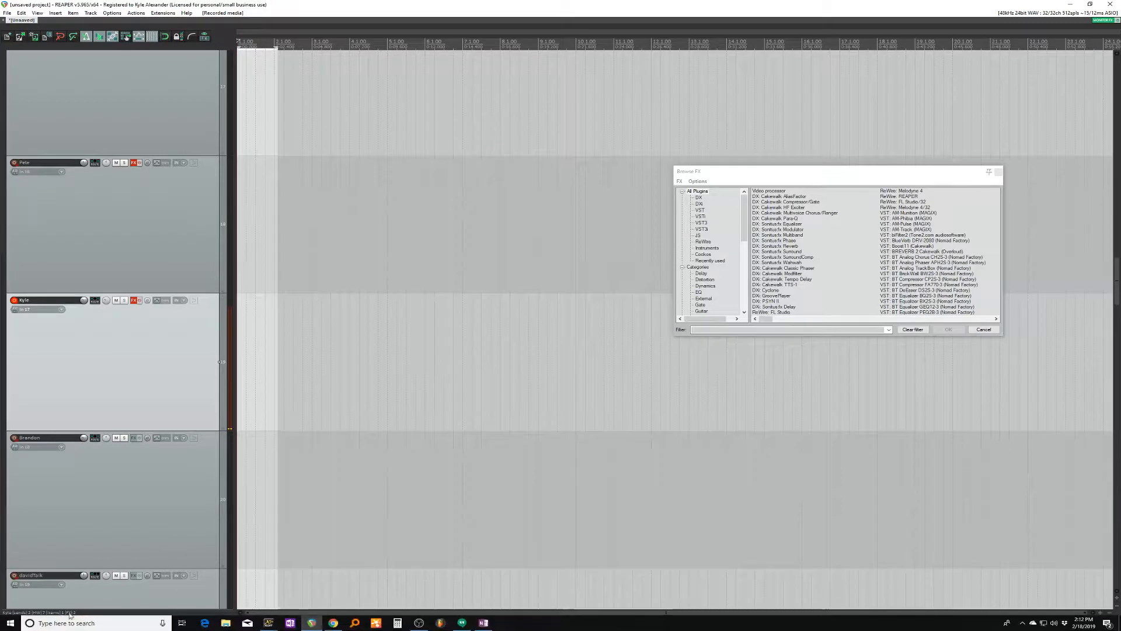
click(80, 622)
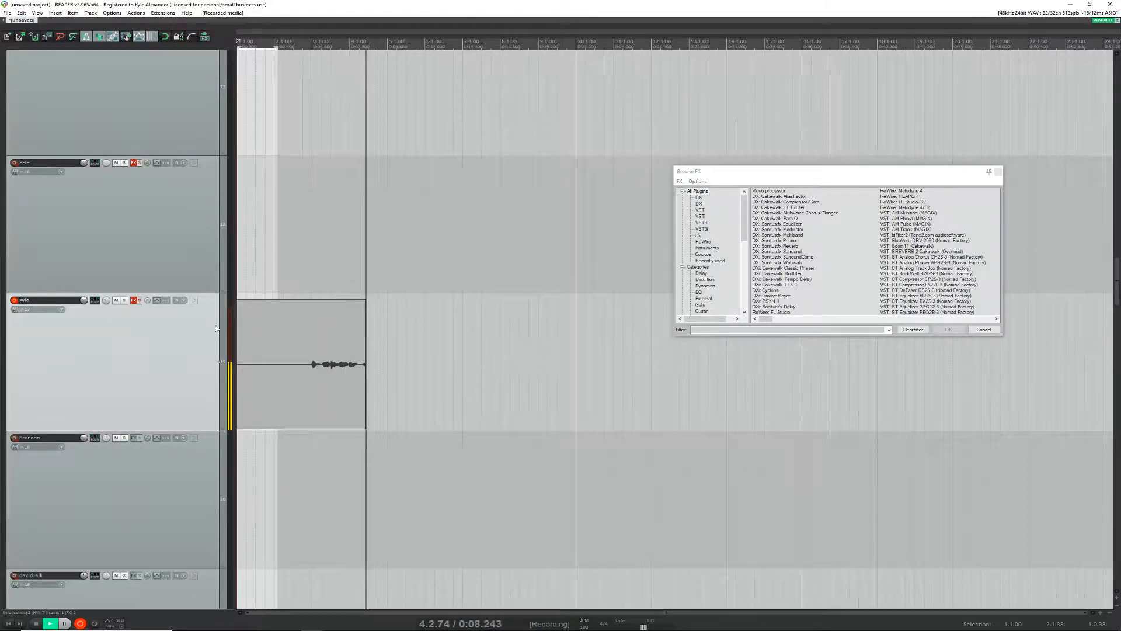
key(space)
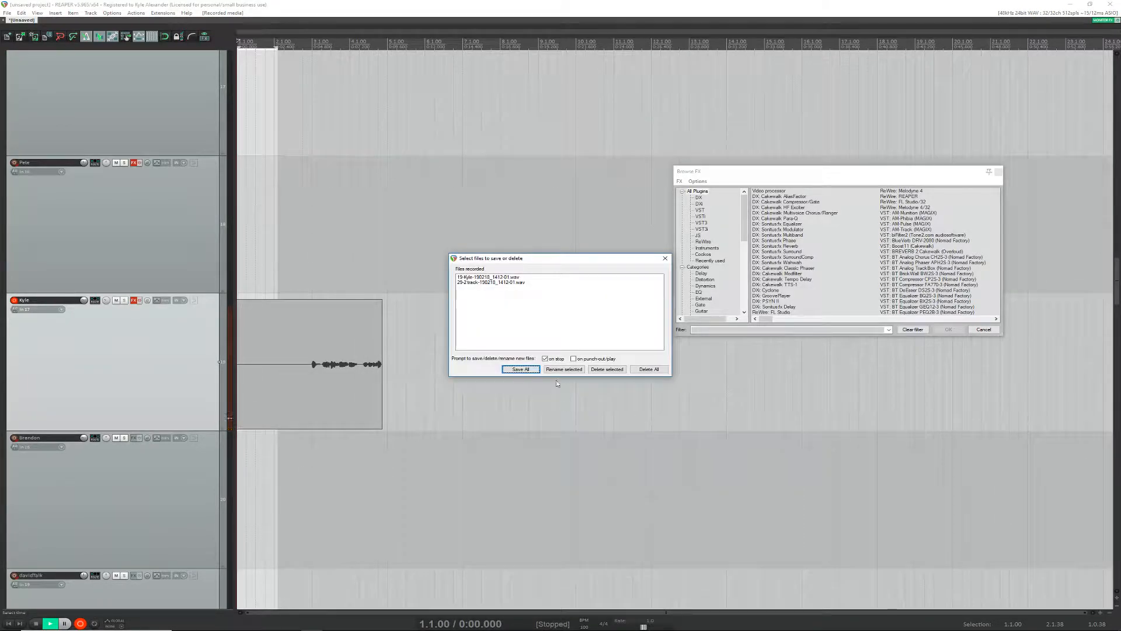
click(529, 372)
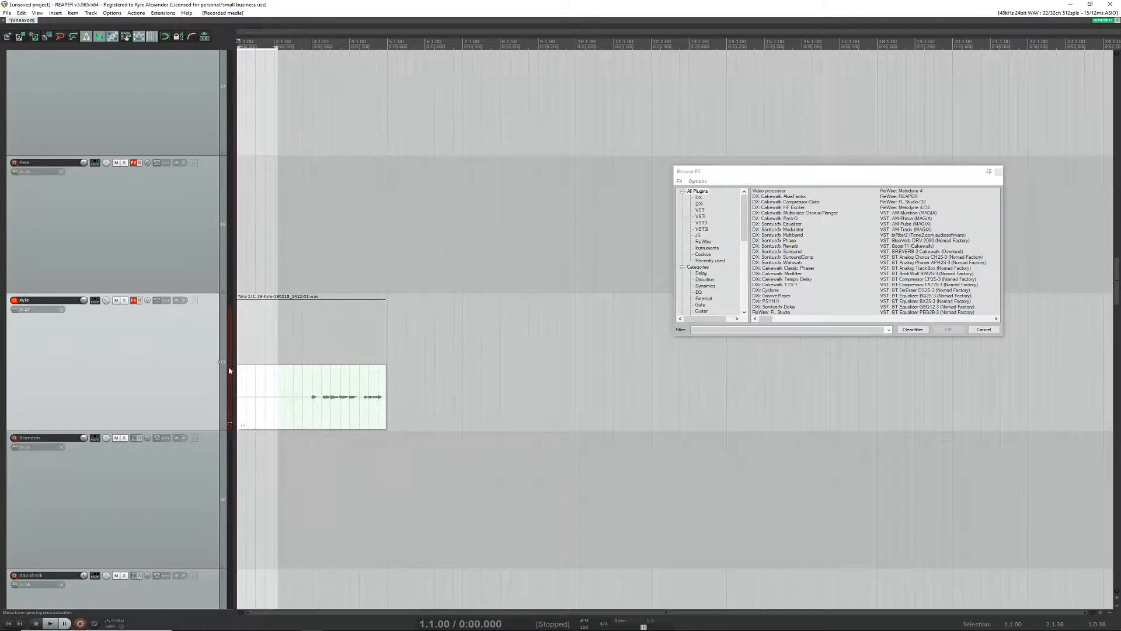
Step: Disarm recording on the 2 track and return to the recorded voice track
scroll(141, 478, down, 3)
scroll(137, 467, down, 7)
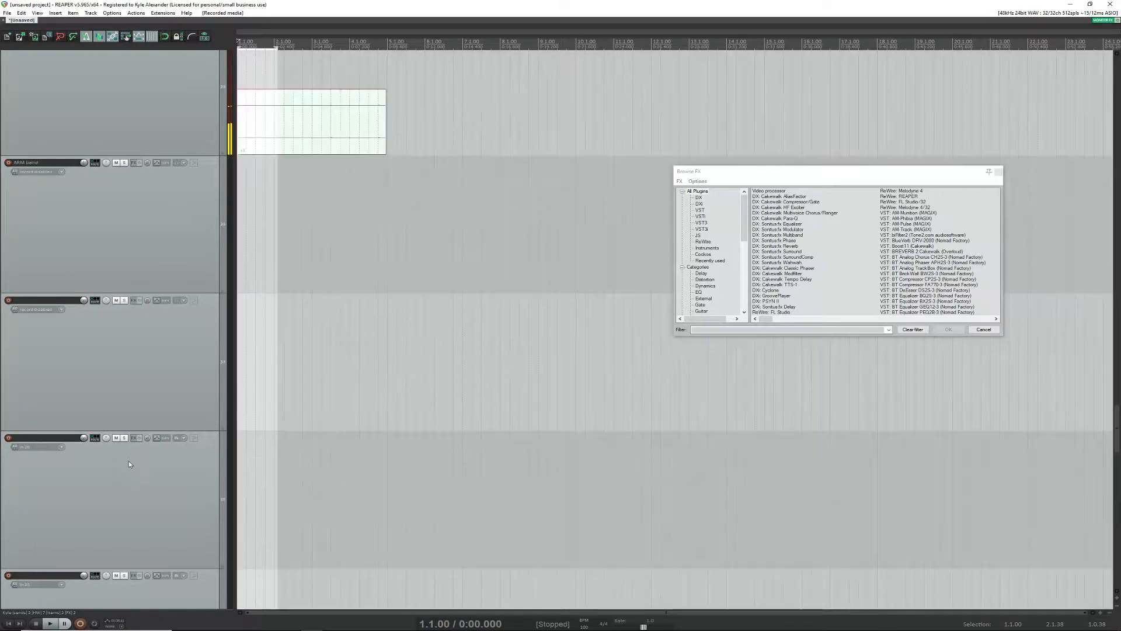
scroll(111, 435, up, 4)
scroll(76, 422, down, 3)
scroll(64, 408, up, 2)
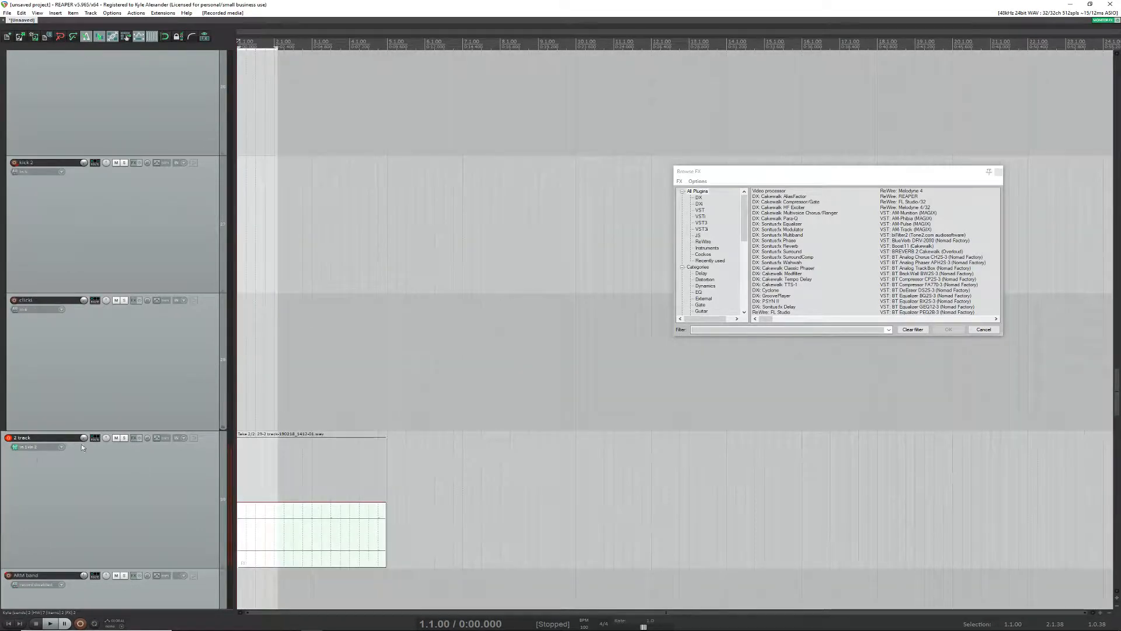
click(9, 439)
scroll(112, 415, up, 9)
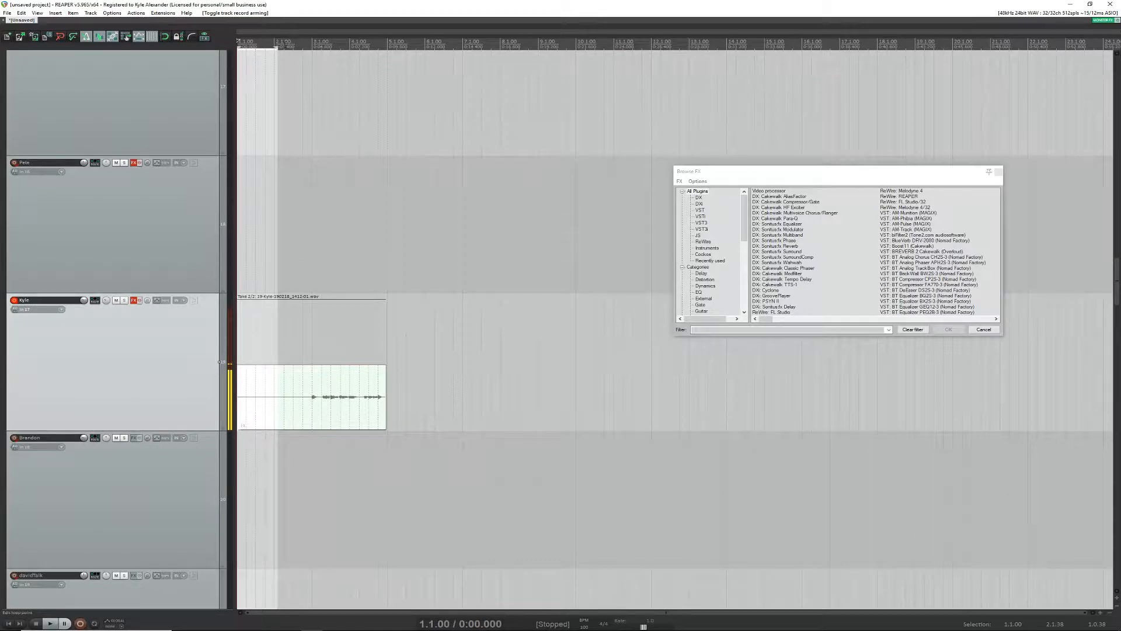
Step: Play back the recorded take from about 2.3.01 and stop
click(309, 45)
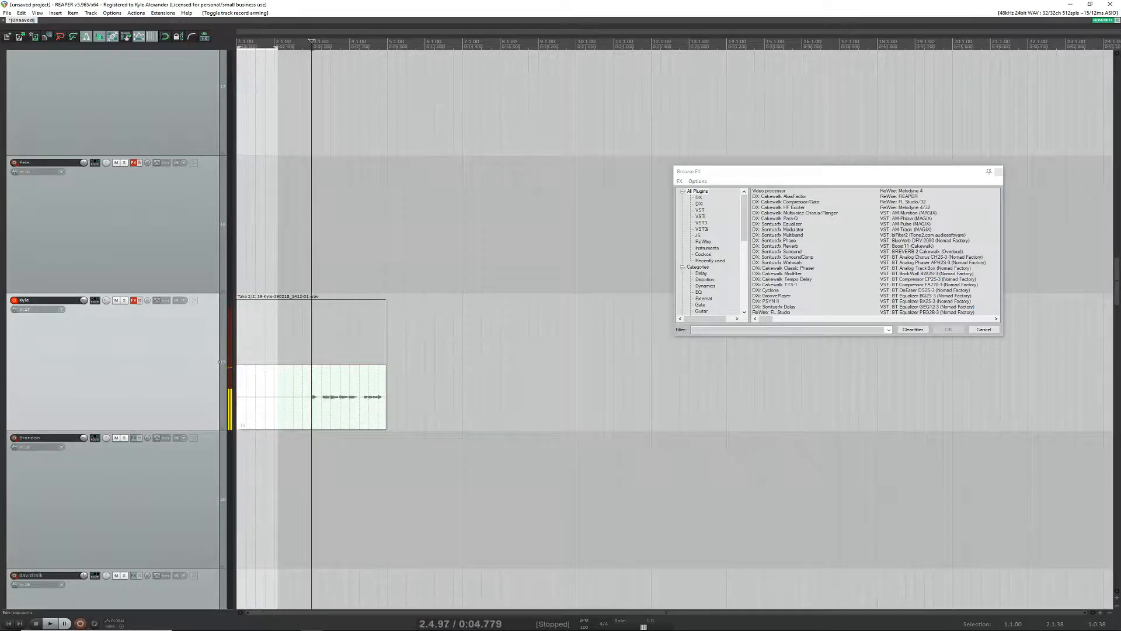
click(269, 48)
click(293, 48)
key(space)
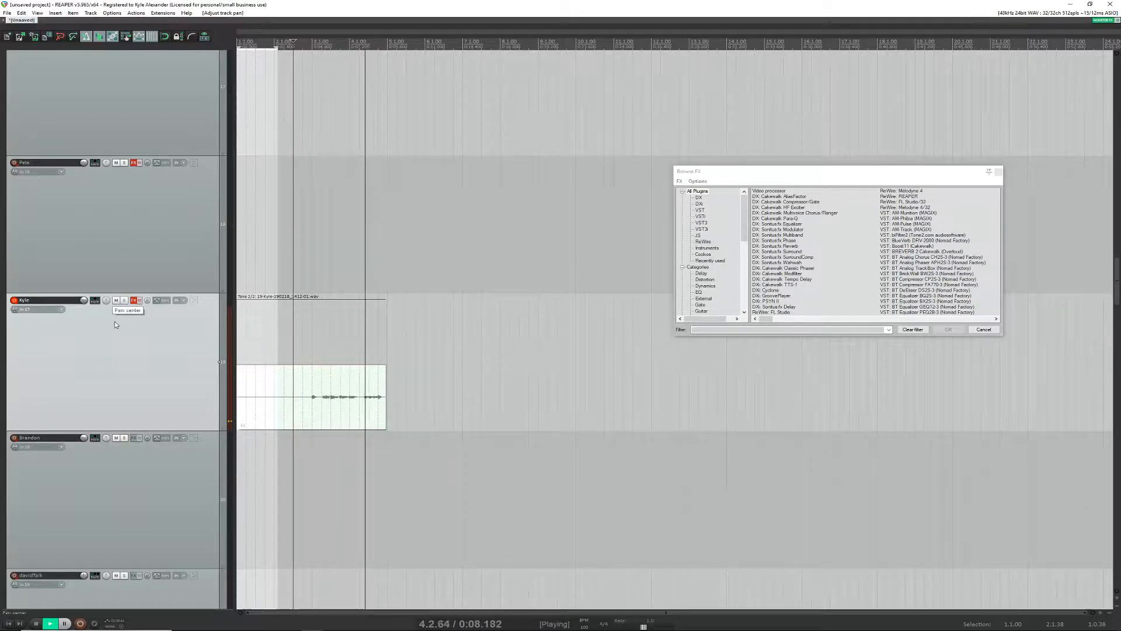
key(space)
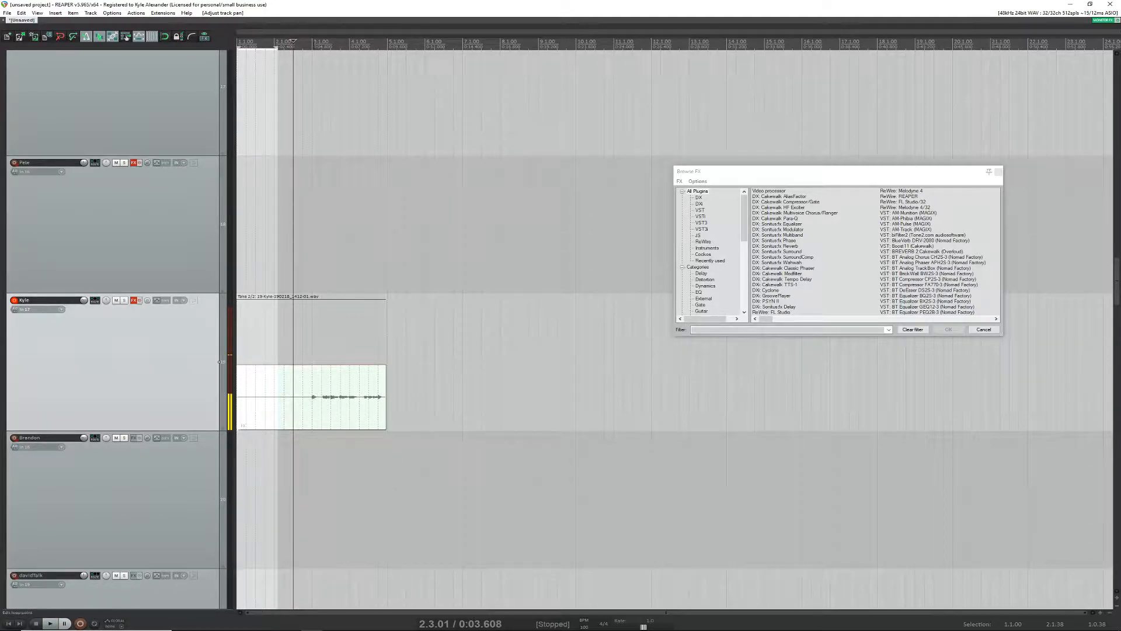
Step: Record a second take over the first from the project start and save all recorded files
click(313, 45)
click(274, 45)
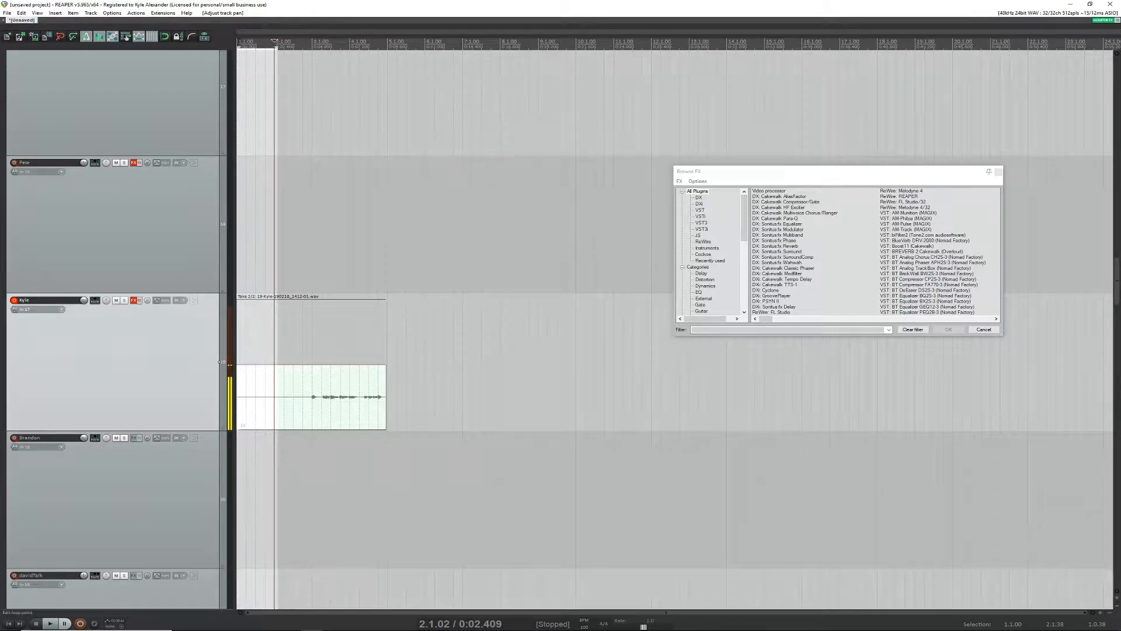
click(237, 42)
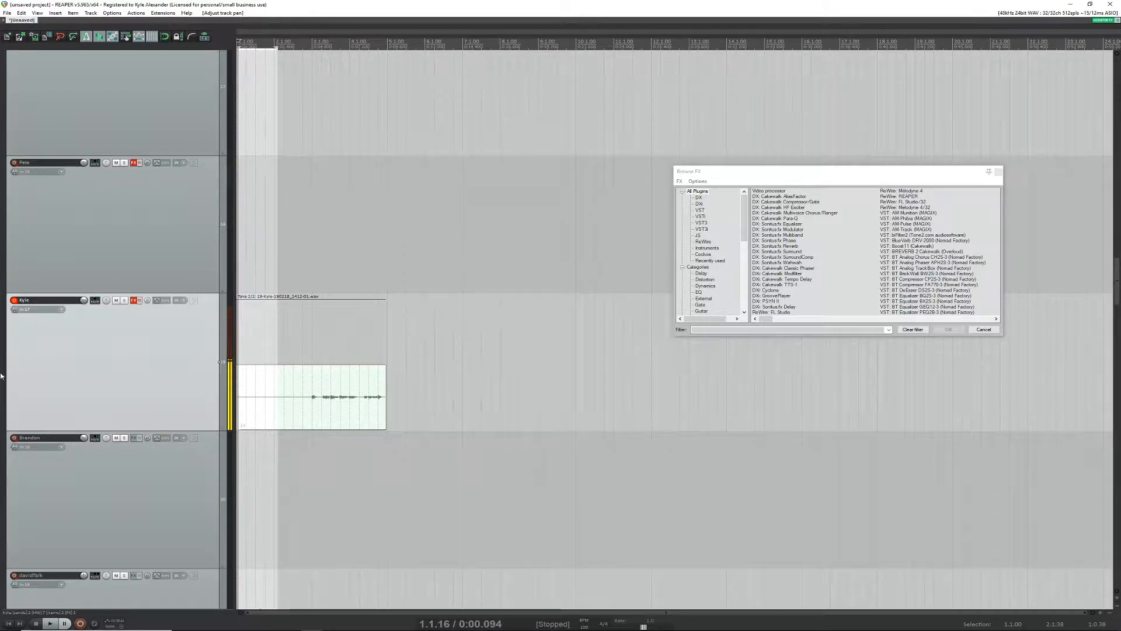
click(8, 622)
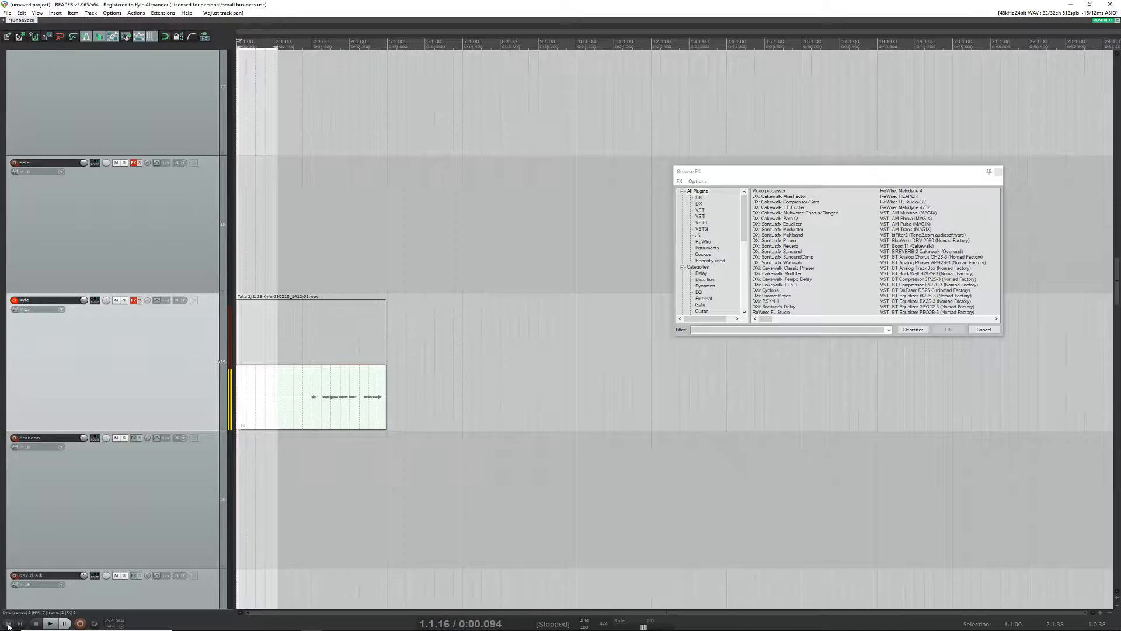
click(80, 623)
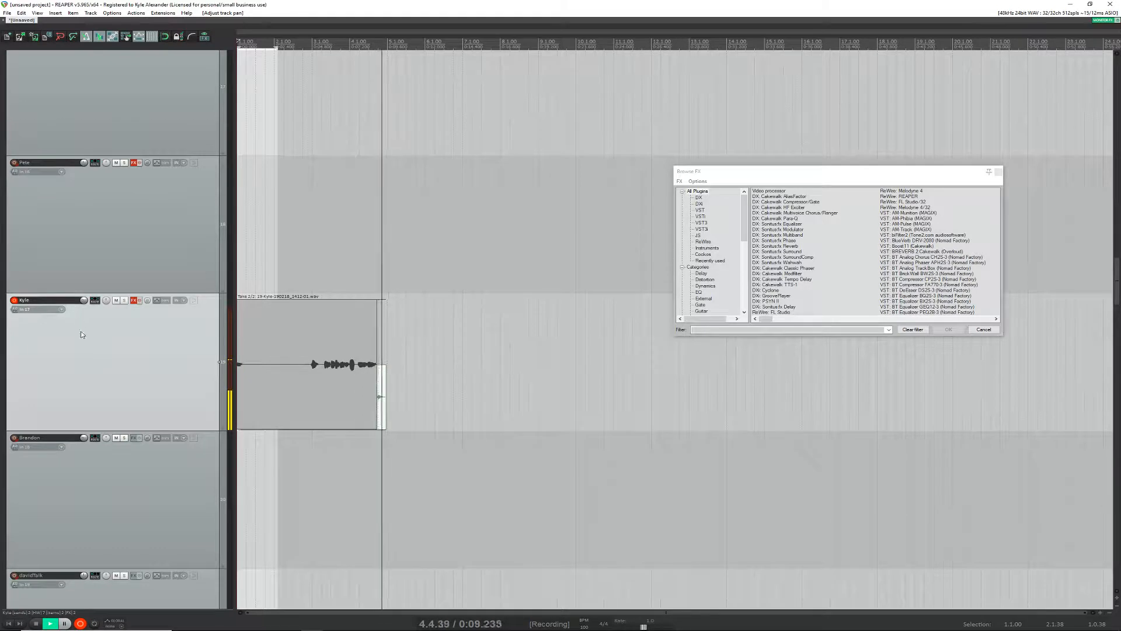
key(space)
click(520, 369)
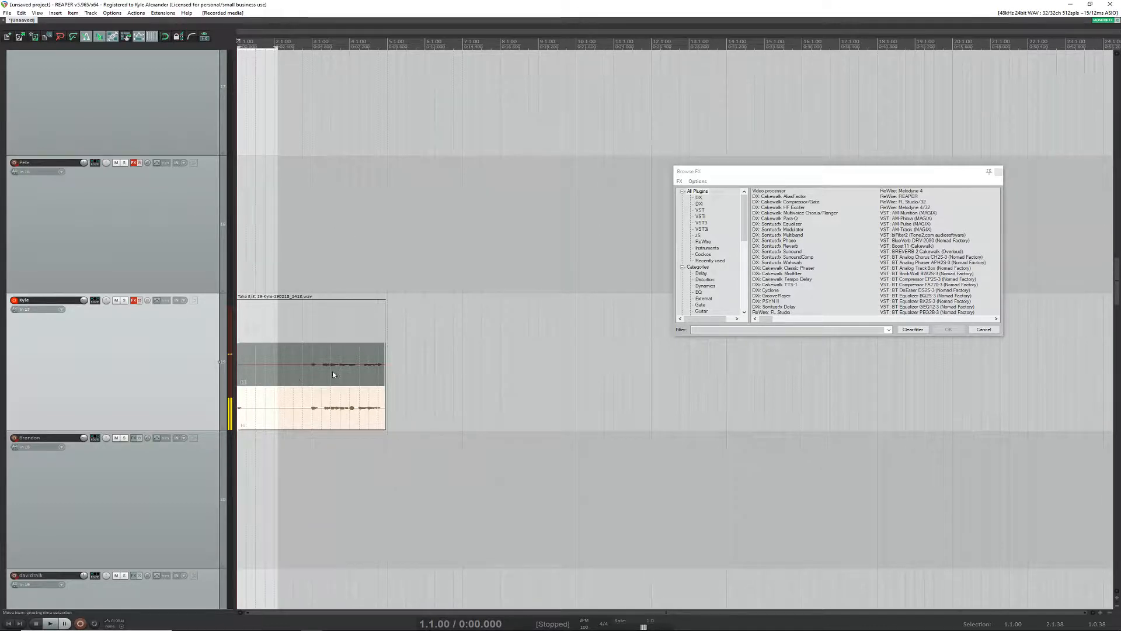
Step: Switch the active take back and forth between the two recordings, ending on the upper one, and start playback just before bar 3
click(306, 376)
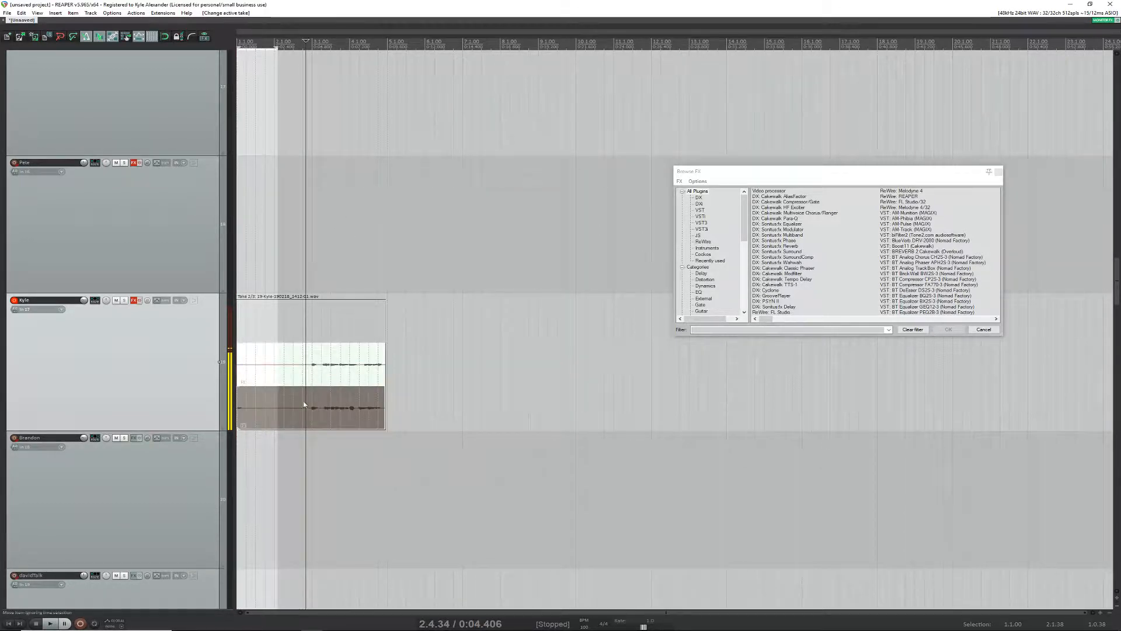
click(299, 402)
click(304, 379)
click(309, 413)
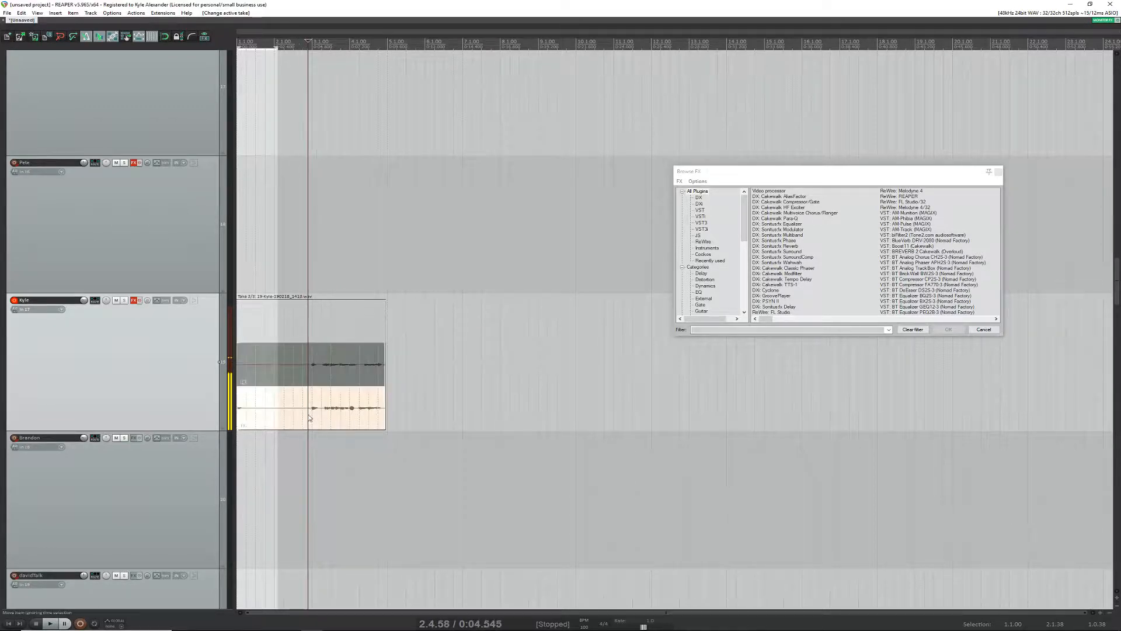
click(306, 377)
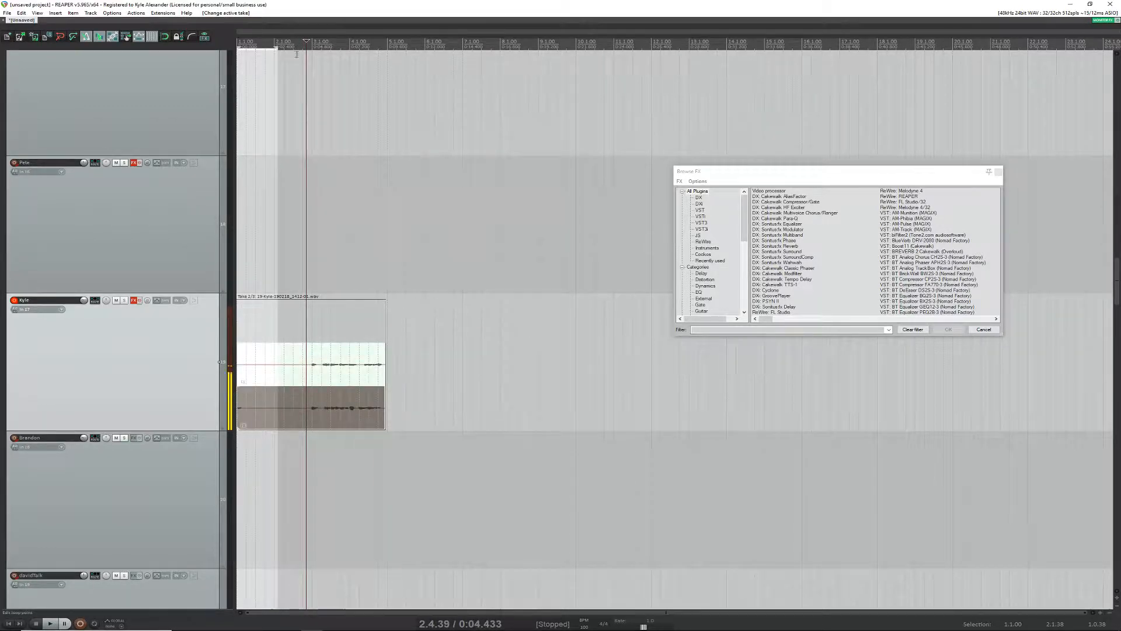
click(50, 623)
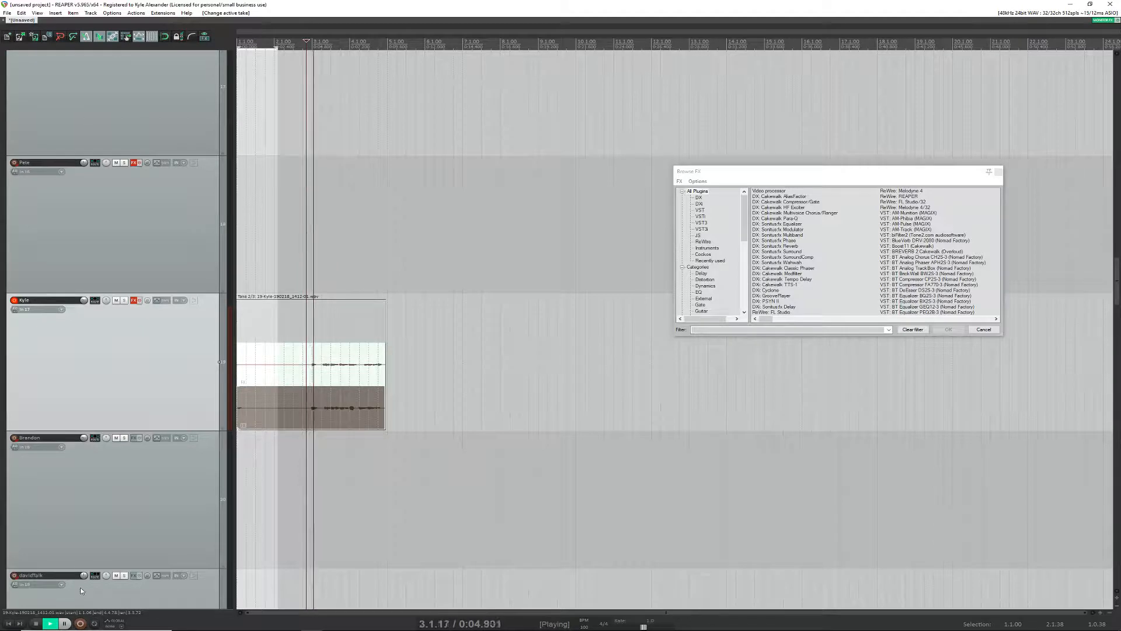
Step: Make the lower take active at 2.4.95, play it back and stop
click(312, 414)
key(space)
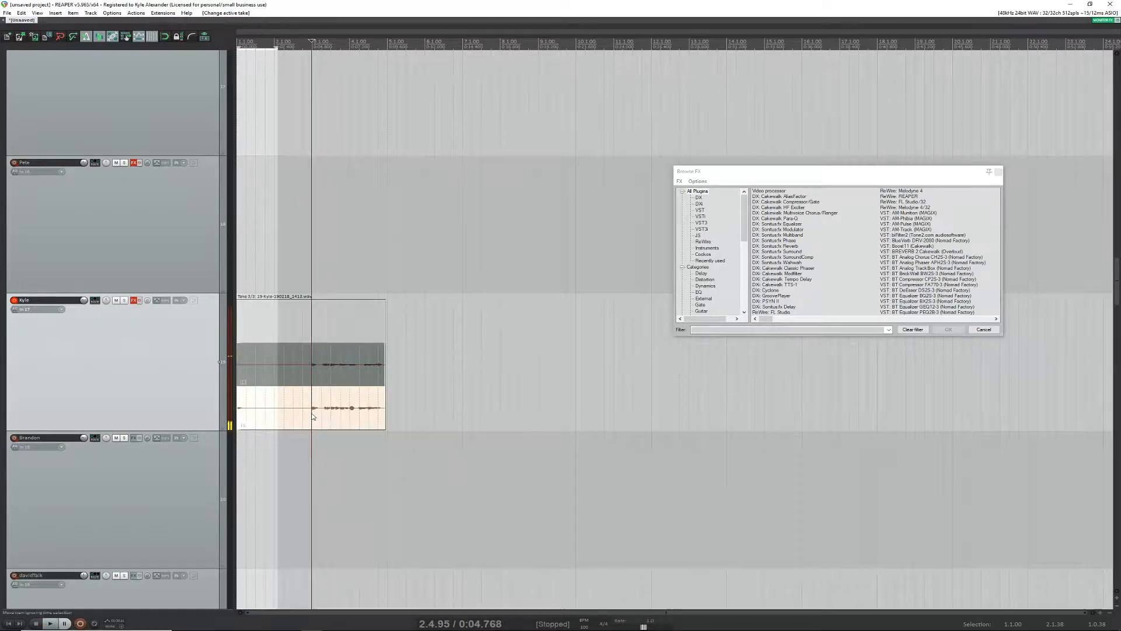
key(space)
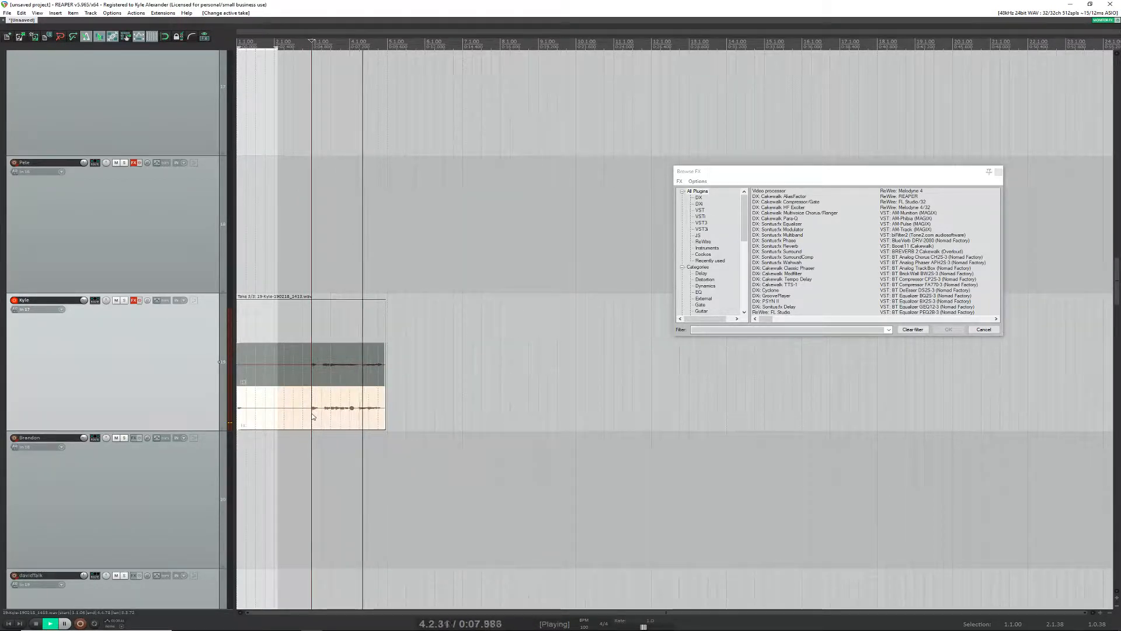
key(space)
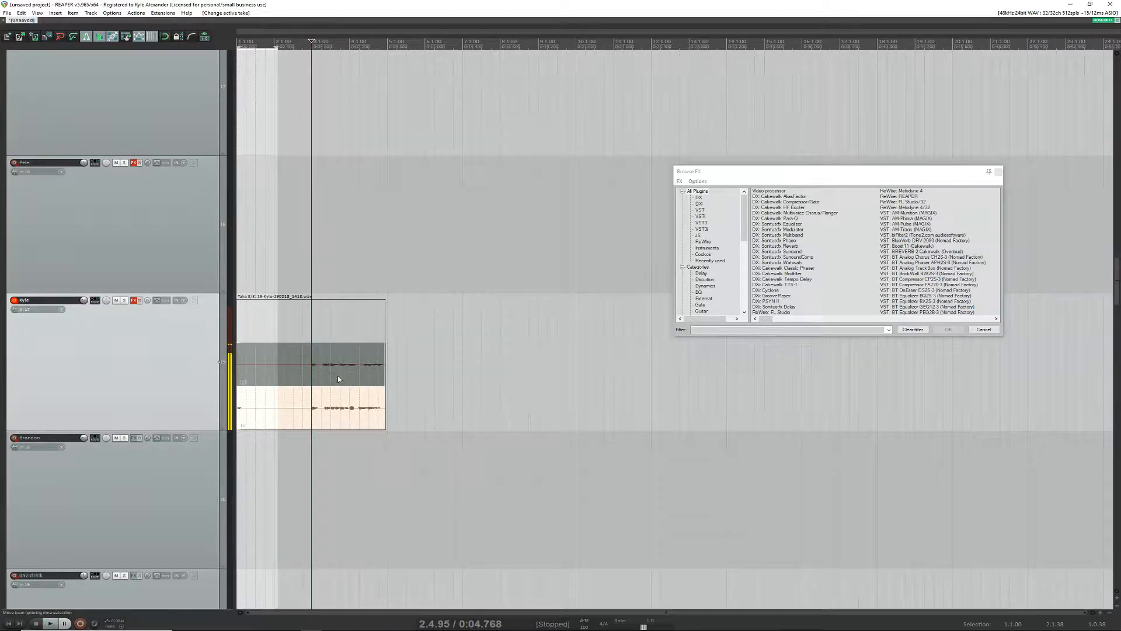
Step: Switch the active take to the upper recording and back to the lower one at the gap around 4.1.89
click(358, 374)
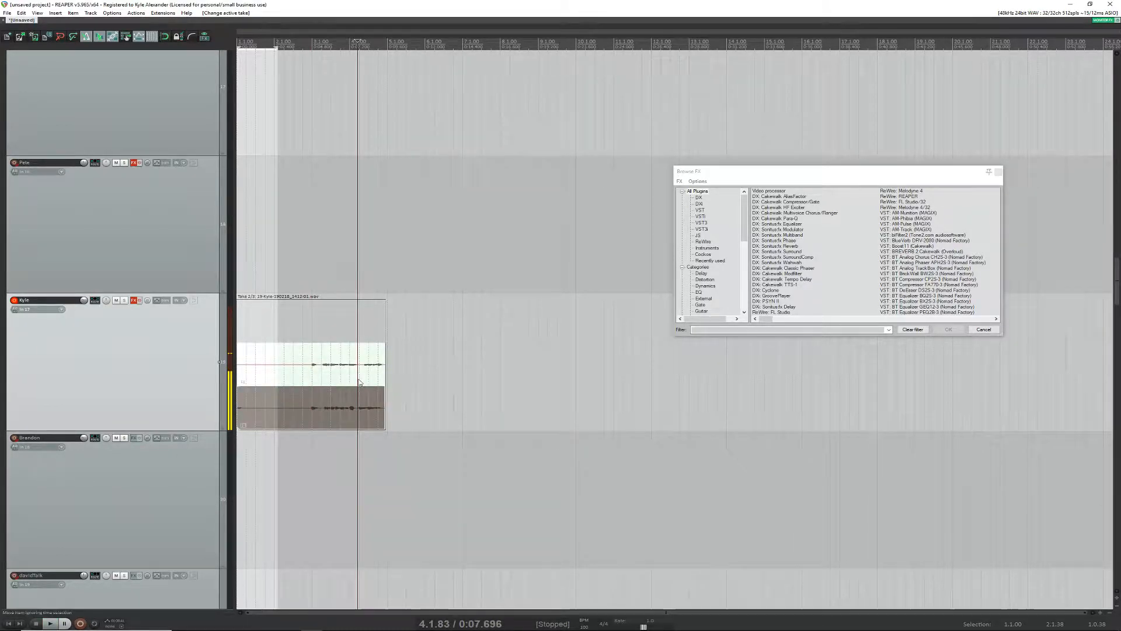
scroll(368, 390, up, 5)
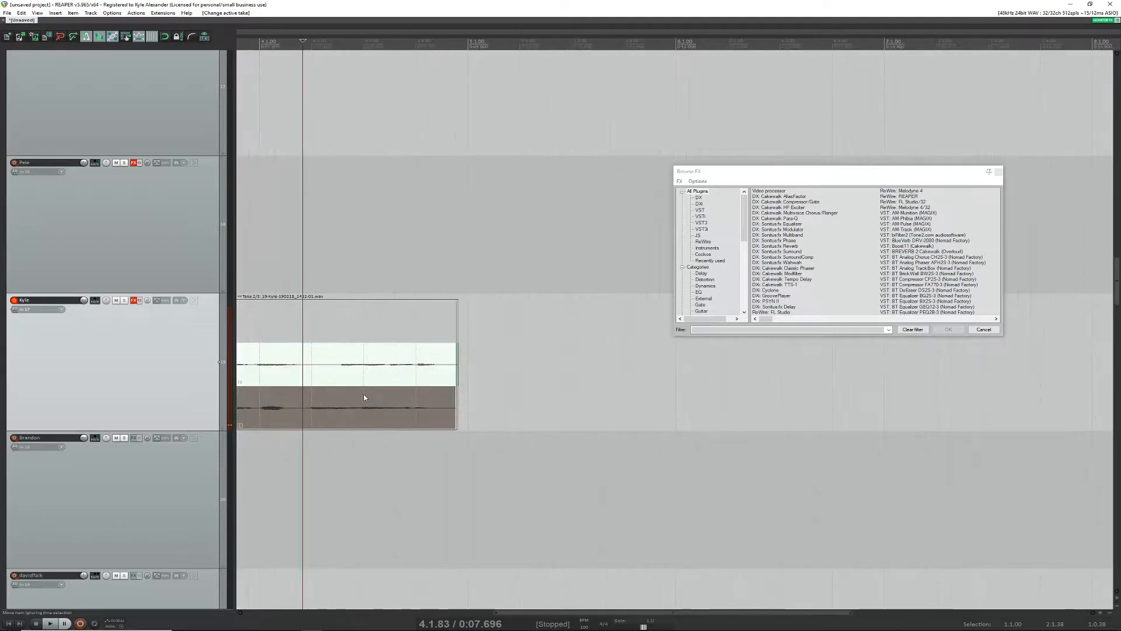
scroll(363, 397, down, 4)
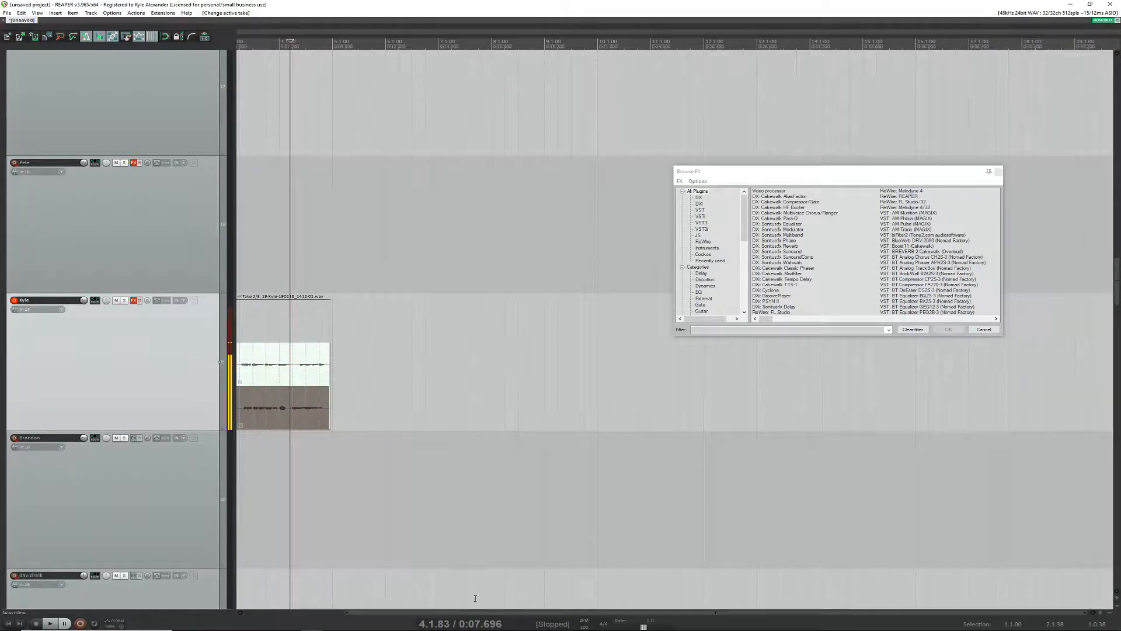
drag(472, 612, 408, 618)
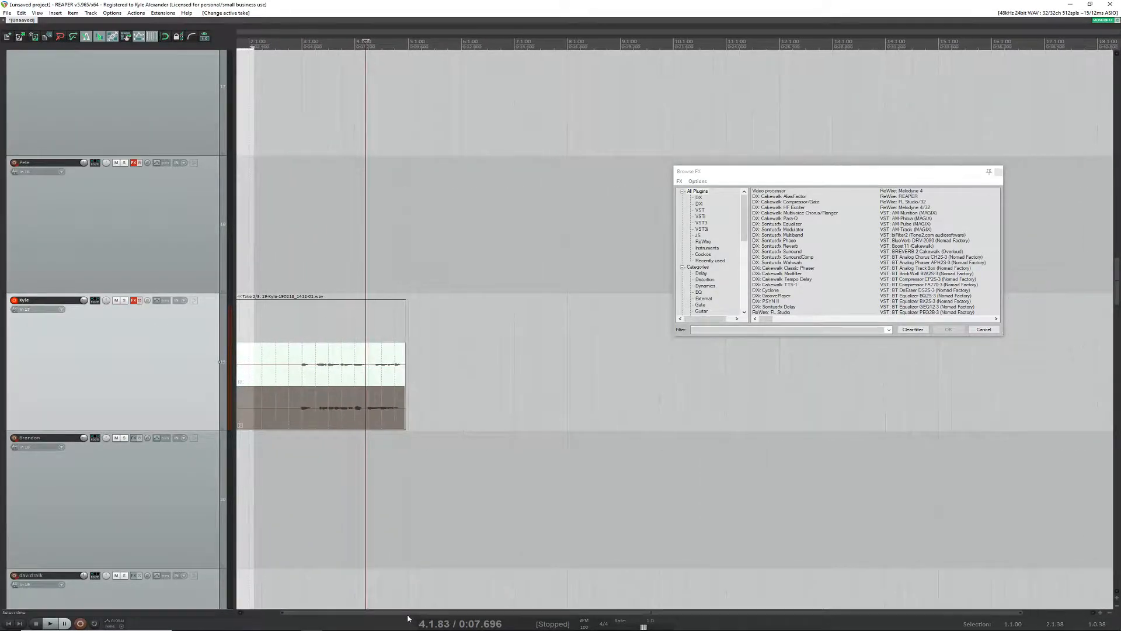
scroll(367, 410, up, 3)
click(372, 410)
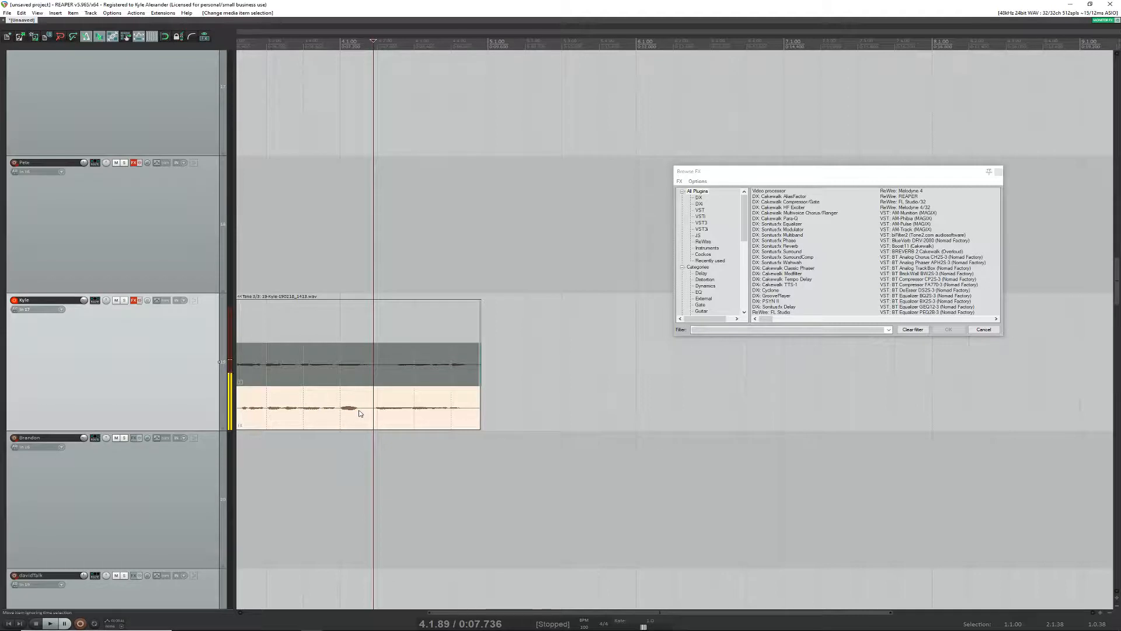
Step: Search the action list for "split mouse" to examine the splitting actions and their shortcuts, and close the list
key(shift+slash)
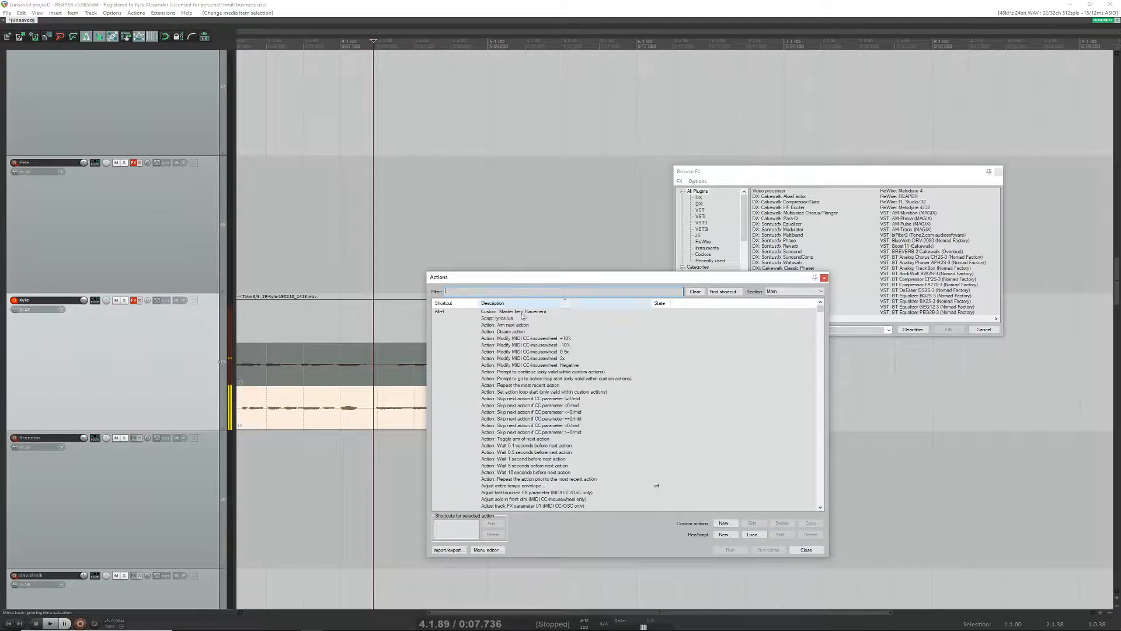
text(split mouy)
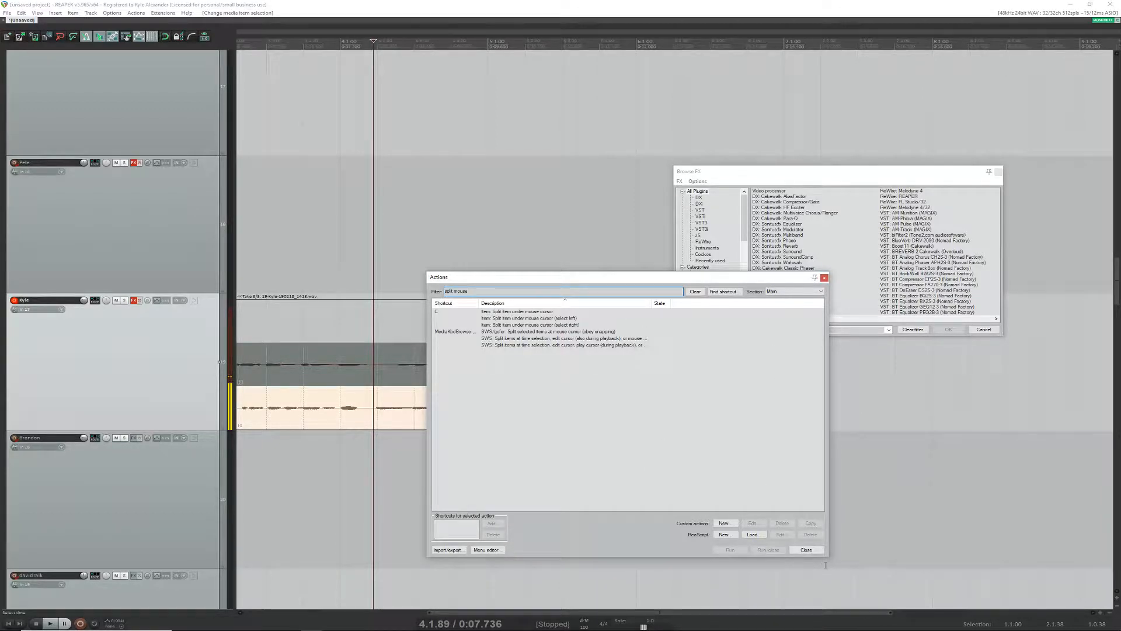
click(806, 550)
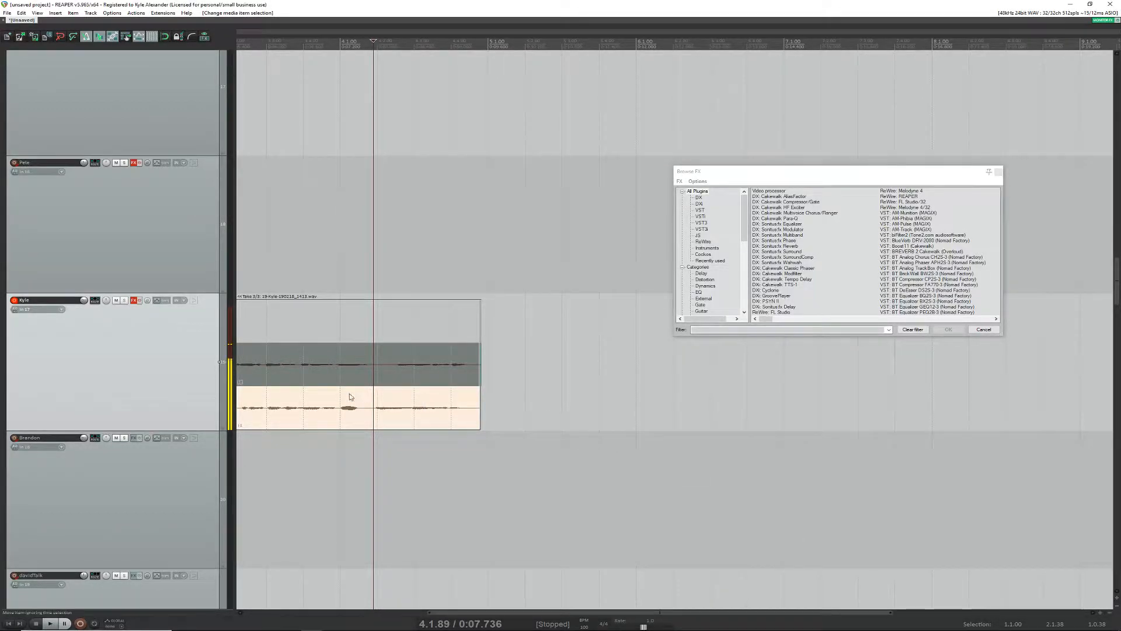
Step: Make the upper take active and split the item in the gap between words at about 4.1.85
click(373, 379)
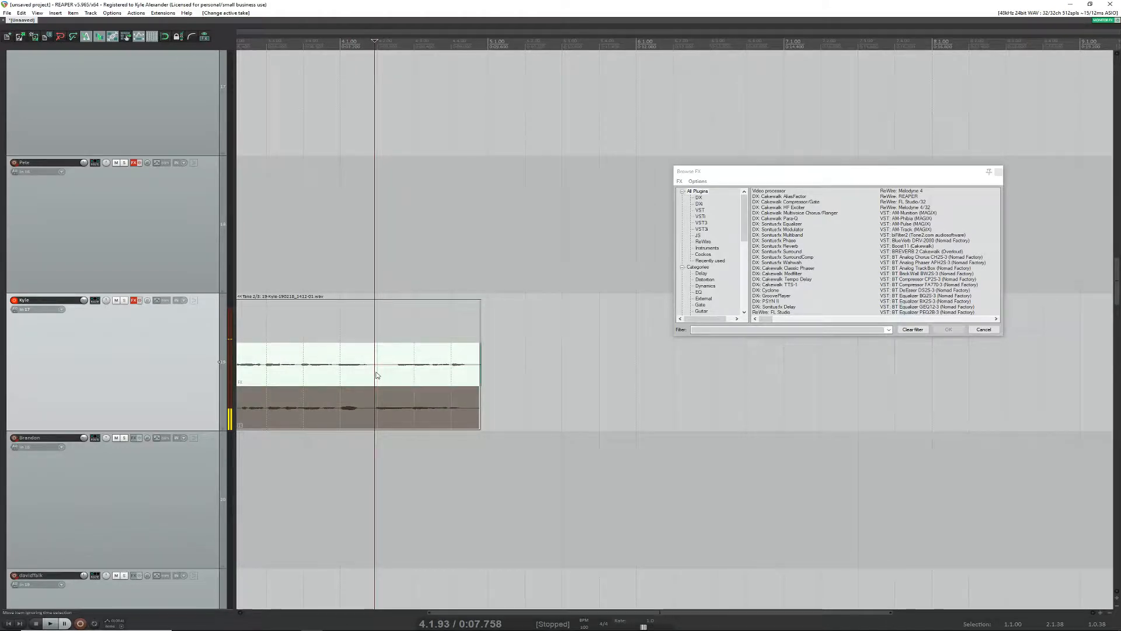
click(371, 376)
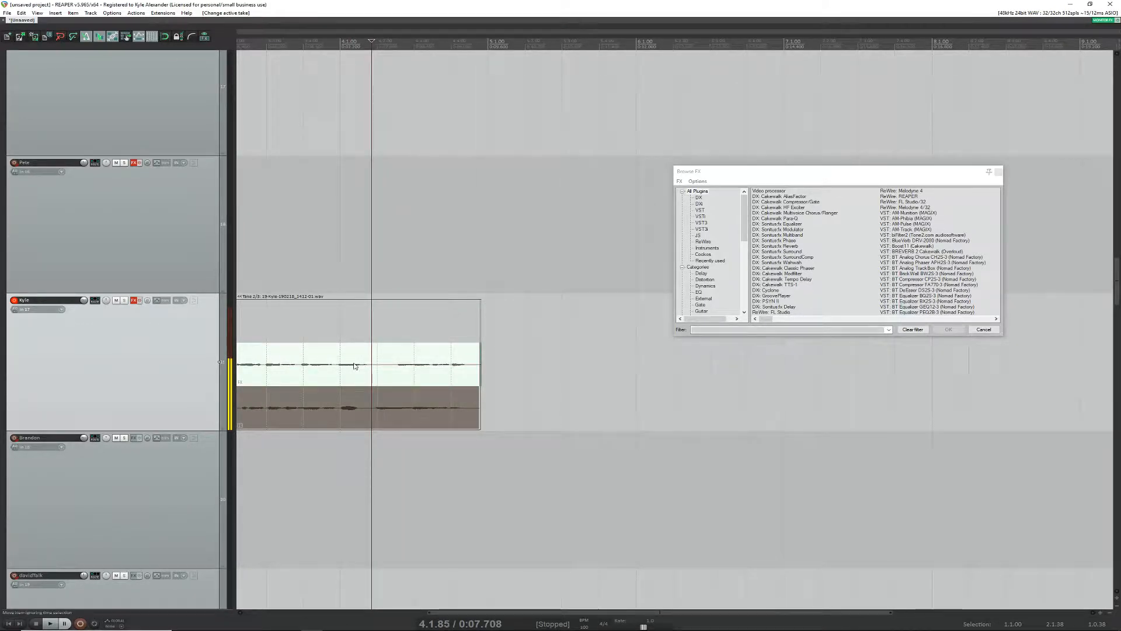
key(s)
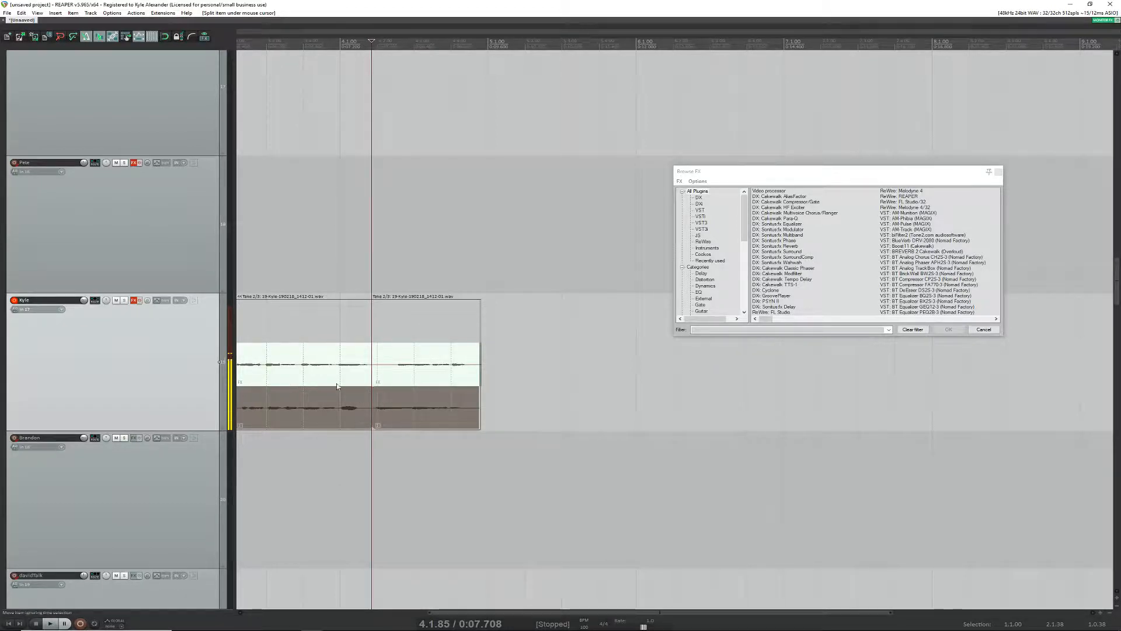
Step: Try splitting the item at three more points before the first split, and undo those extra splits
key(s)
key(s)
key(s)
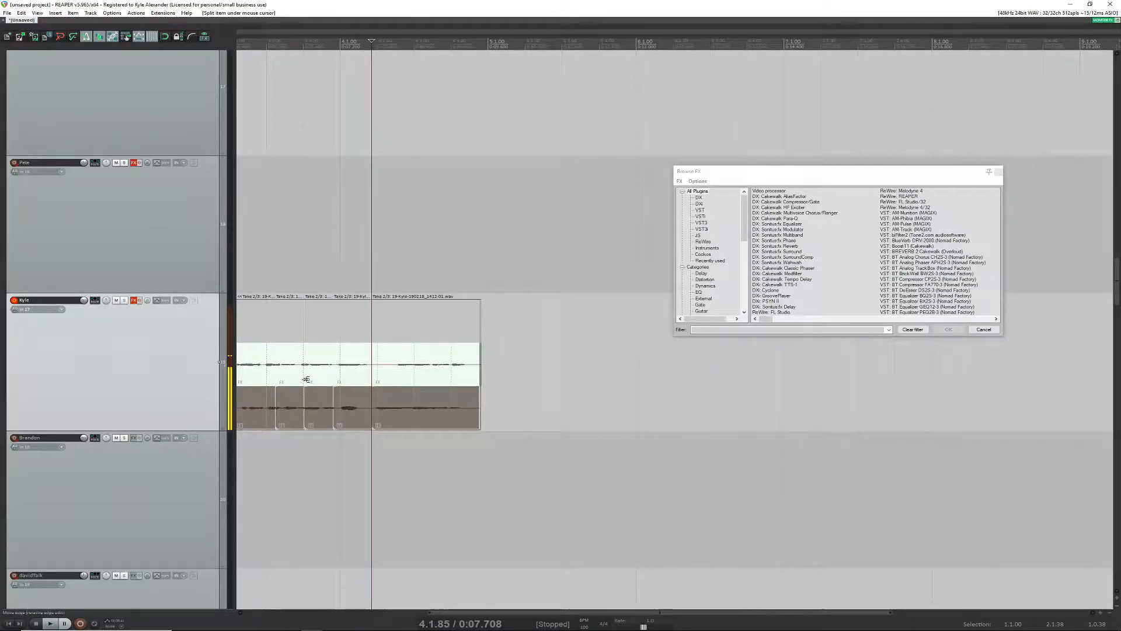
key(ctrl+z)
key(ctrl+z)
key(ctrl+z)
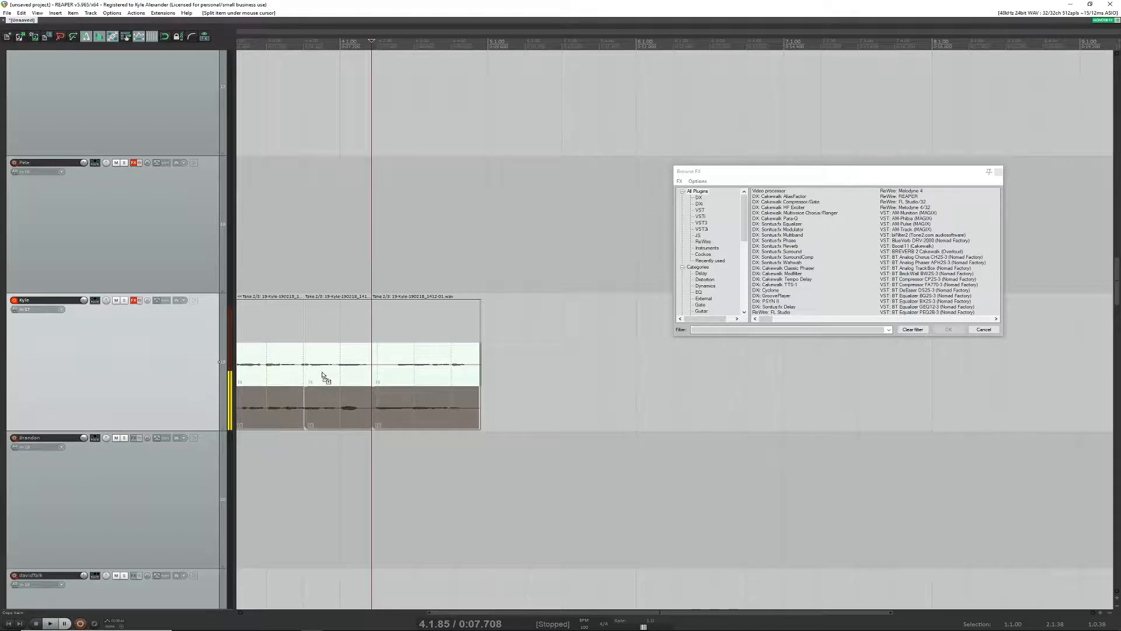
Step: Make the lower take active in the section after the split, and play the comp from 2.4.59 and stop
click(391, 405)
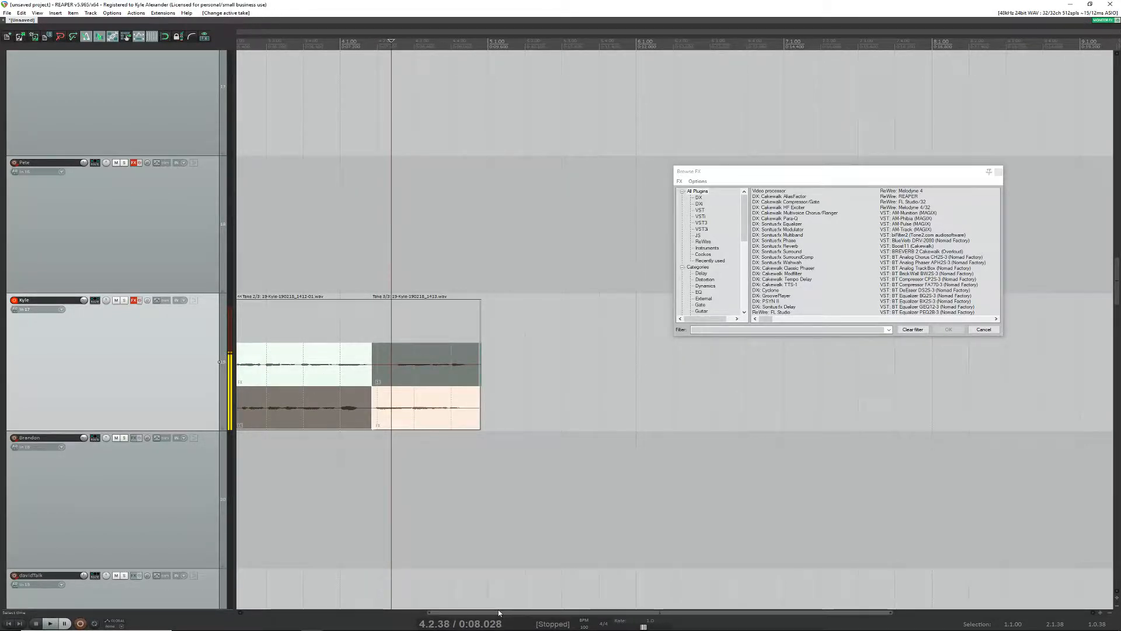
drag(499, 612, 438, 612)
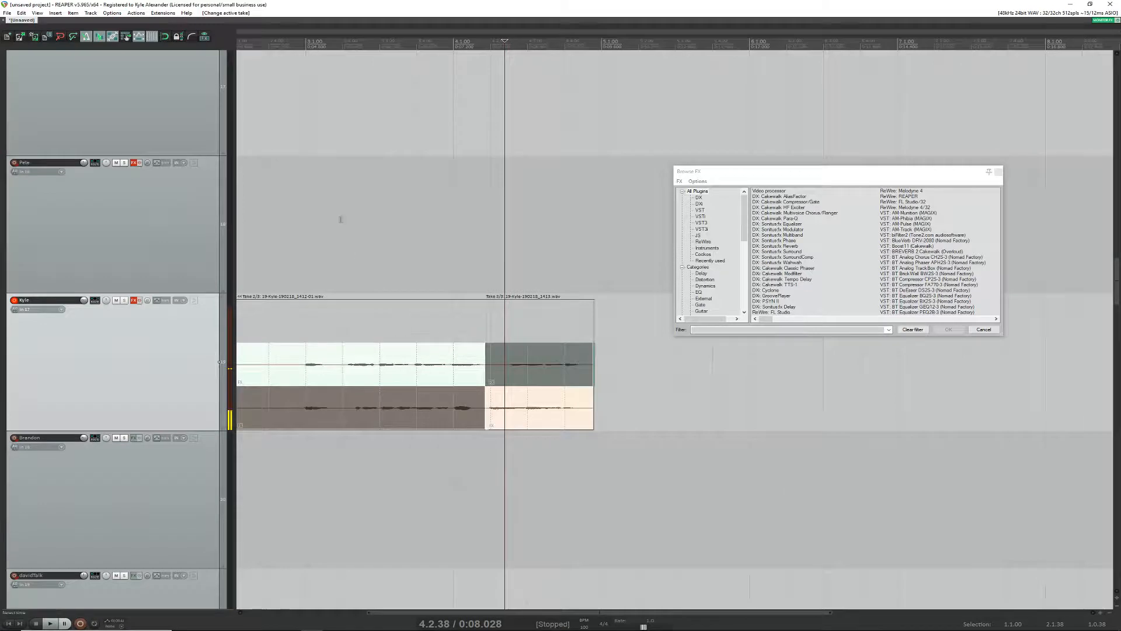
click(290, 39)
key(space)
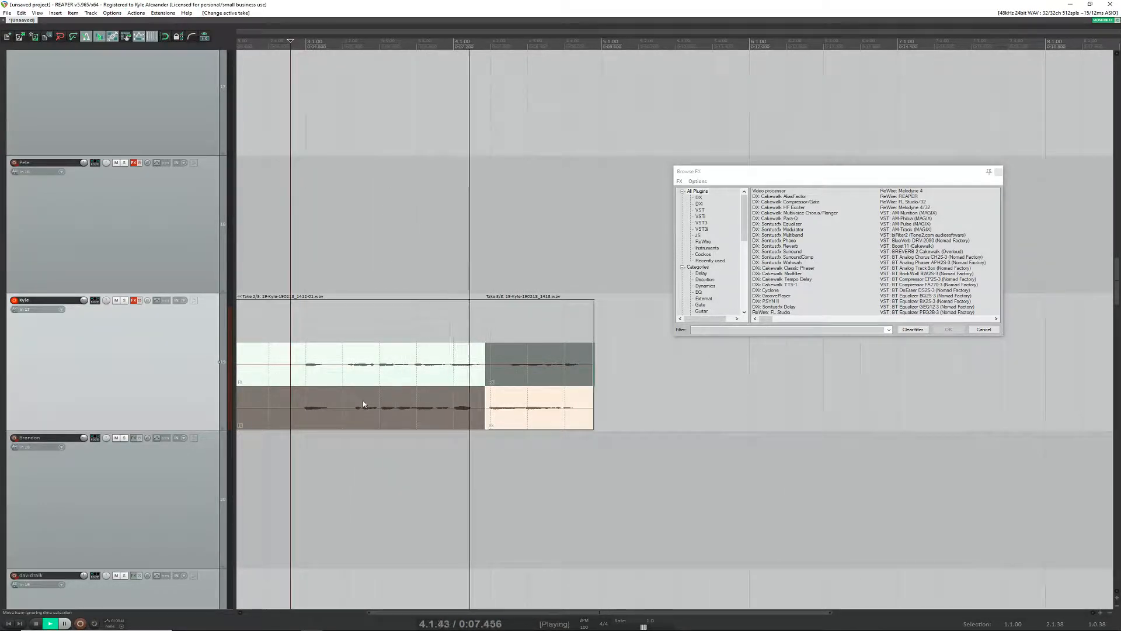
key(space)
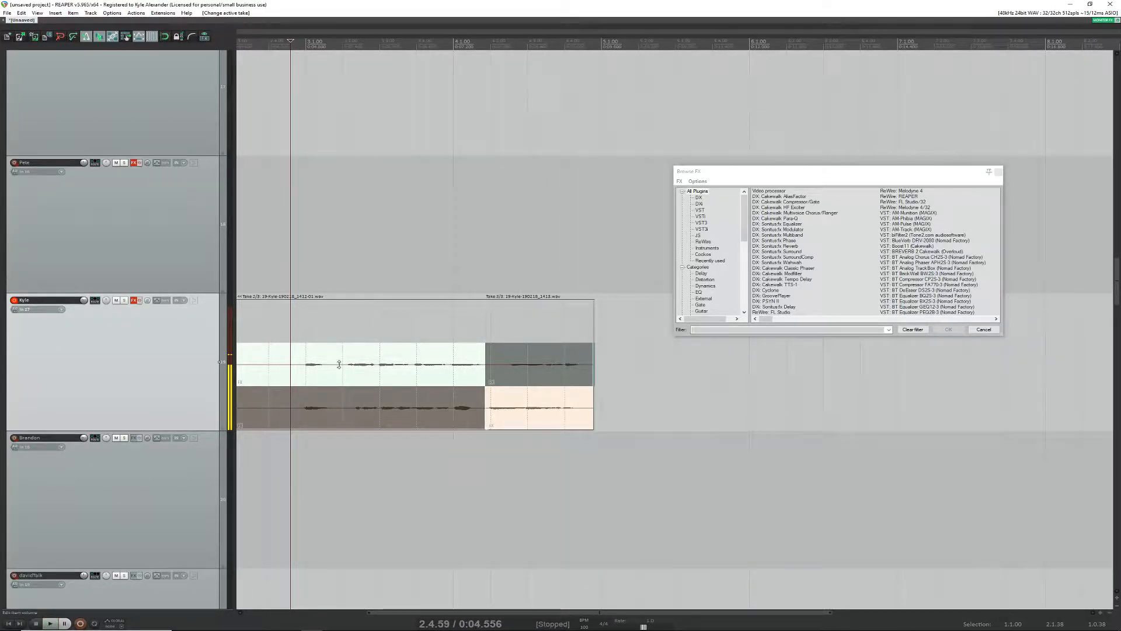
Step: Make the lower take active in the earlier section, split it at about 3.1.93, and activate the upper take in the middle section
click(341, 405)
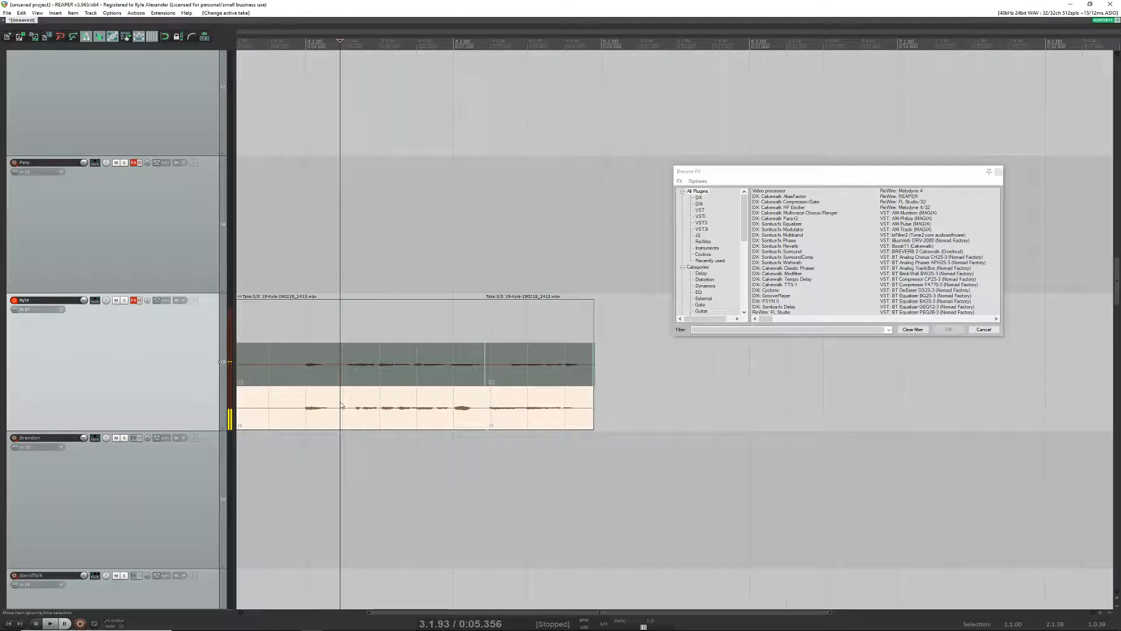
key(s)
click(333, 403)
click(382, 361)
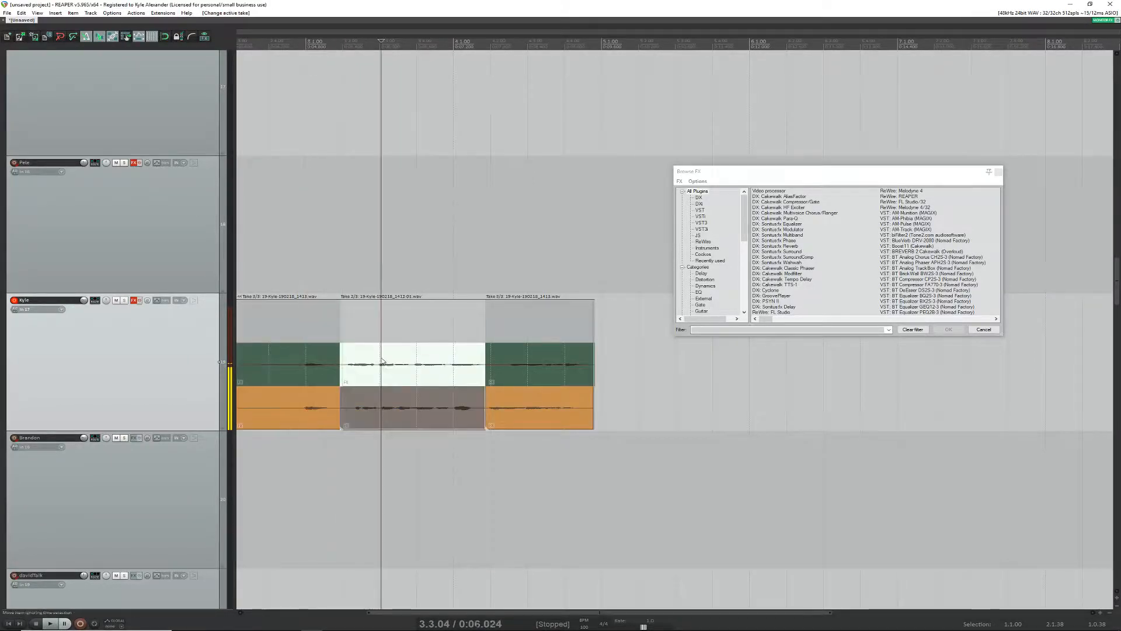
Step: Play back the three-section comp from 2.3.81 and again from 2.4.49, stopping each time
click(261, 45)
key(space)
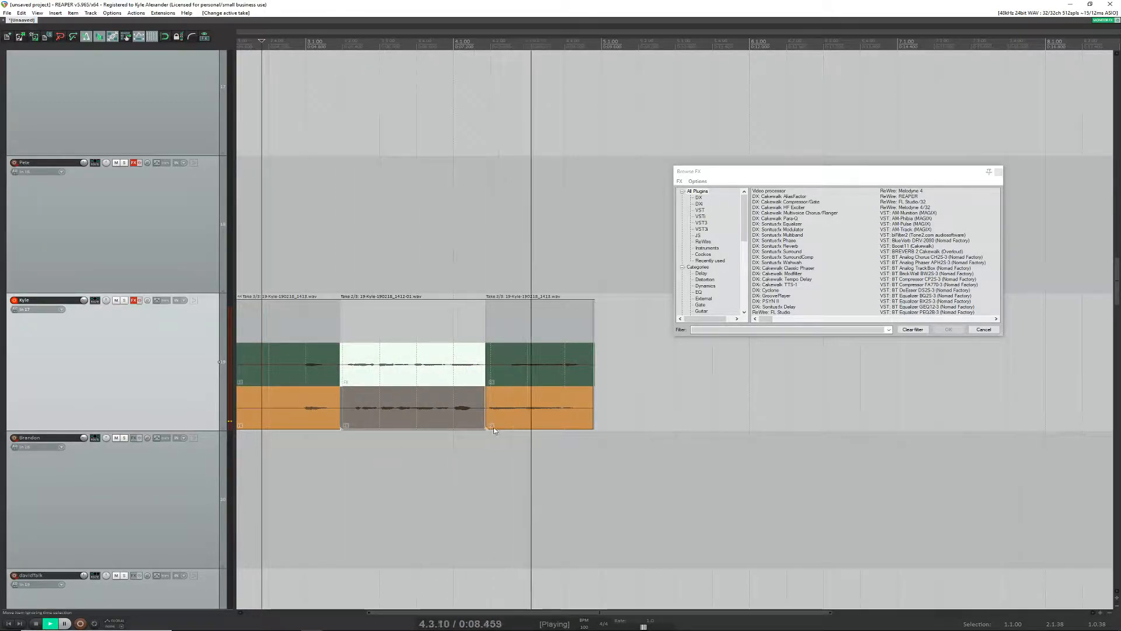
key(space)
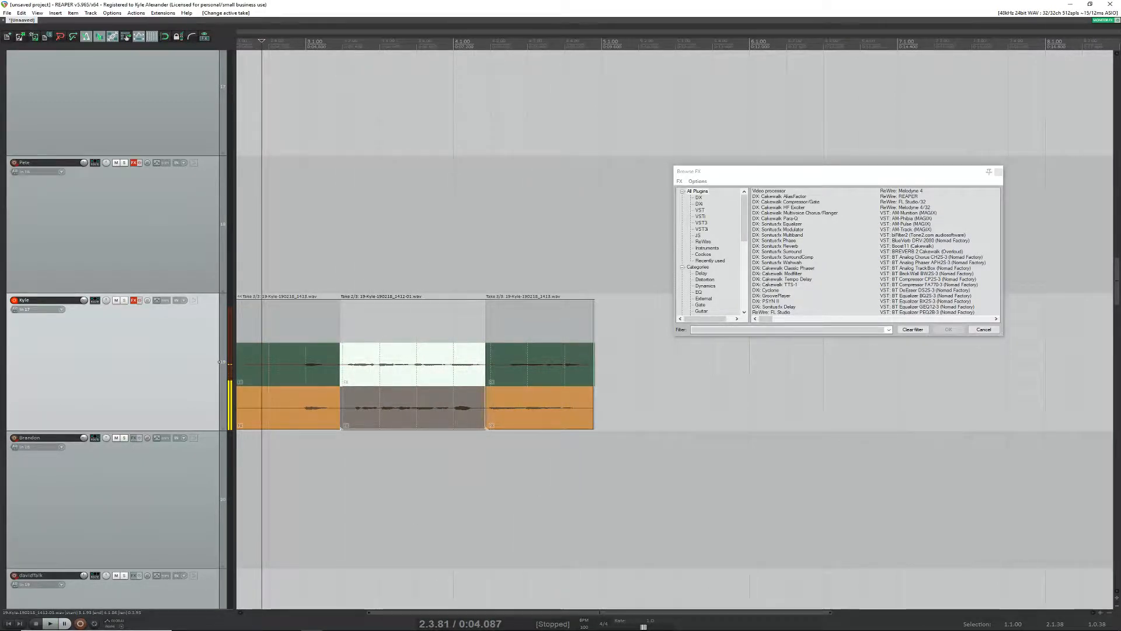
click(287, 39)
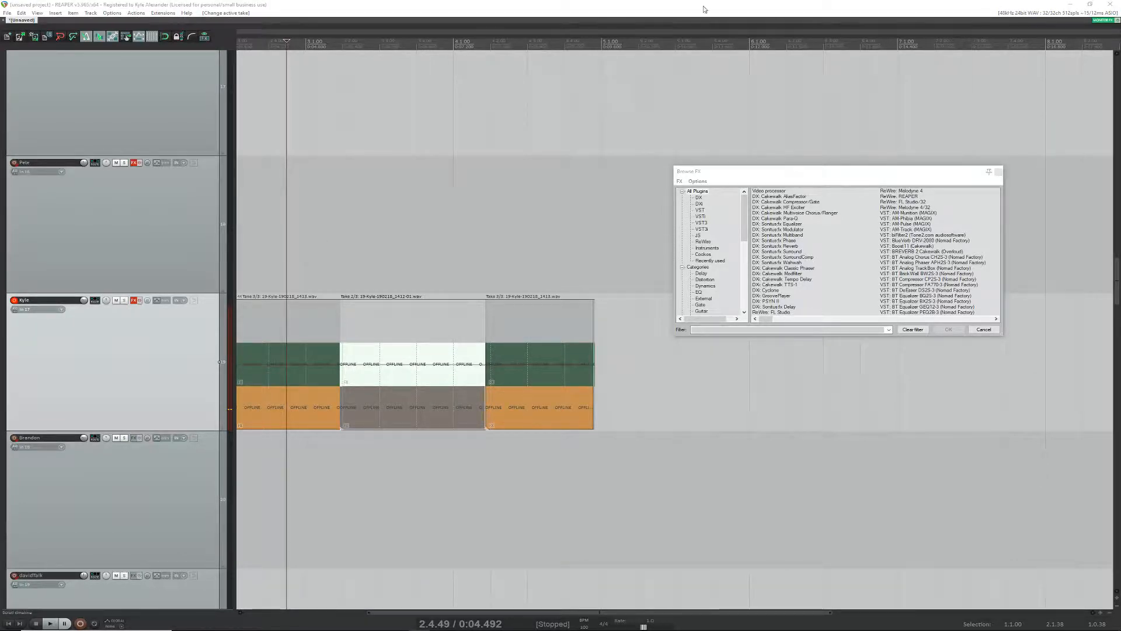
click(279, 7)
key(space)
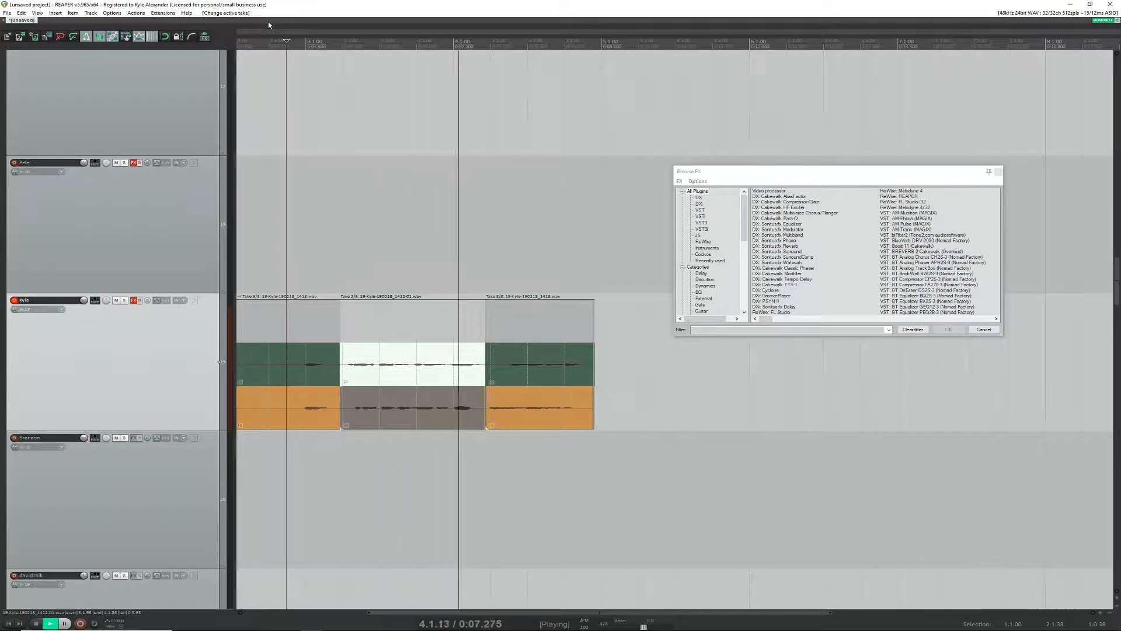
key(space)
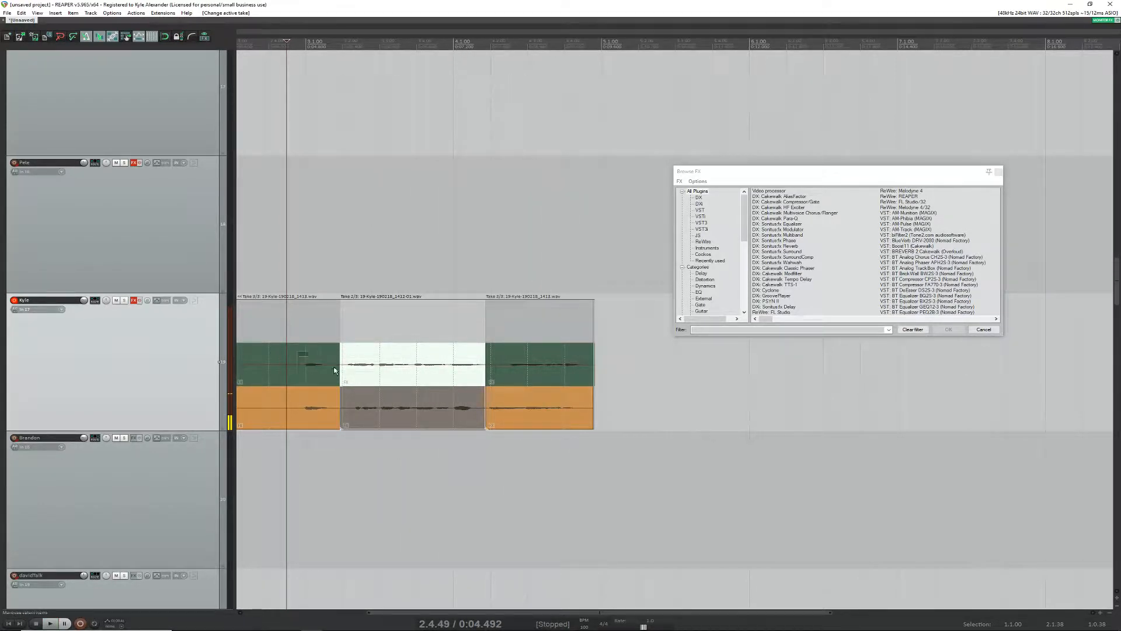
Step: Select all three sections, try normalizing them individually, undo it, and normalize them with common gain
drag(335, 370, 561, 420)
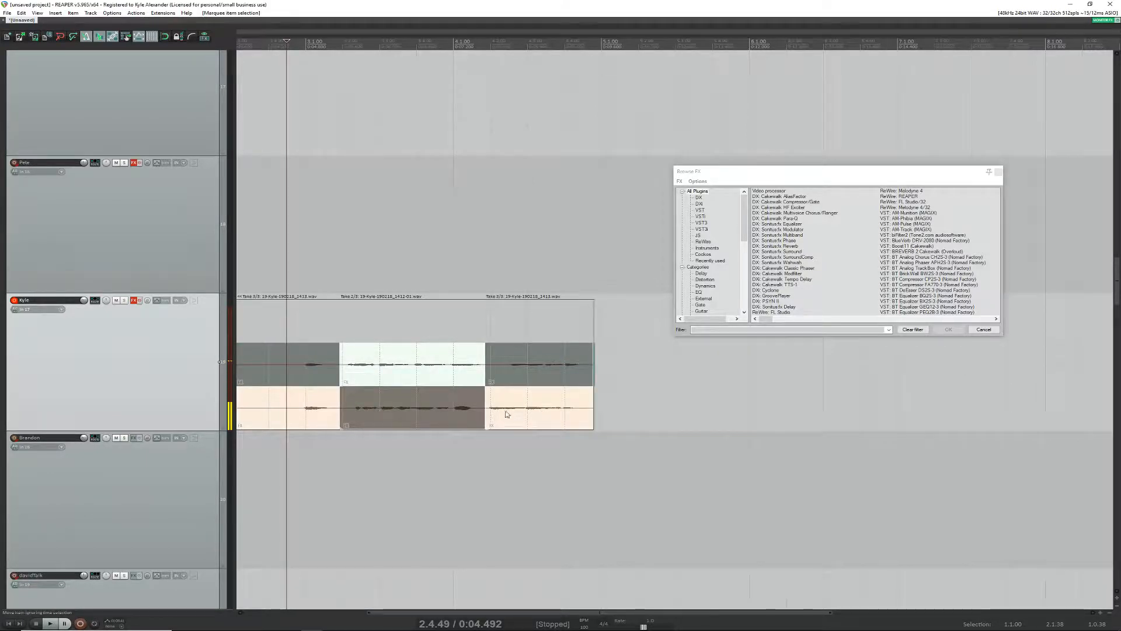
key(ctrl+shift+n)
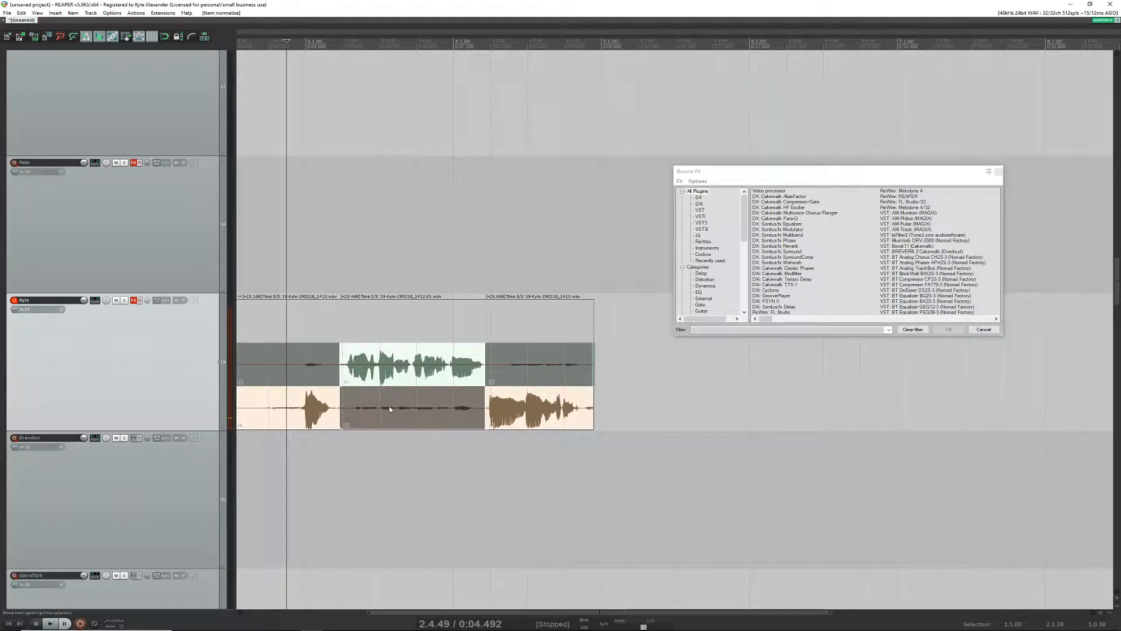
key(ctrl+z)
right_click(308, 404)
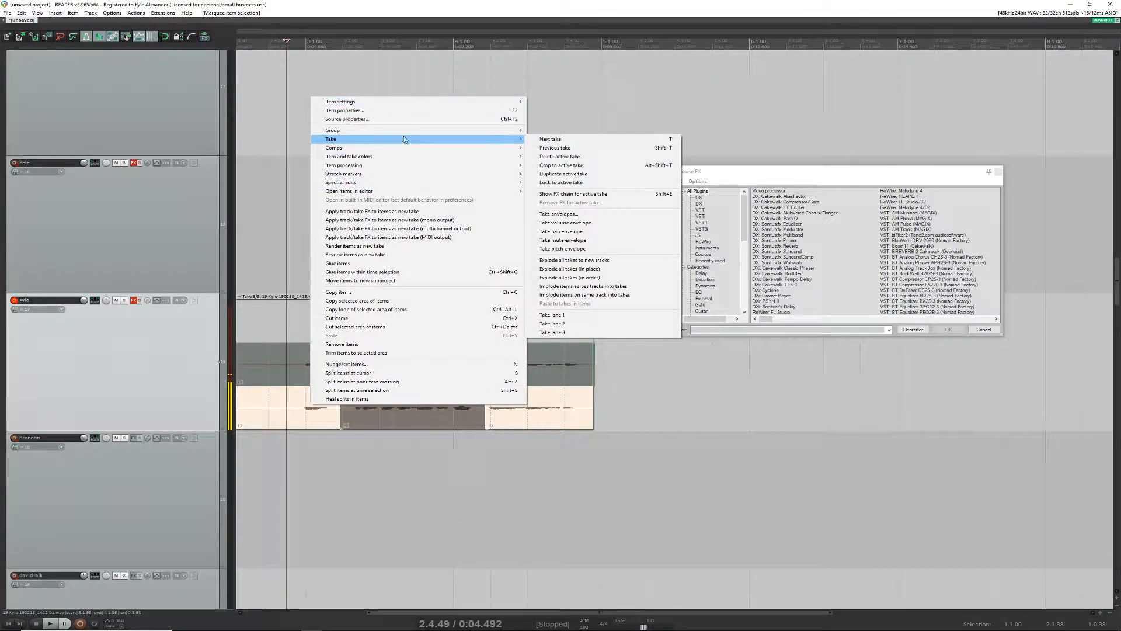
mouse_move(397, 166)
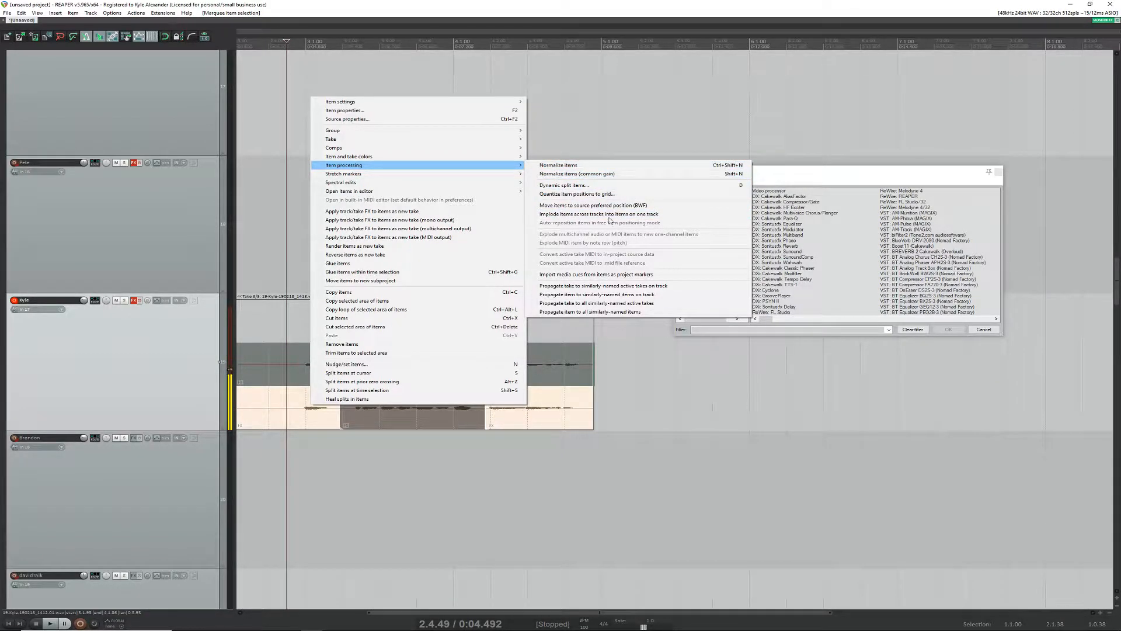
click(594, 174)
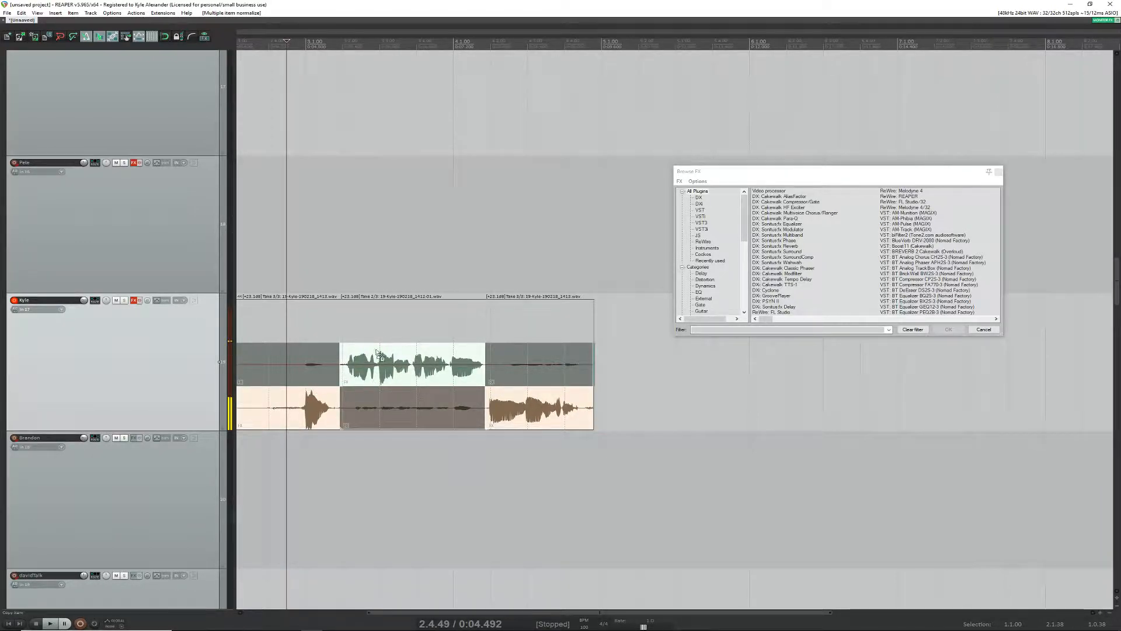
Step: Play back the normalized comp from 2.4.49 and stop, and inspect the middle section's split edges up close
key(space)
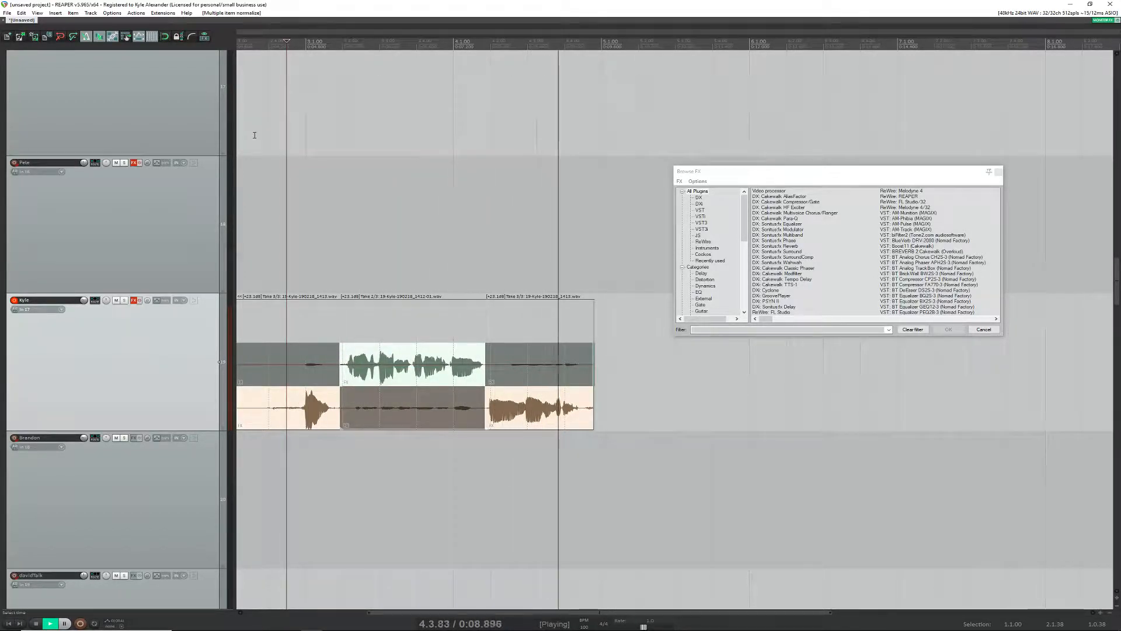
key(space)
key(space)
key(space)
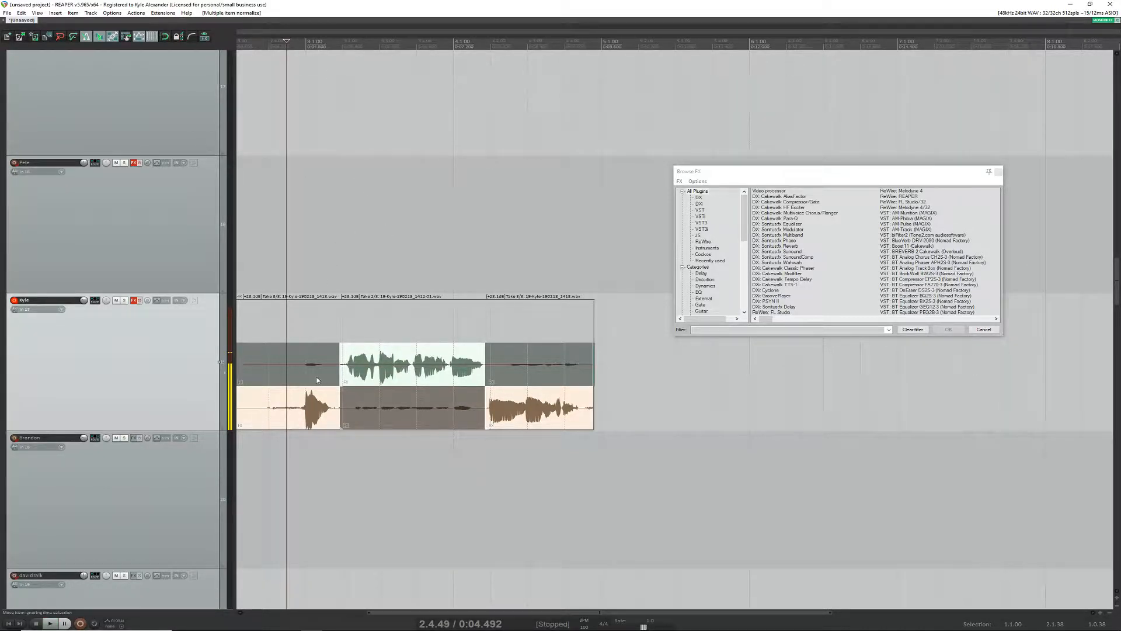
scroll(317, 380, up, 4)
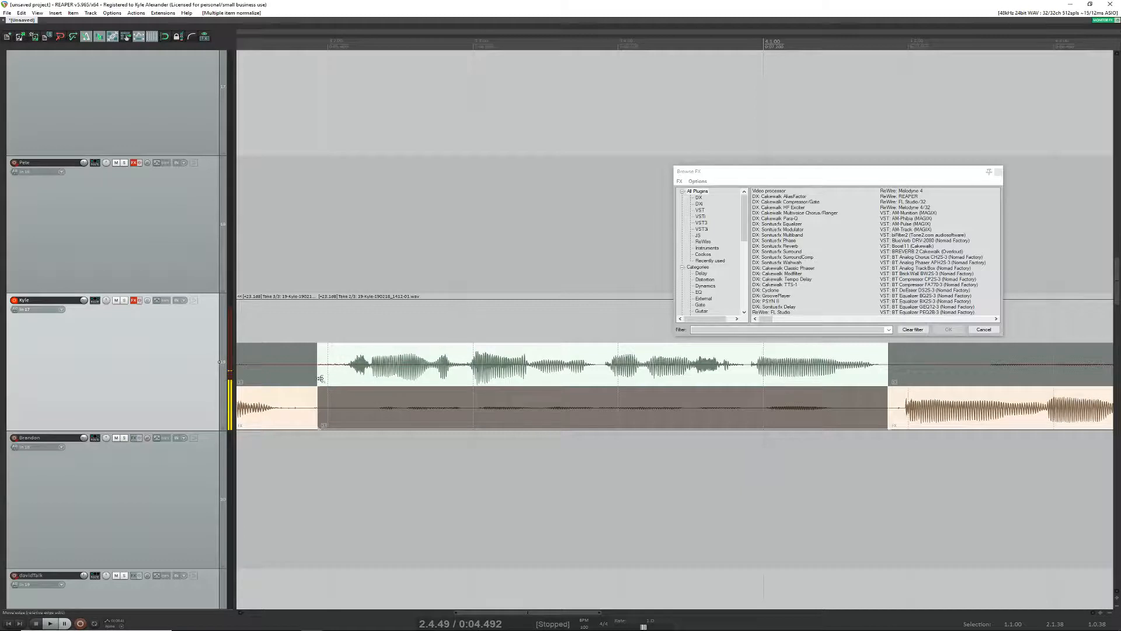
Step: Shift both split edges of the middle section together slightly later and back earlier
drag(317, 378, 328, 380)
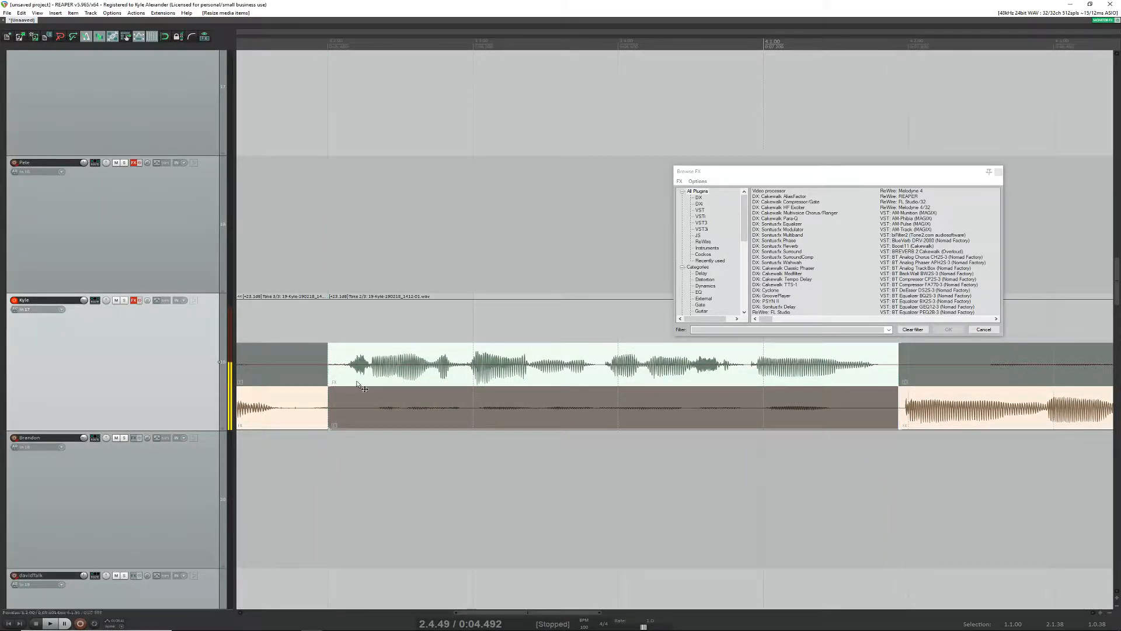
click(314, 395)
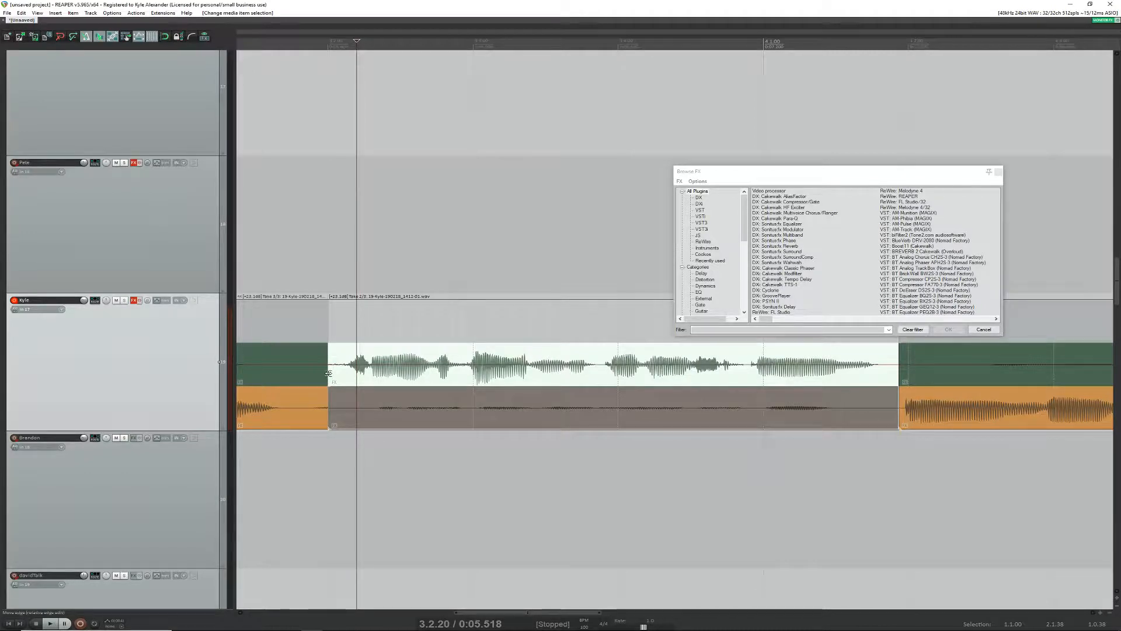
drag(294, 365, 877, 441)
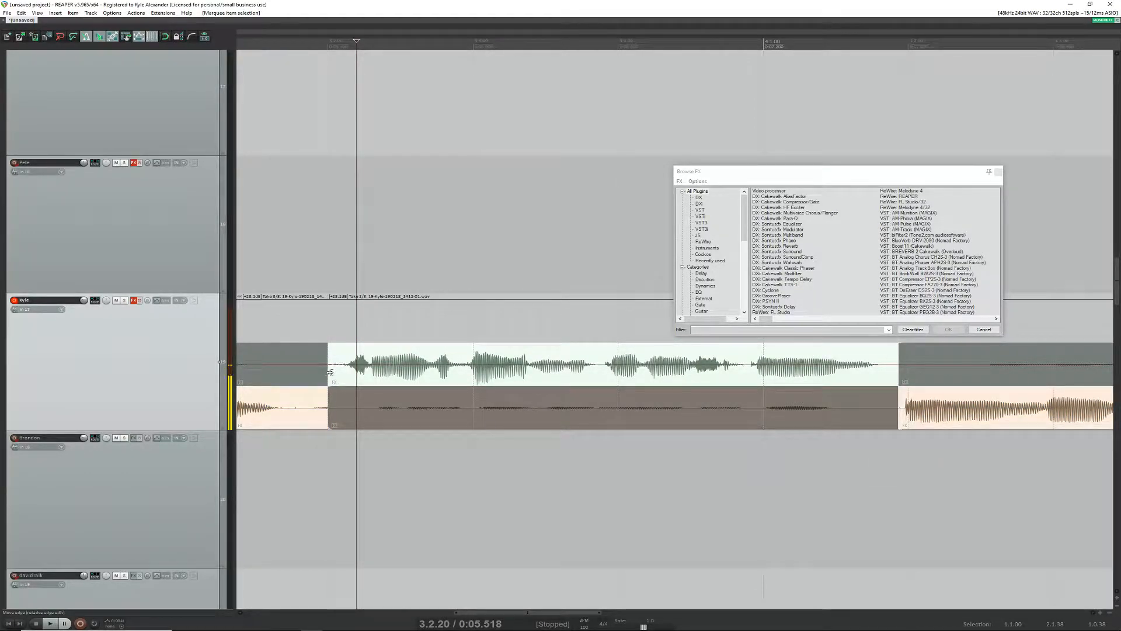
drag(329, 372, 321, 375)
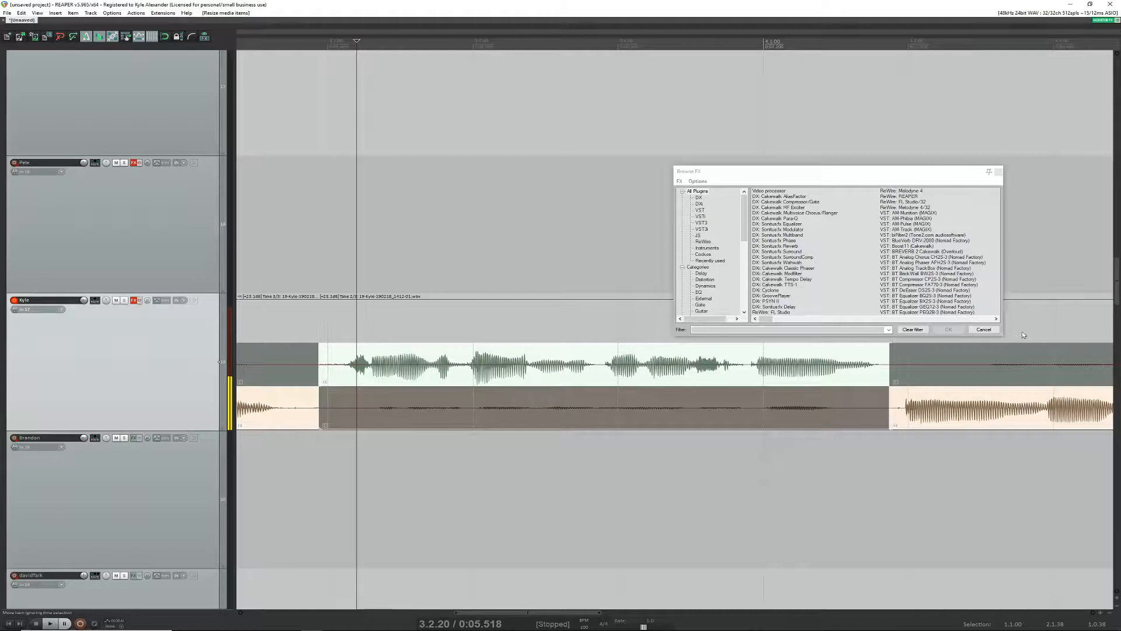
Step: Close the Browse FX window and shift both split edges of the middle section slightly later
click(984, 330)
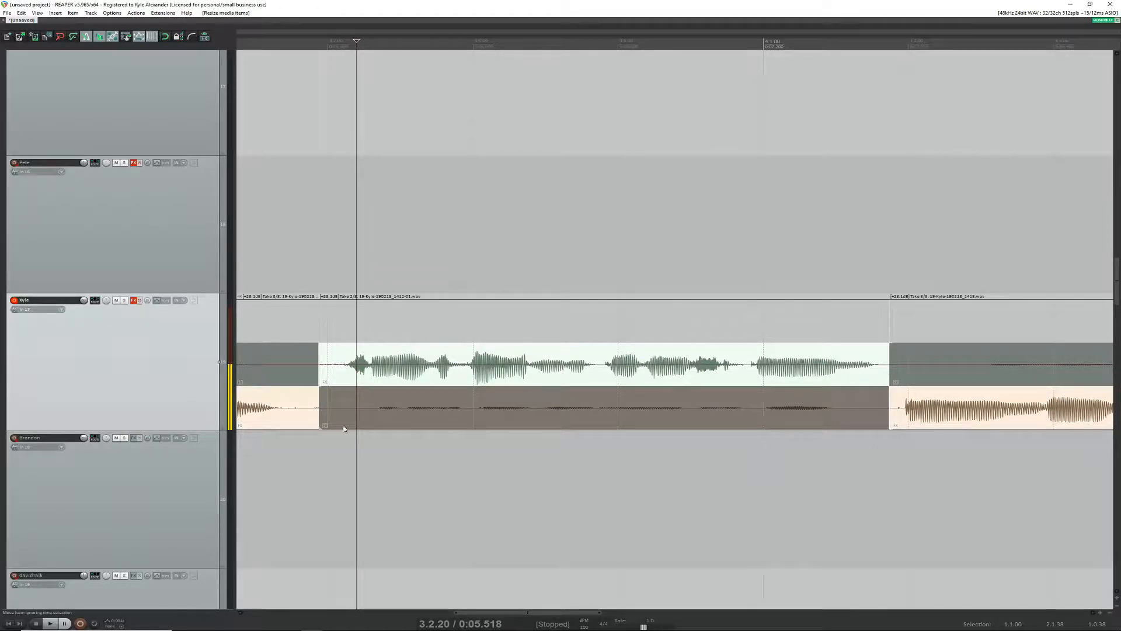
mouse_move(320, 381)
mouse_down()
mouse_move(356, 381)
mouse_move(326, 383)
mouse_up()
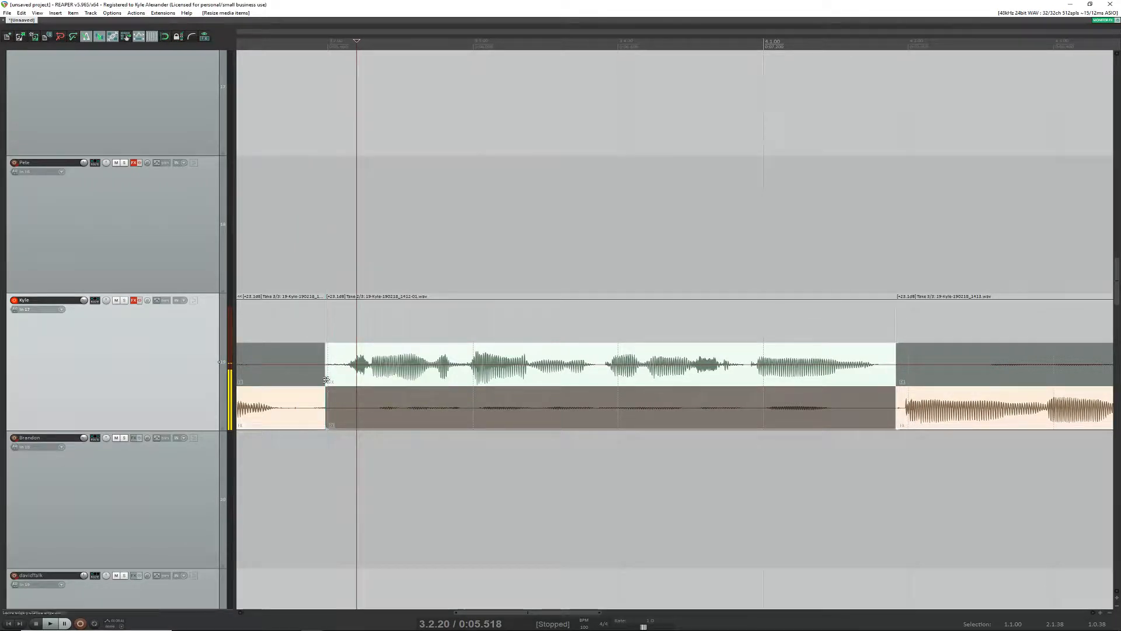
click(322, 400)
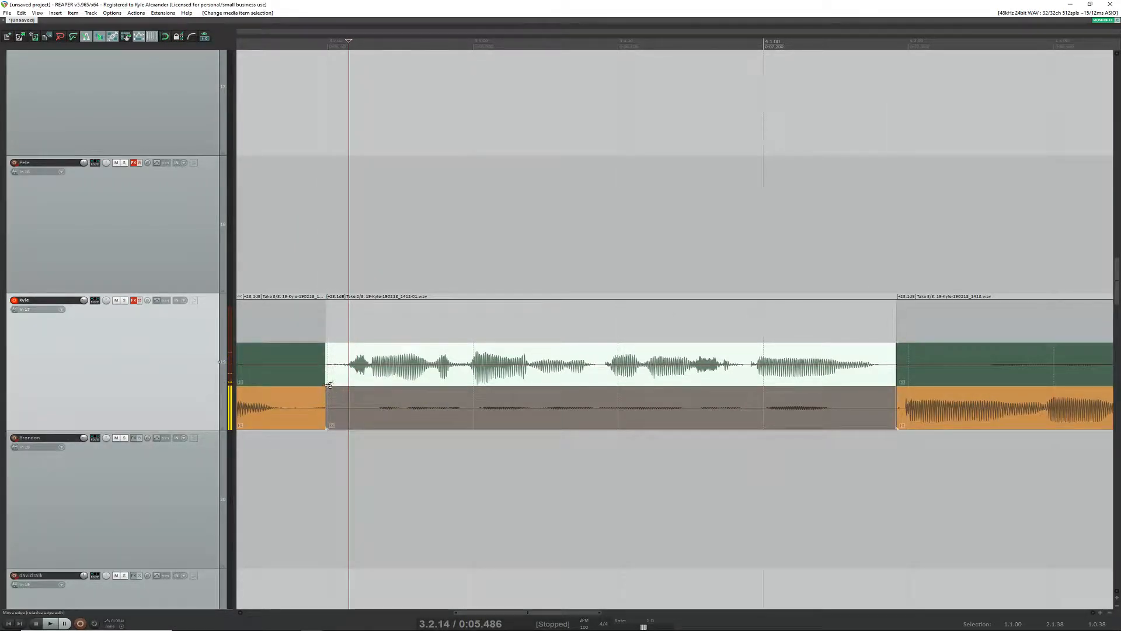
Step: Move the split between the first and middle sections later to about 3.2.95, and play back the comp from 2.3.84 before stopping
drag(326, 380, 469, 429)
scroll(437, 409, down, 5)
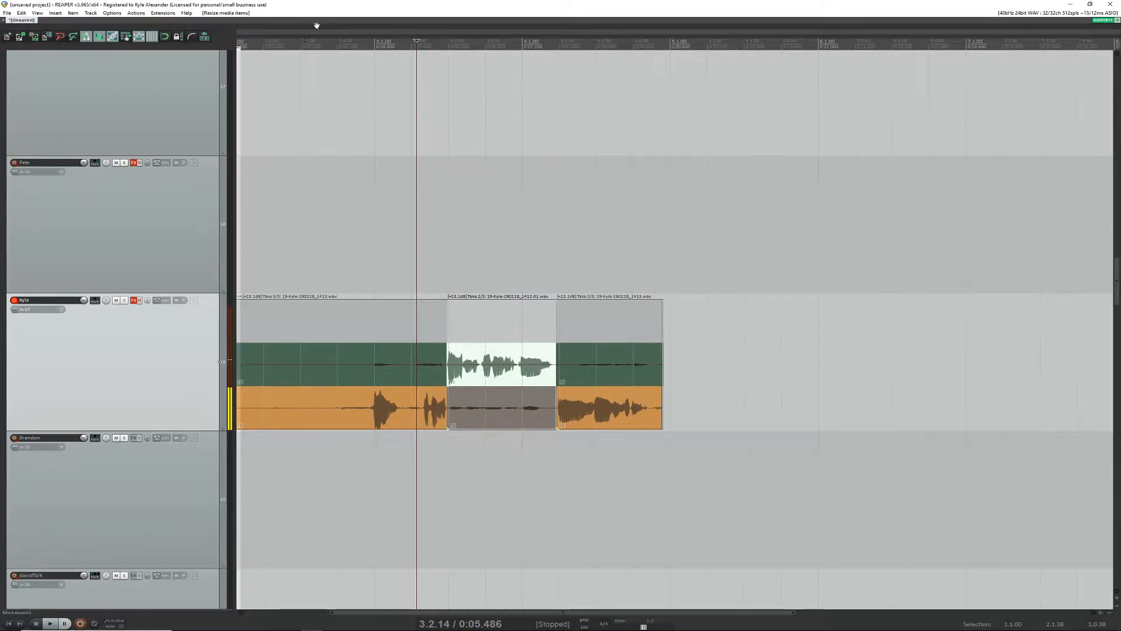
click(331, 52)
key(space)
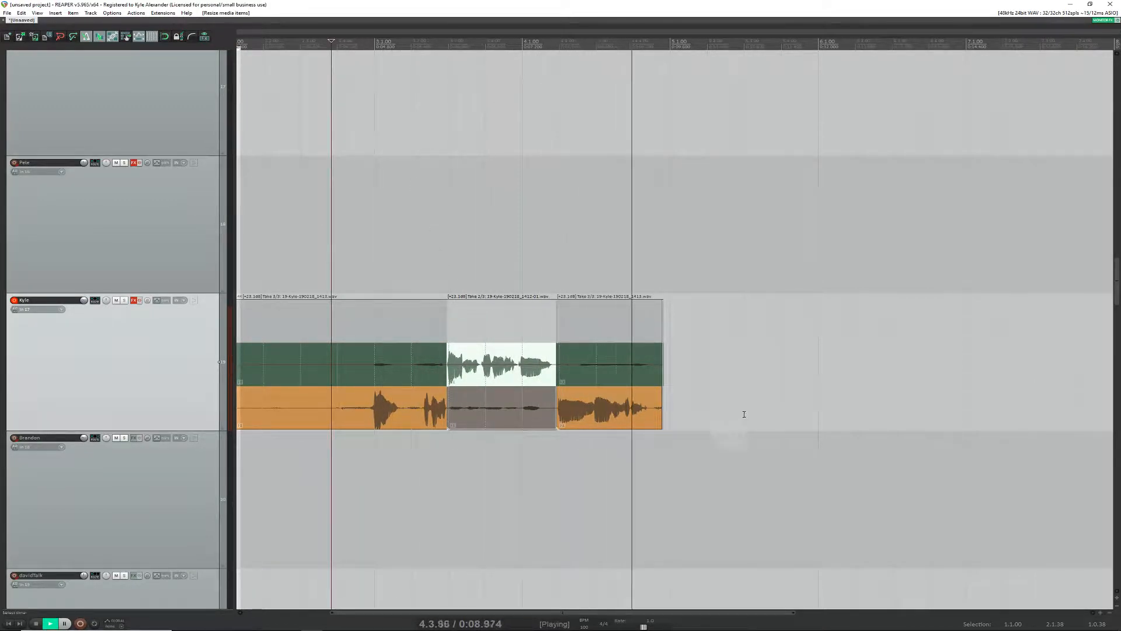
key(space)
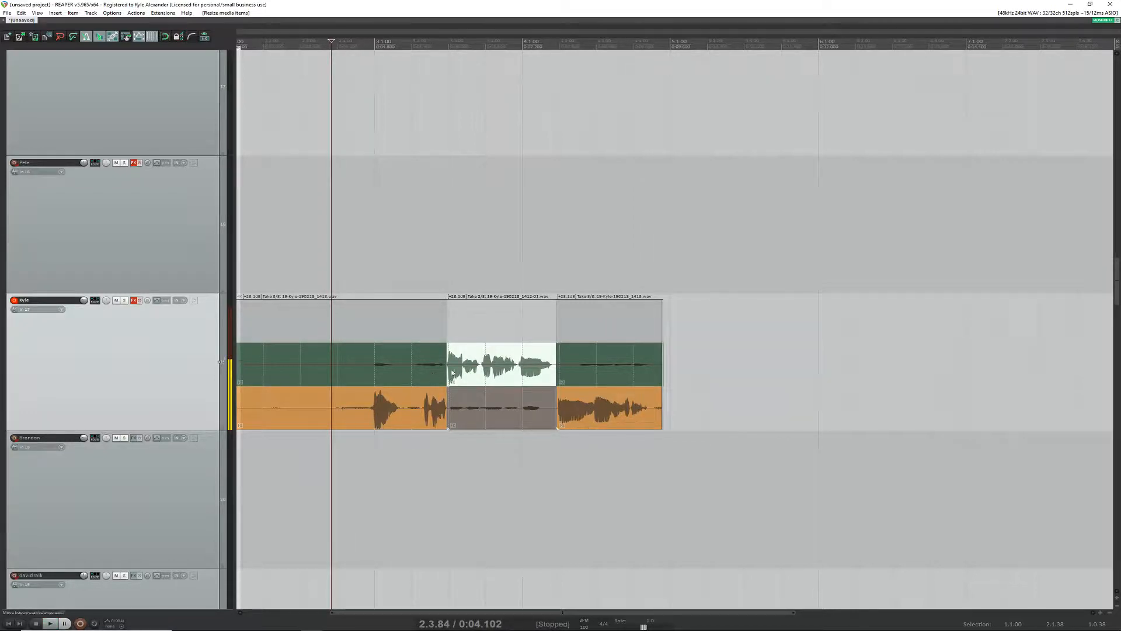
Step: Move the split between the first and middle sections earlier to about 3.1.83, and play it back from 2.3.84 before stopping
drag(446, 377, 404, 407)
key(space)
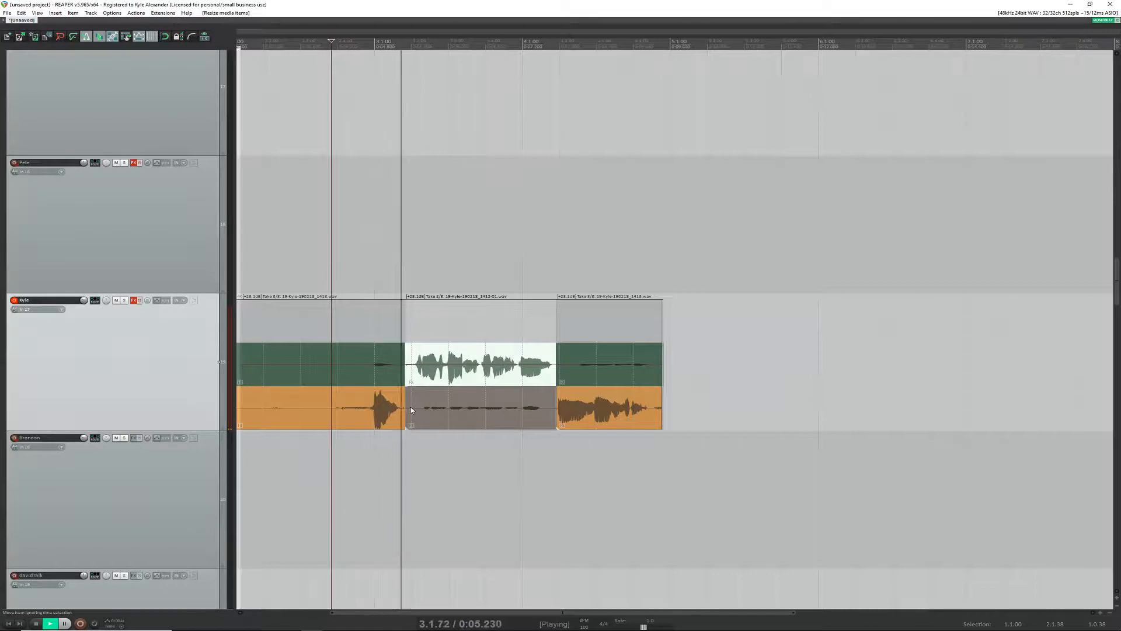
key(space)
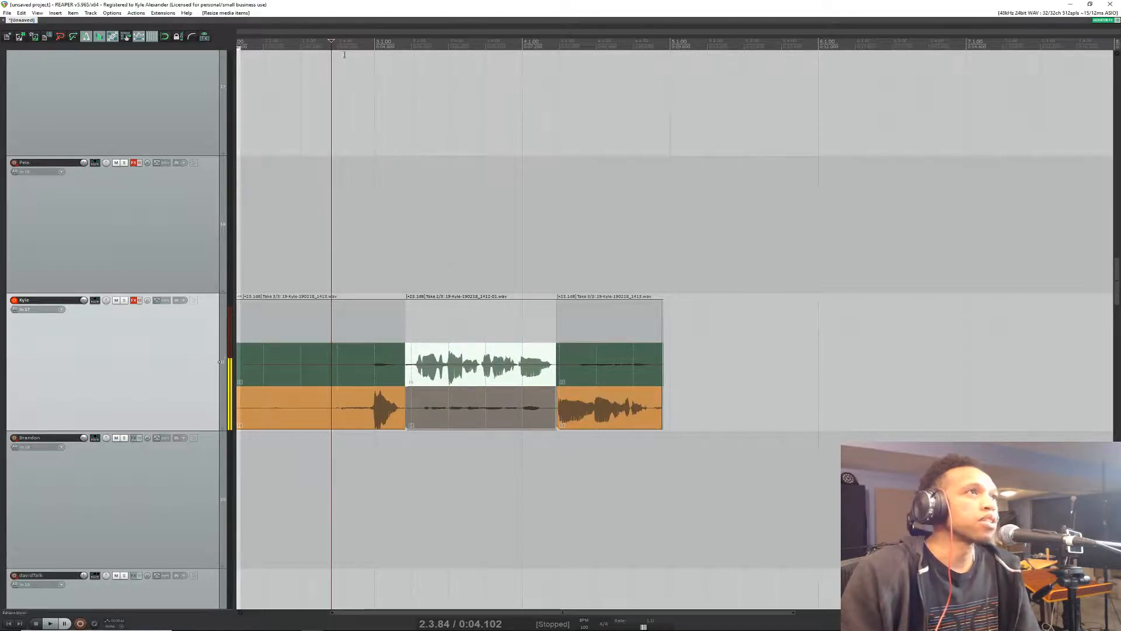
Step: Enable snapping and make a time selection from 2.4.00 to 5.1.00 over the comped sections
click(164, 36)
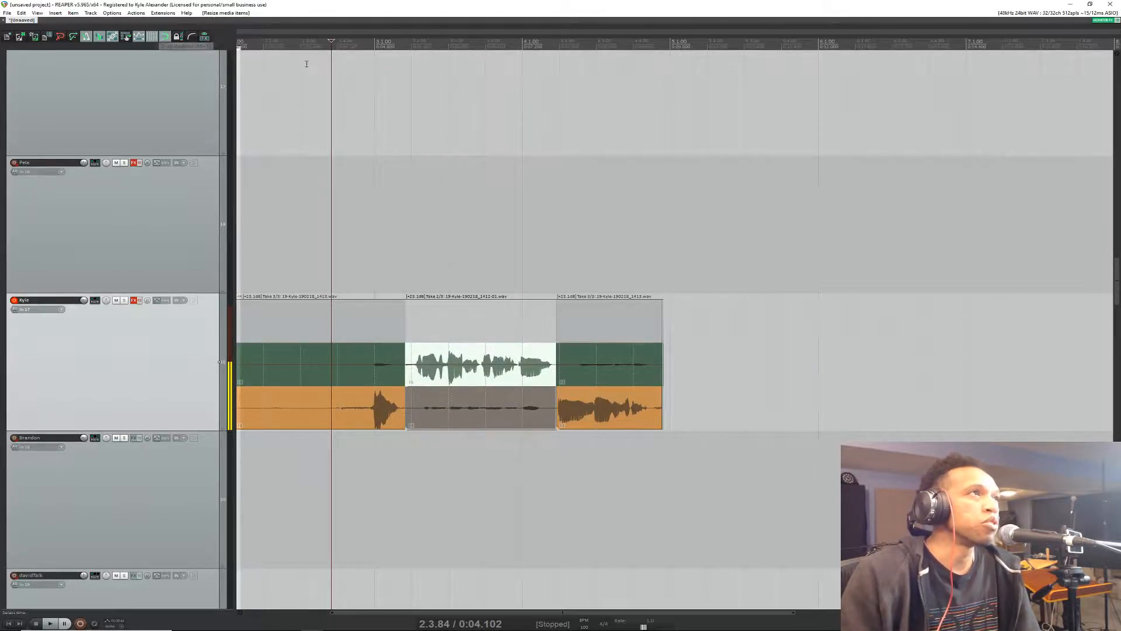
drag(339, 53, 412, 54)
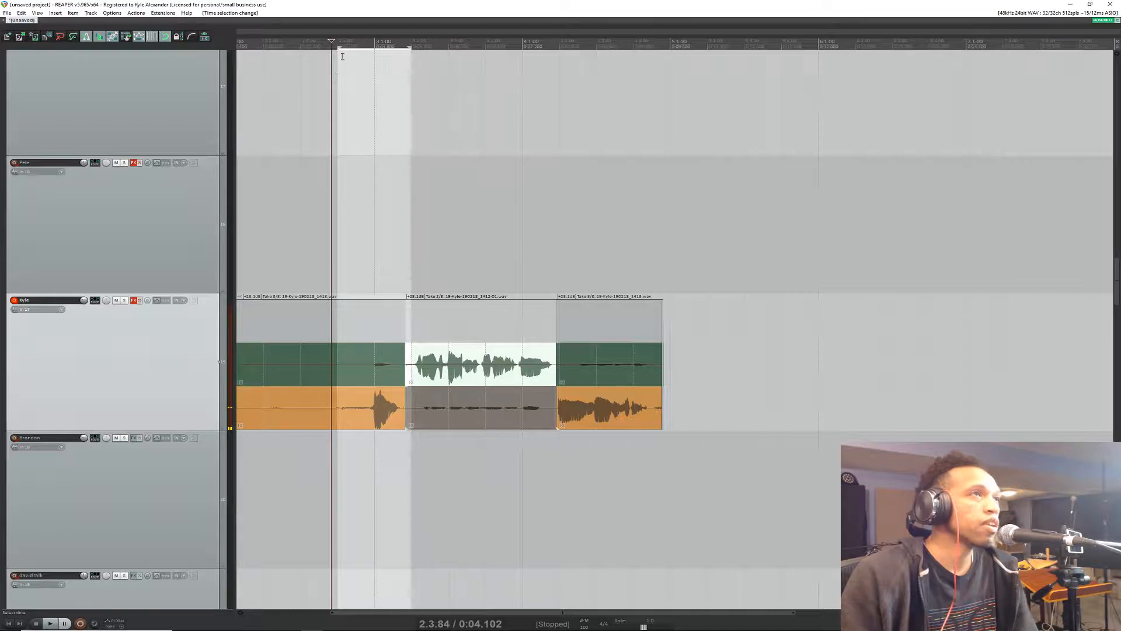
drag(409, 47, 683, 60)
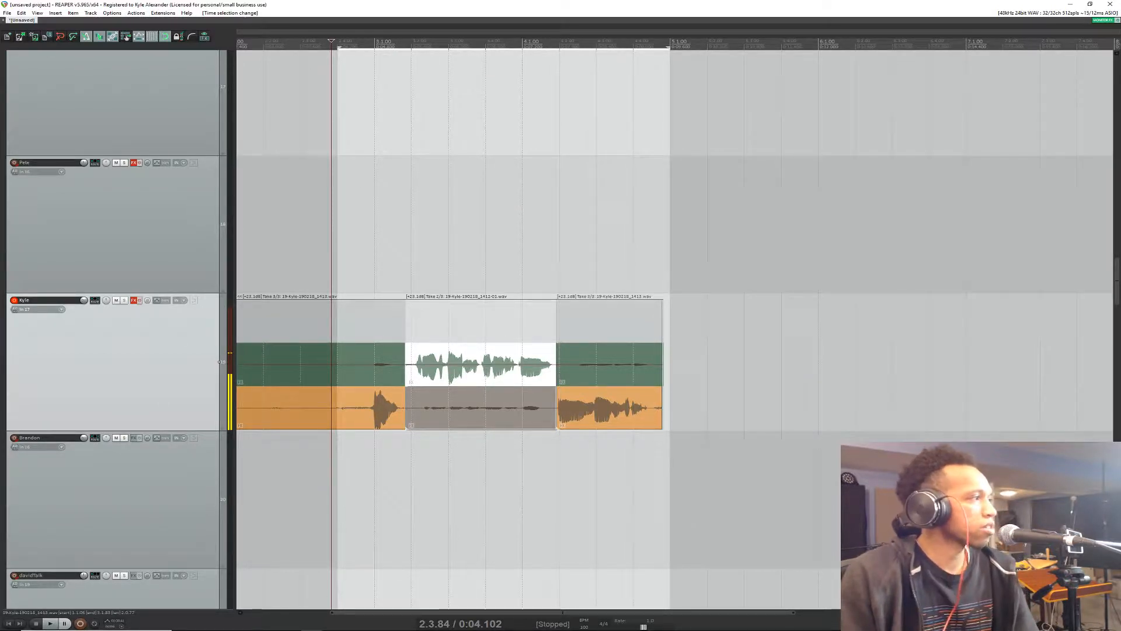
Step: Bring up the browser's live chat to read the viewer's question, and return to the REAPER project
click(126, 37)
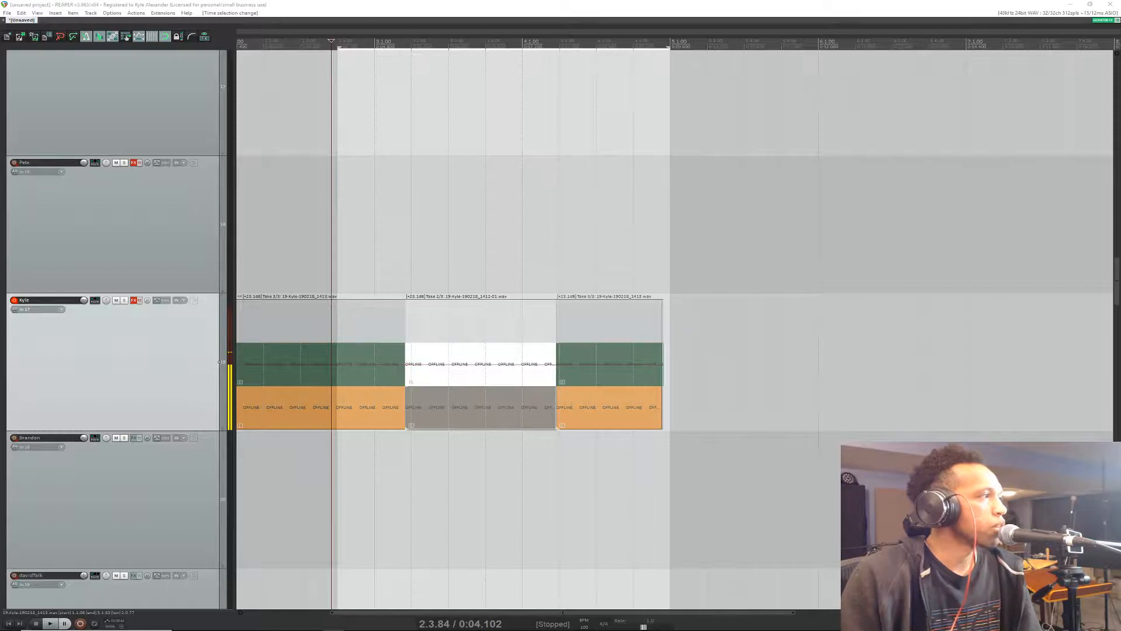
drag(0, 239, 81, 138)
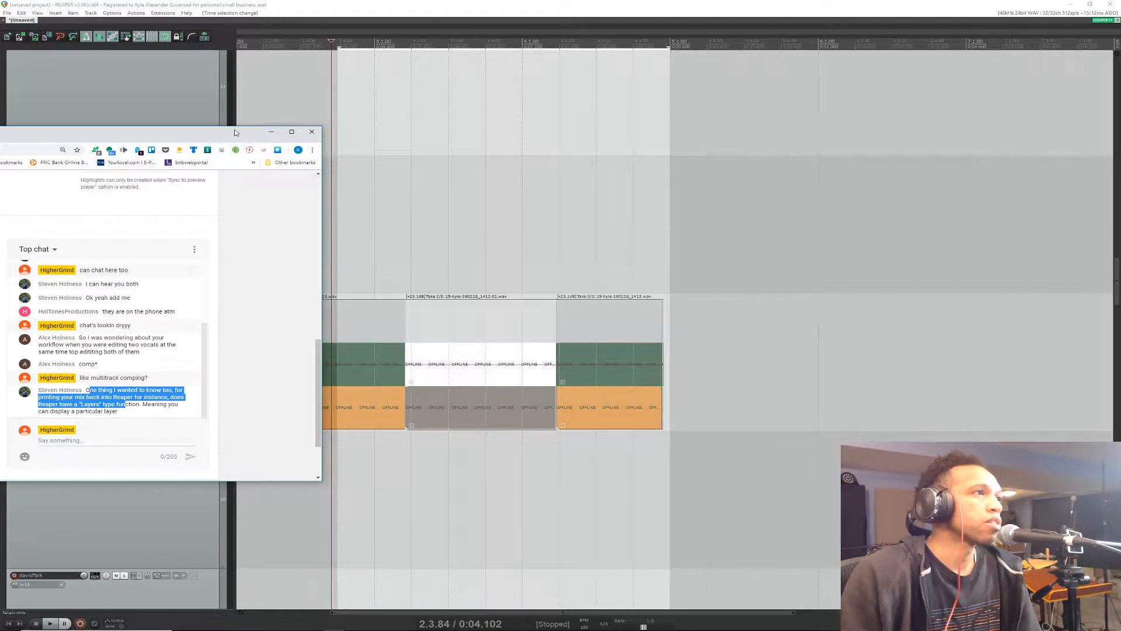
click(339, 17)
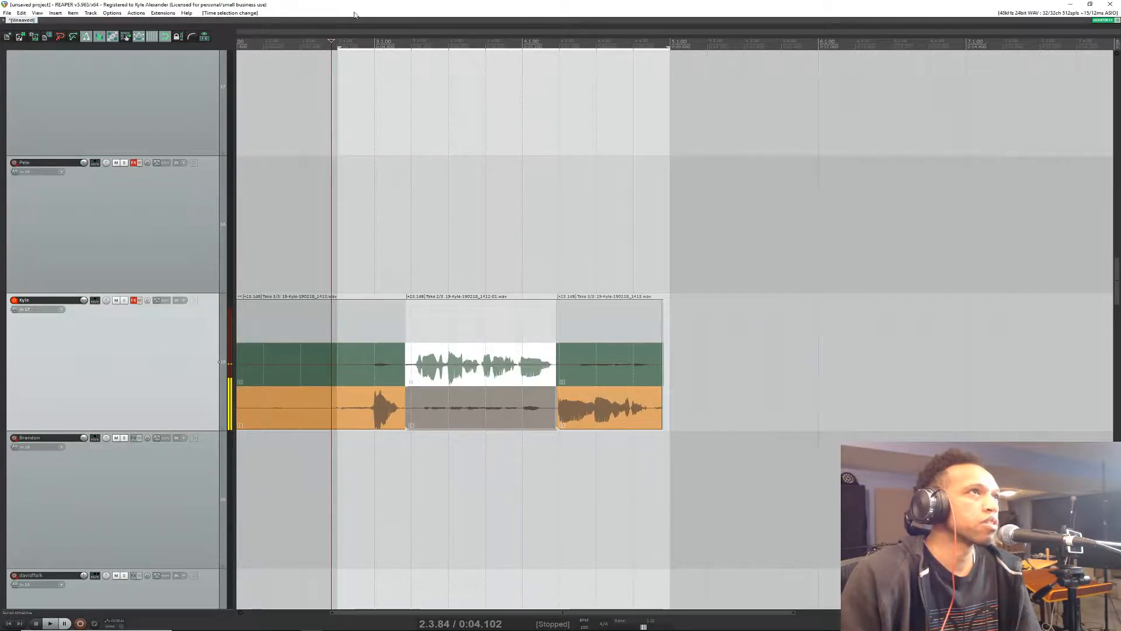
Step: Place the edit cursor at 2.4.00, turn on repeat, and check the record mode options, keeping normal mode
click(340, 42)
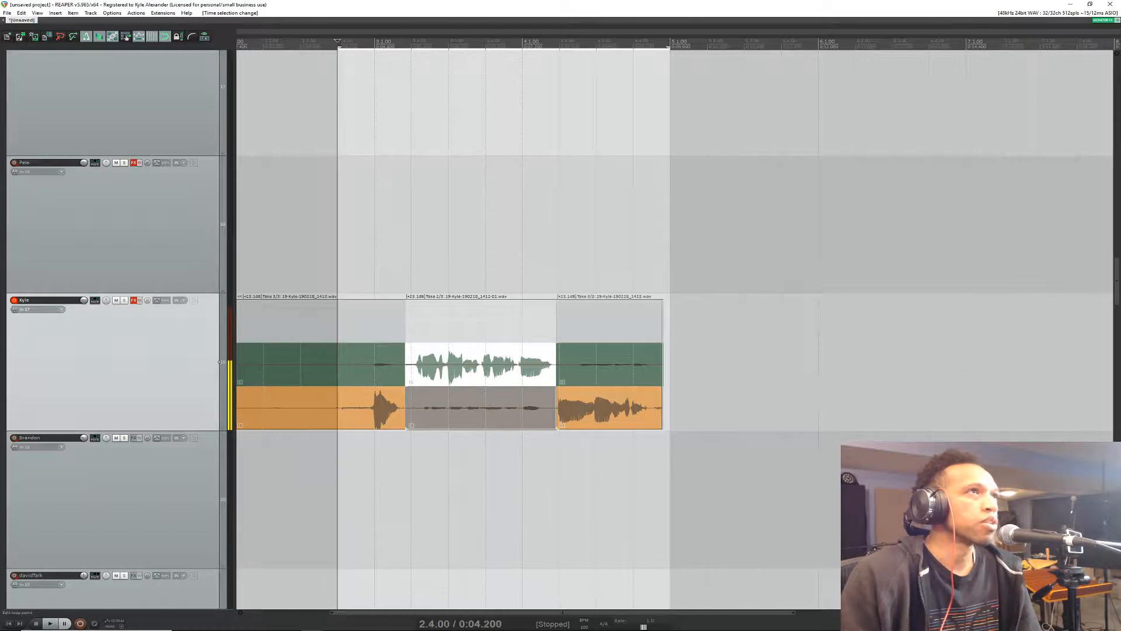
click(95, 623)
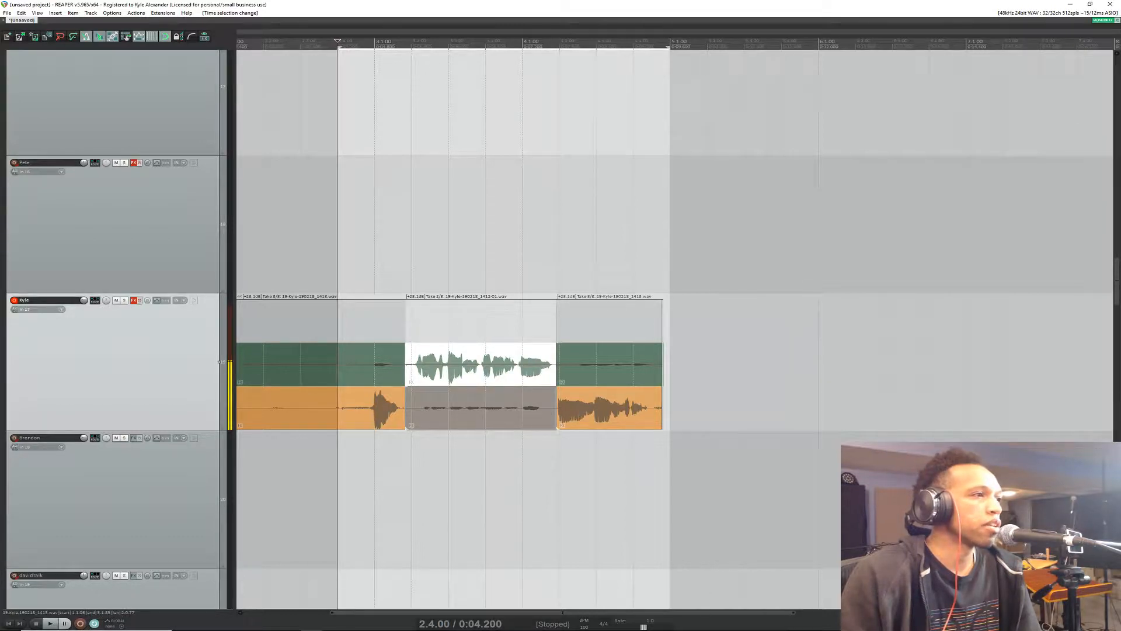
right_click(81, 624)
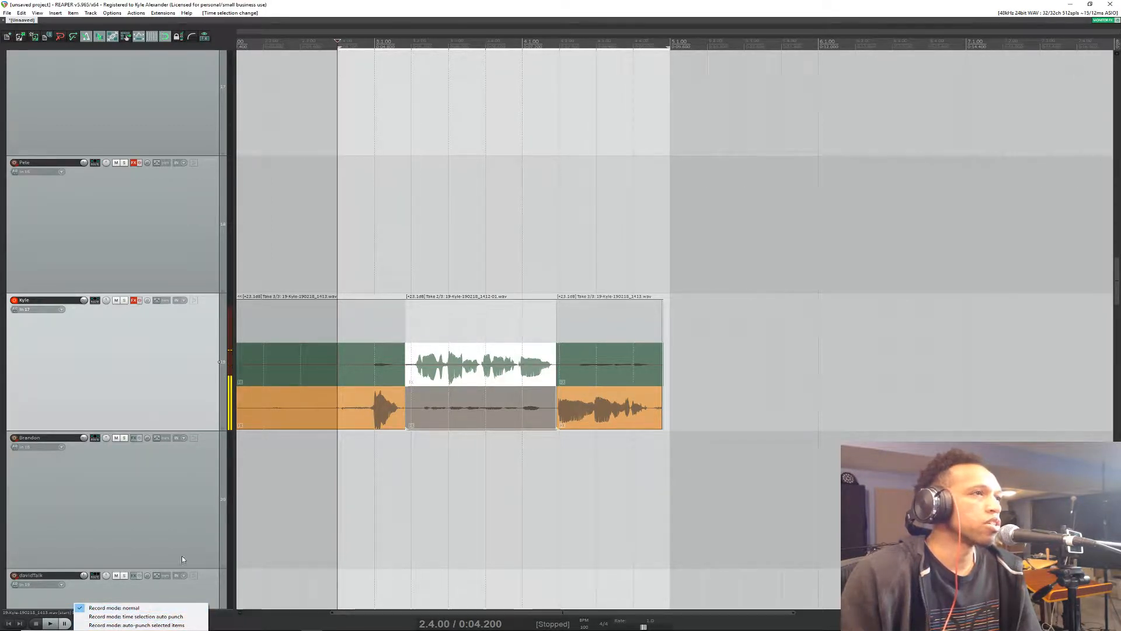
click(340, 5)
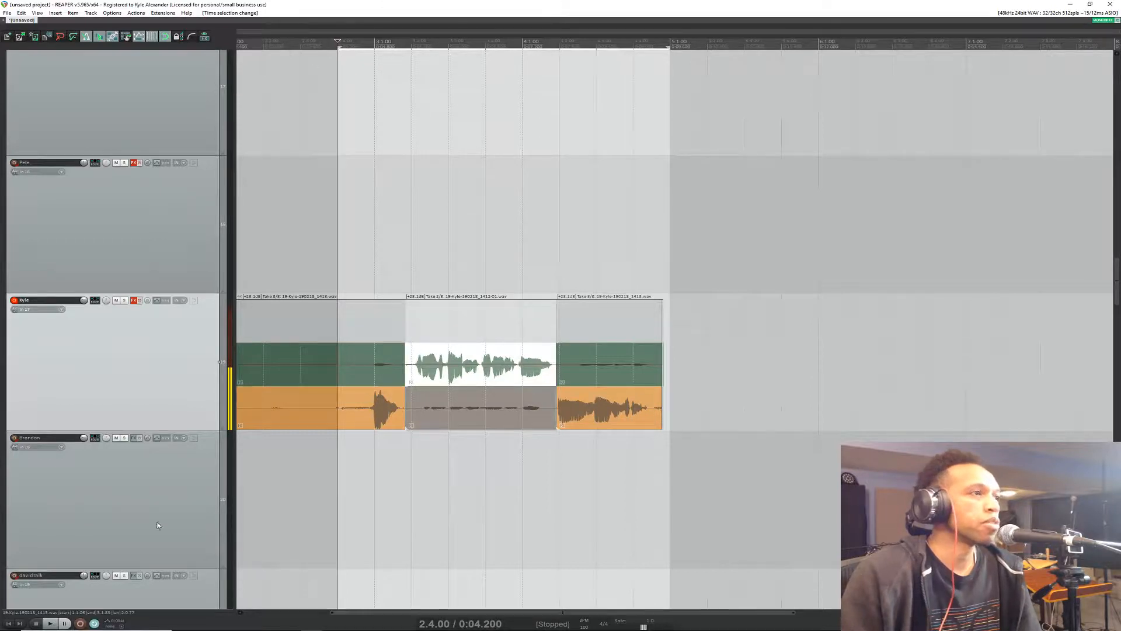
Step: Record several looped takes over the time selection, stop, and save all recorded files
click(83, 624)
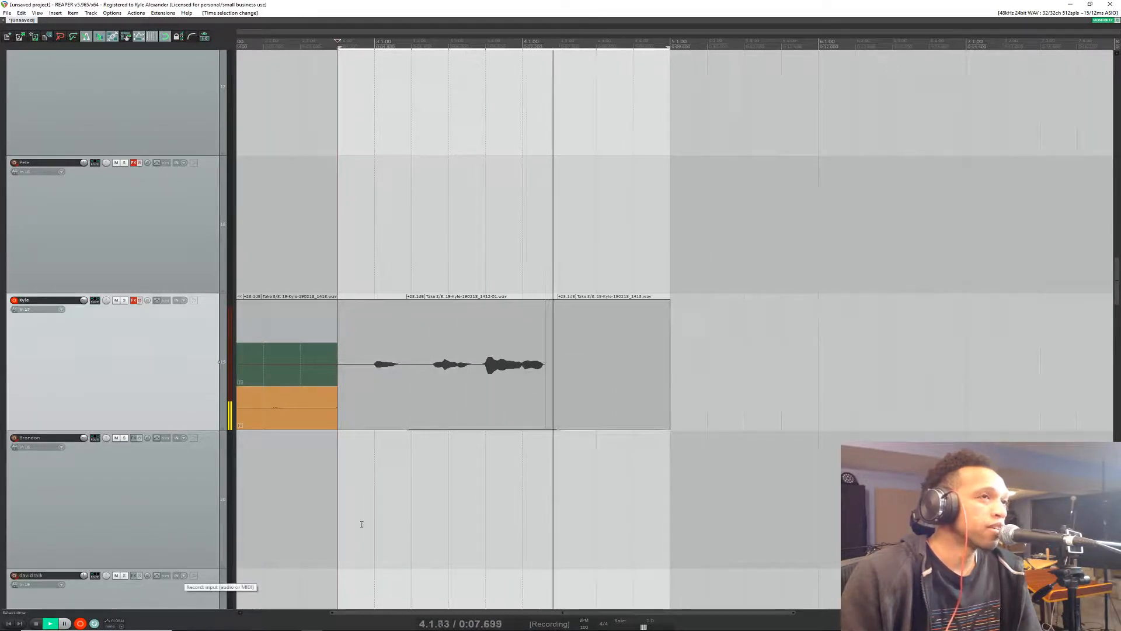
key(space)
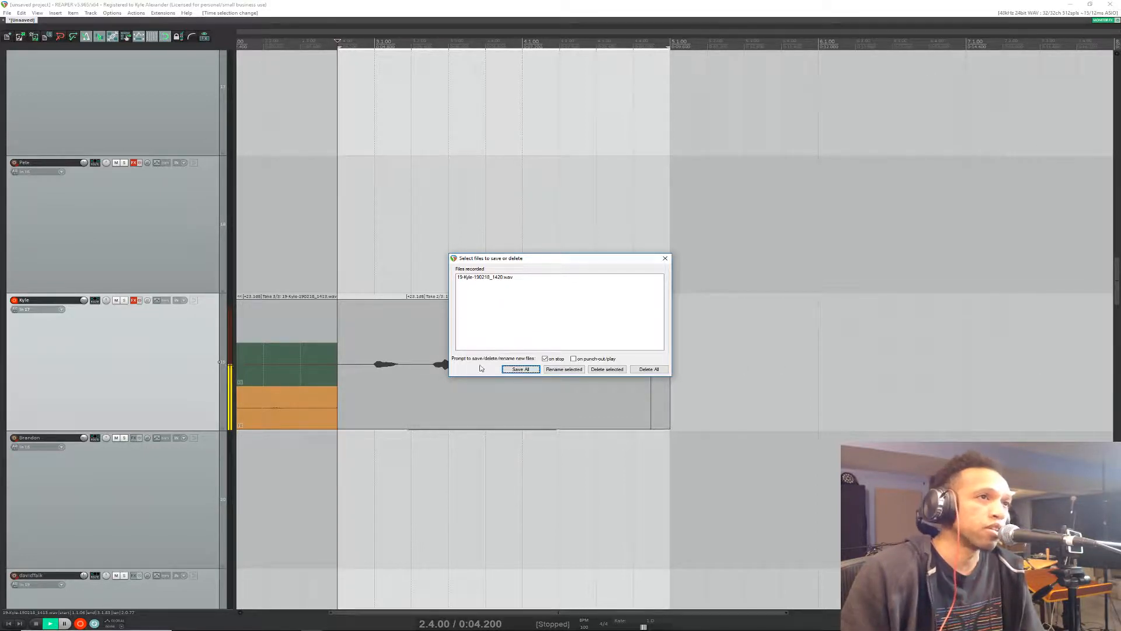
click(521, 369)
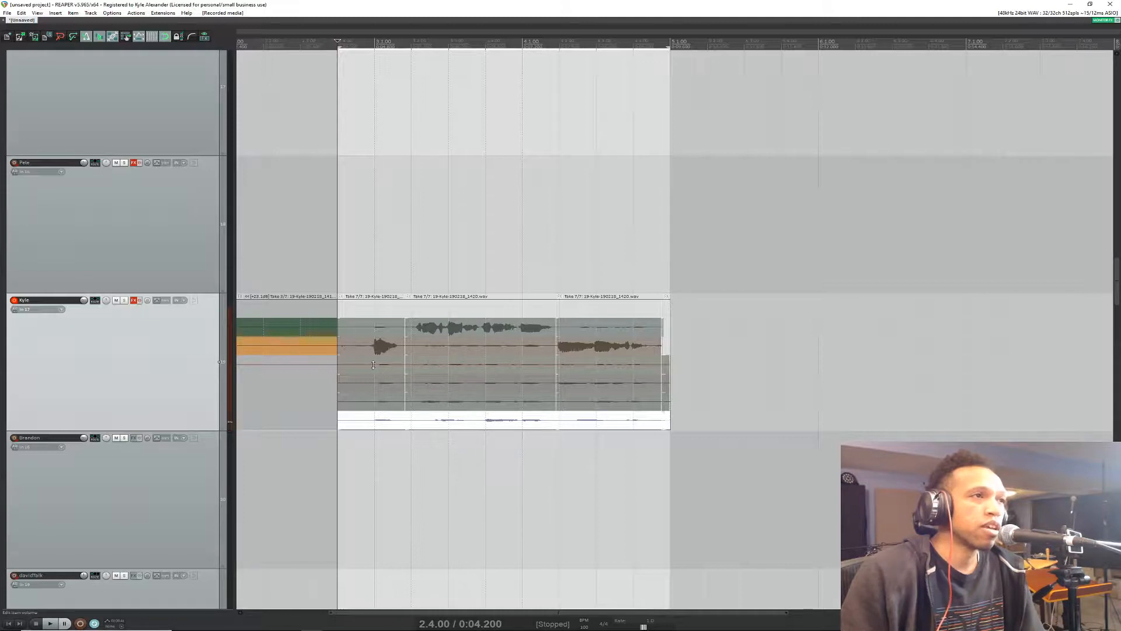
Step: Select the three main recorded sections and normalize their bottom take, take 7, individually
drag(373, 365, 569, 429)
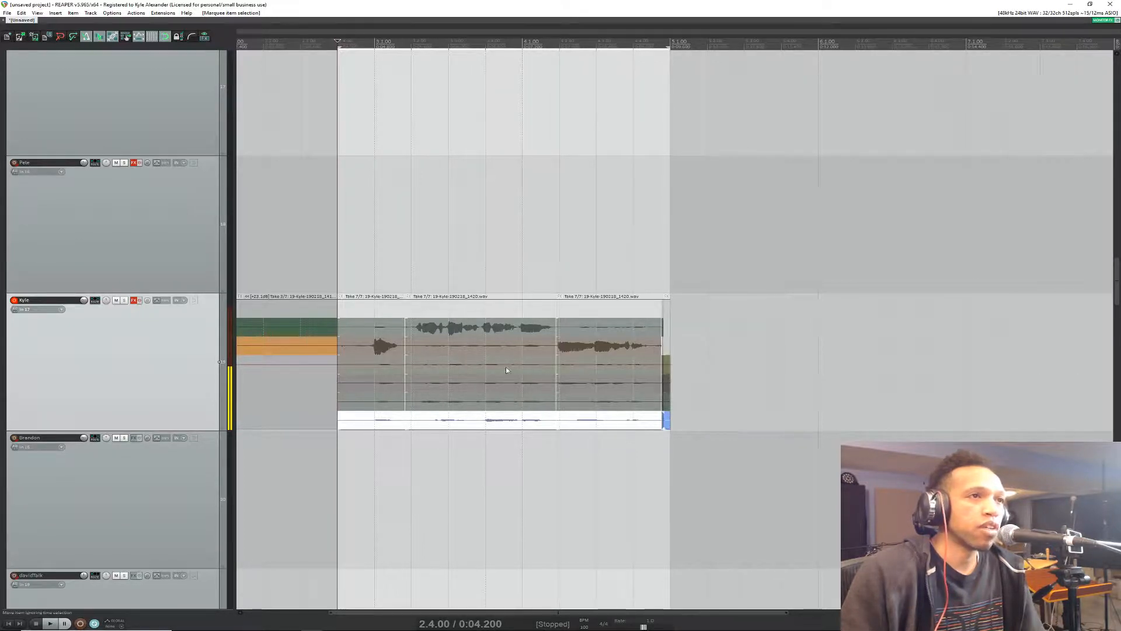
click(449, 405)
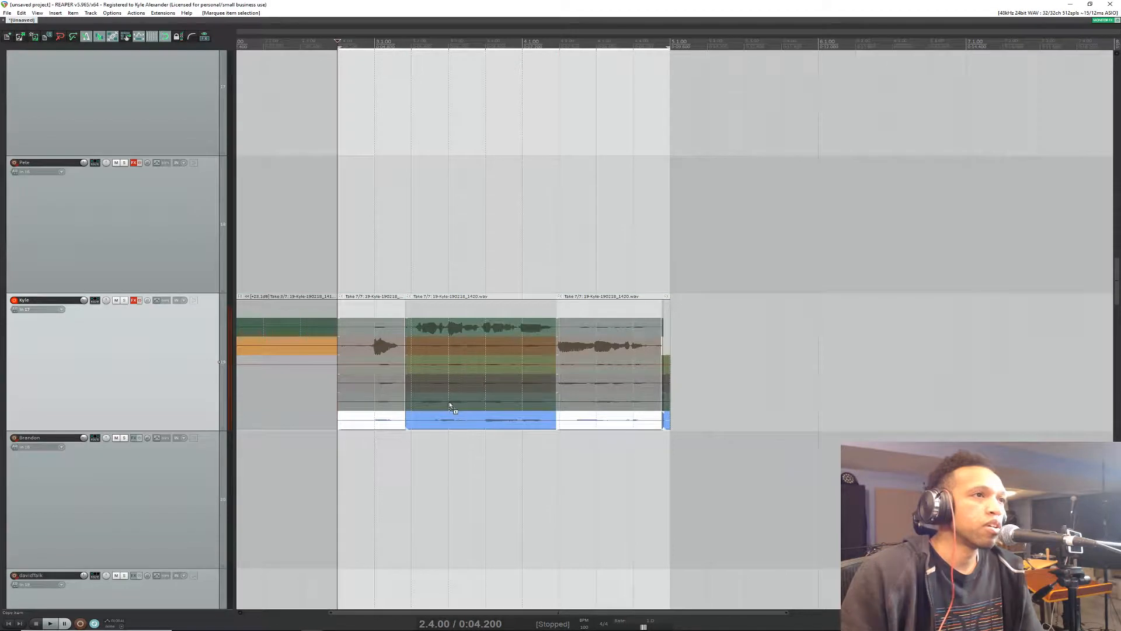
click(396, 421)
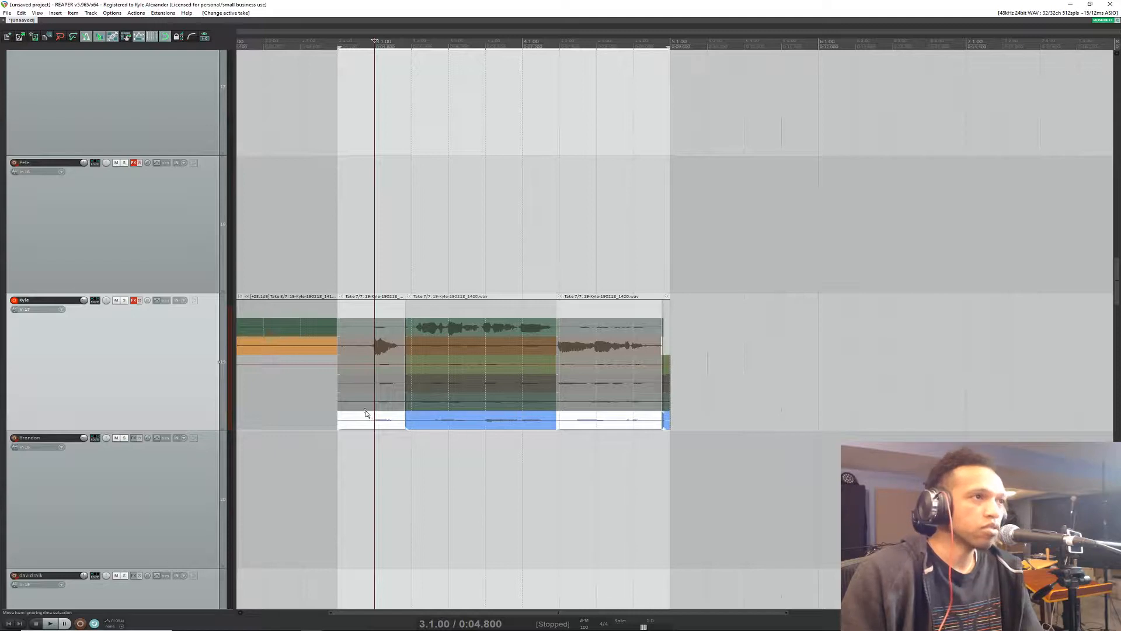
drag(366, 411, 622, 421)
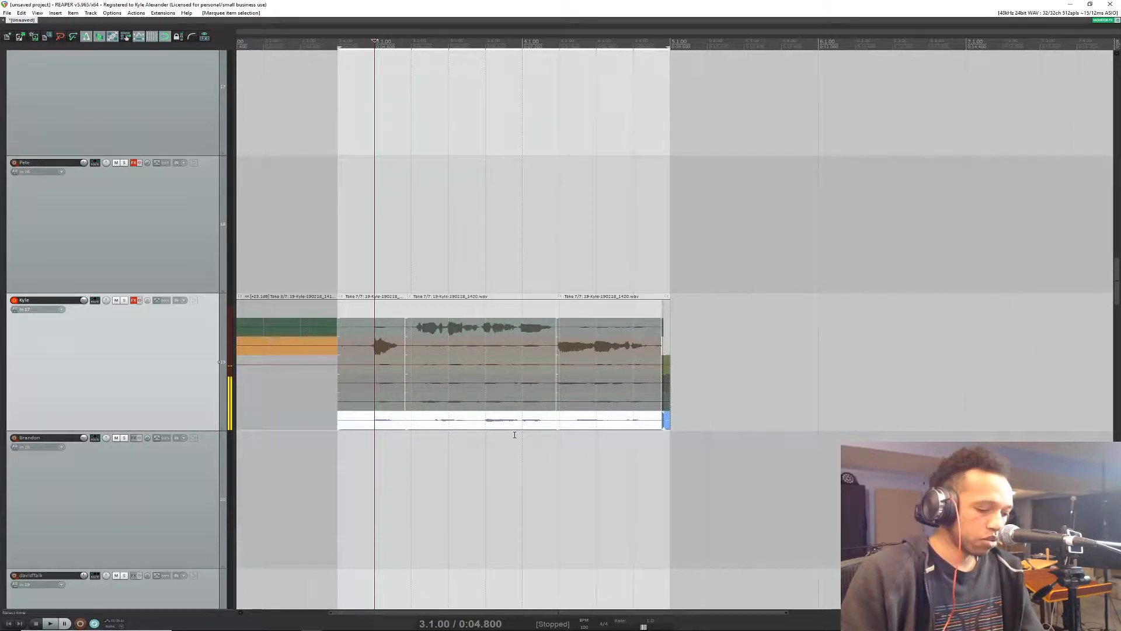
key(ctrl+shift+n)
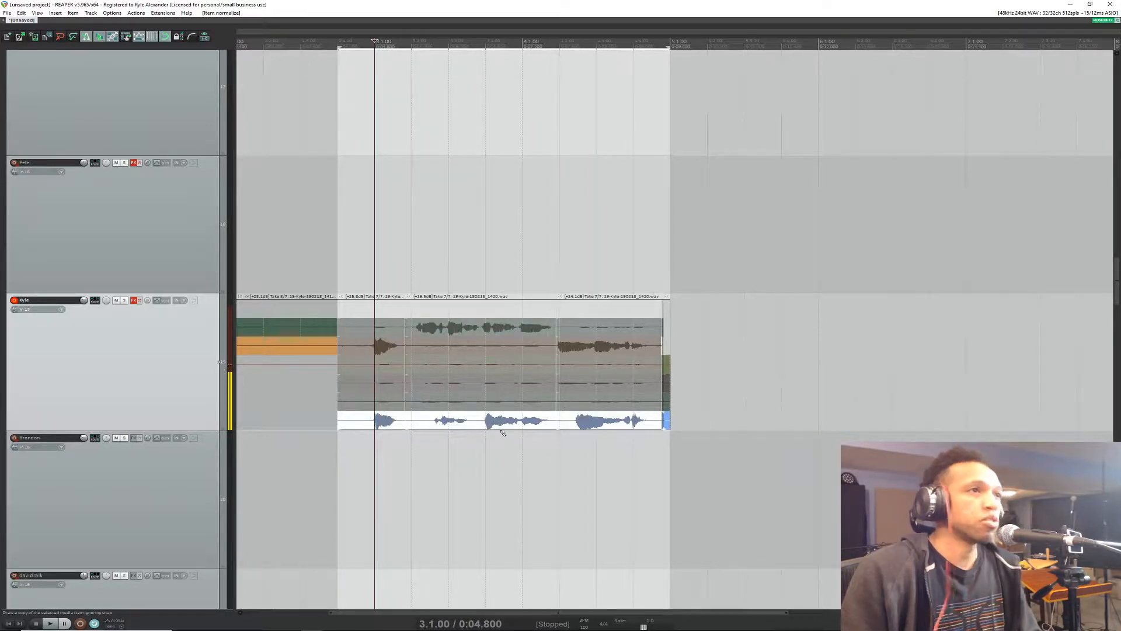
Step: Activate take 6 across the three sections and normalize it, and do the same for take 5
click(449, 400)
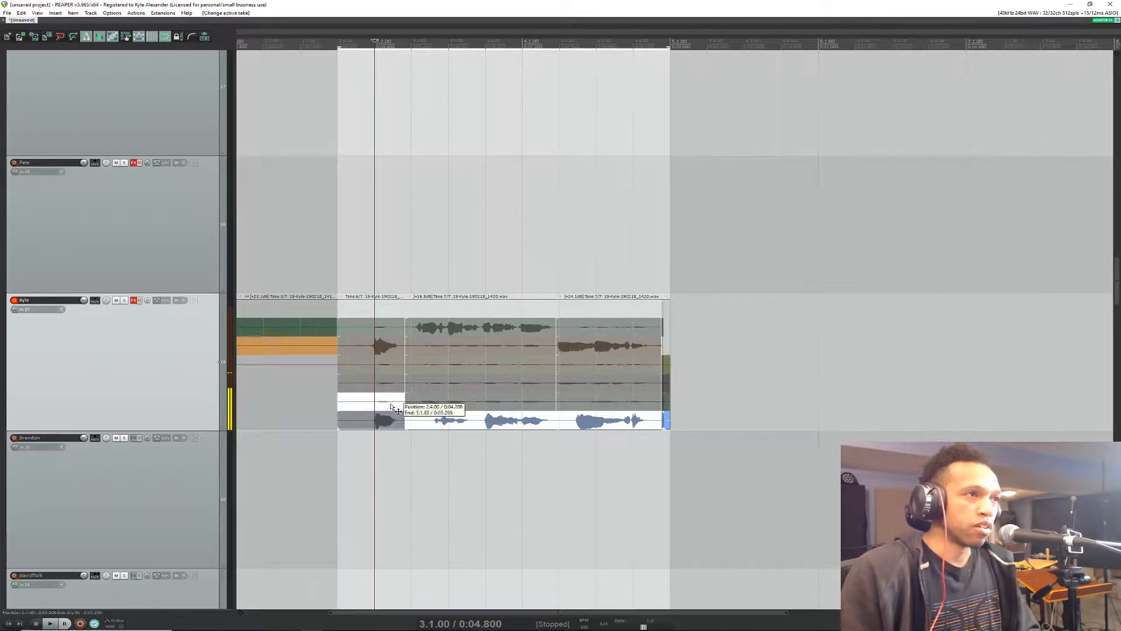
click(579, 401)
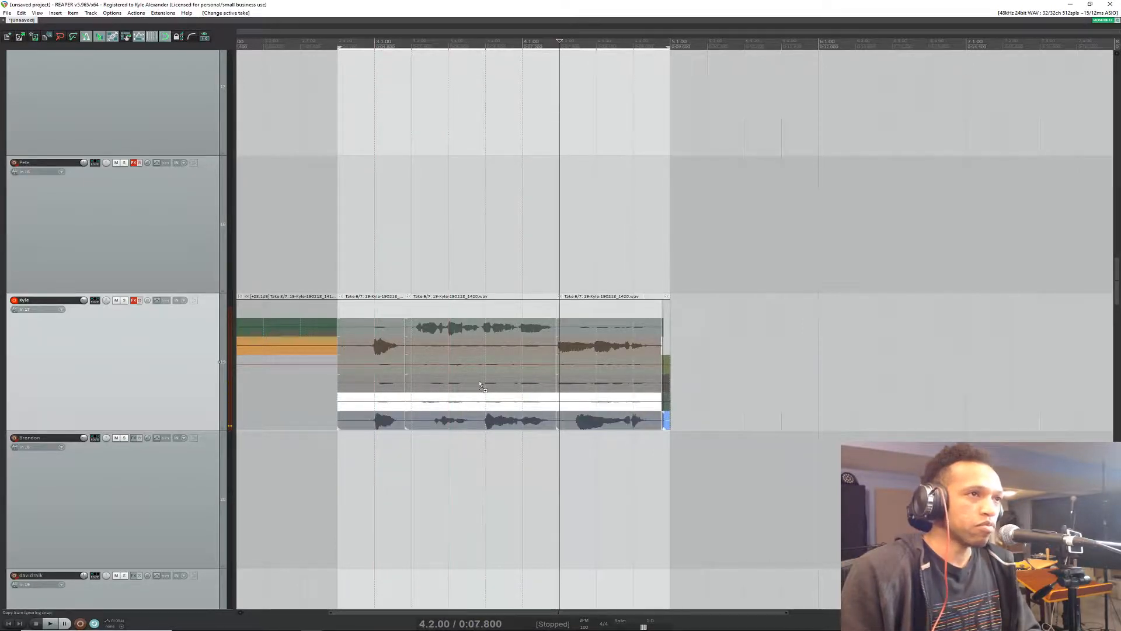
click(375, 383)
click(485, 383)
click(602, 386)
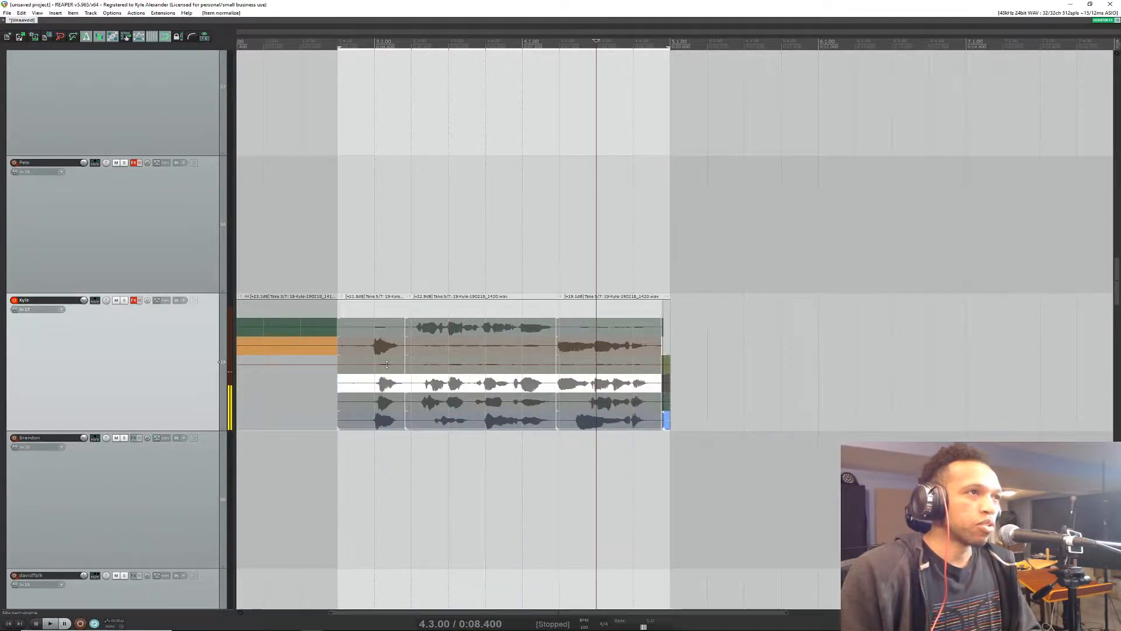
Step: Activate take 4 across the three main recorded sections and normalize it in each one
click(375, 365)
click(448, 365)
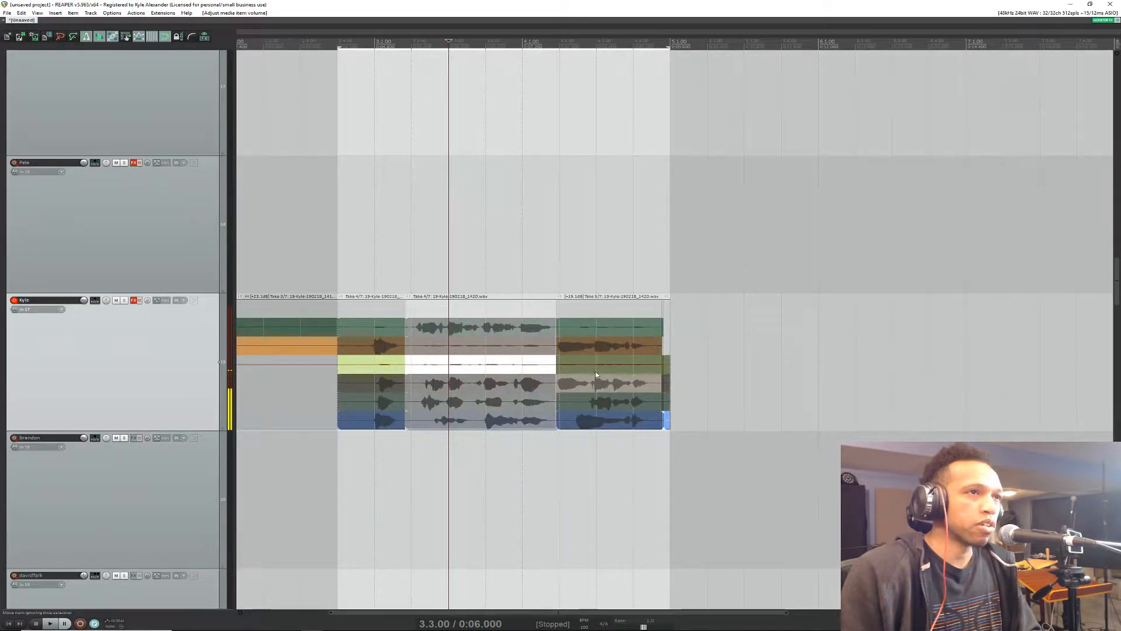
click(595, 365)
click(457, 365)
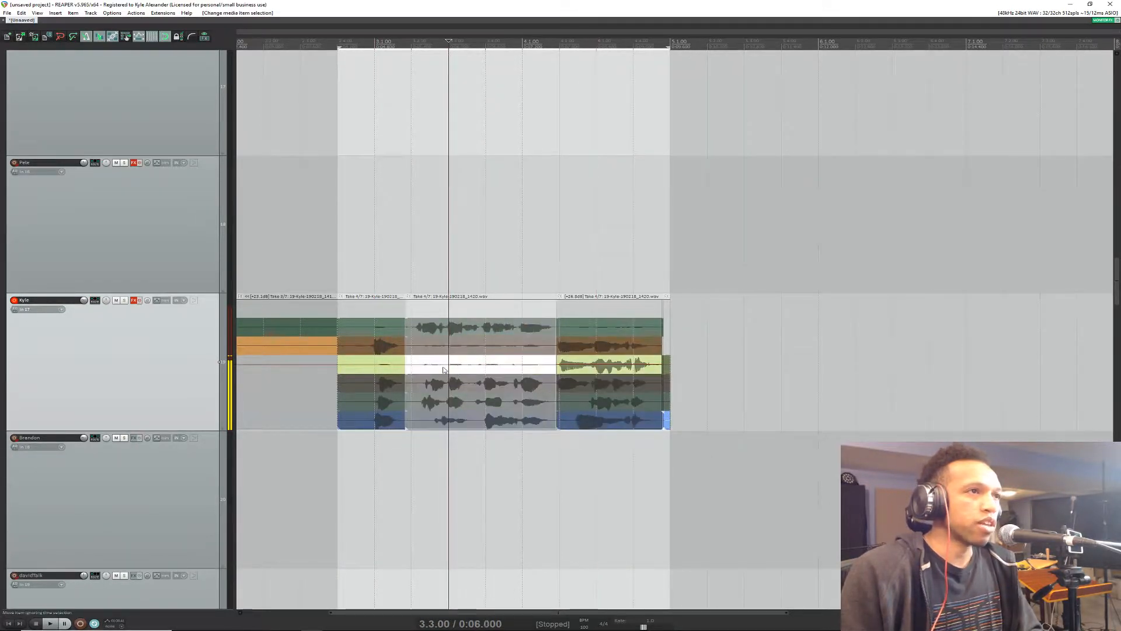
click(382, 364)
Step: Activate and normalize take 3 in the middle section and take 2 in the first and last sections
click(454, 348)
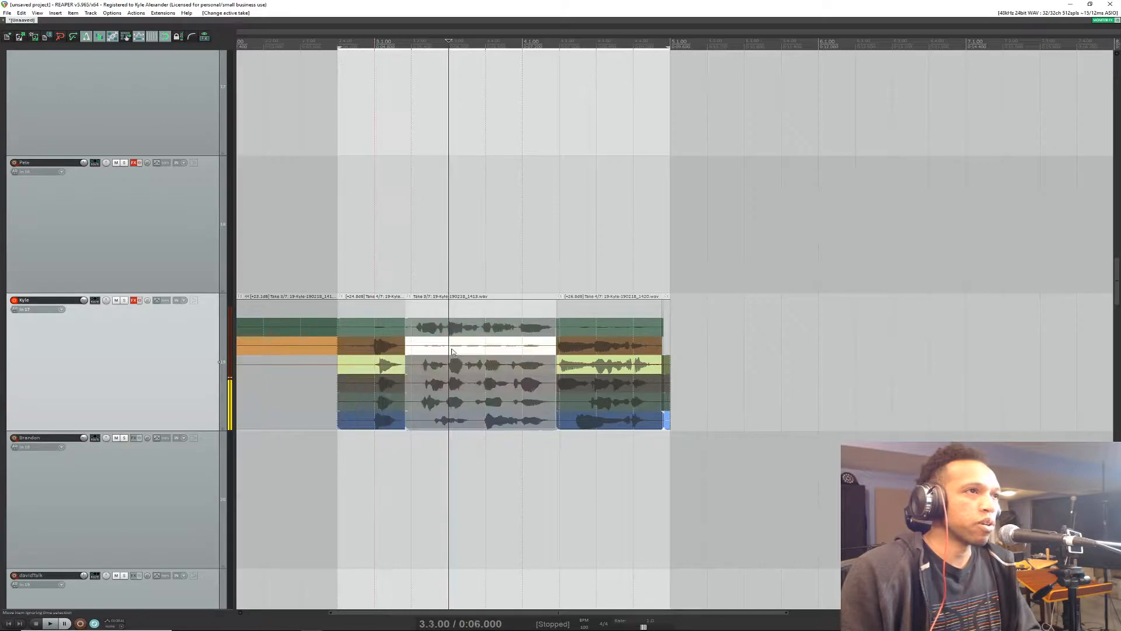
click(381, 330)
key(ctrl+shift+n)
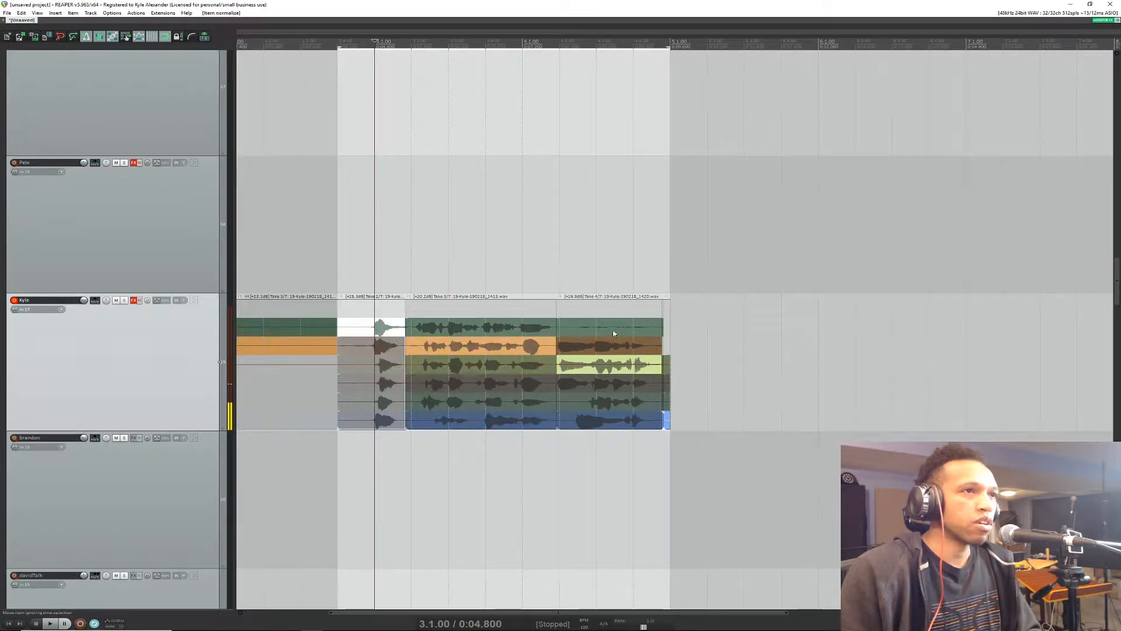
click(613, 332)
key(ctrl+shift+n)
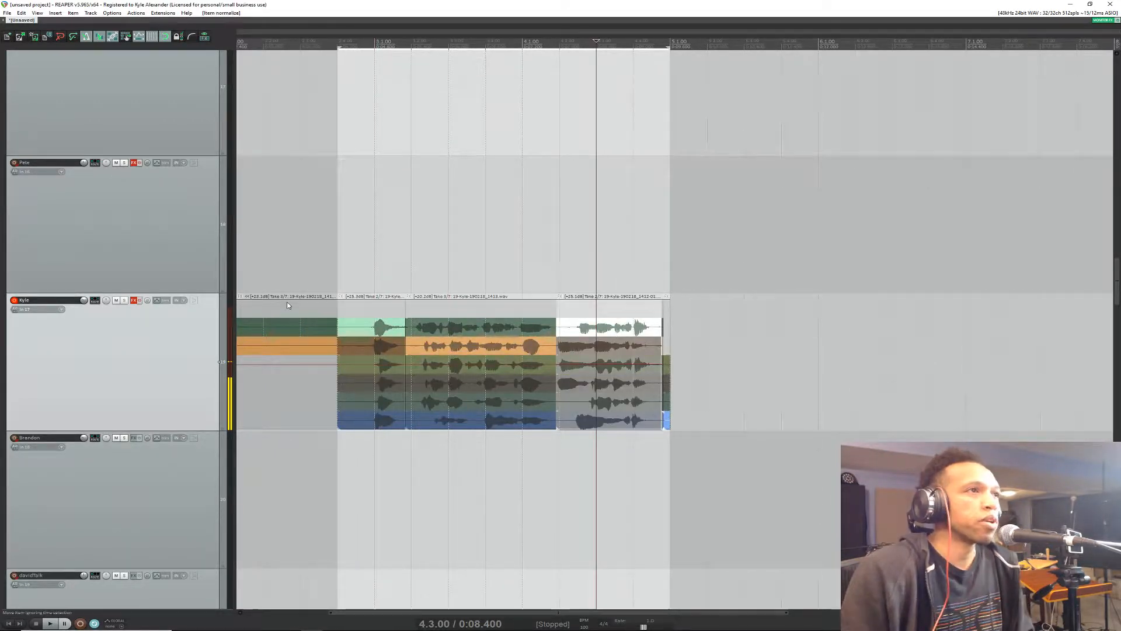
Step: Check the live stream chat, and reduce the recorded vocal track's height to view only the active takes
key(alt+Tab)
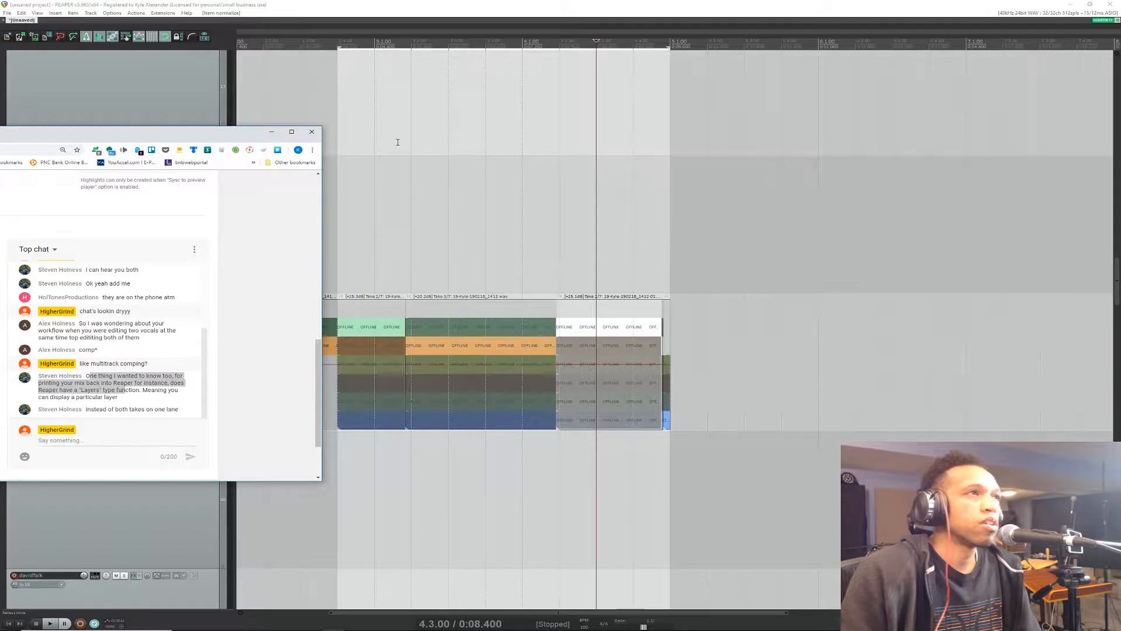
click(332, 18)
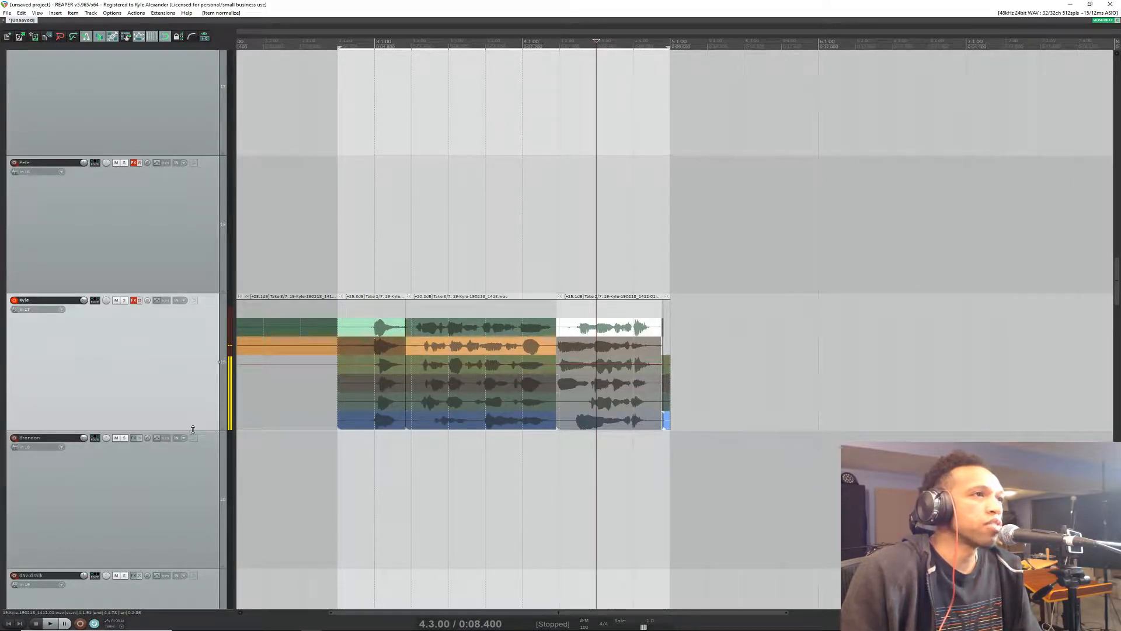
drag(192, 430, 201, 331)
scroll(350, 320, up, 3)
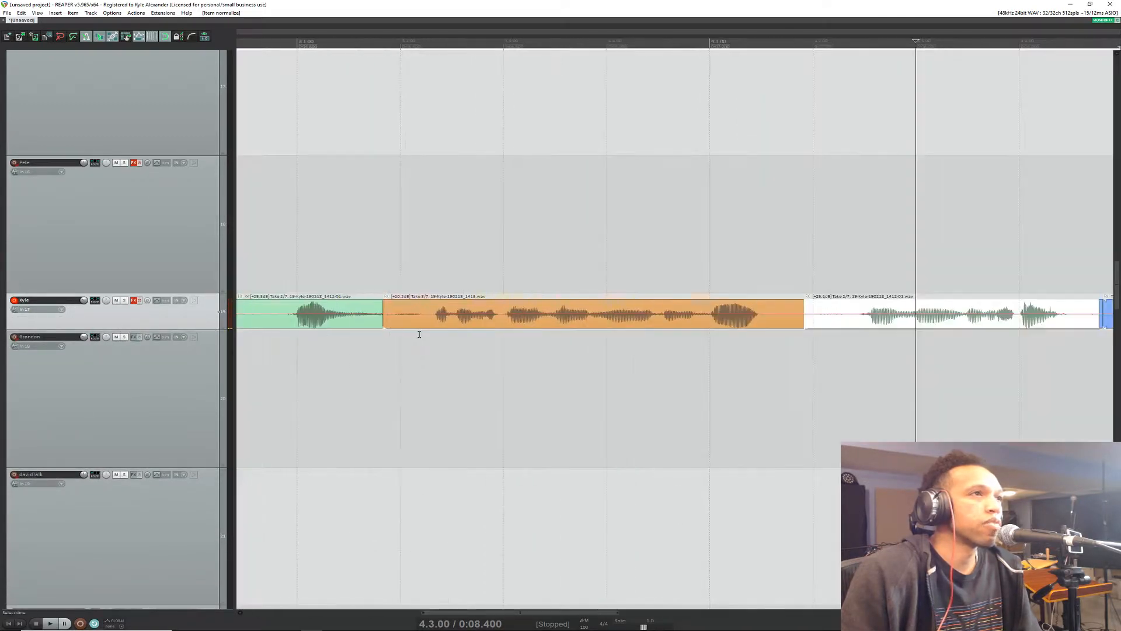
scroll(412, 327, down, 1)
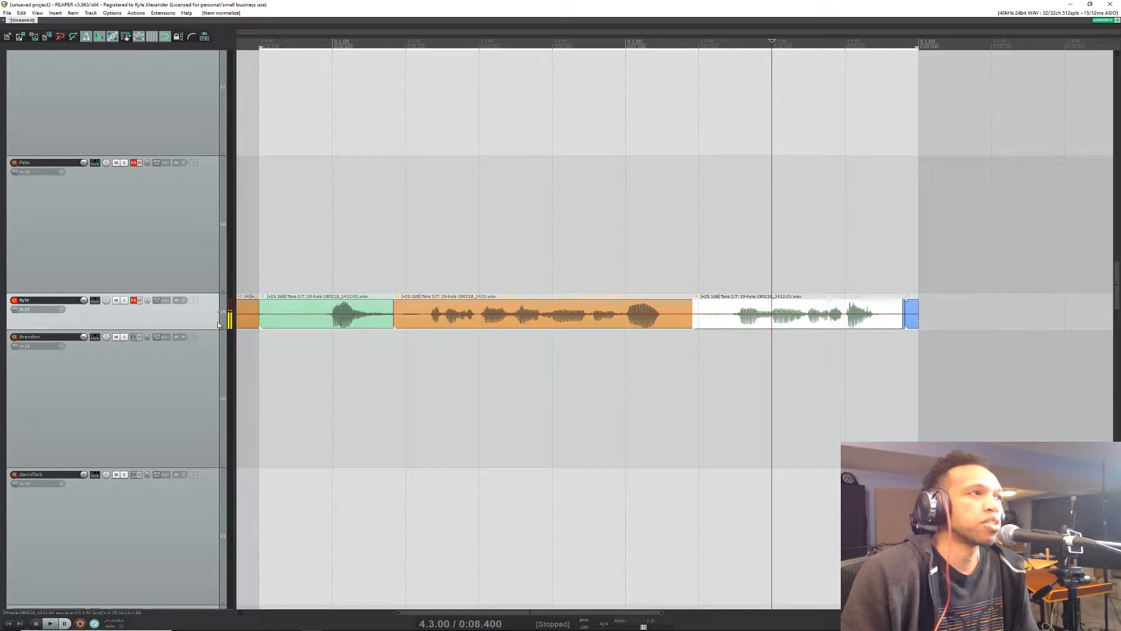
Step: Expand the vocal track to show its take lanes, choose take 5 for the middle section, and play the comp from 2.4.00
drag(199, 329, 317, 453)
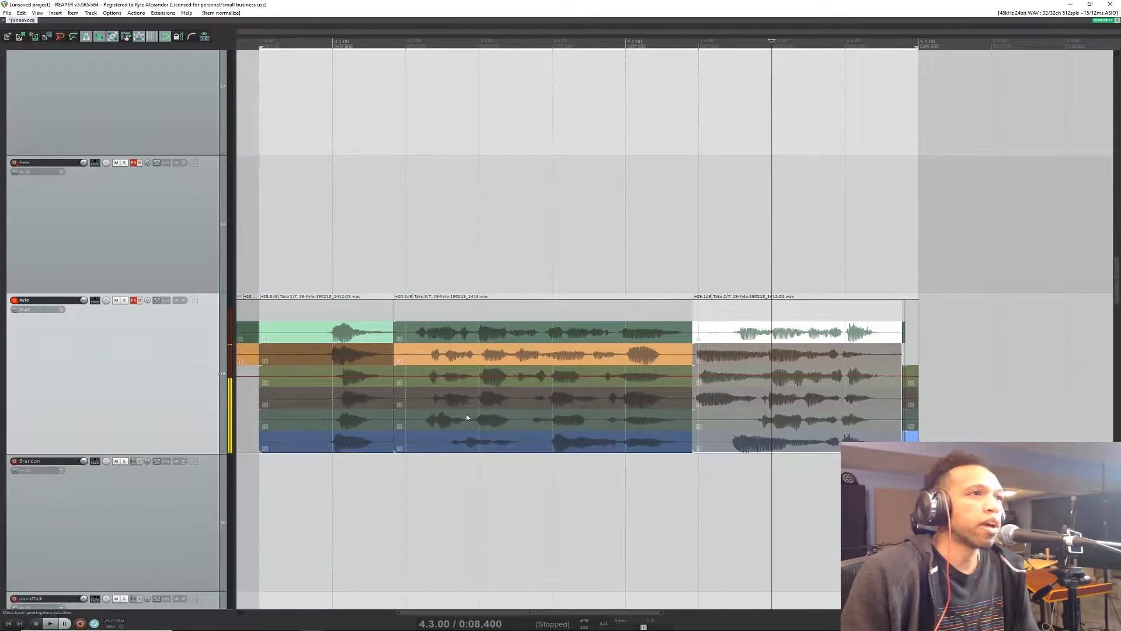
click(467, 398)
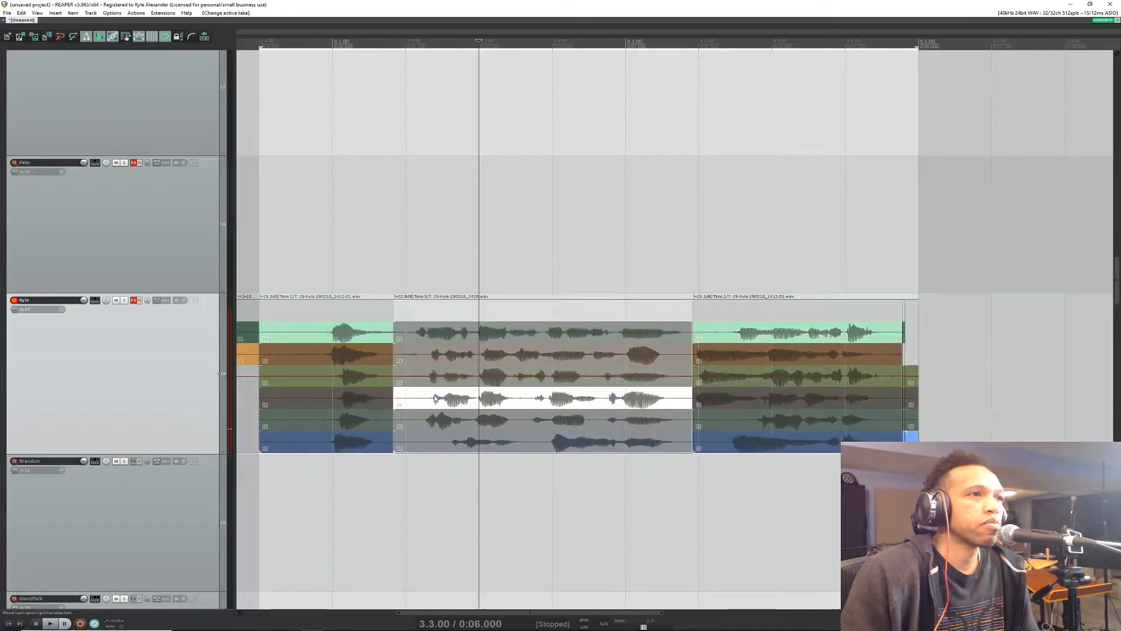
click(255, 52)
key(space)
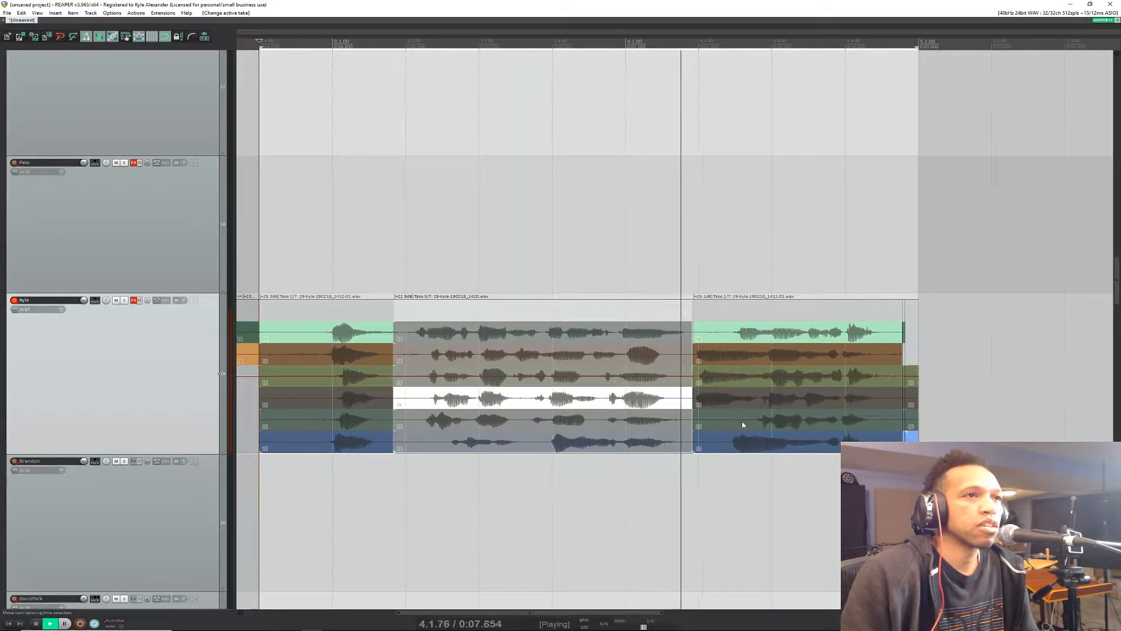
key(space)
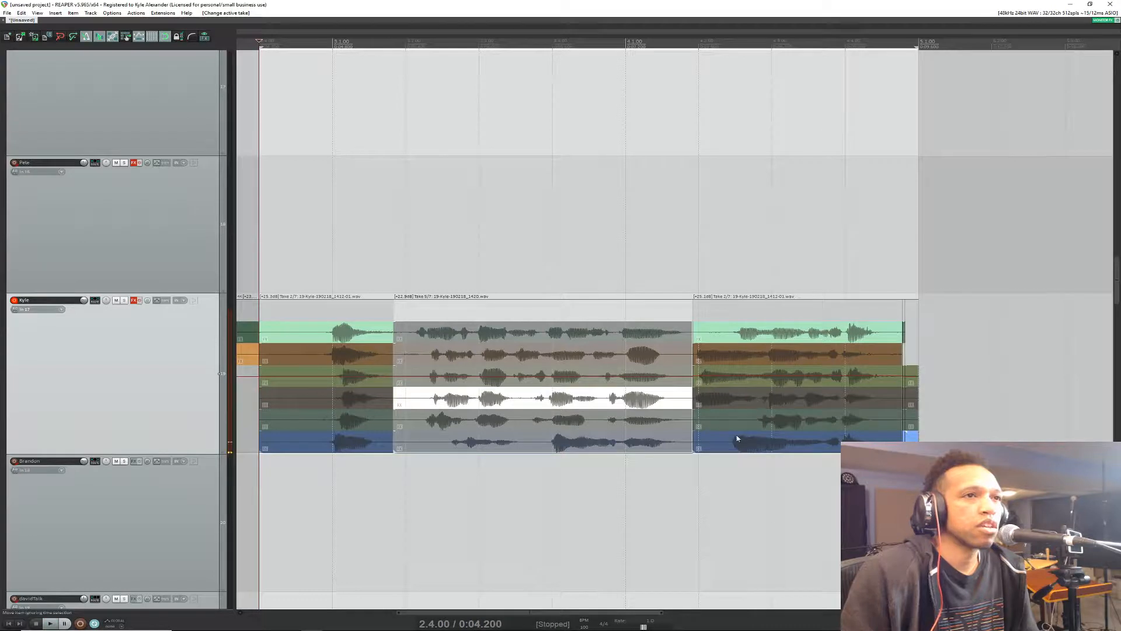
Step: Choose take 6 for the last main section and audition the comp from 2.4.00
click(700, 419)
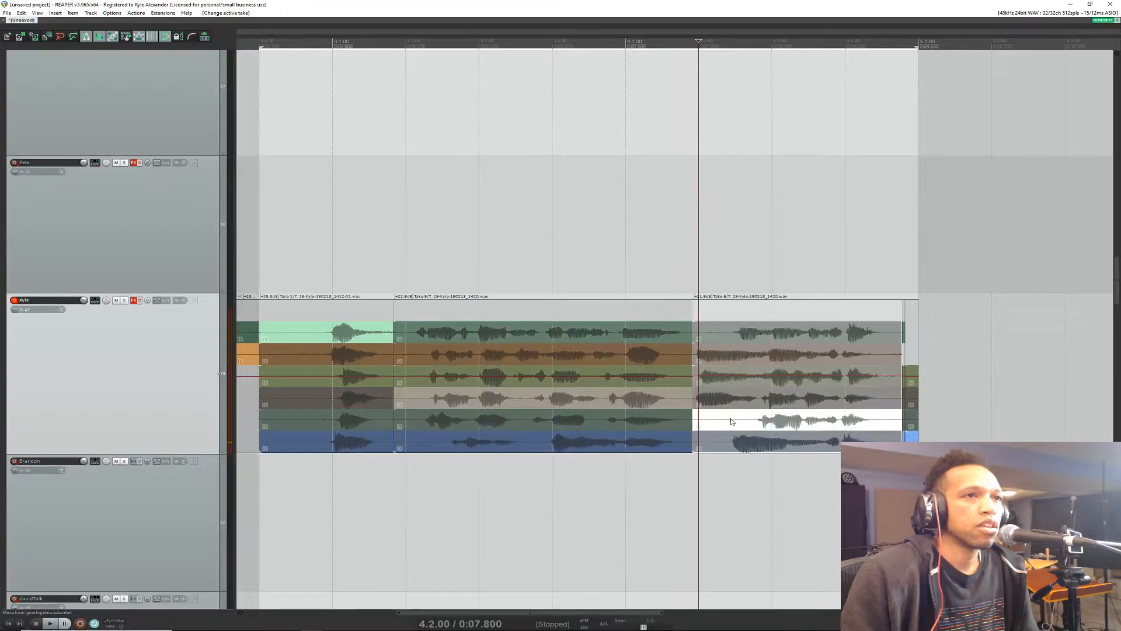
click(267, 41)
key(space)
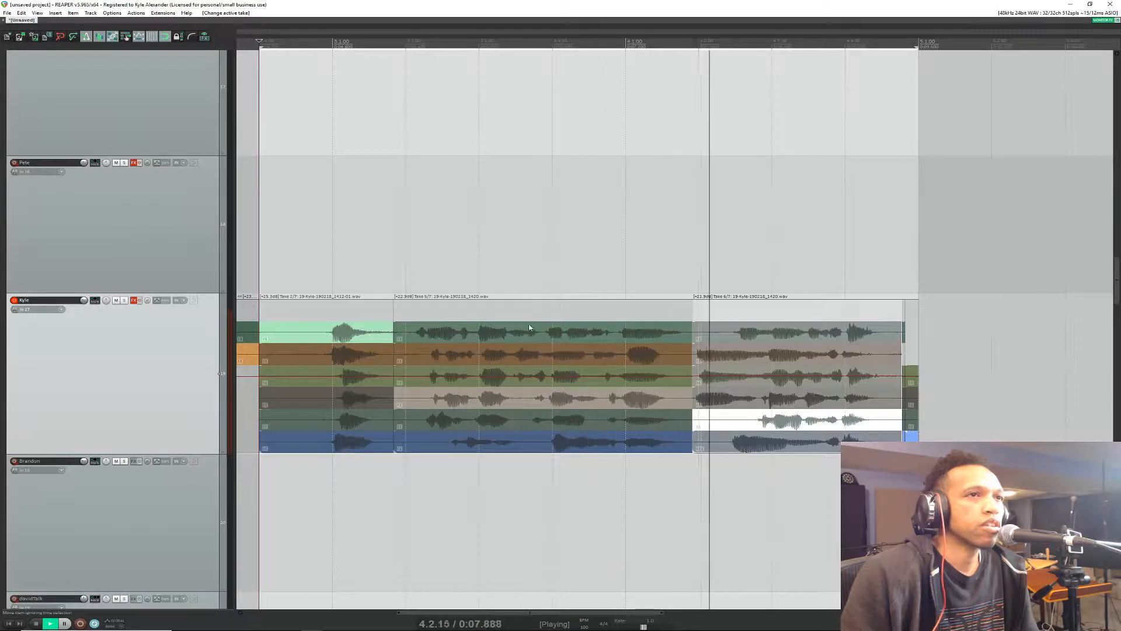
key(space)
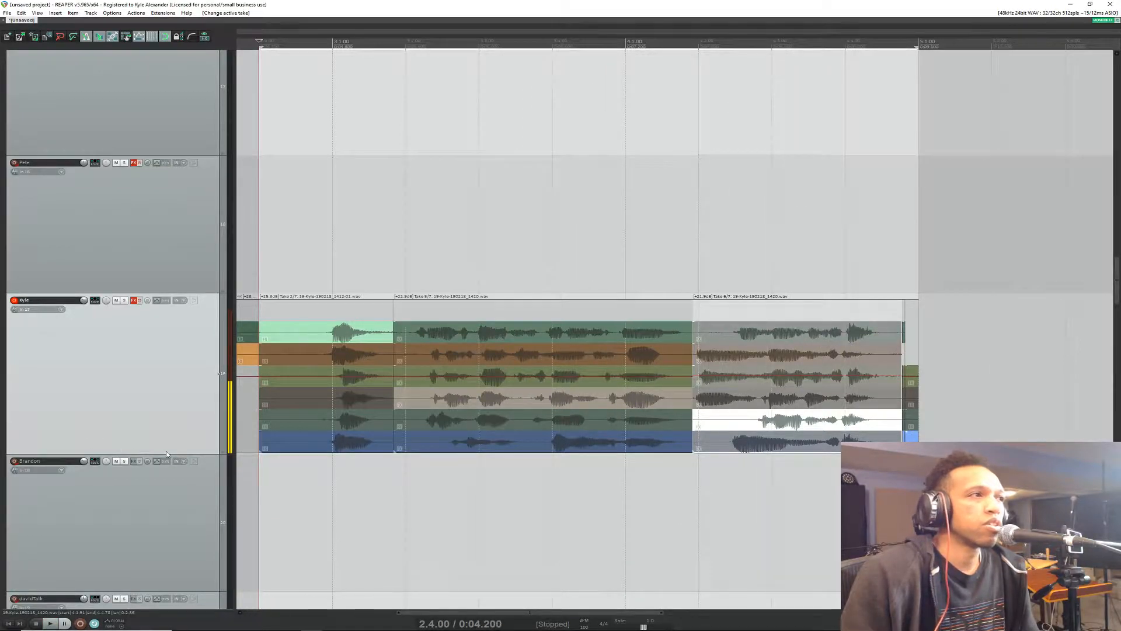
Step: Reduce the comped vocal track's height to view the chosen takes as a single lane
click(168, 455)
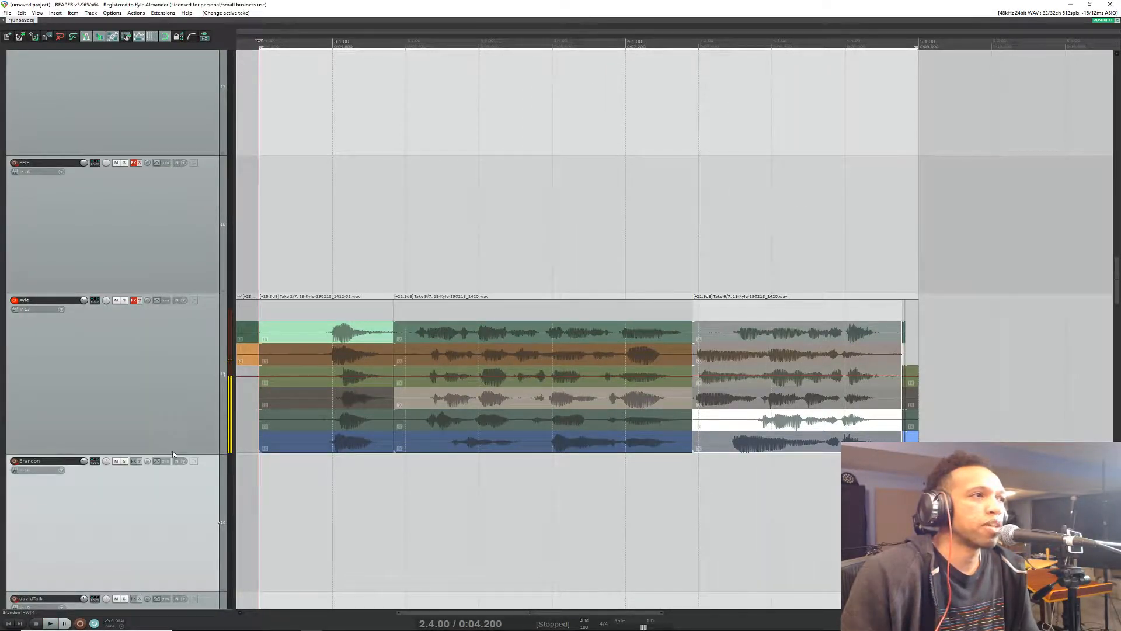
drag(175, 455, 174, 332)
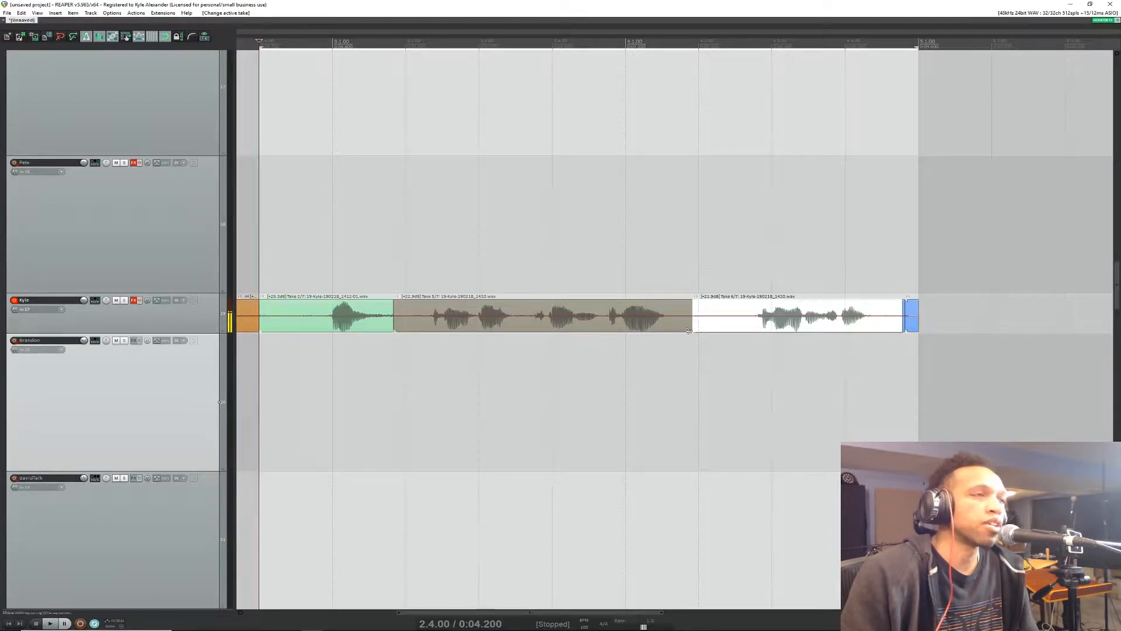
mouse_move(205, 333)
mouse_down()
mouse_move(205, 345)
mouse_move(205, 331)
mouse_up()
Step: Check the live stream chat for viewer questions and return to the REAPER project
key(alt+Tab)
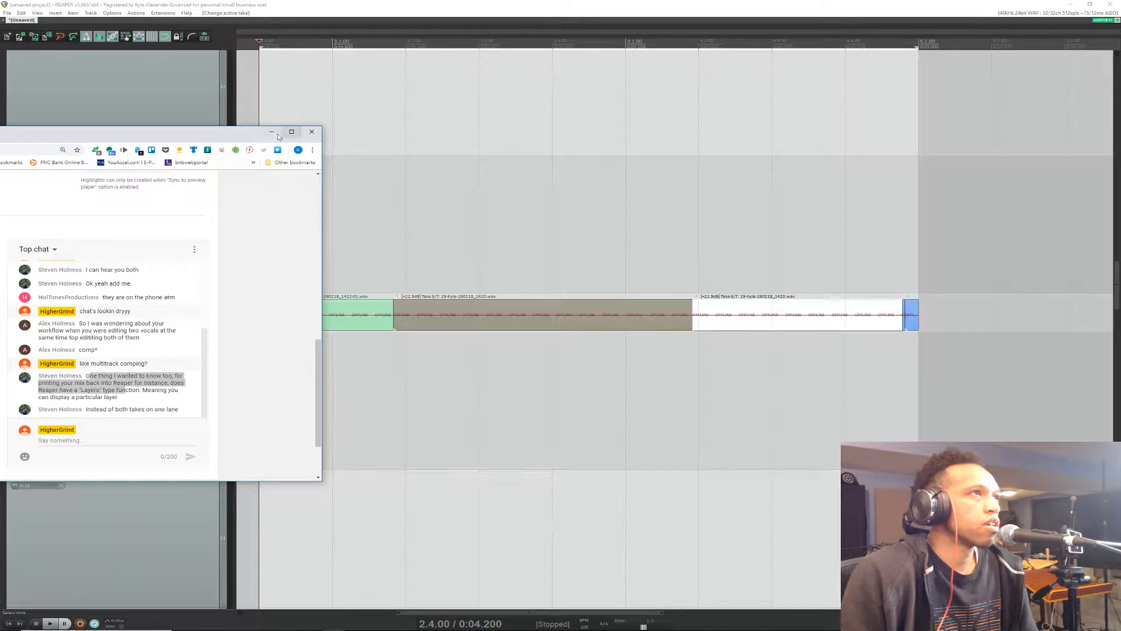
click(162, 103)
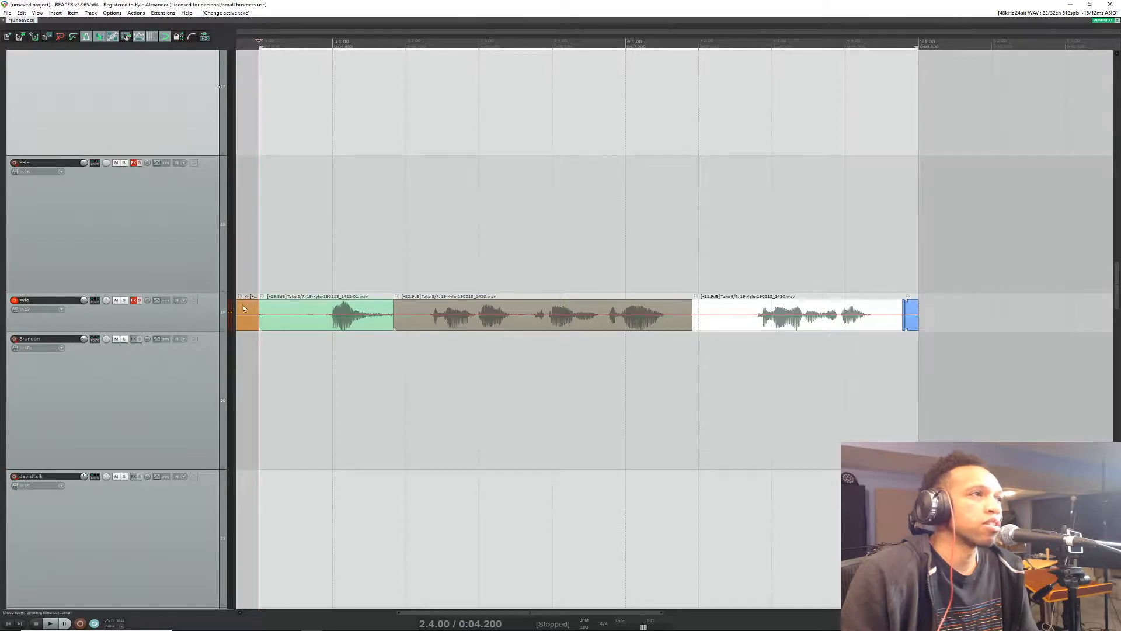
click(0, 447)
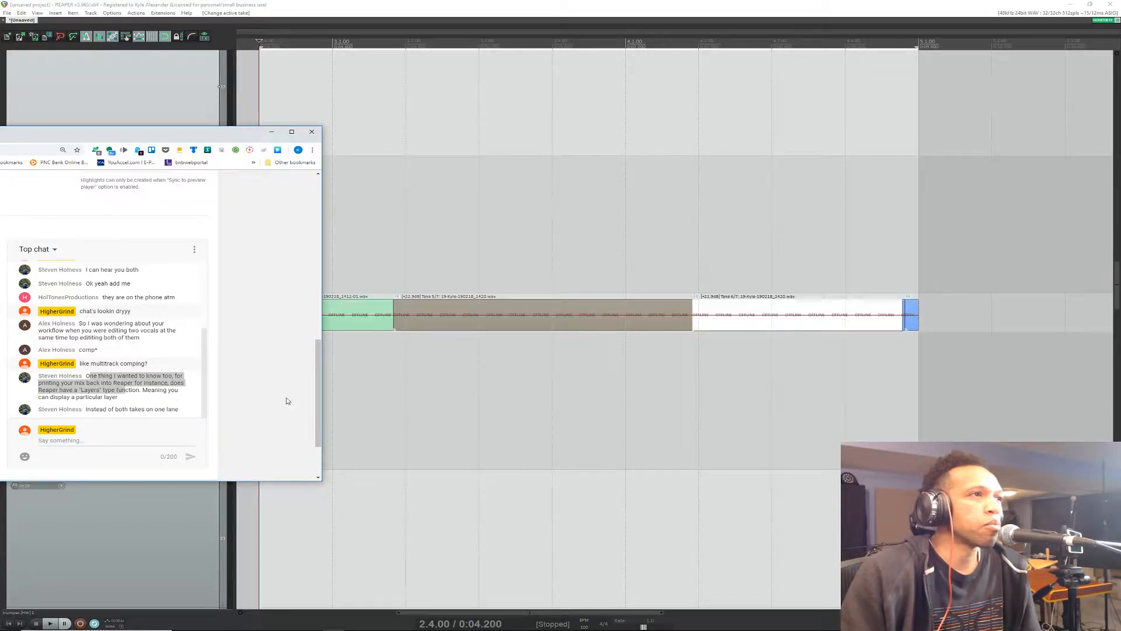
click(169, 534)
click(176, 384)
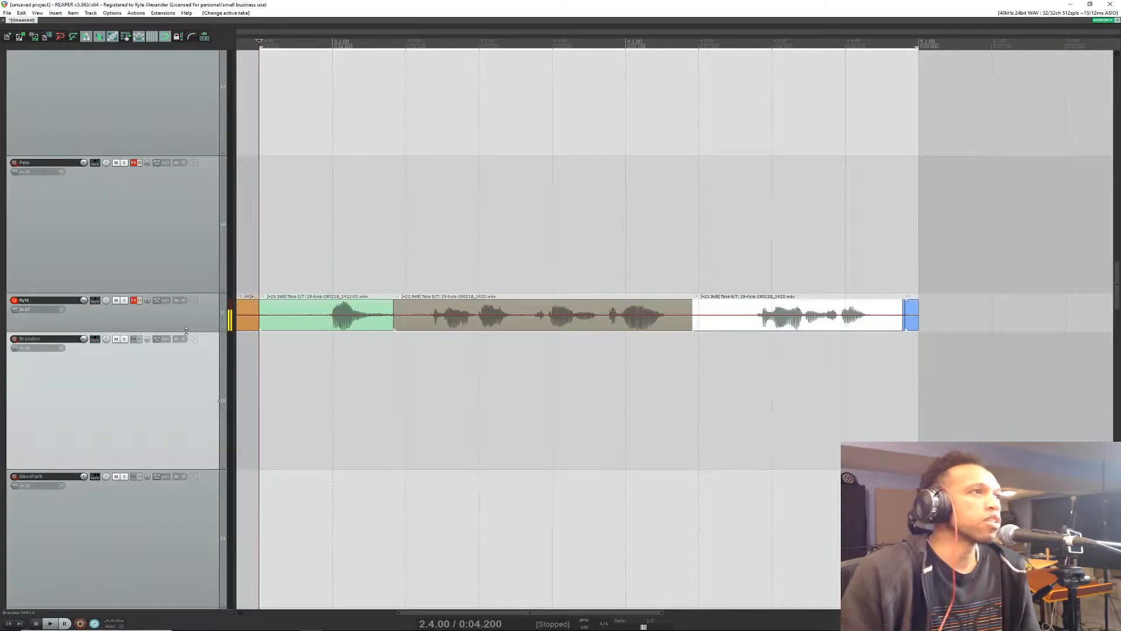
Step: Expand the vocal track to show its take lanes and select all the comped sections within the time selection
drag(186, 331, 182, 413)
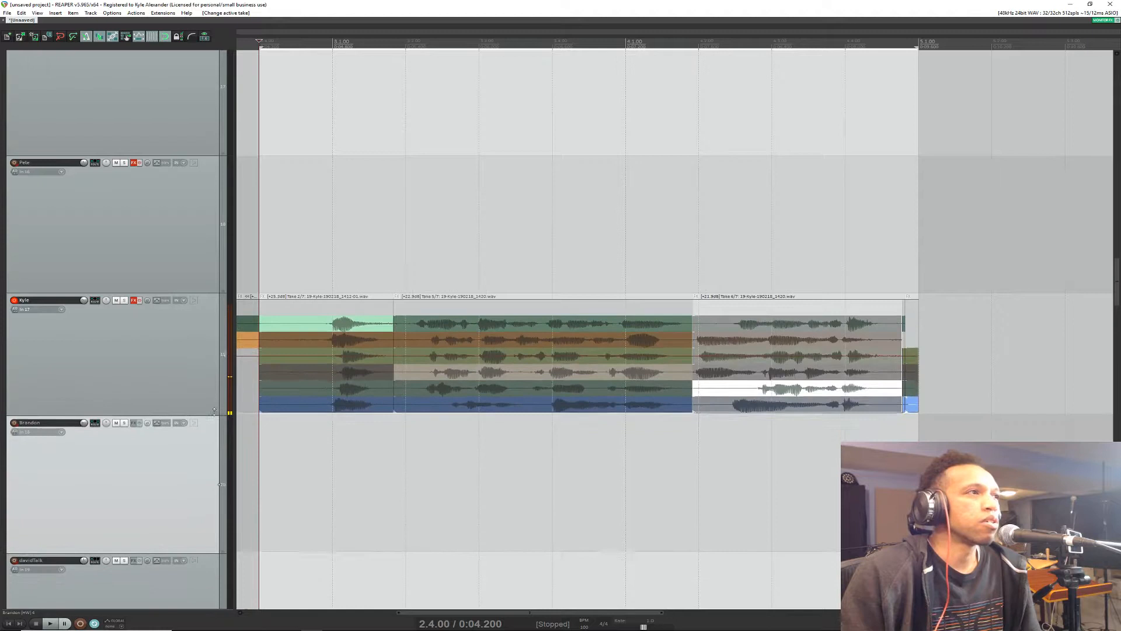
click(174, 334)
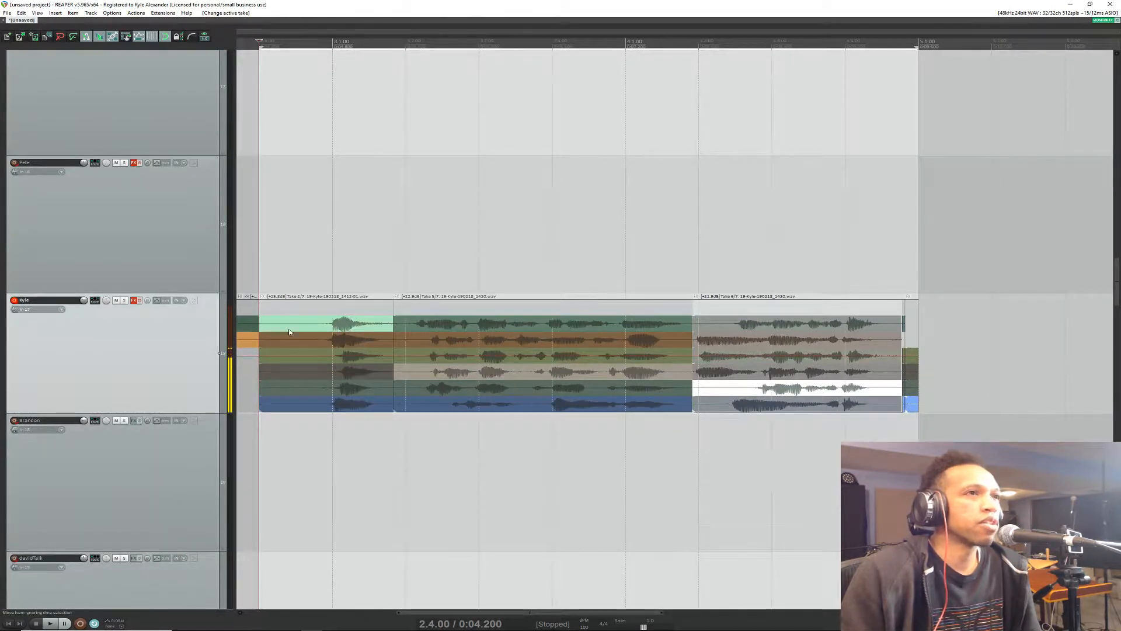
drag(275, 314, 946, 362)
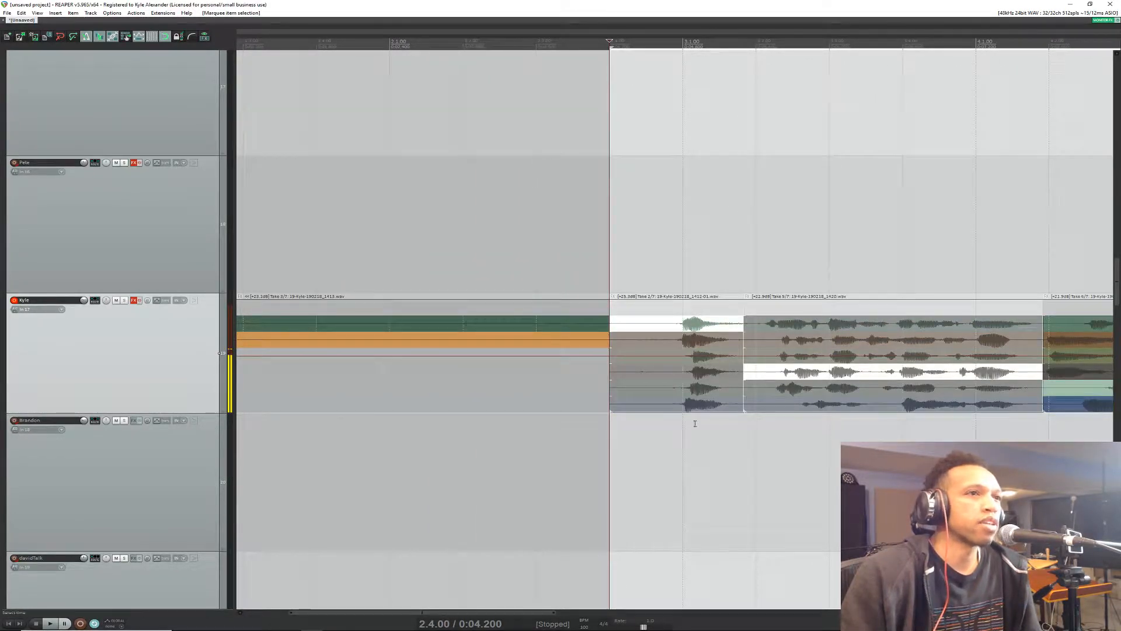
scroll(597, 391, right, 5)
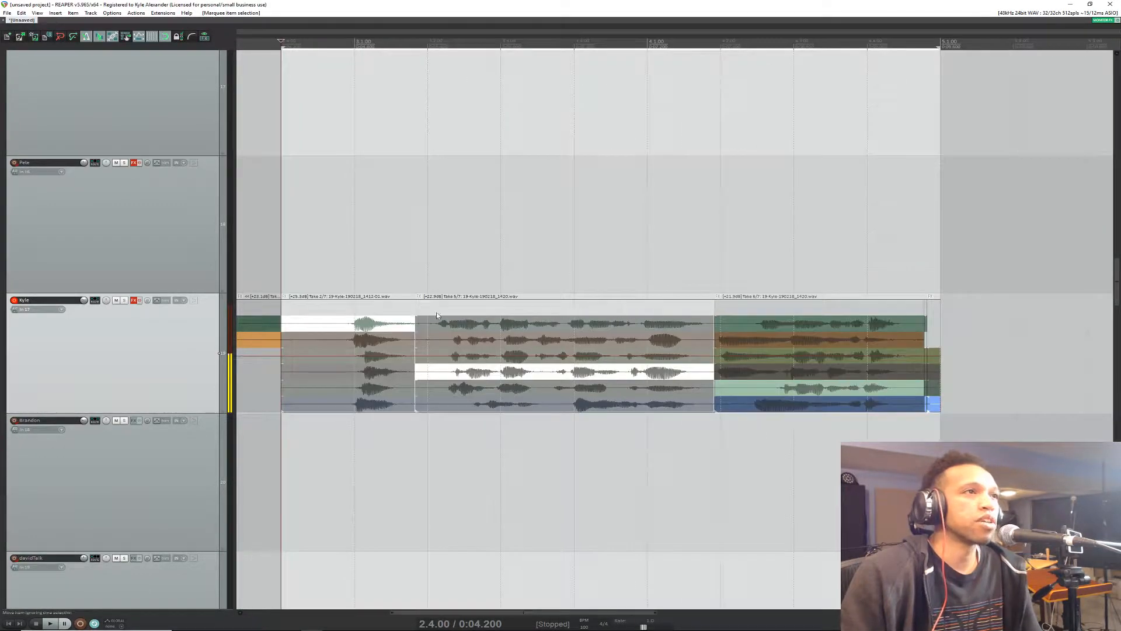
drag(301, 310, 1011, 432)
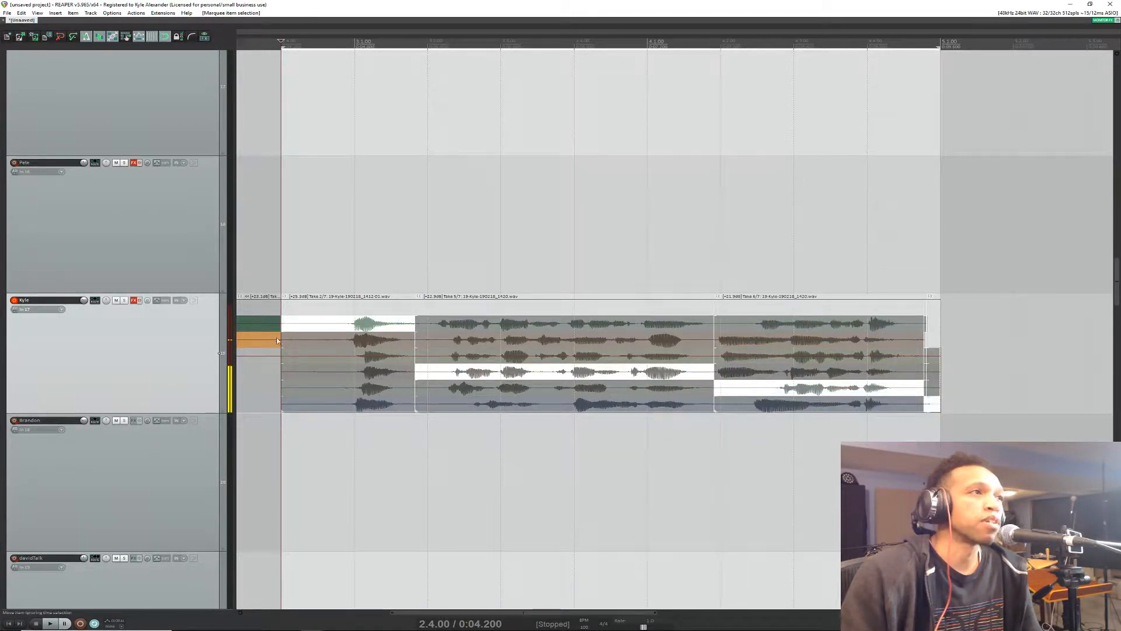
Step: Render the comped vocal track to a mono stem track, muting the original
right_click(157, 322)
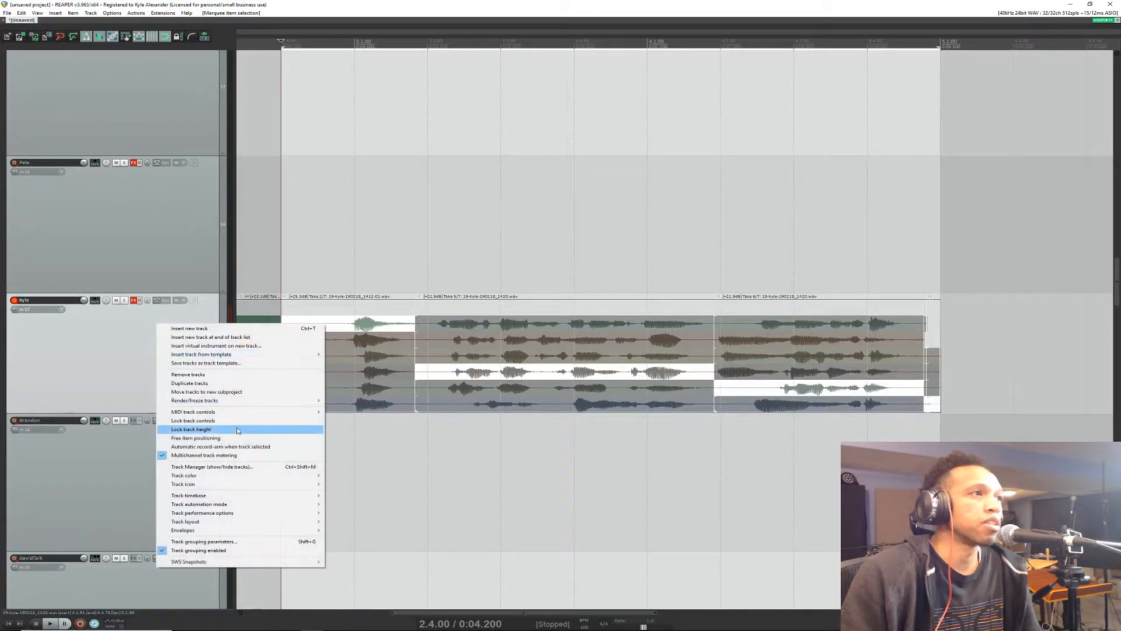
right_click(105, 340)
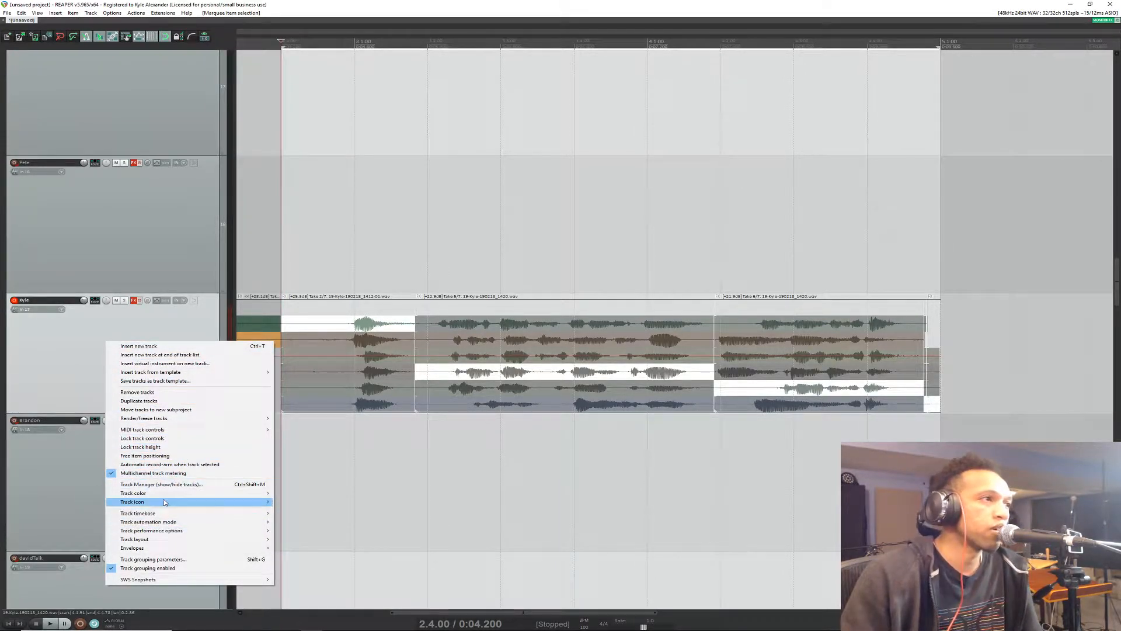
mouse_move(196, 421)
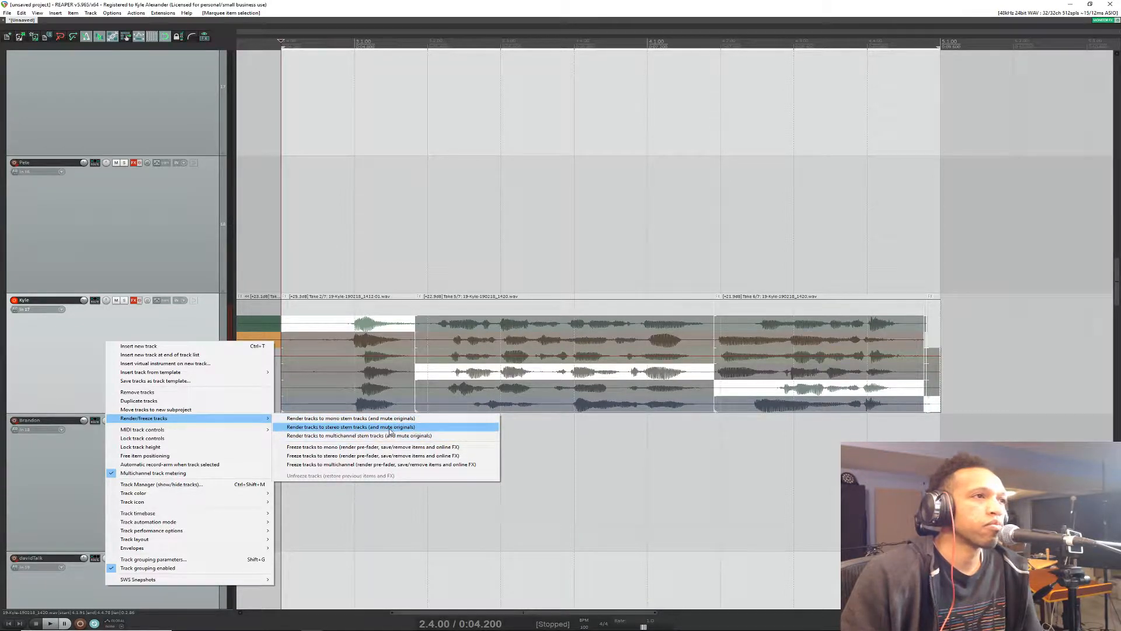
click(353, 418)
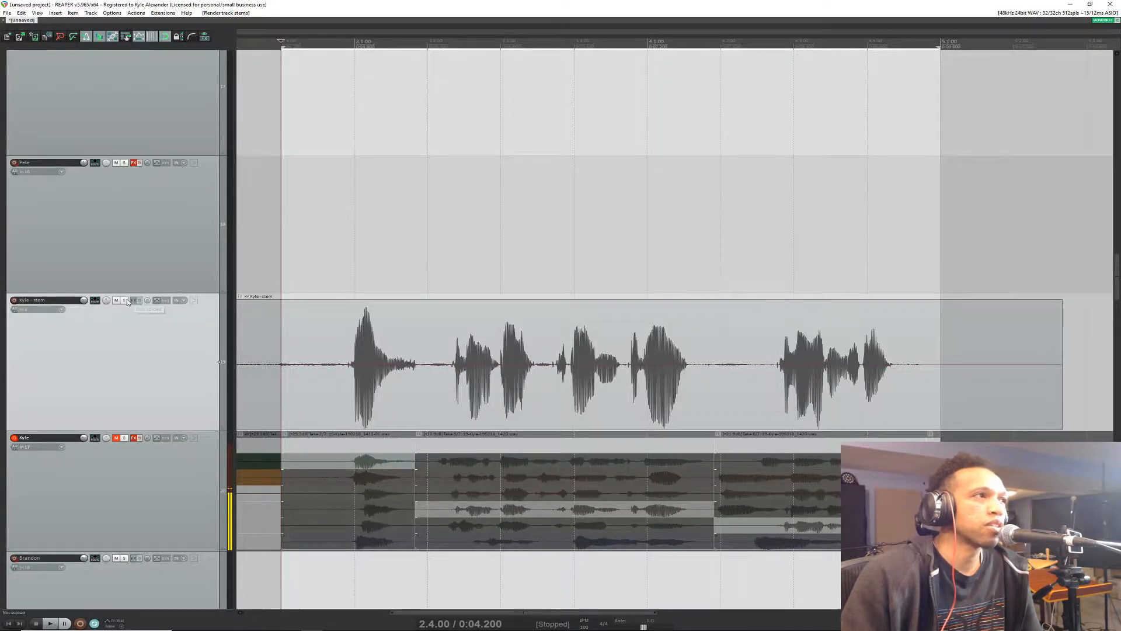
Step: Solo the rendered stem track, play it back over the time selection, and turn its solo off
key(F6)
key(space)
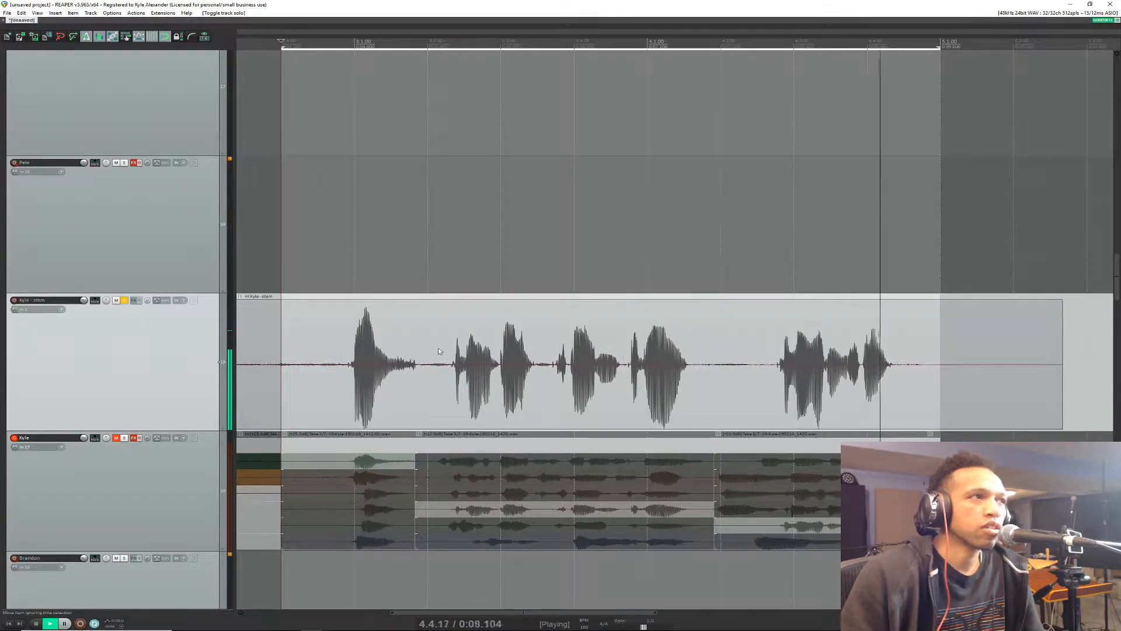
key(space)
click(124, 300)
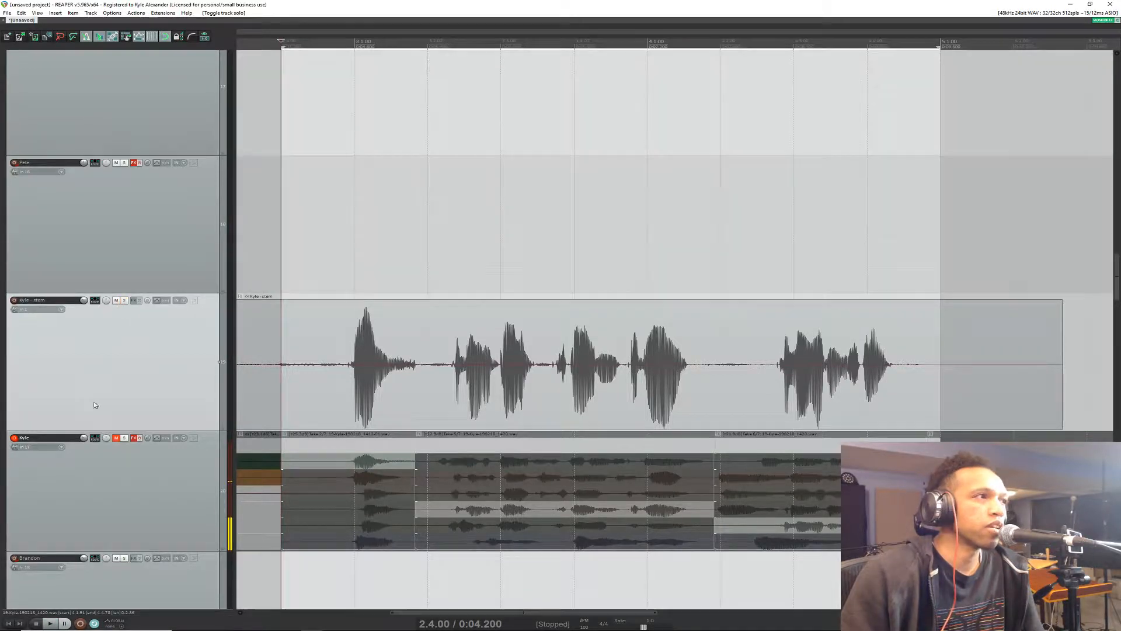
Step: Unmute the original multi-take vocal track and mute the rendered stem track
click(116, 438)
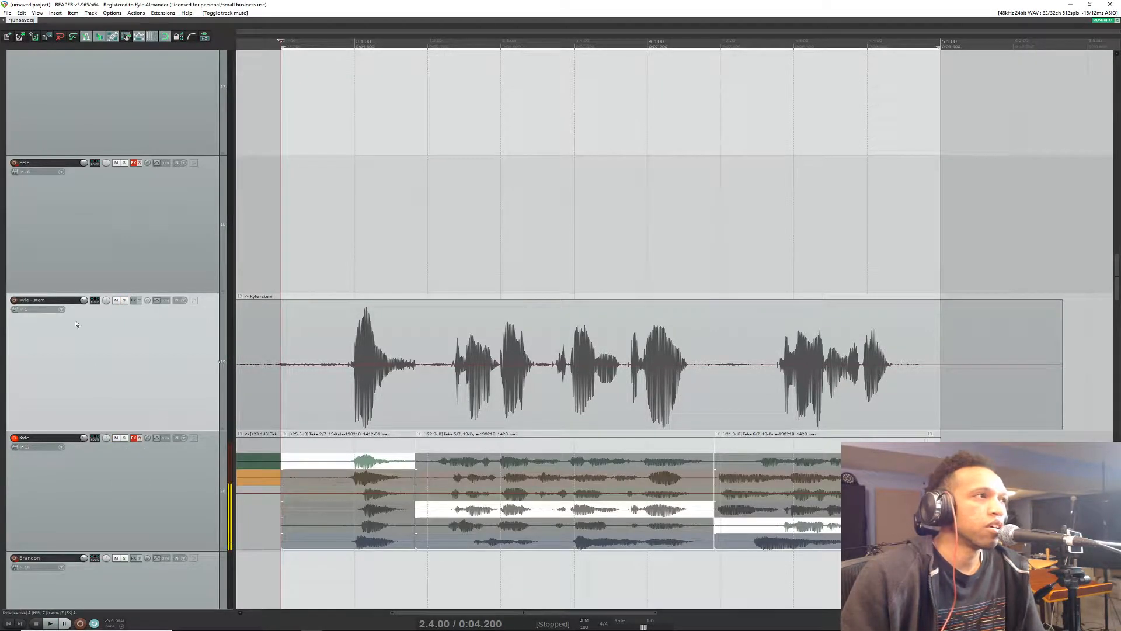
click(116, 300)
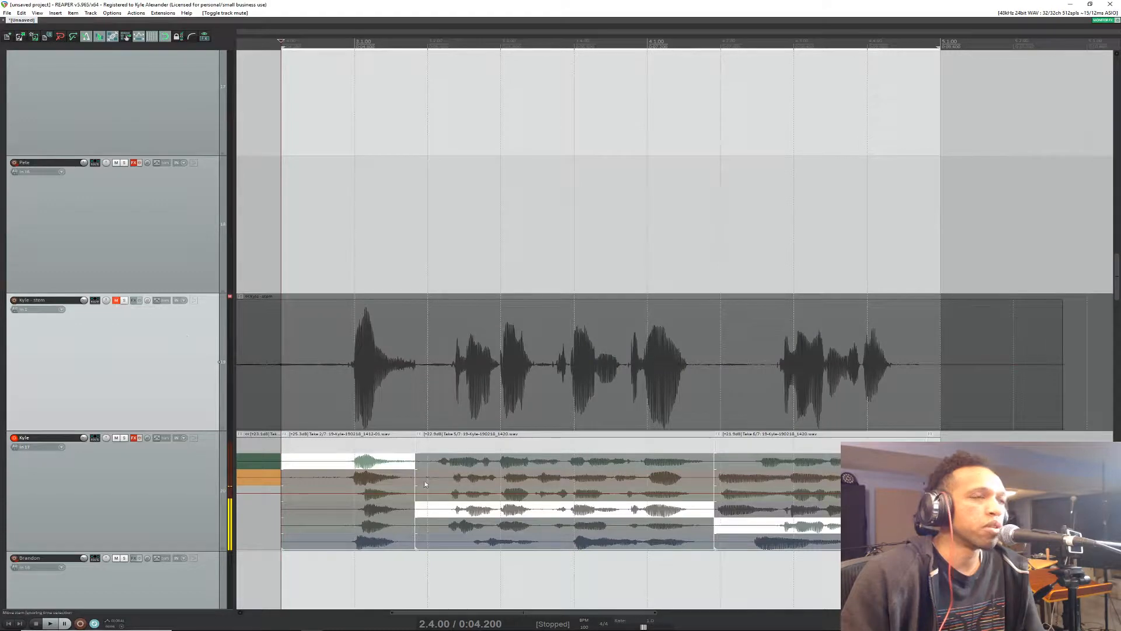
Step: Explode all takes of the selected comped sections on the multi-take vocal track to new tracks
scroll(410, 494, down, 3)
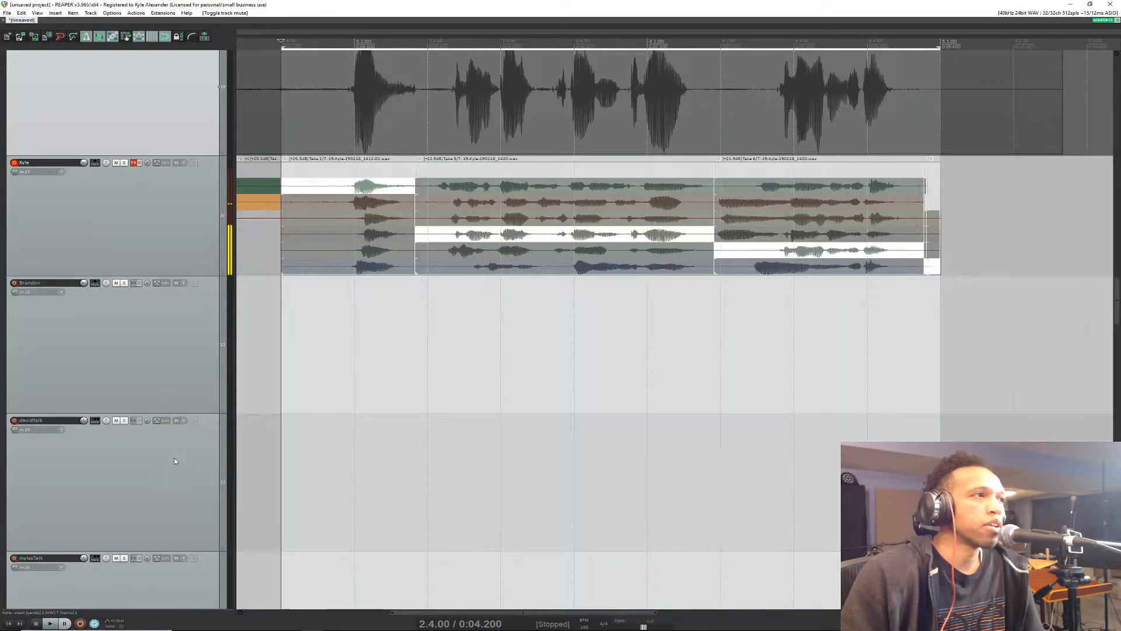
scroll(545, 494, up, 3)
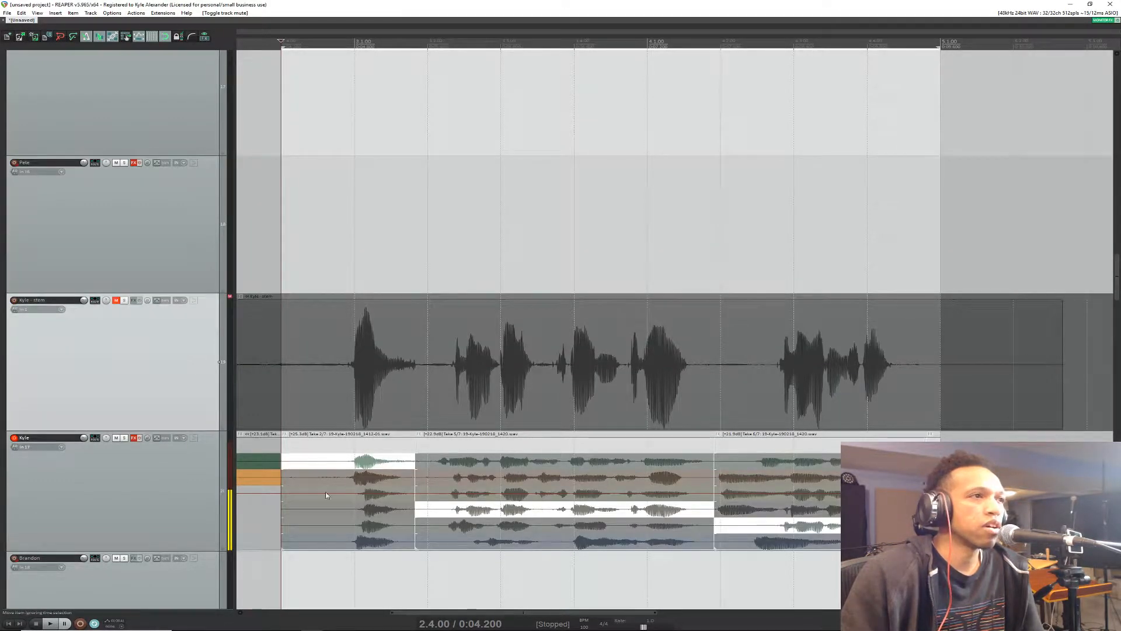
right_click(199, 470)
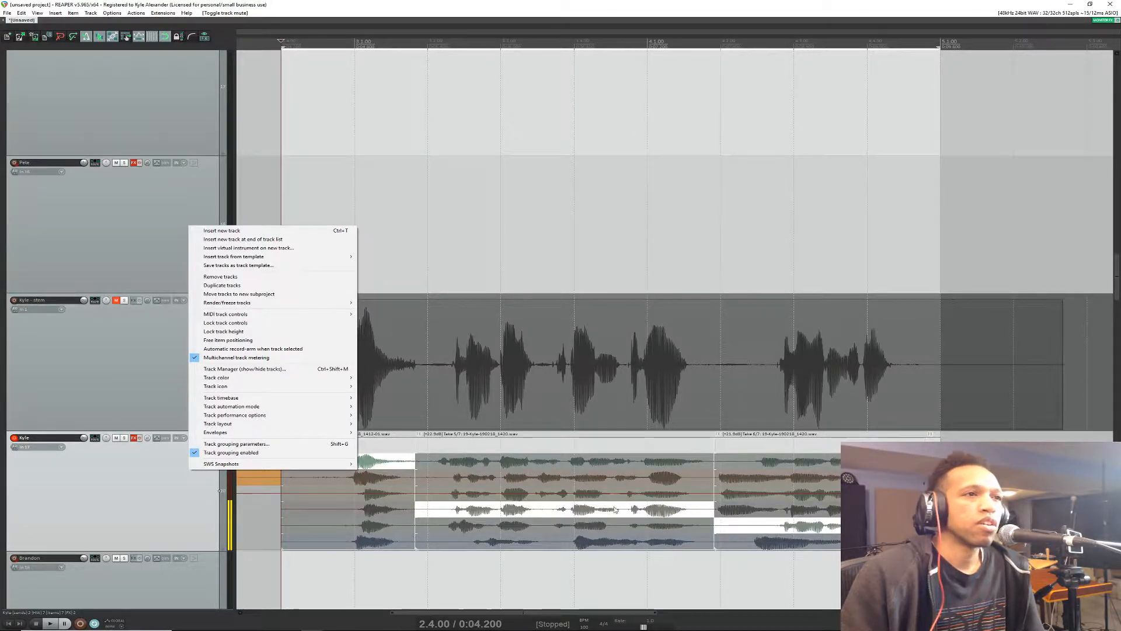
right_click(559, 513)
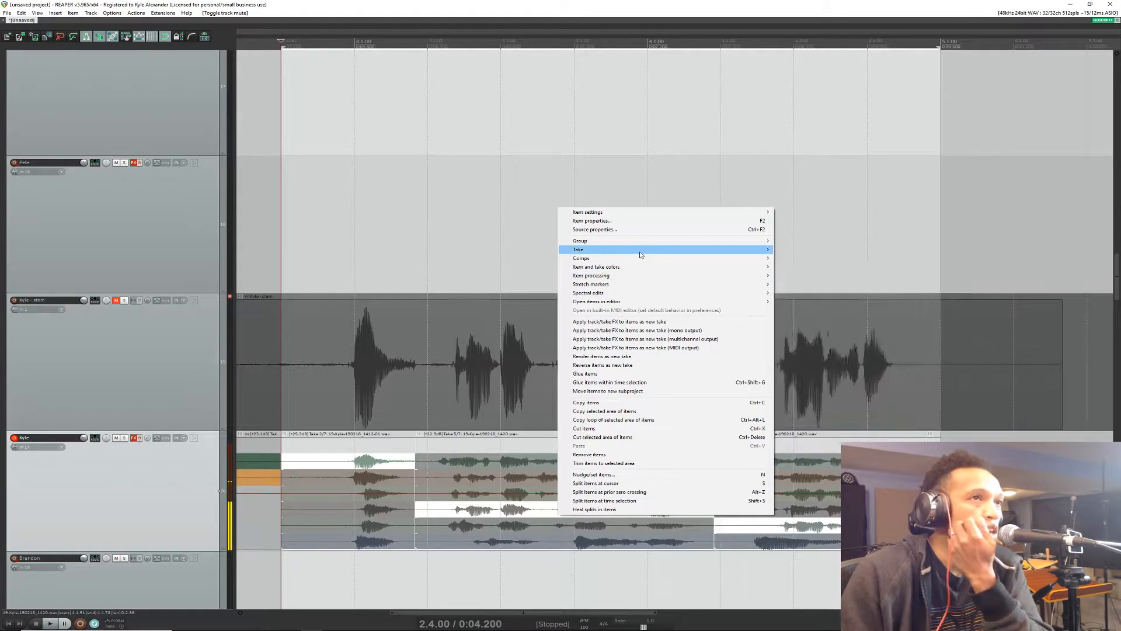
mouse_move(637, 250)
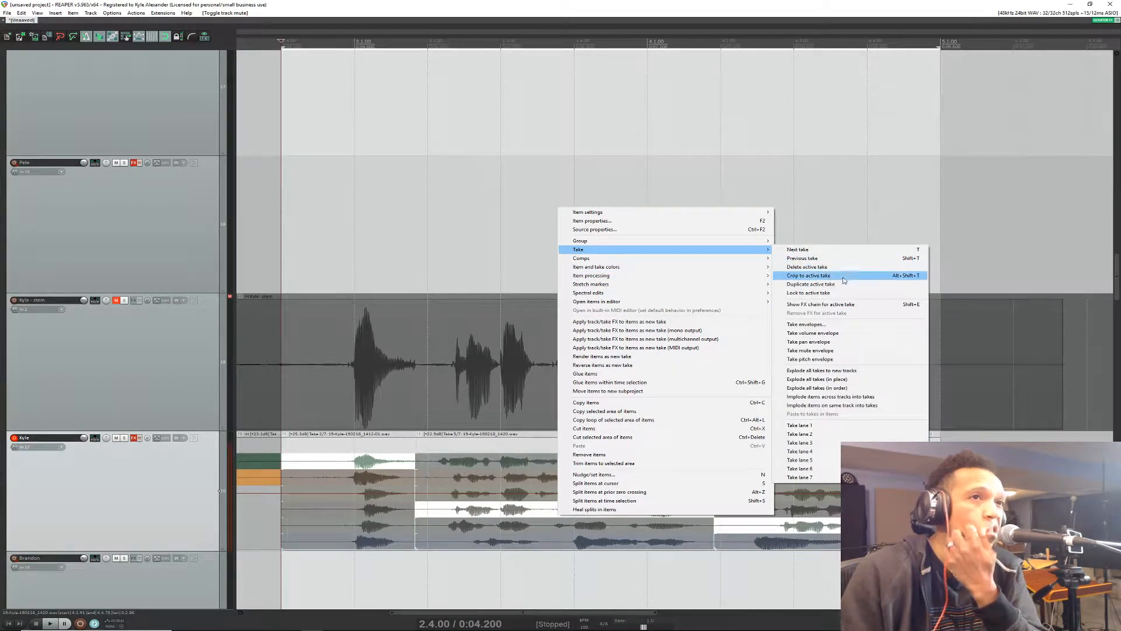
click(835, 374)
scroll(138, 502, down, 6)
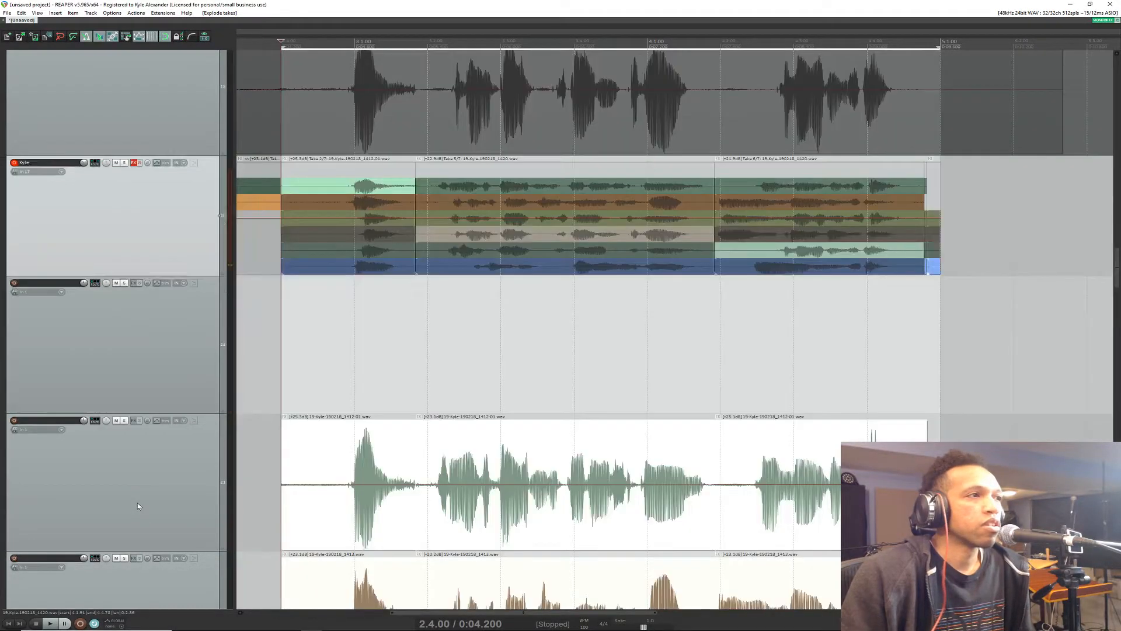
scroll(140, 490, up, 2)
scroll(140, 487, down, 2)
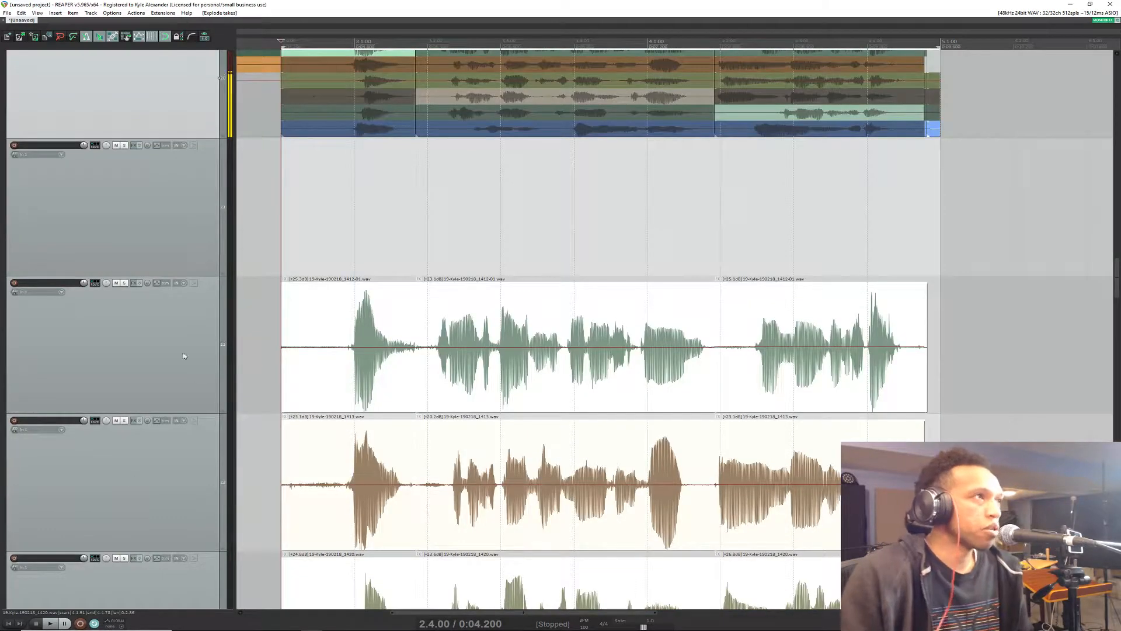
scroll(151, 338, down, 2)
scroll(152, 338, down, 2)
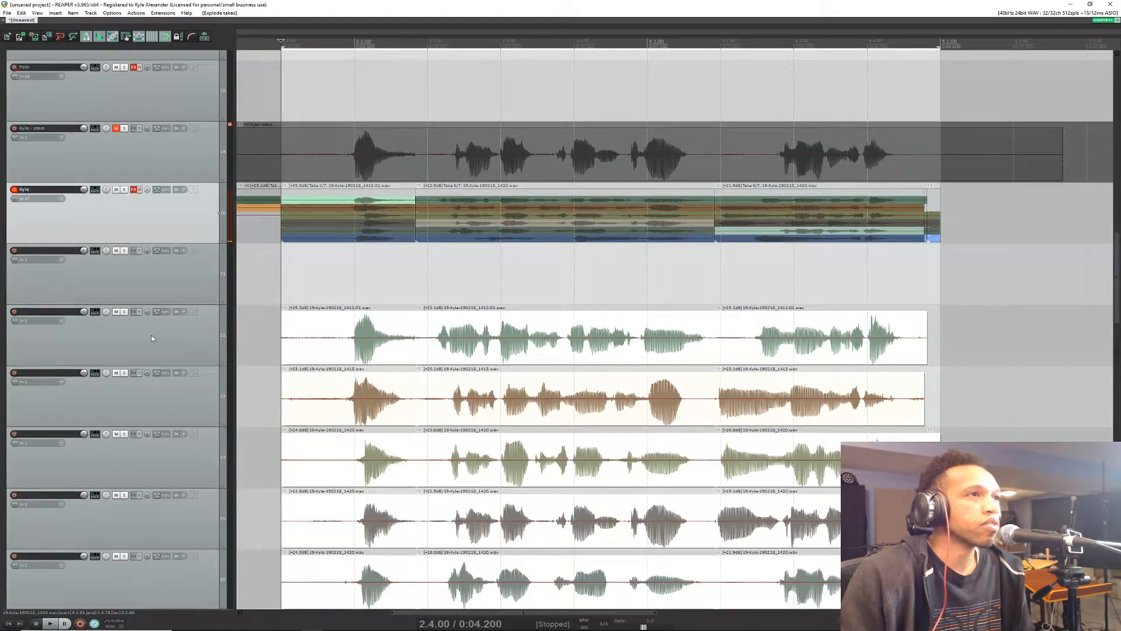
scroll(151, 338, down, 2)
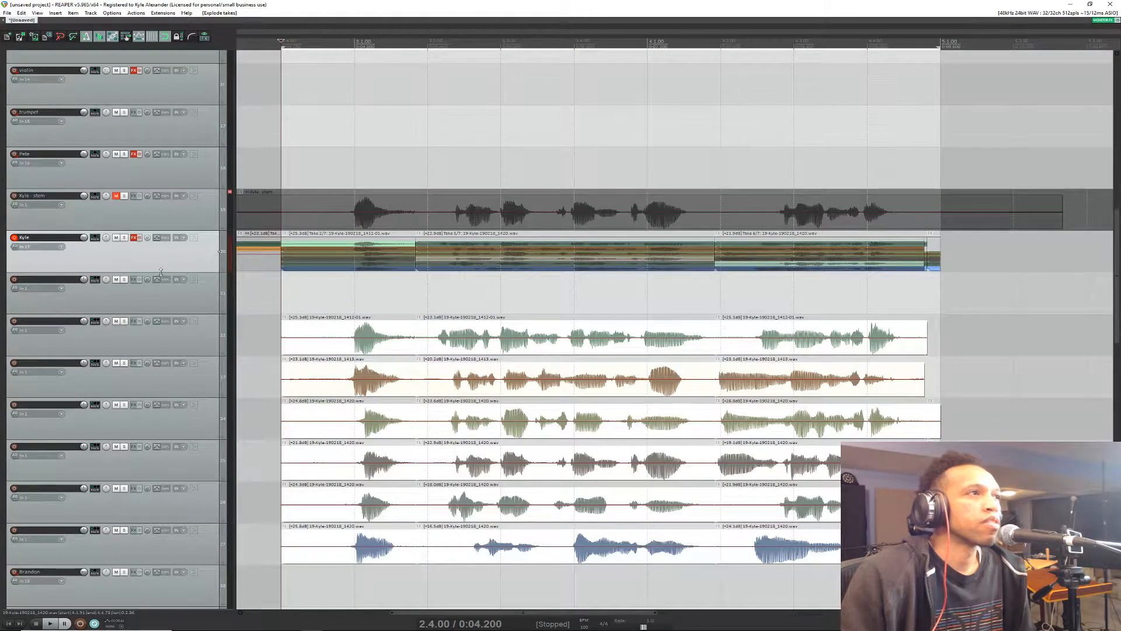
Step: Enlarge the original multi-take vocal track to show its take lanes and briefly play the exploded takes together
drag(186, 271, 186, 356)
scroll(444, 309, down, 2)
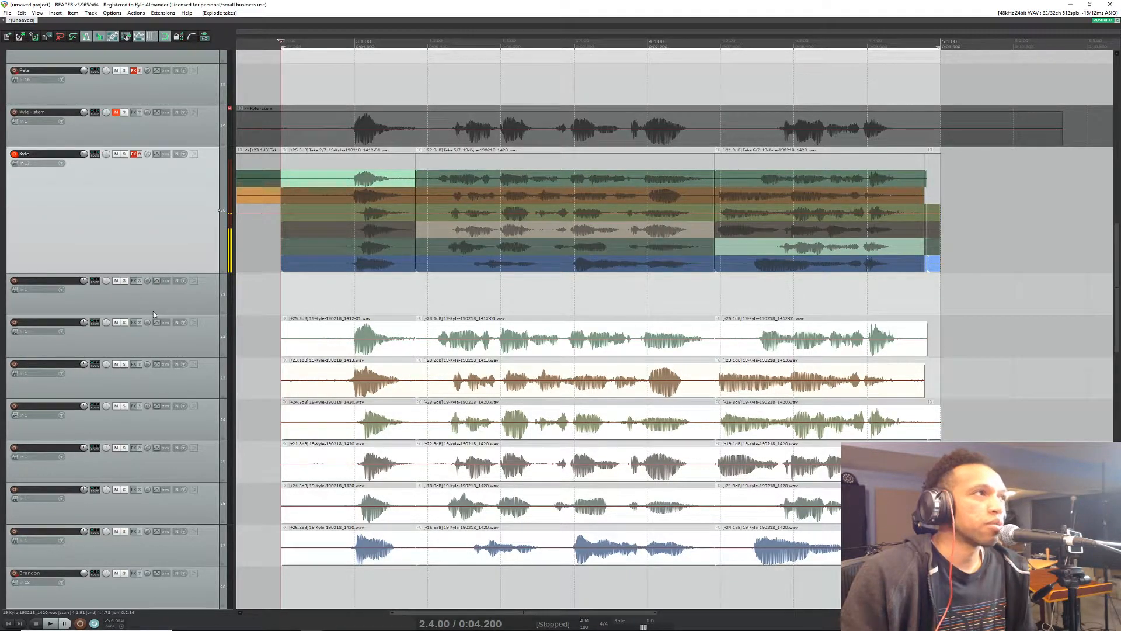
key(space)
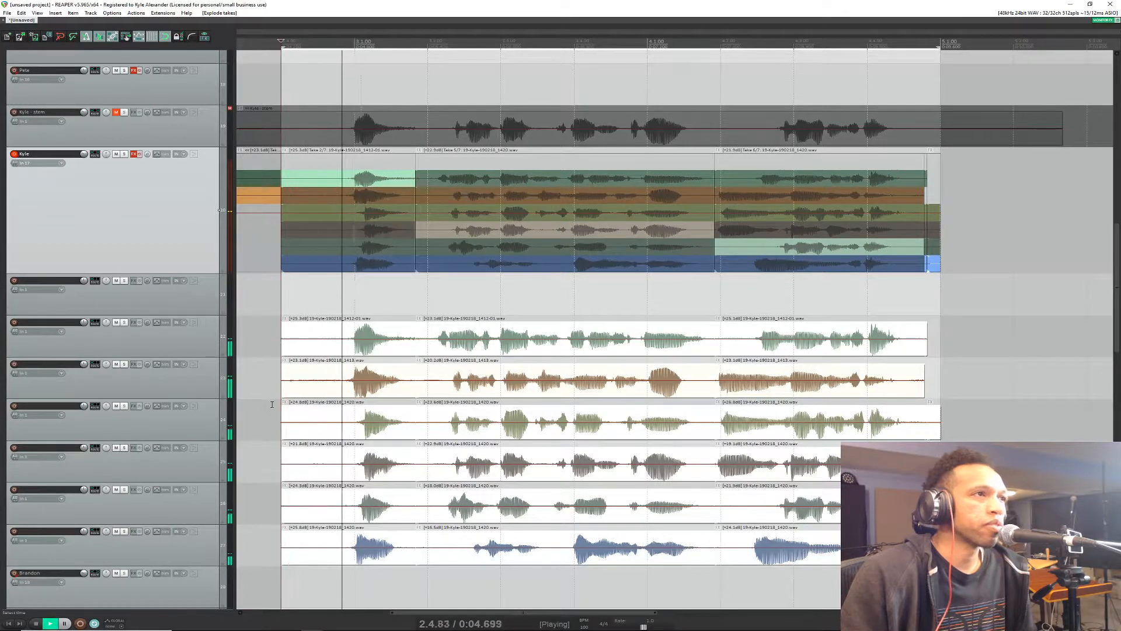
key(space)
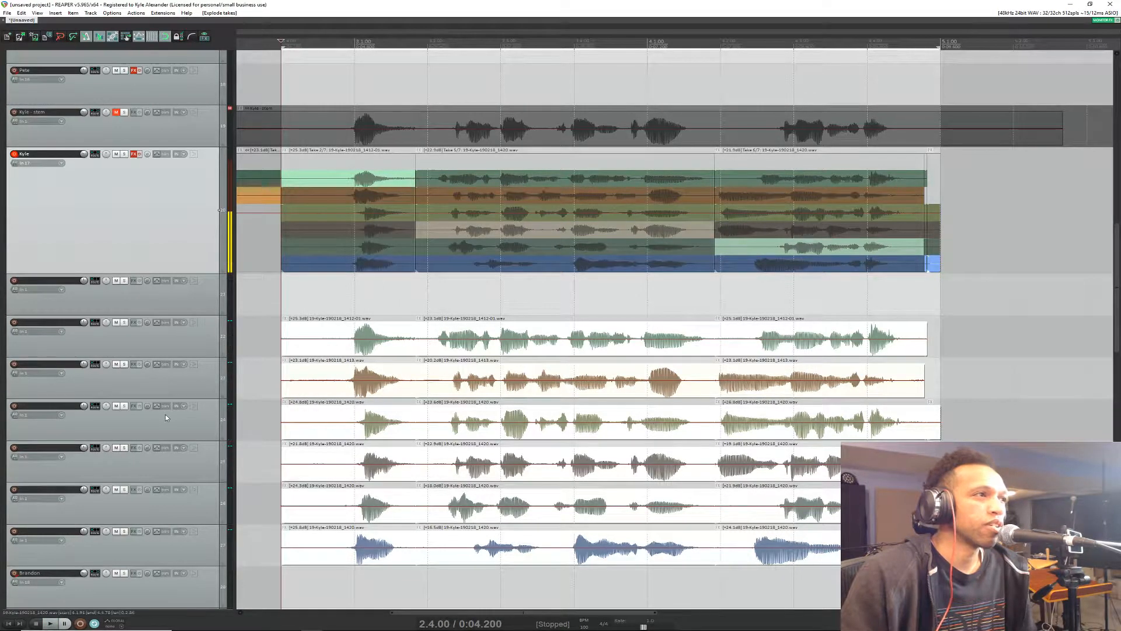
Step: Select the six exploded take tracks, lower their volumes together, and play them back over the time selection
click(109, 345)
right_click(187, 549)
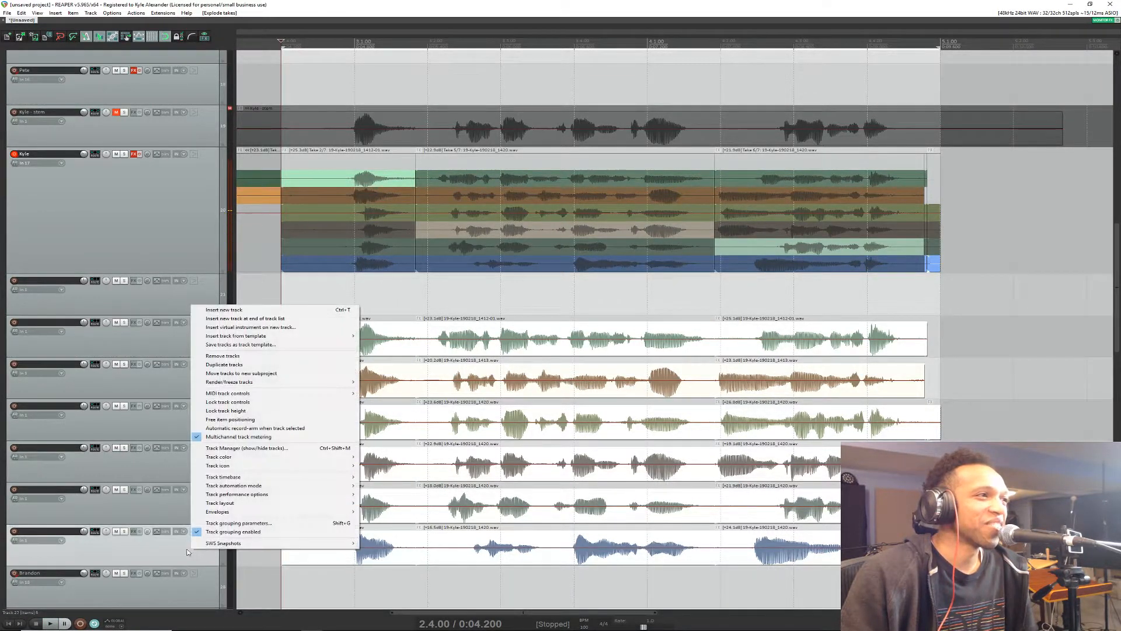
click(158, 349)
shift+click(196, 545)
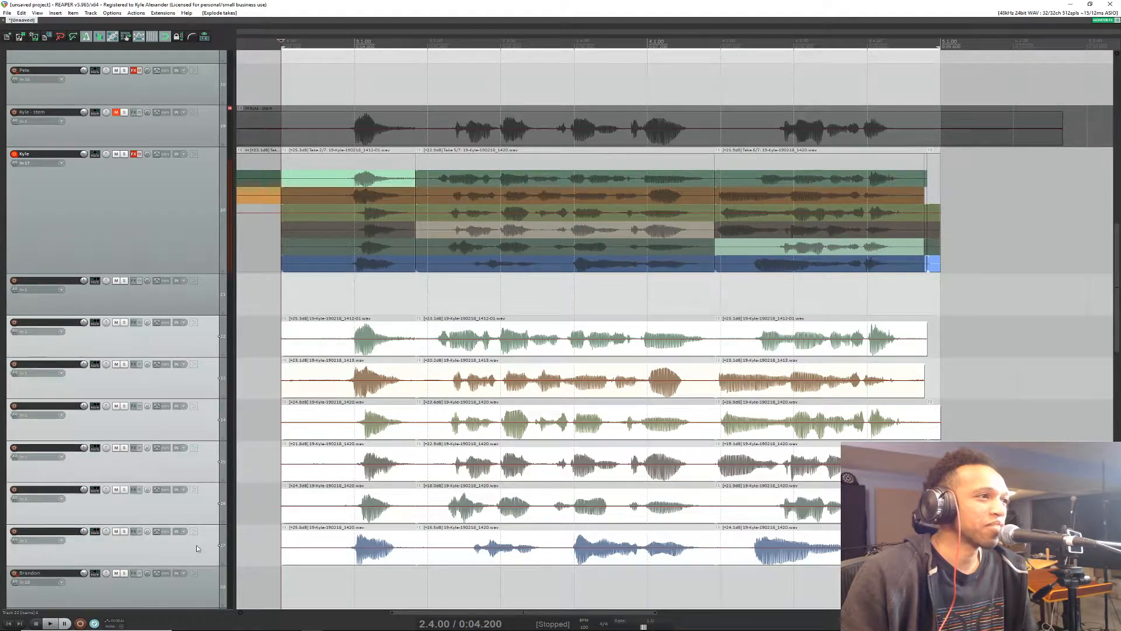
drag(83, 321, 84, 324)
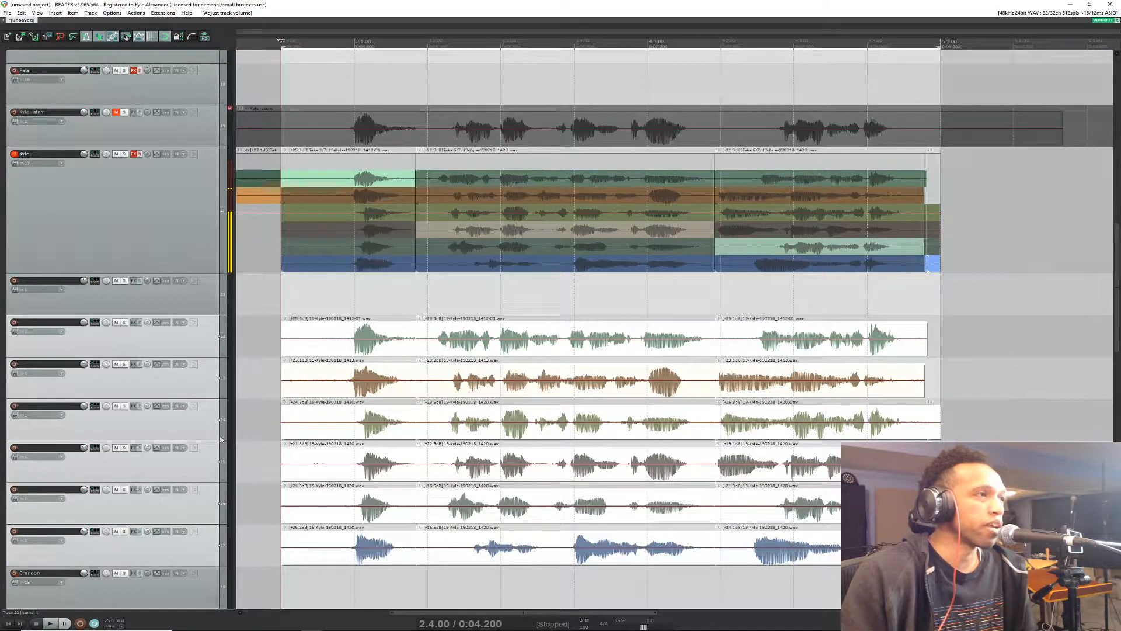
click(205, 336)
shift+click(199, 552)
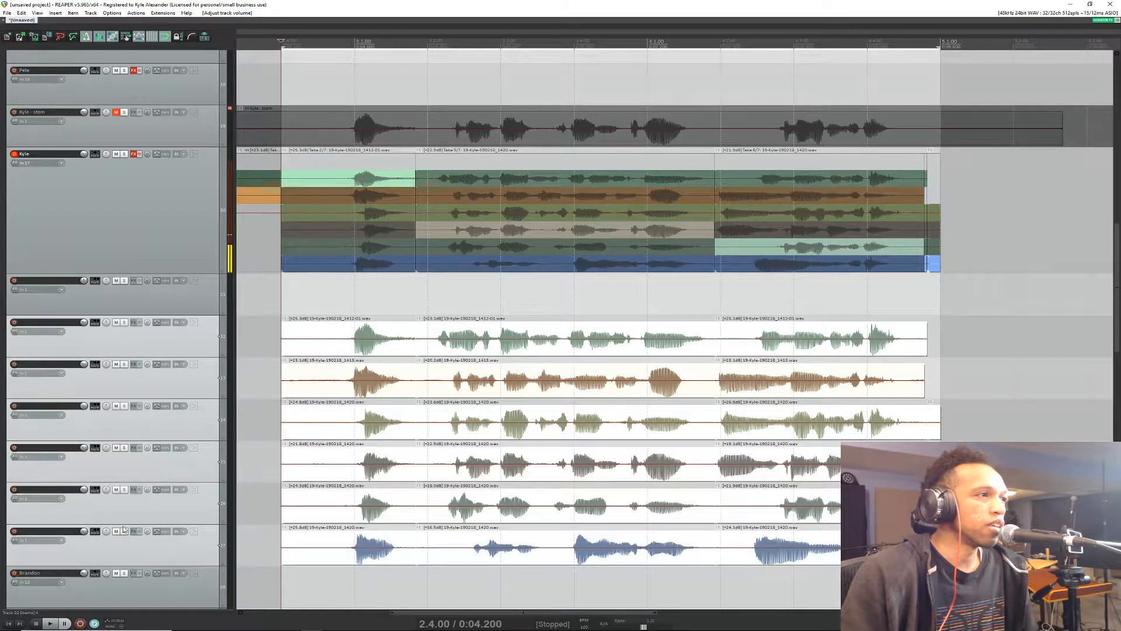
drag(85, 489, 86, 492)
key(space)
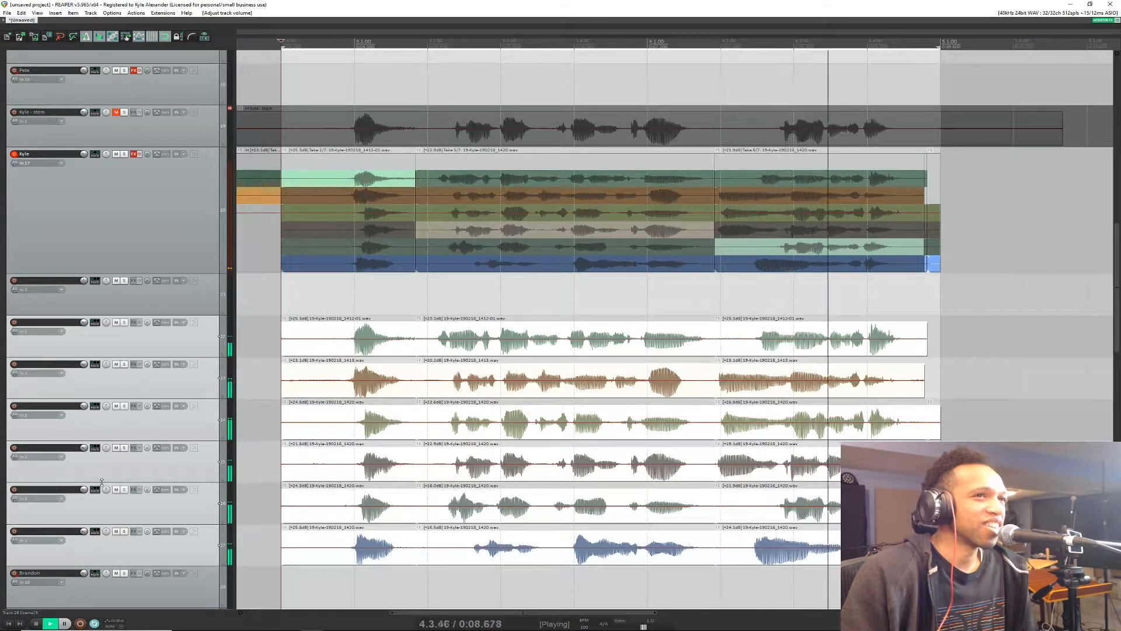
key(space)
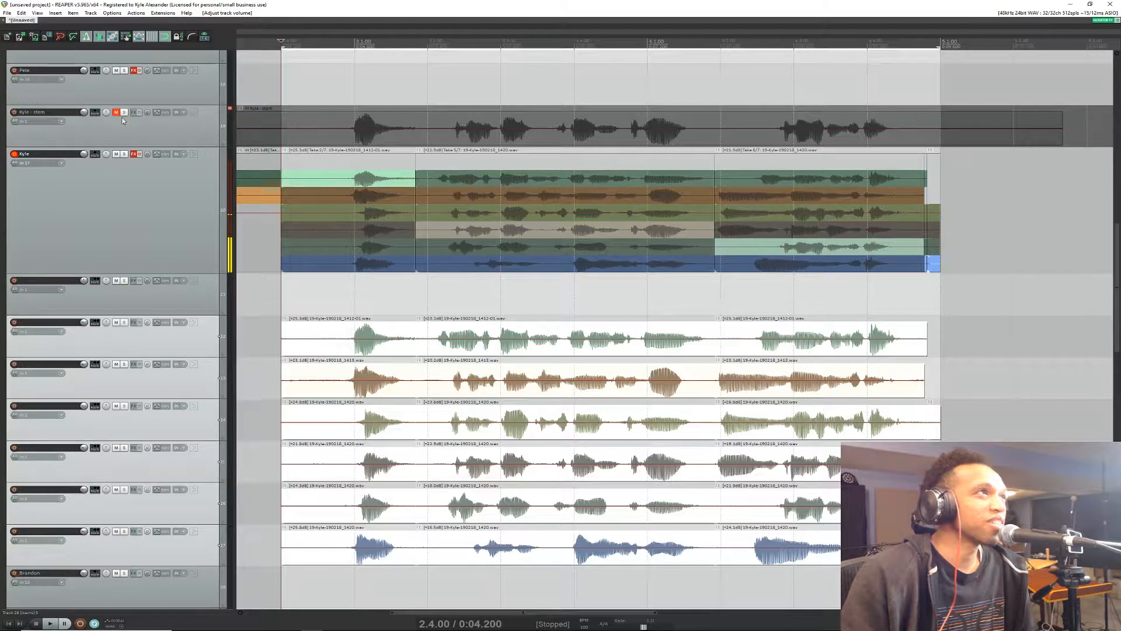
Step: Paste the slot 1 FX chain onto the six selected take tracks and play them back
click(191, 39)
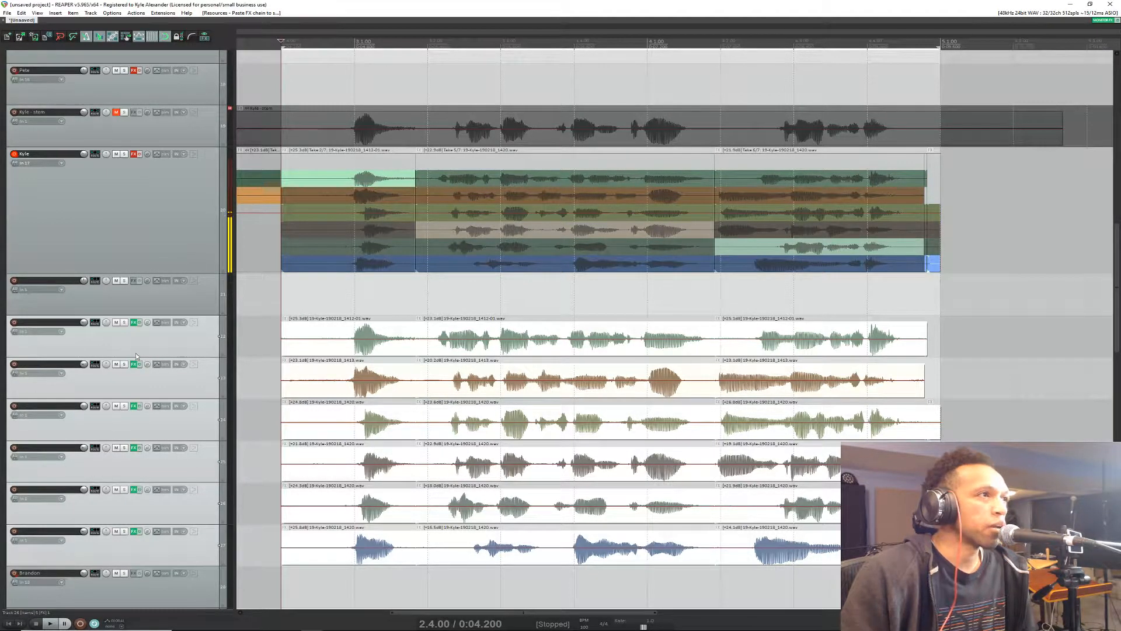
key(space)
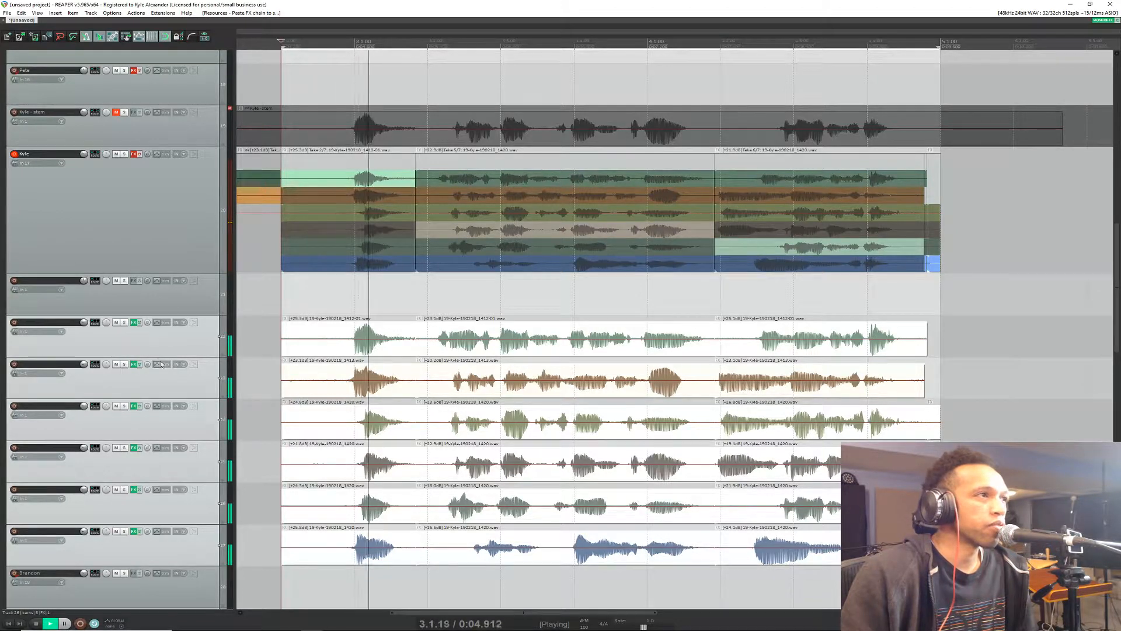
key(space)
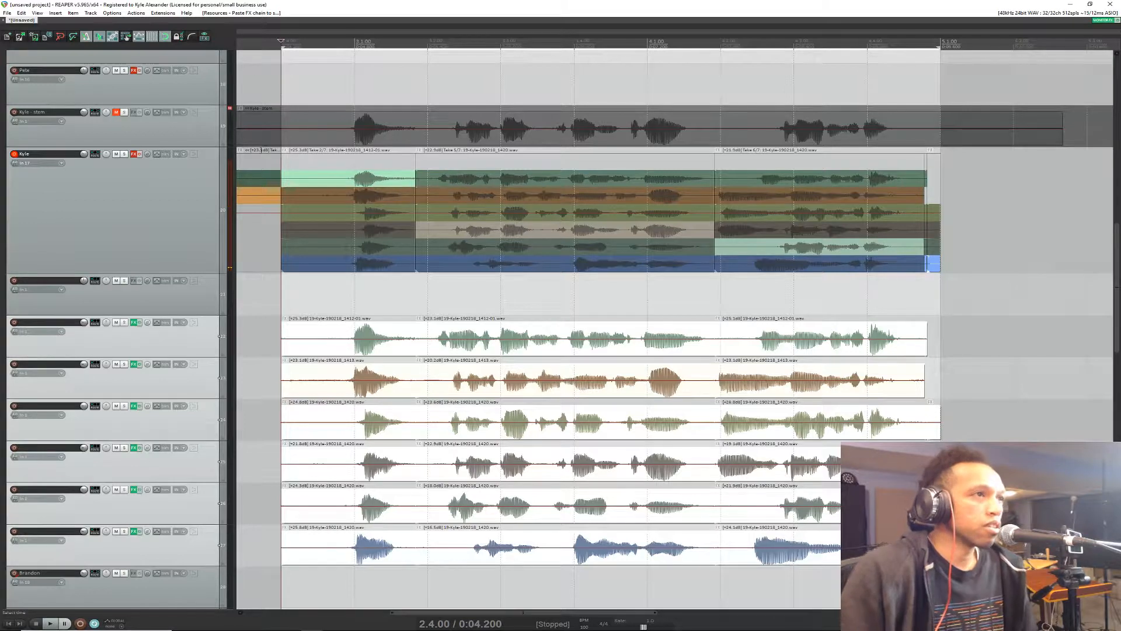
Step: Switch to the browser's live chat, send "did that answer the question at all?", and return to REAPER
key(alt+Tab)
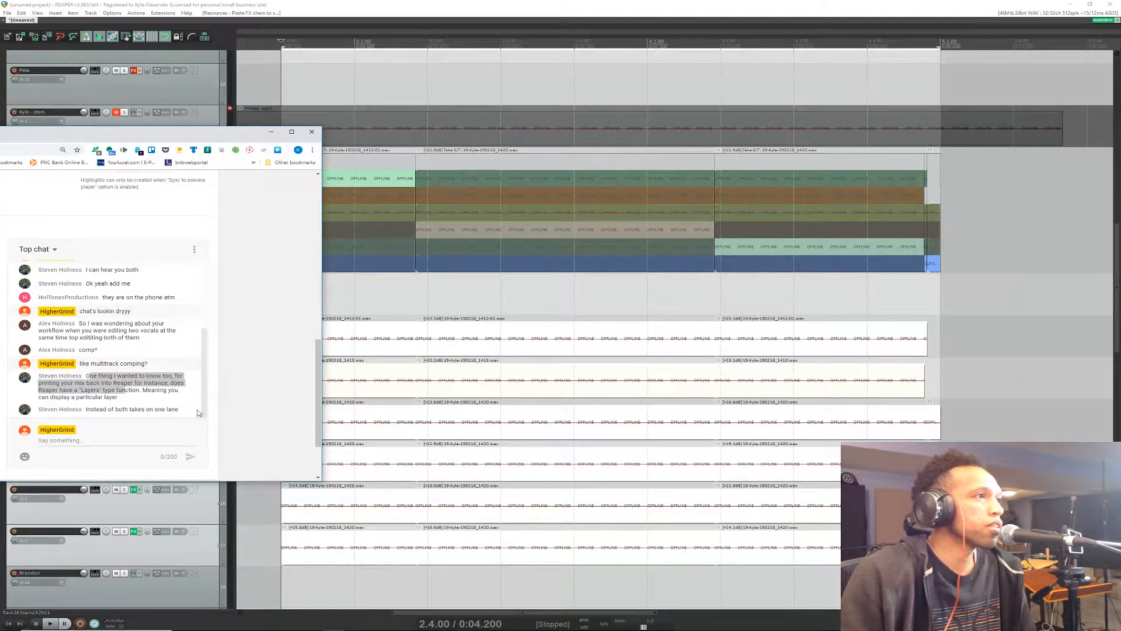
click(80, 441)
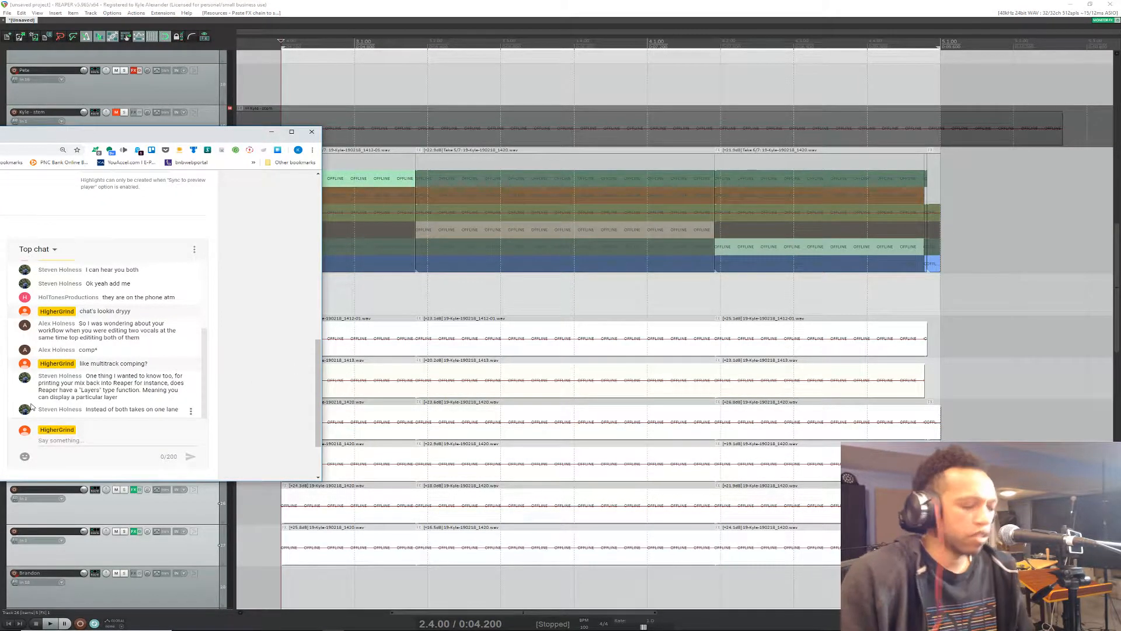
text(did tha)
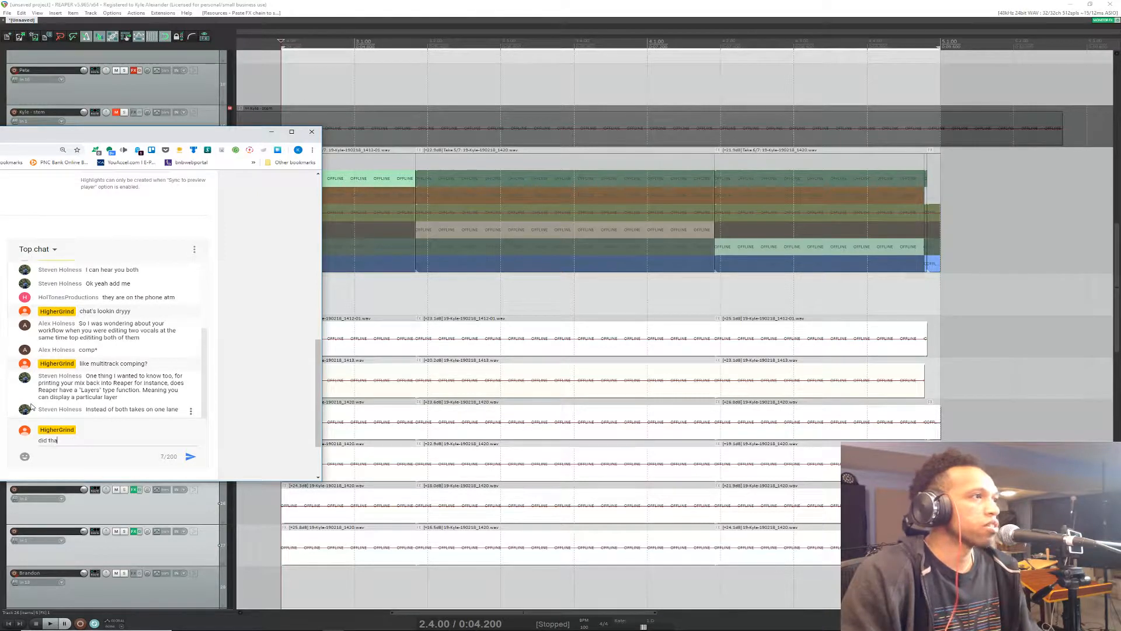
text(t answer the question)
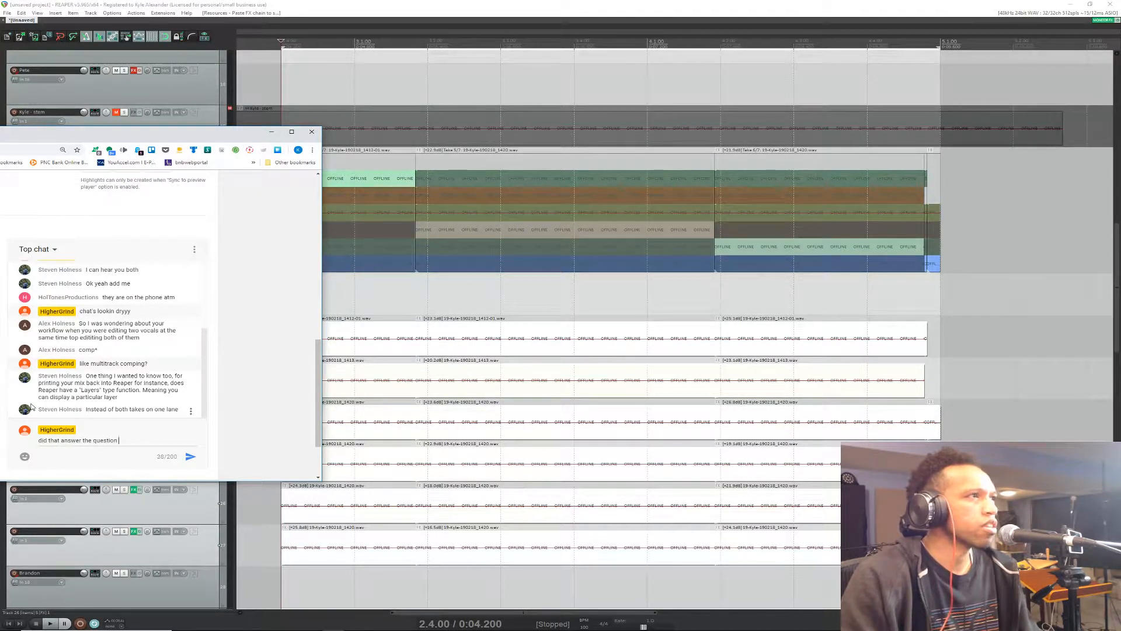
text( at all?)
key(Return)
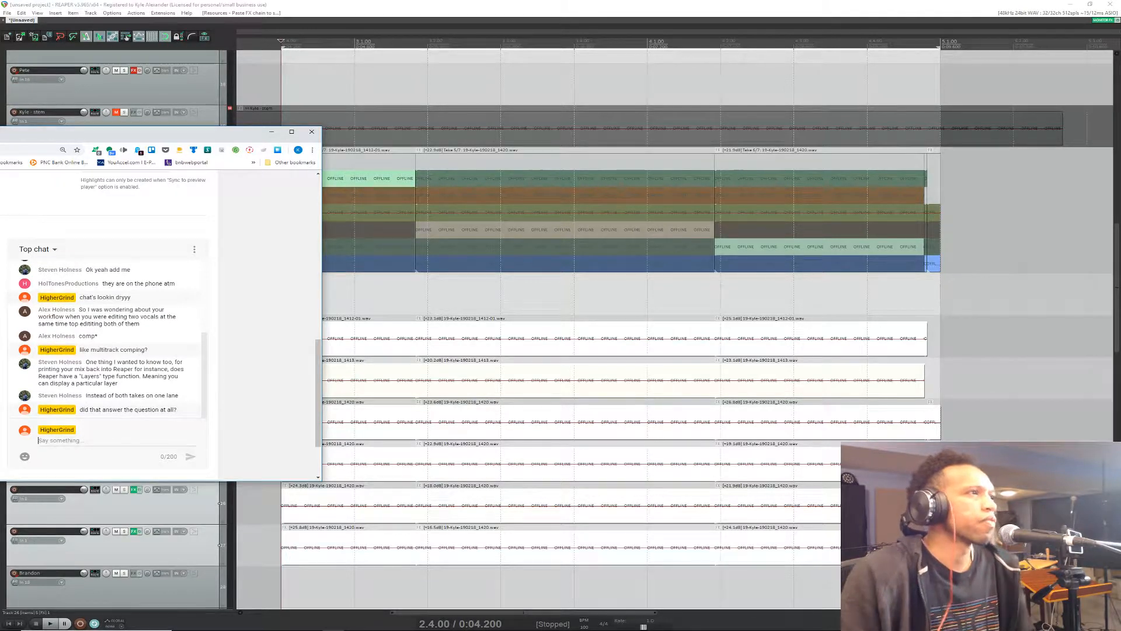
click(294, 72)
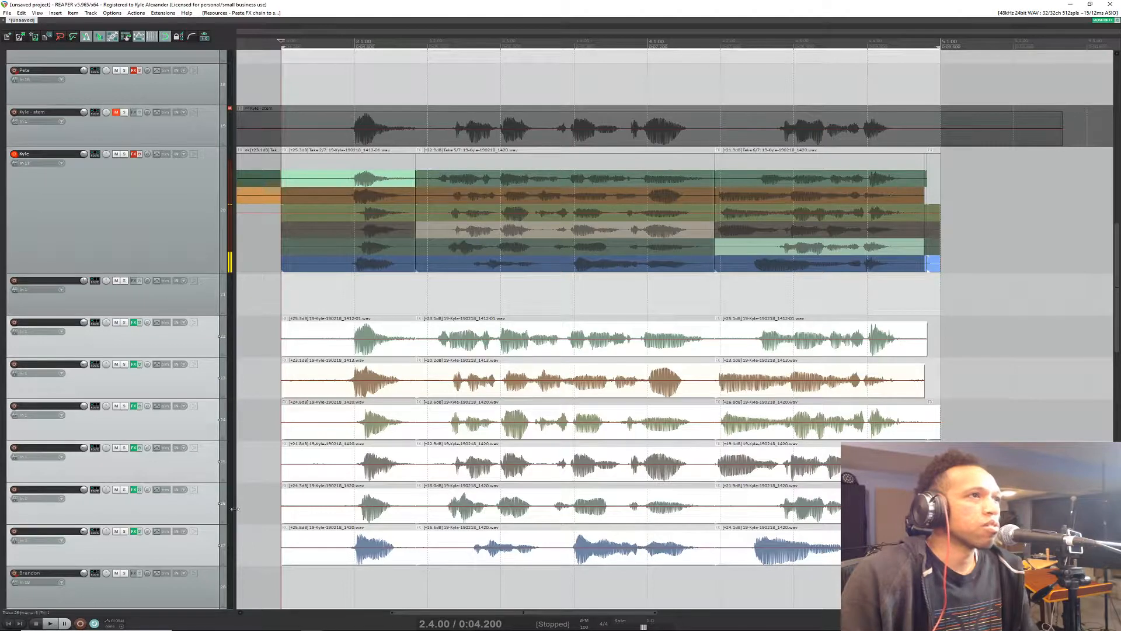
Step: Check the browser's live chat for replies and return to REAPER
key(alt+Tab)
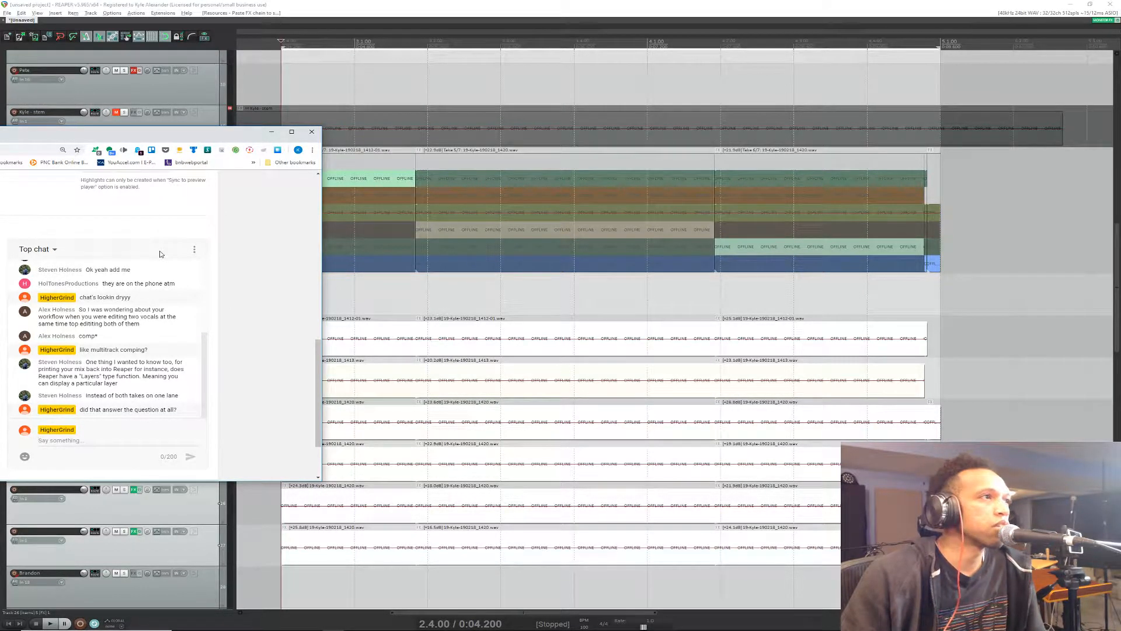
click(530, 4)
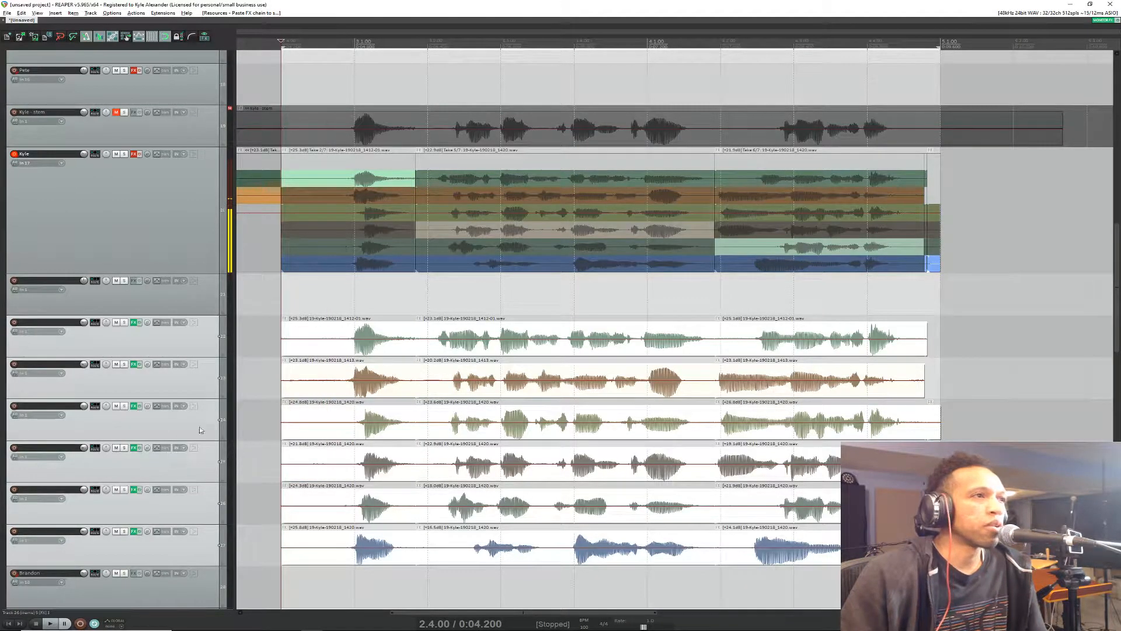
Step: Reduce the original multi-take vocal track's height until only the active takes are displayed
scroll(179, 430, up, 2)
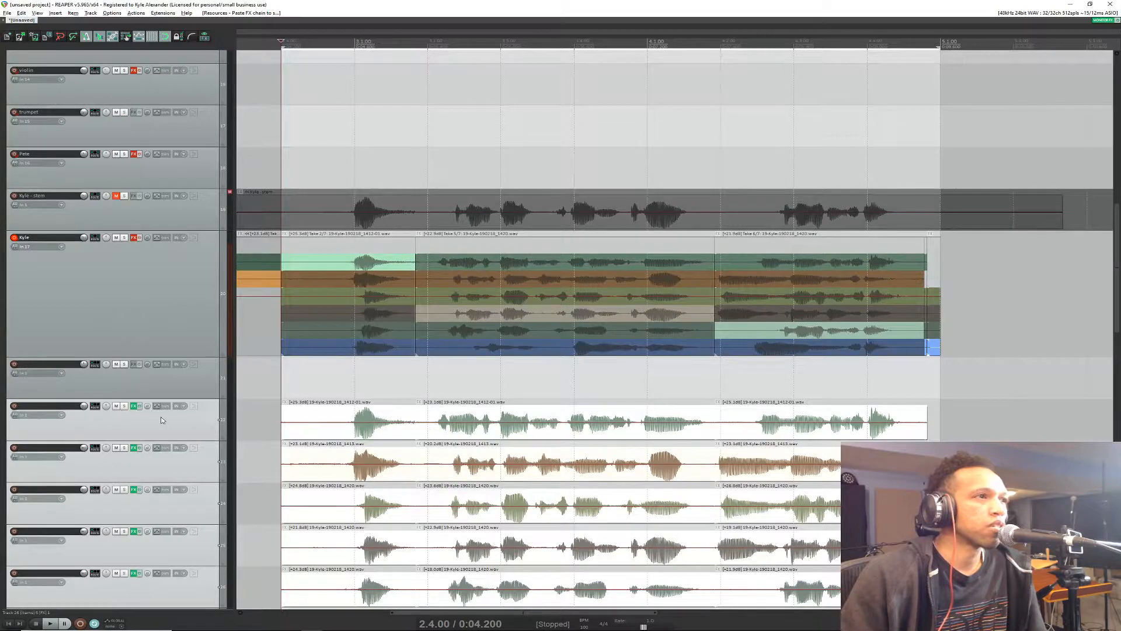
scroll(162, 420, down, 2)
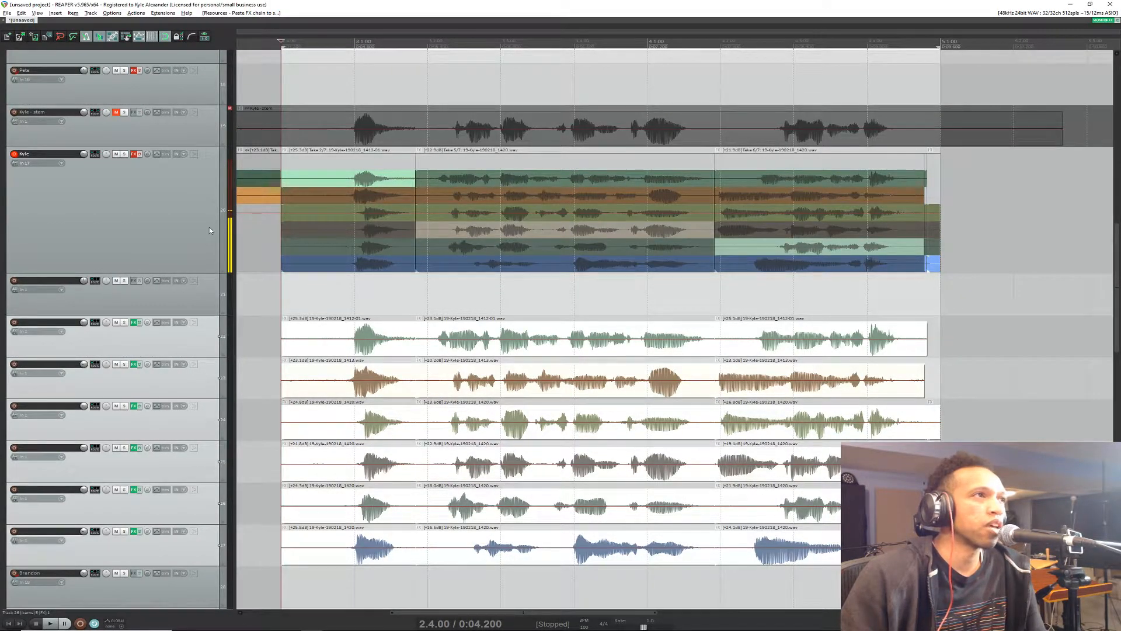
drag(194, 275, 181, 174)
click(188, 253)
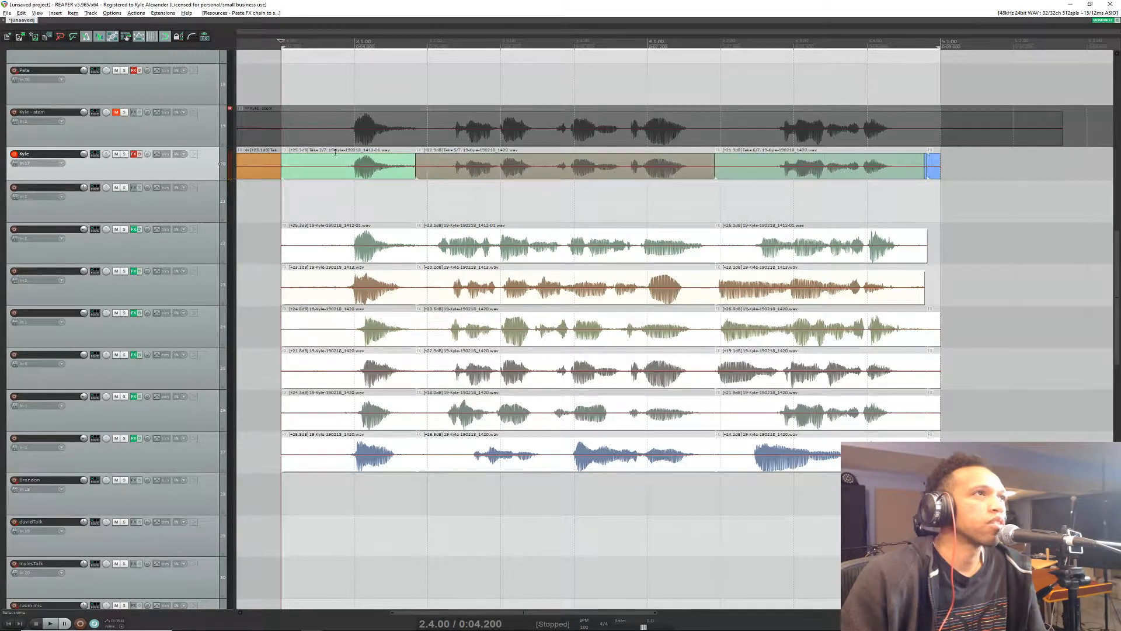
Step: Select the long middle item on the multi-take vocal track and step its active take back twice to take 3
click(460, 166)
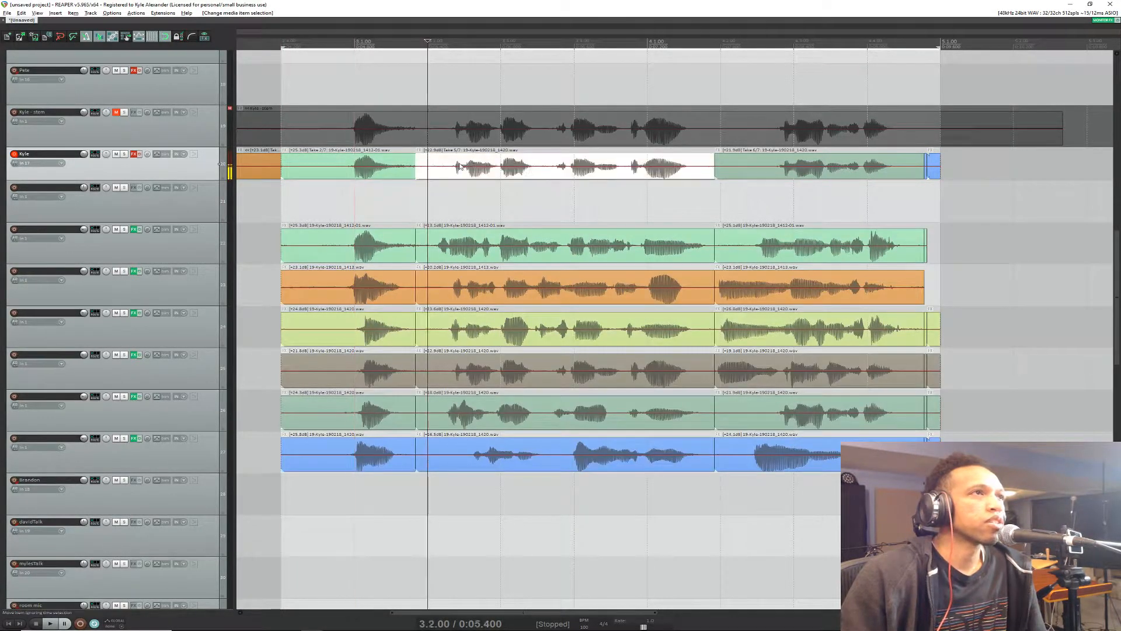
click(397, 164)
click(497, 158)
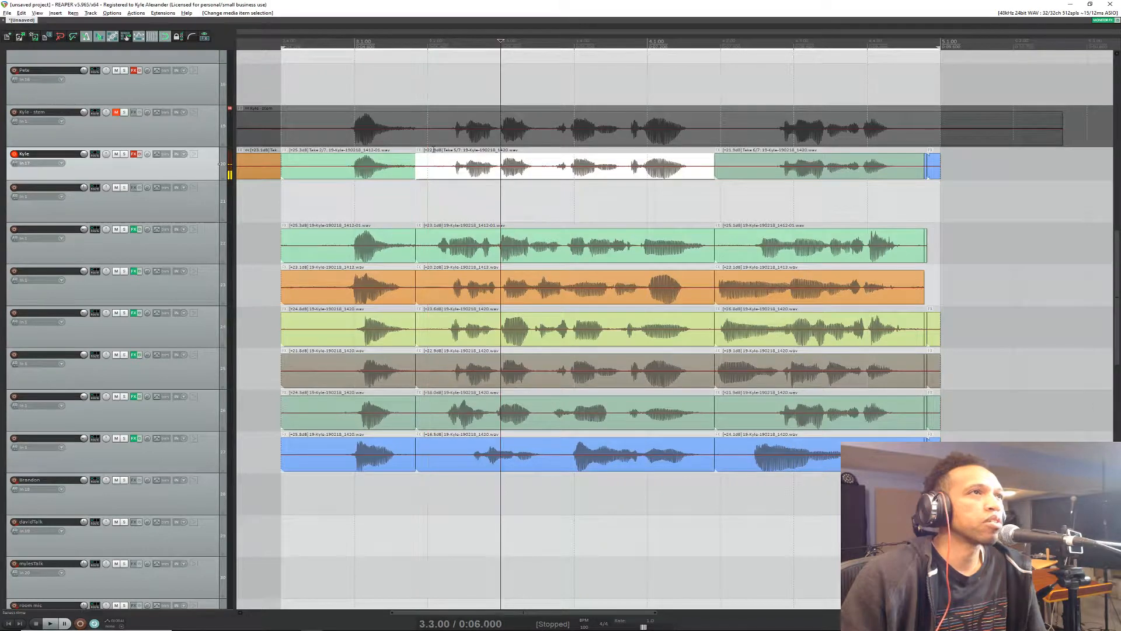
right_click(461, 153)
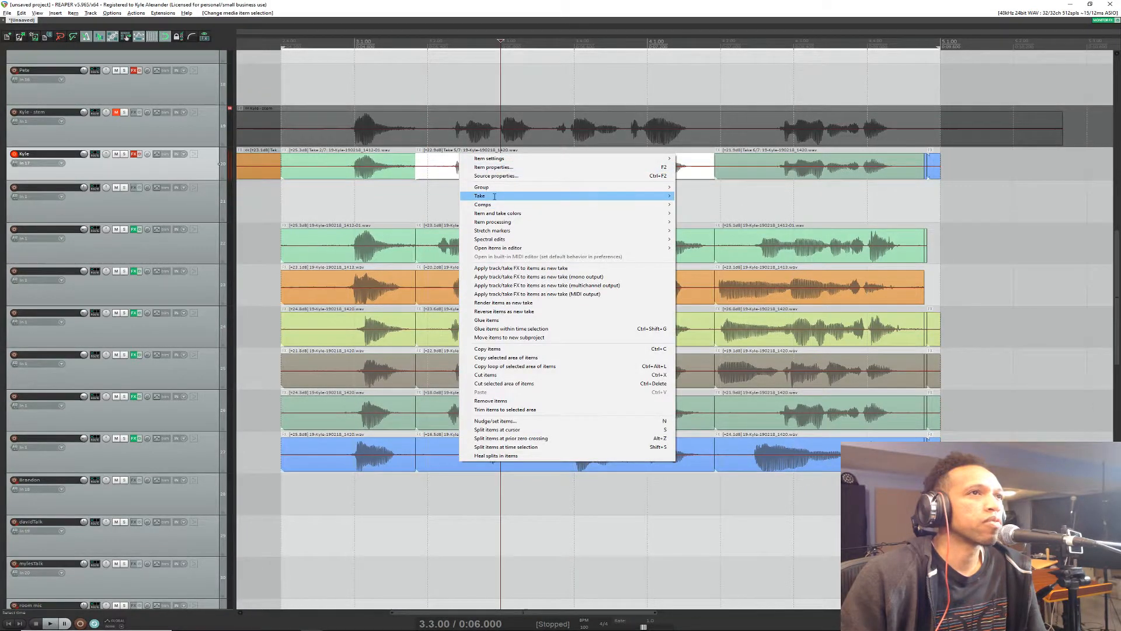
mouse_move(496, 196)
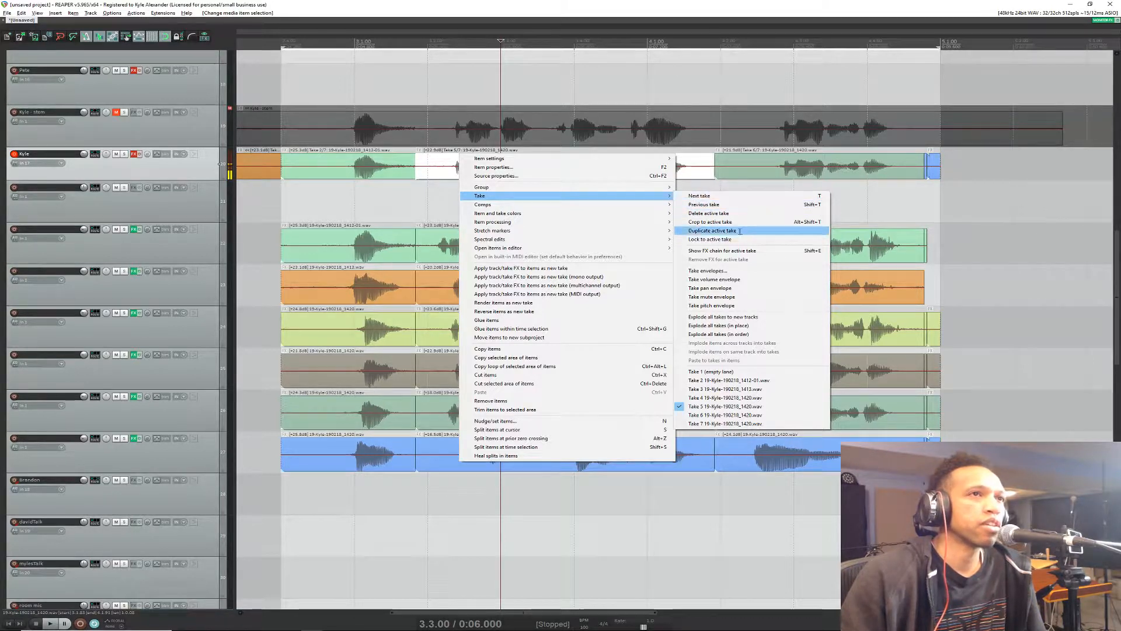
click(736, 202)
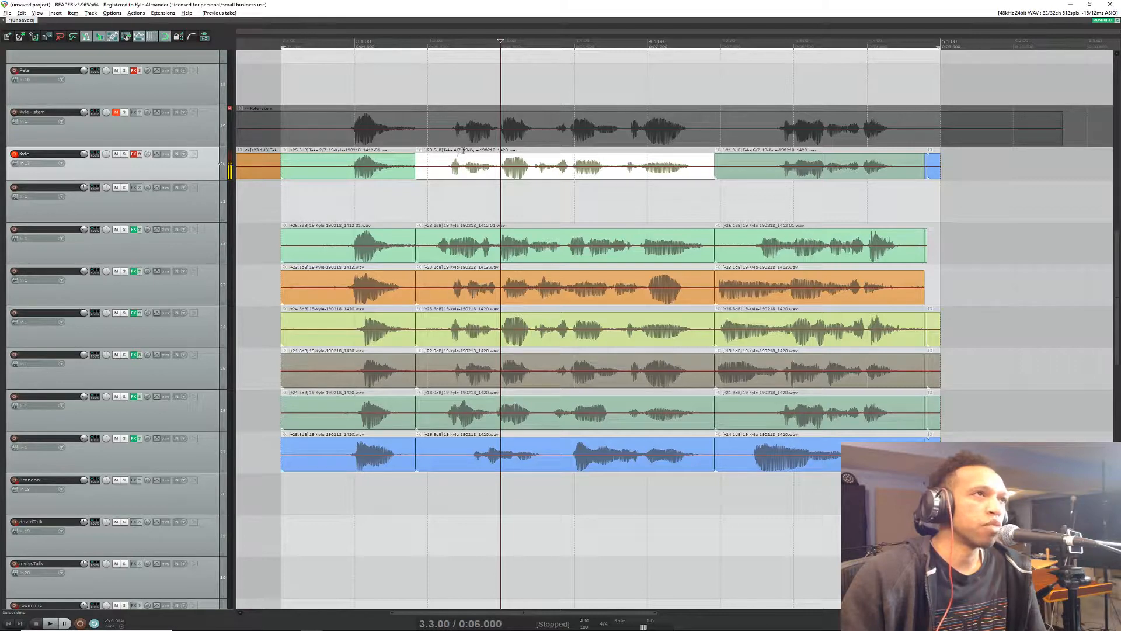
right_click(477, 165)
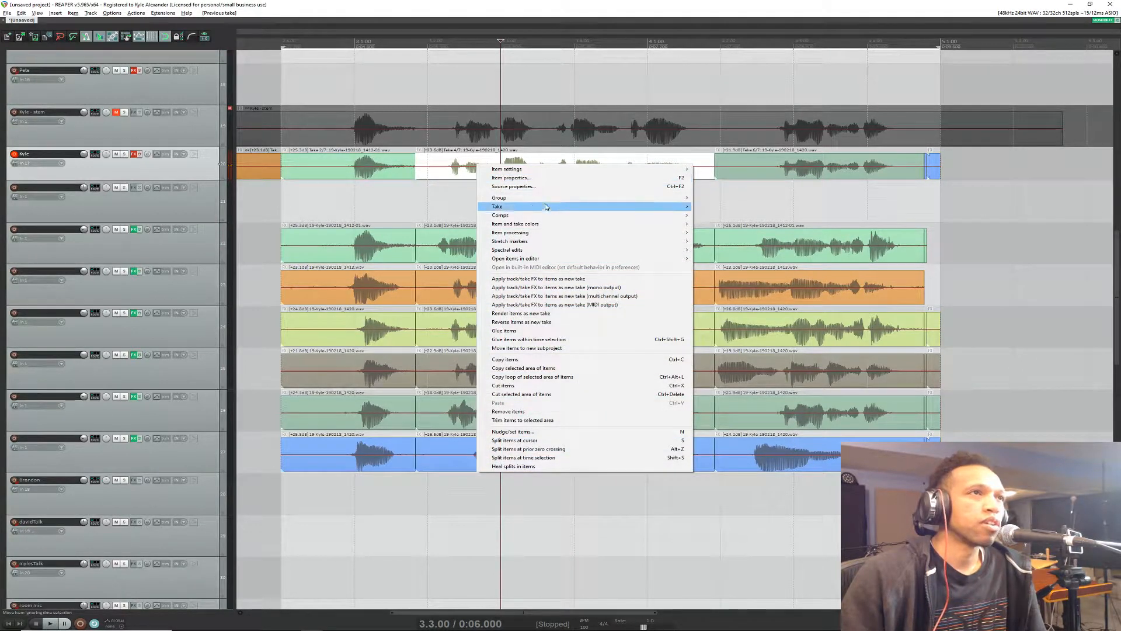
mouse_move(546, 206)
click(747, 216)
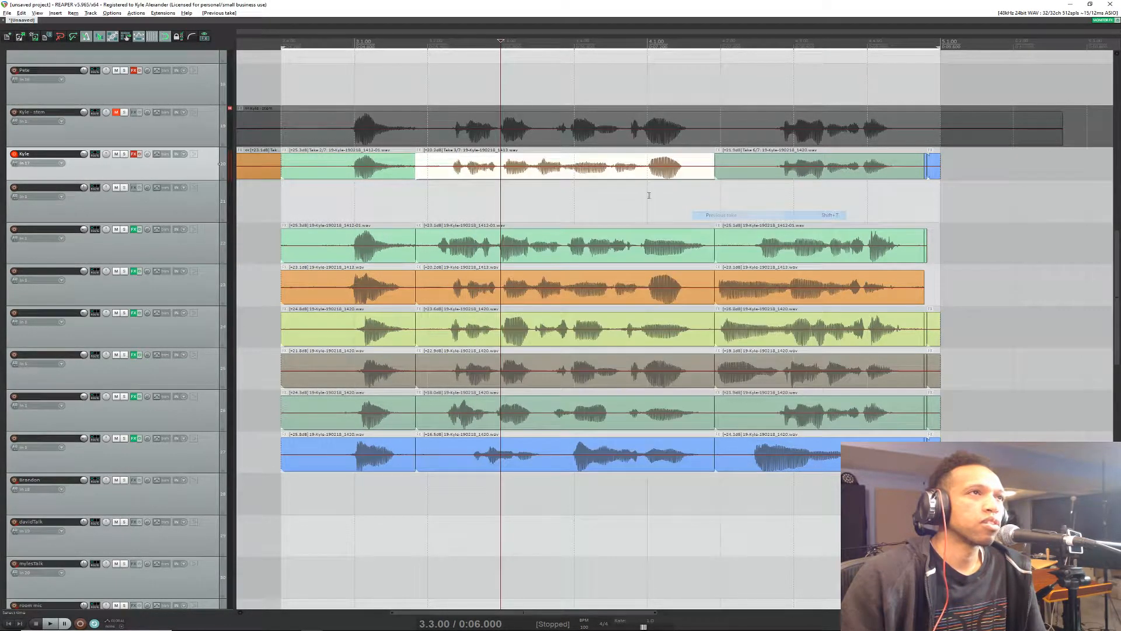
Step: Cycle the selected vocal item's active take forward and back, ending on take 4 of 7
key(t)
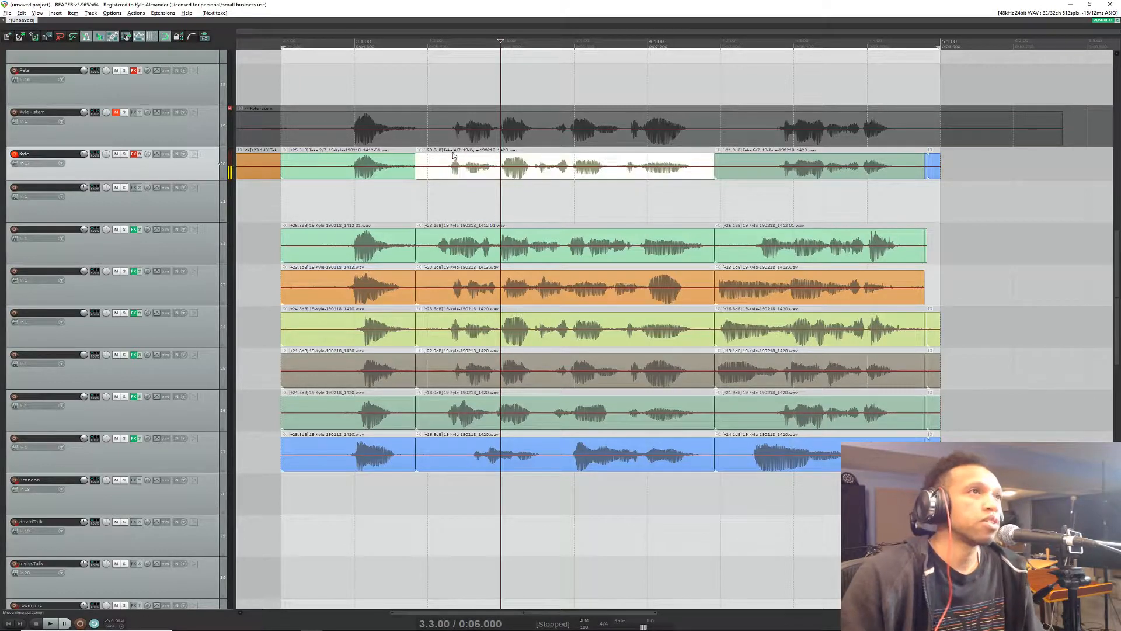
key(shift+t)
key(t)
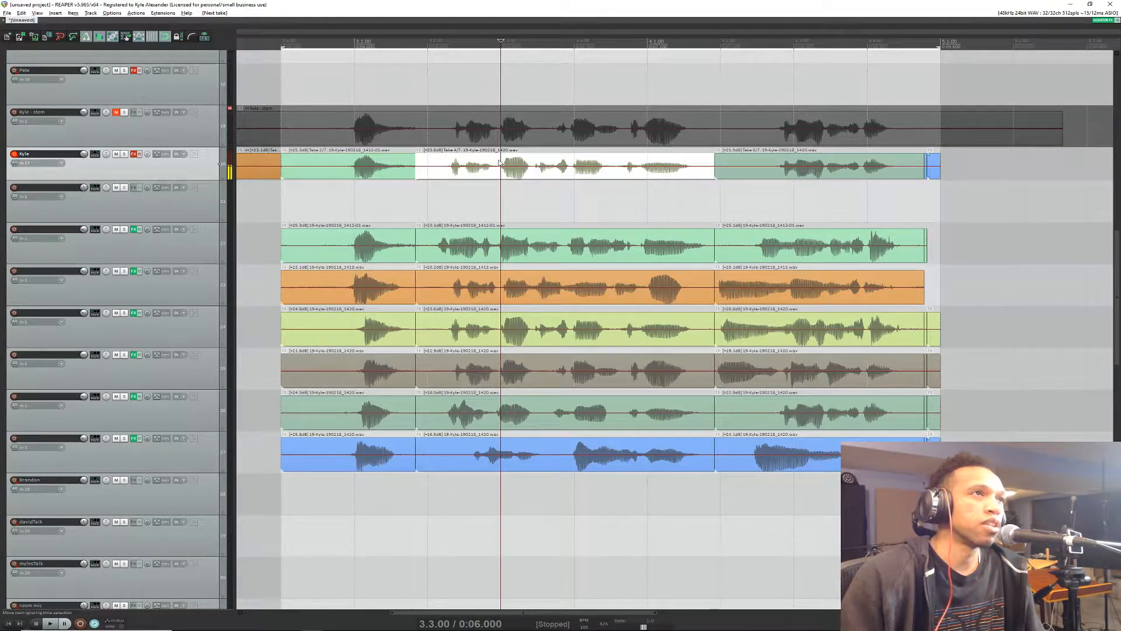
key(t)
key(shift+t)
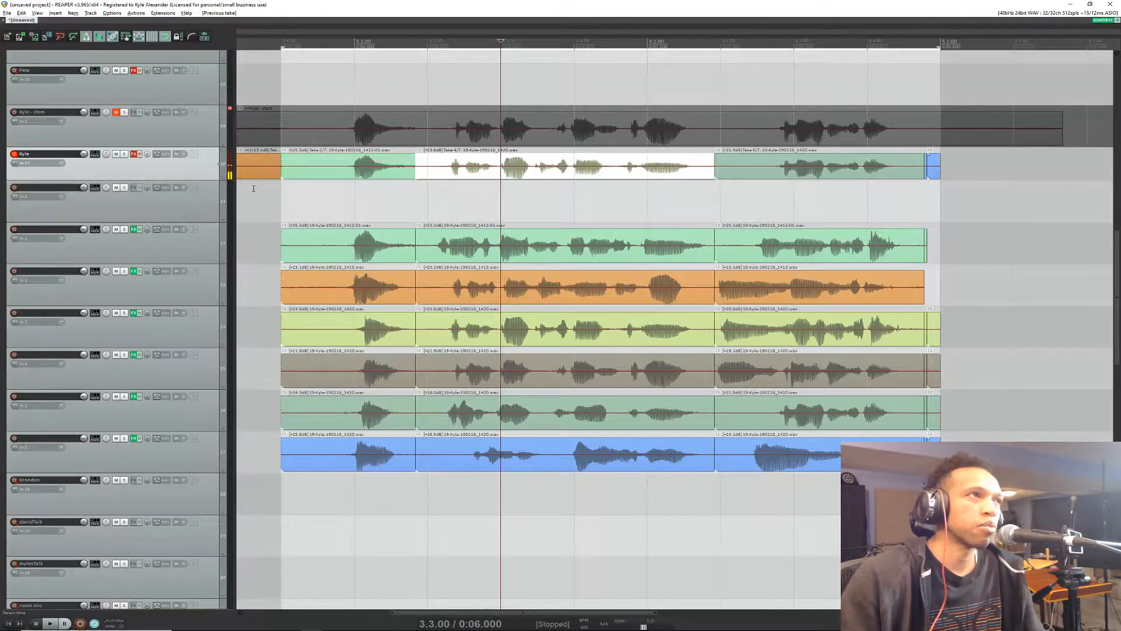
Step: Check the live chat in the browser for new messages and return to REAPER
mouse_move(201, 181)
mouse_down()
mouse_move(207, 204)
mouse_move(216, 179)
mouse_up()
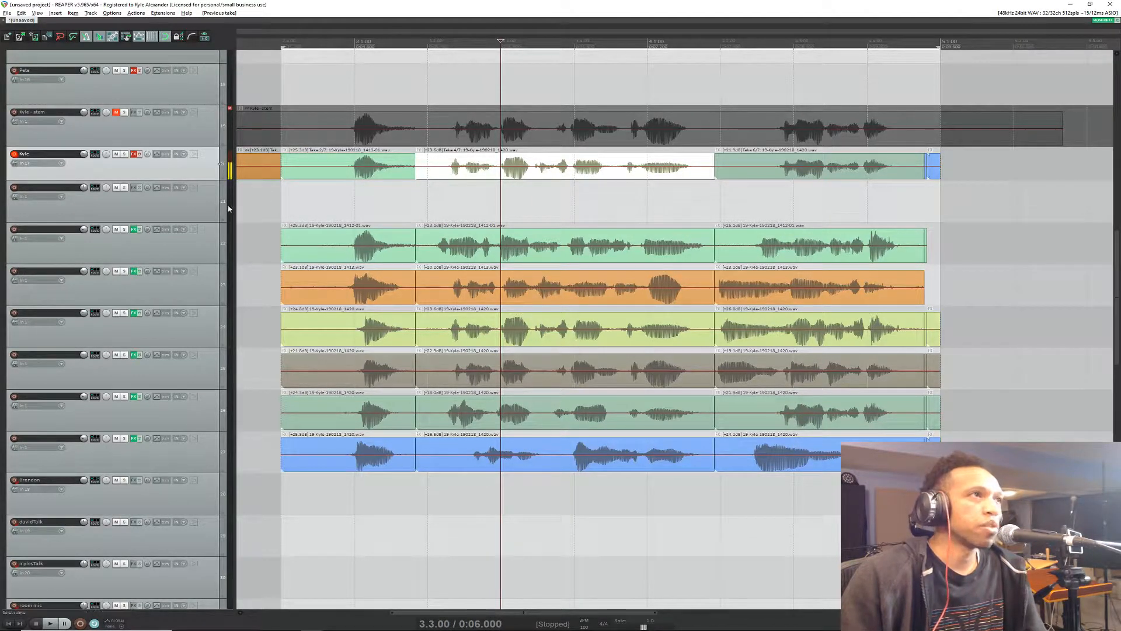
key(alt+Tab)
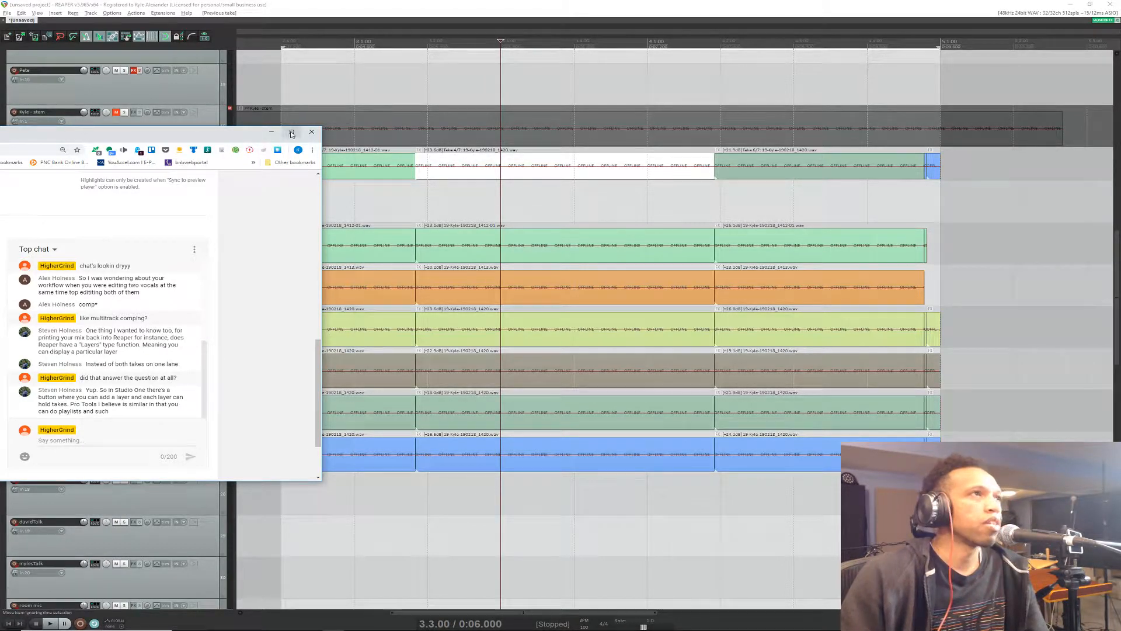
click(271, 132)
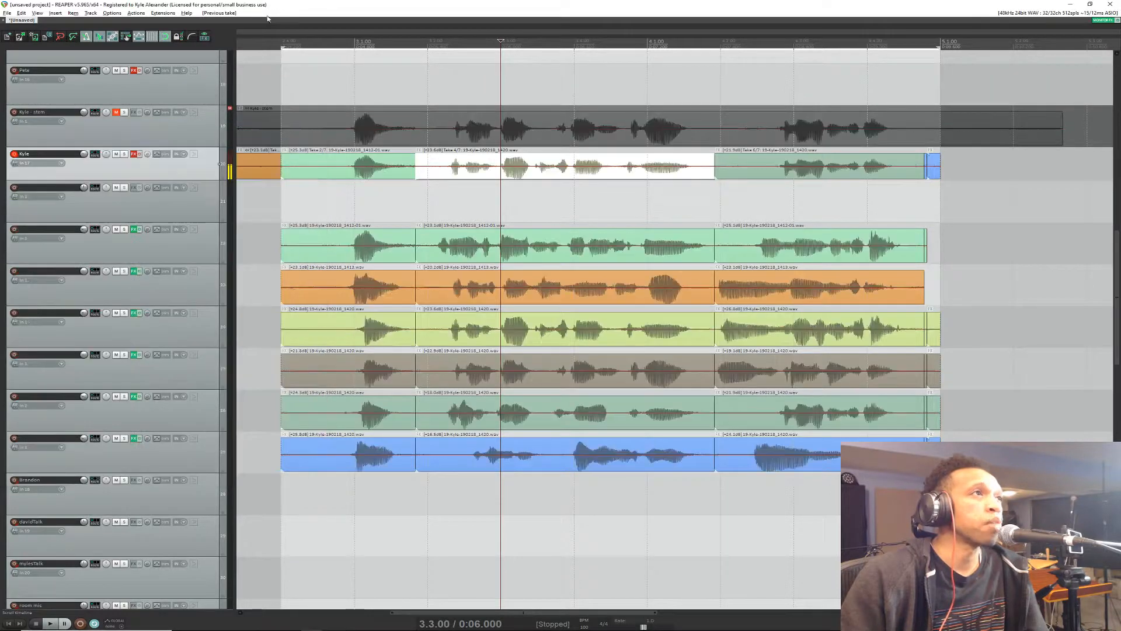
Step: Increase the multi-take vocal track's height until all of its take lanes are displayed
scroll(191, 330, up, 3)
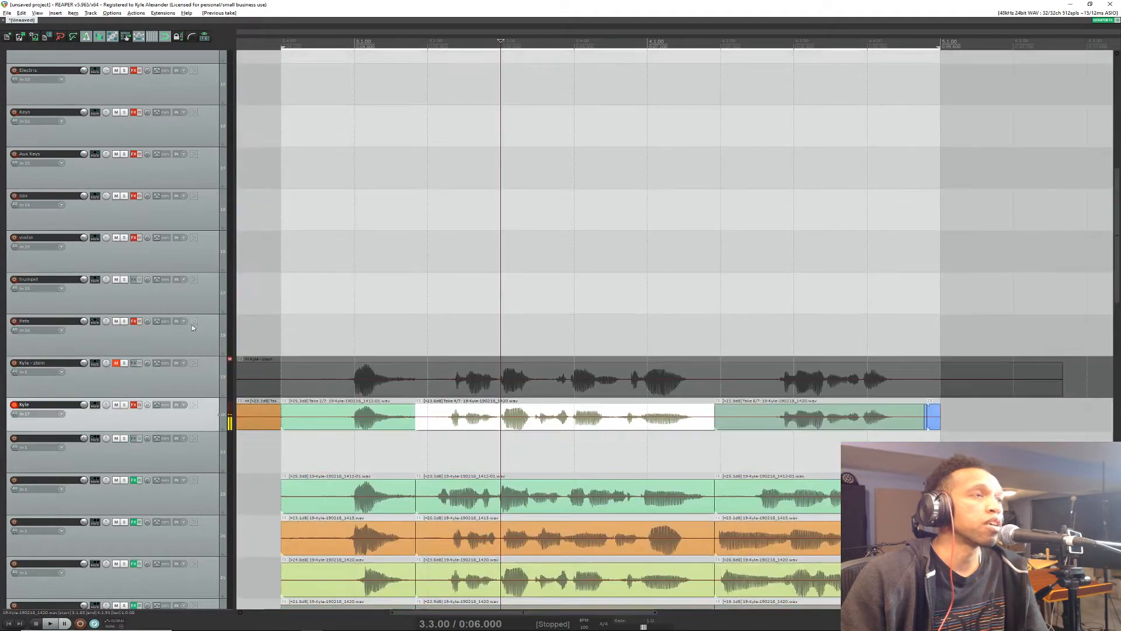
scroll(191, 324, down, 3)
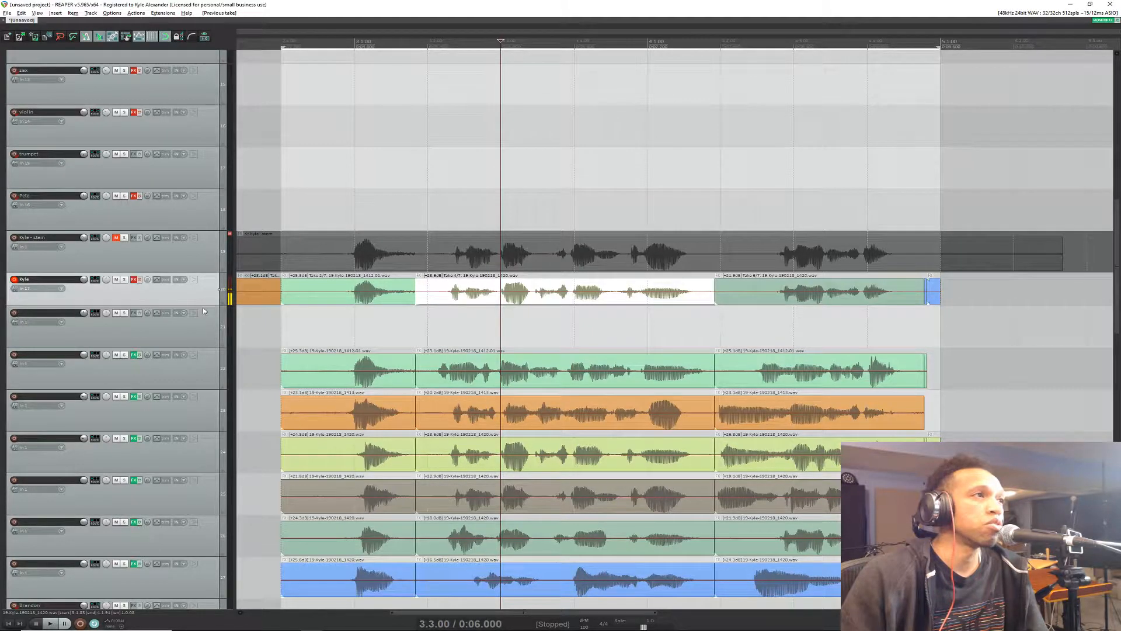
drag(206, 305, 215, 363)
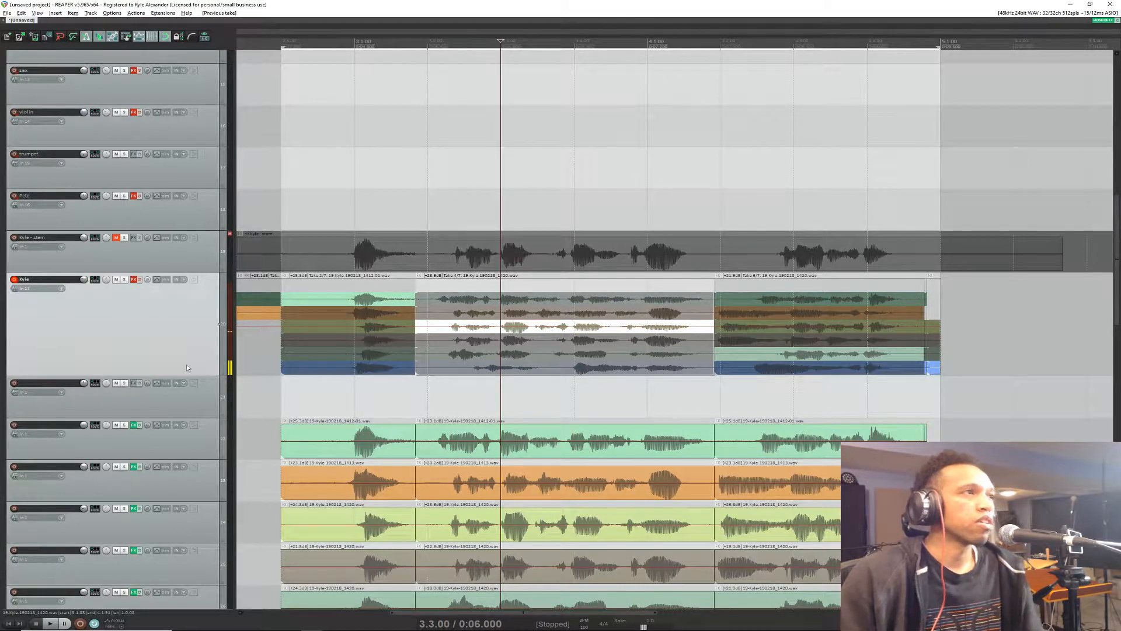
scroll(160, 348, down, 3)
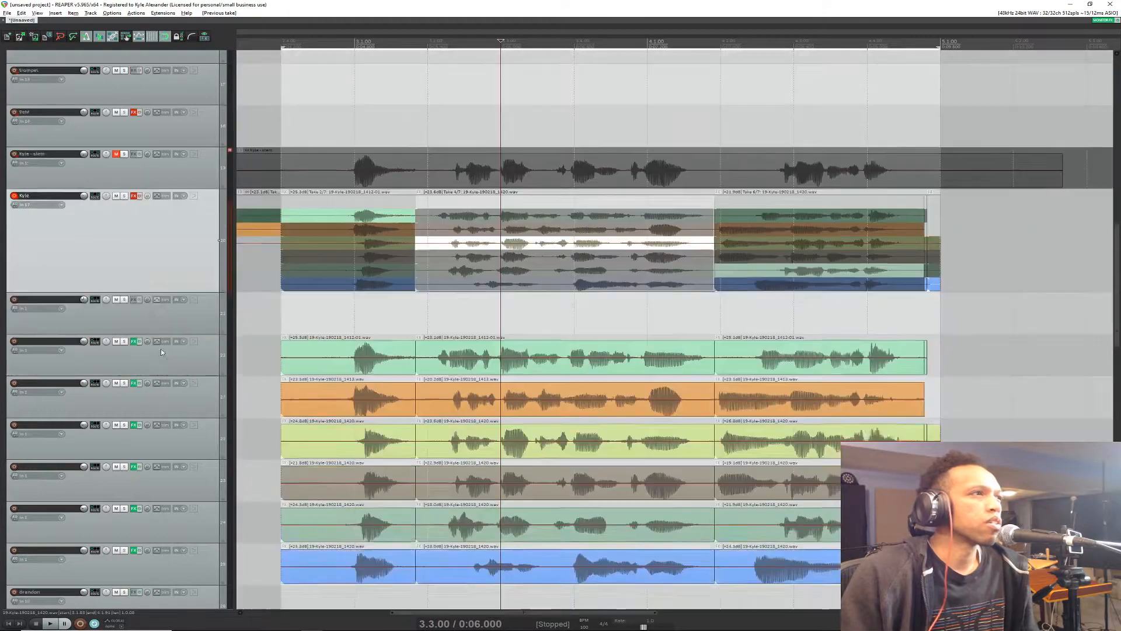
Step: Switch to the browser's live chat, activate the message field, and return to REAPER without sending anything
key(alt+Tab)
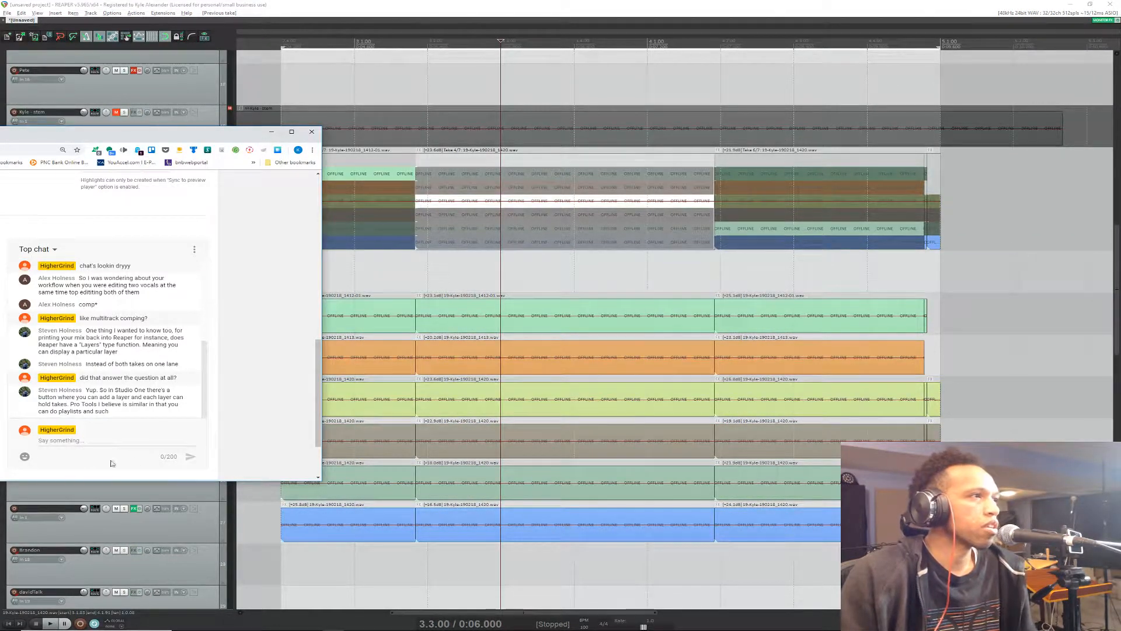
click(46, 441)
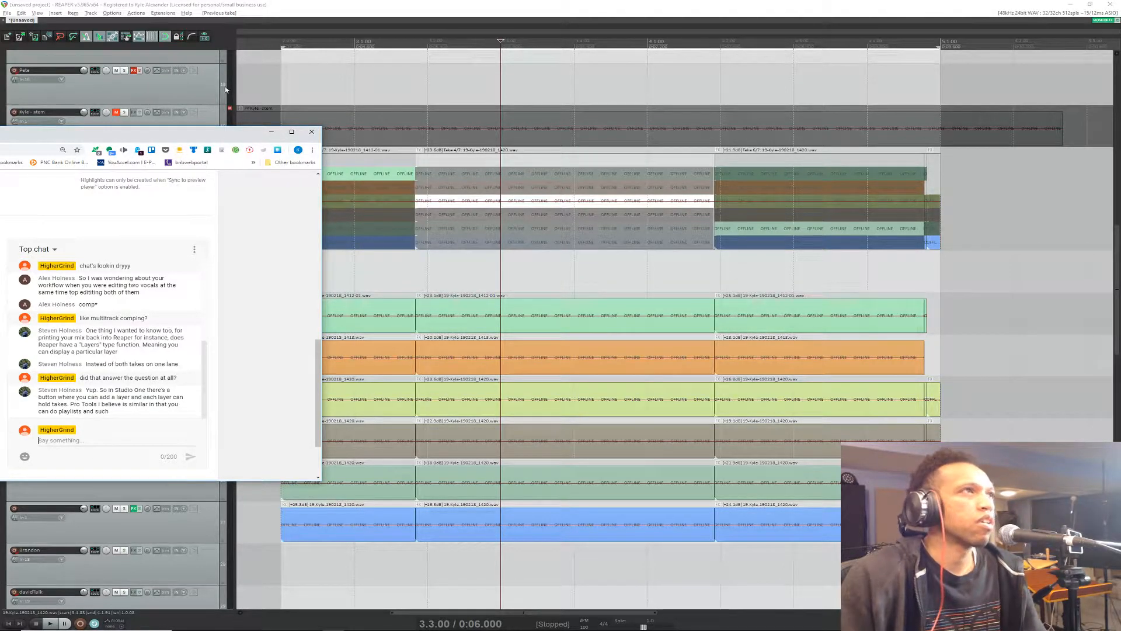
key(alt+Tab)
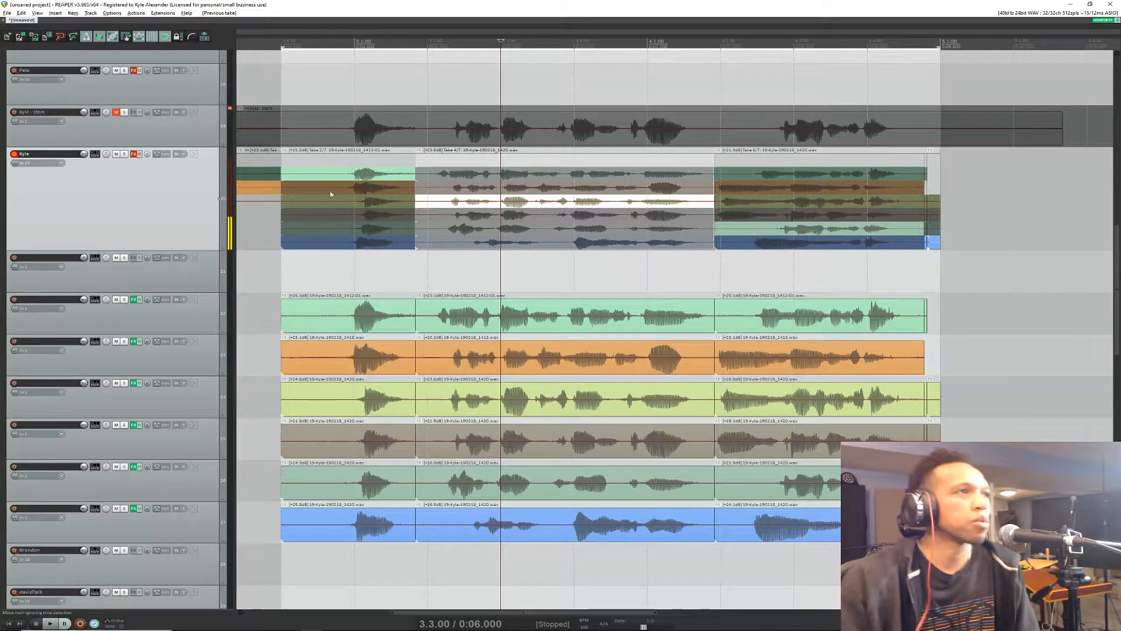
click(183, 276)
click(203, 225)
scroll(198, 227, up, 3)
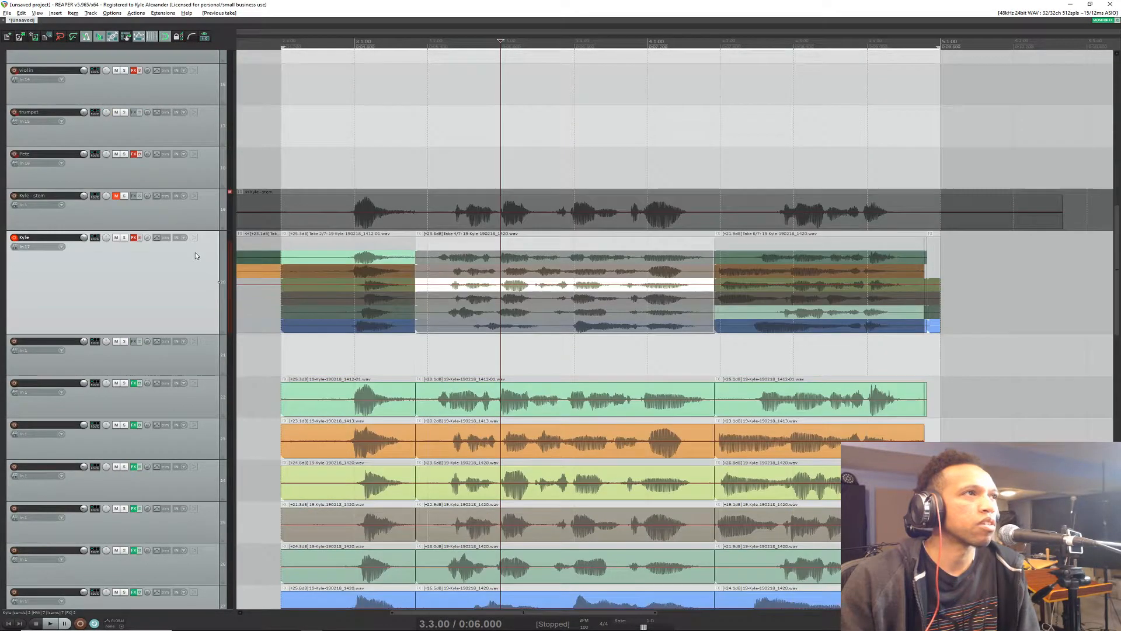
scroll(200, 329, down, 2)
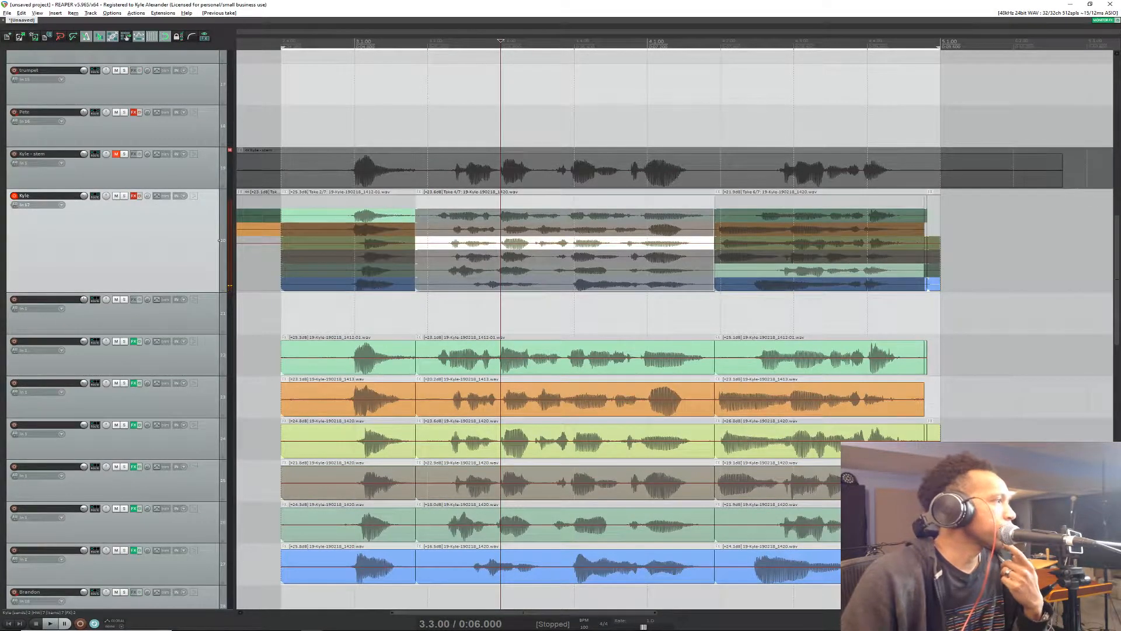
key(alt+Tab)
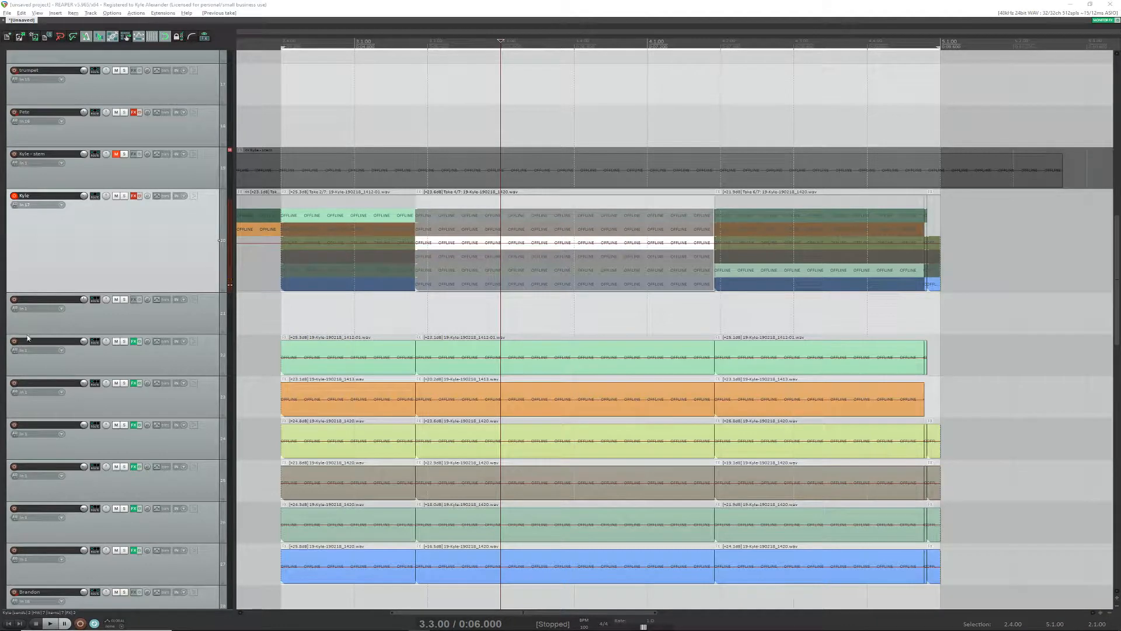
click(356, 4)
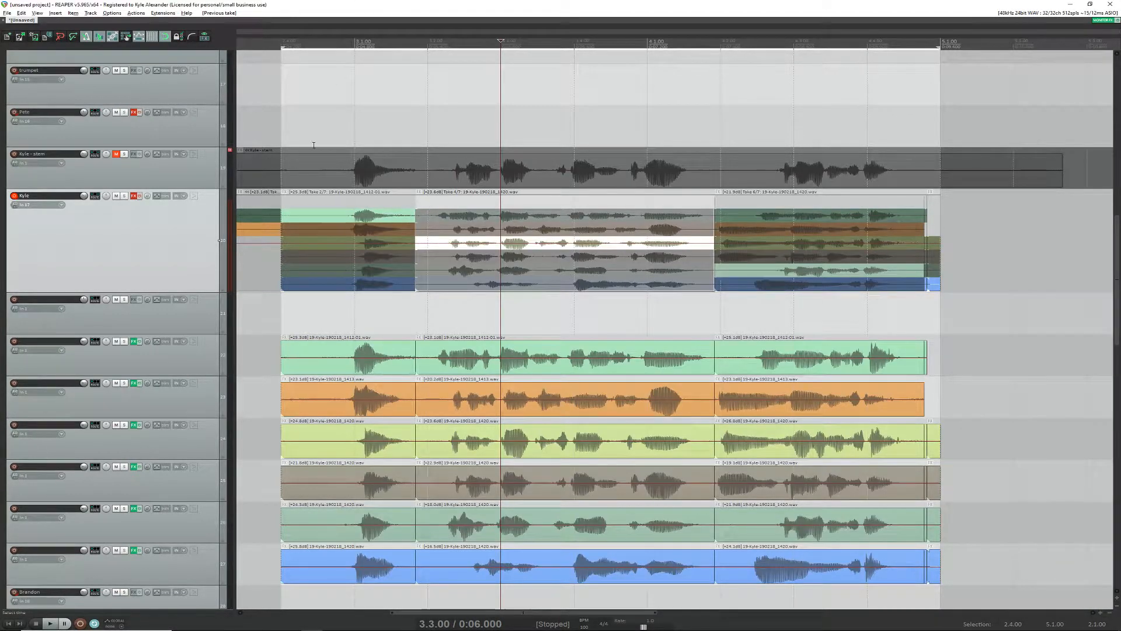
mouse_move(212, 621)
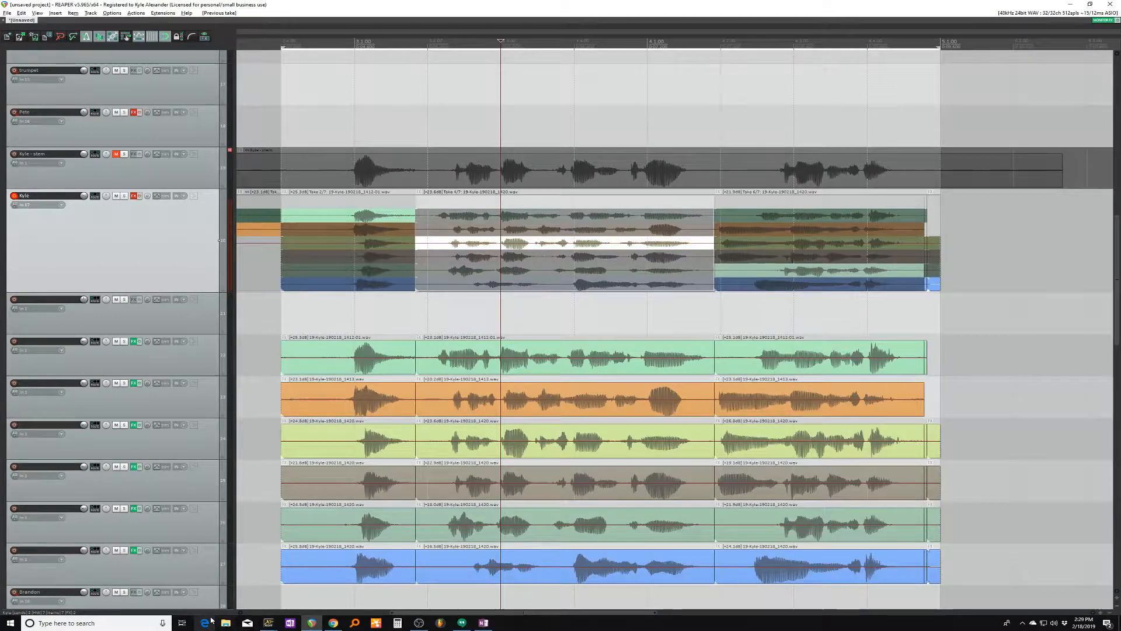
mouse_move(311, 622)
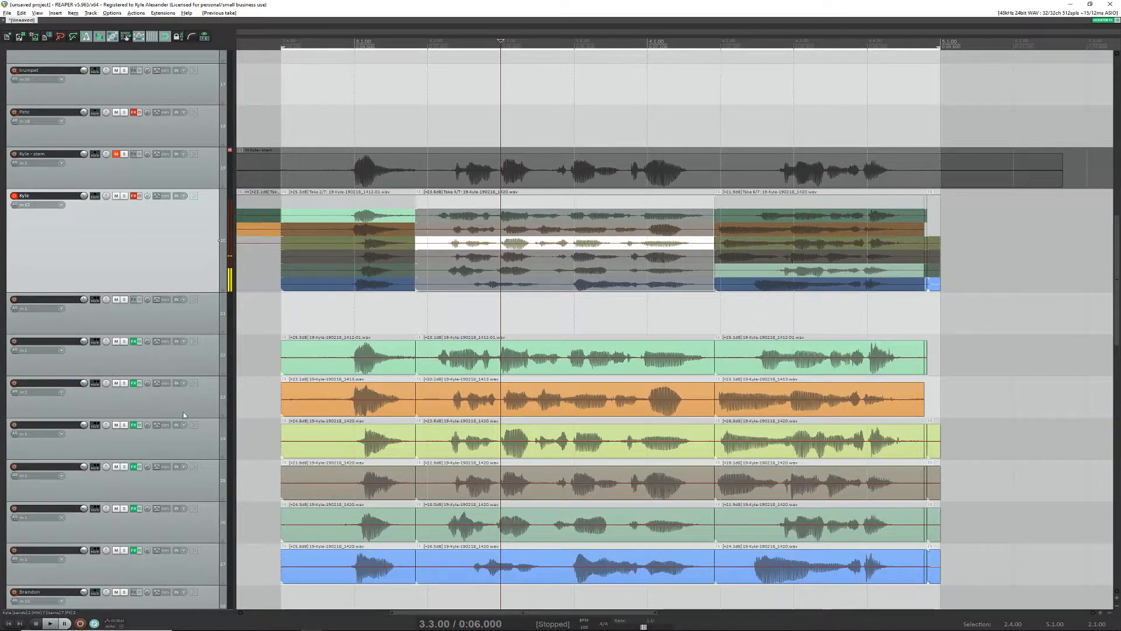
scroll(188, 446, down, 3)
scroll(177, 456, down, 3)
scroll(175, 444, up, 6)
scroll(173, 432, down, 3)
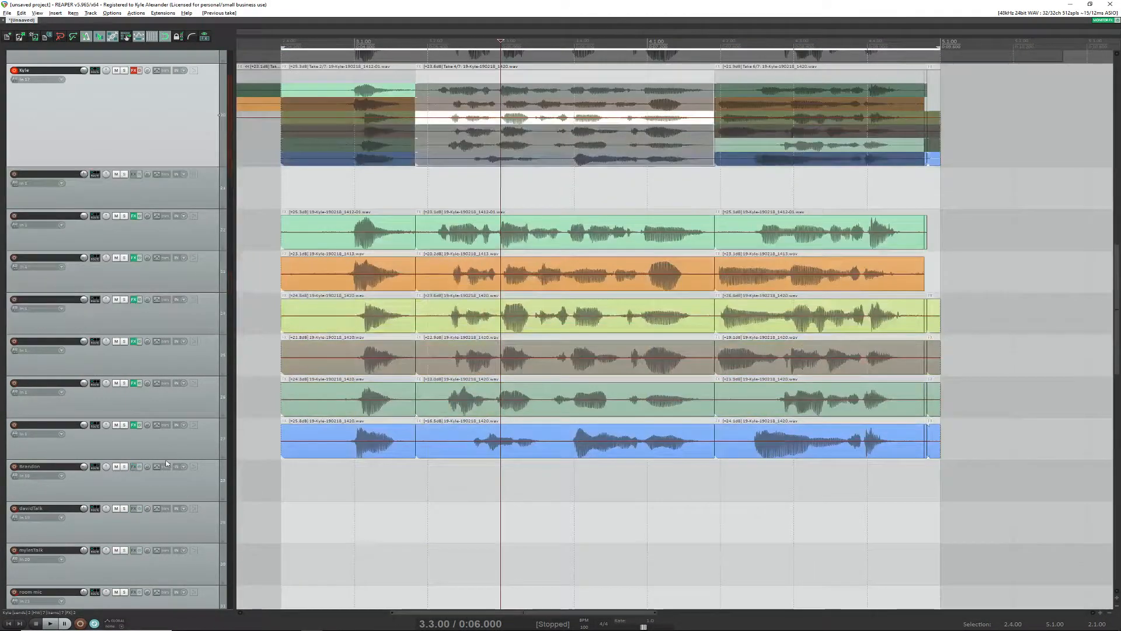
scroll(174, 432, up, 2)
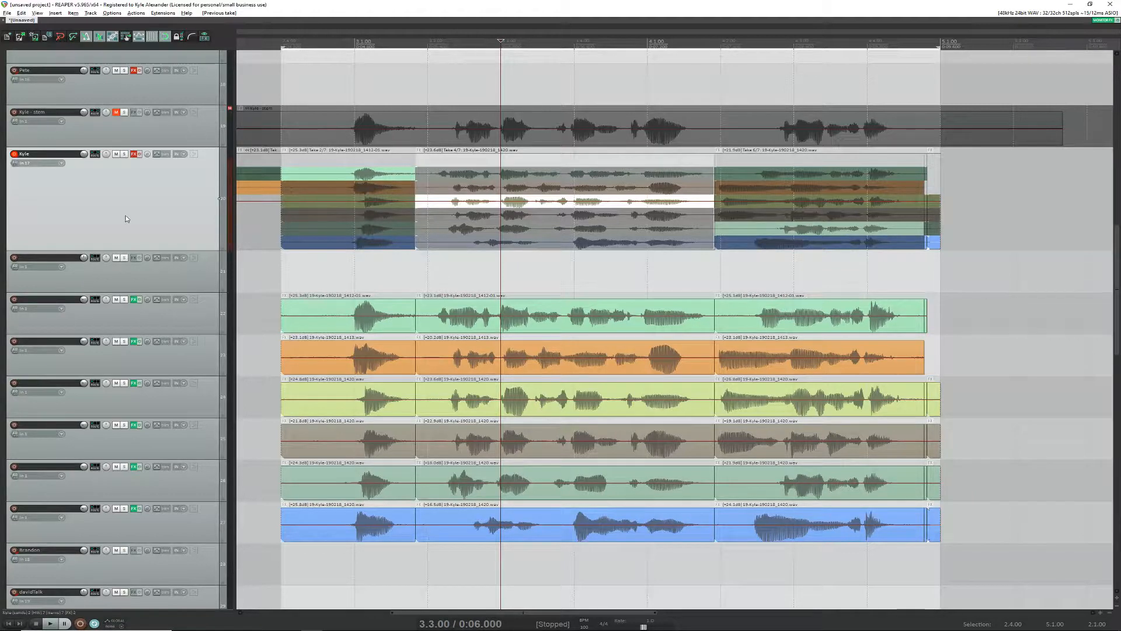
Step: Select the eight drum tracks from Kick through OHR and arm them all for recording
scroll(242, 309, down, 2)
scroll(242, 309, down, 2)
scroll(181, 226, up, 8)
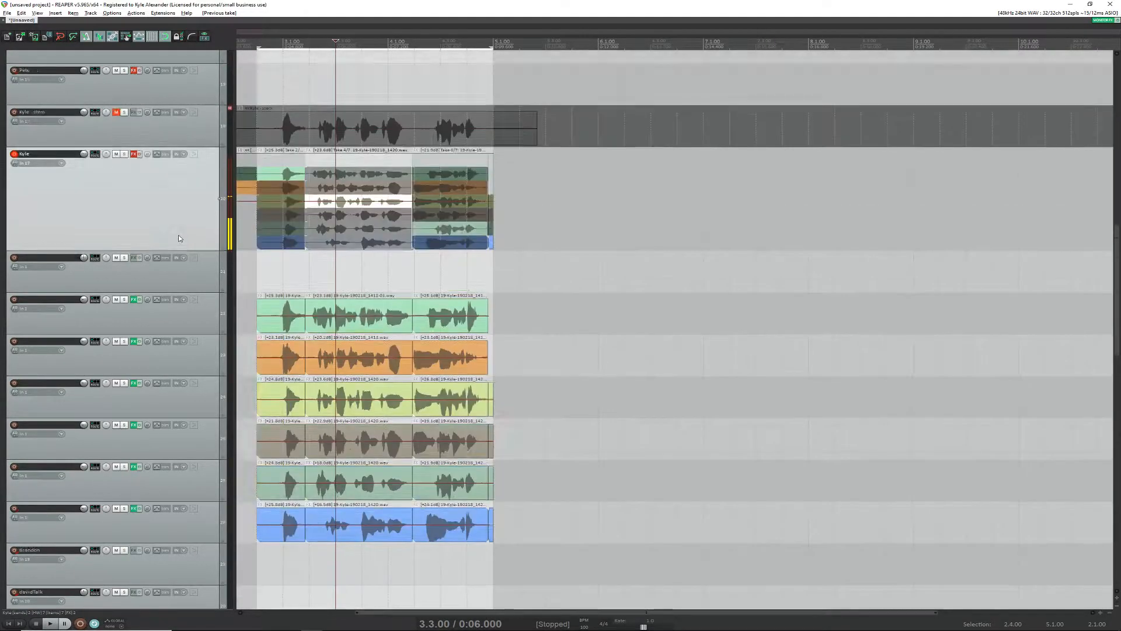
scroll(191, 225, up, 3)
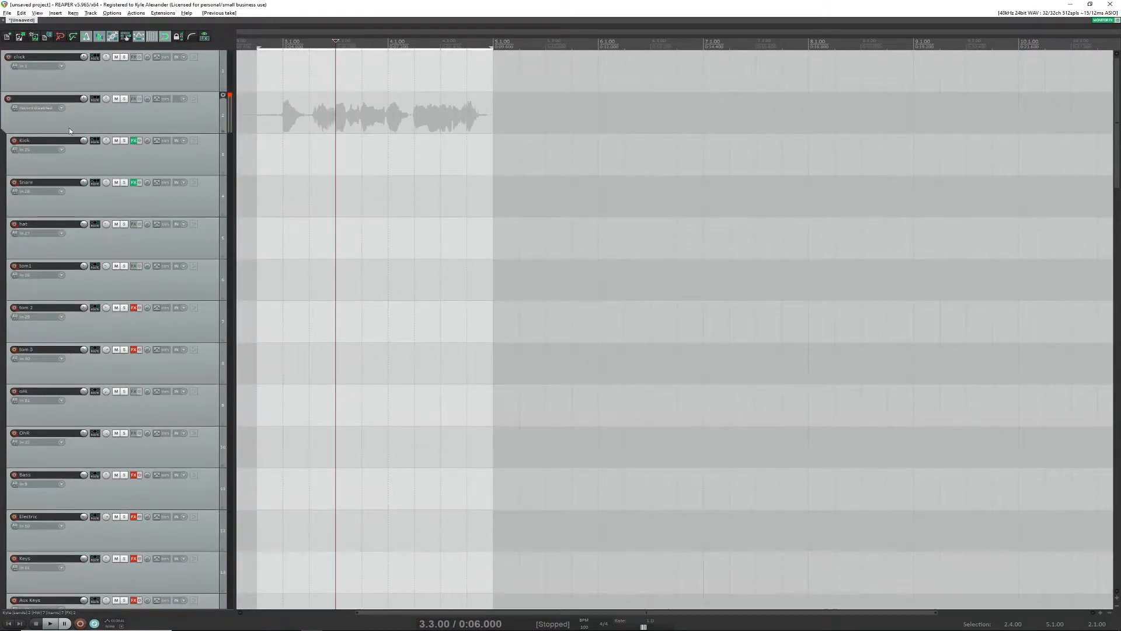
click(208, 185)
click(216, 154)
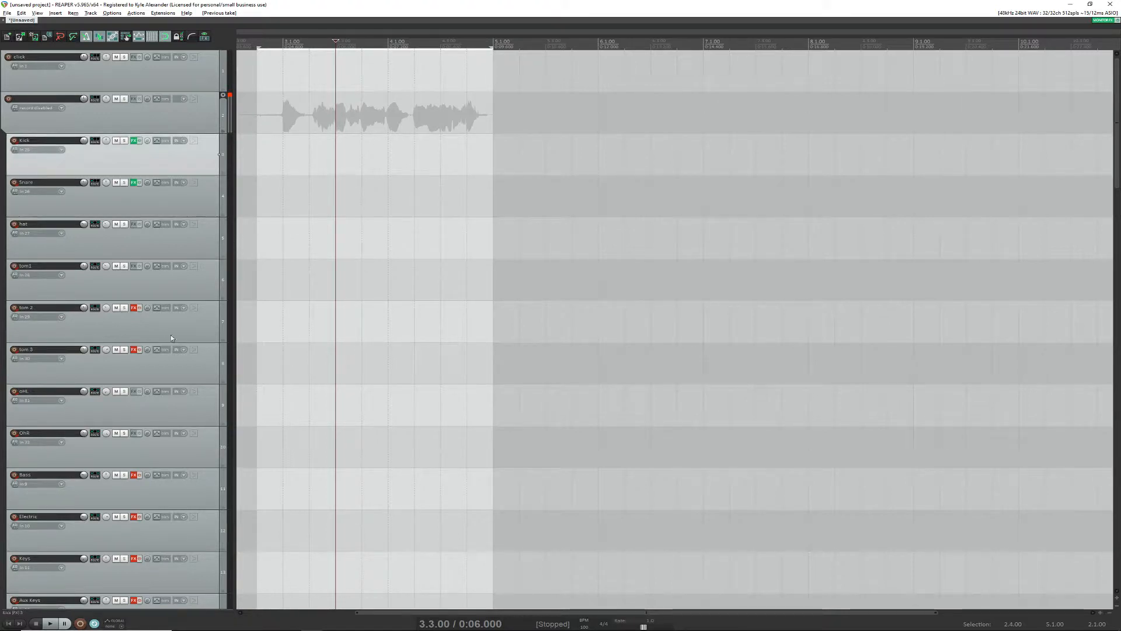
shift+click(207, 450)
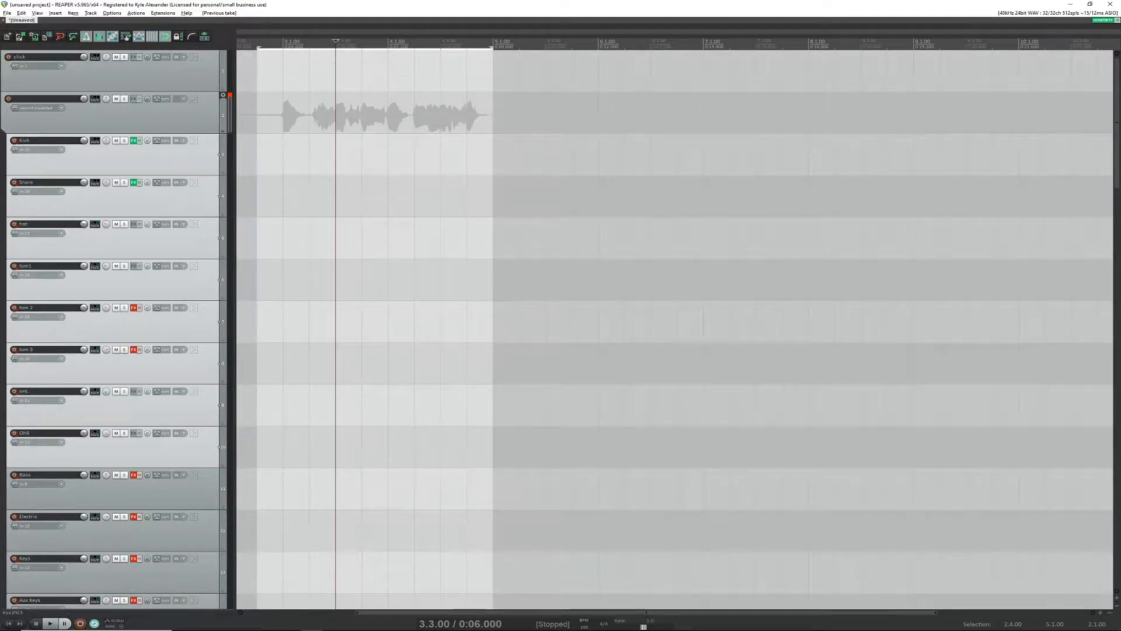
click(14, 141)
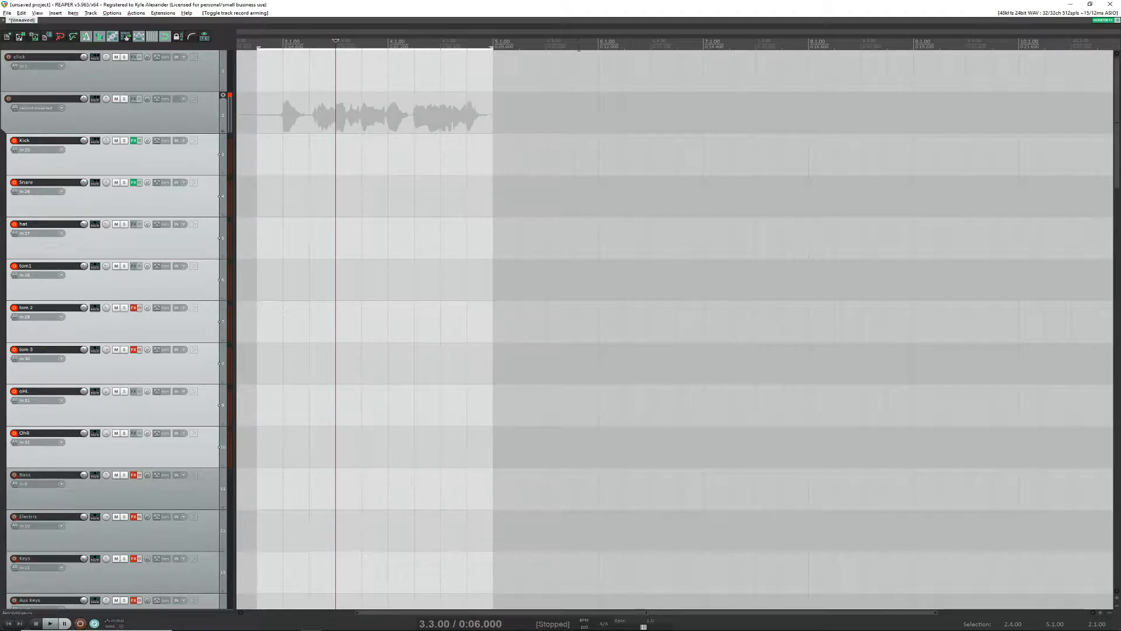
Step: Set a time selection from 7.1.00 to 11.1.00, past the vocal takes, with the edit cursor at its start, and enable repeat
click(600, 52)
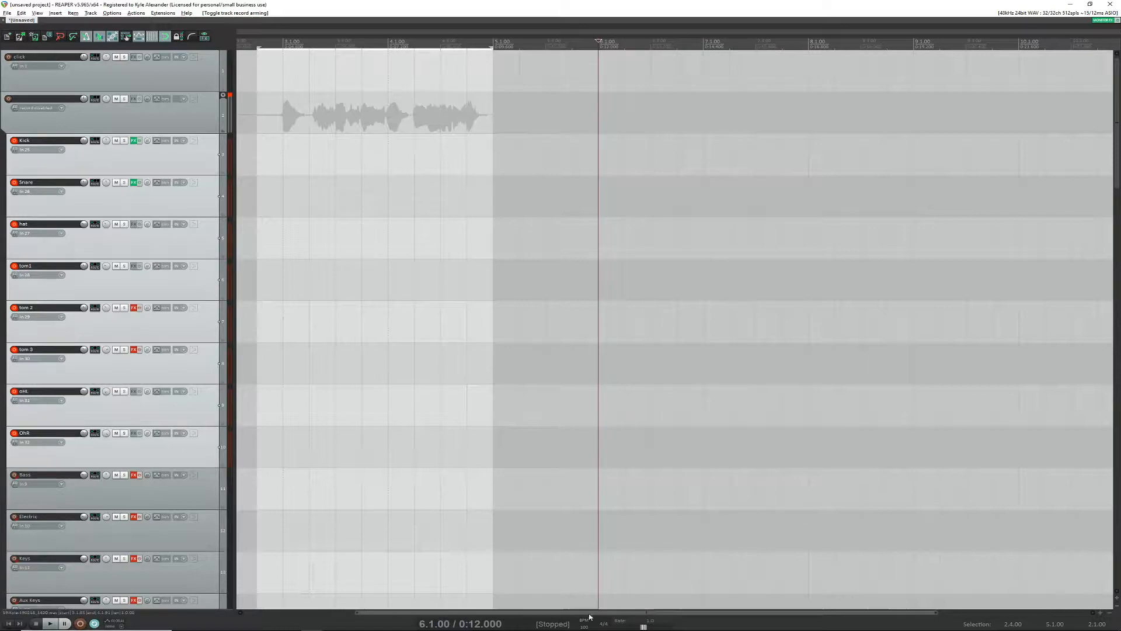
mouse_move(594, 612)
mouse_down()
mouse_move(651, 612)
mouse_move(635, 612)
mouse_move(650, 598)
mouse_up()
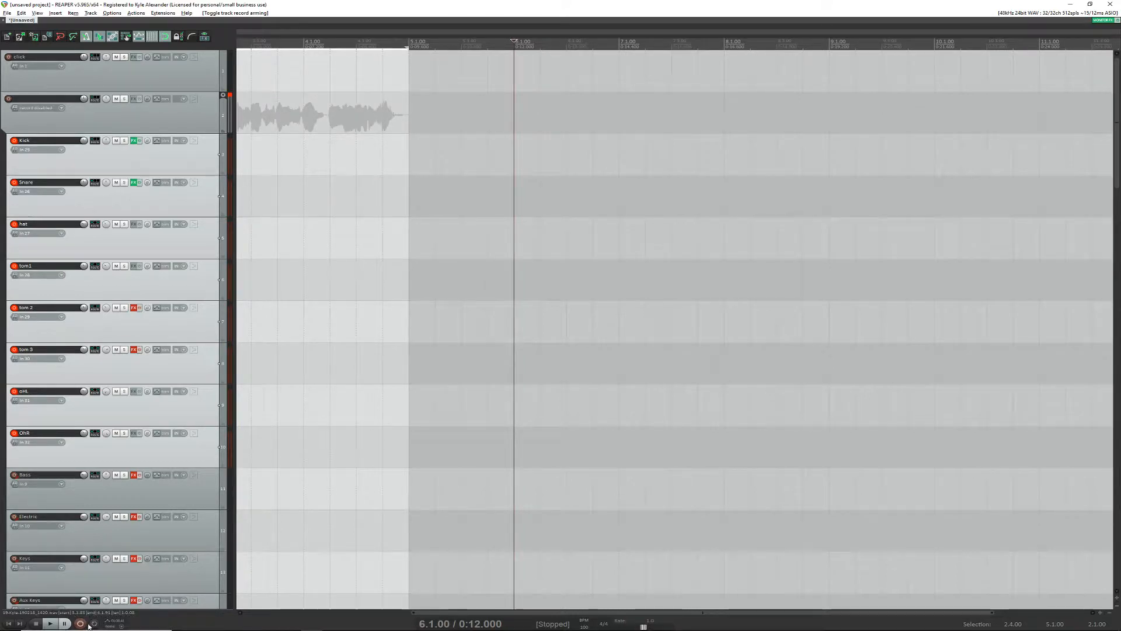
scroll(630, 130, down, 3)
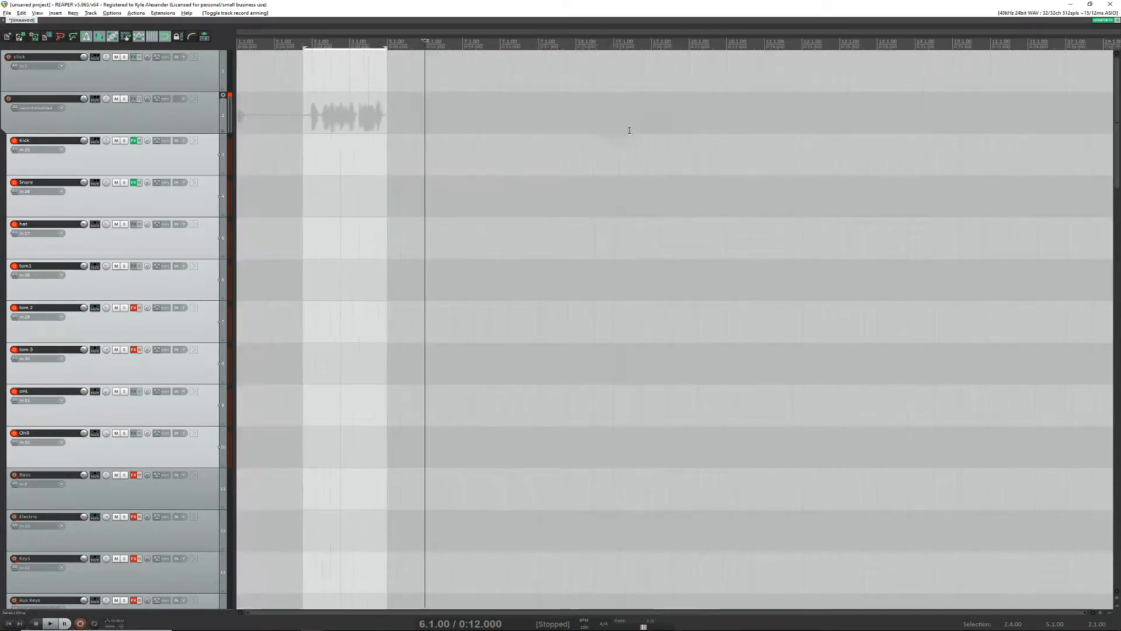
scroll(444, 91, down, 2)
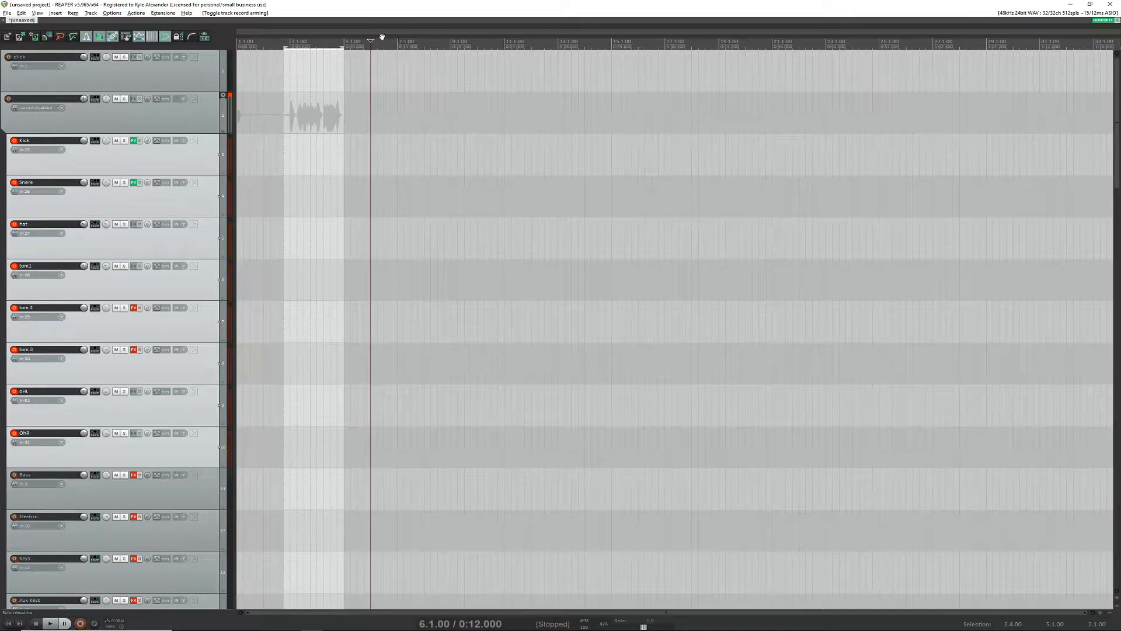
key(Page_Down)
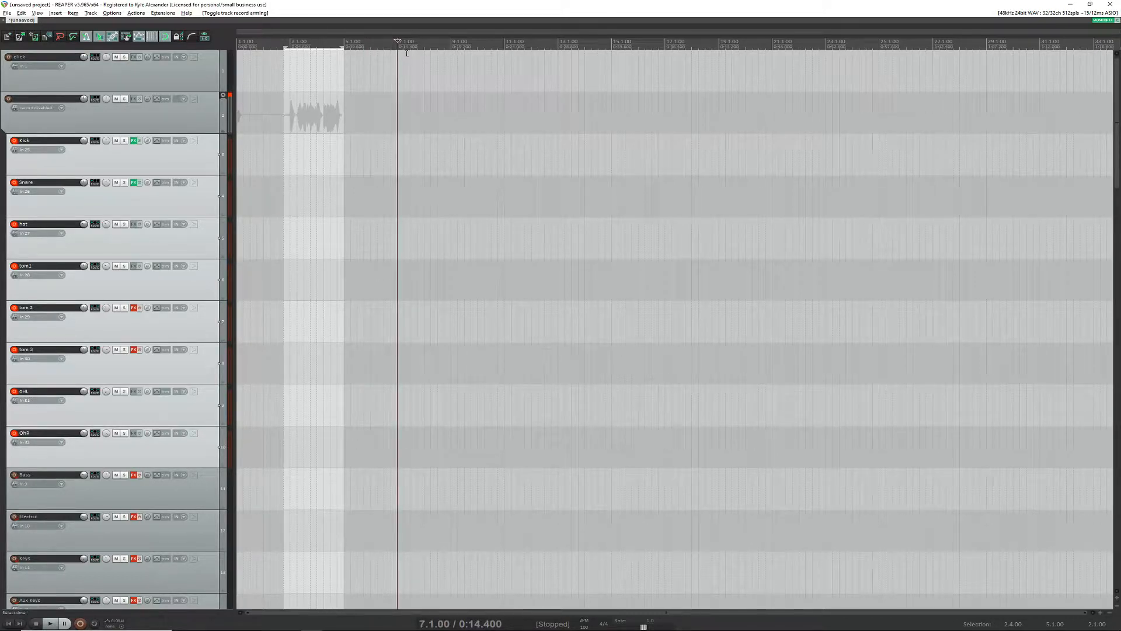
drag(398, 53, 506, 55)
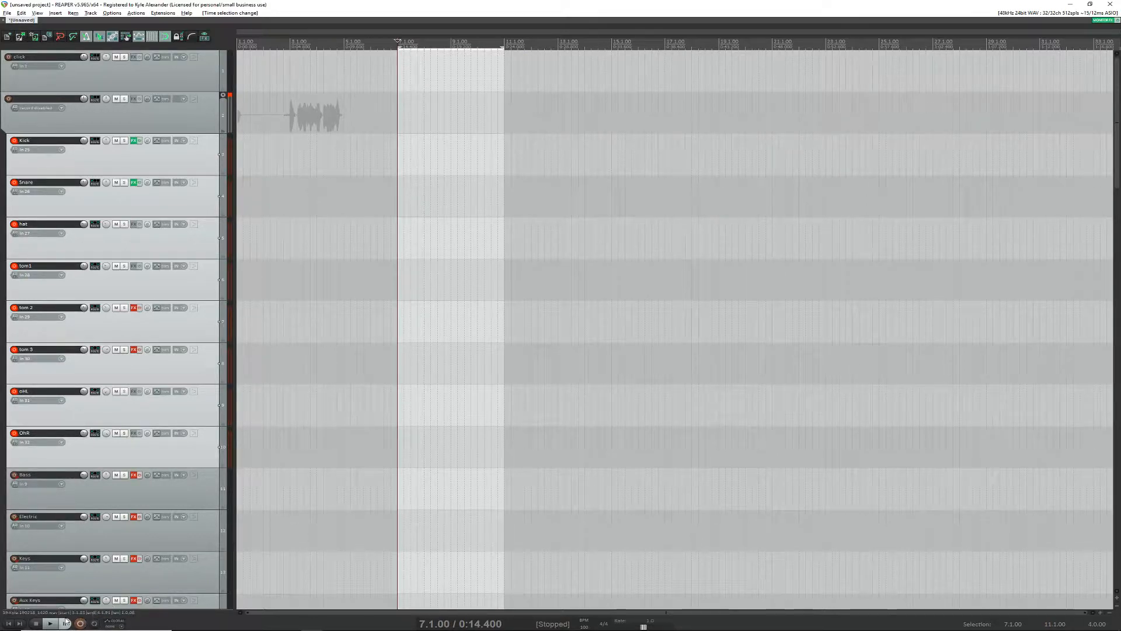
click(94, 624)
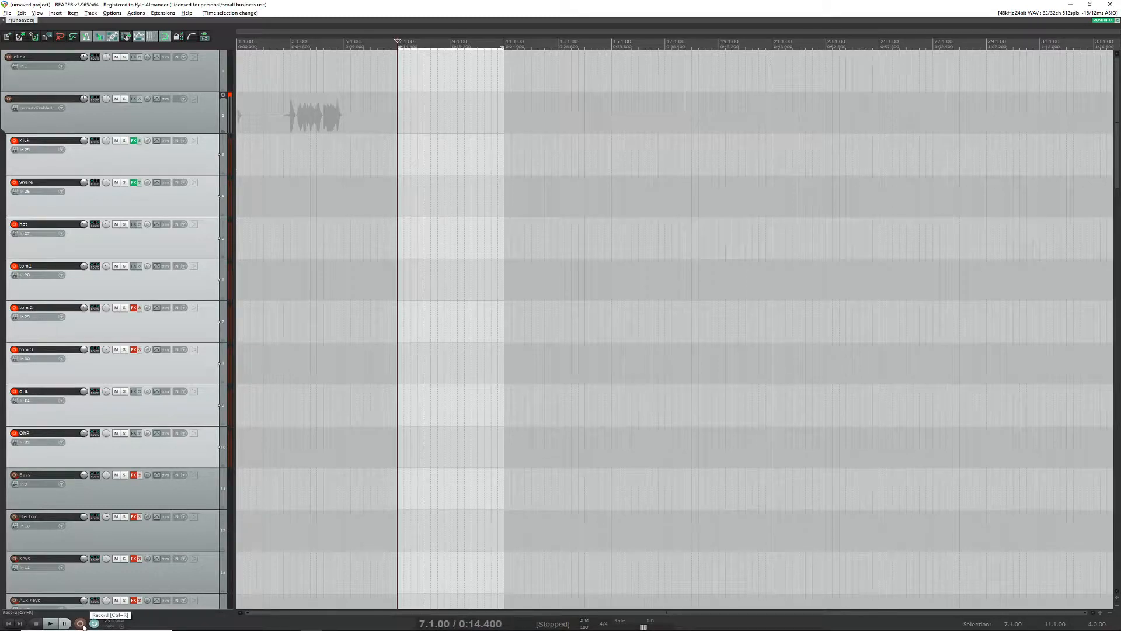
mouse_move(70, 628)
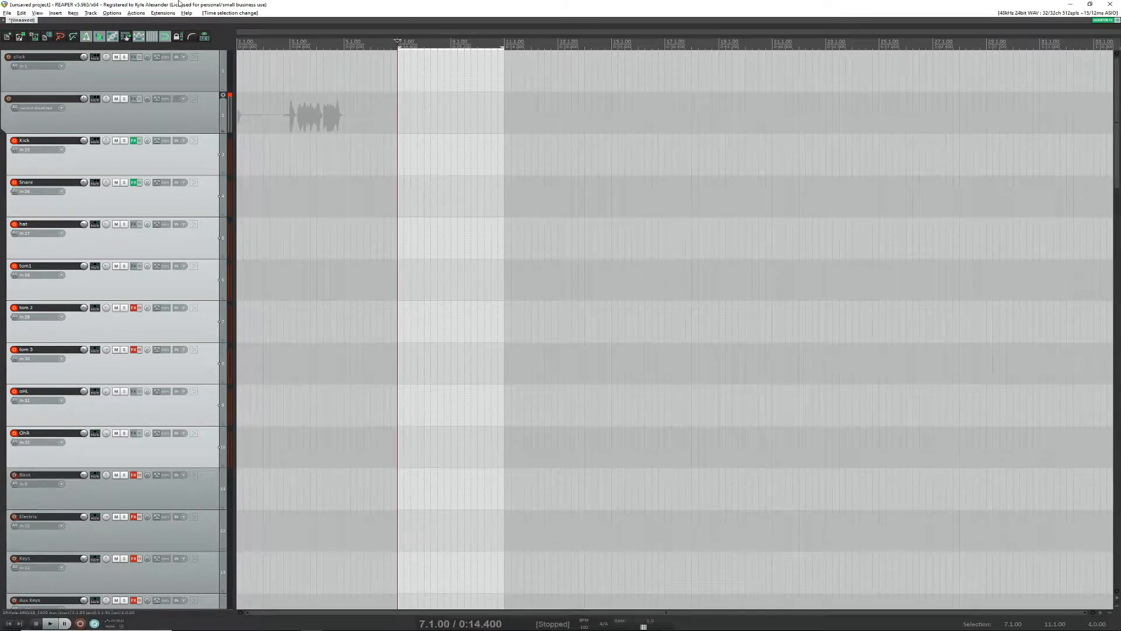
Step: View the Control/OSC/web page of the preferences and close it without changes
click(136, 13)
mouse_move(112, 13)
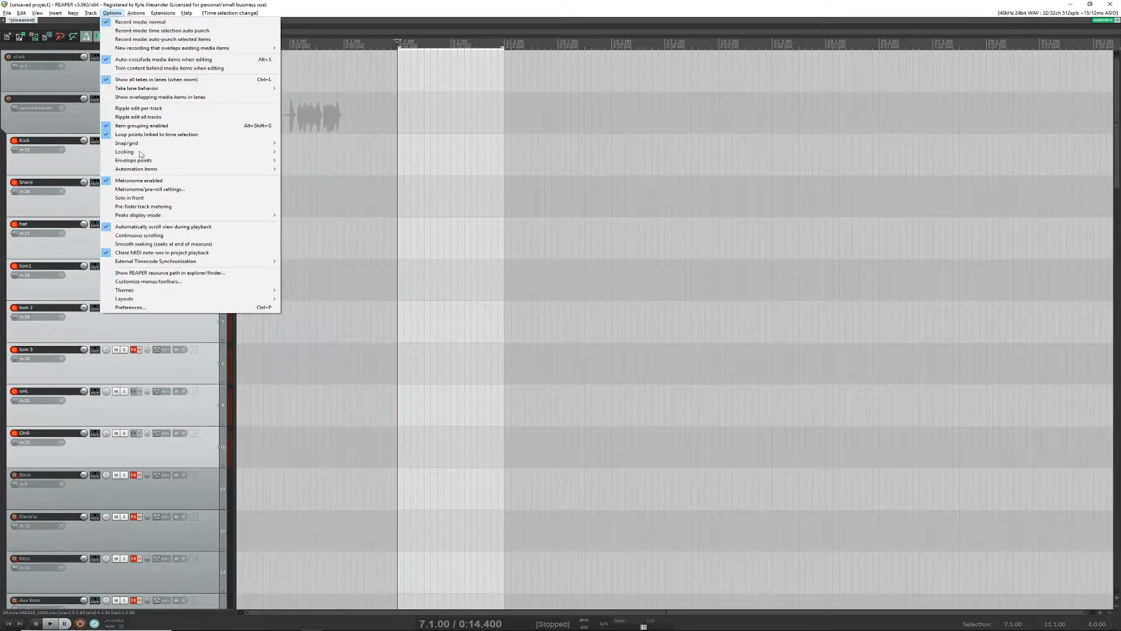
click(254, 308)
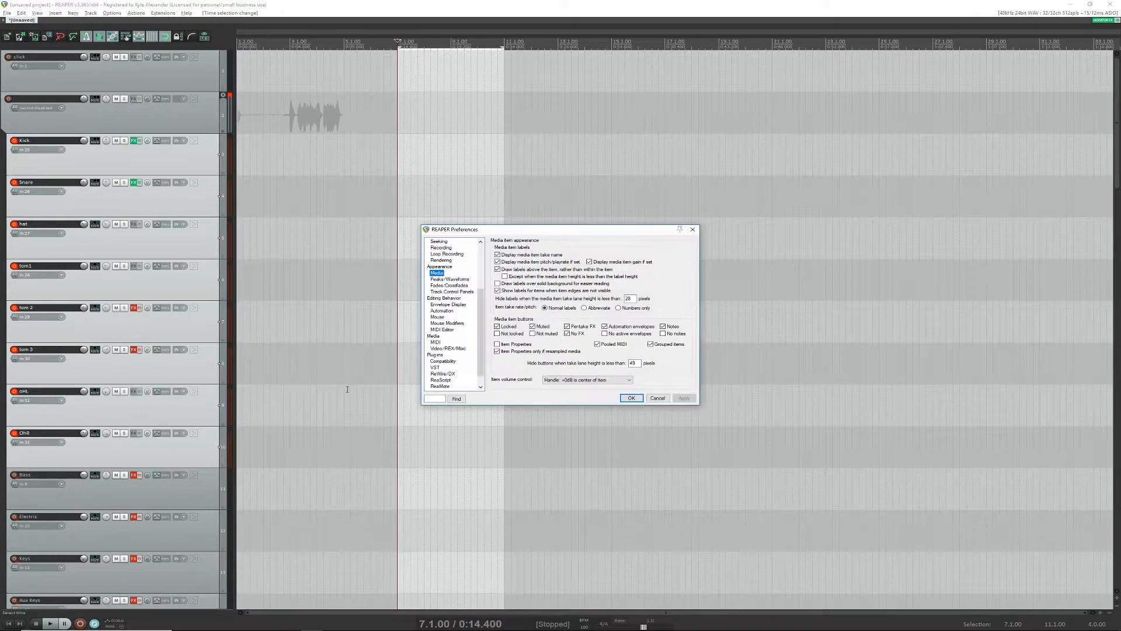
scroll(462, 368, down, 1)
click(445, 380)
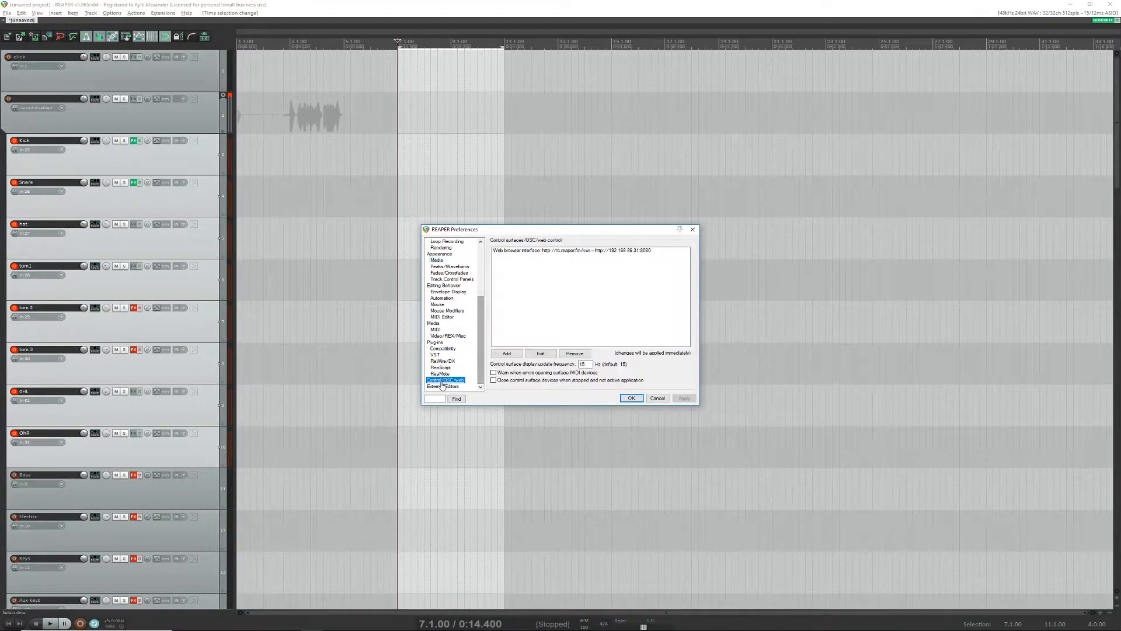
click(657, 398)
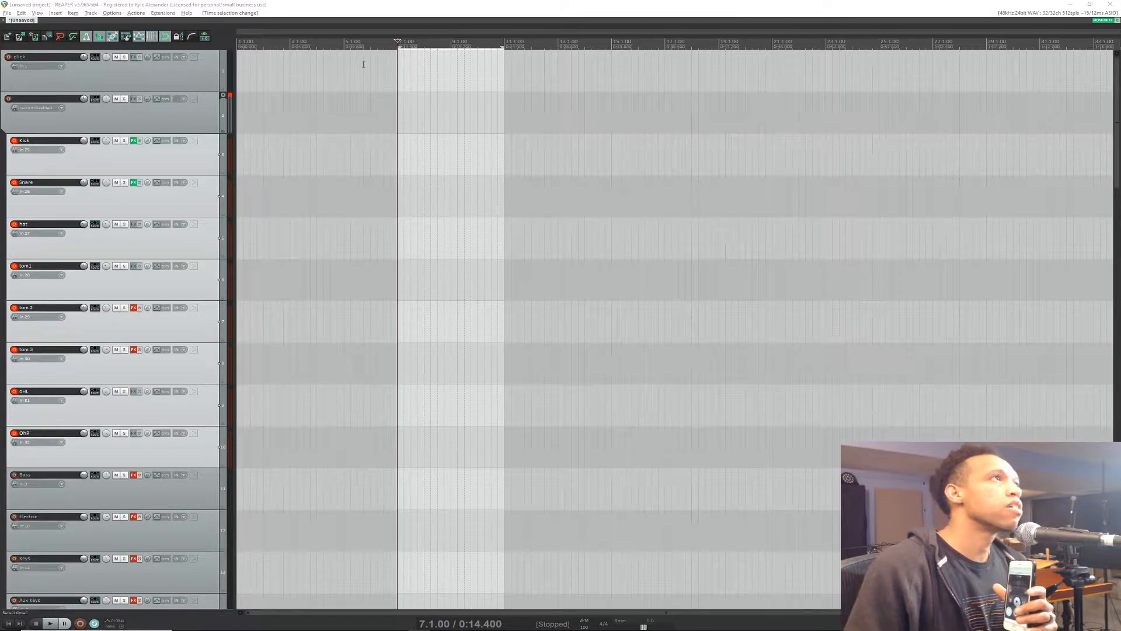
Step: Reopen the preferences at the Control/OSC/web page and move the dialog out of view beyond the main window
click(116, 13)
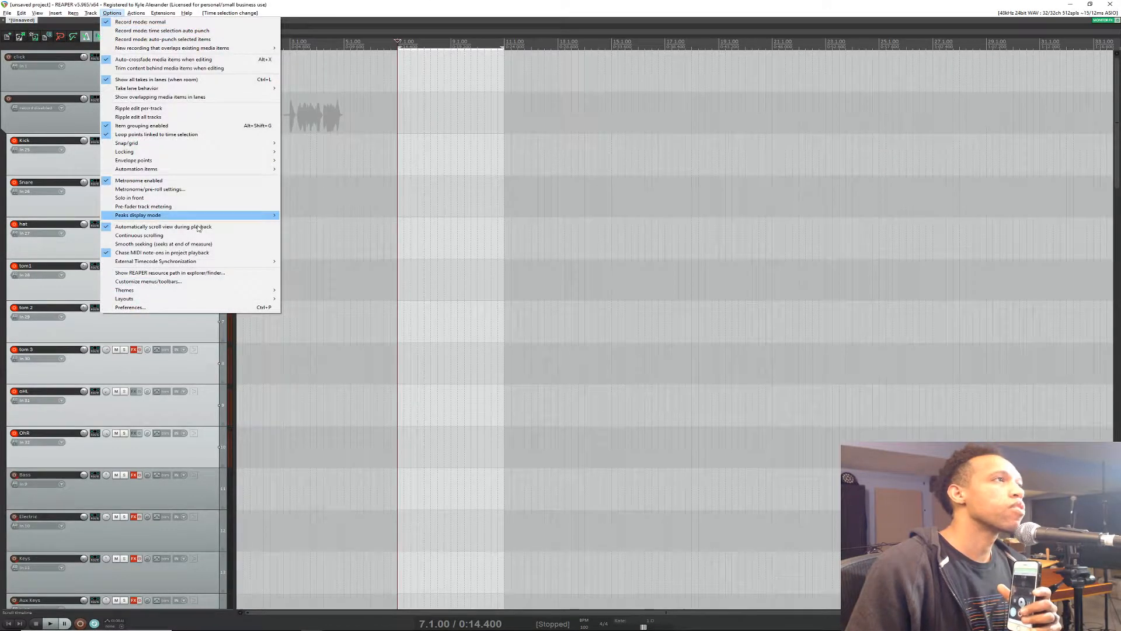
click(170, 309)
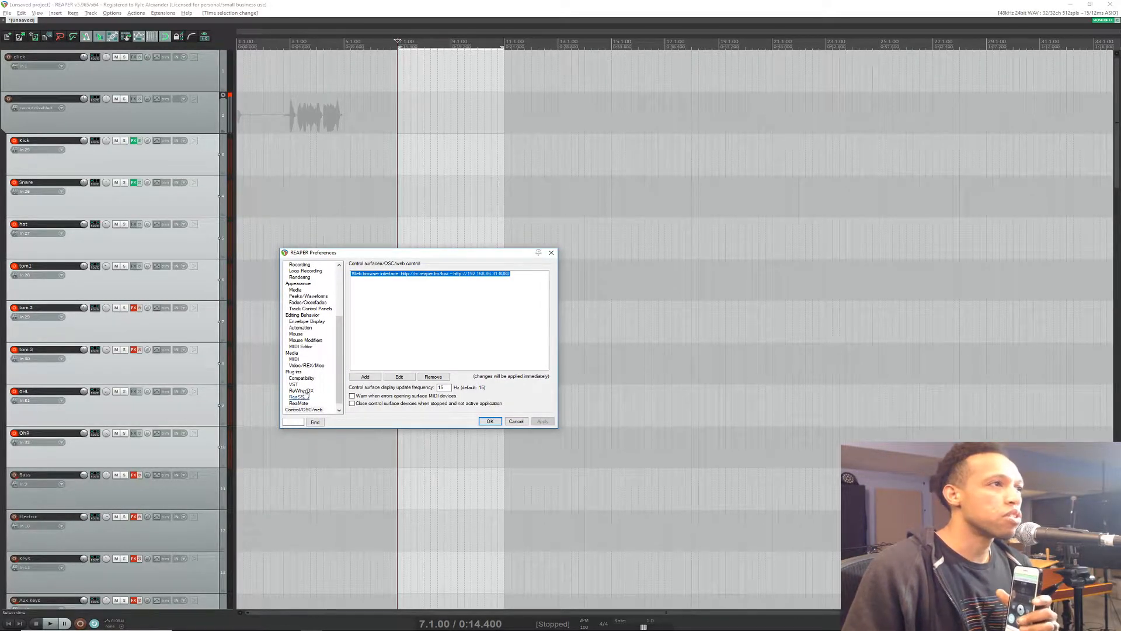
mouse_move(340, 369)
mouse_down()
mouse_move(352, 365)
mouse_move(347, 378)
mouse_up()
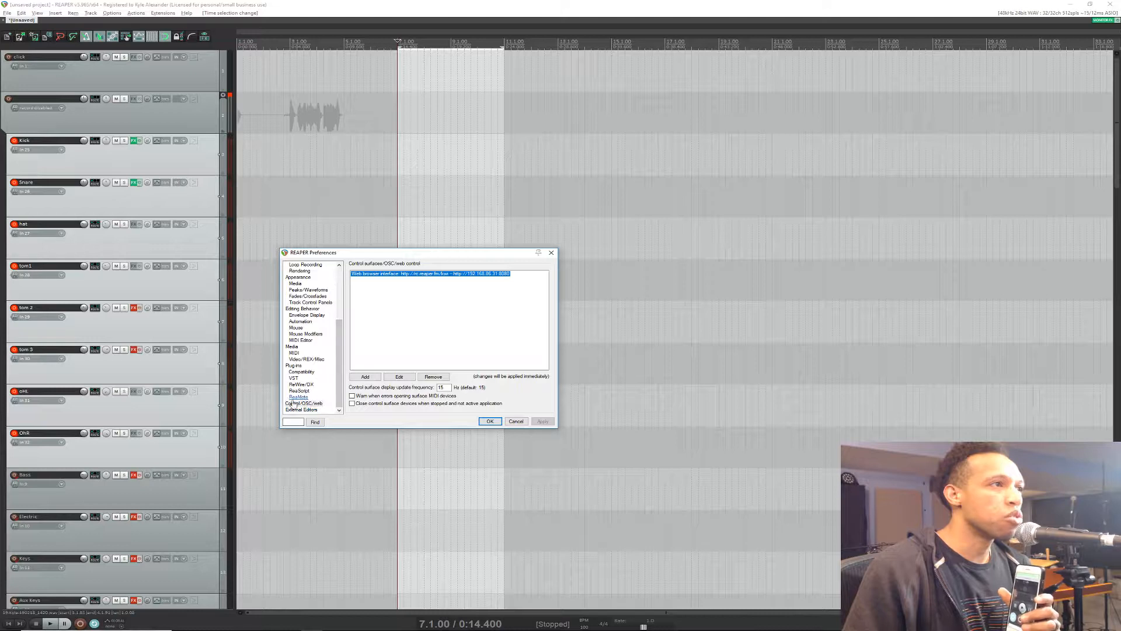
drag(454, 254, 427, 259)
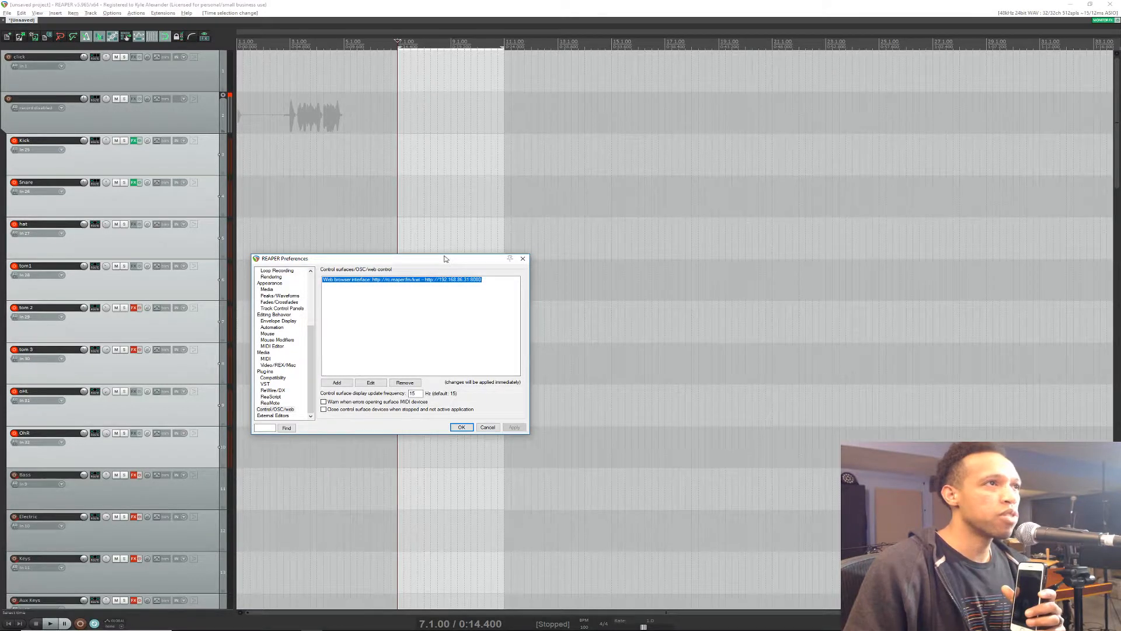
drag(445, 258, 0, 269)
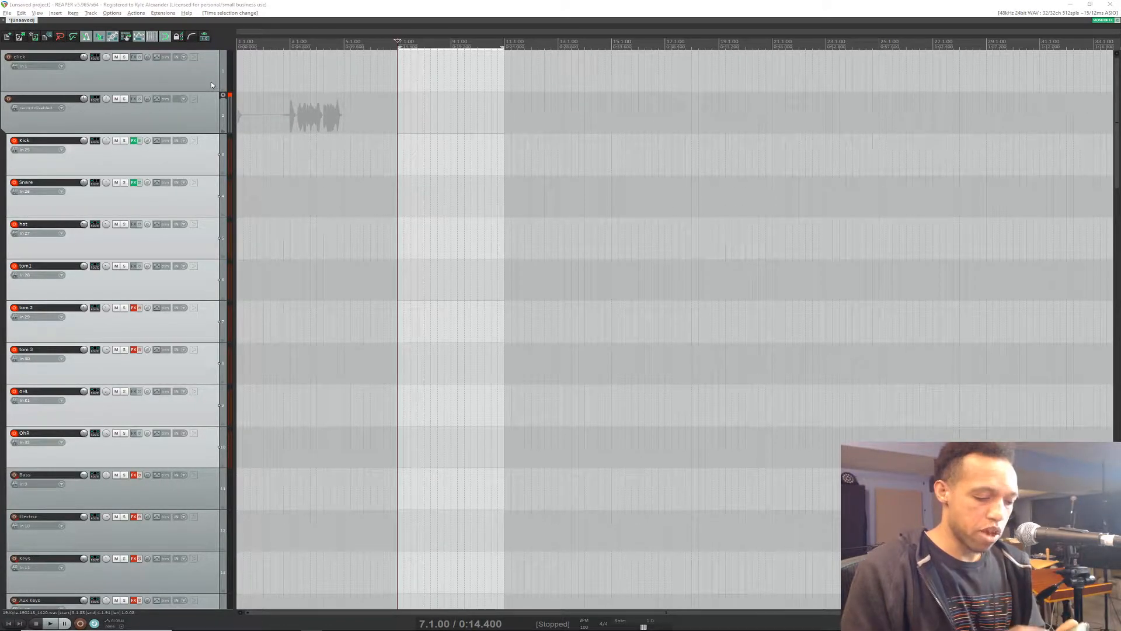
Step: Test the transport by moving the cursor to the project start, project end and time selection edges, with a short playback
key(Home)
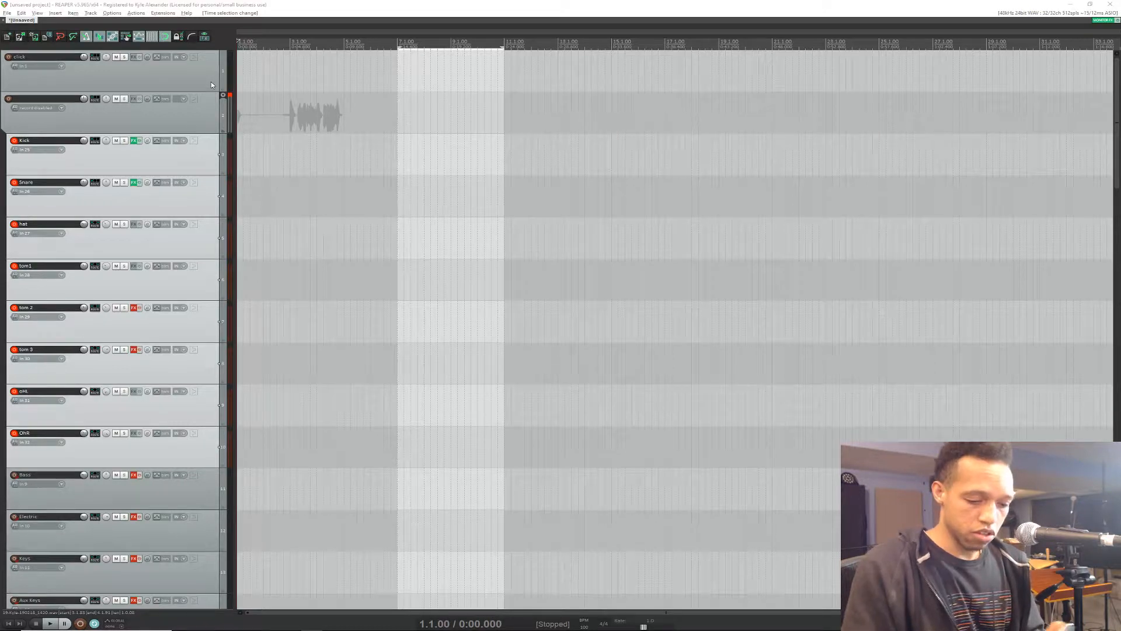
key(End)
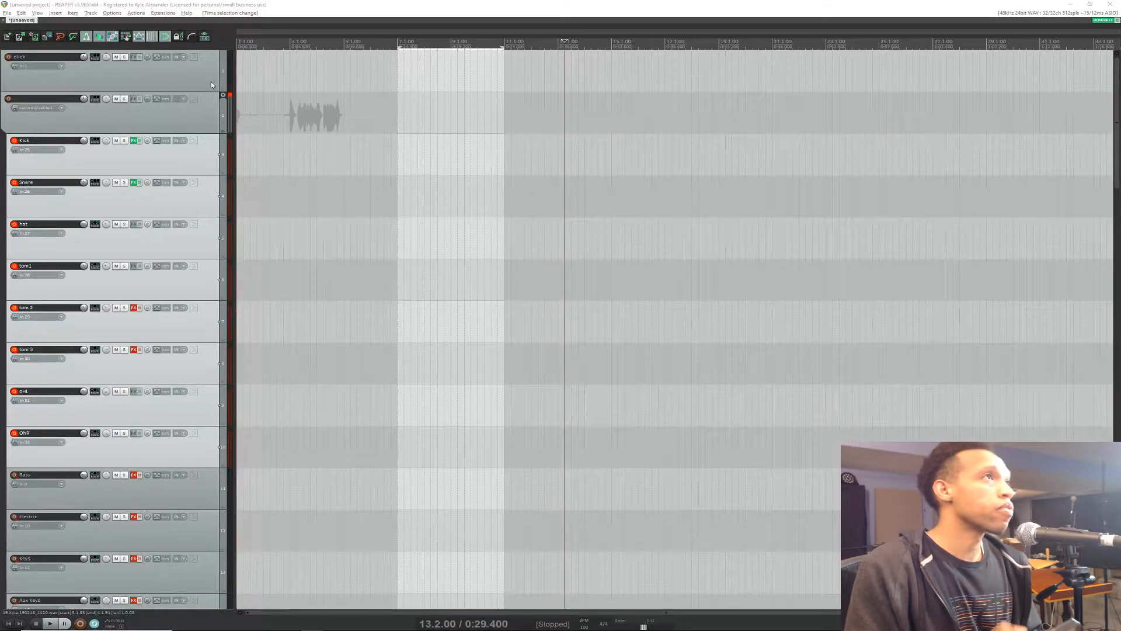
key([)
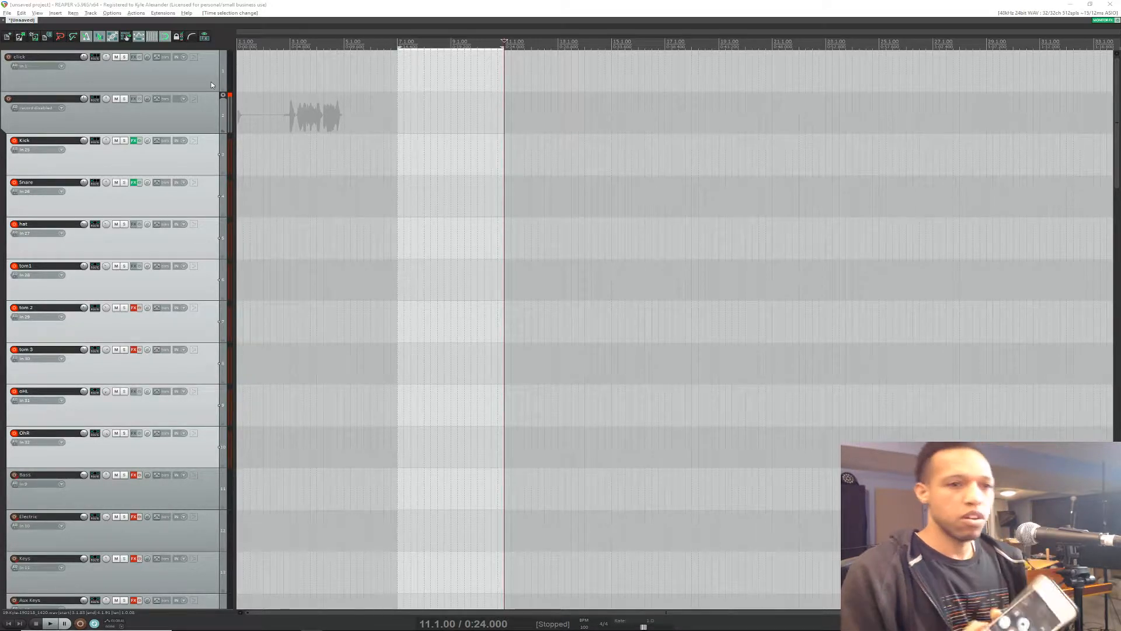
key(space)
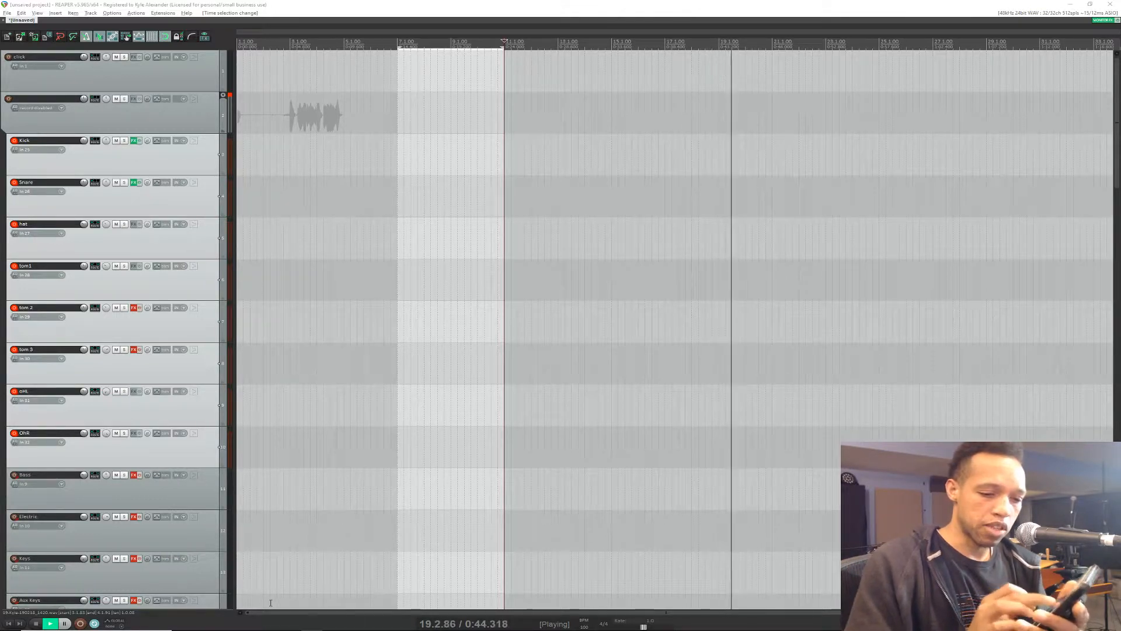
key(space)
key([)
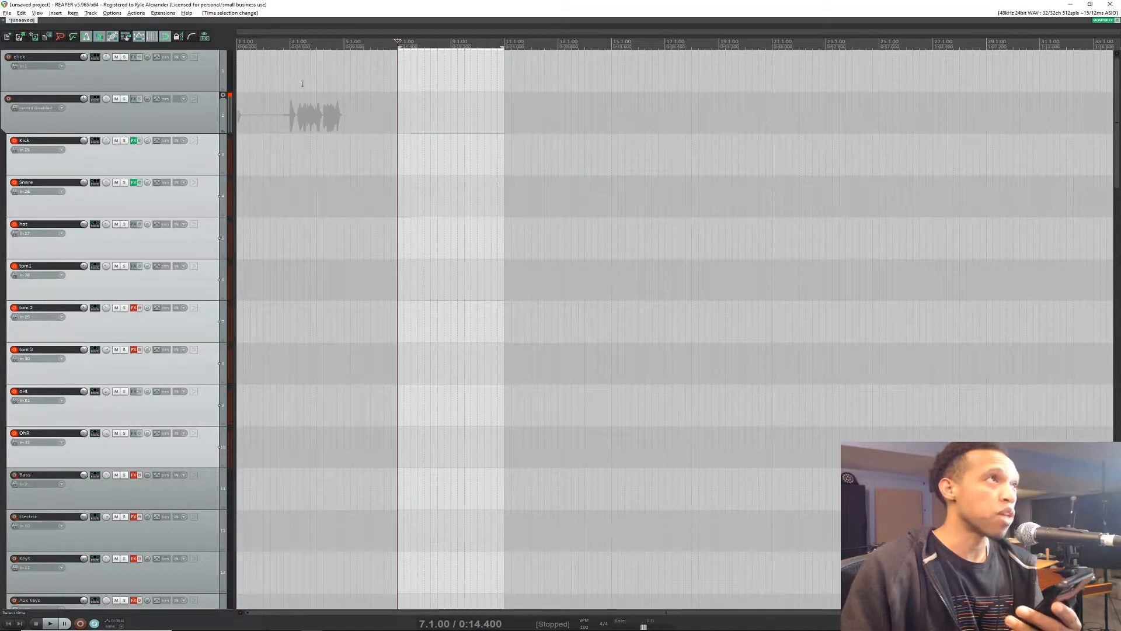
Step: Set a time selection from 3.1.00 to 5.1.00 over the vocal takes and play it back twice from 2.4.00
click(264, 76)
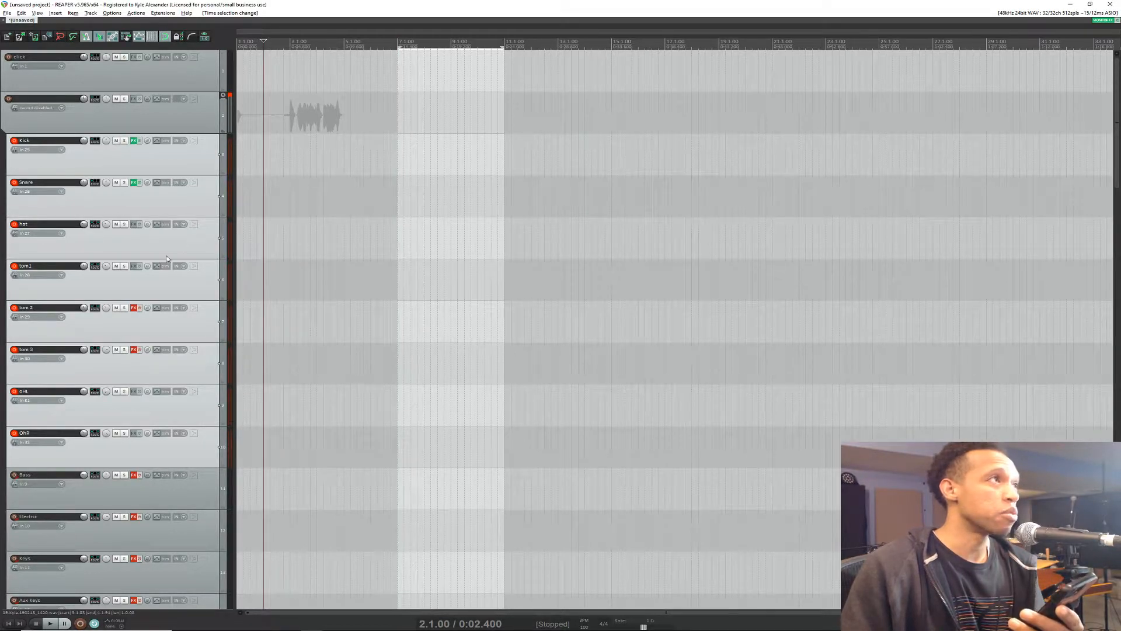
scroll(291, 93, down, 10)
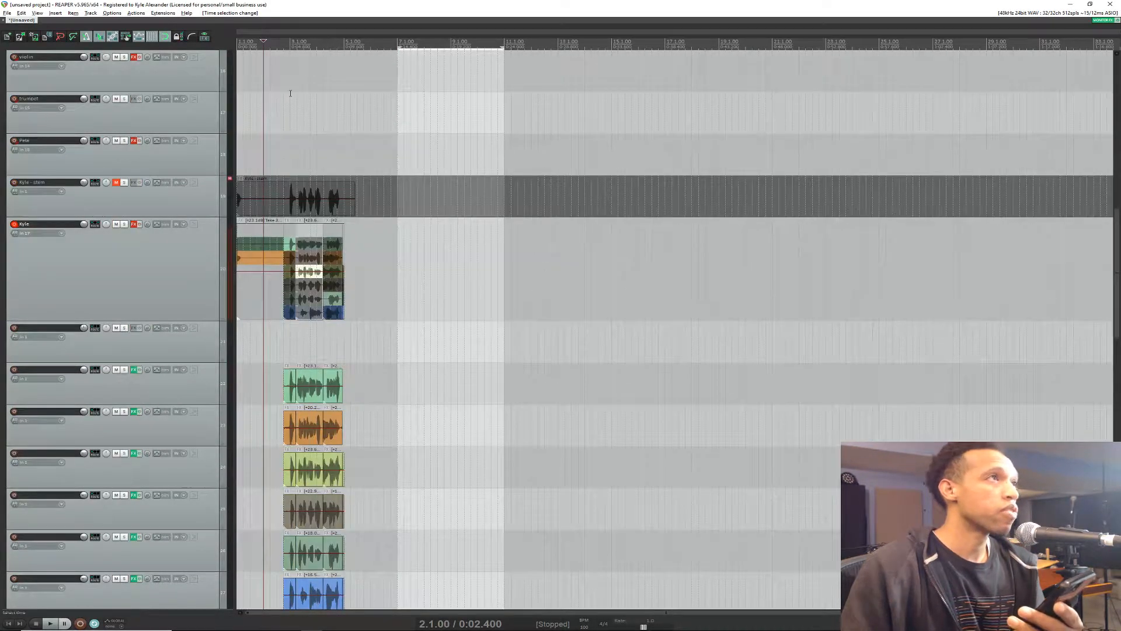
click(284, 41)
drag(290, 42, 345, 51)
key(space)
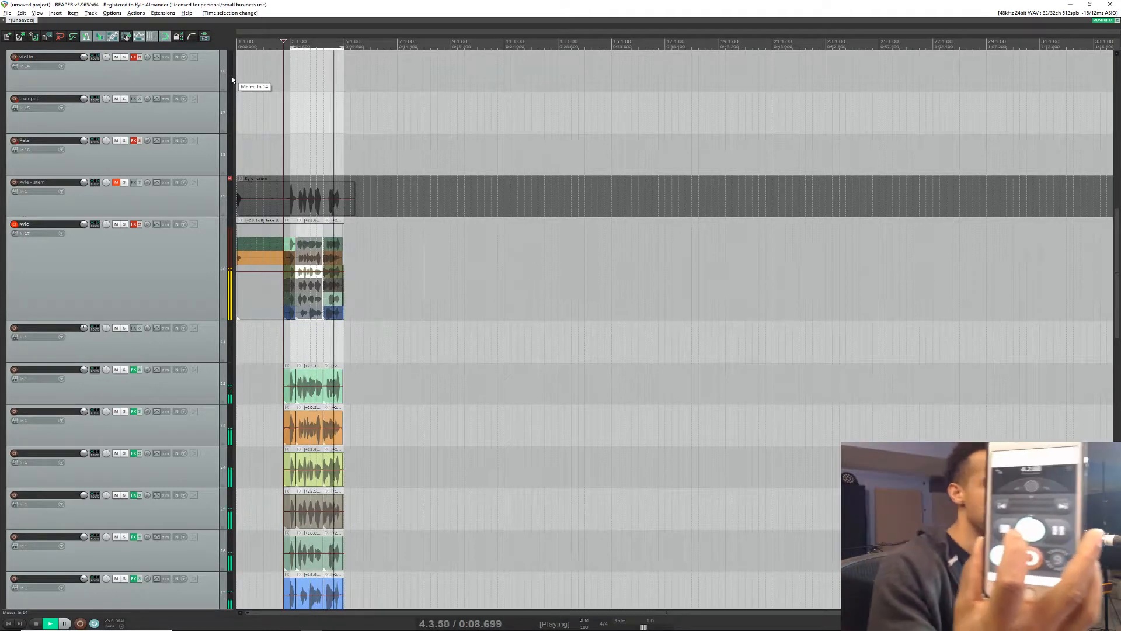
key(space)
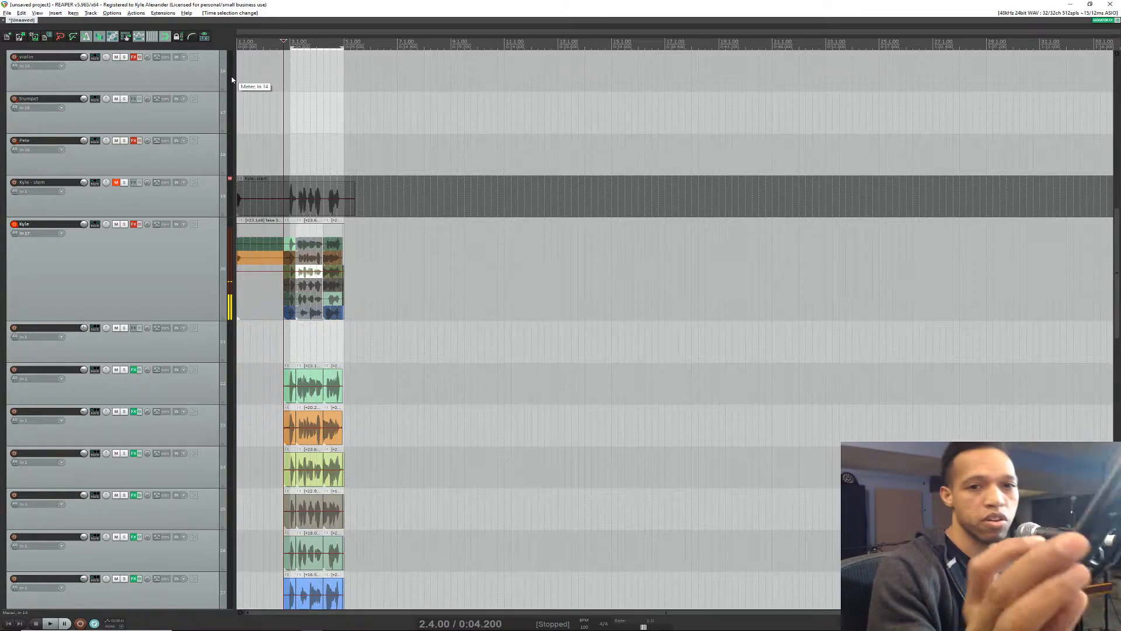
key(space)
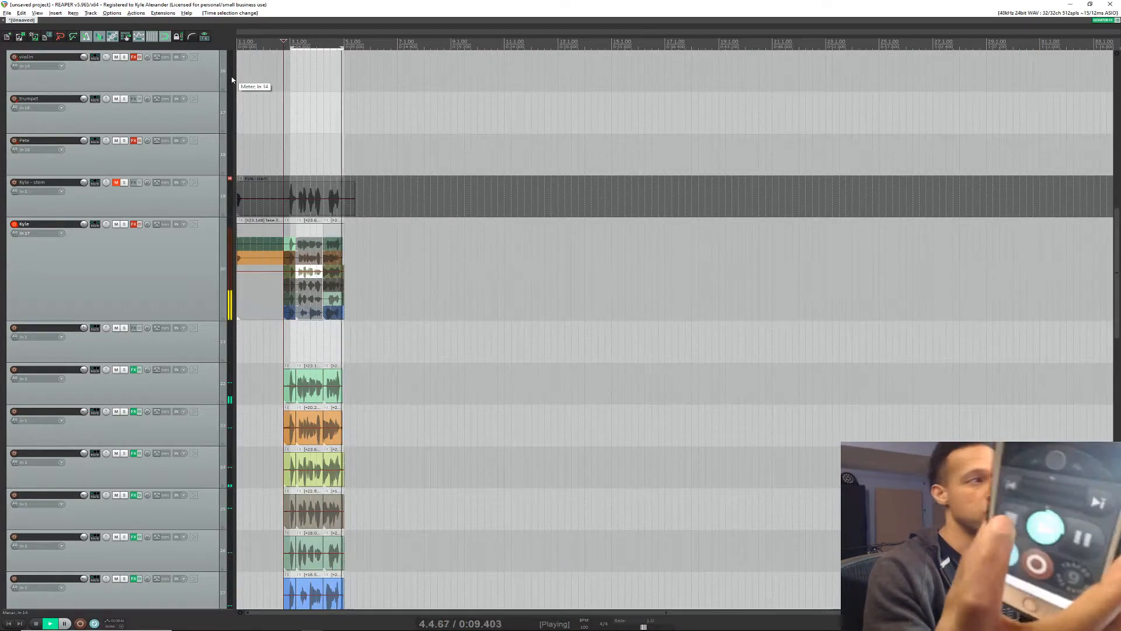
key(space)
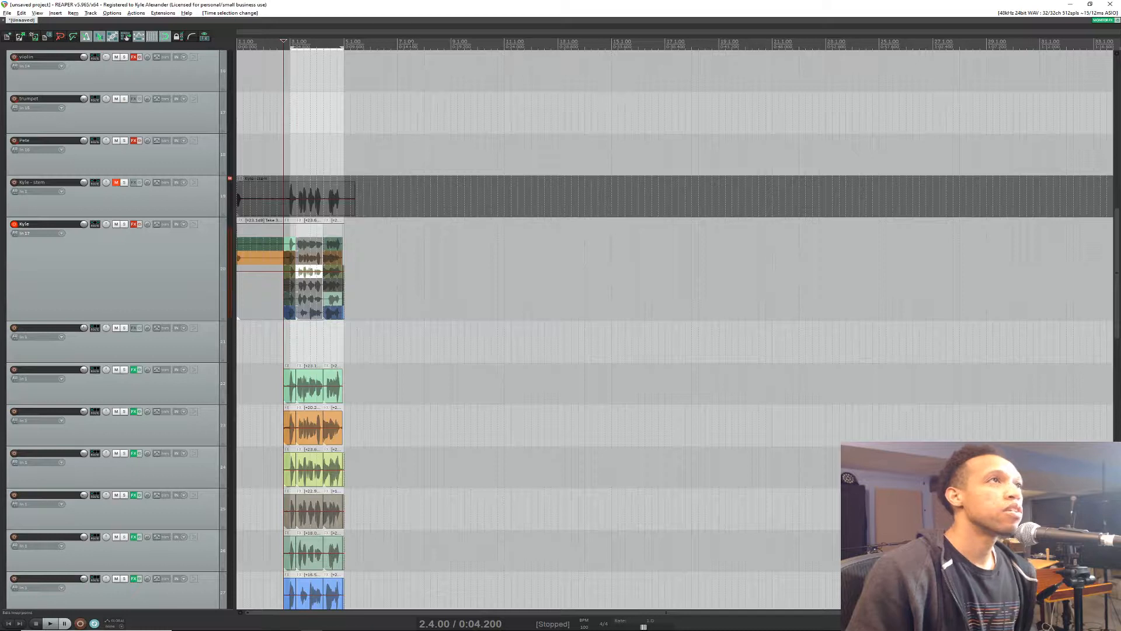
Step: Set the time selection back to 7.1.00 through 11.1.00 and start loop recording the armed drum tracks from its start
click(404, 44)
drag(398, 44, 503, 44)
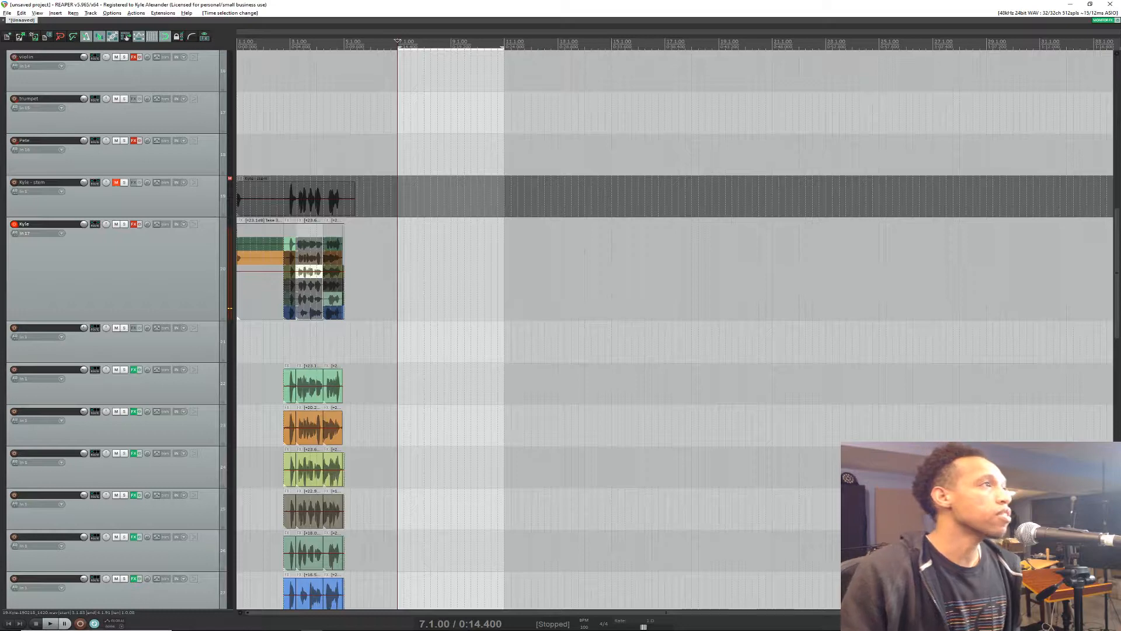
scroll(133, 268, up, 10)
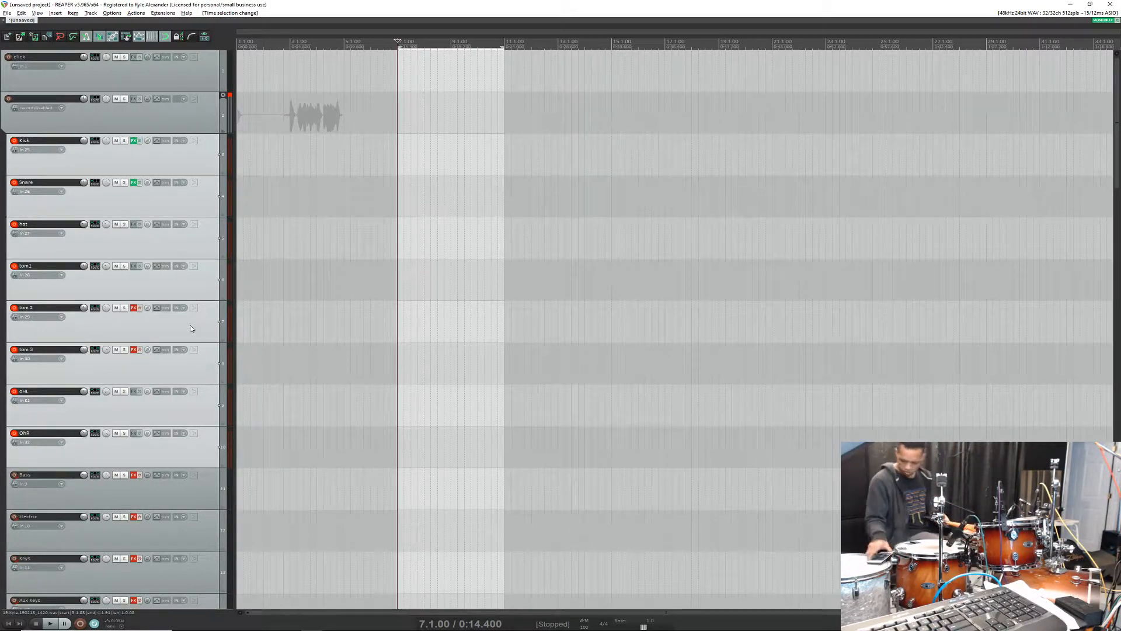
key(ctrl+r)
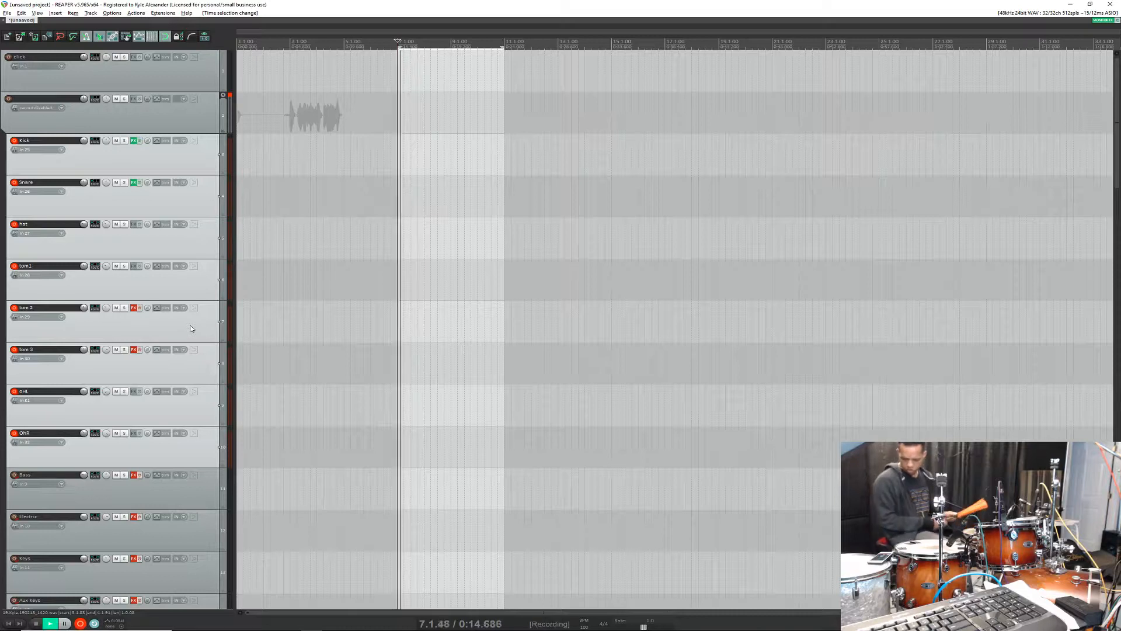
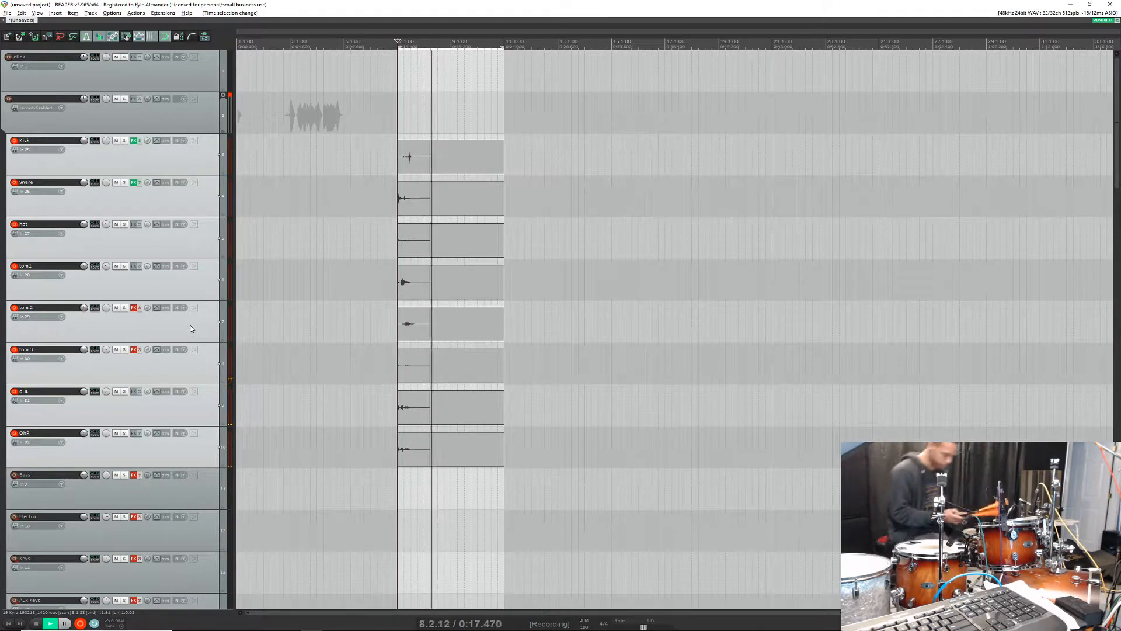
Step: Stop the loop recording and group all the newly recorded items from 7.1.00 to 11.1.00
key(space)
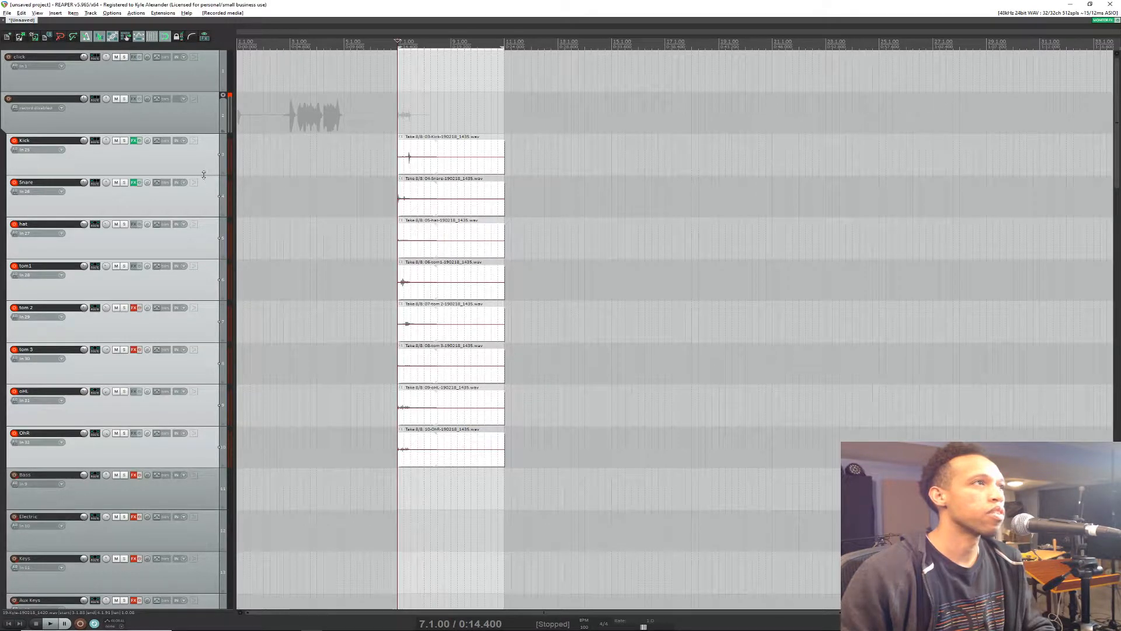
mouse_move(203, 174)
mouse_down()
mouse_move(214, 282)
mouse_move(204, 173)
mouse_up()
key(ctrl+g)
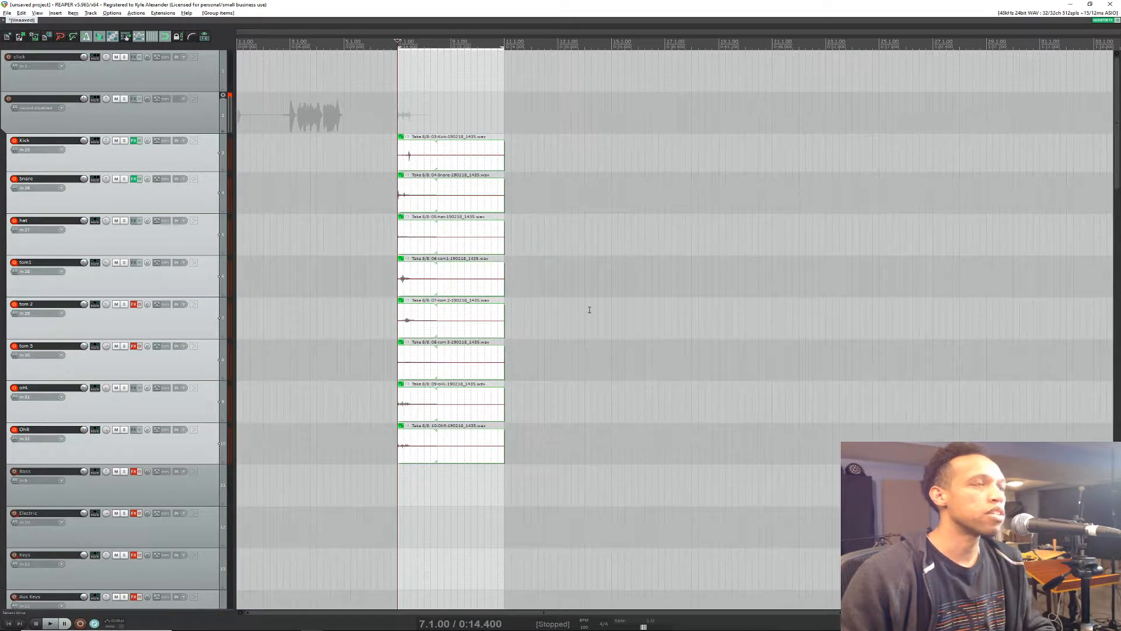
scroll(251, 433, down, 10)
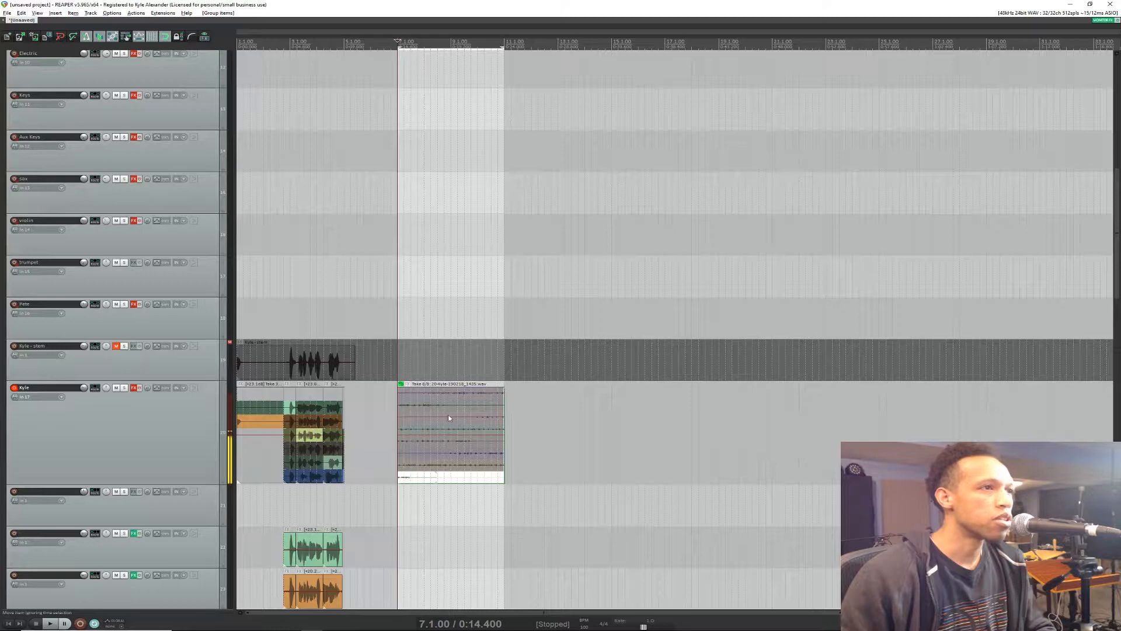
scroll(166, 297, up, 10)
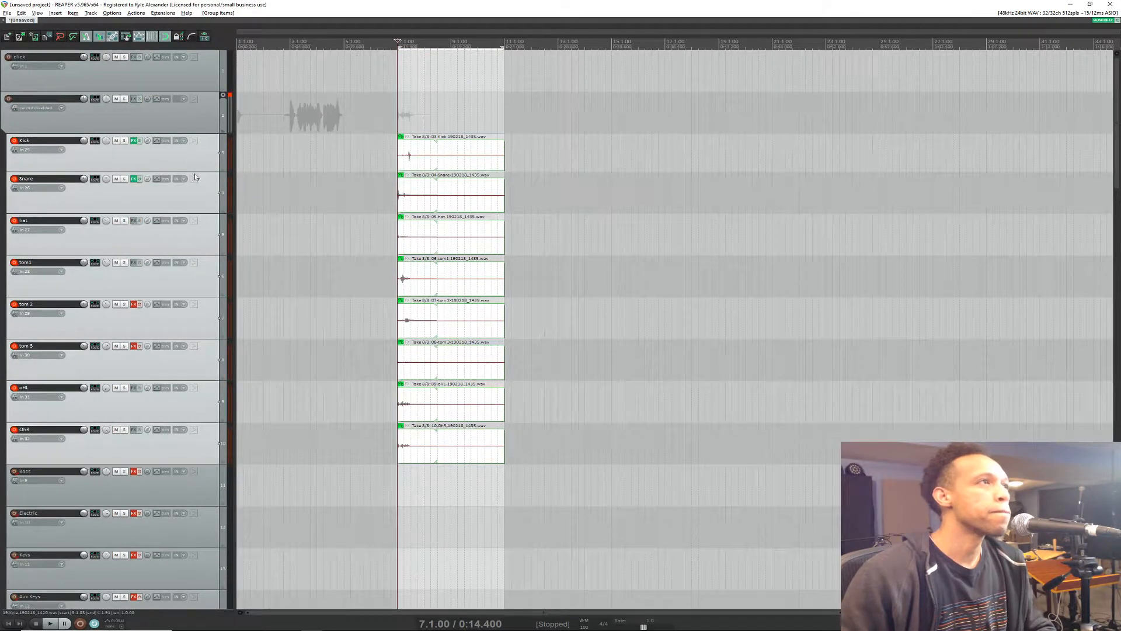
Step: Read the live-stream chat in the web browser and return to the REAPER project
click(205, 176)
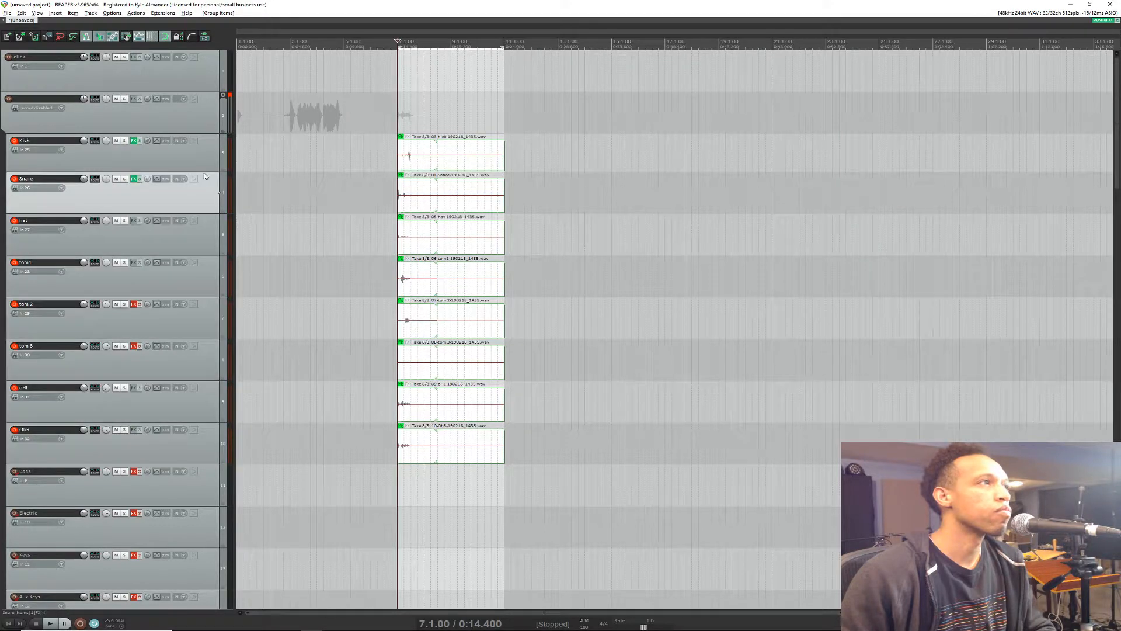
key(alt+Tab)
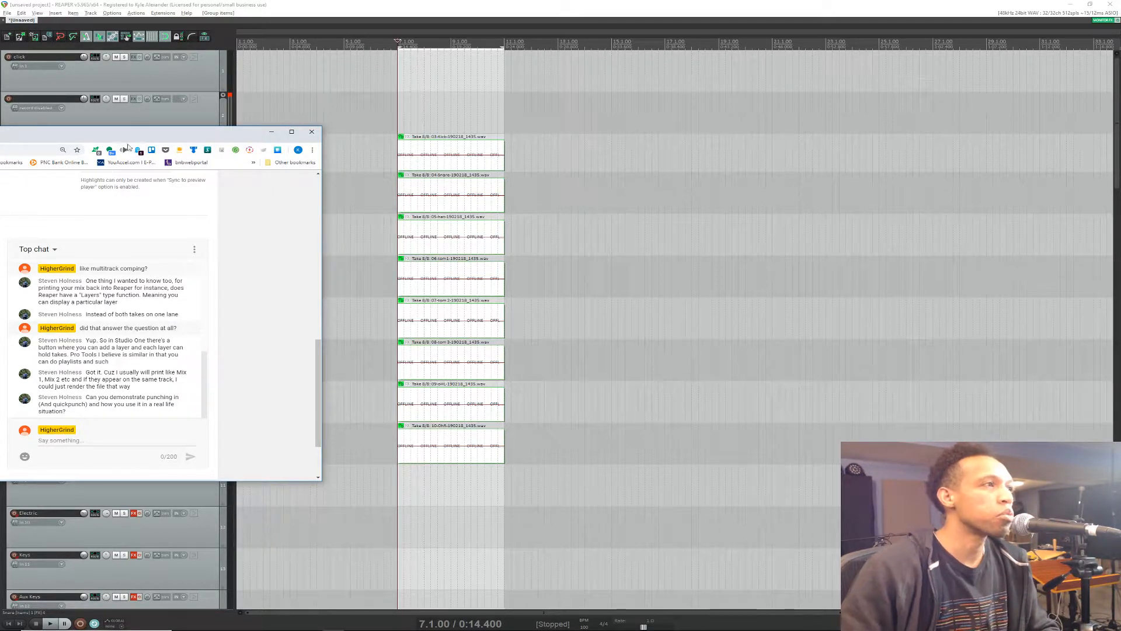
click(399, 15)
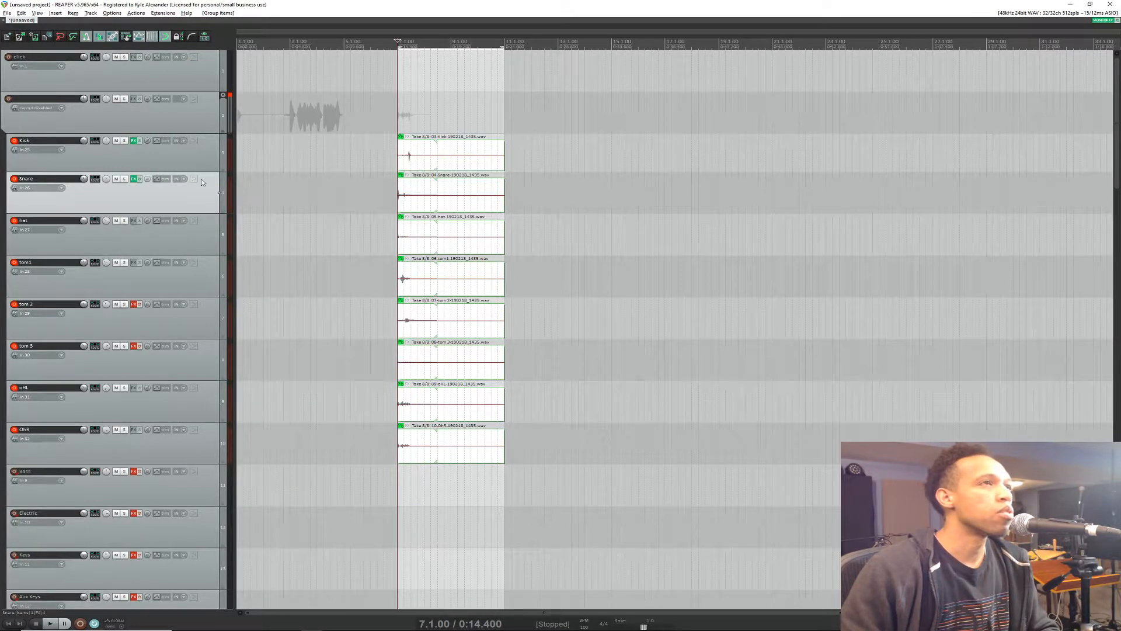
Step: Increase the height of the tracks until the stacked take lanes show on the drum items
drag(199, 171, 210, 257)
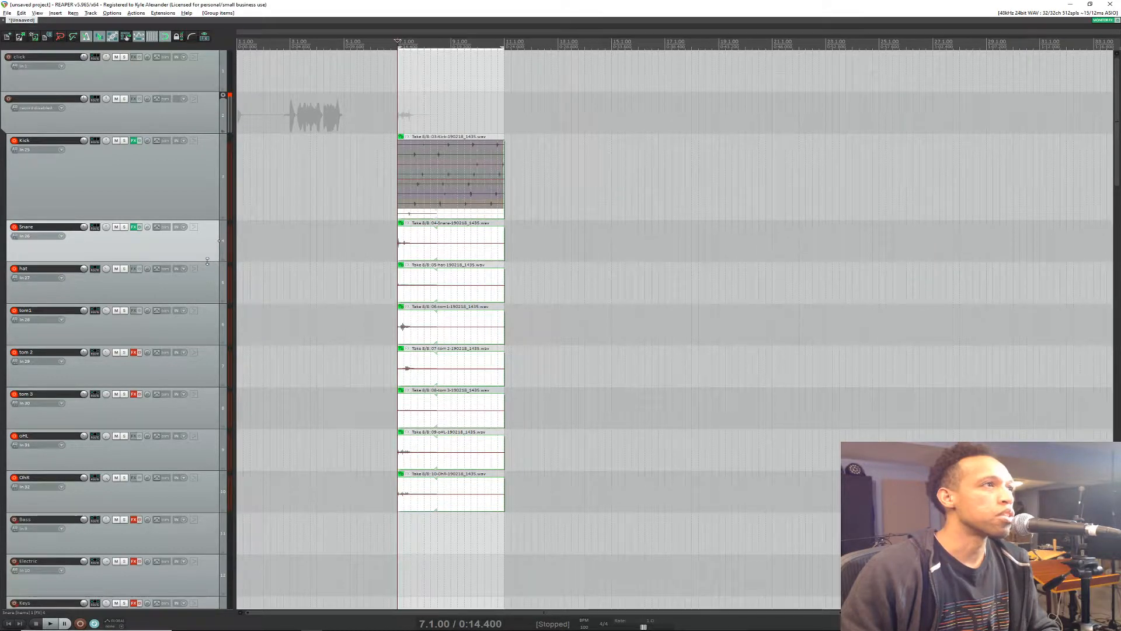
scroll(197, 257, up, 3)
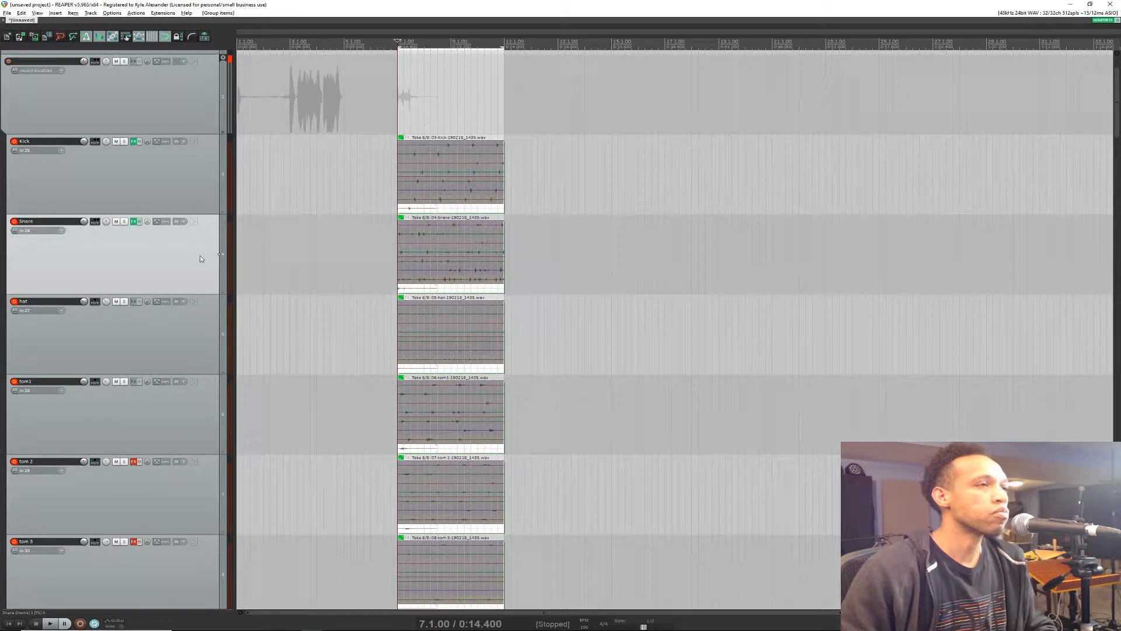
scroll(190, 290, down, 3)
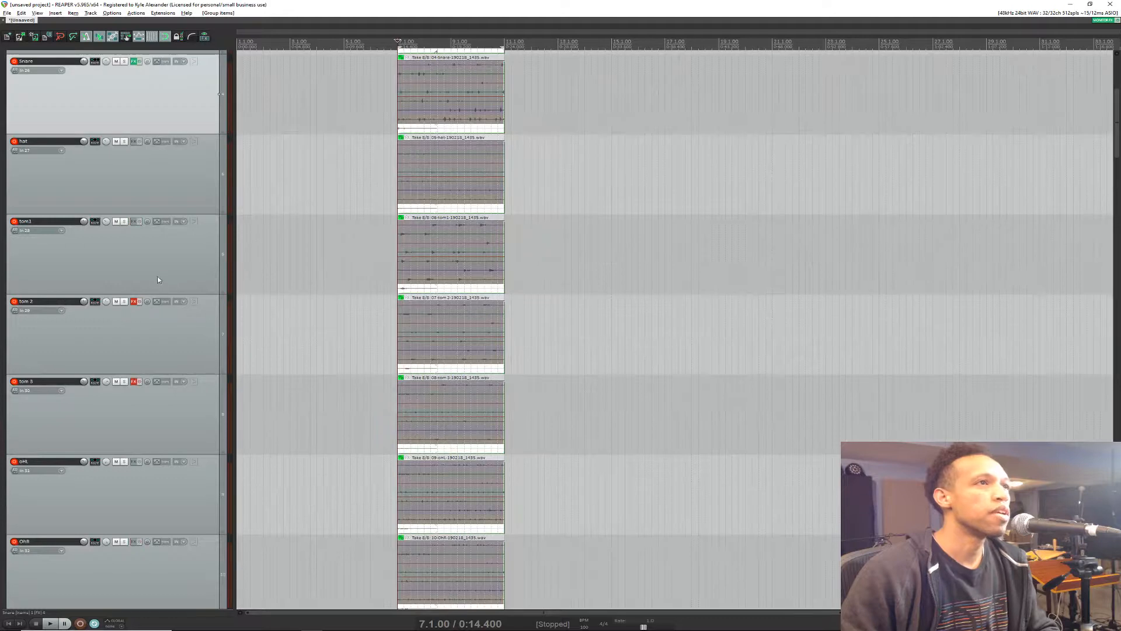
Step: Switch the grouped drum items through takes 7, 6, 5, 4 and 3 using the tom 1 item, finishing on take 5
click(415, 279)
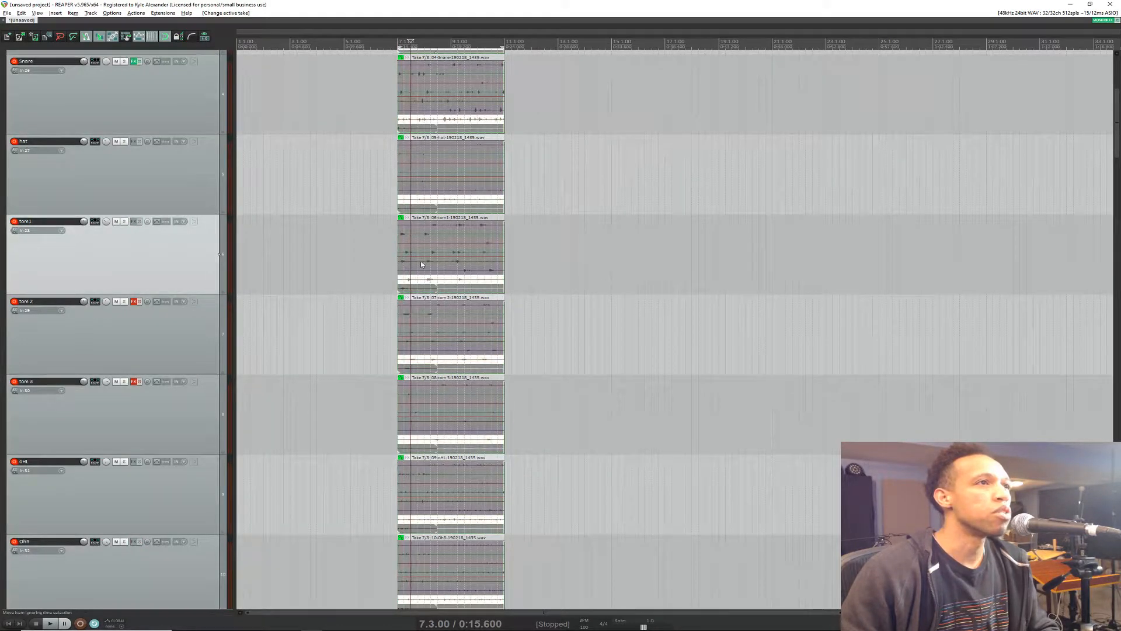
click(420, 271)
click(420, 262)
click(421, 252)
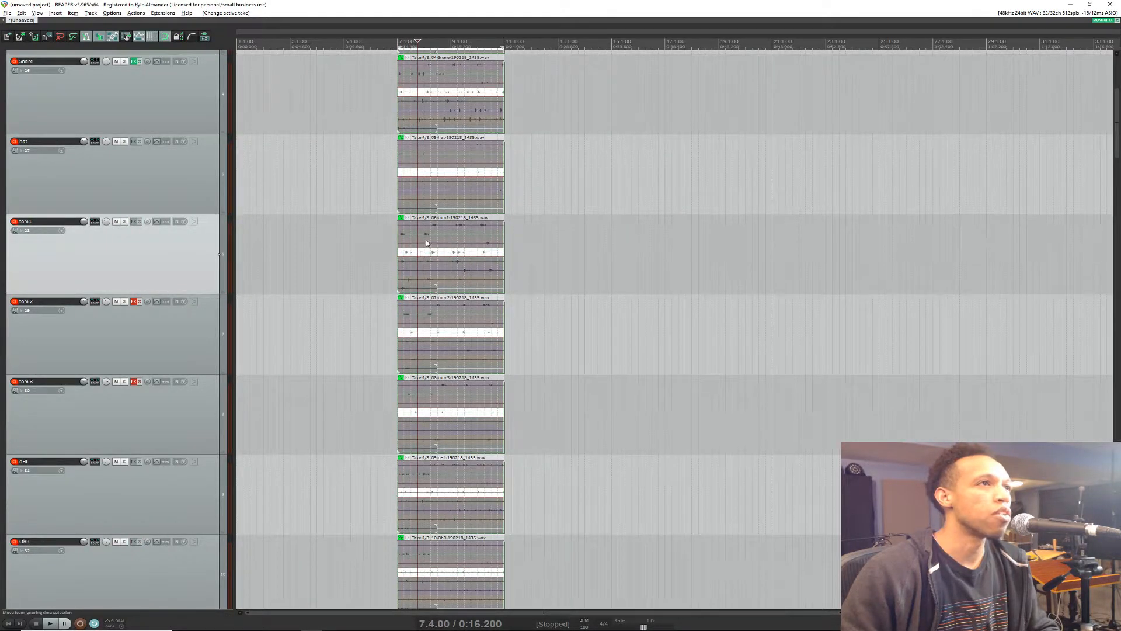
click(426, 243)
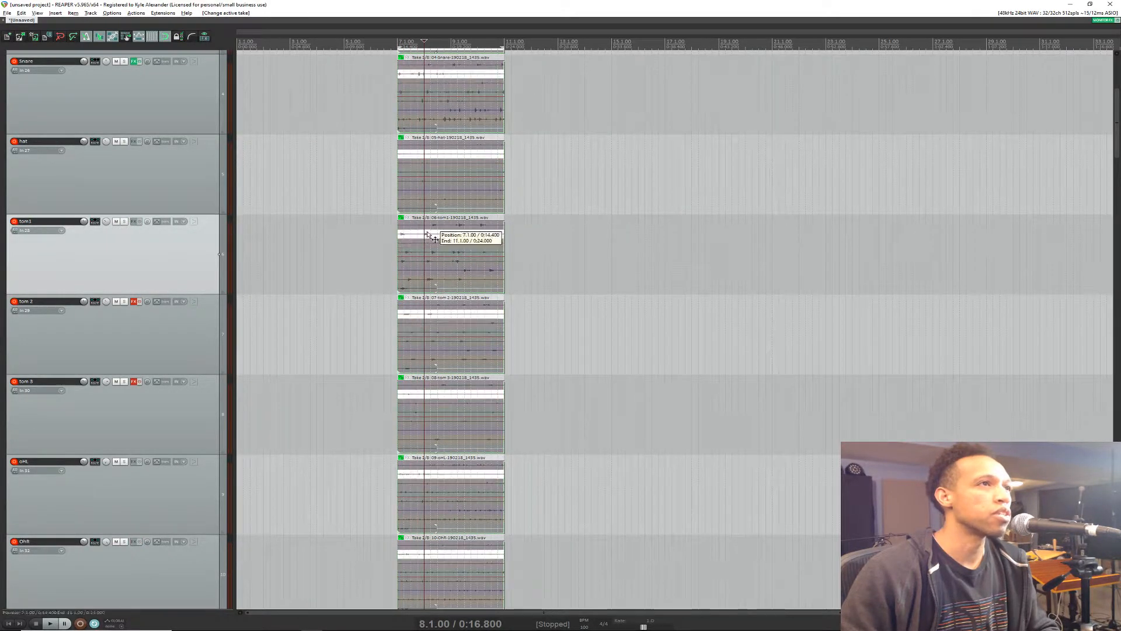
click(418, 262)
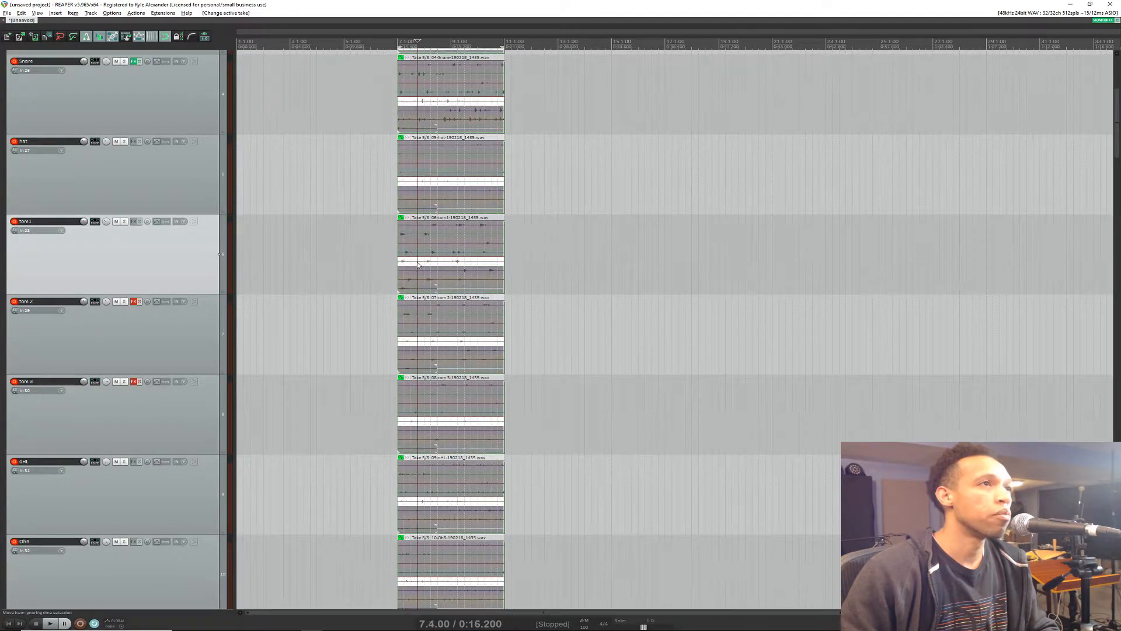
click(421, 252)
click(422, 243)
click(415, 263)
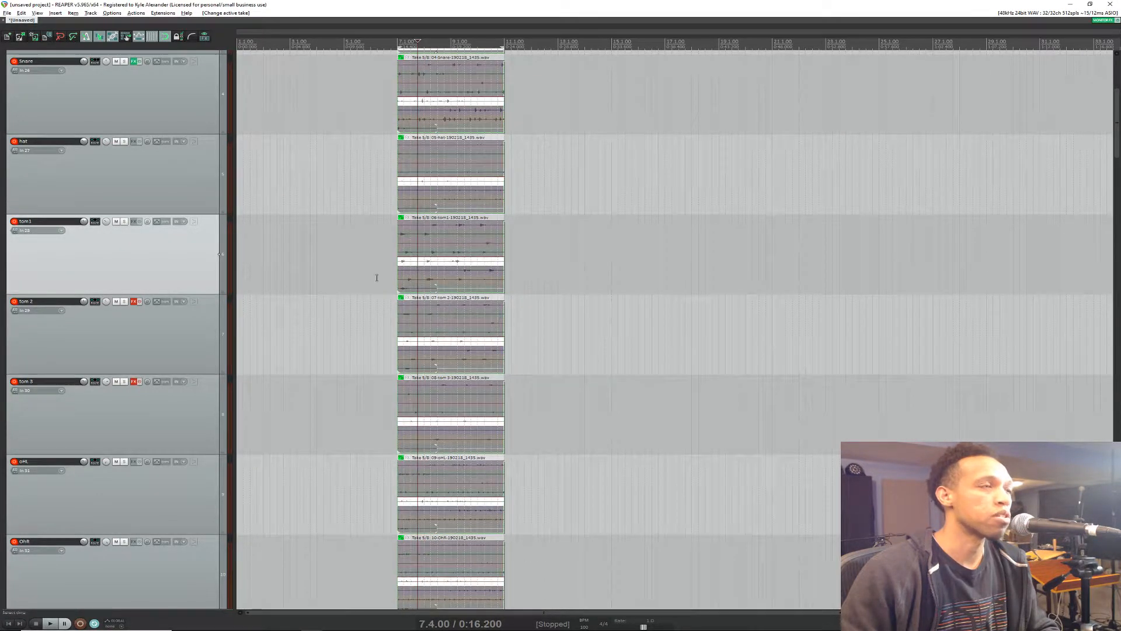
Step: Switch the whole group to take 3 from the vocal track's item, and to take 6 from the hat track's item
scroll(175, 382, down, 10)
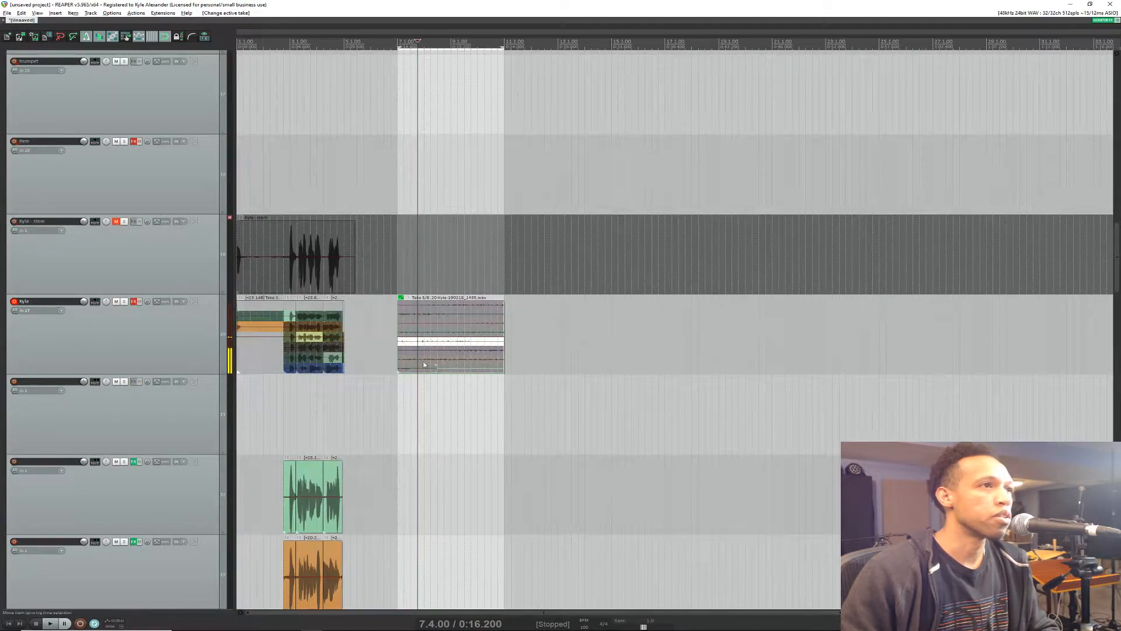
click(424, 322)
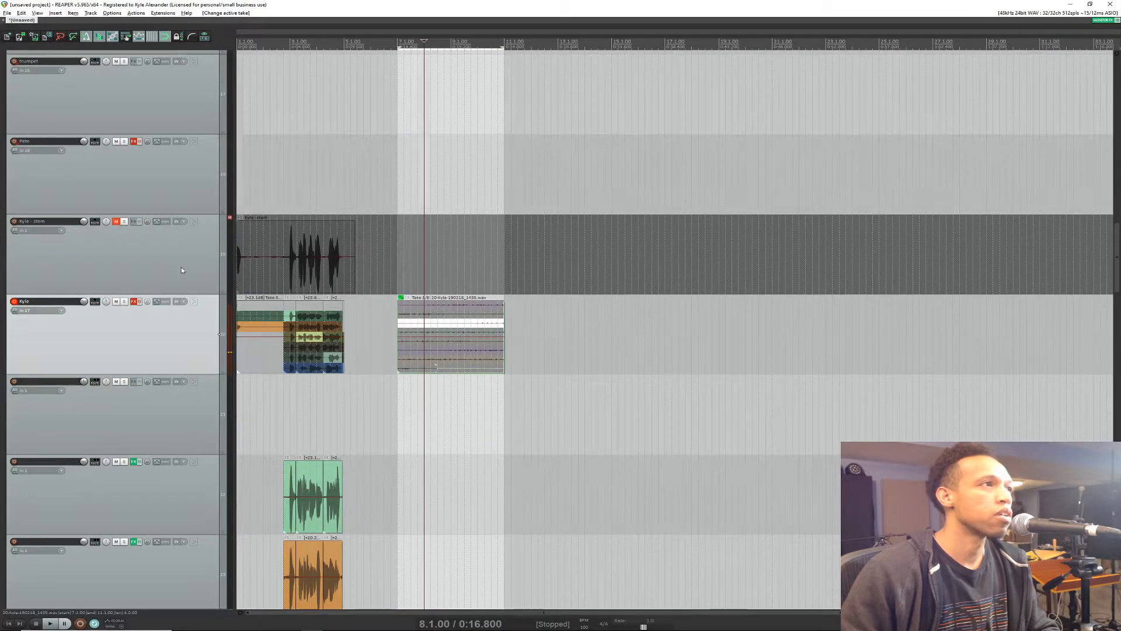
scroll(184, 277, up, 10)
click(445, 193)
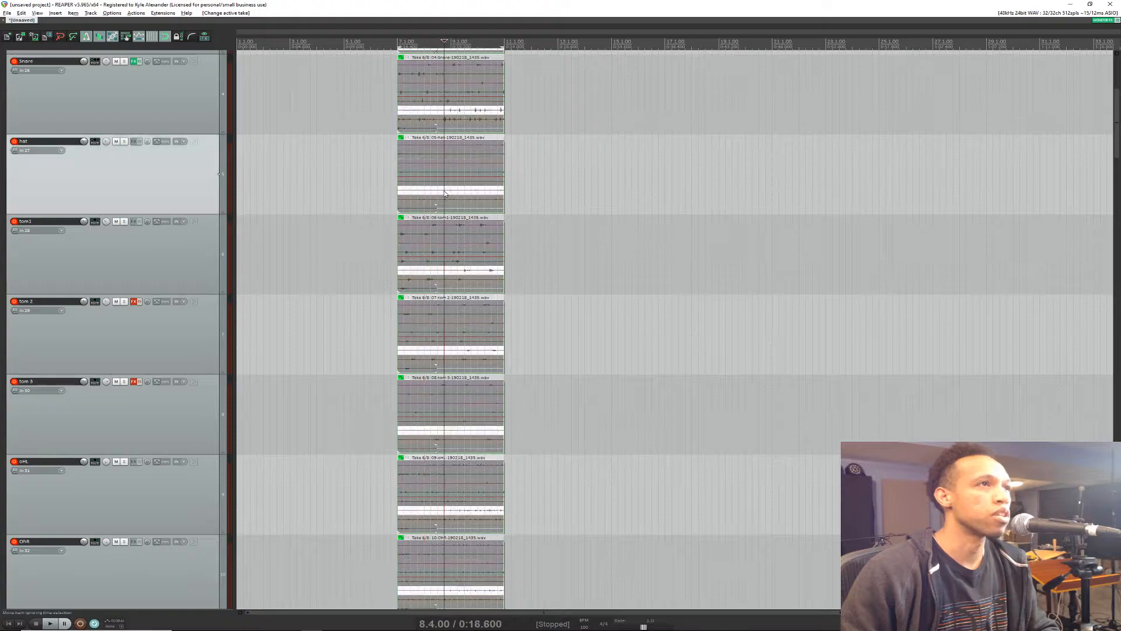
Step: Audition the active drum take with two short playbacks from 7.3.00
scroll(170, 257, up, 3)
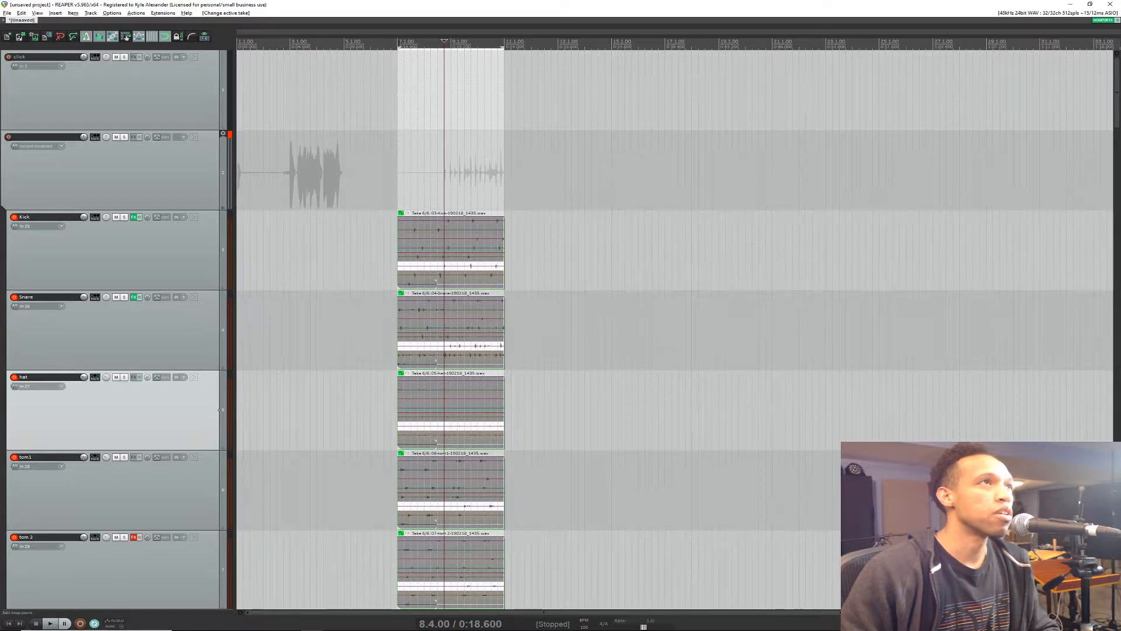
click(410, 44)
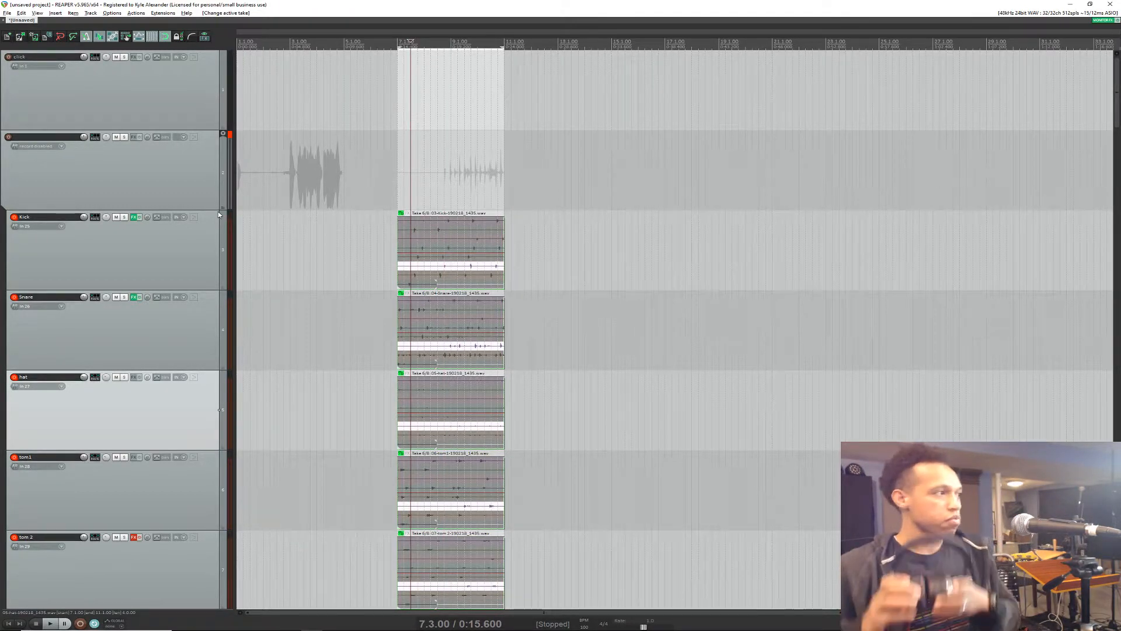
key(space)
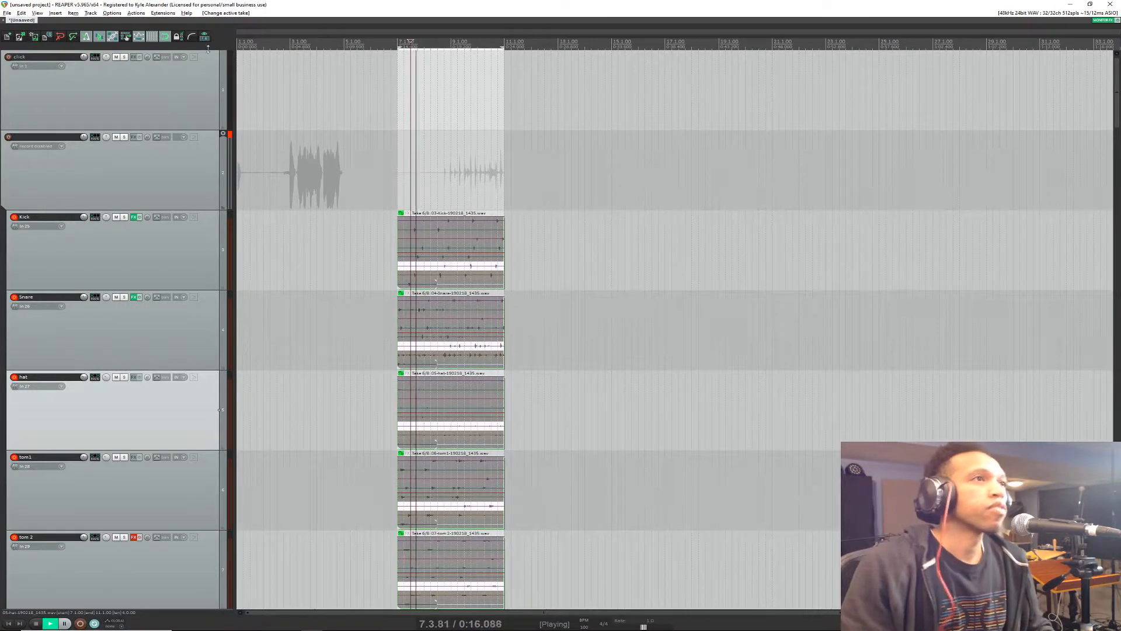
key(space)
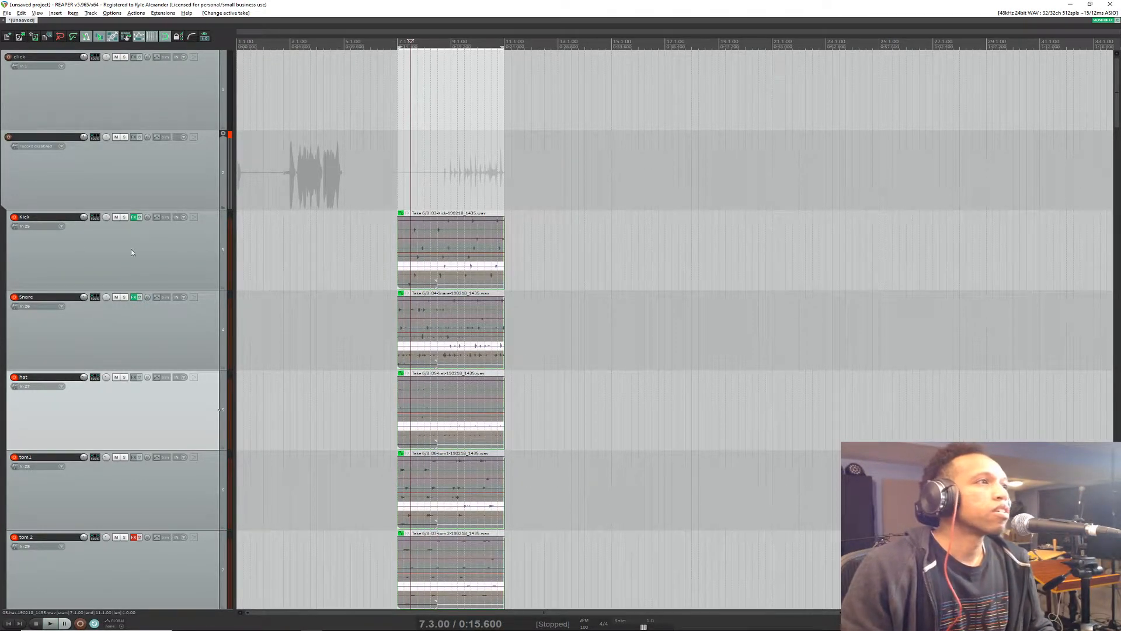
key(space)
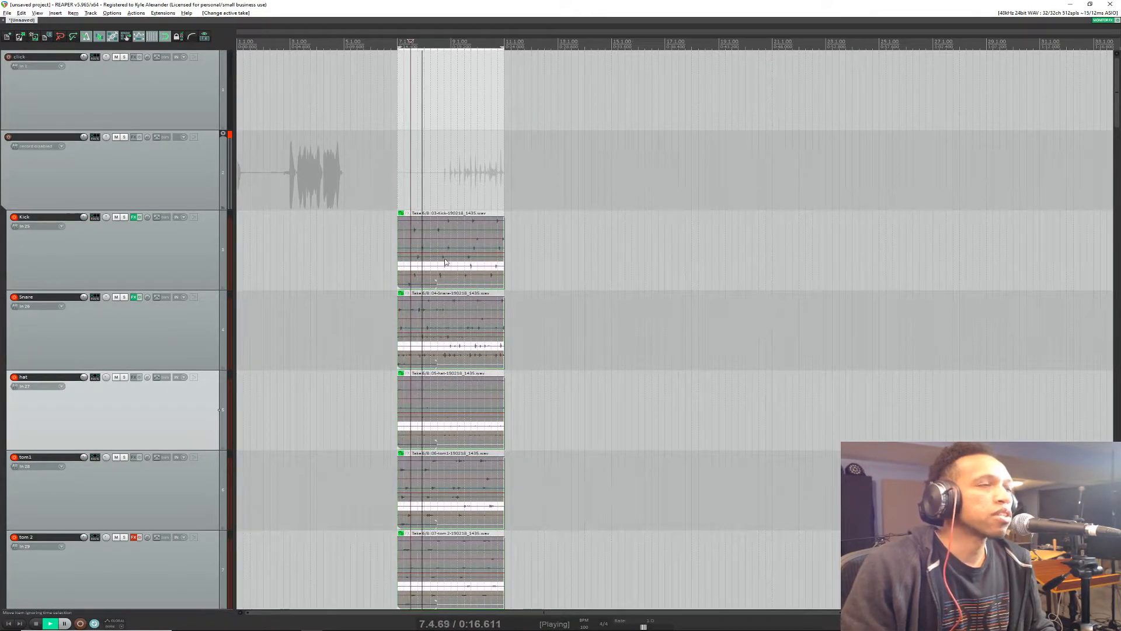
key(space)
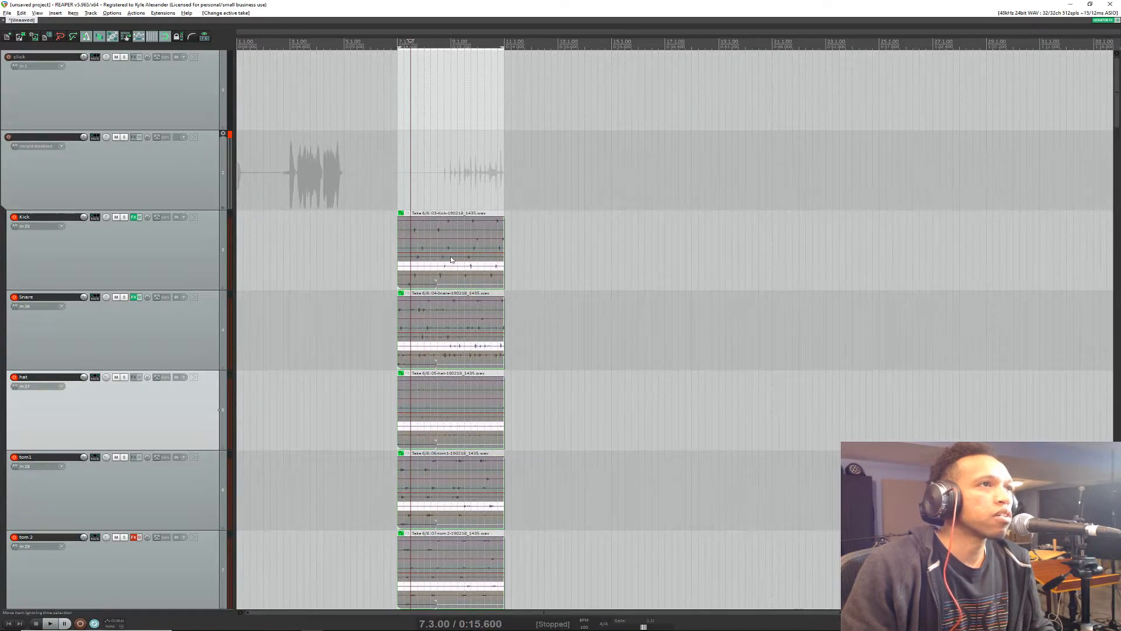
Step: Make take 5 active on the grouped drum items and split them all at 9.2.00
click(465, 258)
click(457, 259)
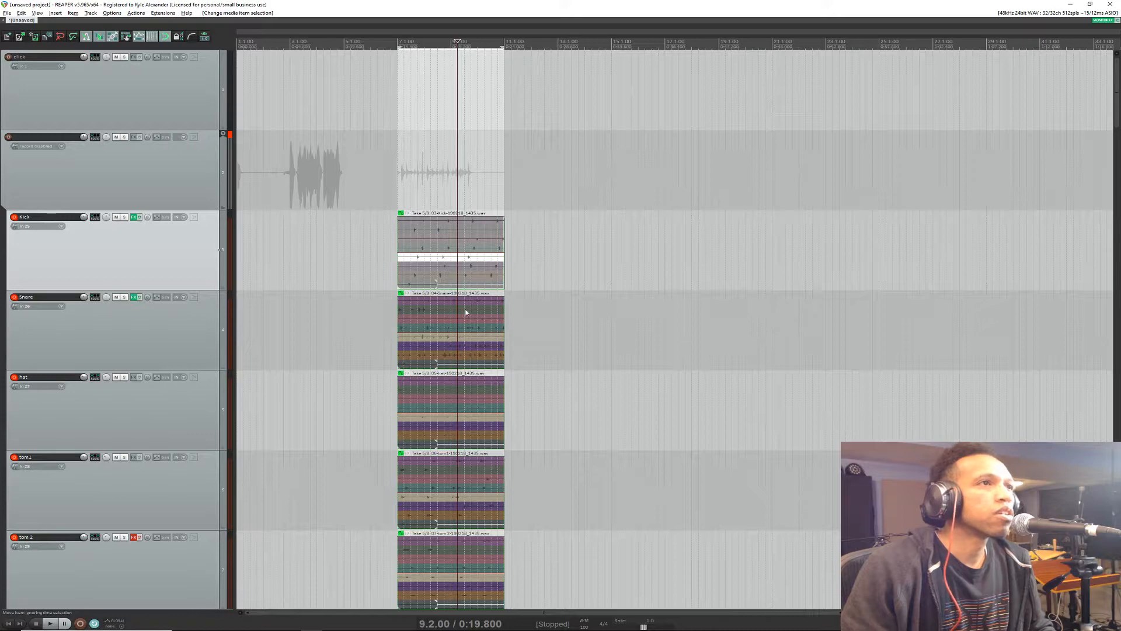
key(s)
scroll(147, 495, down, 10)
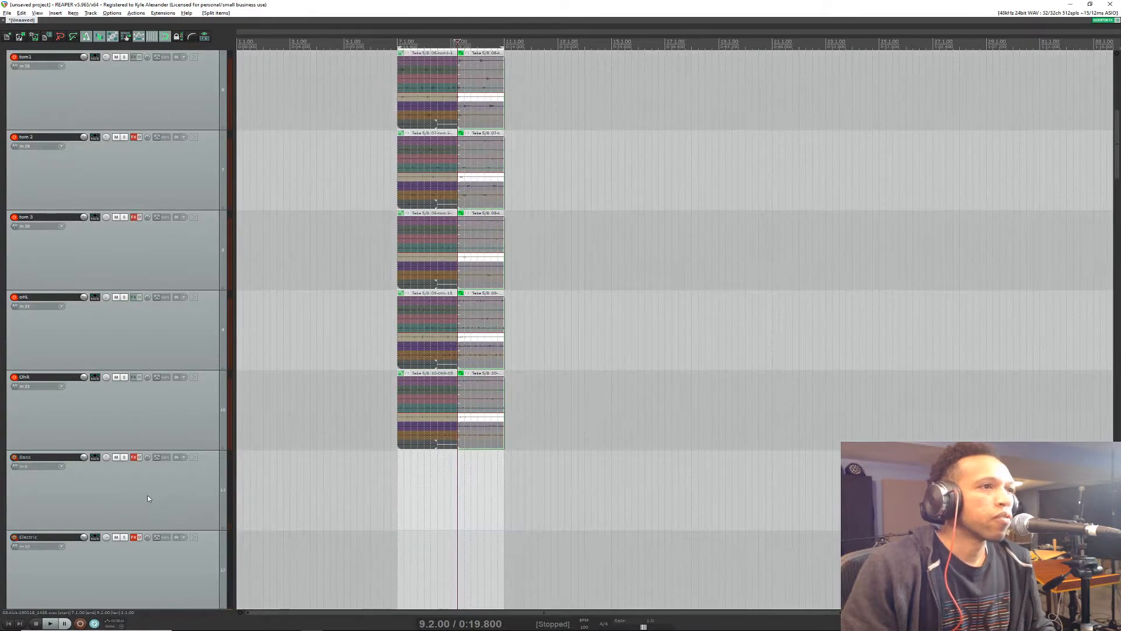
scroll(152, 484, up, 10)
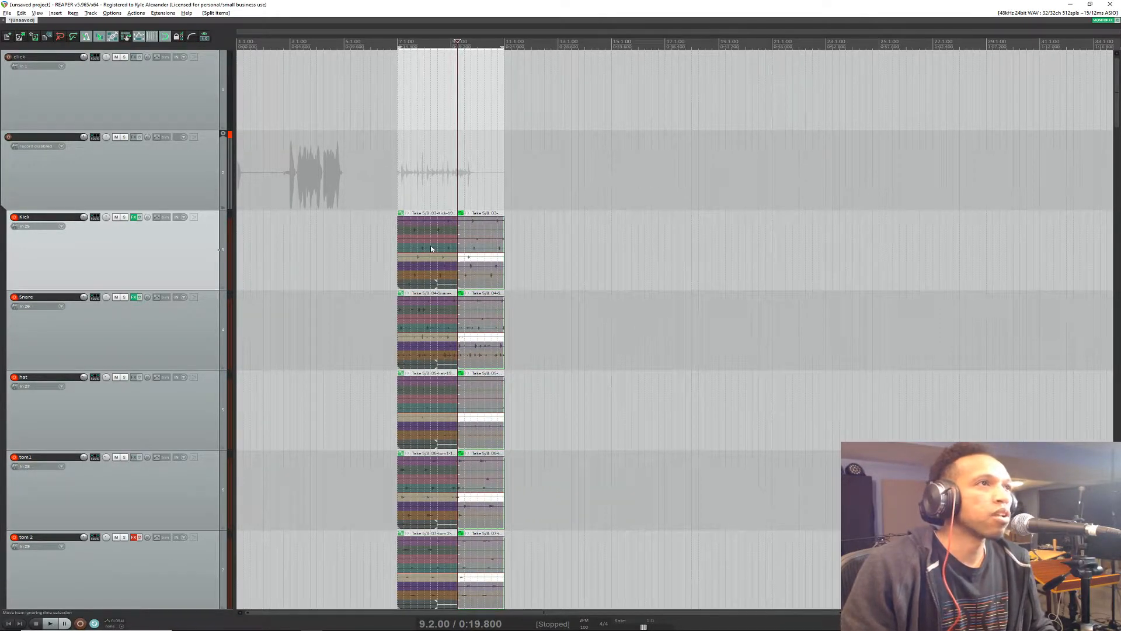
Step: Try to split the kick item again at 8.1.00, and undo that extra split
key(s)
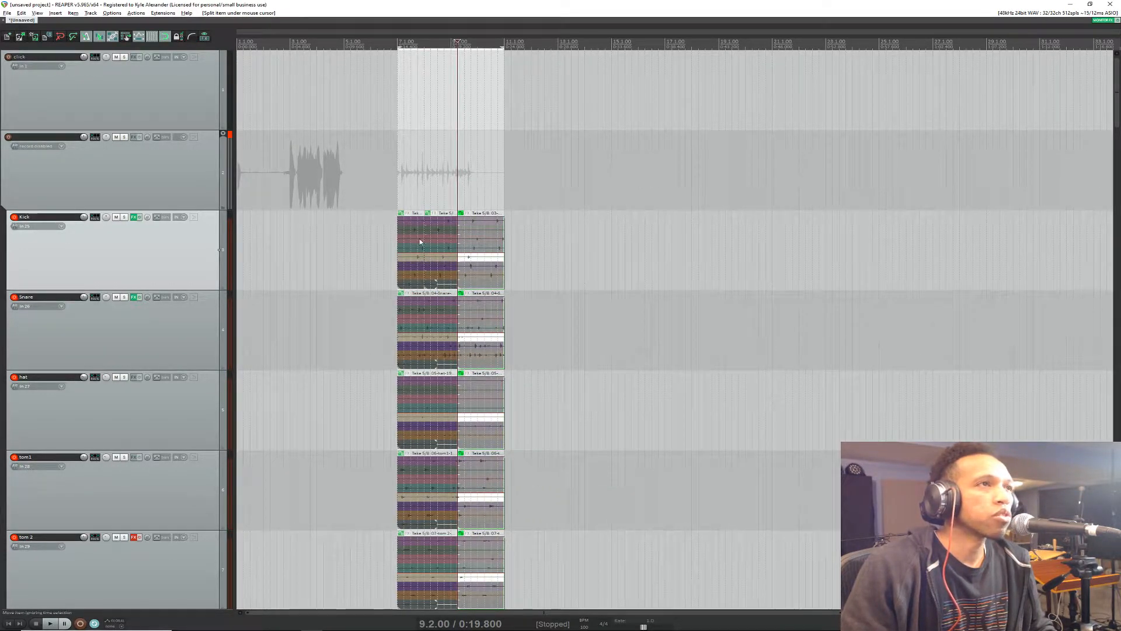
scroll(420, 241, up, 8)
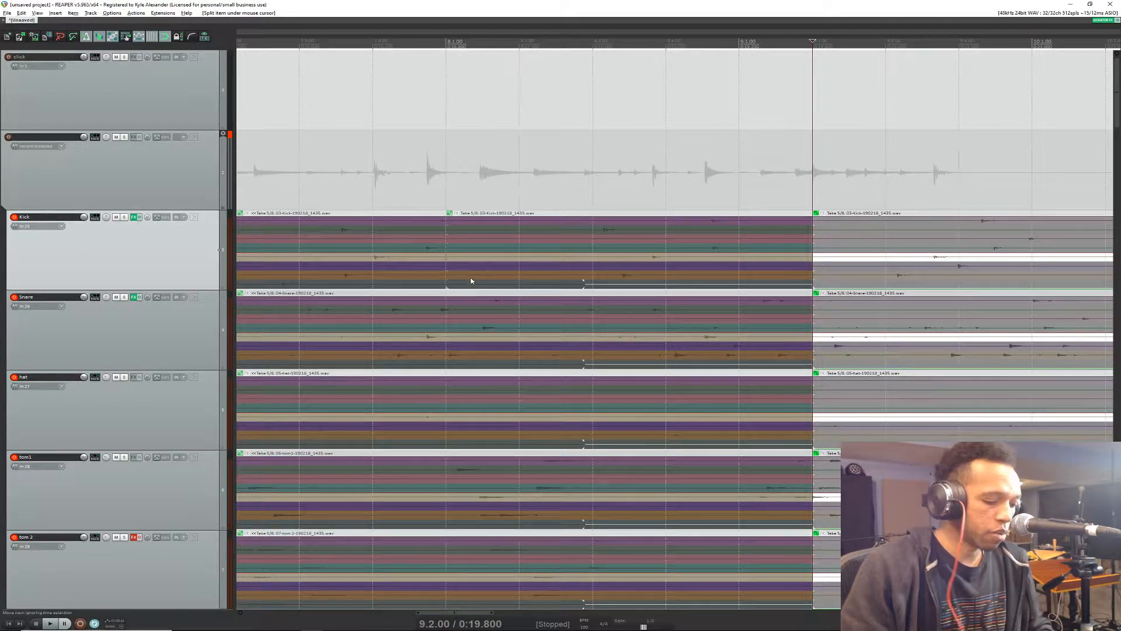
key(ctrl+z)
scroll(683, 345, down, 5)
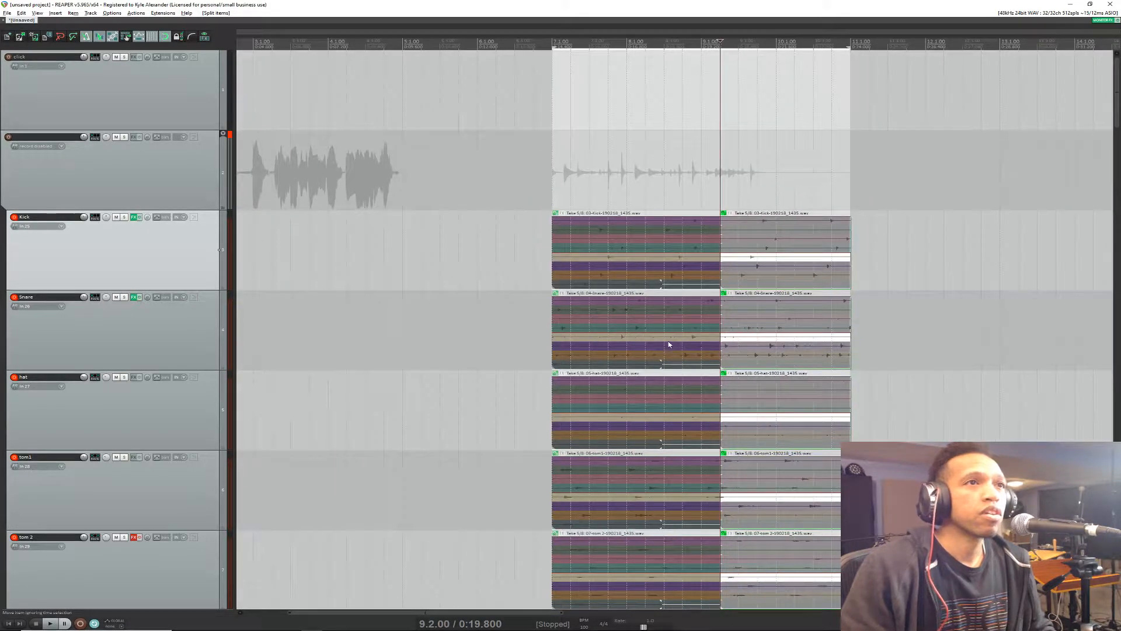
scroll(677, 339, down, 3)
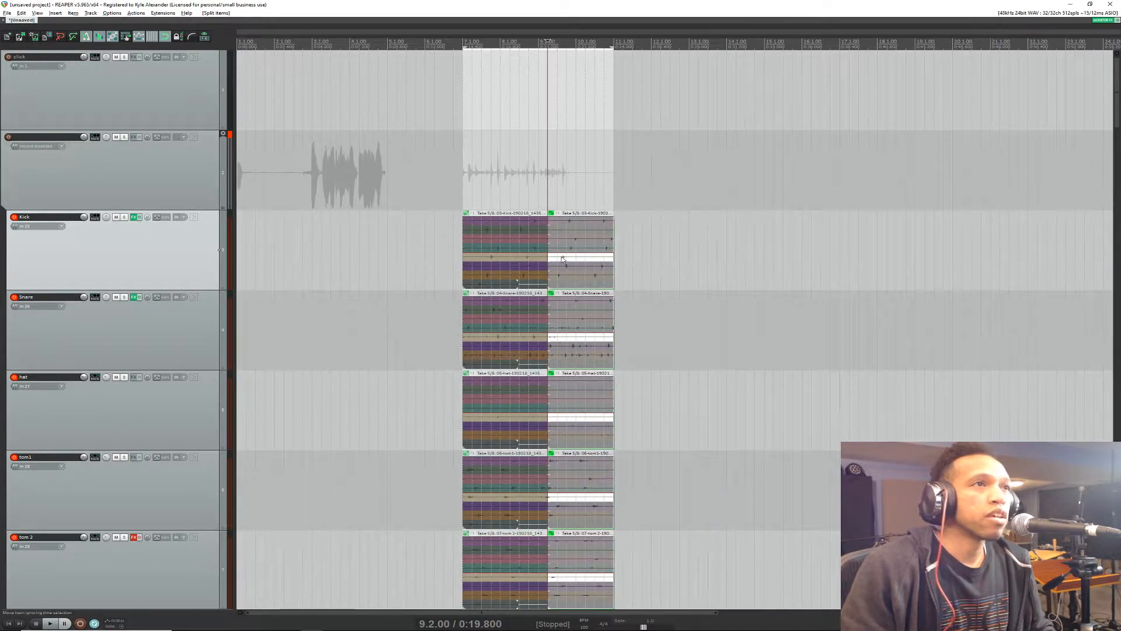
Step: Comp the drums with take 4 before the split and take 6 after it, auditioning playback from 7.2.00 between the two choices
click(523, 250)
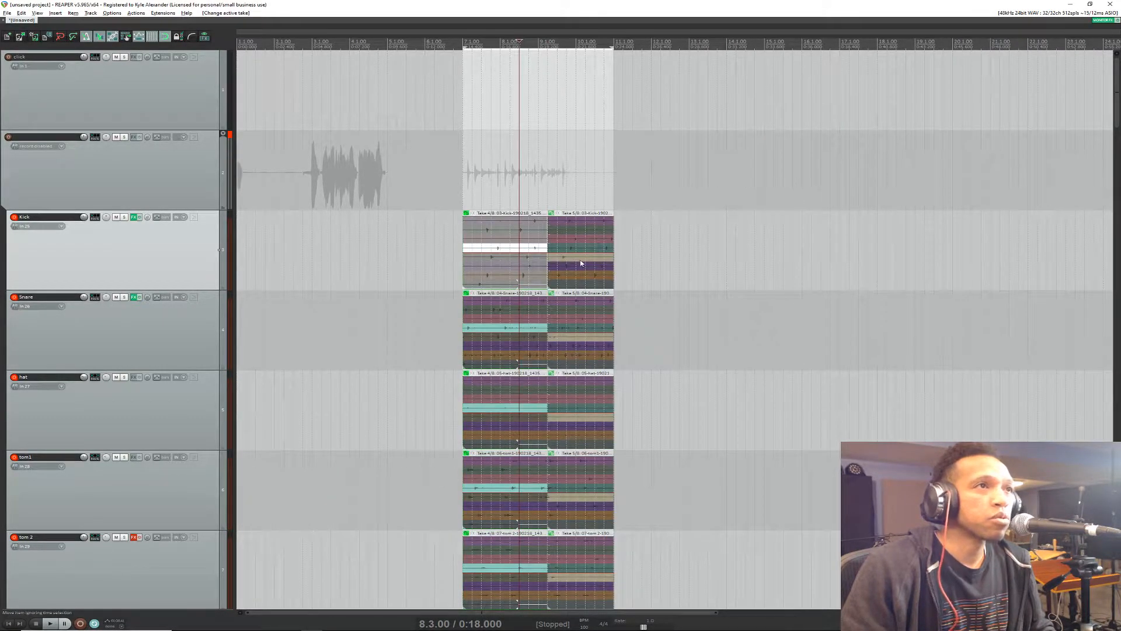
click(475, 42)
key(space)
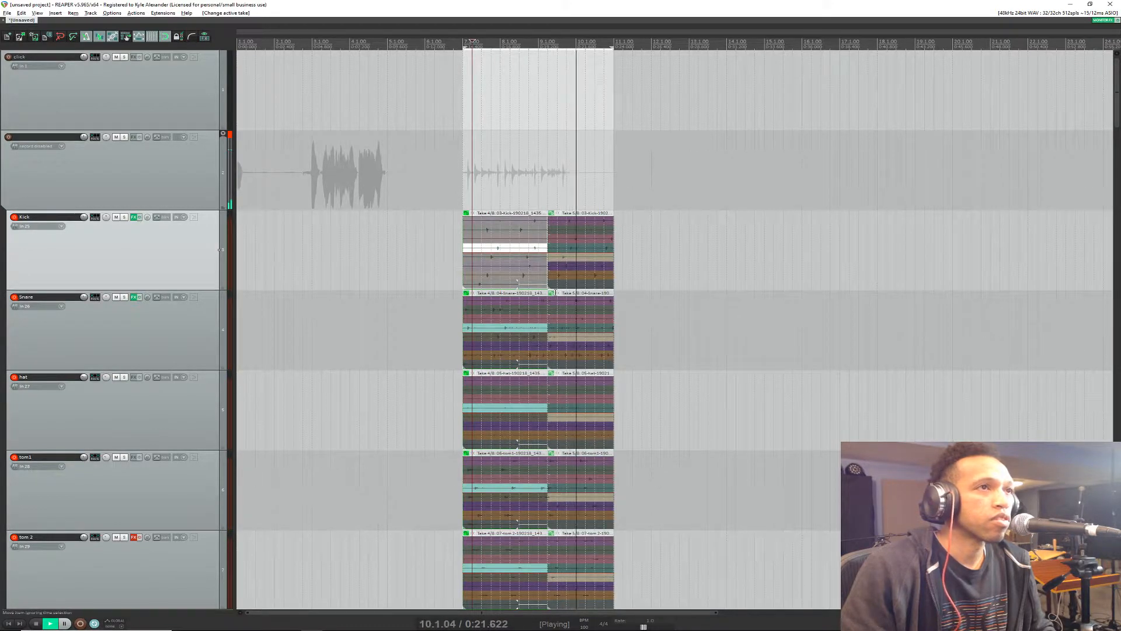
key(space)
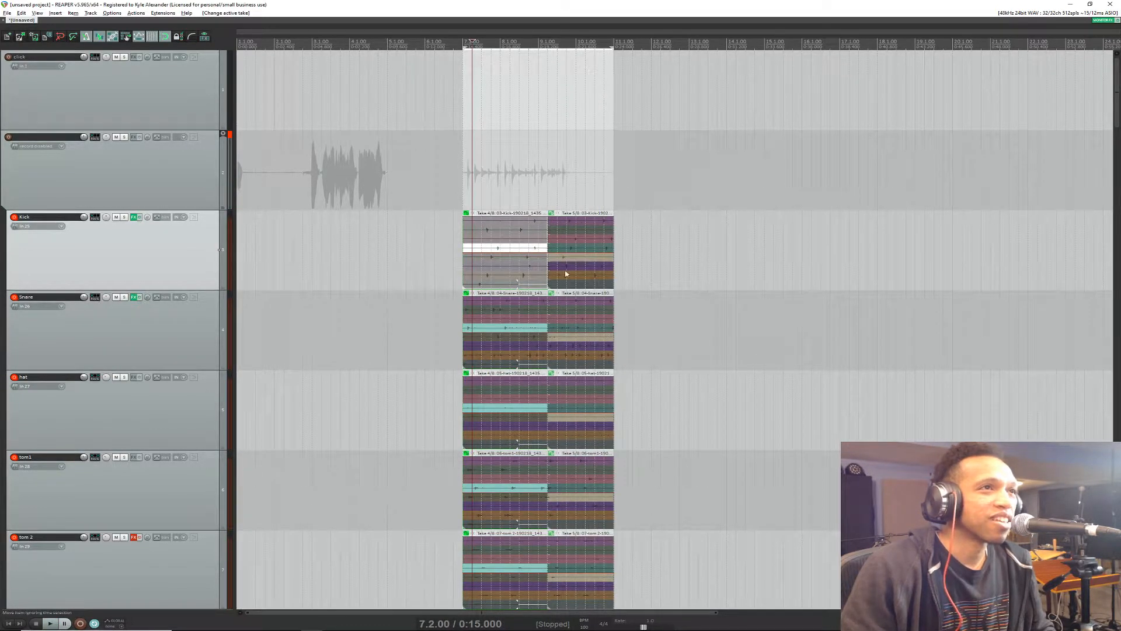
click(571, 267)
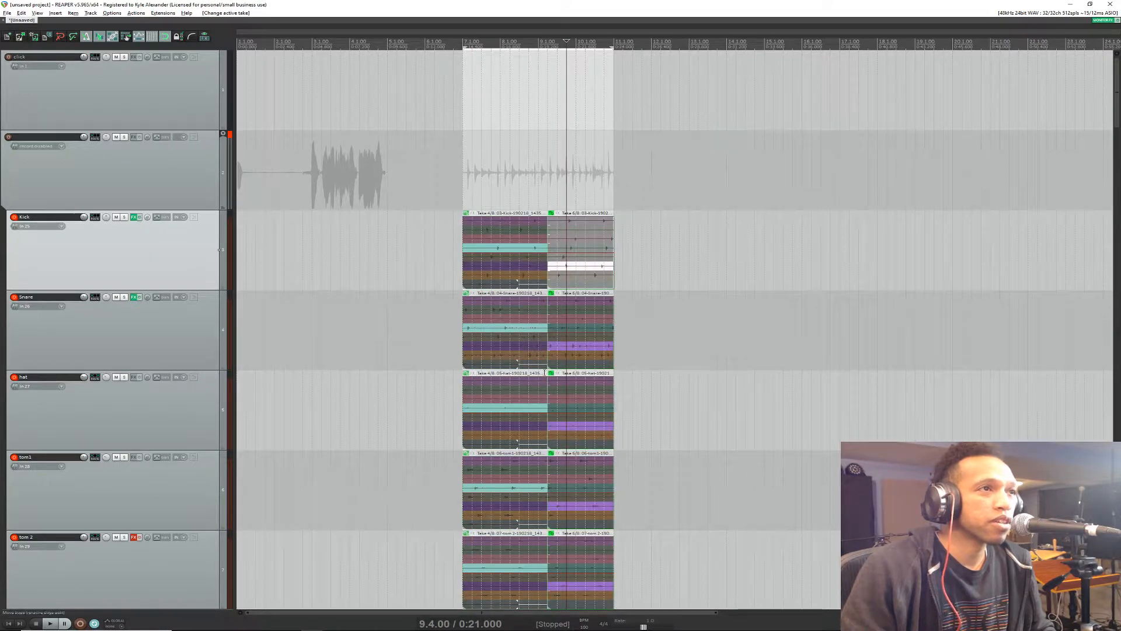
Step: Try take 7 on the drums' first section and select the drum tracks from Kick to OHR
click(506, 355)
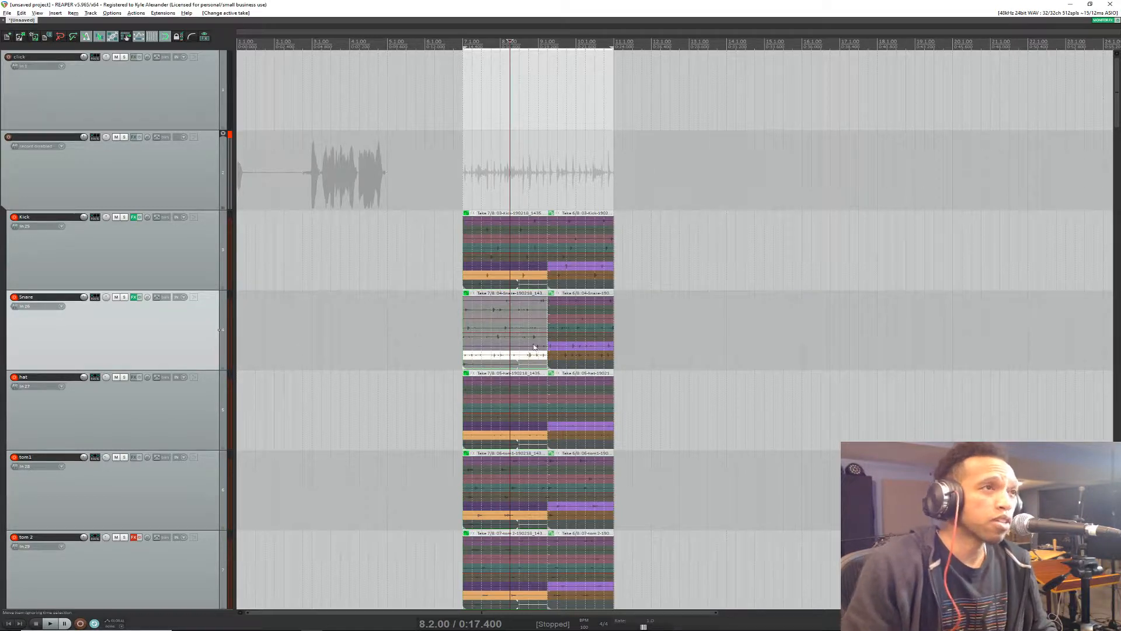
right_click(509, 281)
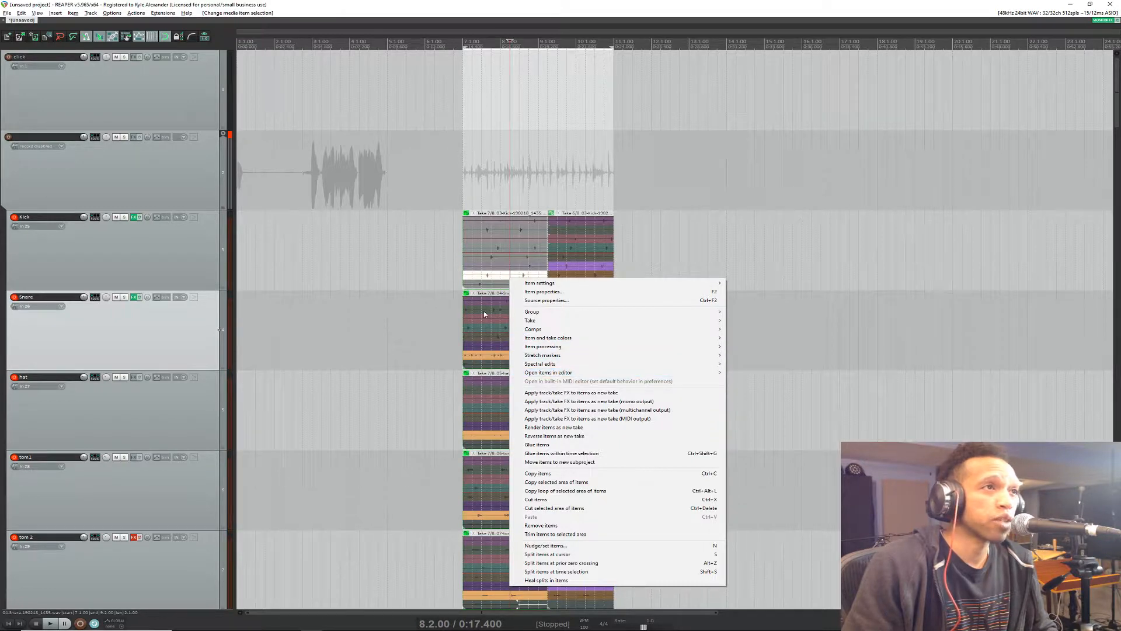
right_click(128, 259)
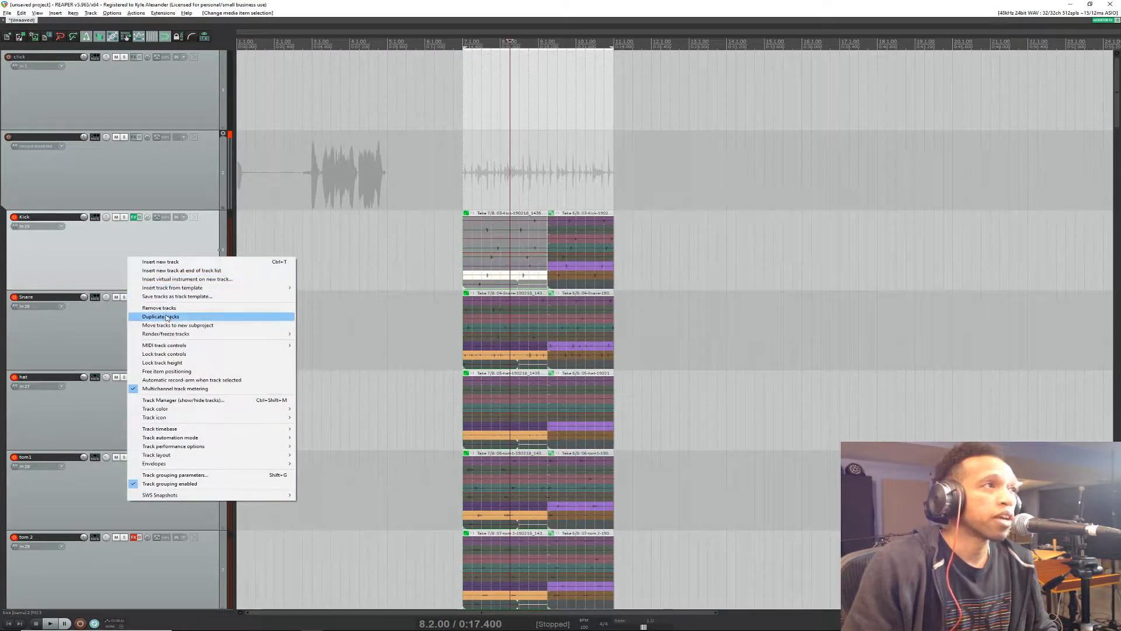
click(124, 275)
scroll(176, 351, down, 4)
scroll(158, 374, down, 2)
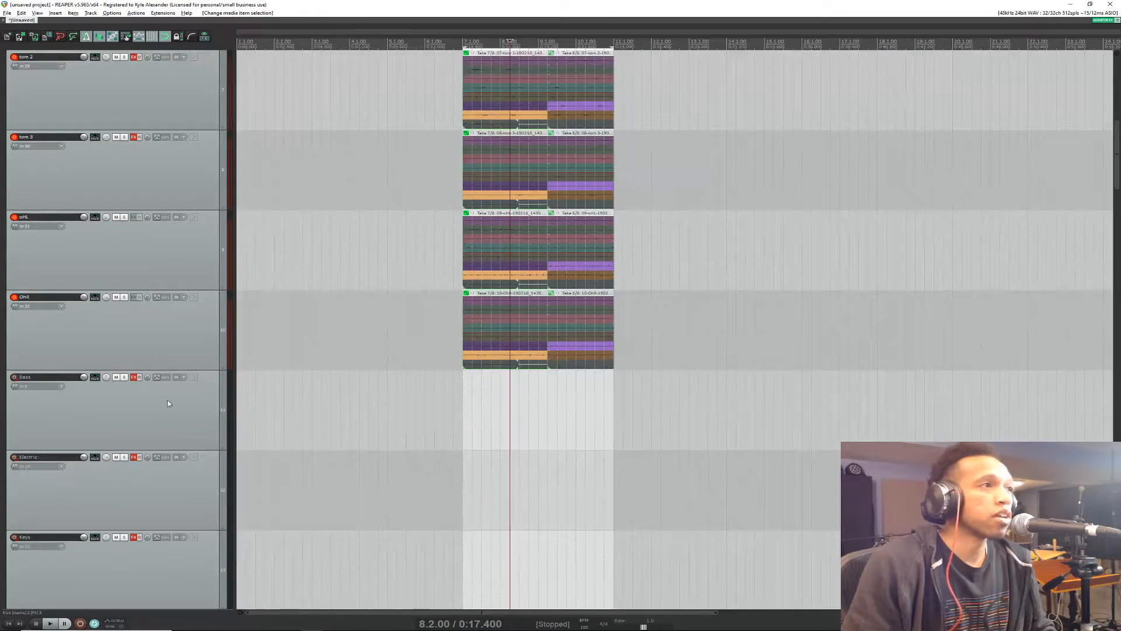
shift+click(195, 344)
Step: Make take 4 active in the drums' first section, split it at 8.1.00, and switch the part before the split to take 5
click(502, 330)
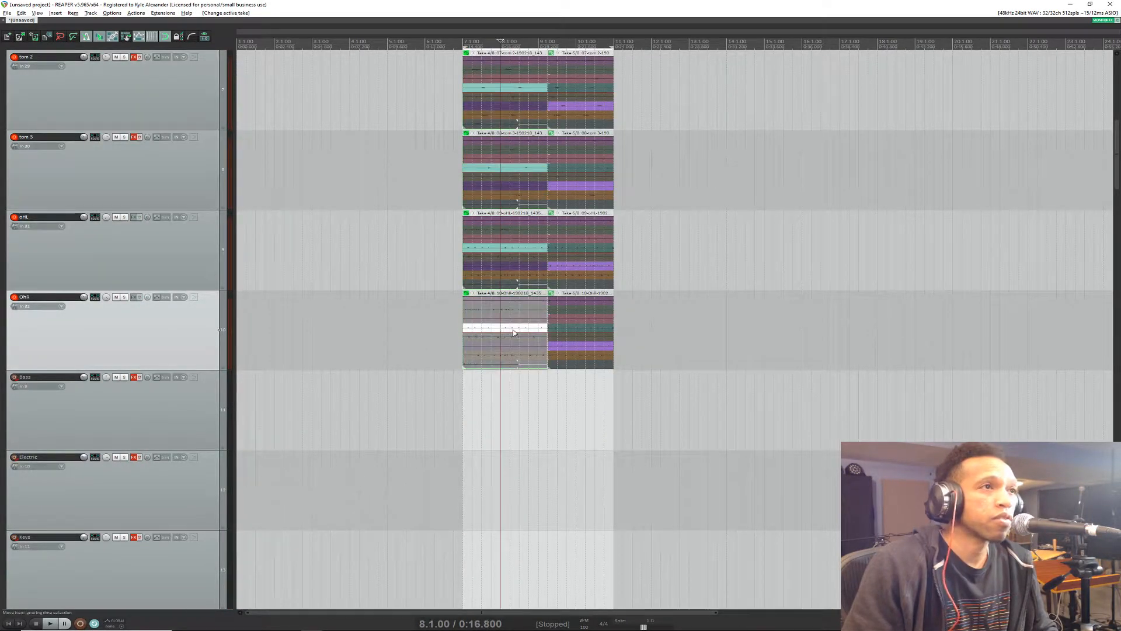
key(s)
click(490, 337)
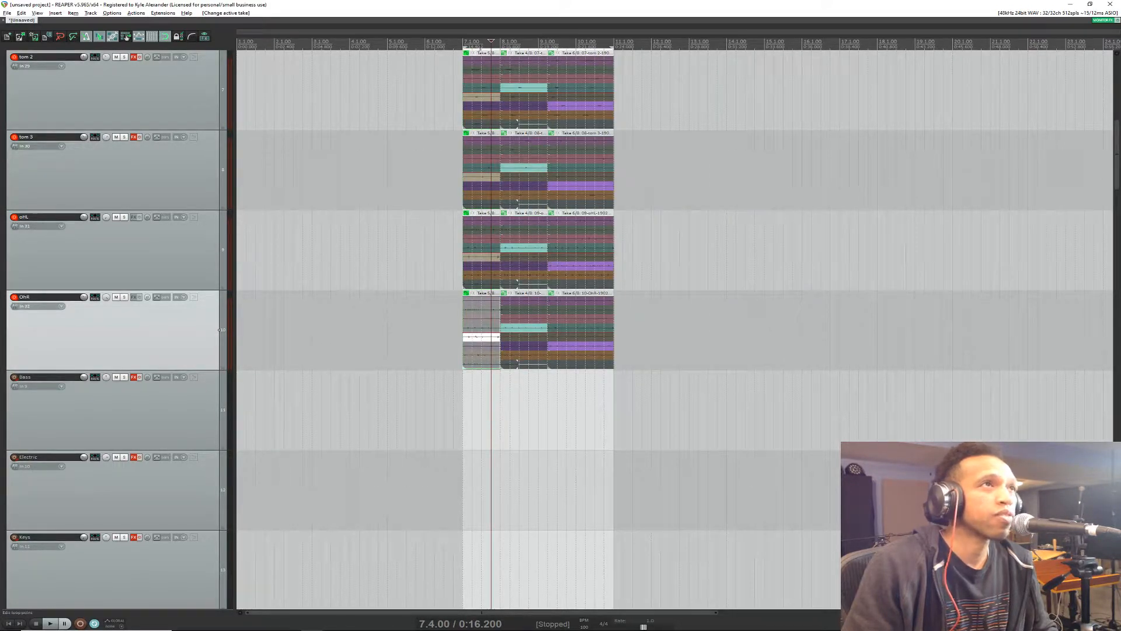
Step: Audition the comped drums from 7.2.00 across the splits
click(472, 56)
key(space)
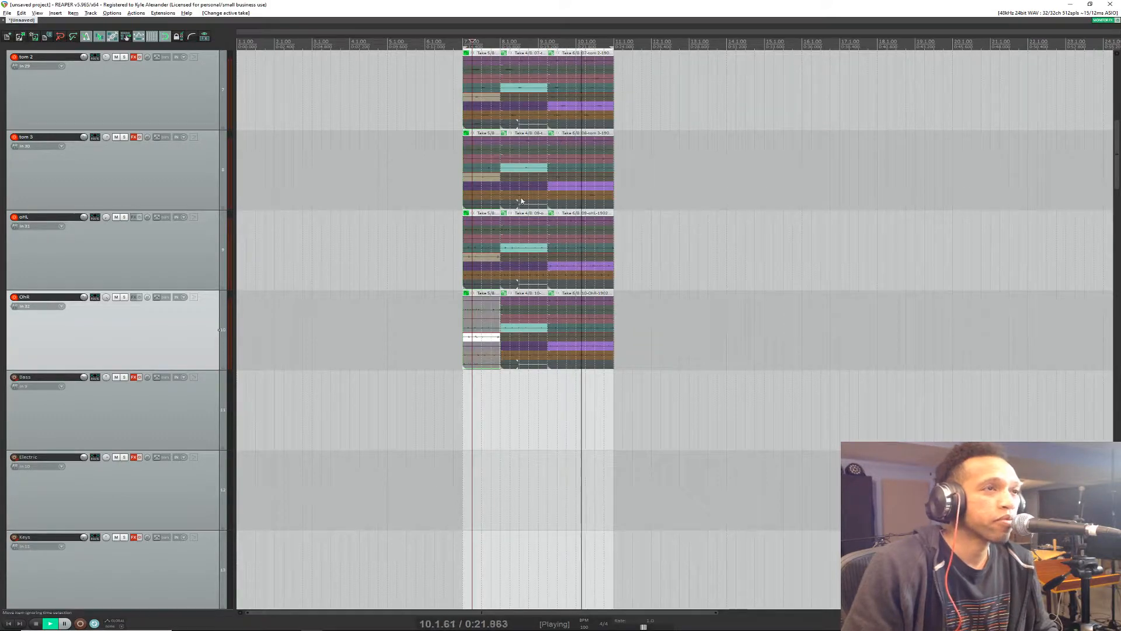
key(space)
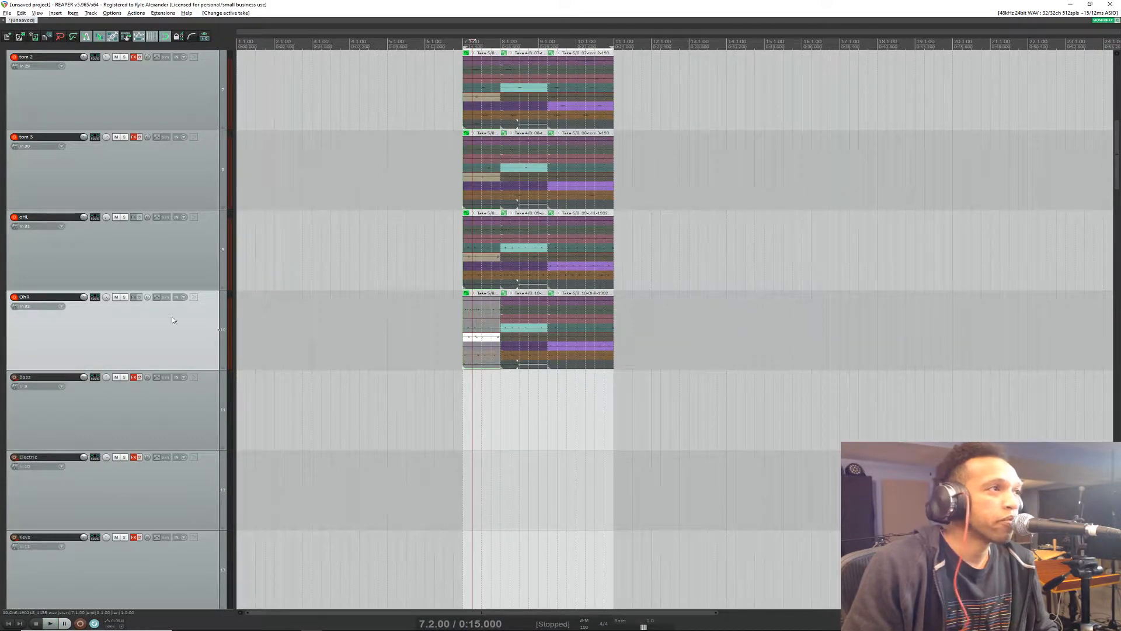
Step: Render the drum tracks from Kick to OHR to mono stem tracks, muting the originals
scroll(159, 377, up, 1)
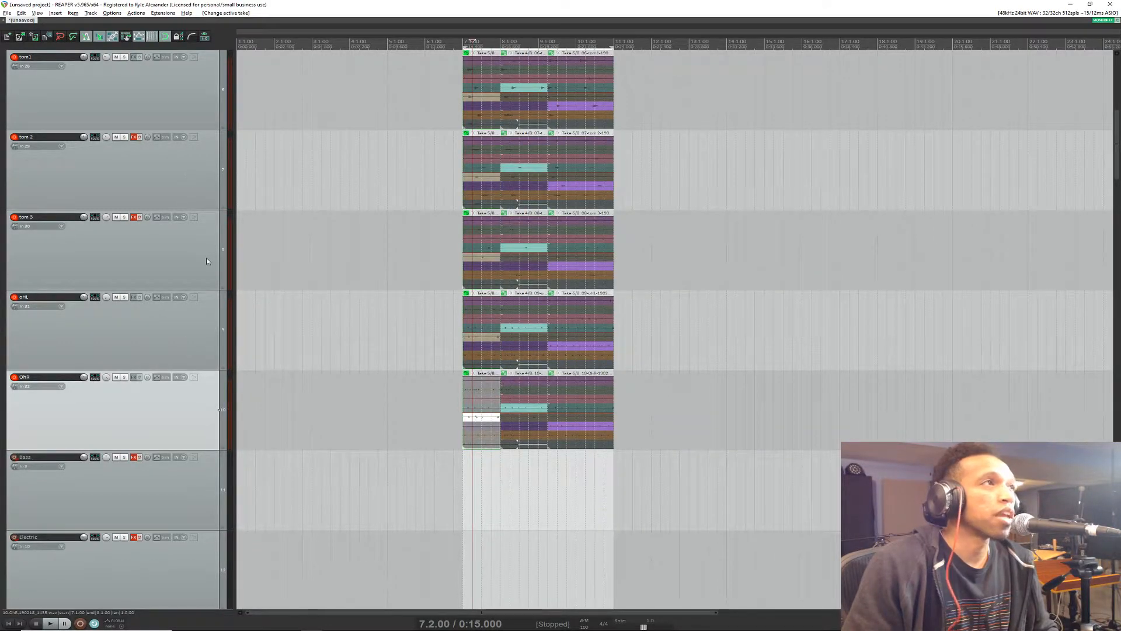
scroll(206, 261, up, 5)
shift+click(200, 272)
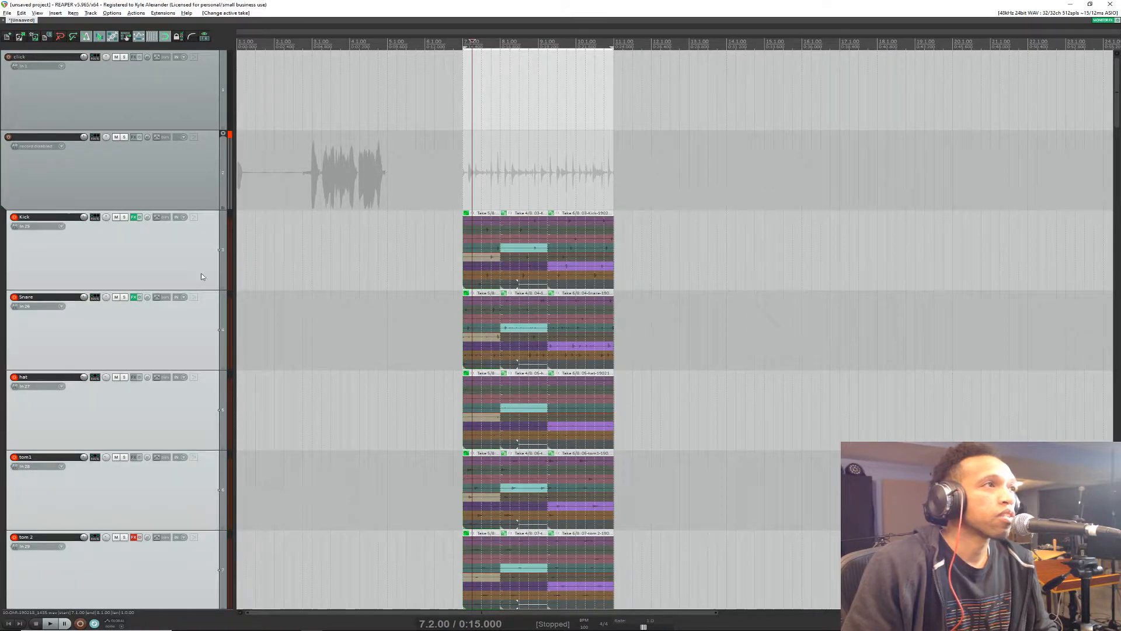
scroll(204, 303, down, 4)
right_click(186, 348)
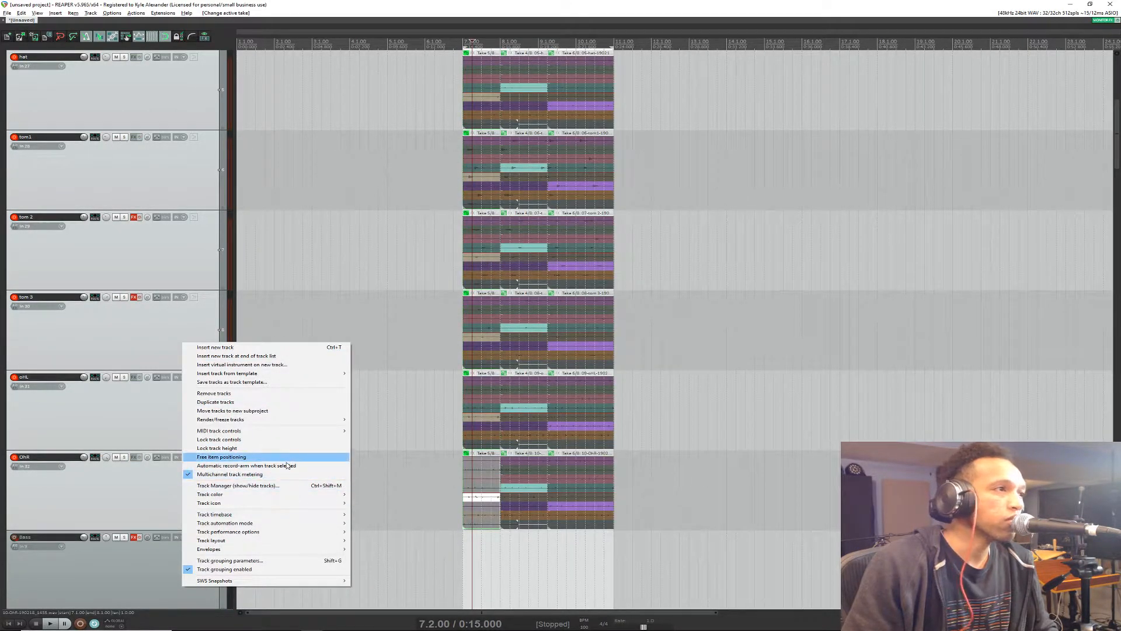
mouse_move(263, 419)
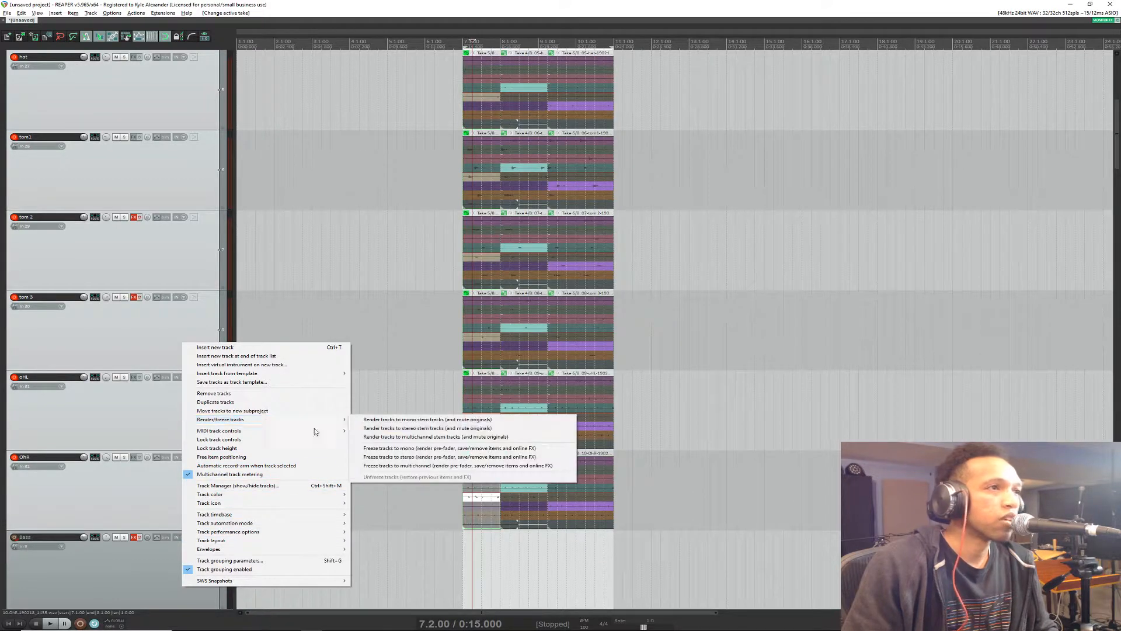
click(457, 421)
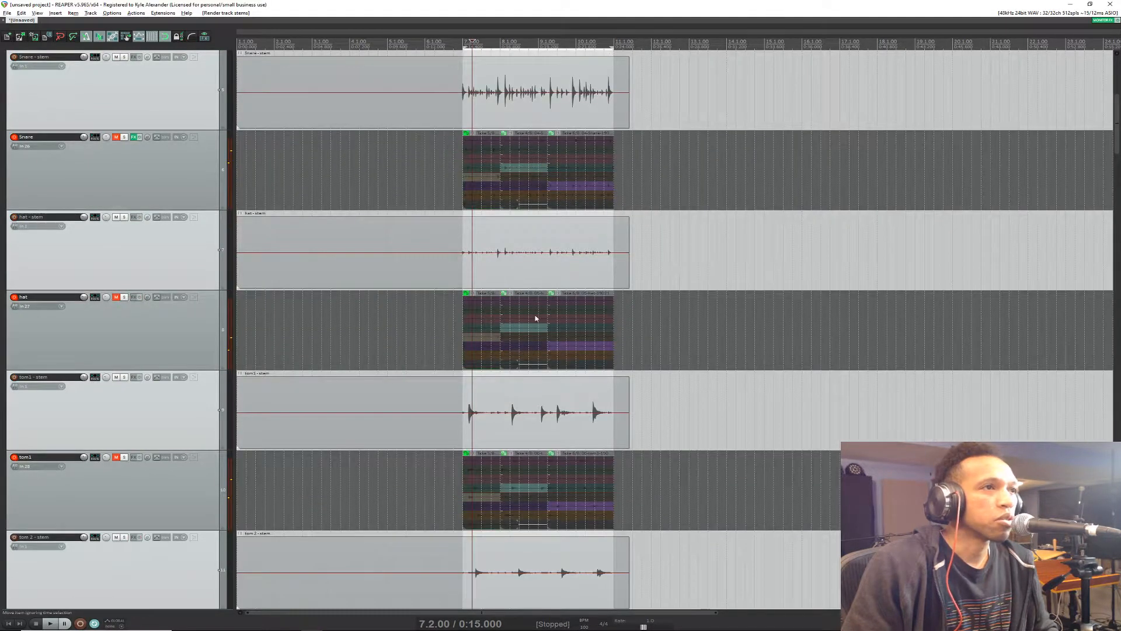
Step: Look over the rendered drum stems and their muted source tracks, and check the live chat in the browser for viewer questions
scroll(192, 440, down, 5)
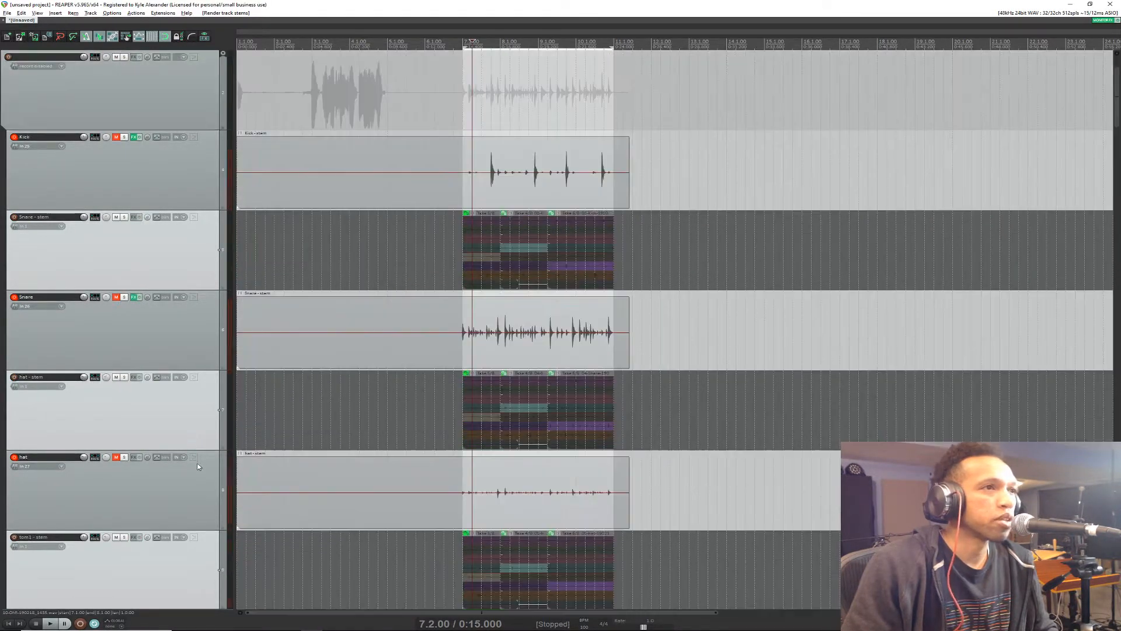
scroll(174, 457, down, 3)
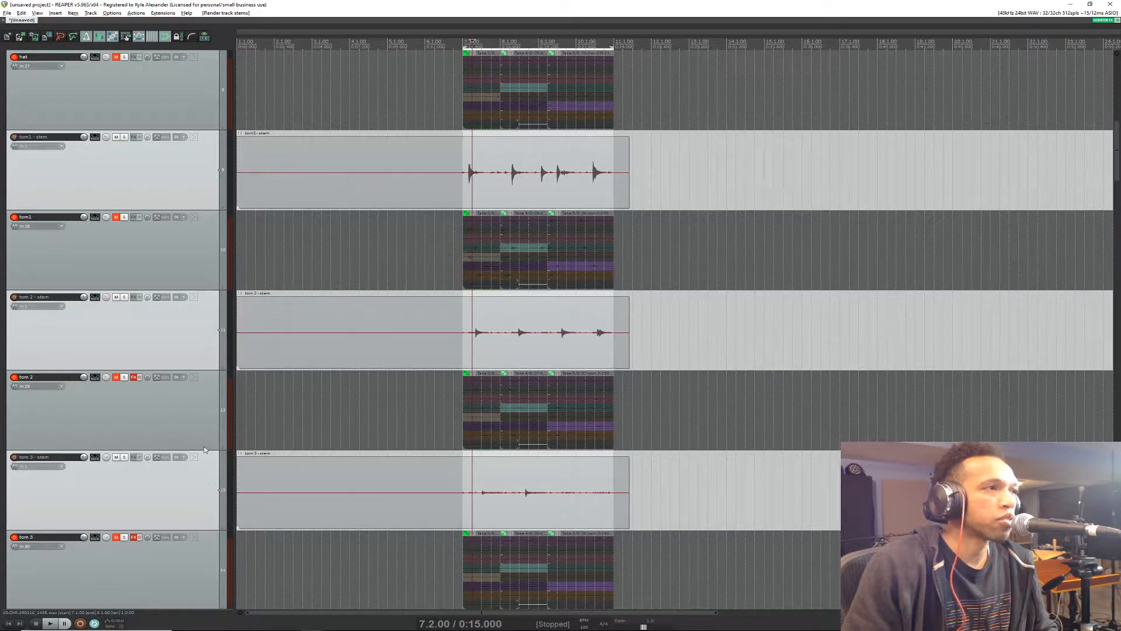
scroll(169, 477, down, 10)
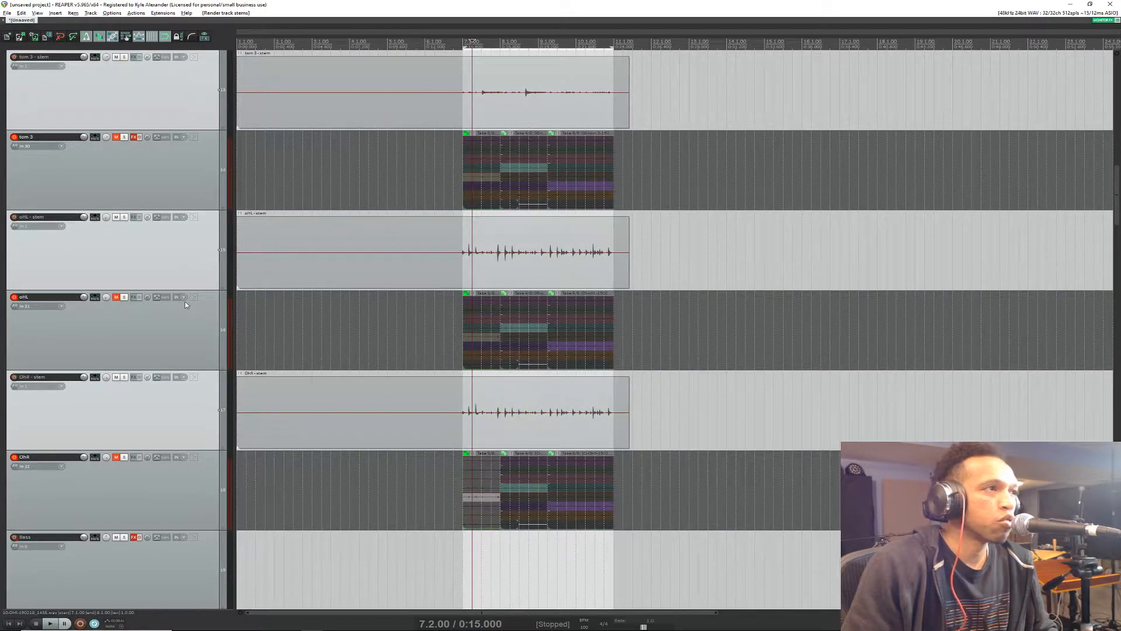
scroll(170, 405, up, 20)
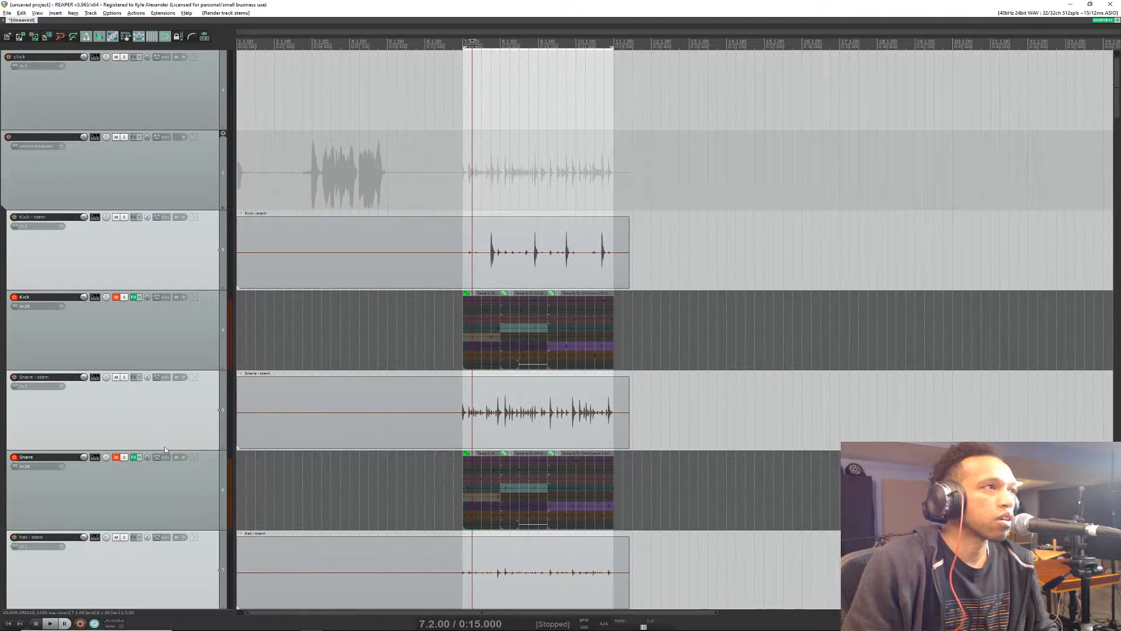
scroll(164, 449, down, 3)
key(alt+Tab)
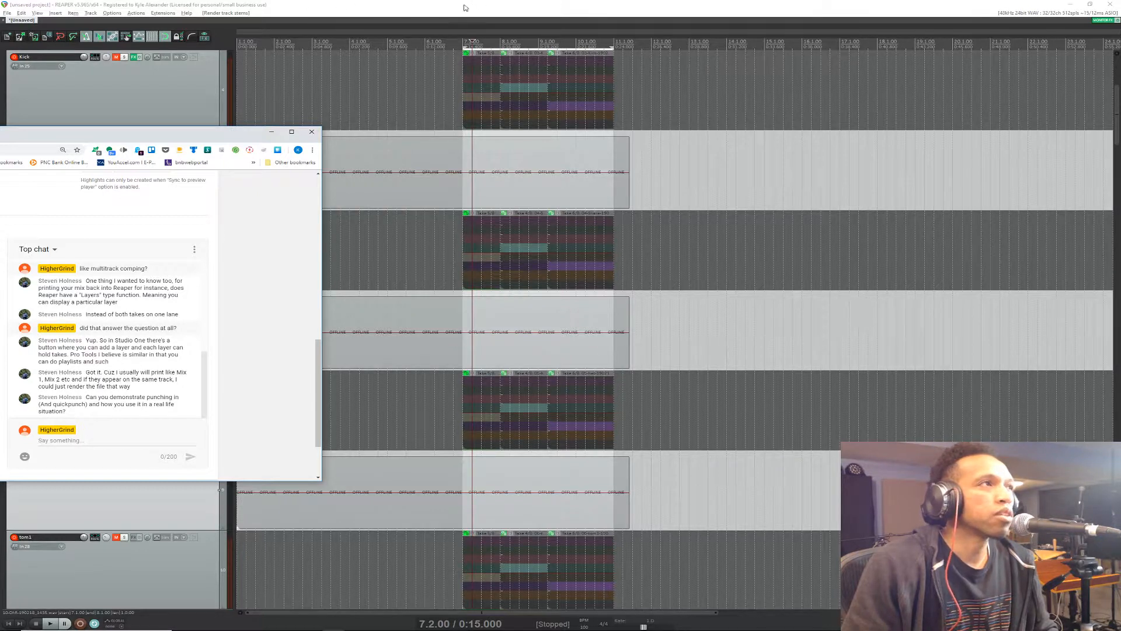
click(312, 150)
click(252, 143)
click(271, 131)
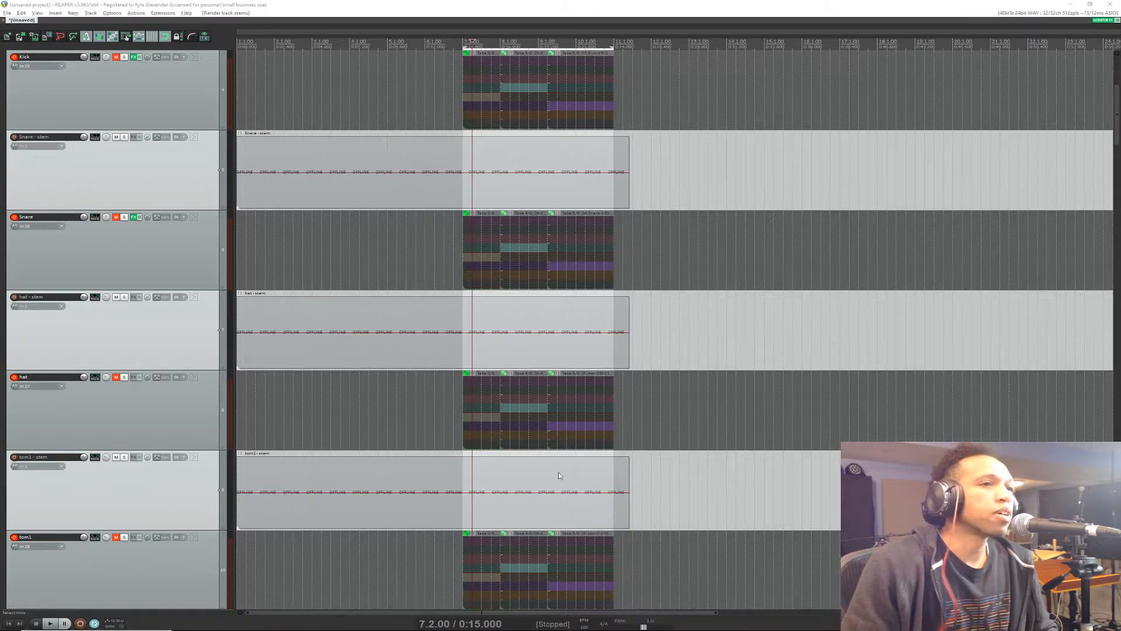
Step: Make a time selection in the empty area past the recorded takes, from about 13.2.00 to 15.1.00
scroll(267, 461, down, 3)
scroll(169, 422, down, 10)
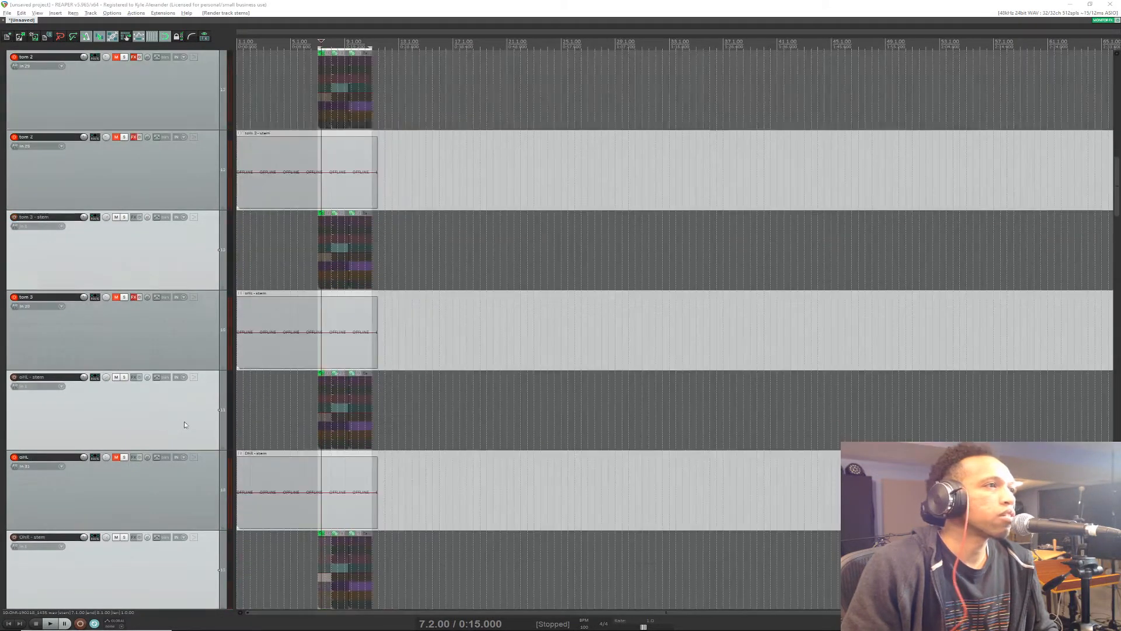
scroll(186, 424, down, 2)
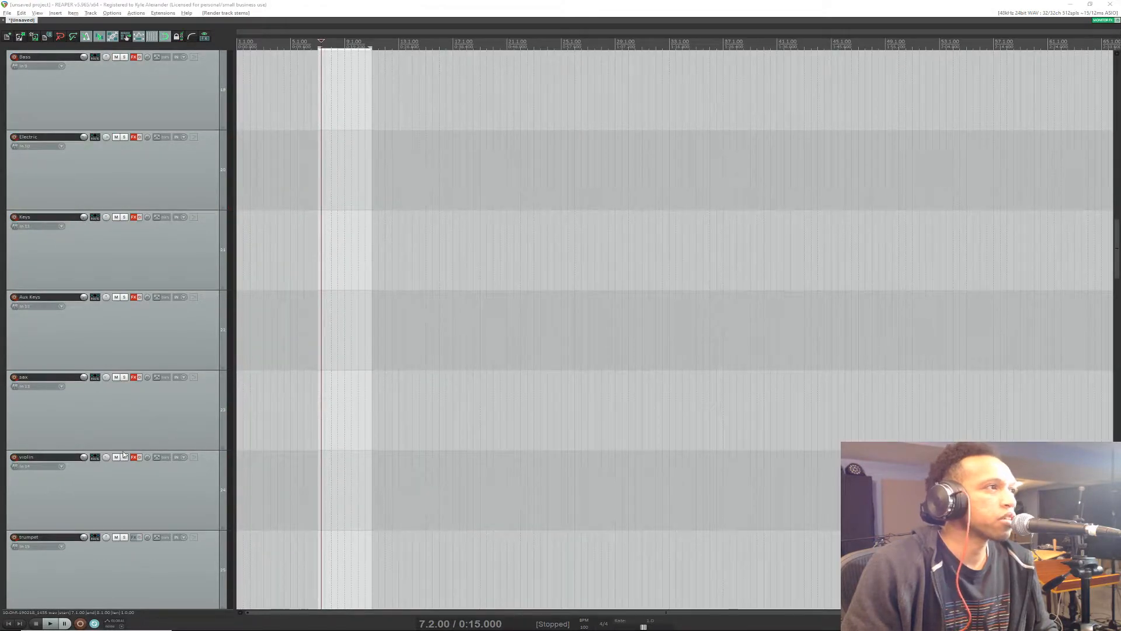
scroll(124, 454, down, 5)
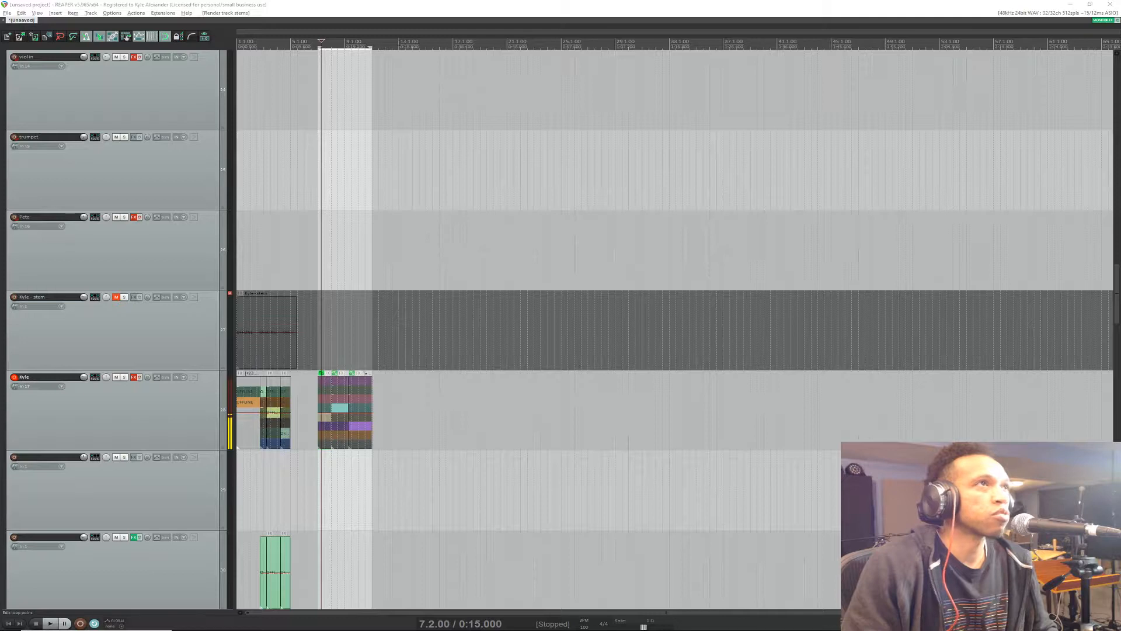
click(399, 43)
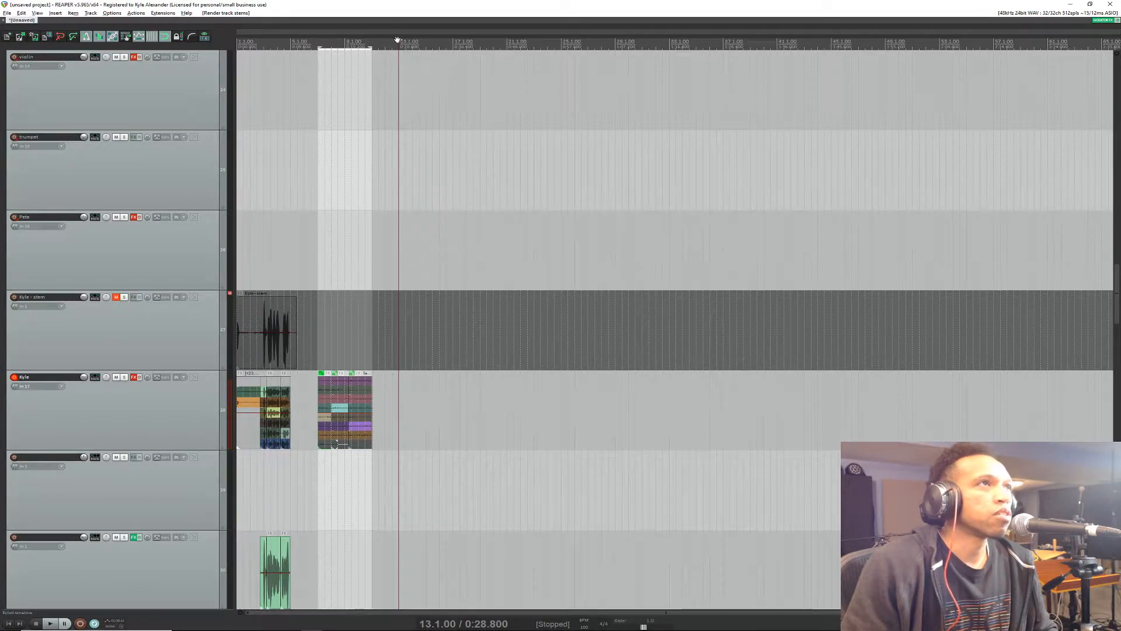
scroll(407, 87, up, 3)
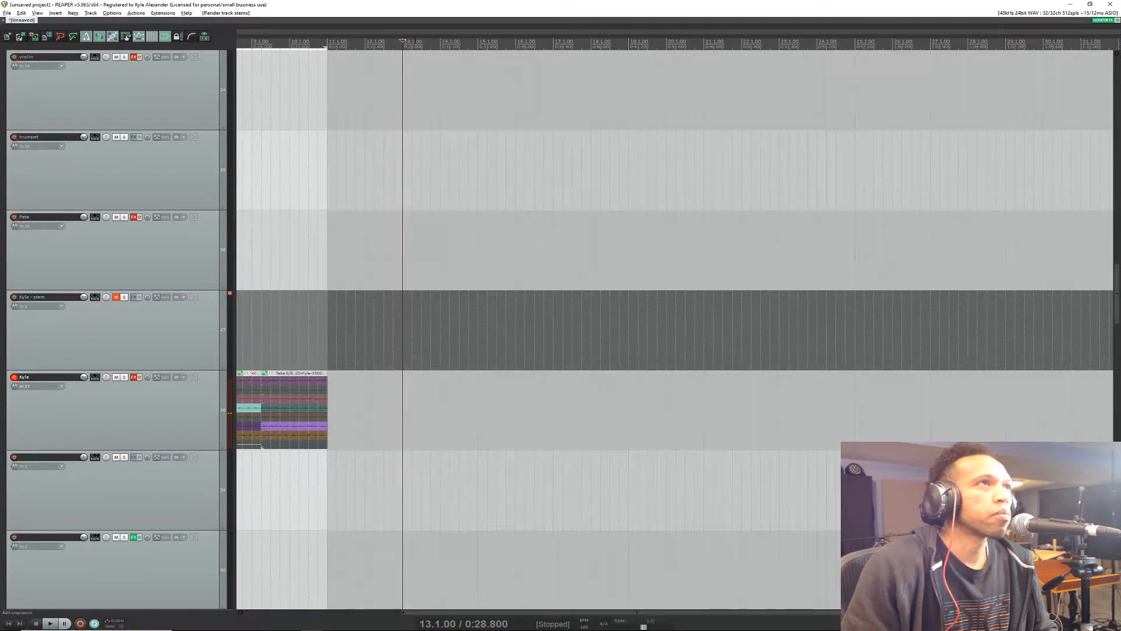
drag(412, 48, 477, 48)
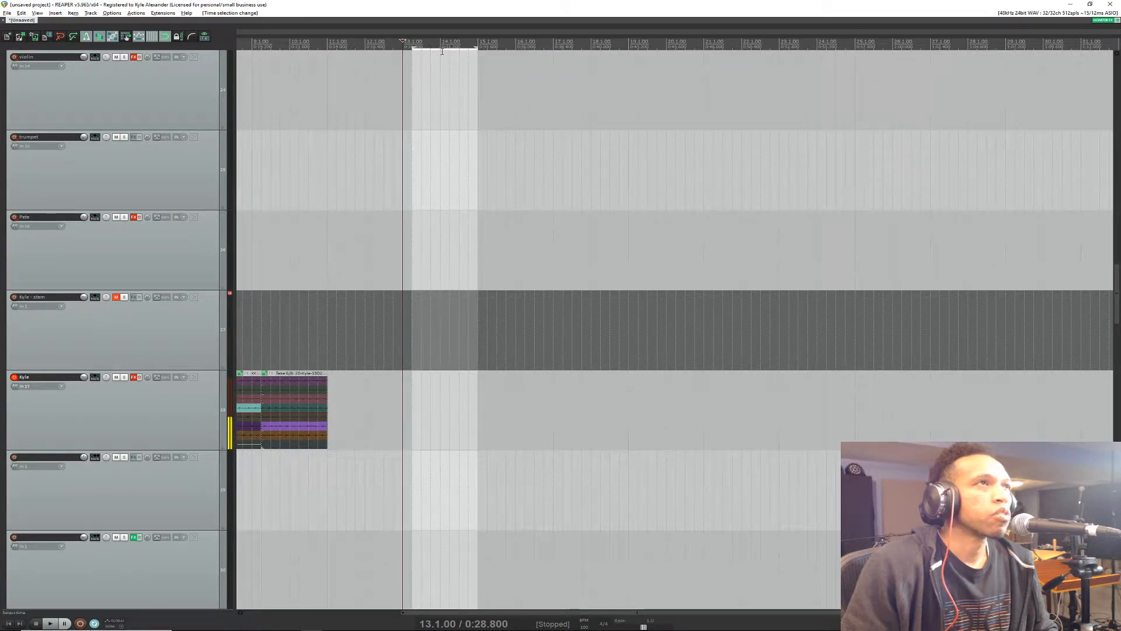
Step: Set the record mode to time selection auto punch and place the edit cursor ahead of the selection at 12.2.00
right_click(442, 50)
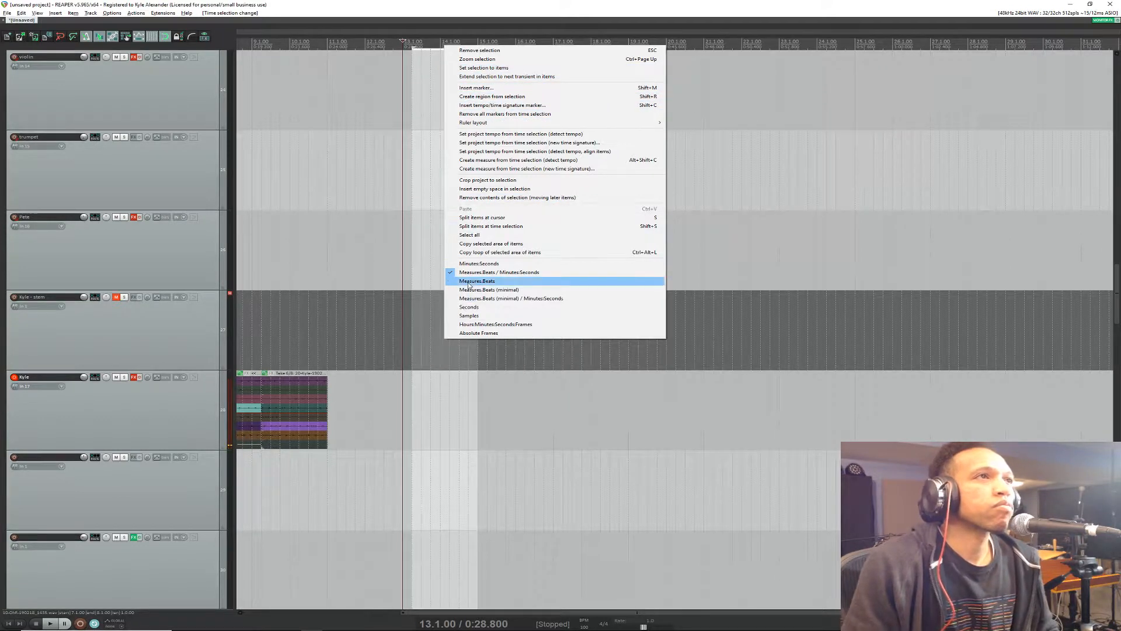
right_click(85, 623)
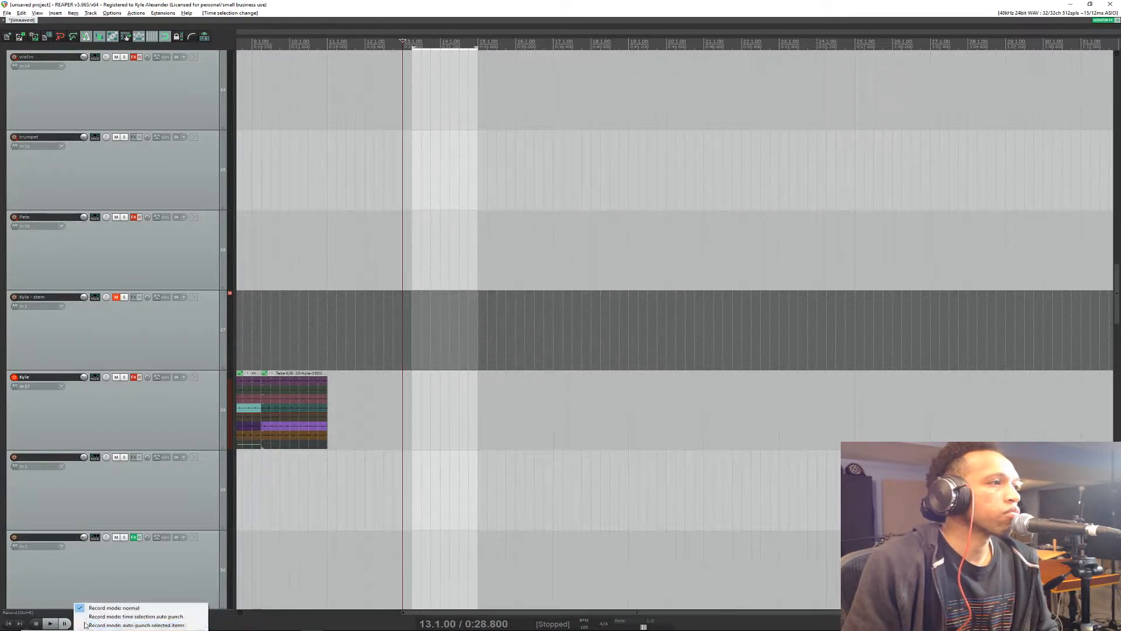
click(154, 617)
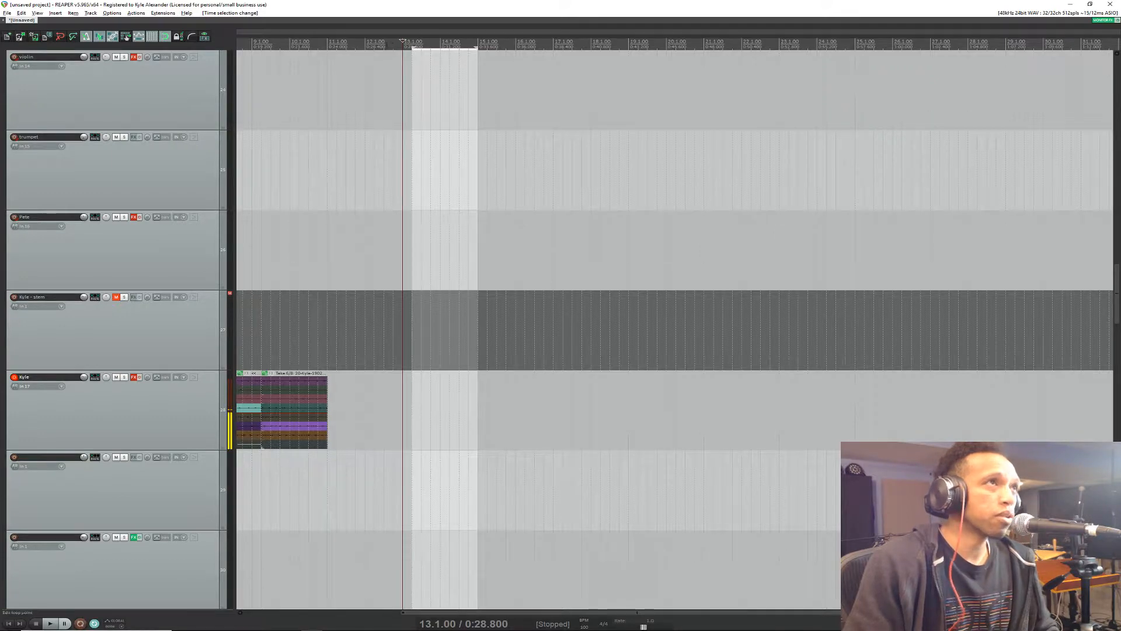
click(373, 41)
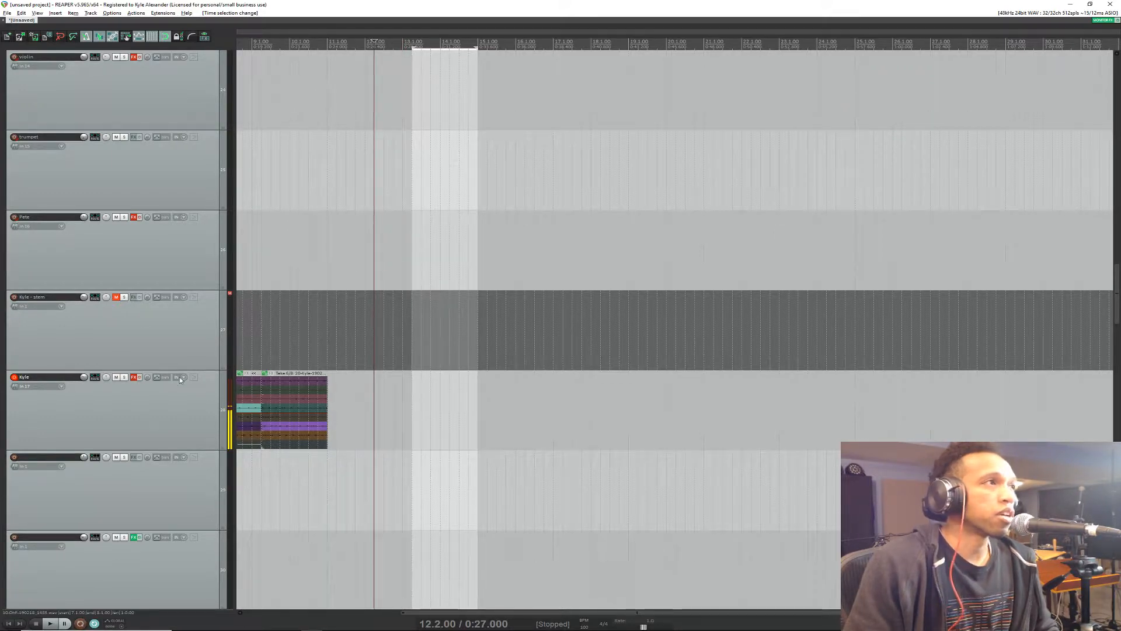
Step: Disarm recording on all the original drum tracks from Kick to OHR
scroll(89, 350, up, 5)
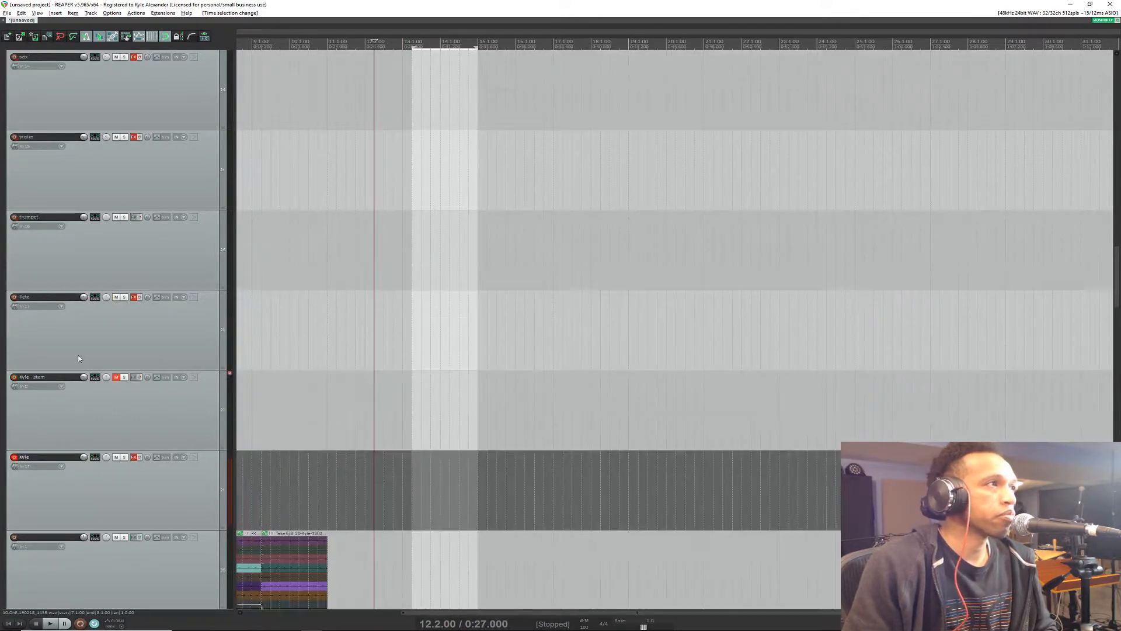
click(14, 376)
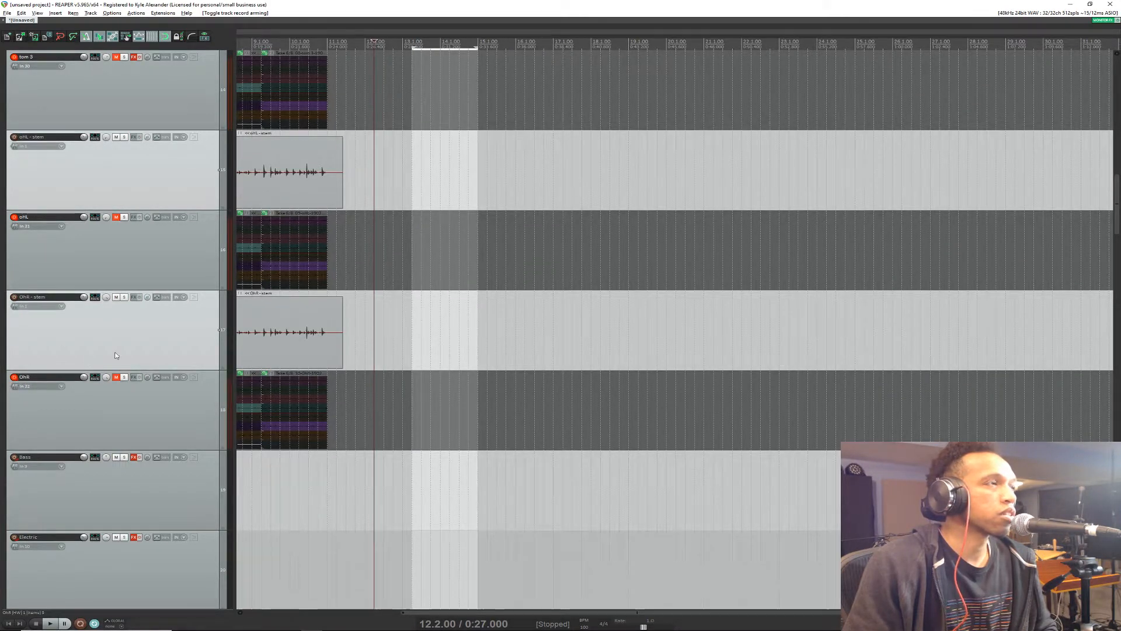
scroll(110, 399, up, 5)
scroll(141, 392, down, 5)
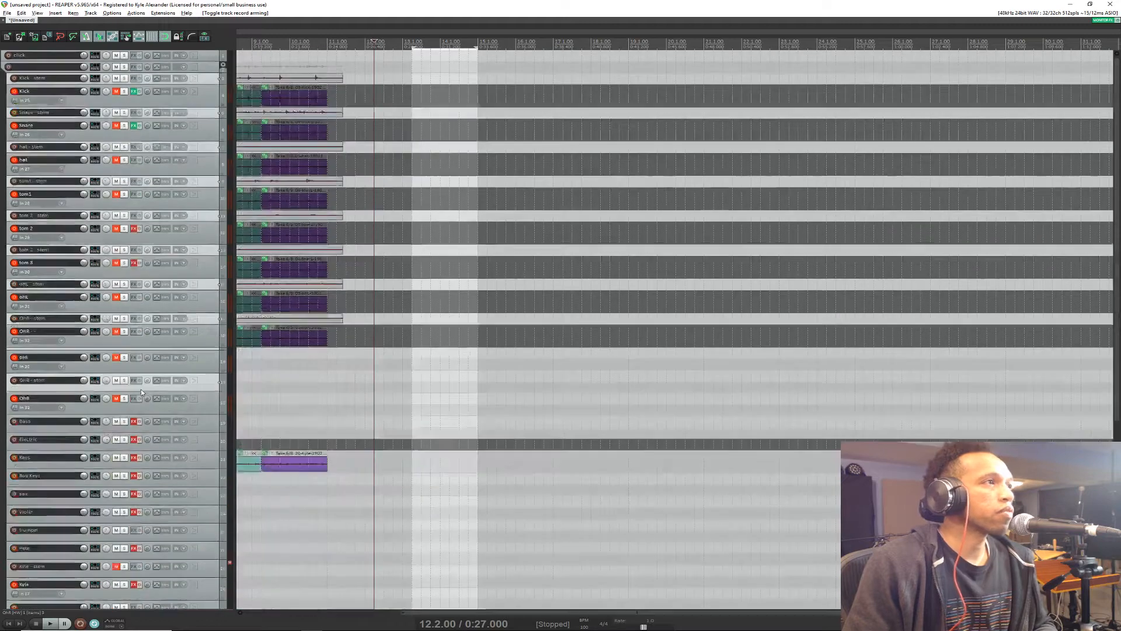
scroll(141, 389, down, 3)
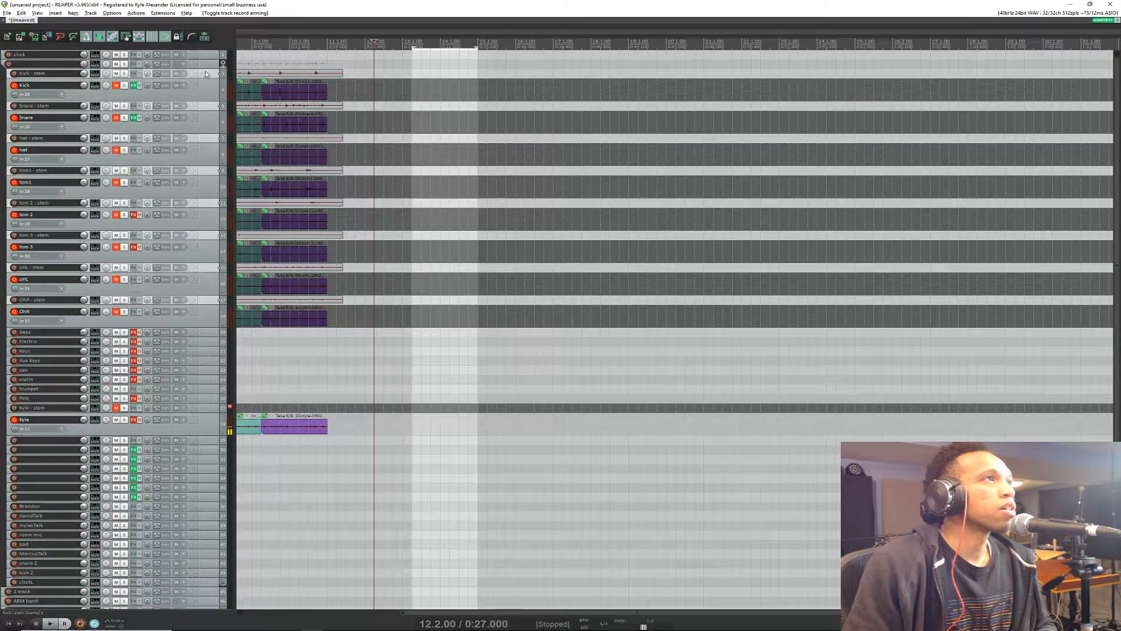
shift+click(214, 319)
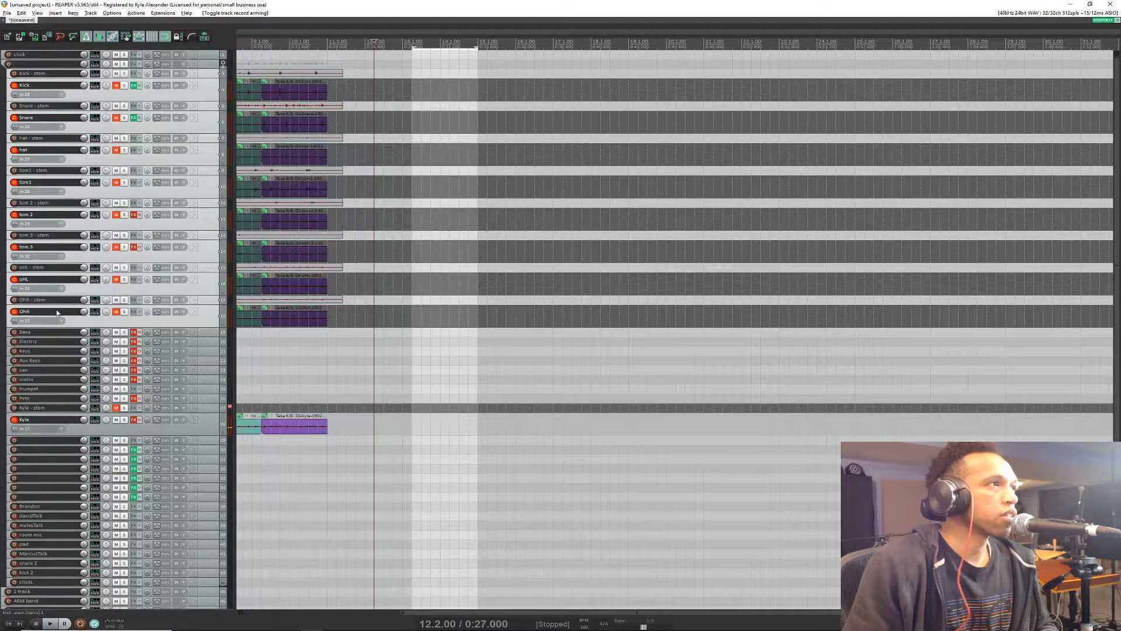
click(14, 312)
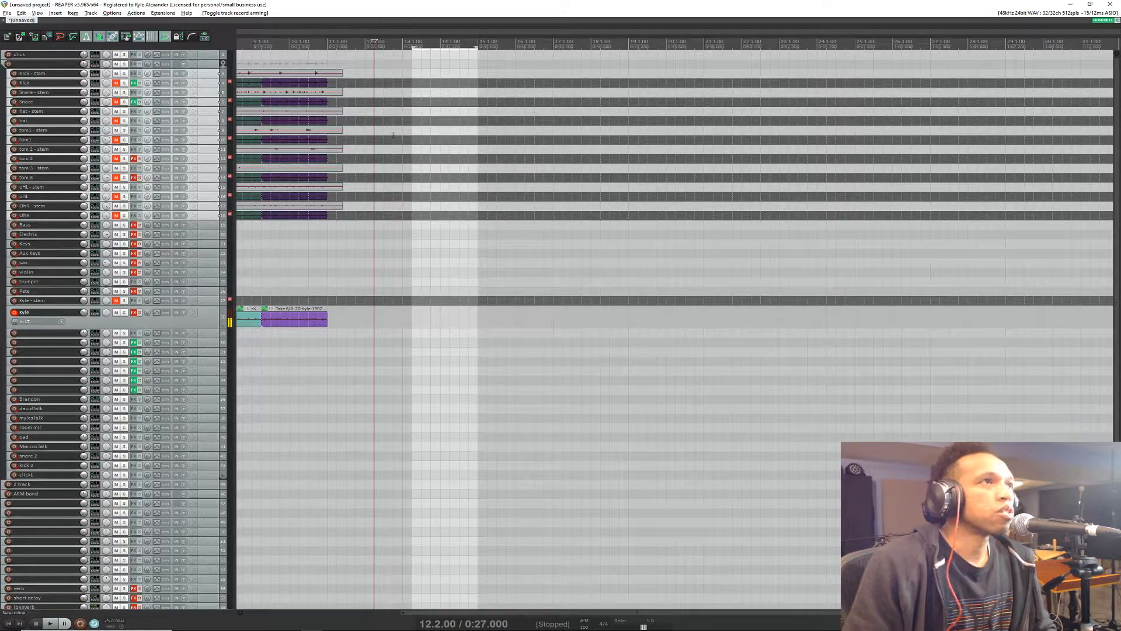
Step: Replace the time selection with a shorter one from 13.3.00 to 13.4.00, past the recorded takes
scroll(405, 88, up, 3)
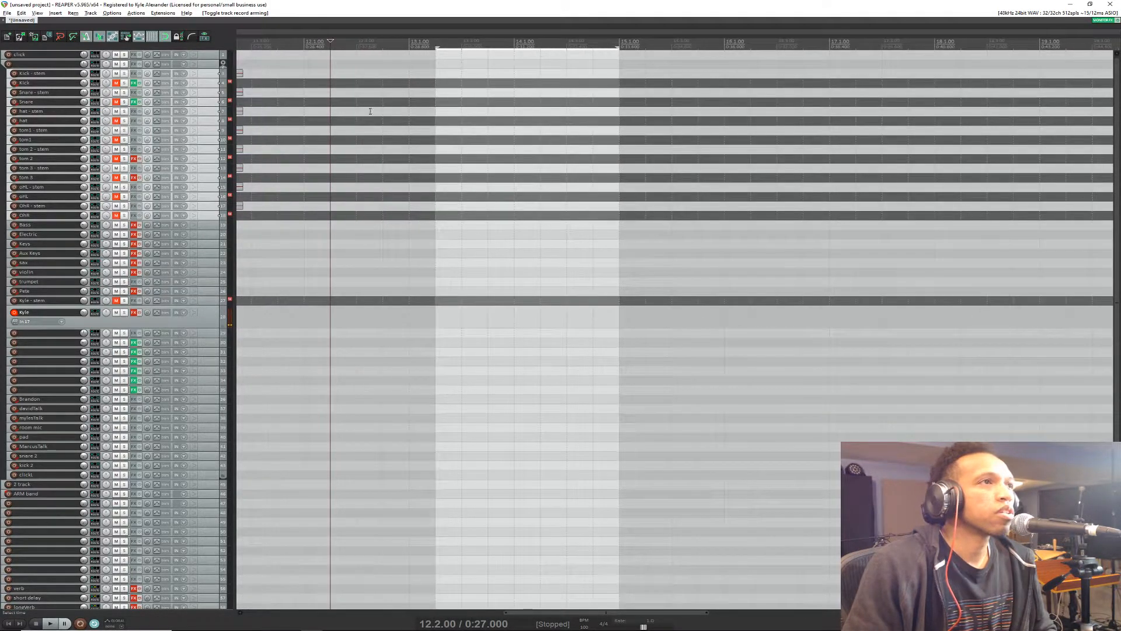
click(350, 44)
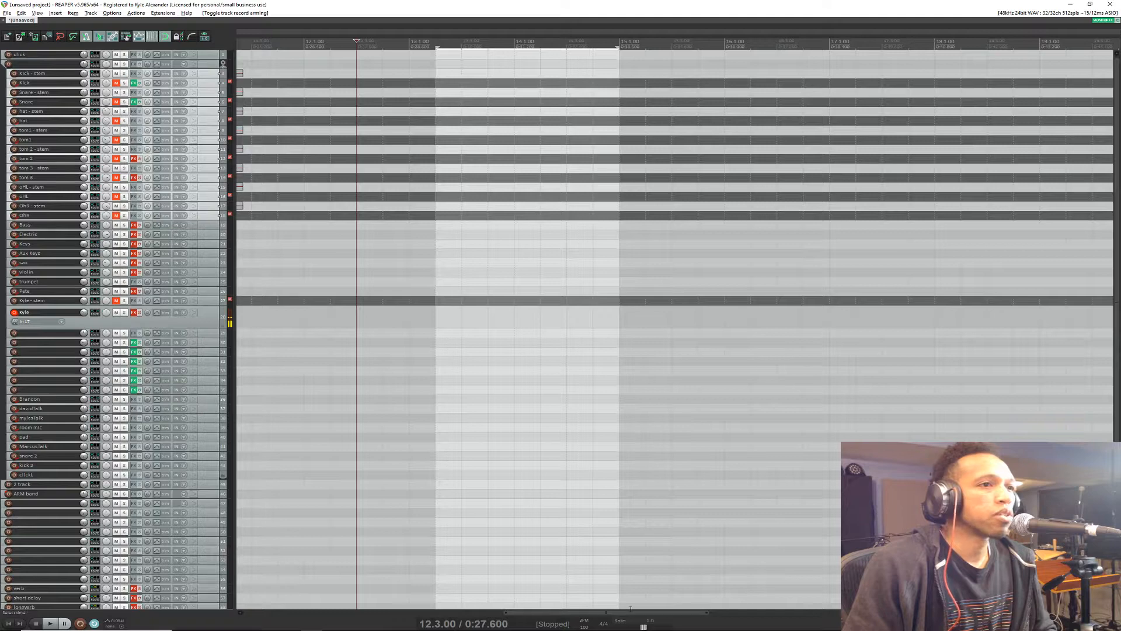
drag(630, 612, 598, 616)
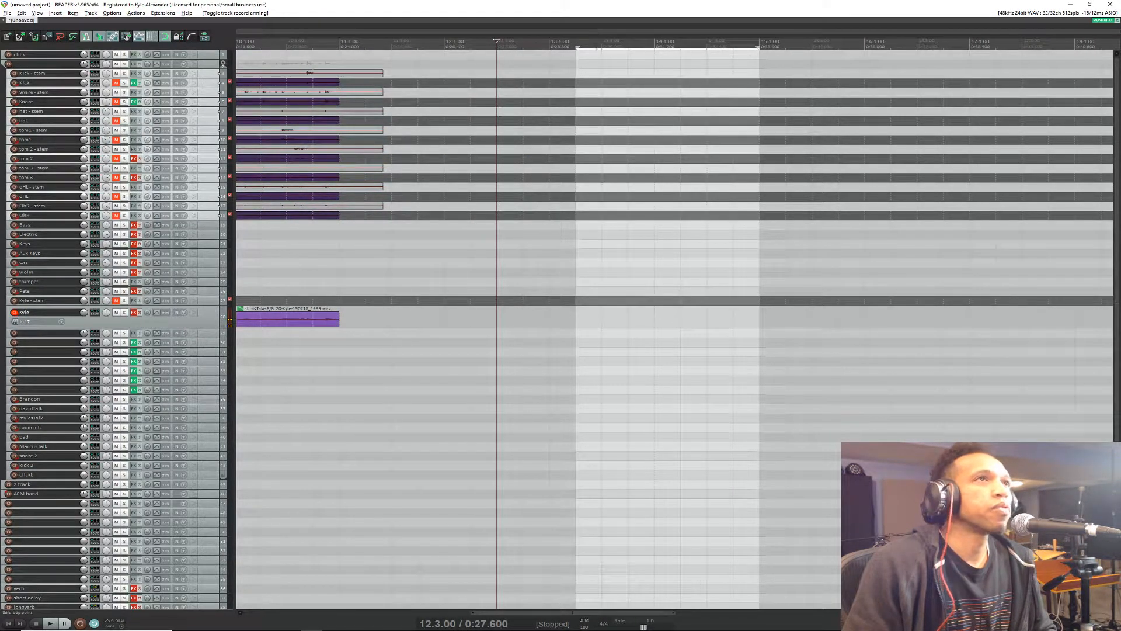
click(578, 39)
drag(625, 50, 605, 50)
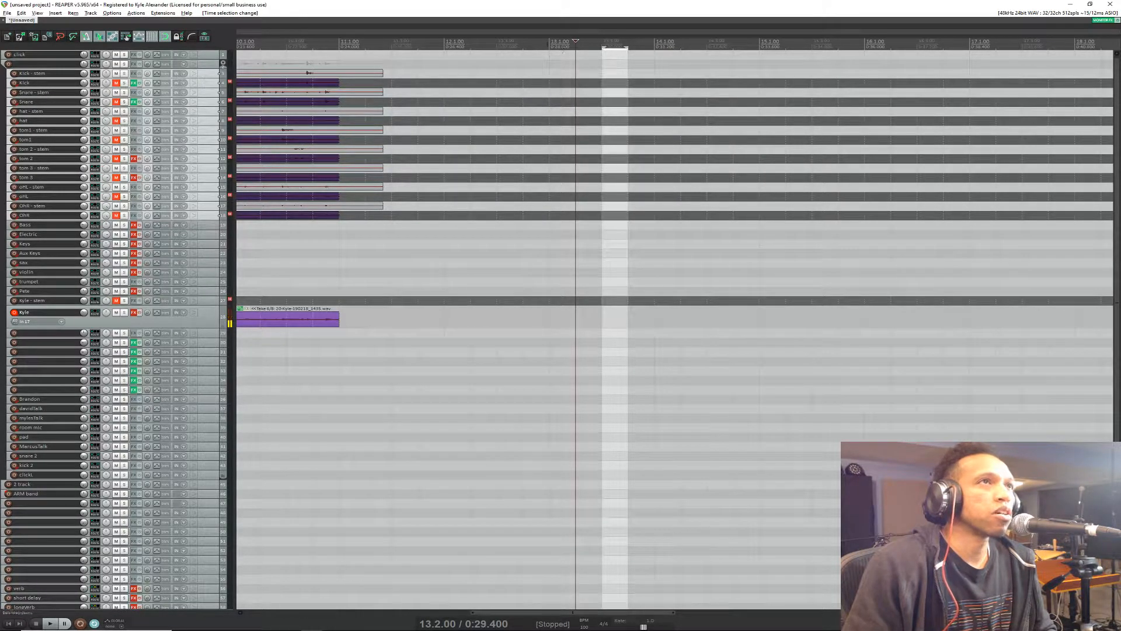
Step: Place the edit cursor at 13.1.00 and play through the short time selection
click(549, 42)
key(space)
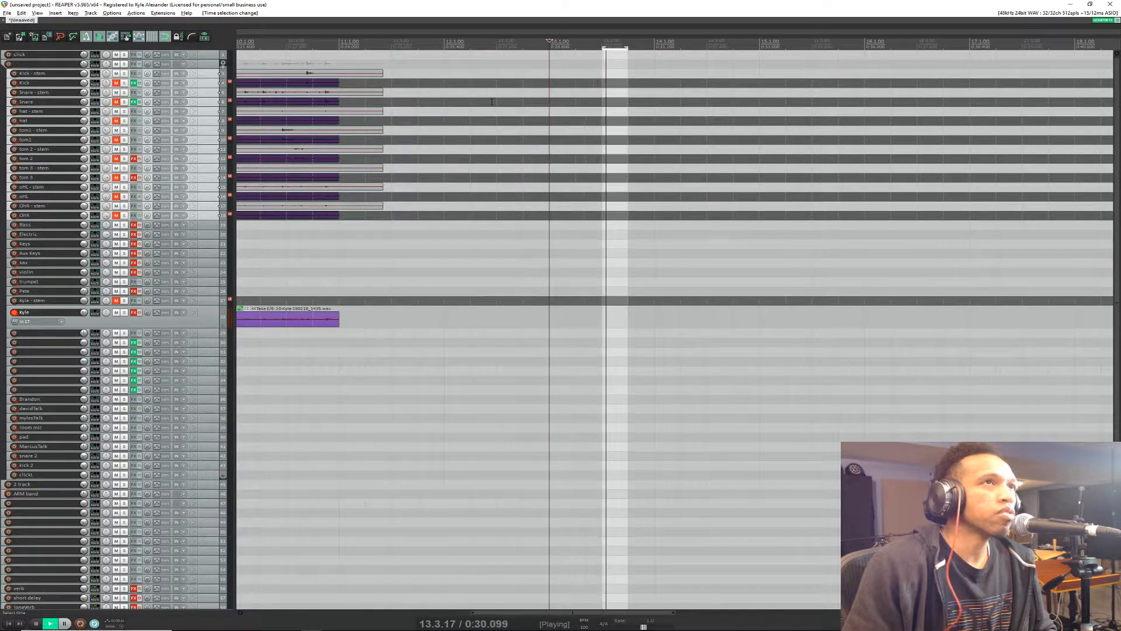
key(space)
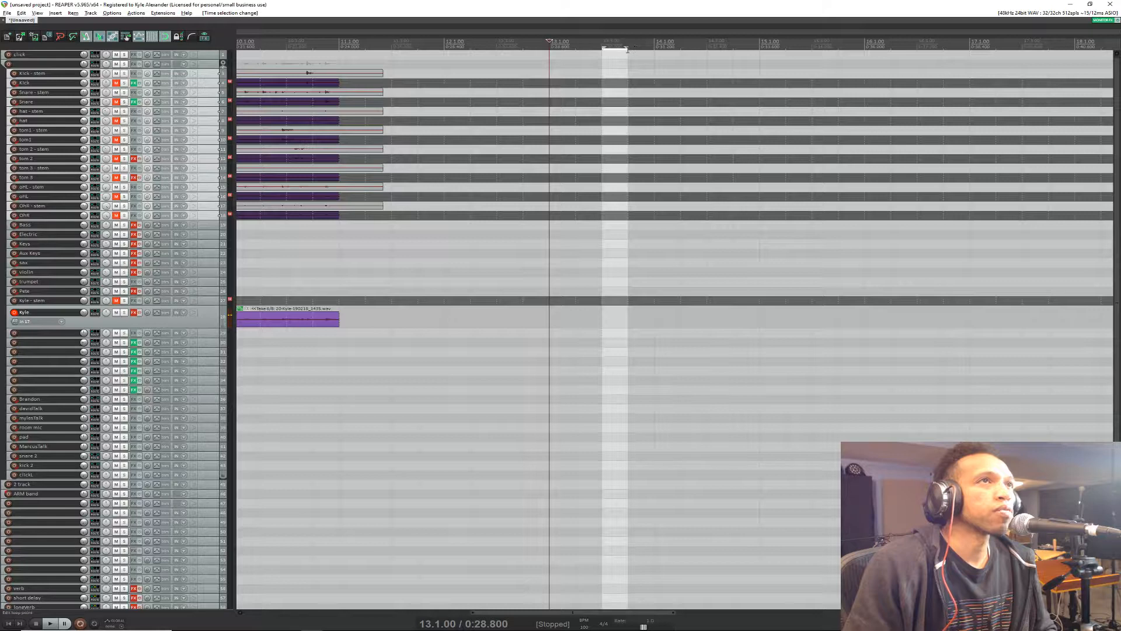
Step: Extend the time selection's end to 14.1.00 and record a punch-in on the armed vocal track, saving the recorded file
drag(627, 48, 654, 49)
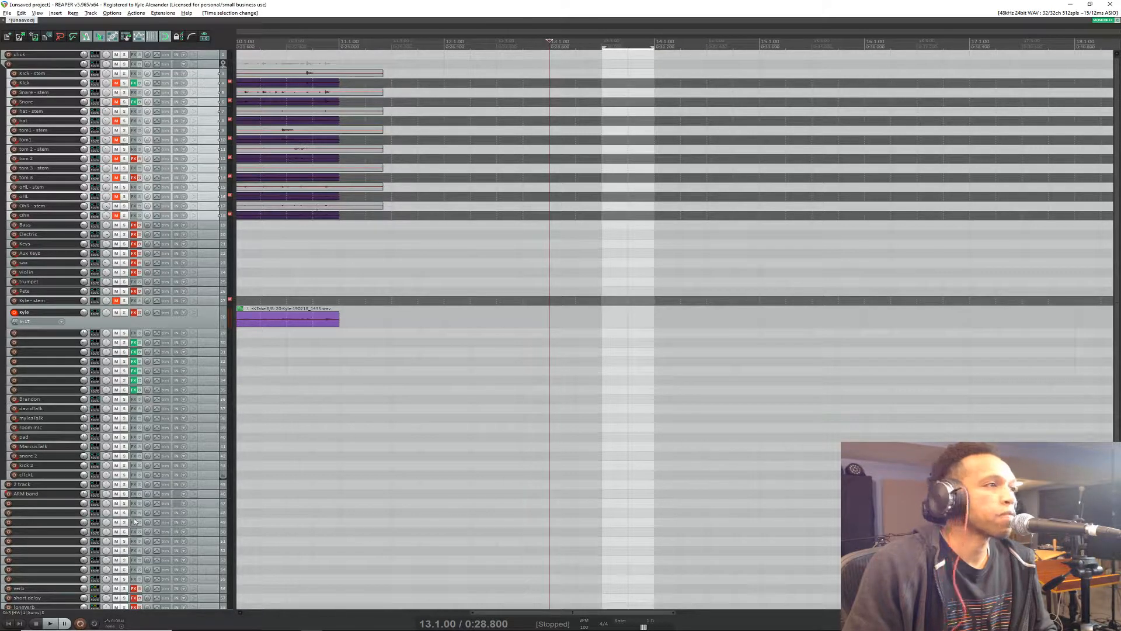
click(79, 624)
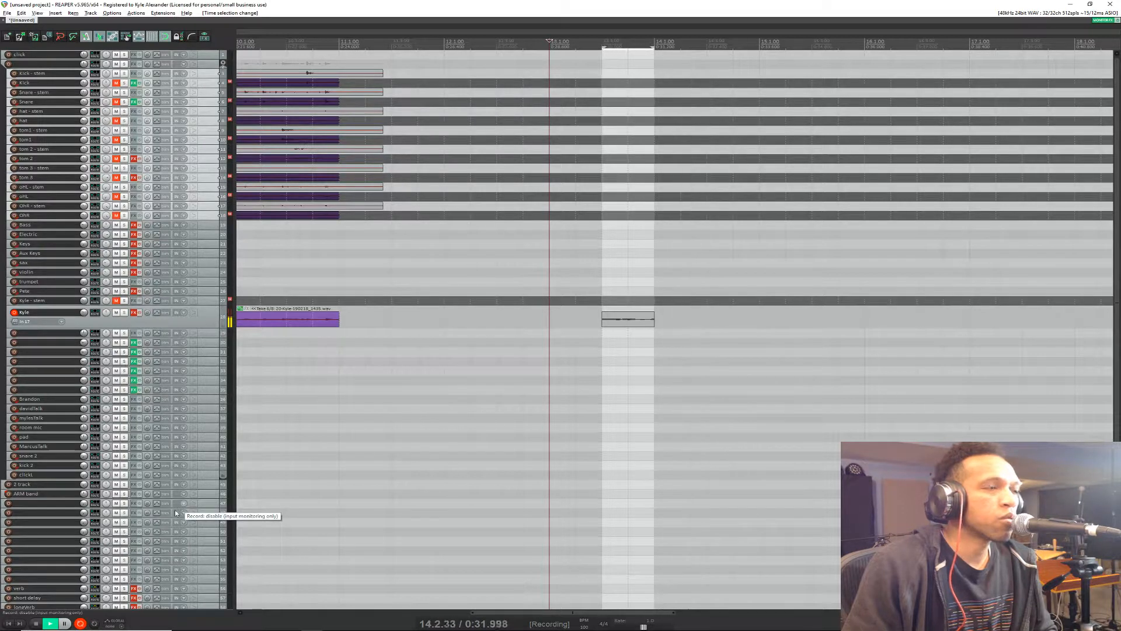
key(space)
click(532, 372)
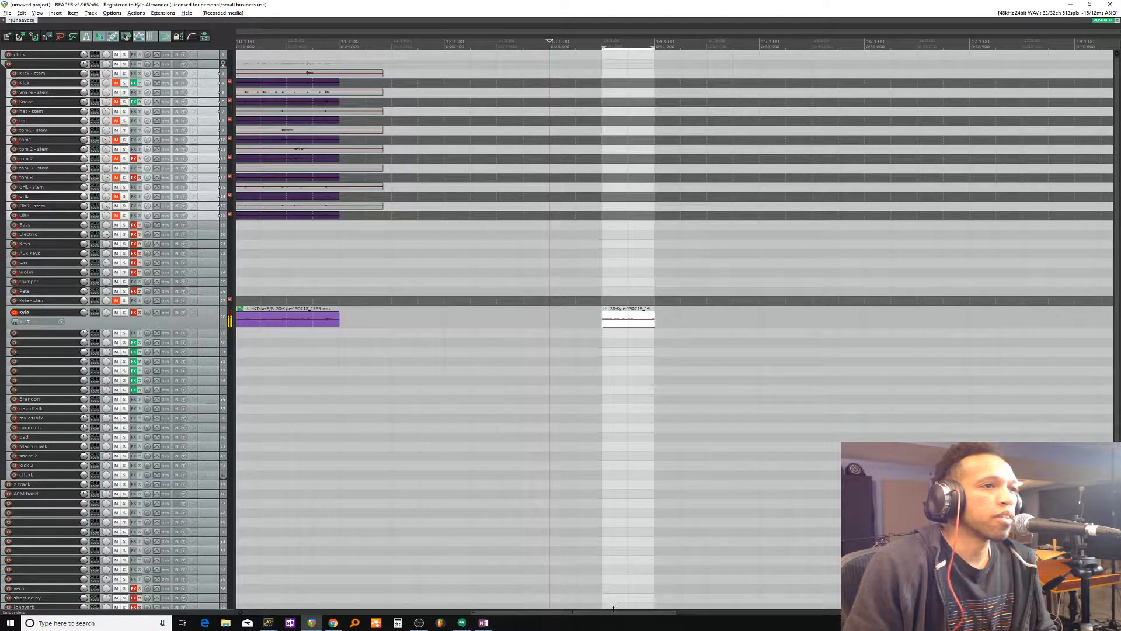
Step: Examine the newly recorded vocal item's waveform and audition it from 13.3.00 and from 13.4.00
drag(613, 612, 351, 597)
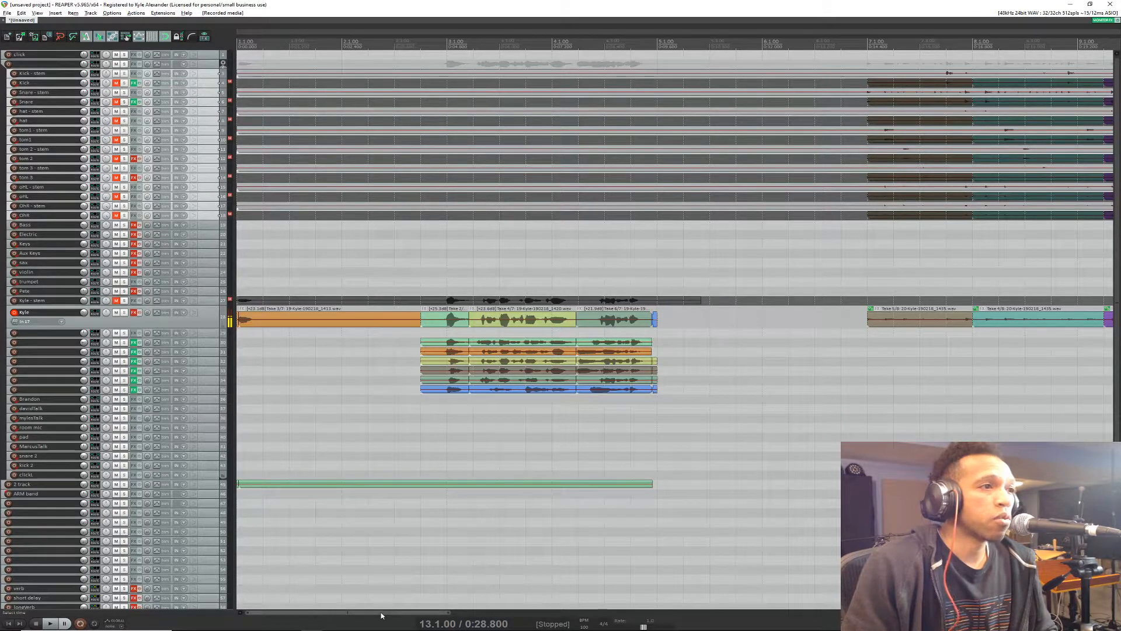
drag(378, 612, 582, 622)
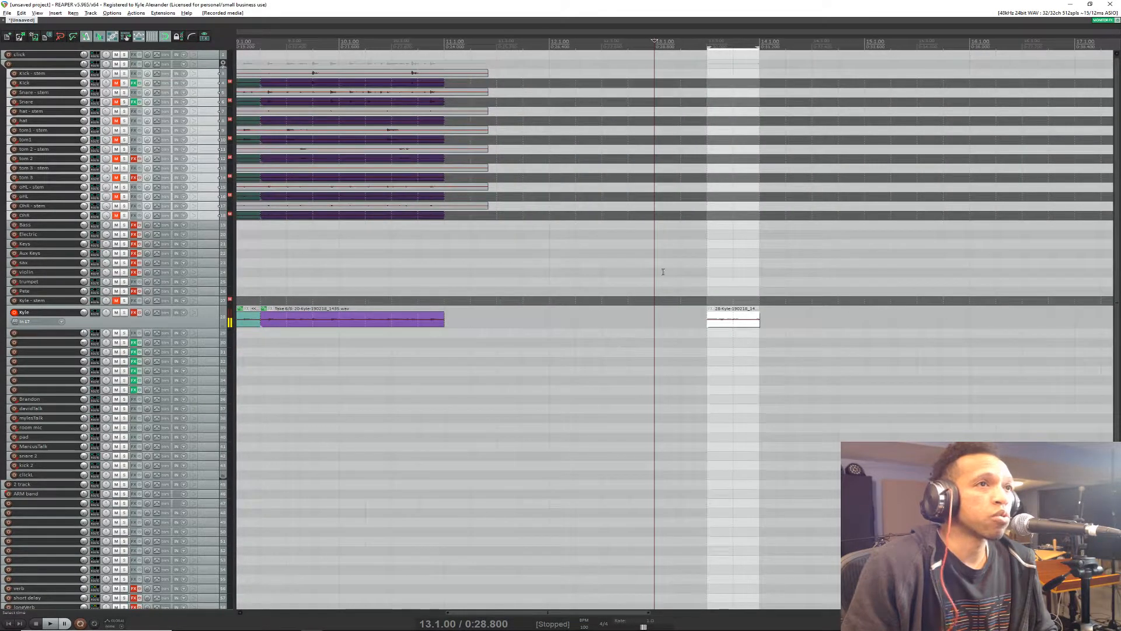
scroll(741, 287, up, 7)
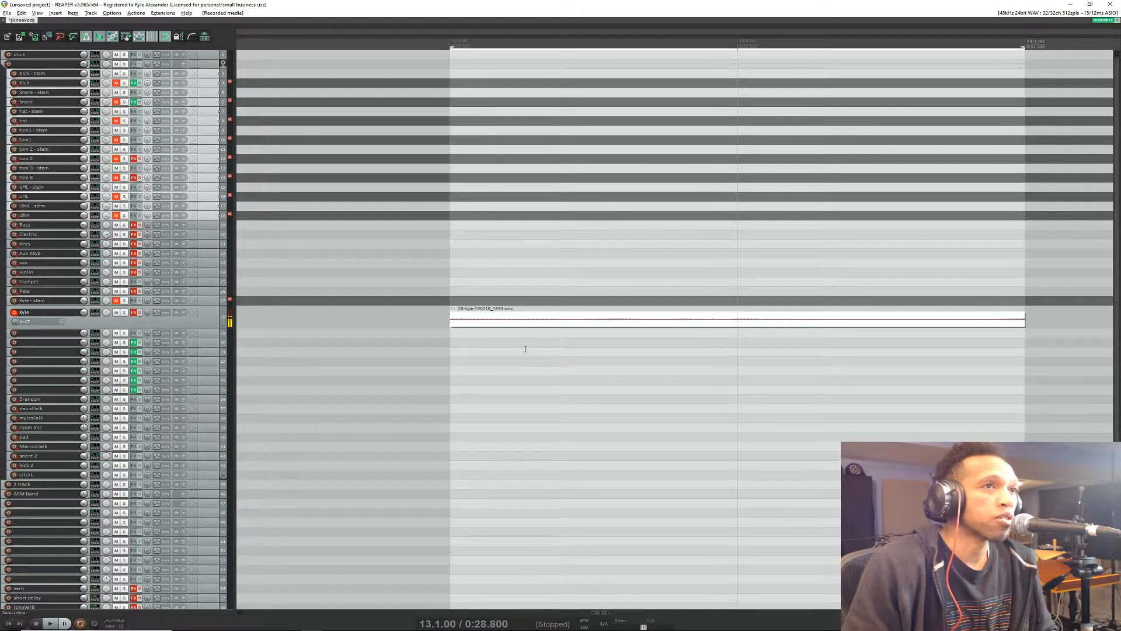
click(662, 318)
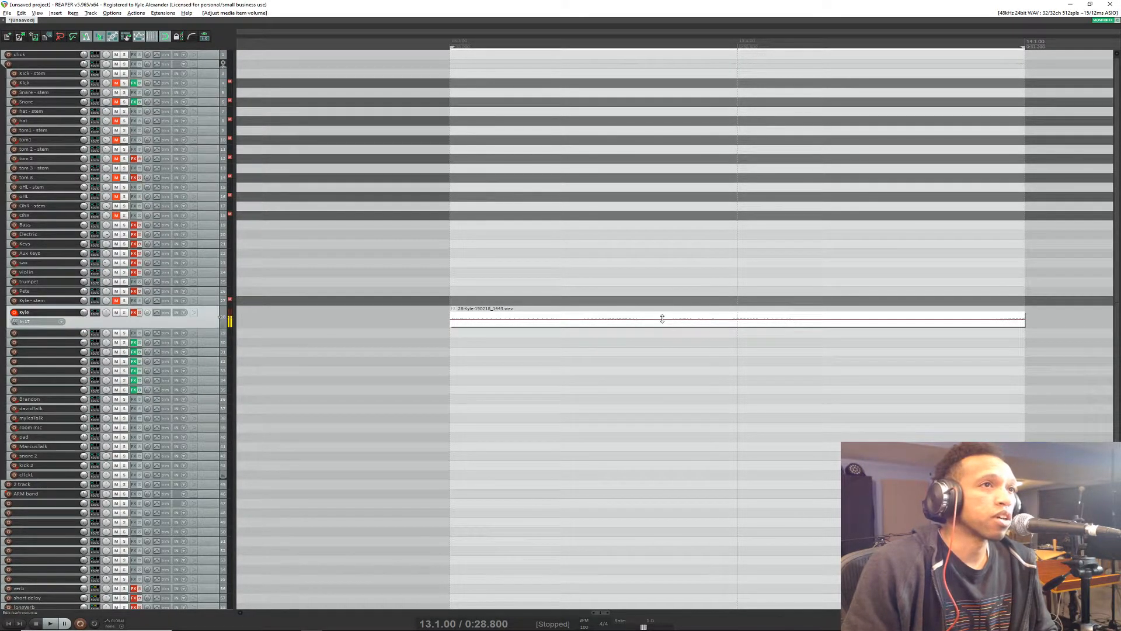
click(649, 323)
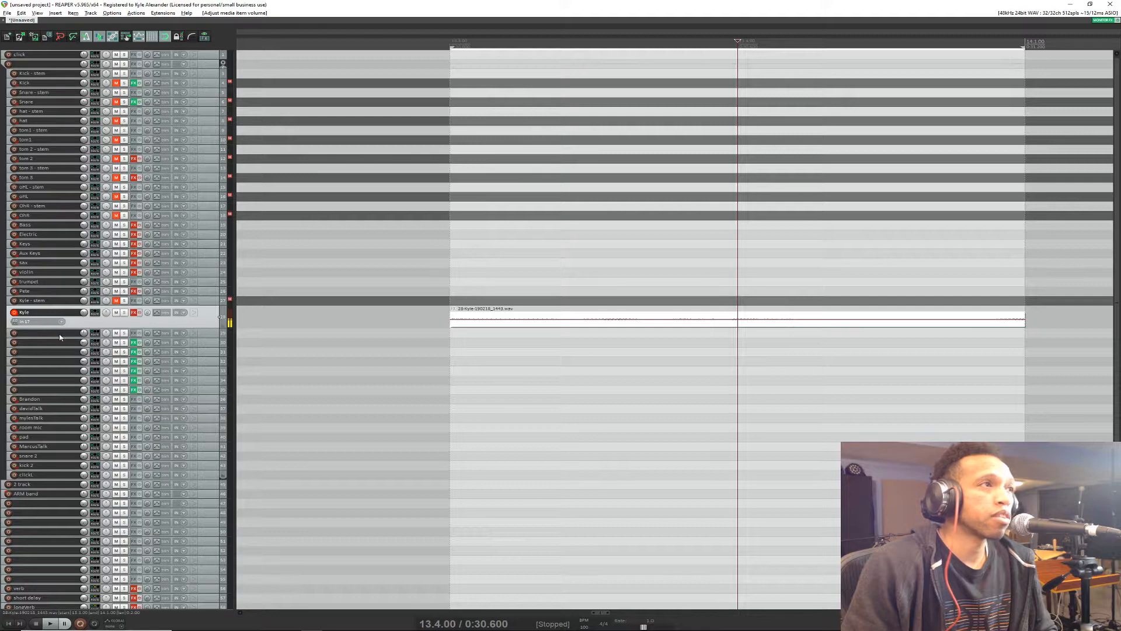
scroll(210, 324, up, 8)
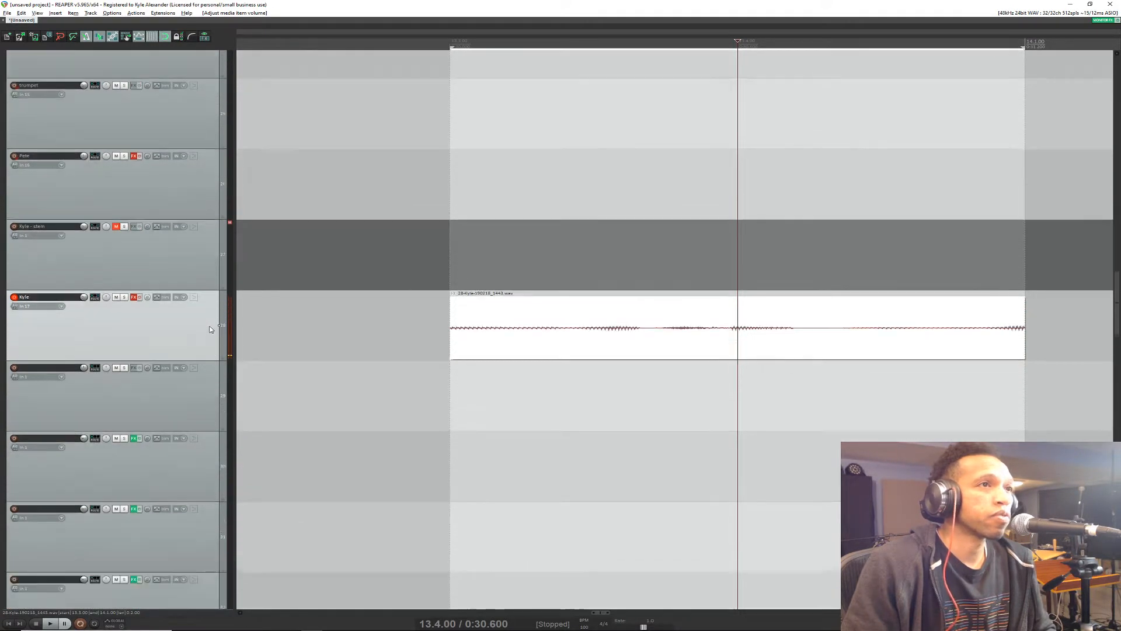
scroll(214, 333, up, 1)
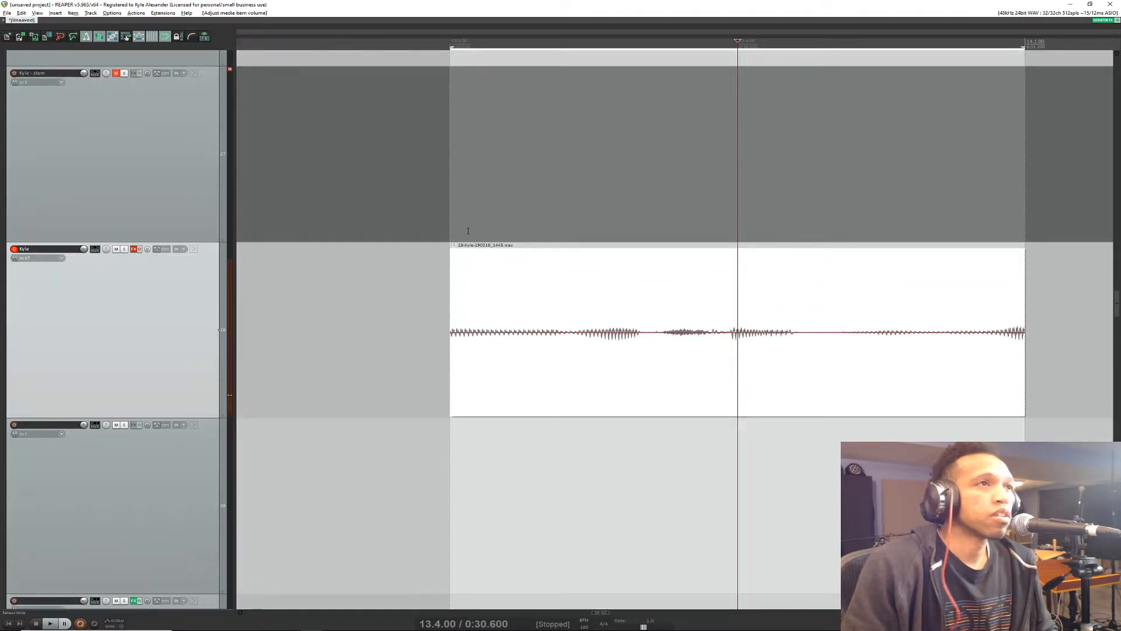
click(474, 298)
key(space)
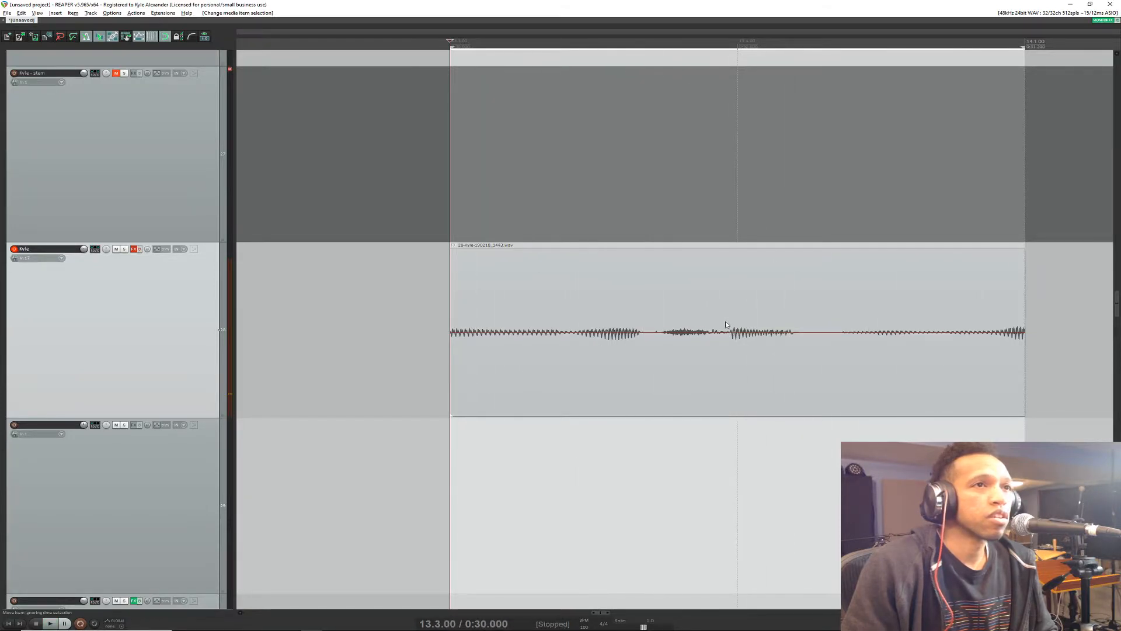
click(724, 337)
key(space)
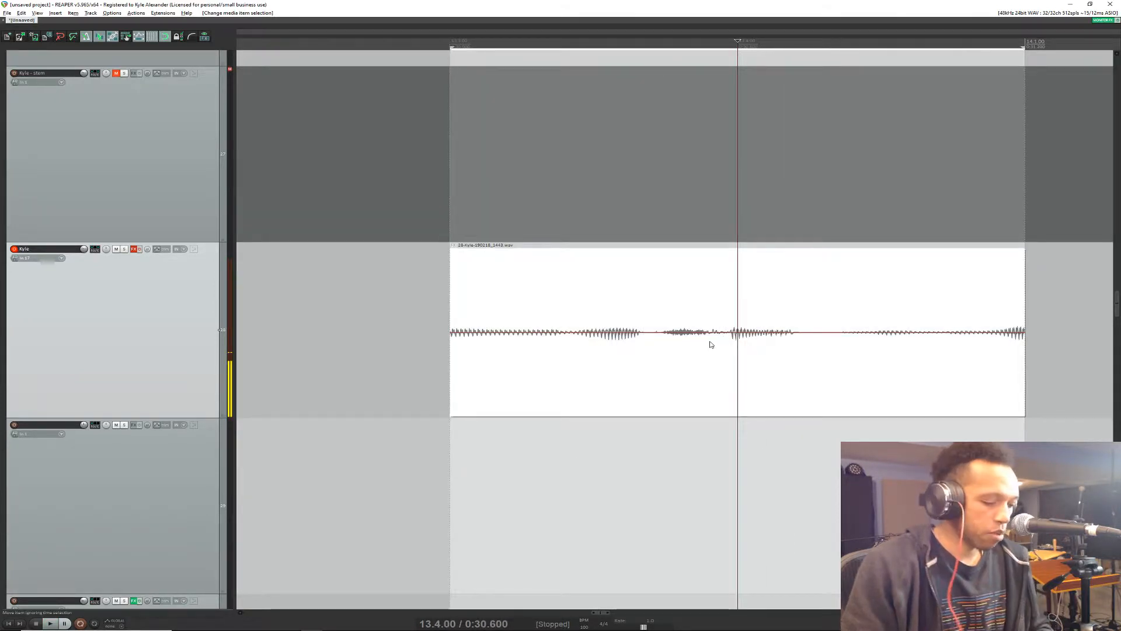
Step: Split the punched-in vocal item at about 13.3.96 and 13.4.30, and select the middle piece
click(726, 327)
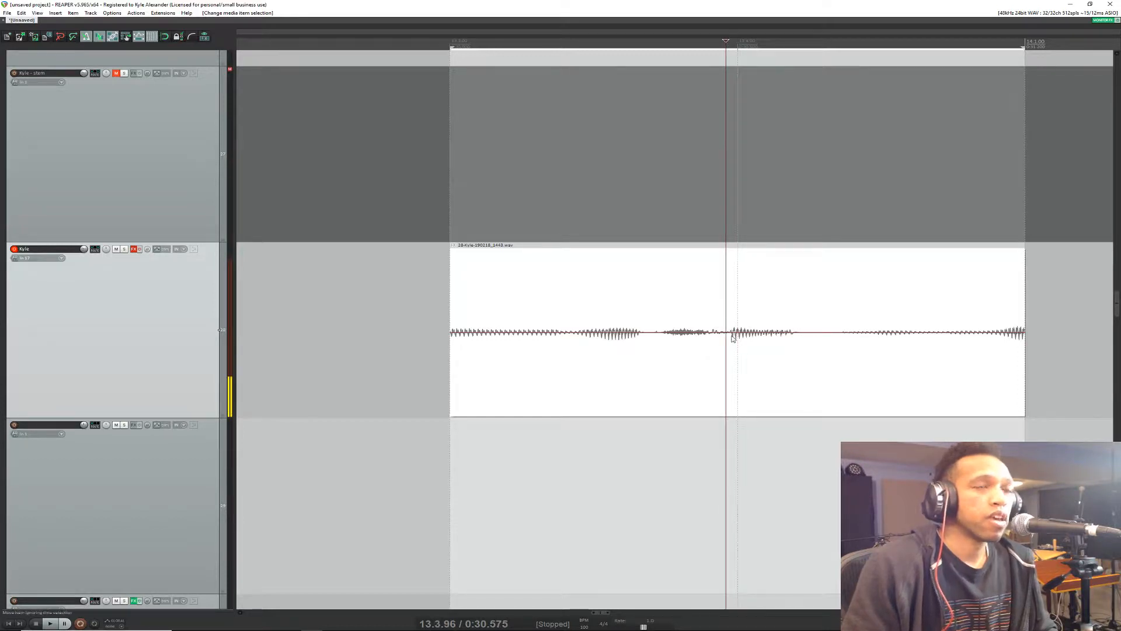
key(s)
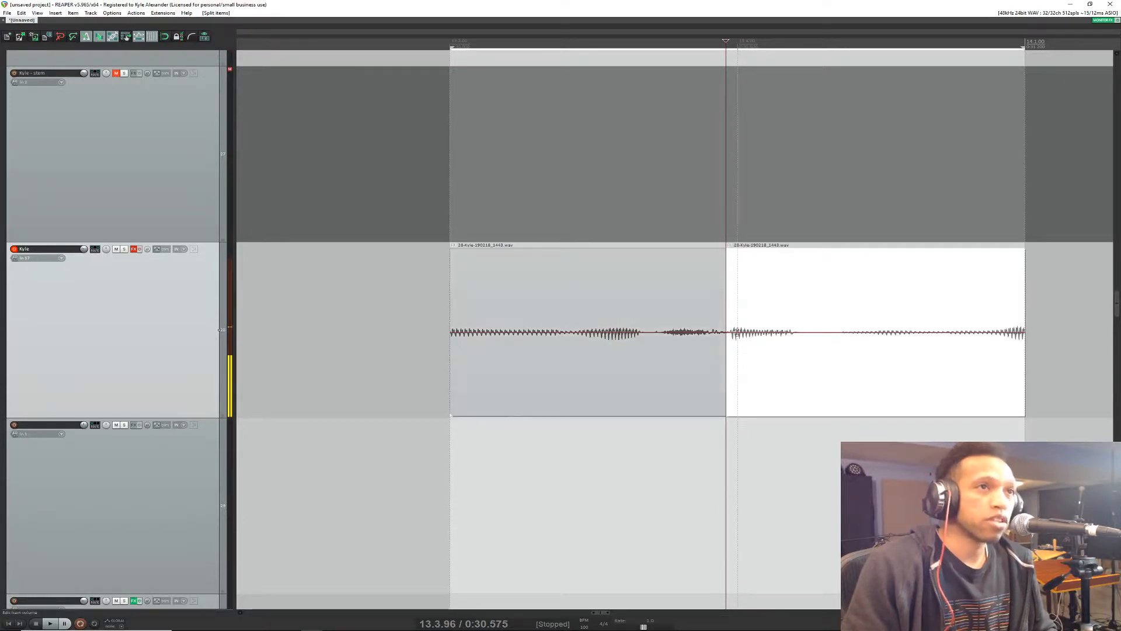
click(824, 333)
key(s)
click(778, 349)
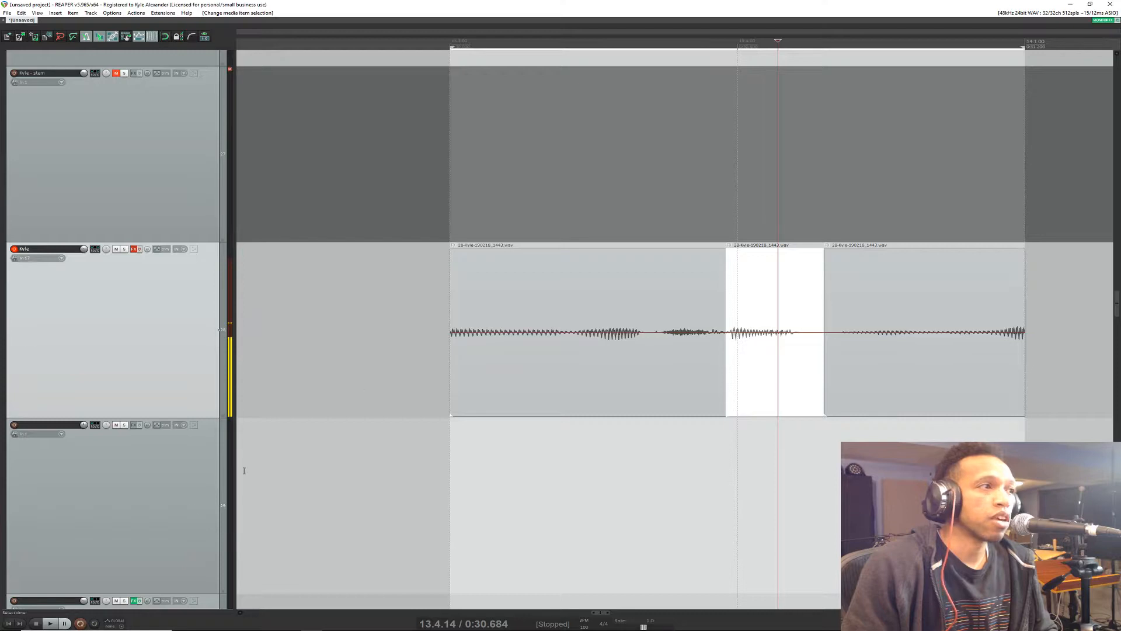
Step: Set the record mode to auto-punch selected items and place the edit cursor ahead of the items at about 13.1.41
right_click(80, 623)
click(133, 624)
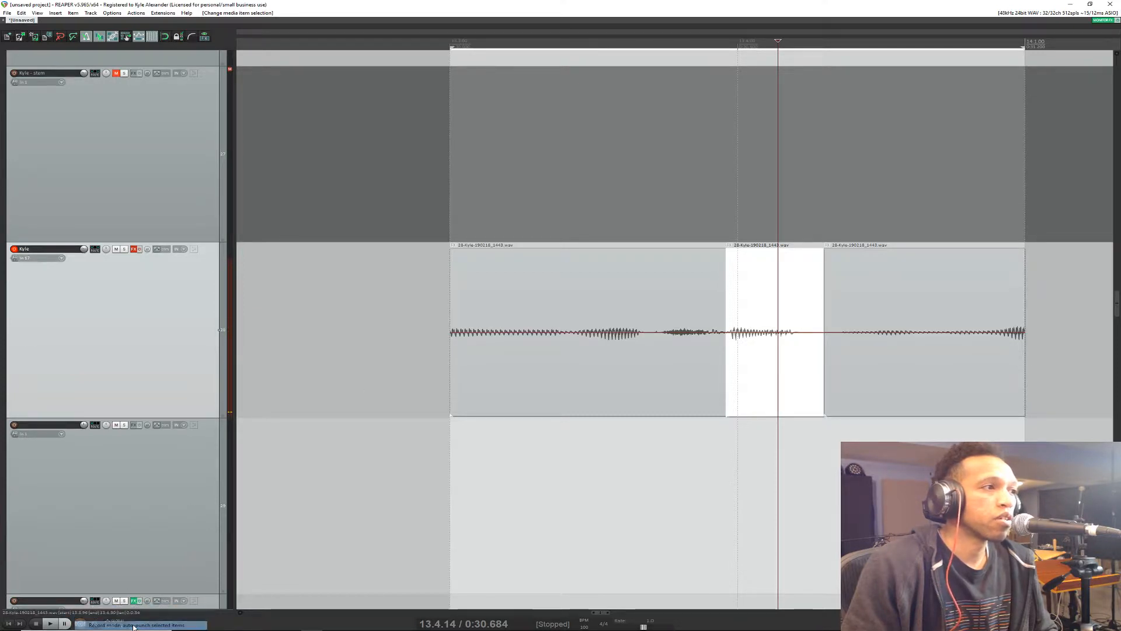
click(282, 42)
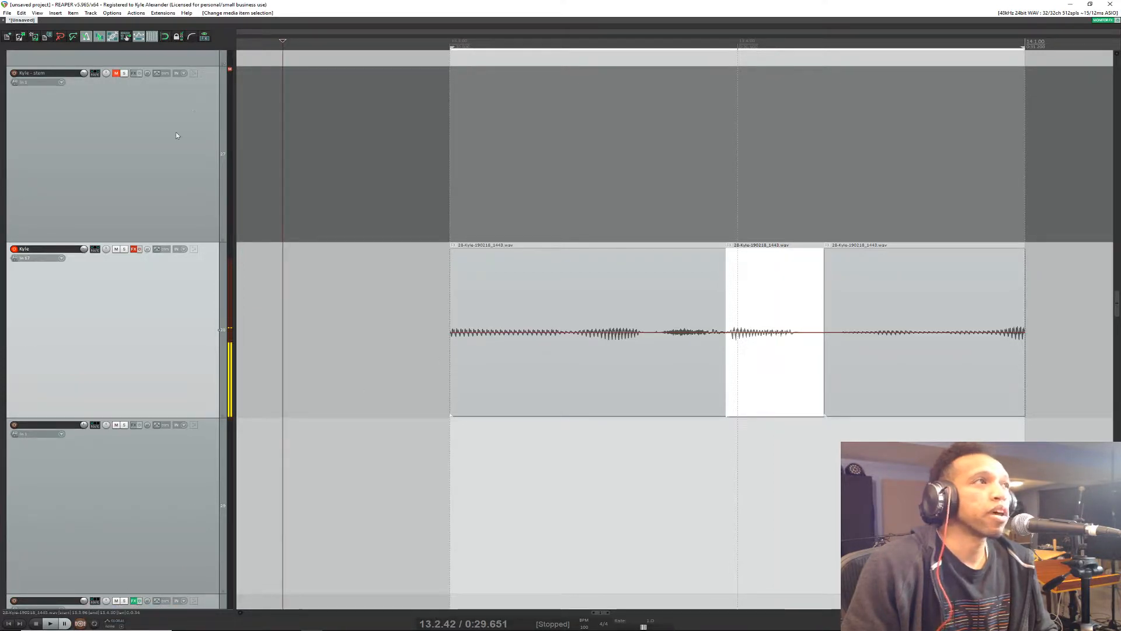
scroll(273, 461, down, 5)
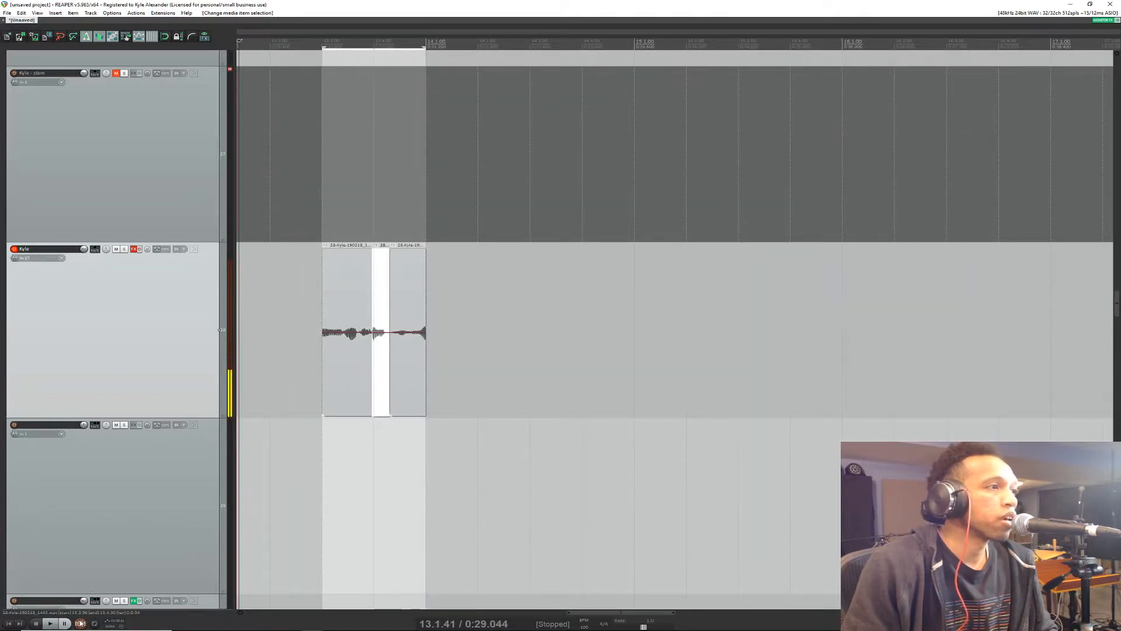
Step: Record a punch-in over the selected middle piece of the vocal item and save the recorded file
key(ctrl+r)
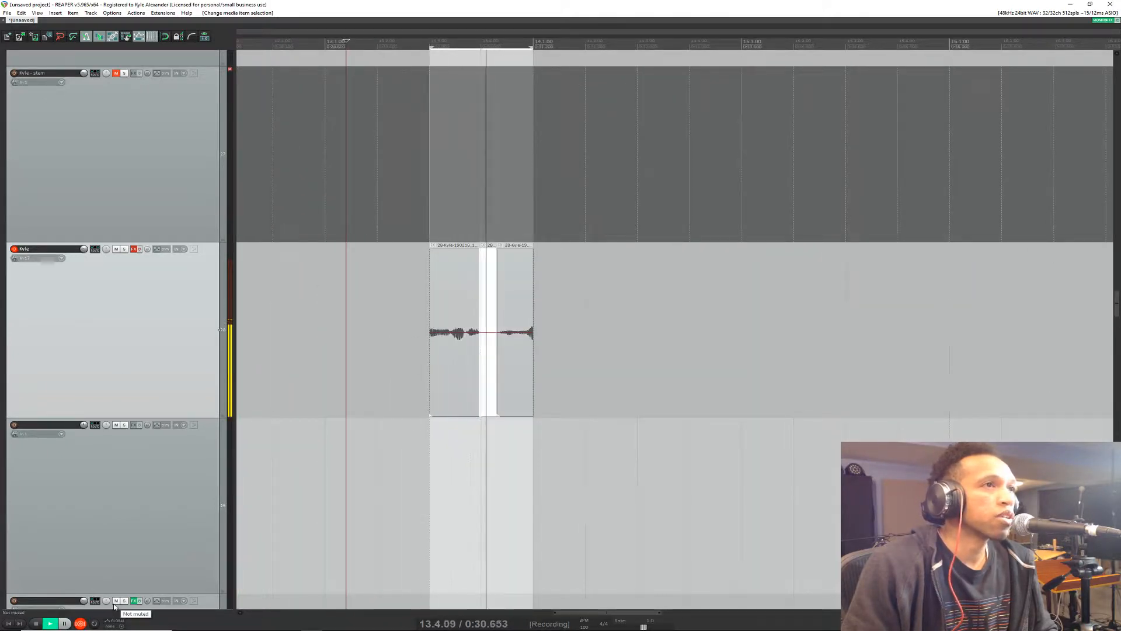
key(ctrl+r)
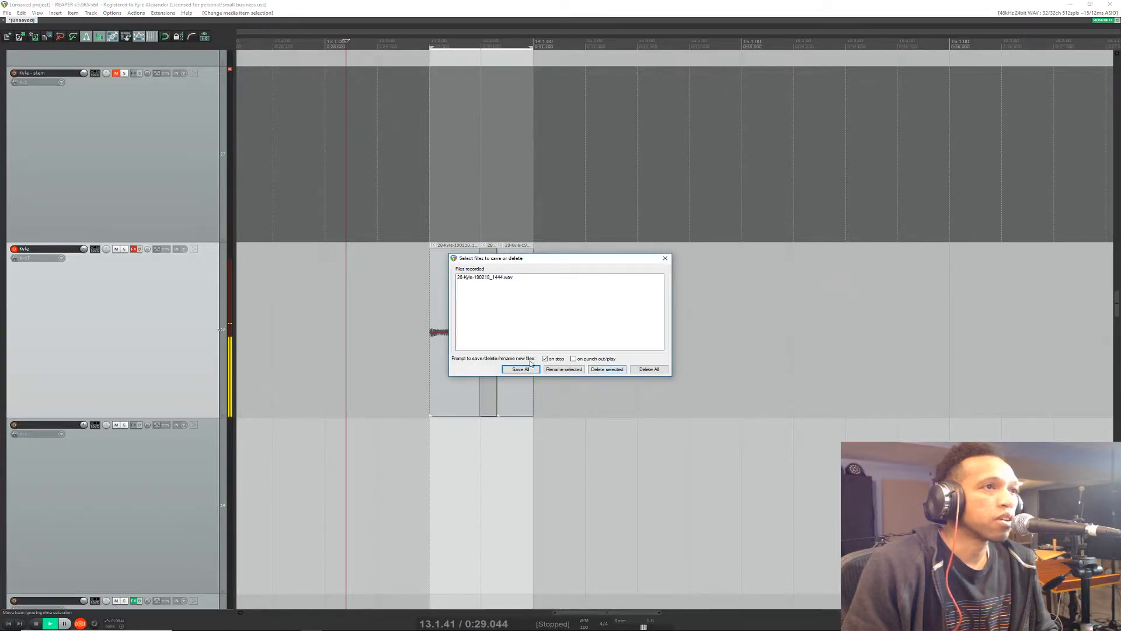
click(521, 370)
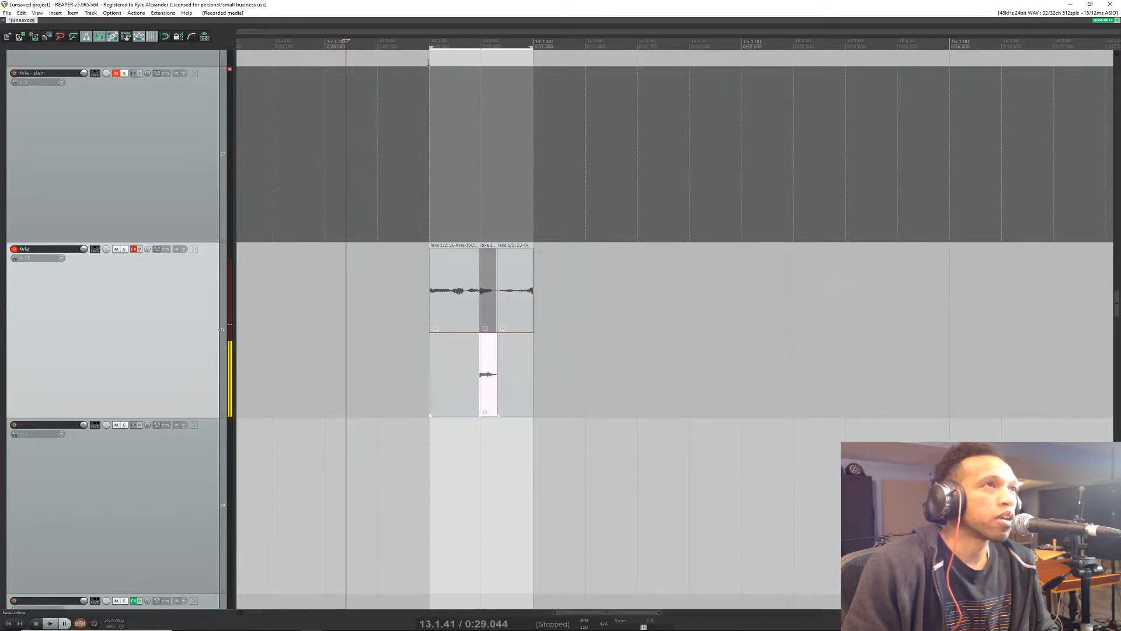
Step: Play back the new punch-in from about 13.2.86, and check the live chat in the browser for viewer questions
click(422, 39)
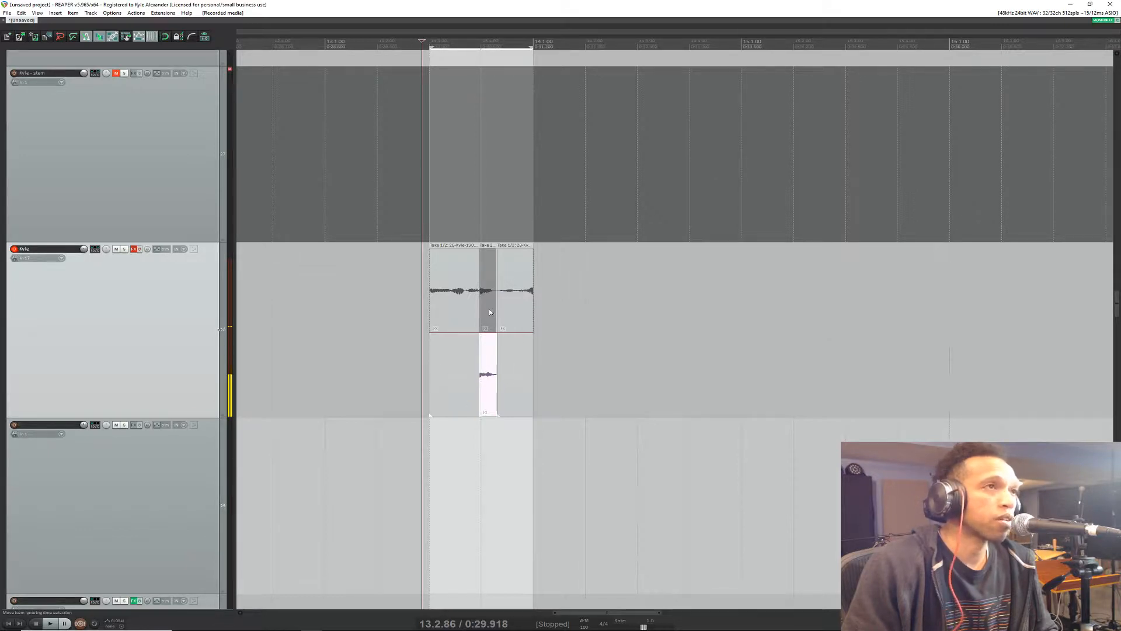
key(space)
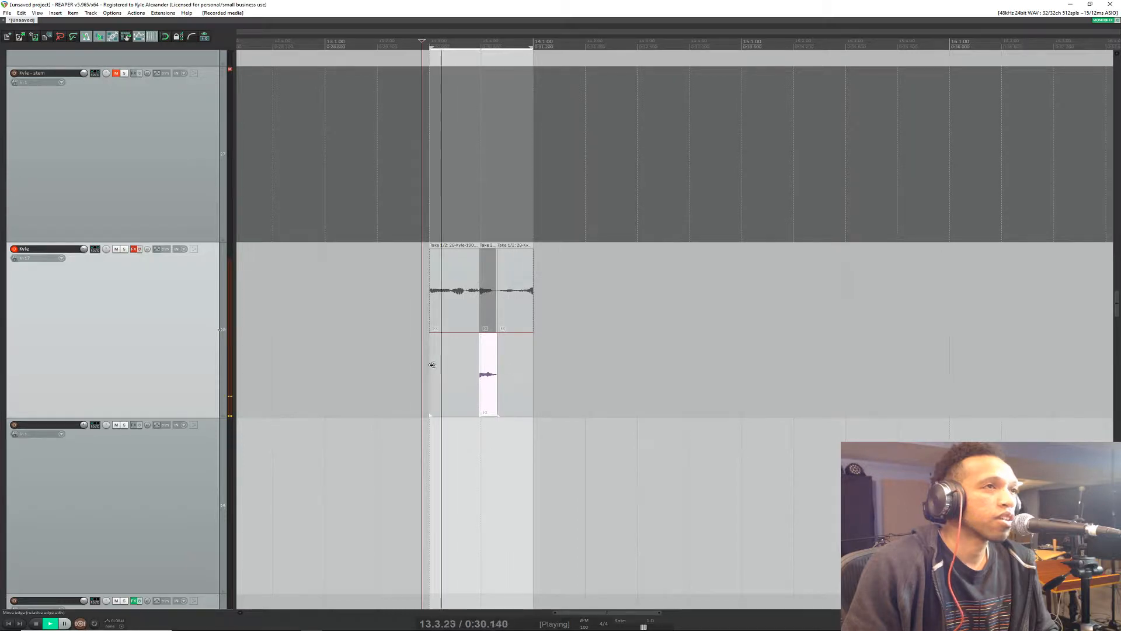
key(space)
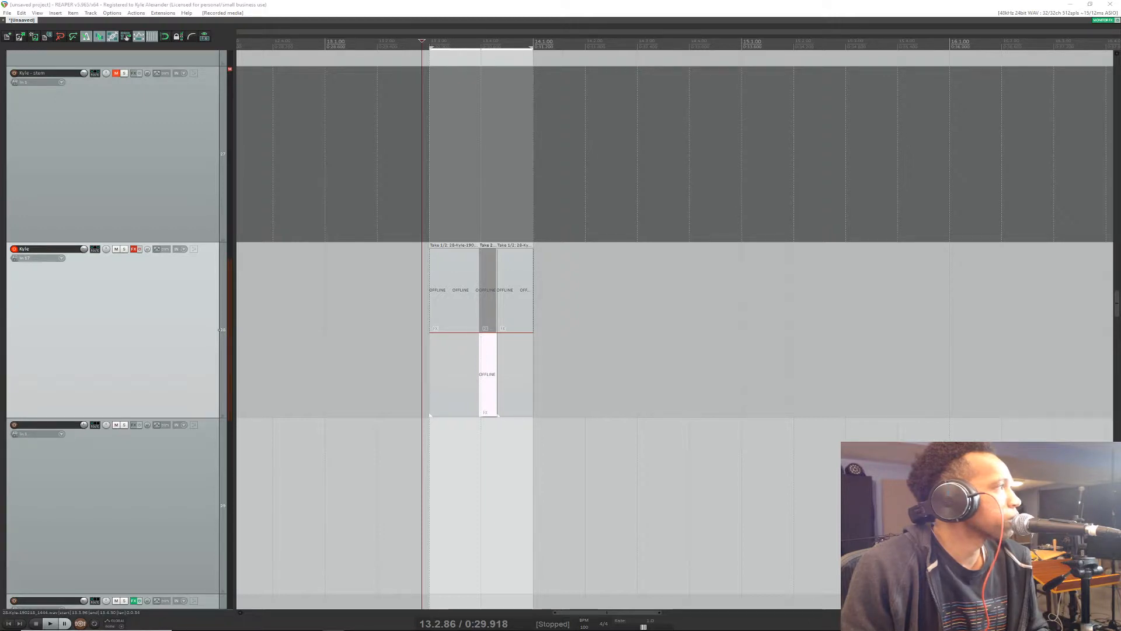
drag(0, 268, 196, 136)
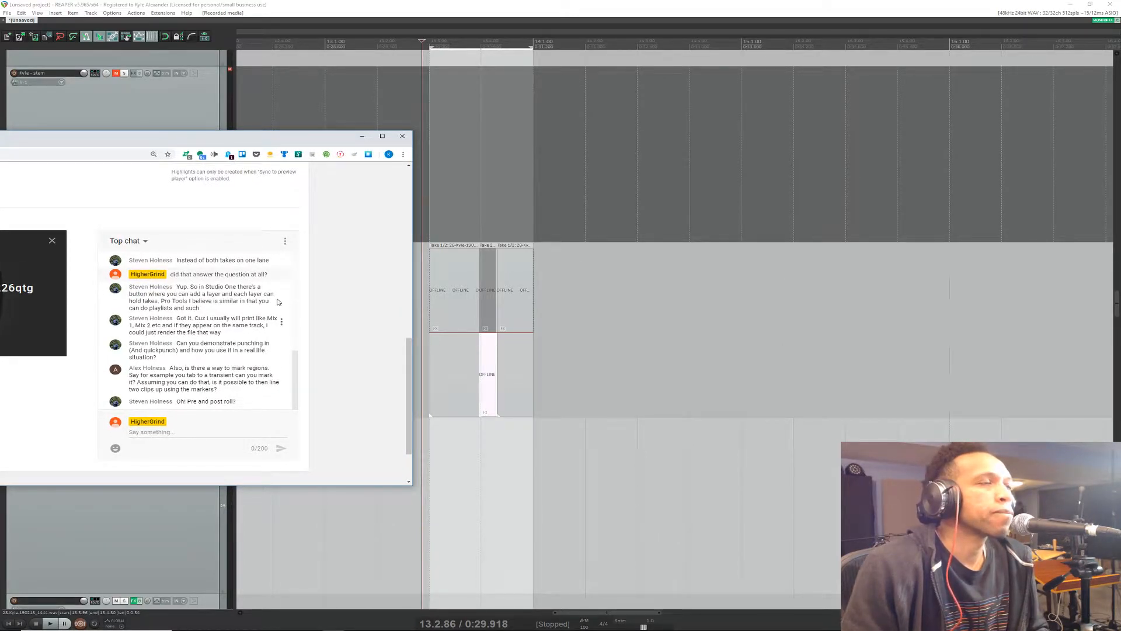
drag(309, 146, 0, 525)
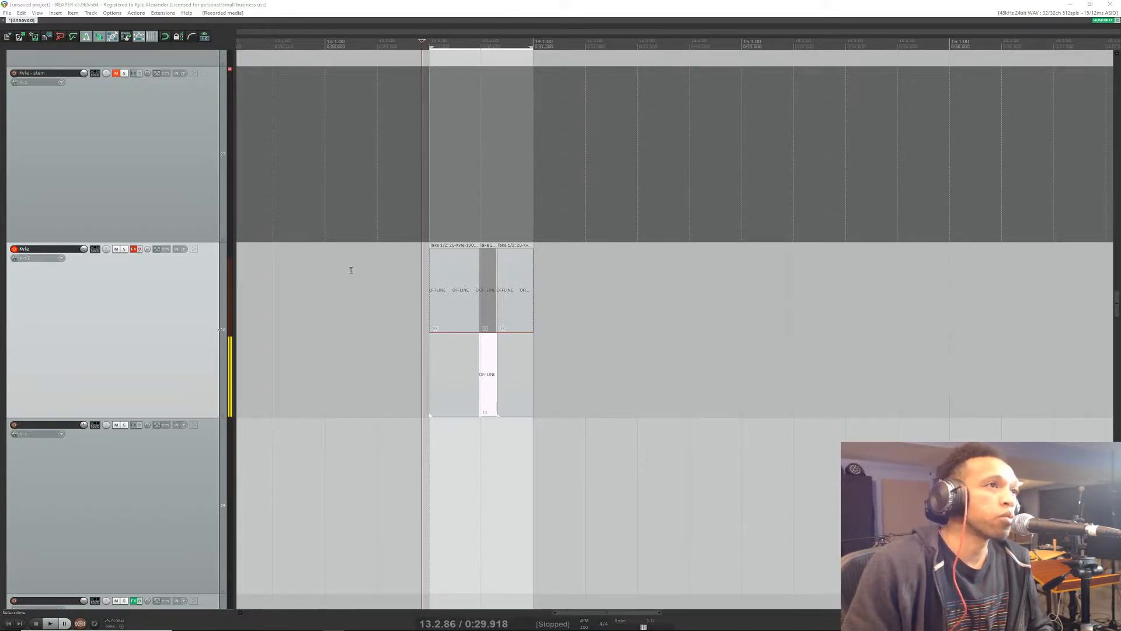
Step: Select the first piece of the vocal item and switch the record mode back to time selection auto punch
click(439, 315)
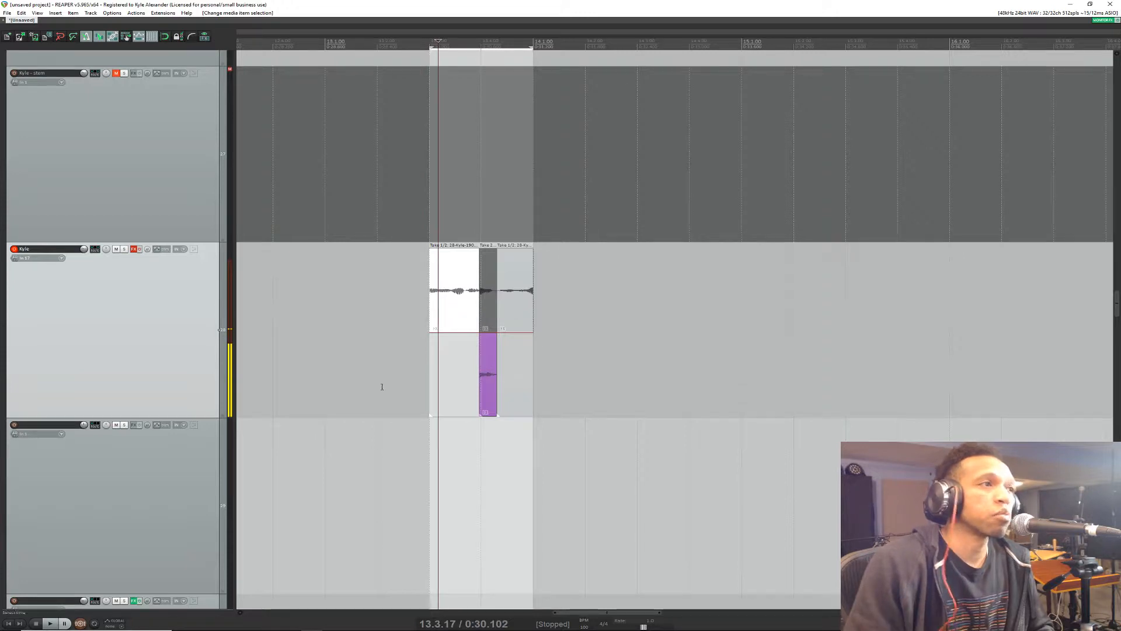
right_click(84, 625)
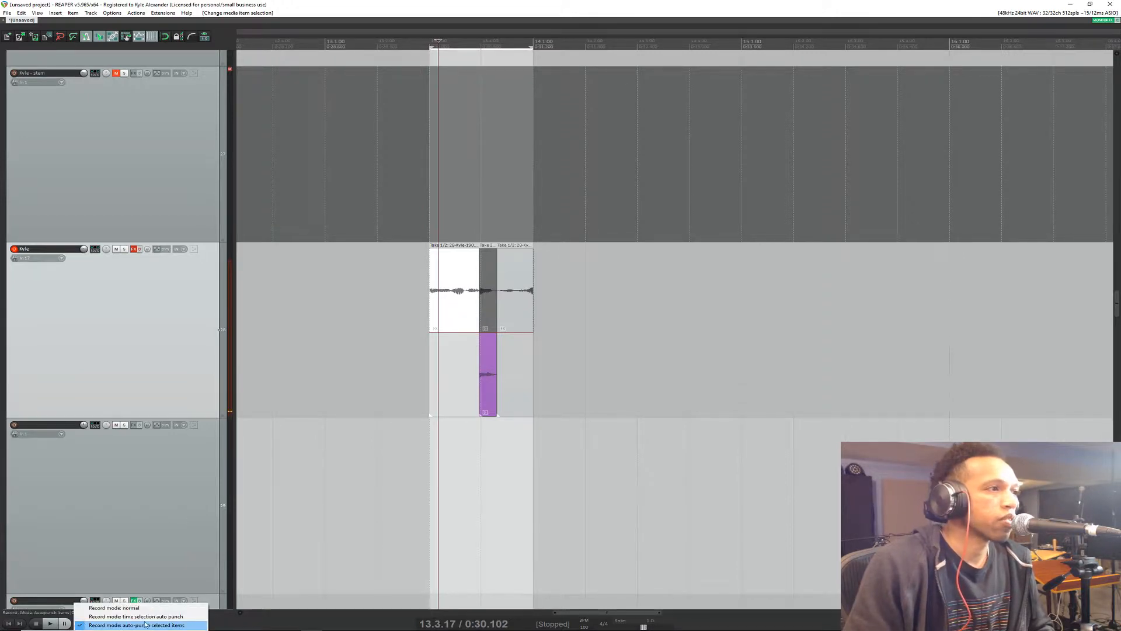
click(145, 624)
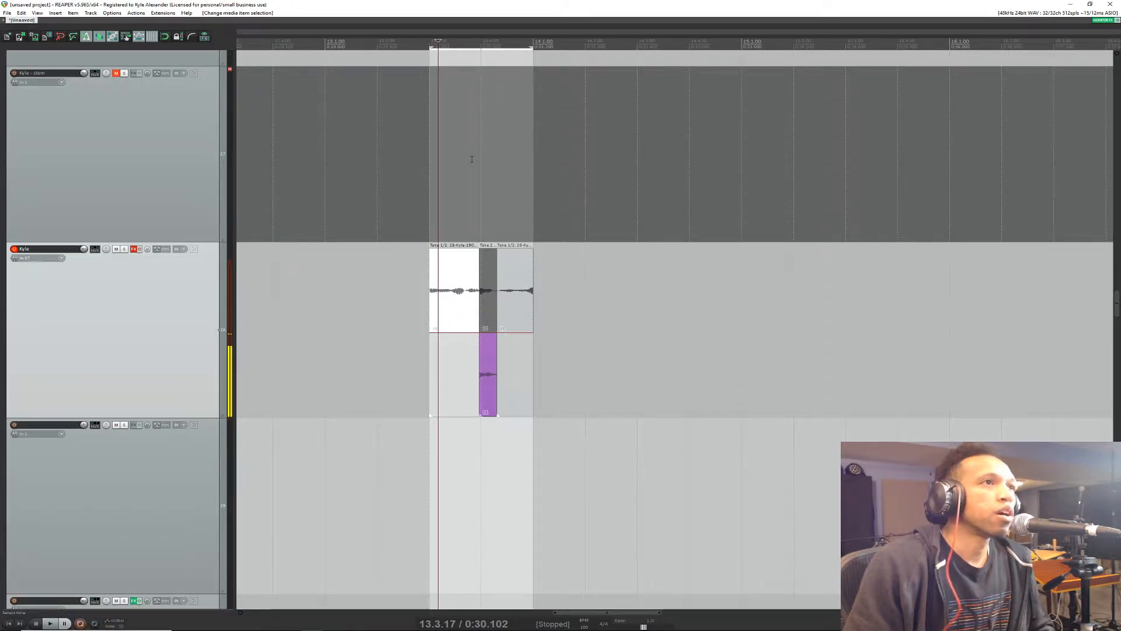
Step: Place the edit cursor at 12.4.01 ahead of the vocal items and check the live chat in the browser
click(273, 42)
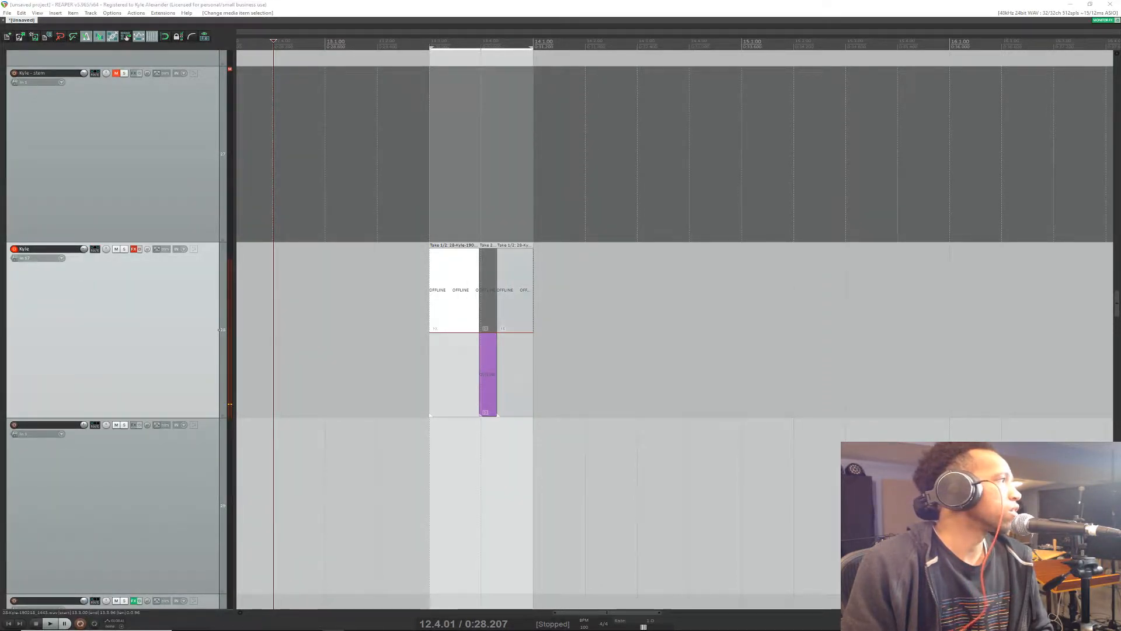
drag(0, 291, 106, 167)
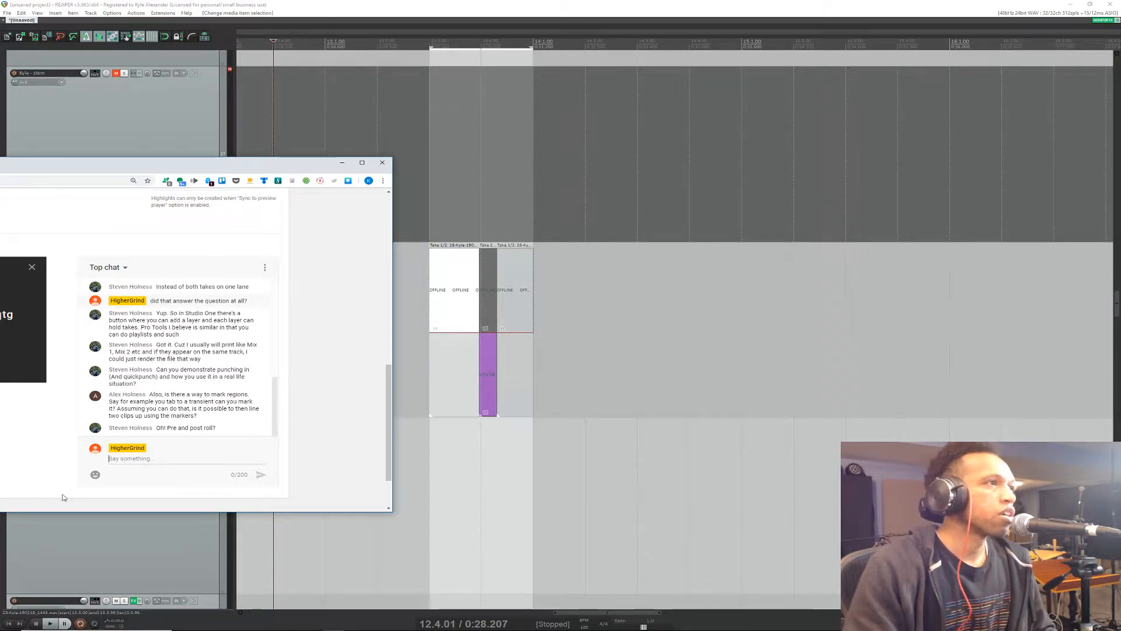
text(ca)
key(BackSpace)
key(BackSpace)
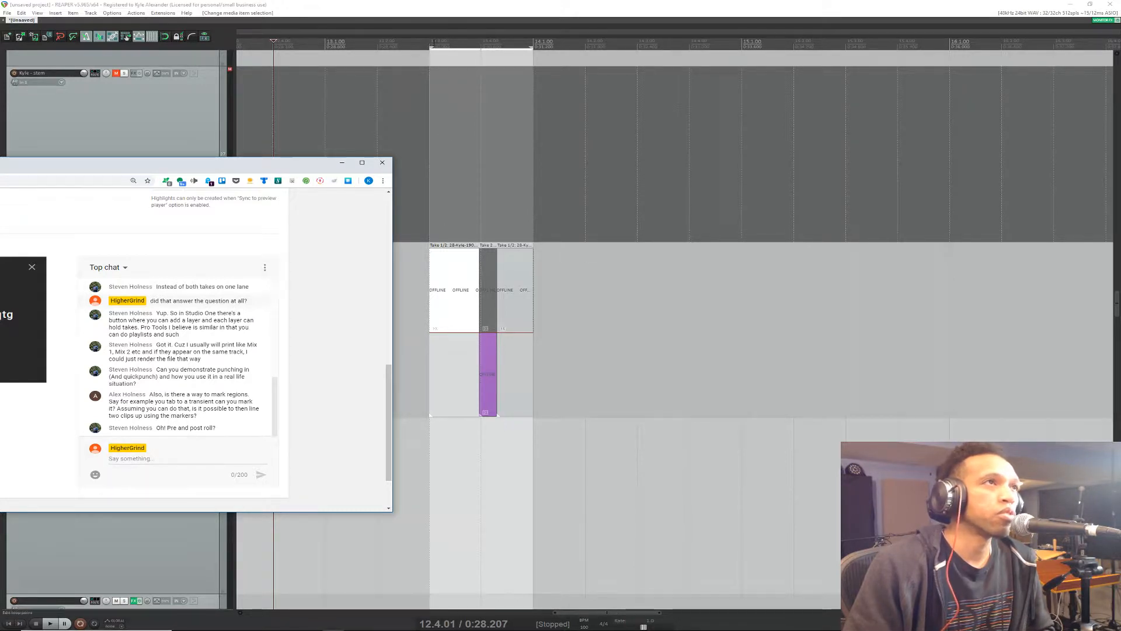
Step: Try starting the time selection earlier than the vocal items, and reread the live chat question about marking regions
drag(431, 47, 377, 50)
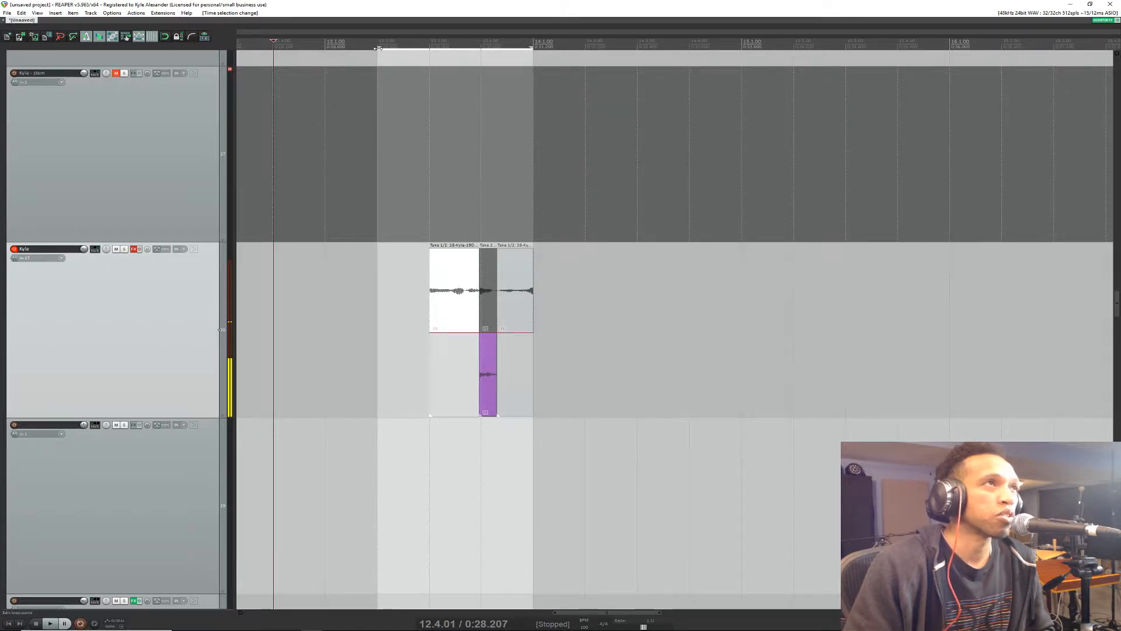
drag(378, 48, 429, 49)
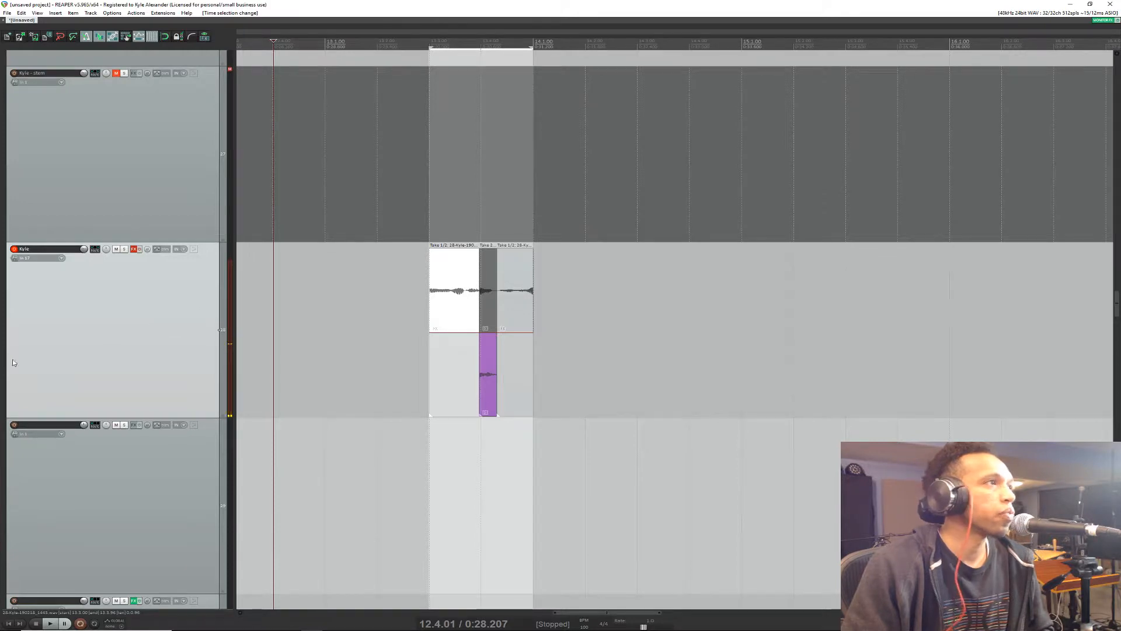
key(alt+Tab)
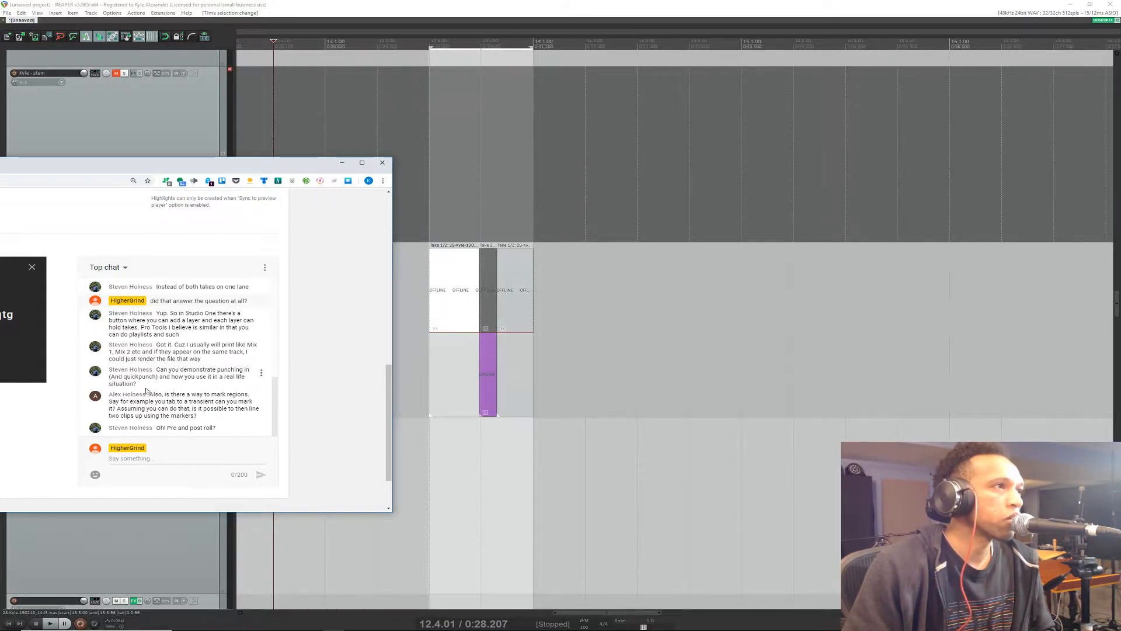
drag(153, 391, 198, 407)
click(199, 406)
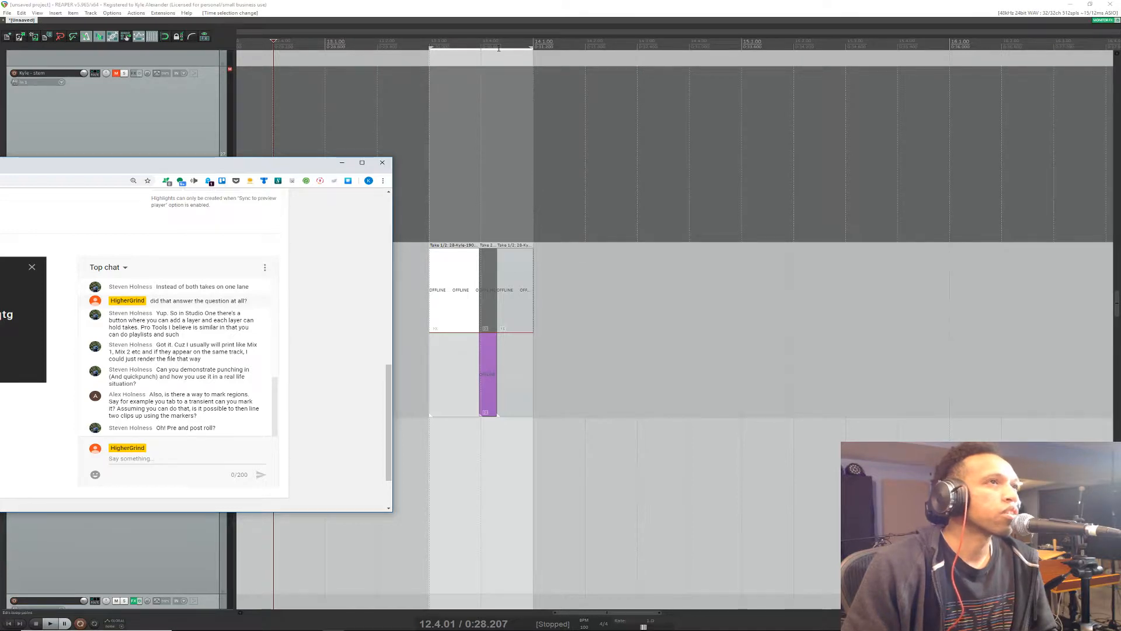
Step: Look over the comped takes around bar 8 and the punched vocal items near bar 13, and check the chat for new questions
click(467, 38)
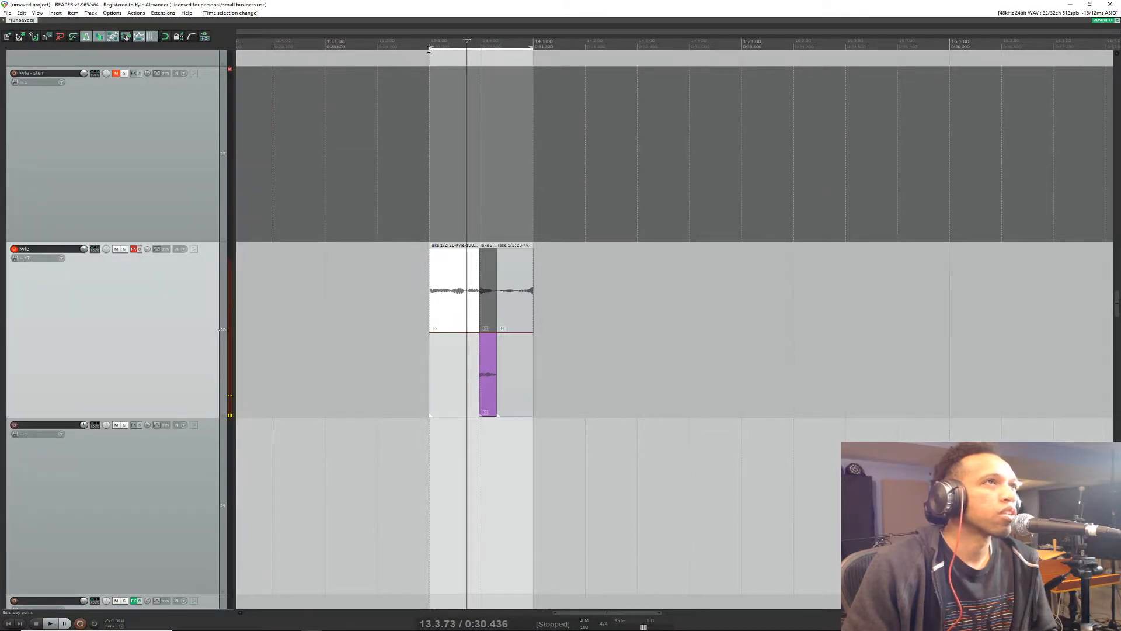
click(462, 45)
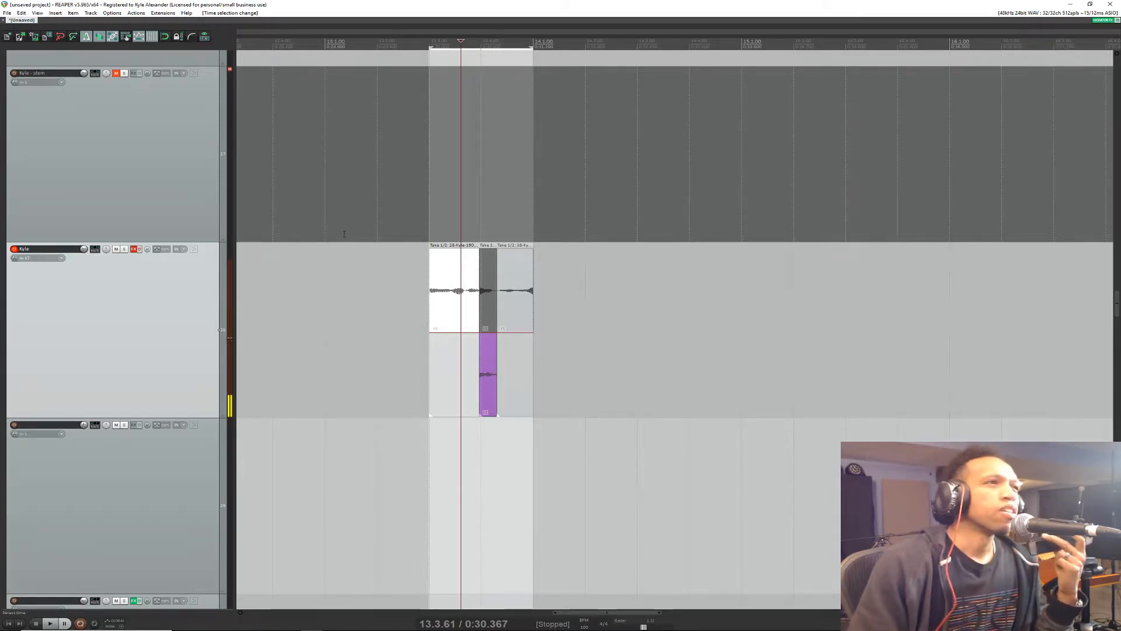
drag(651, 612, 494, 604)
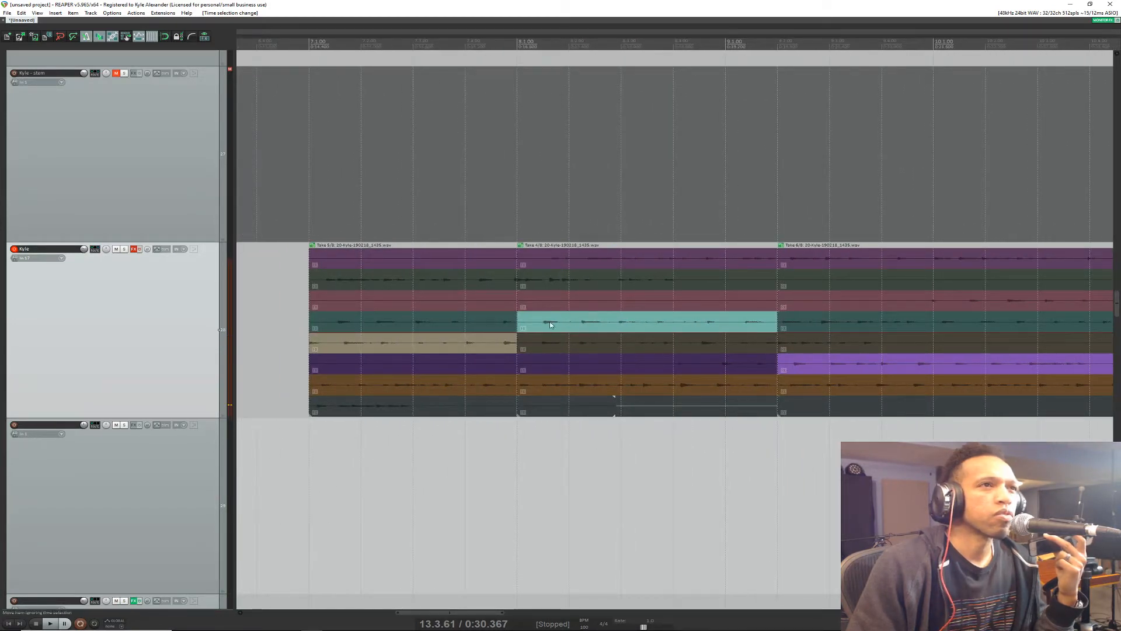
click(549, 340)
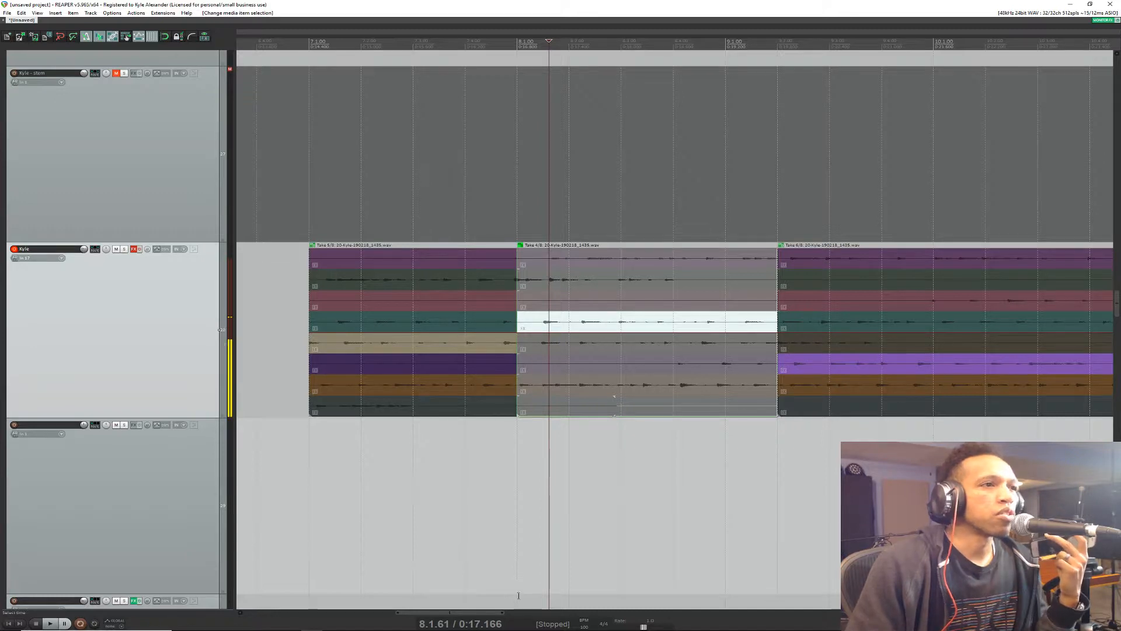
drag(487, 613, 630, 617)
click(547, 308)
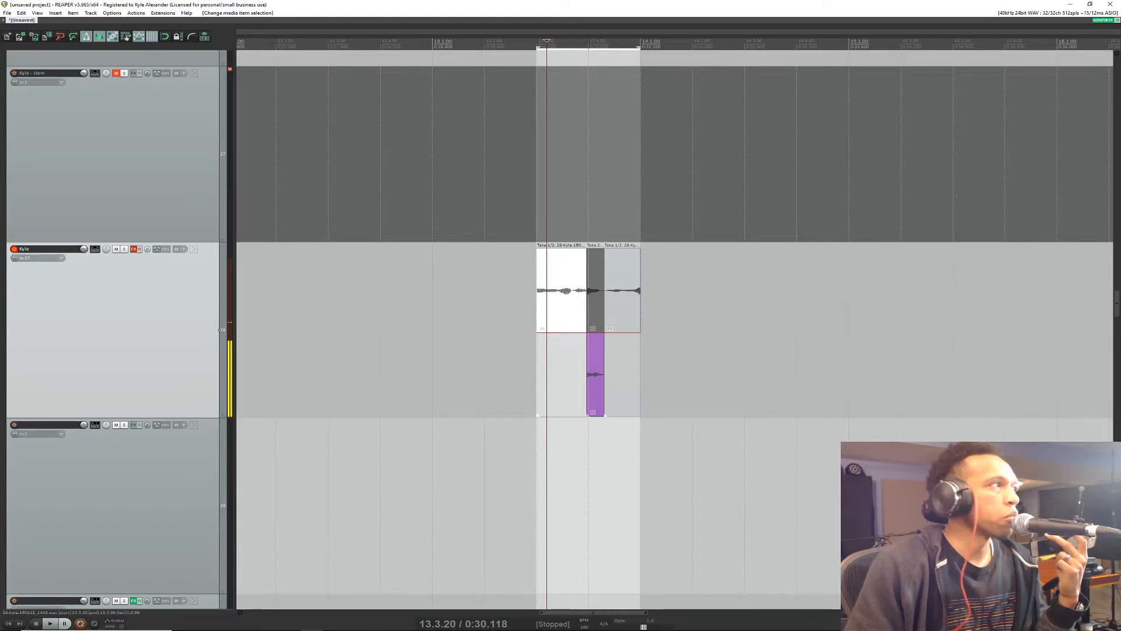
key(alt+Tab)
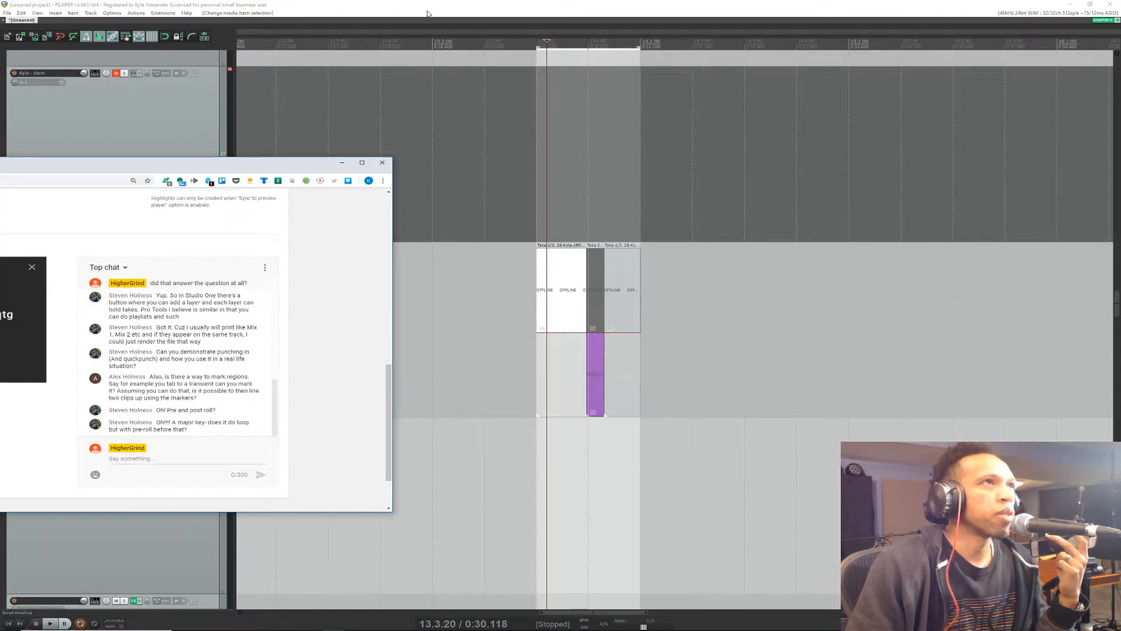
key(alt+Tab)
Step: Try adding a marker at 13.3.47 over the first vocal piece and opening its settings
click(441, 47)
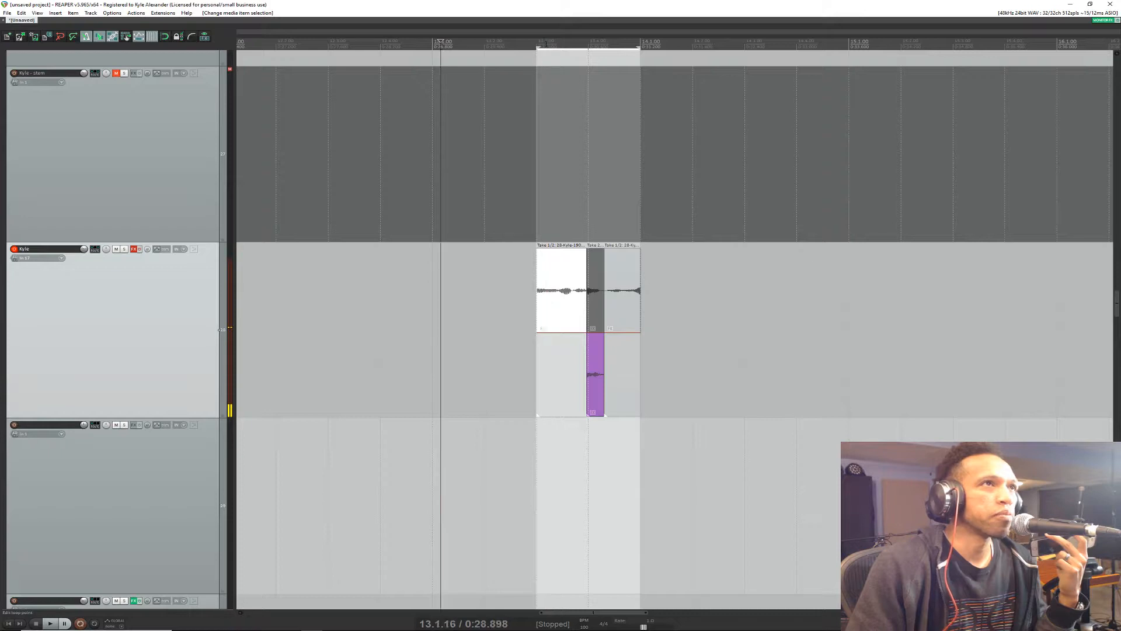
click(549, 48)
click(570, 49)
click(561, 48)
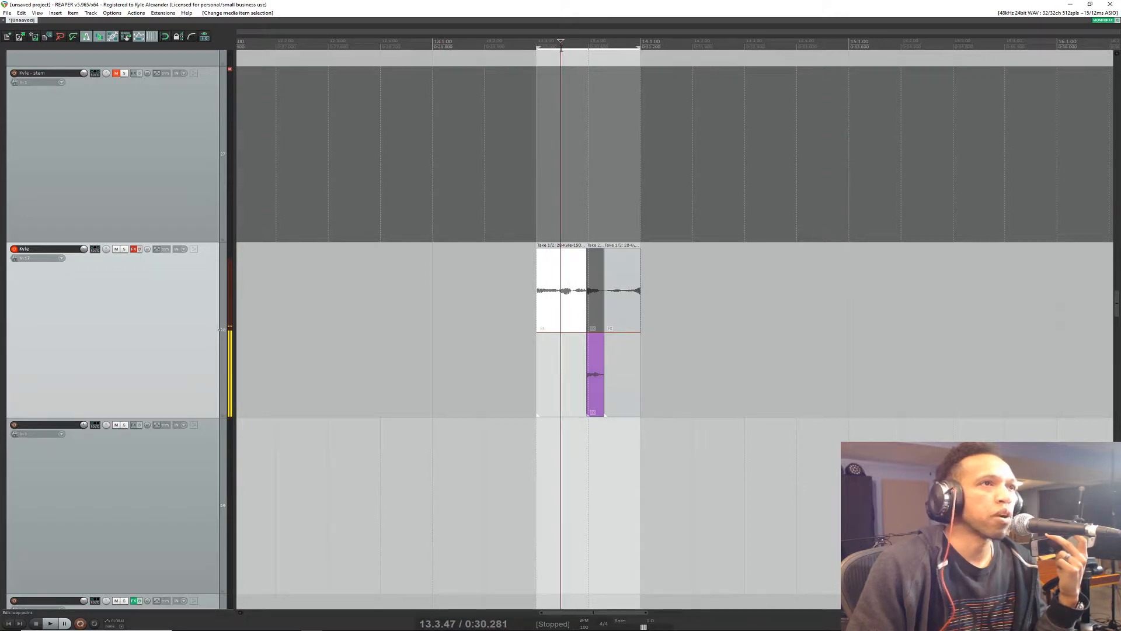
key(m)
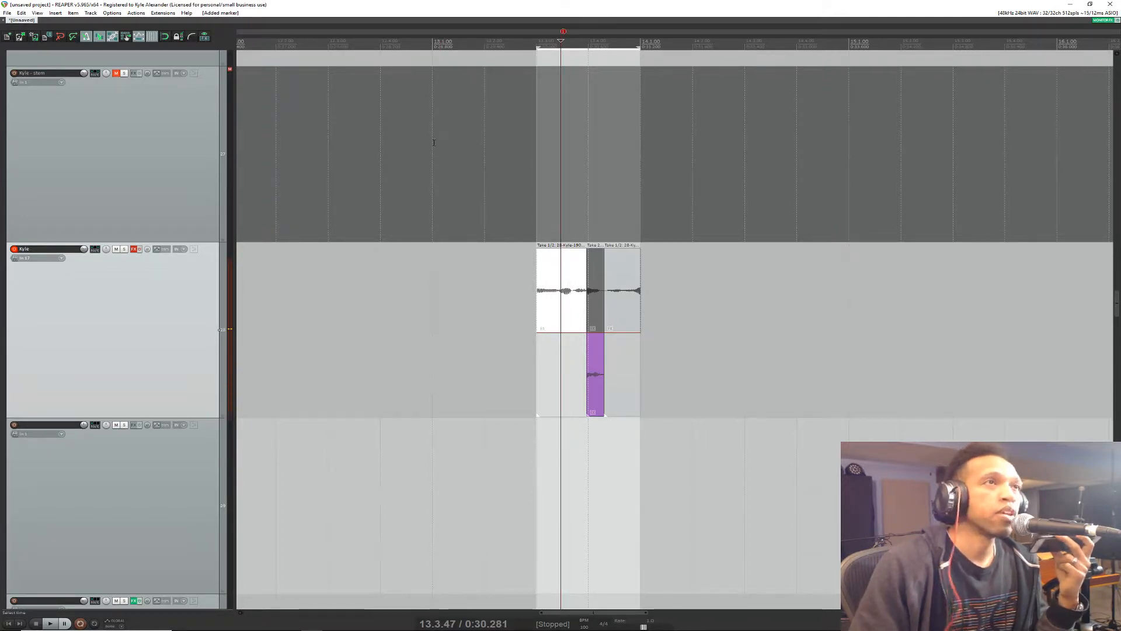
double_click(564, 31)
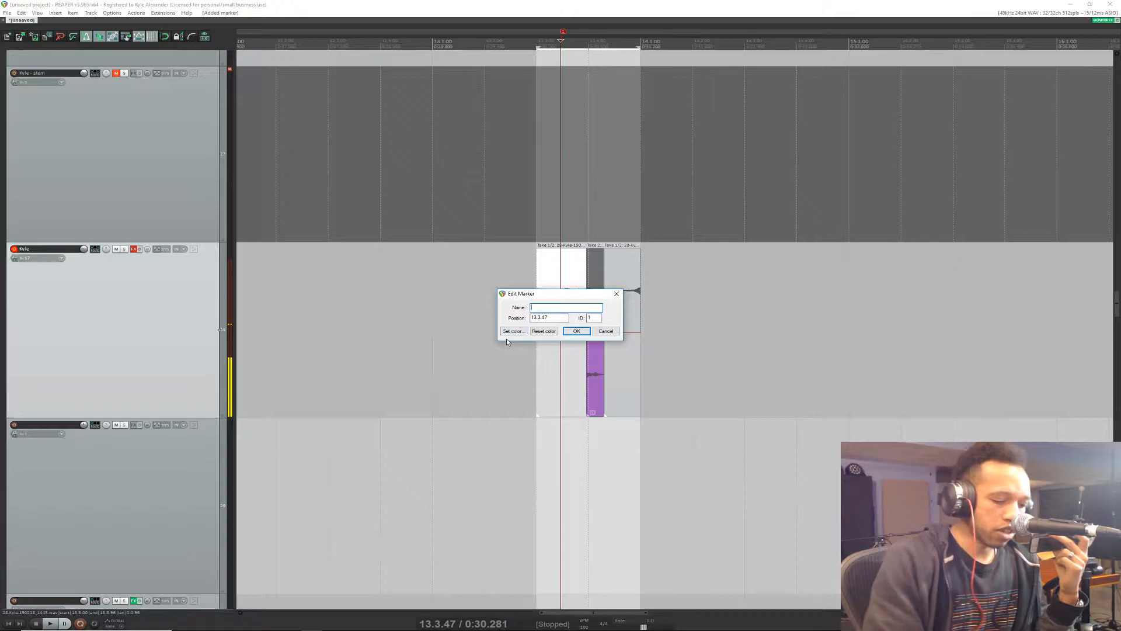
click(605, 330)
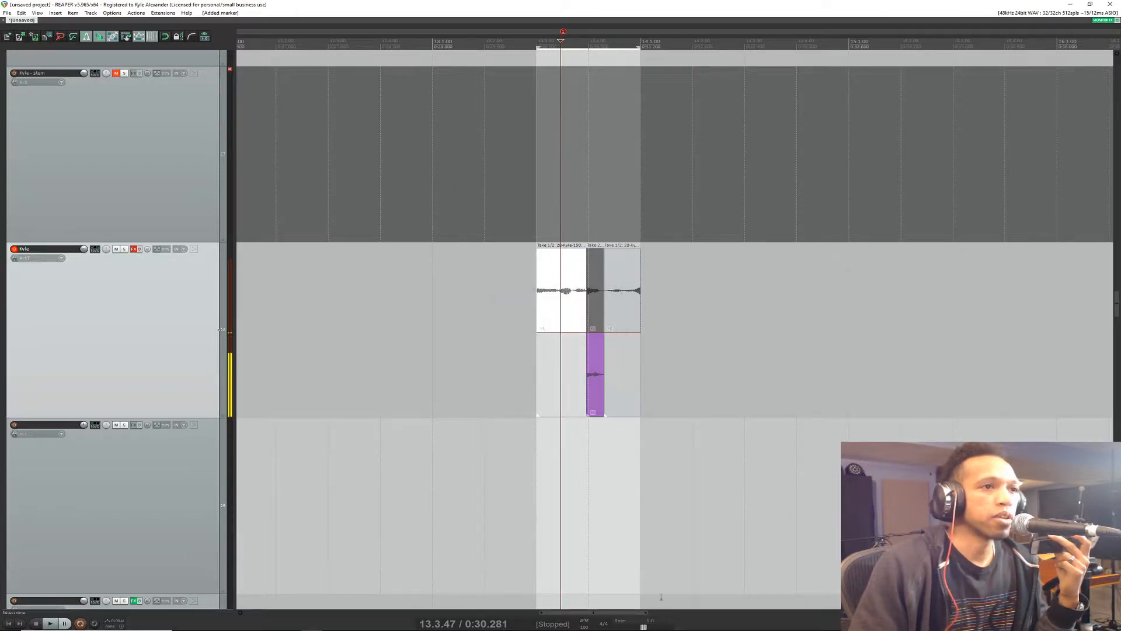
key(ctrl+z)
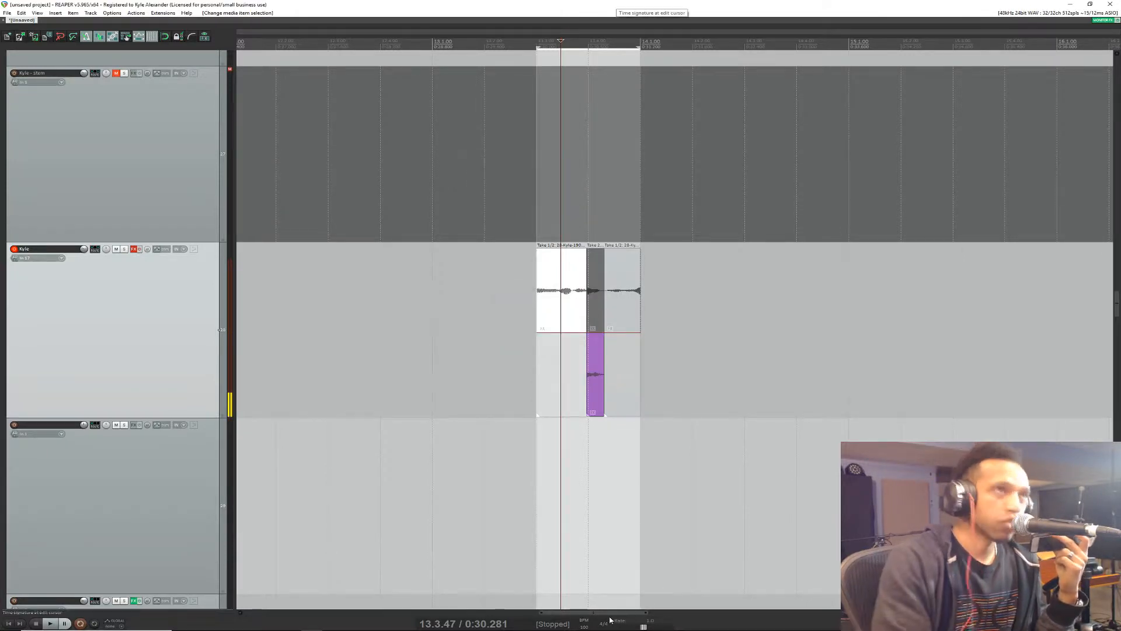
Step: Add a marker named "start" at 3.1.02, where the vocal phrase begins
key(Home)
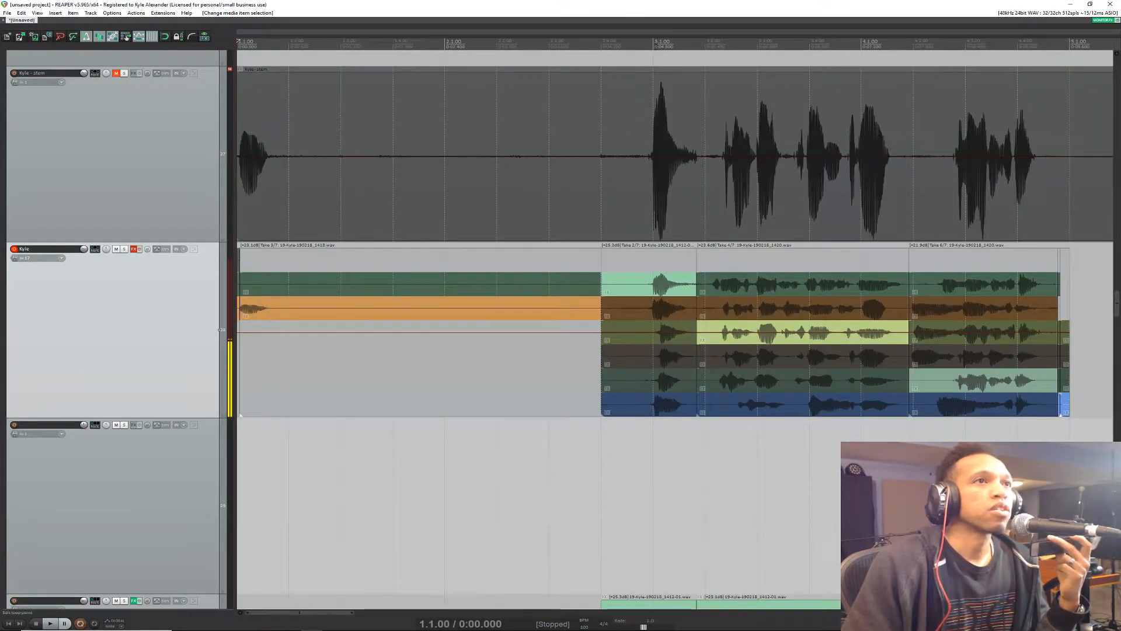
click(654, 42)
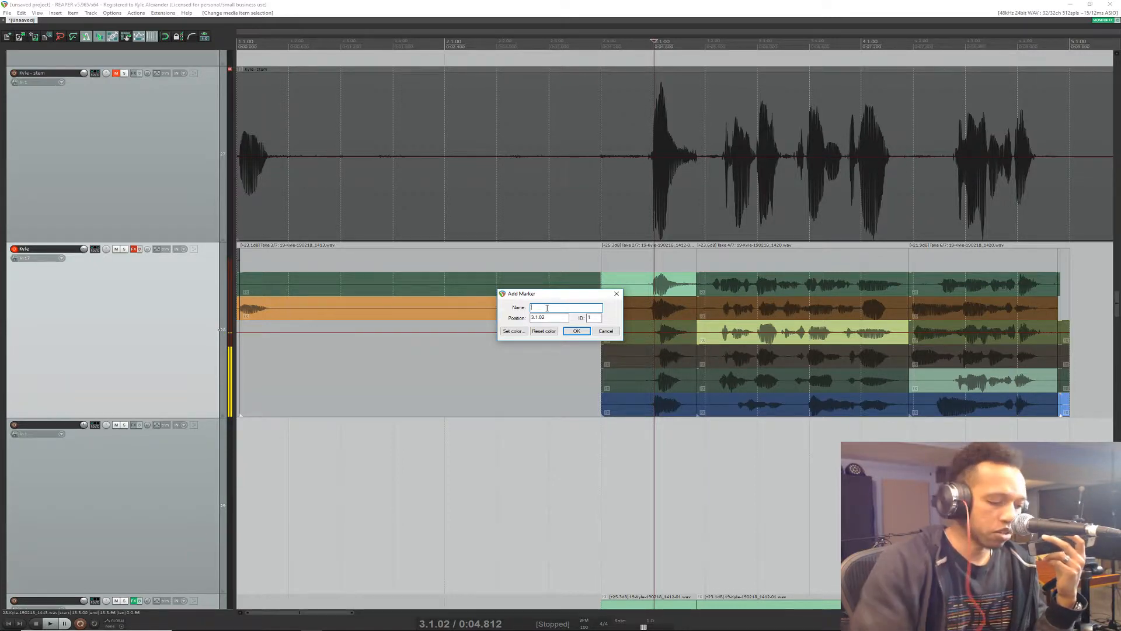
text(staryt)
key(BackSpace)
key(BackSpace)
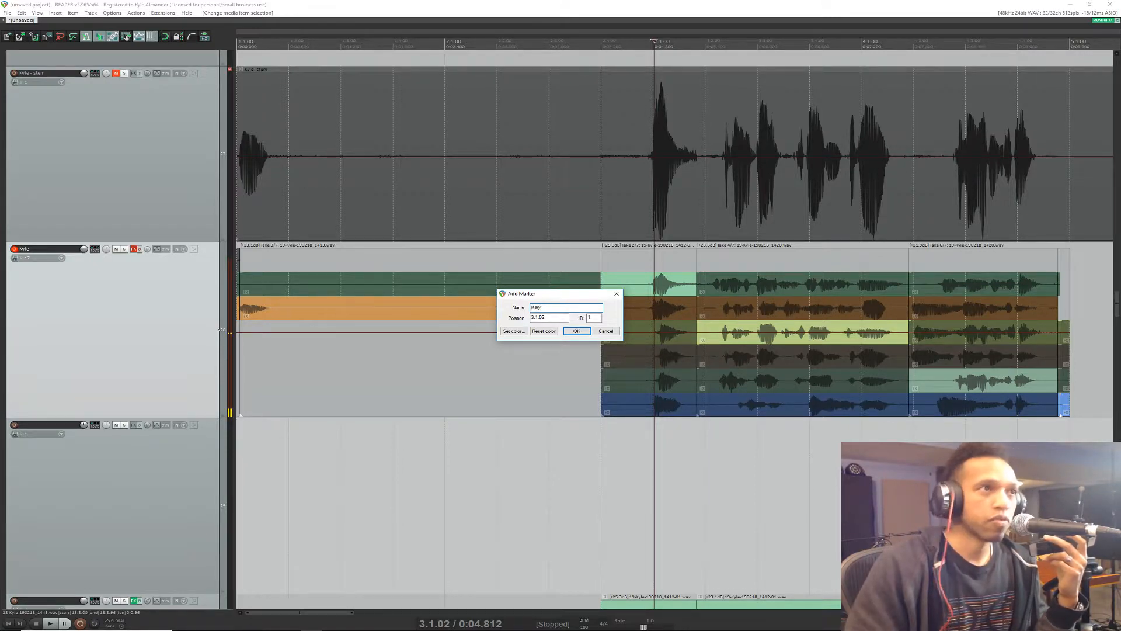
text(t)
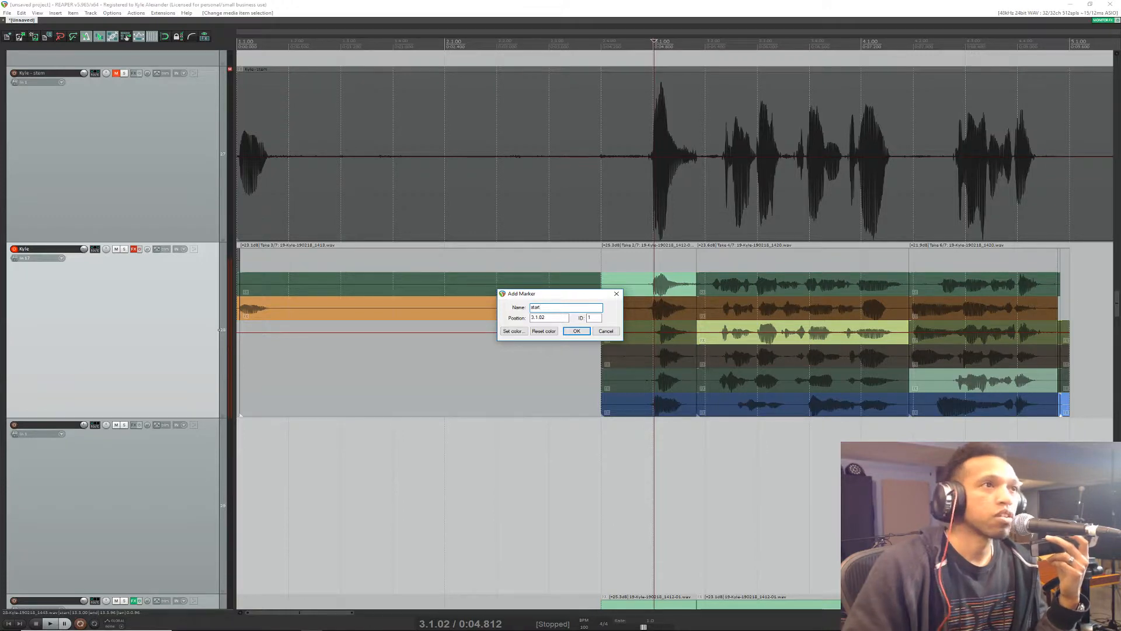
key(Return)
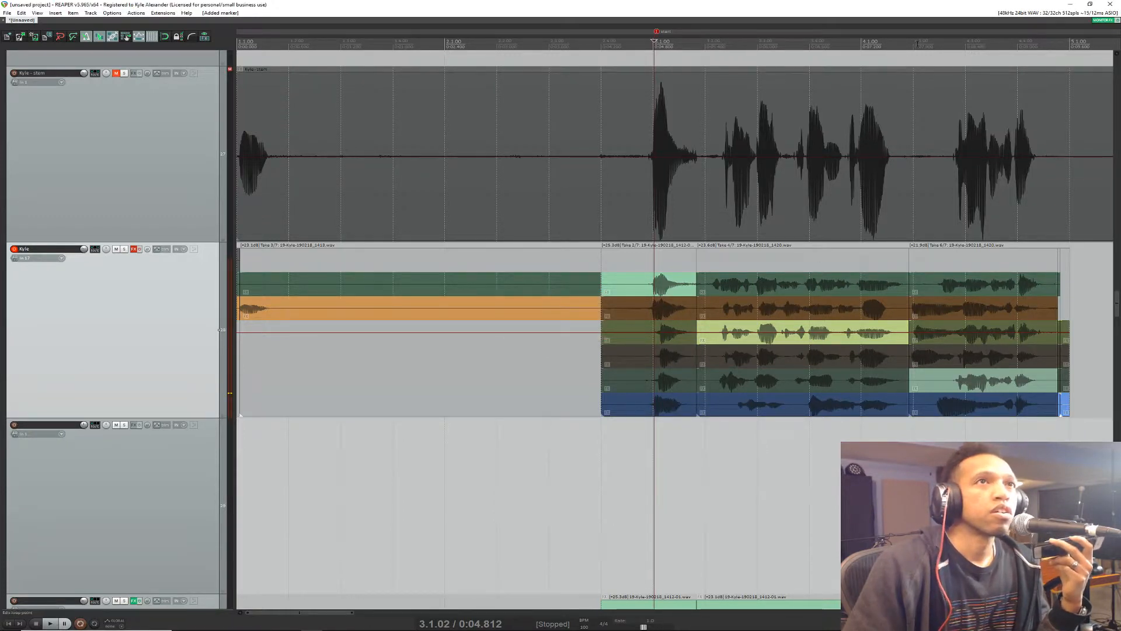
click(911, 44)
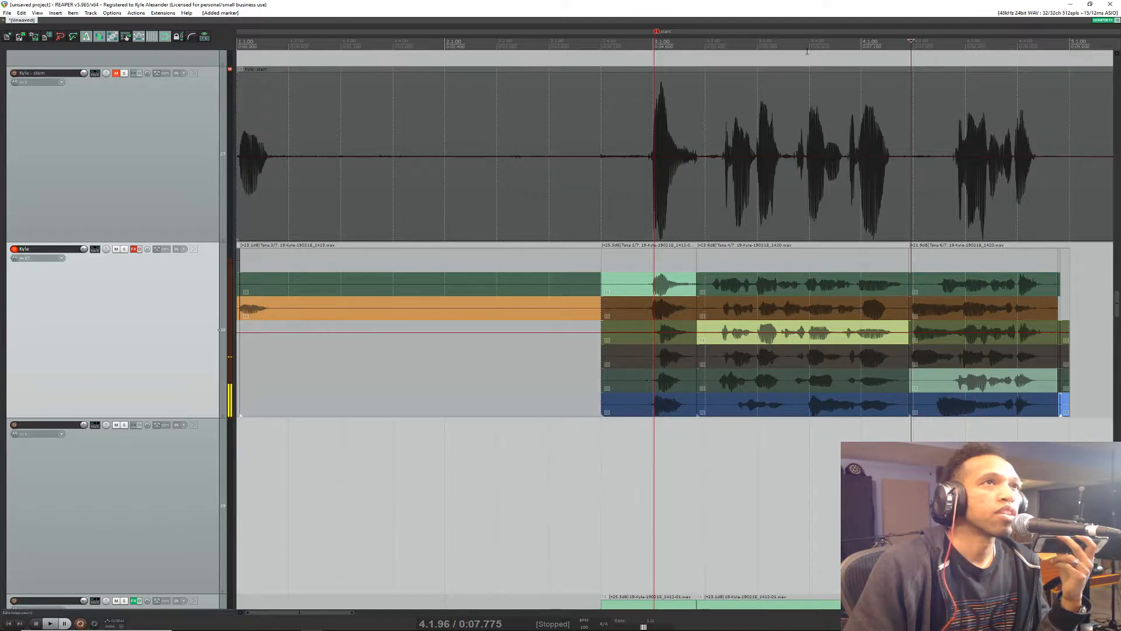
click(1068, 49)
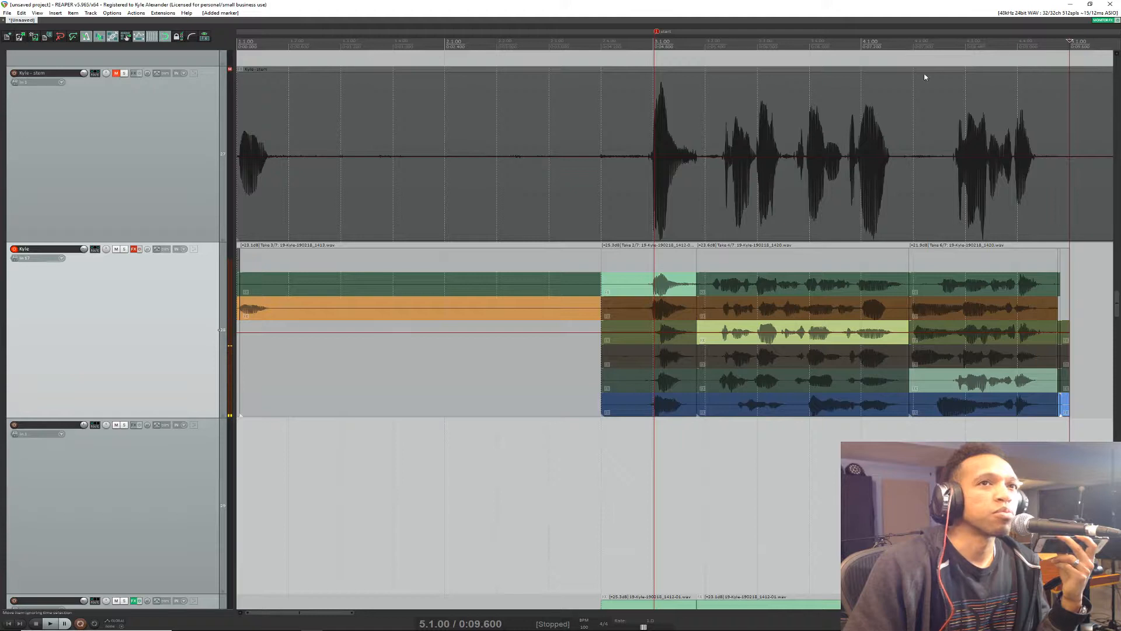
key(shift+m)
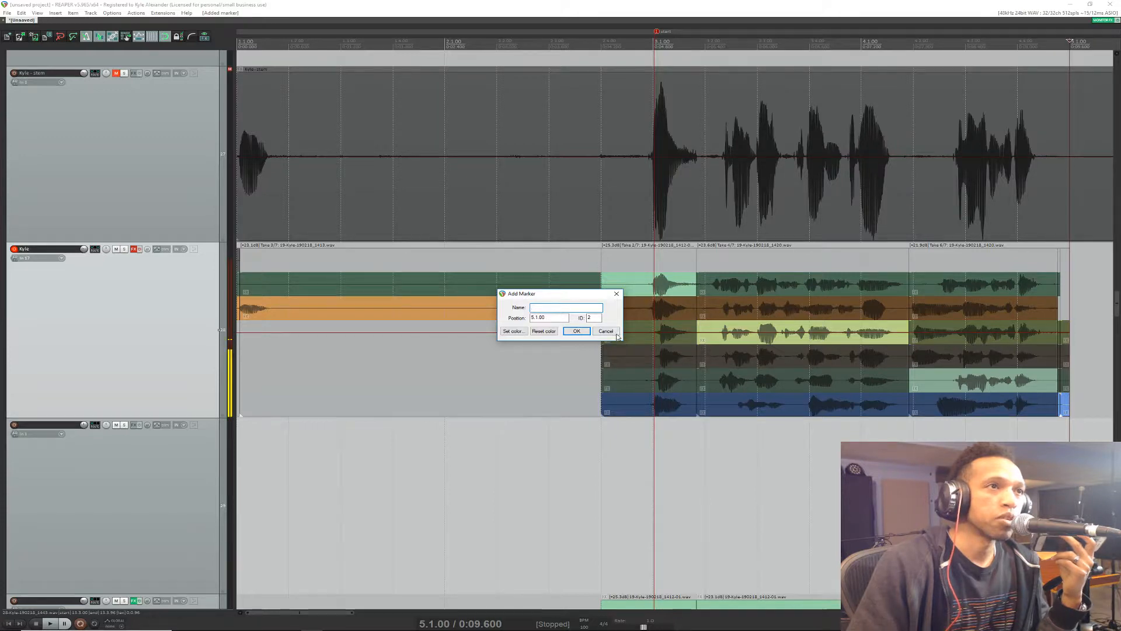
key(Return)
Step: Play from 3.3.00 and add a marker named "mid" at 4.1.22 during playback
click(739, 35)
key(space)
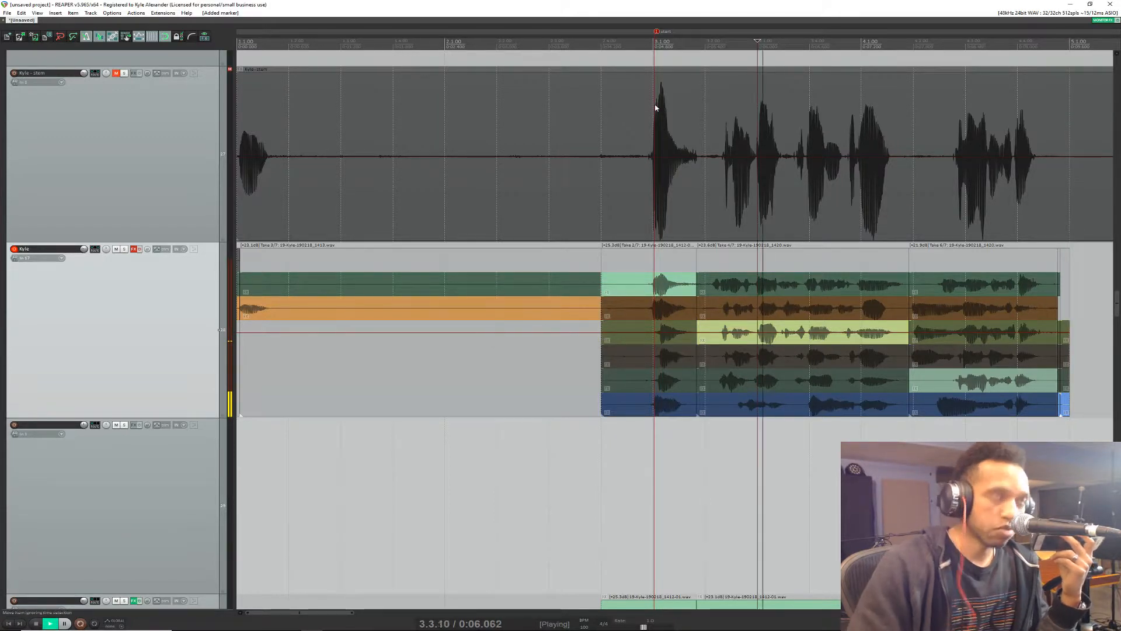
key(shift+m)
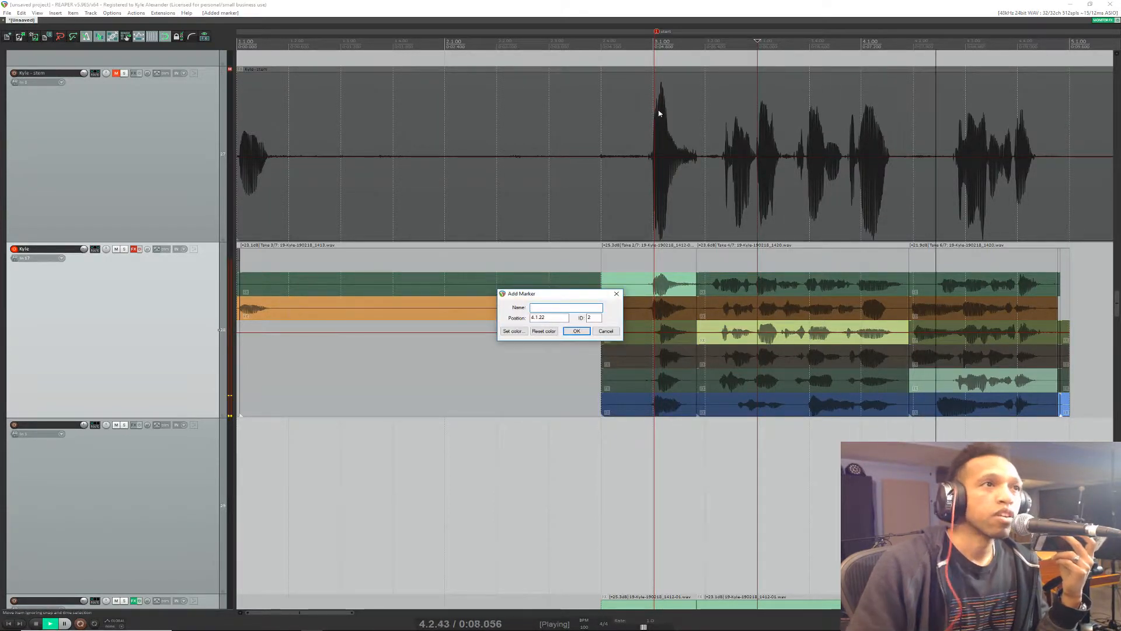
text(nmid)
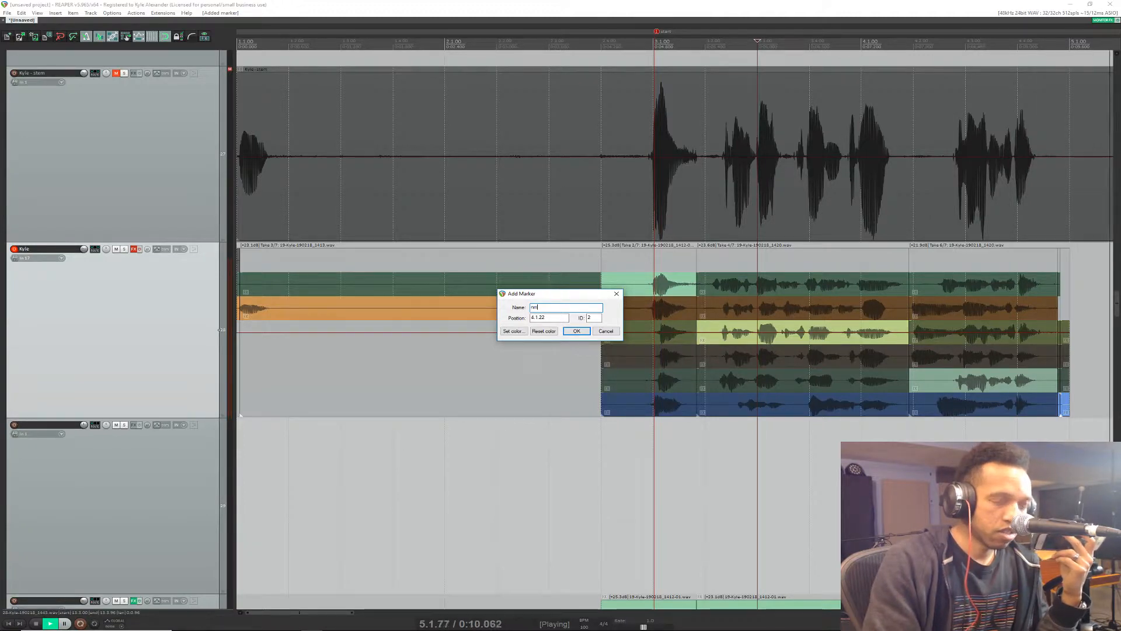
key(Return)
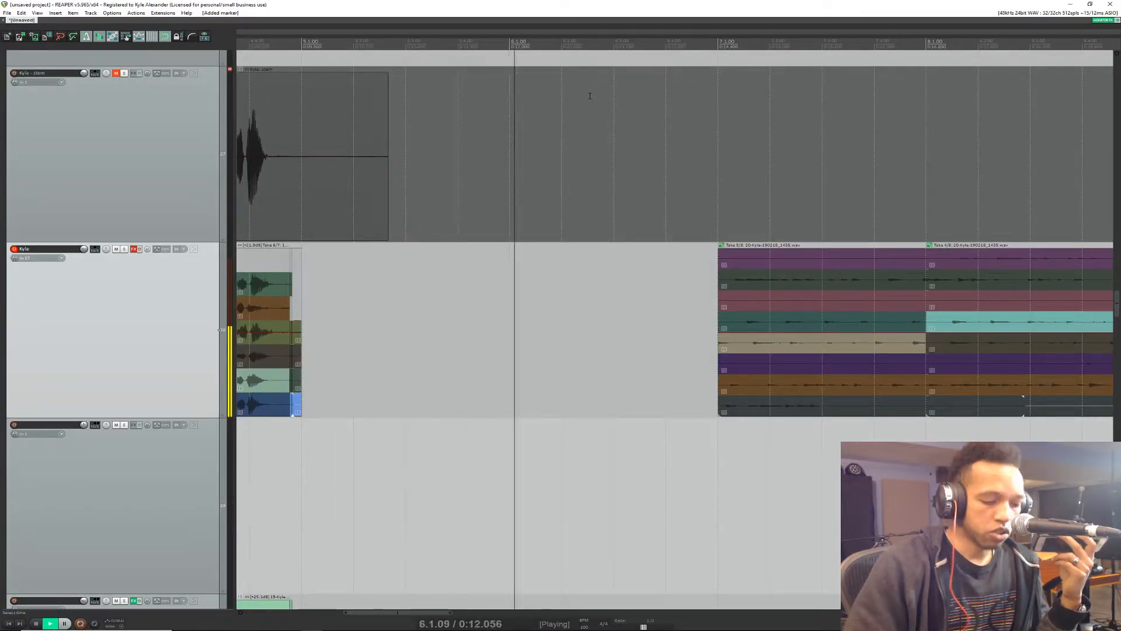
key(space)
Step: Move the second marker to 5.1.00 at the end of the vocal takes, adjusting snapping as needed
scroll(568, 114, down, 5)
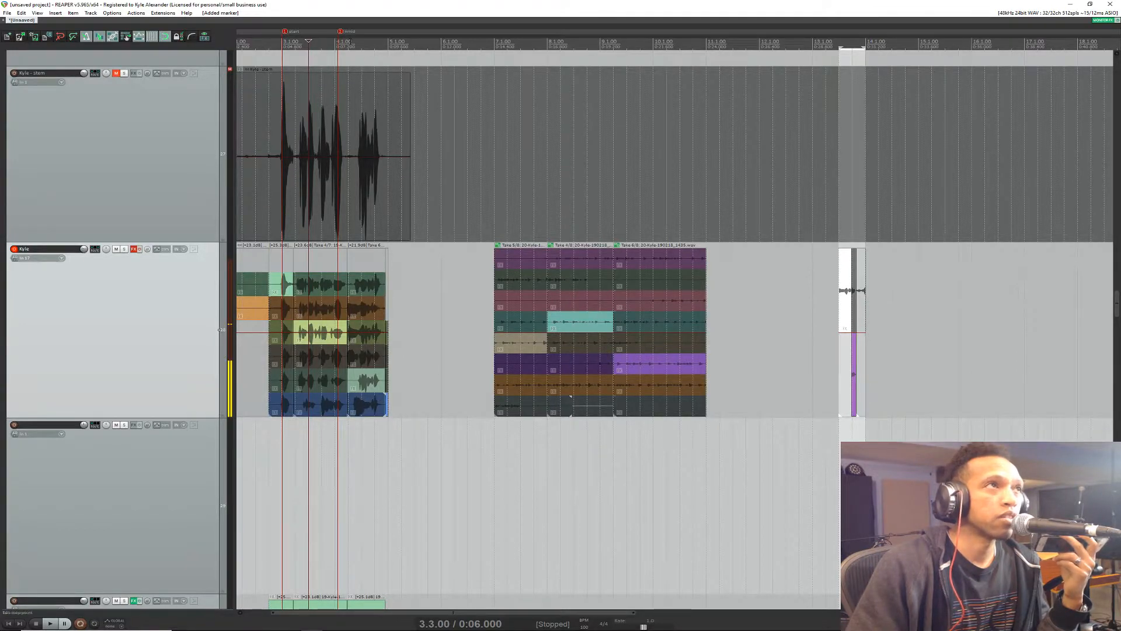
scroll(338, 81, up, 6)
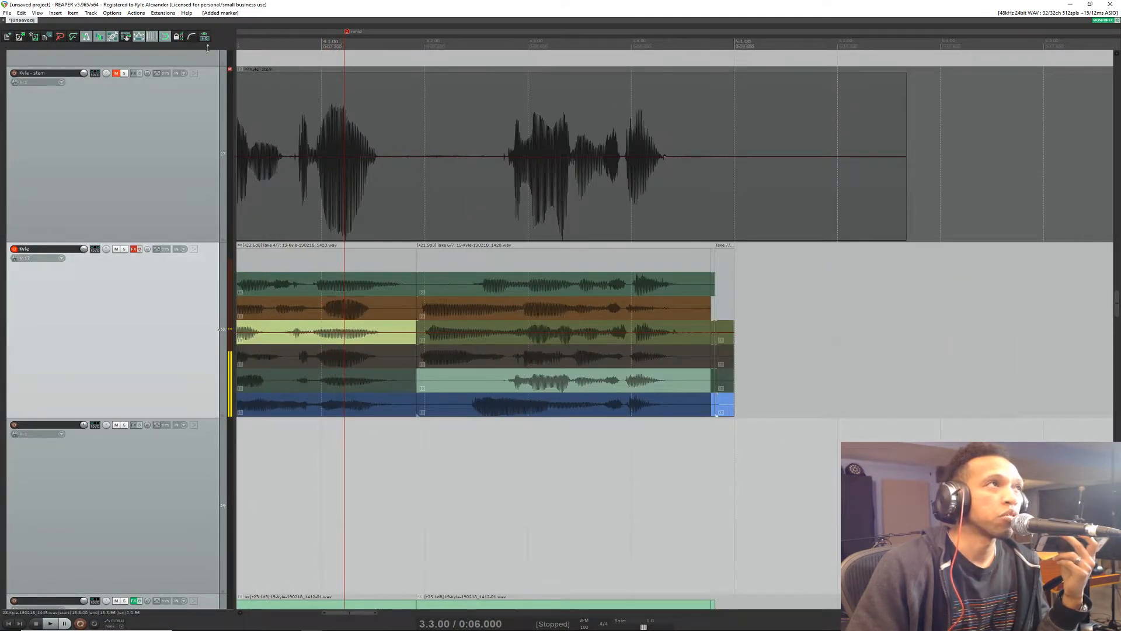
click(164, 36)
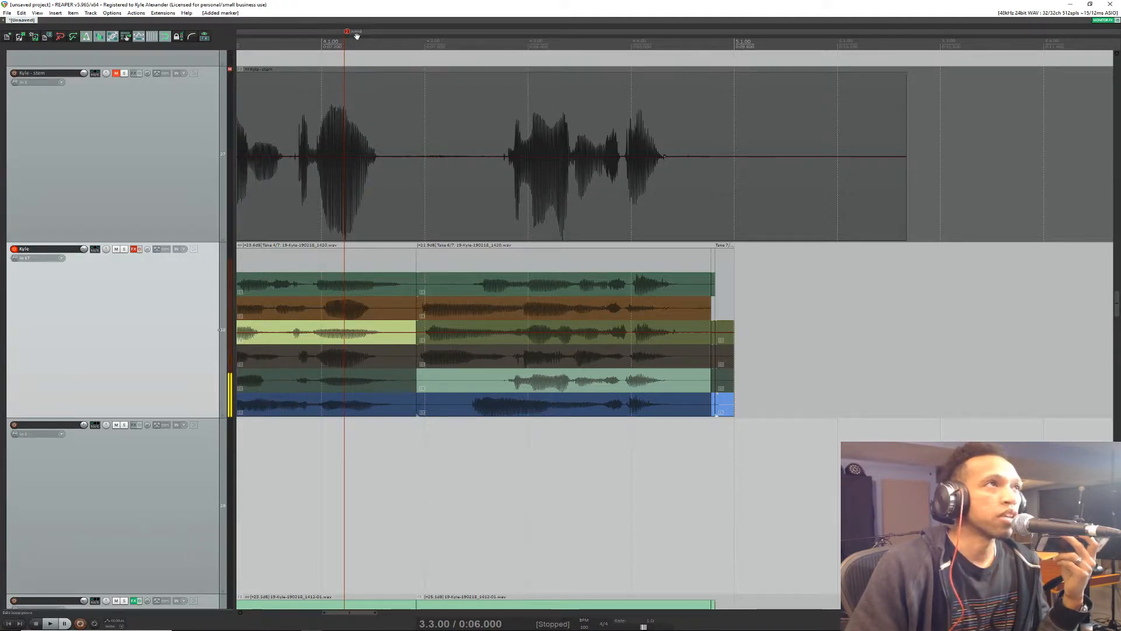
mouse_move(357, 36)
mouse_down()
mouse_move(434, 39)
mouse_move(393, 49)
mouse_move(434, 52)
mouse_move(725, 46)
mouse_up()
click(165, 36)
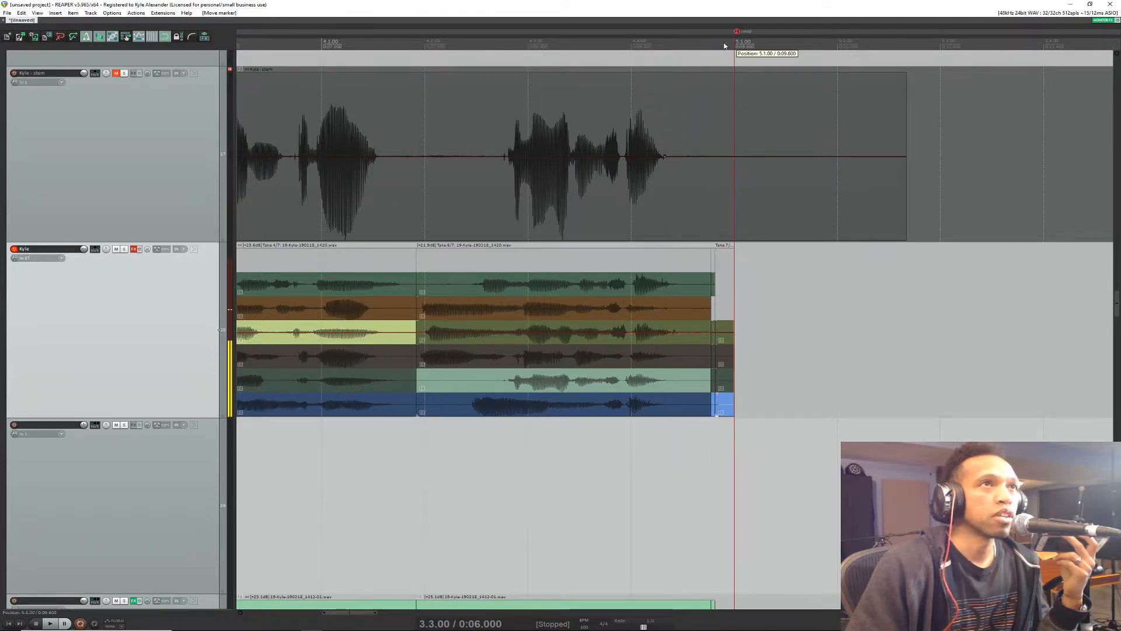
Step: Select the time between the two markers around the vocal phrase and create a region from that selection
scroll(434, 348, down, 5)
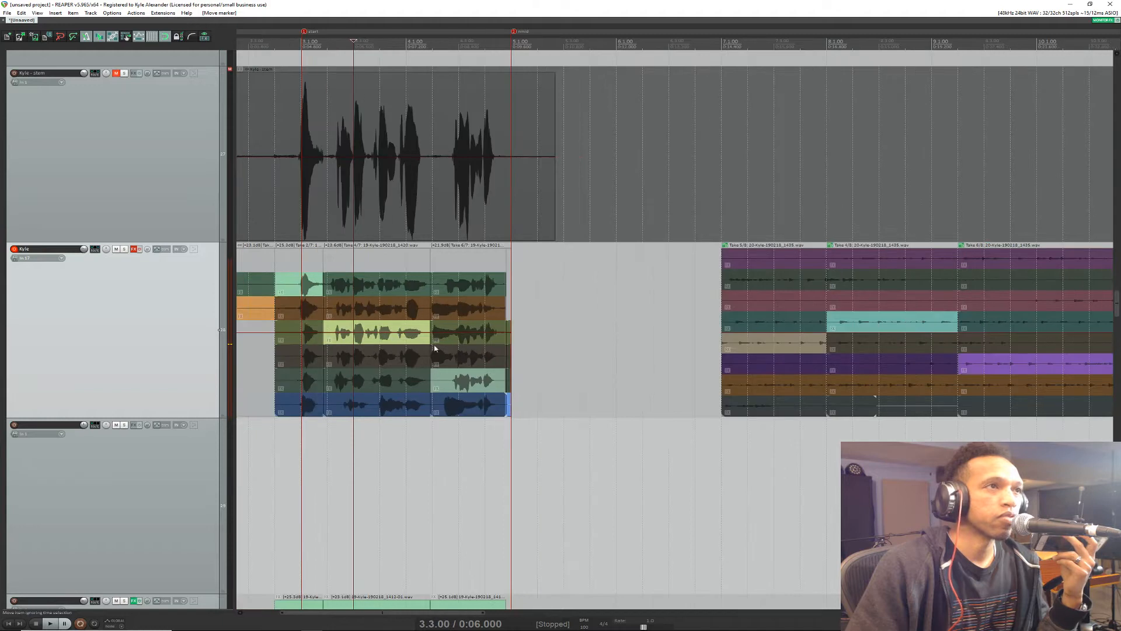
double_click(365, 49)
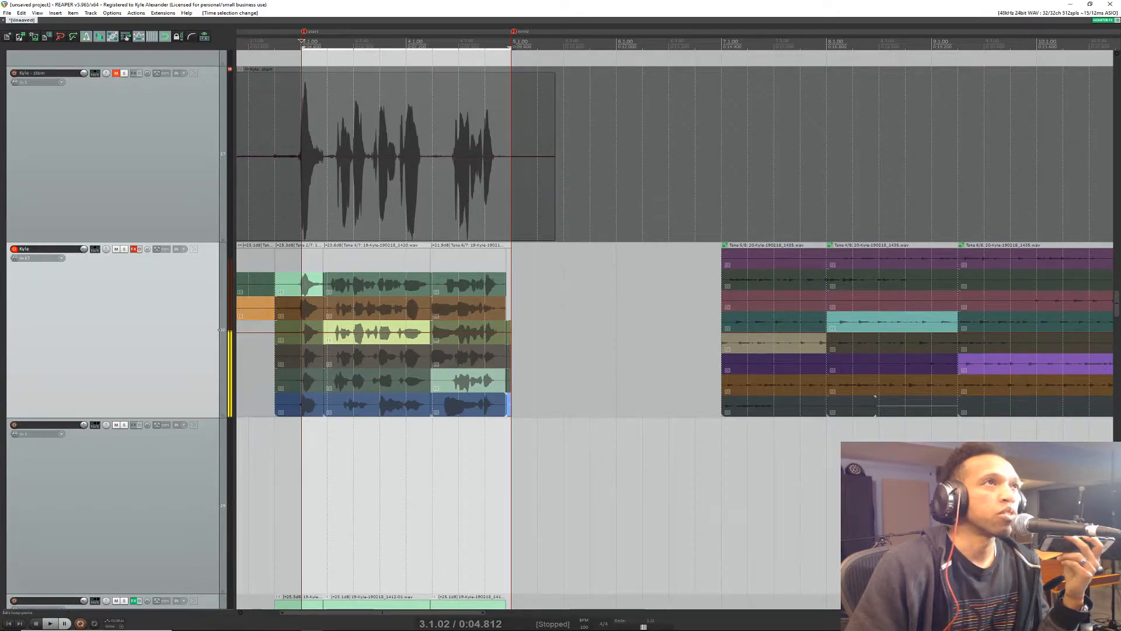
mouse_move(508, 47)
mouse_down()
mouse_move(563, 49)
mouse_move(485, 49)
mouse_move(519, 48)
mouse_up()
right_click(345, 50)
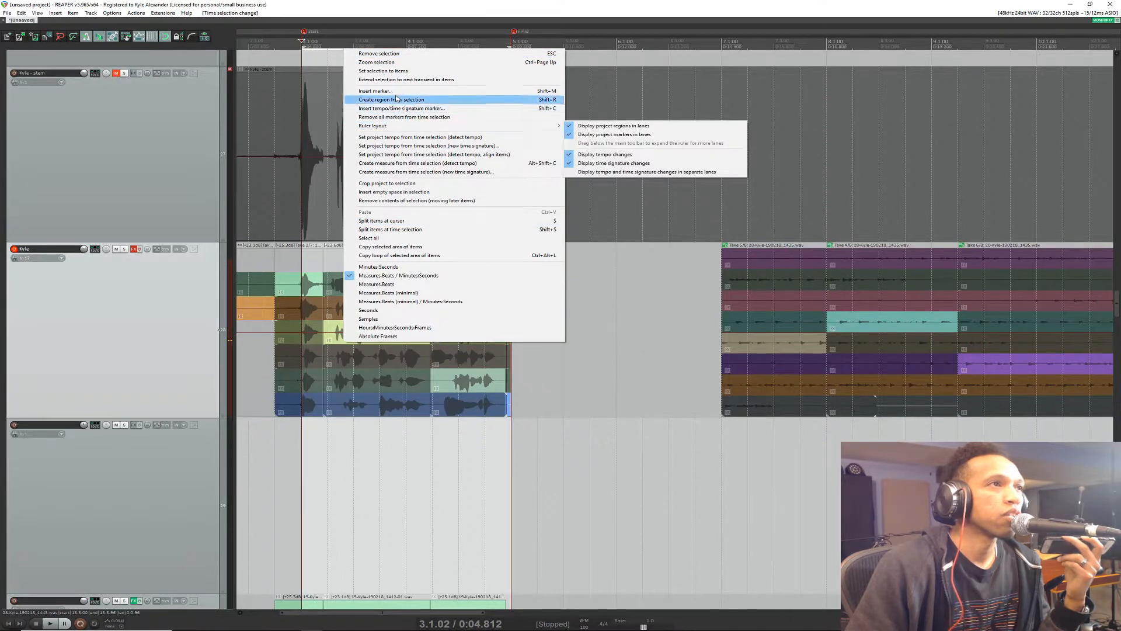
right_click(327, 42)
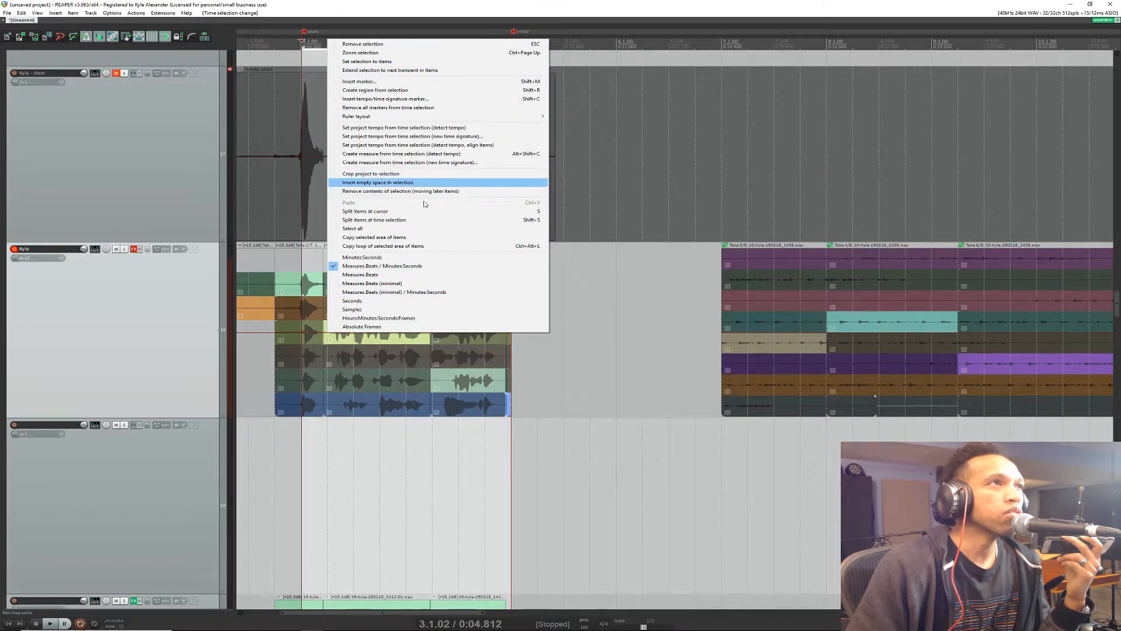
click(402, 91)
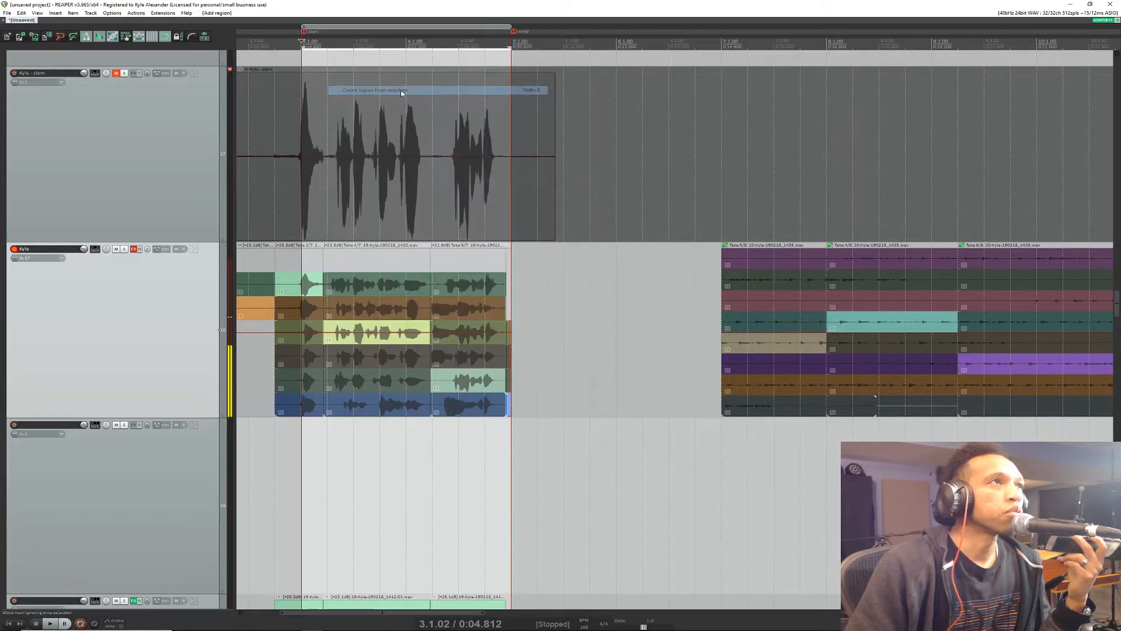
Step: Name the new region over the vocal phrase "start"
click(320, 27)
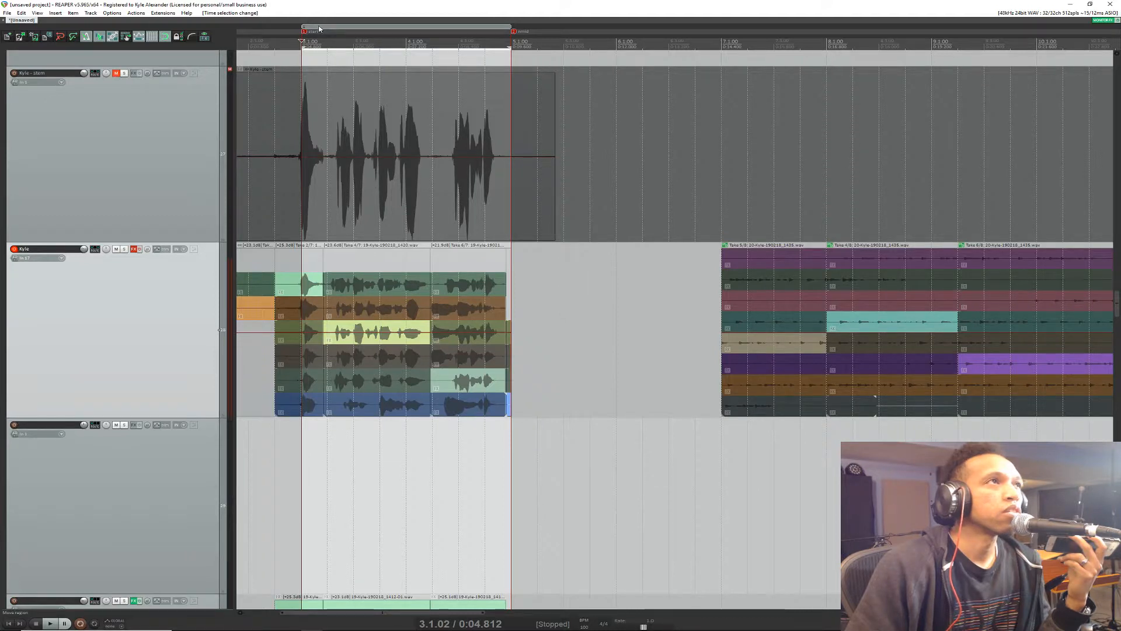
right_click(320, 27)
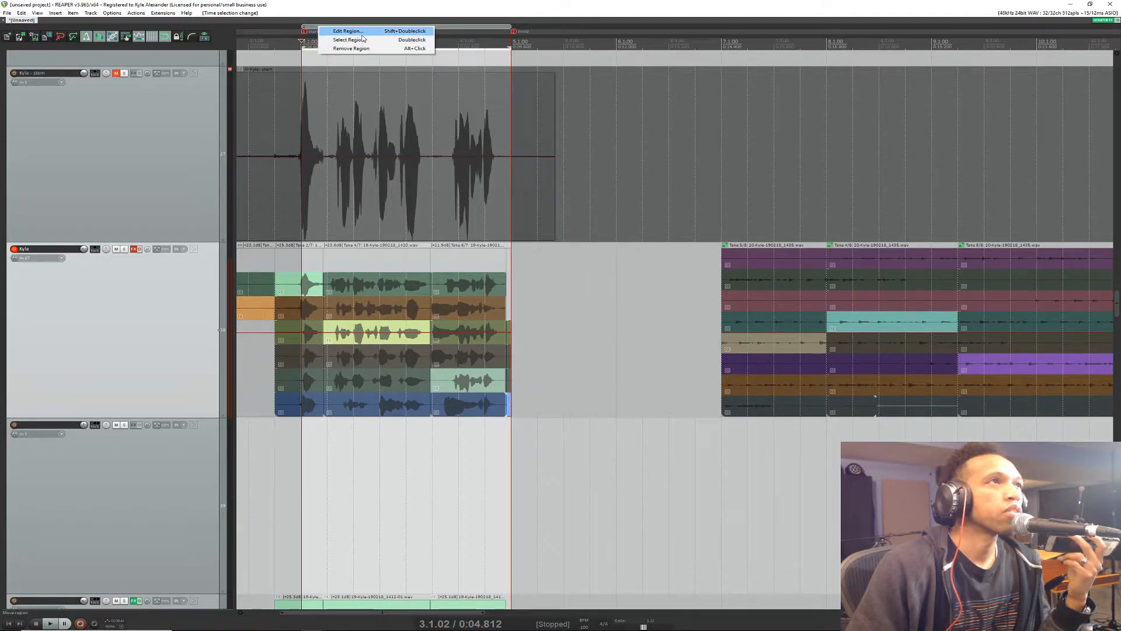
click(347, 31)
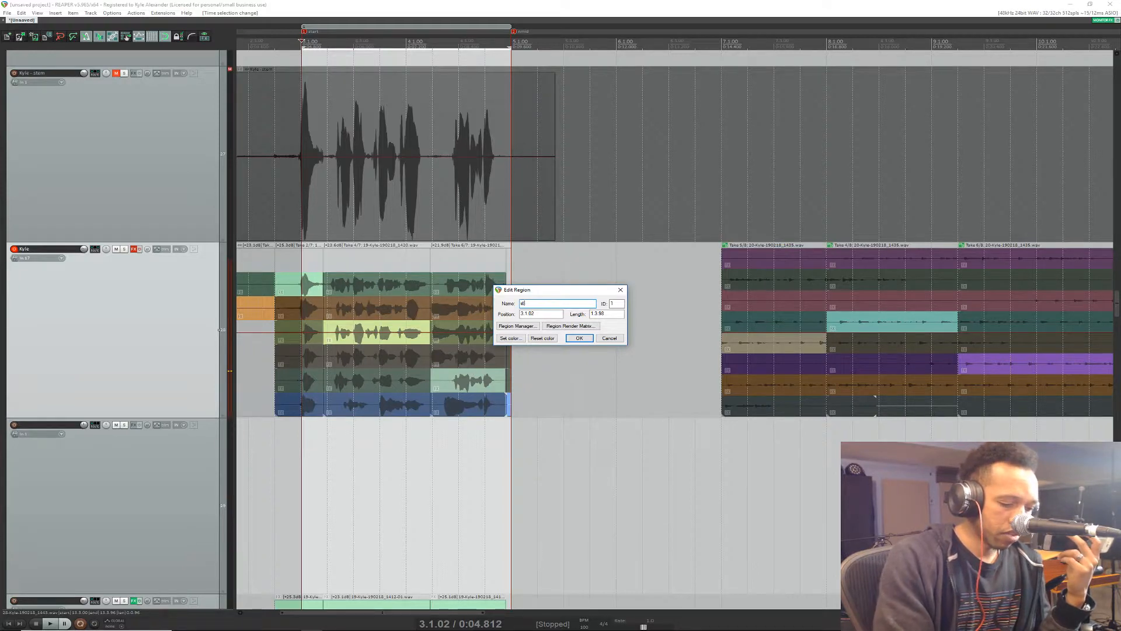
text(ste)
text(rt)
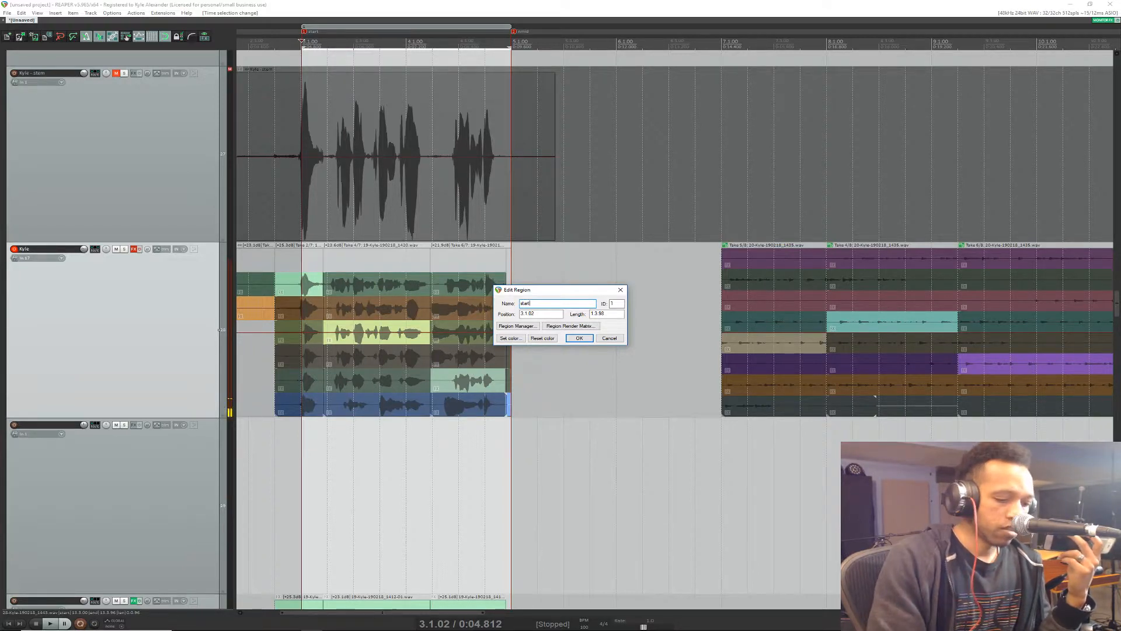
key(Return)
Step: Copy the "start" region with its items to just after the original, and shift the copy slightly further along the timeline
scroll(700, 201, down, 4)
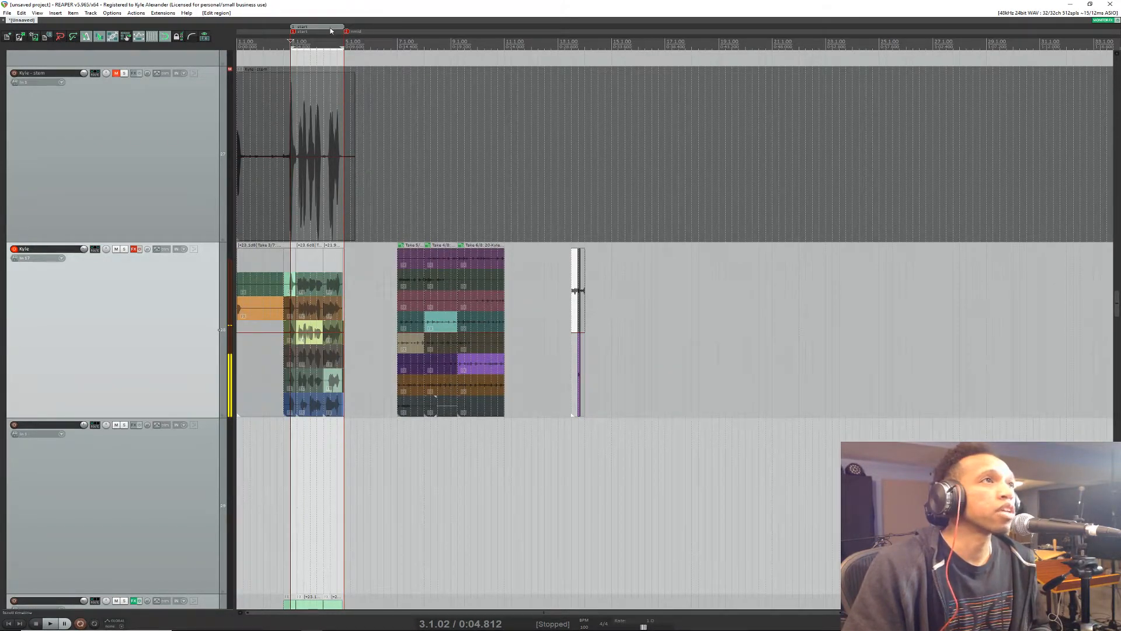
drag(319, 28, 378, 28)
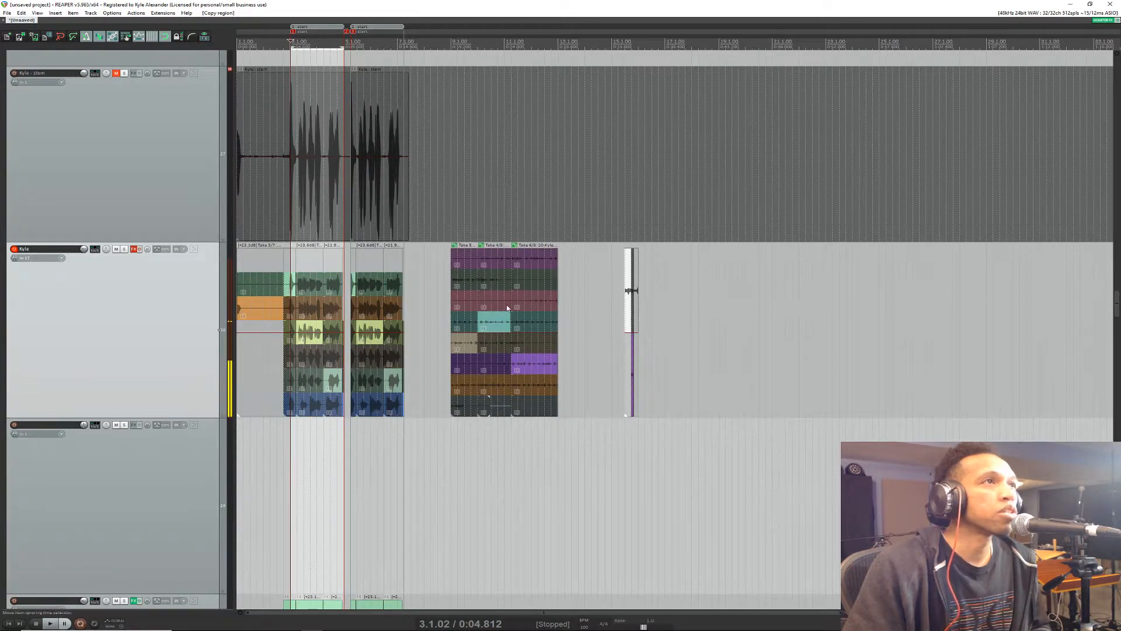
click(375, 29)
drag(410, 33, 425, 26)
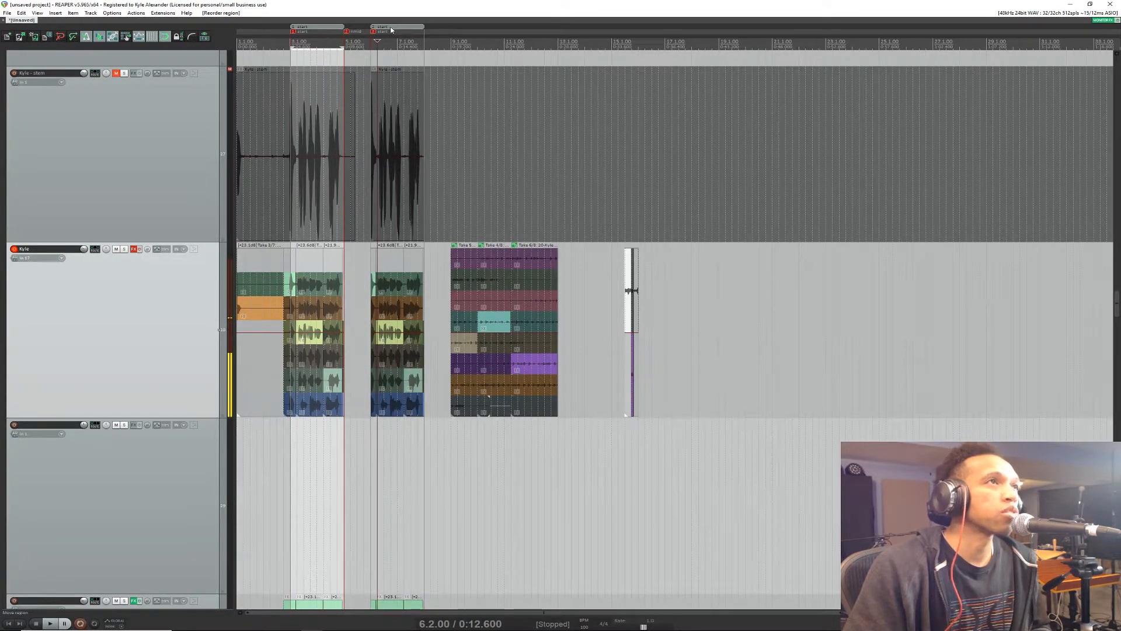
Step: Make another copy of the "start" region past the multicoloured take group, and reorder the two copies along the timeline
drag(391, 30, 571, 43)
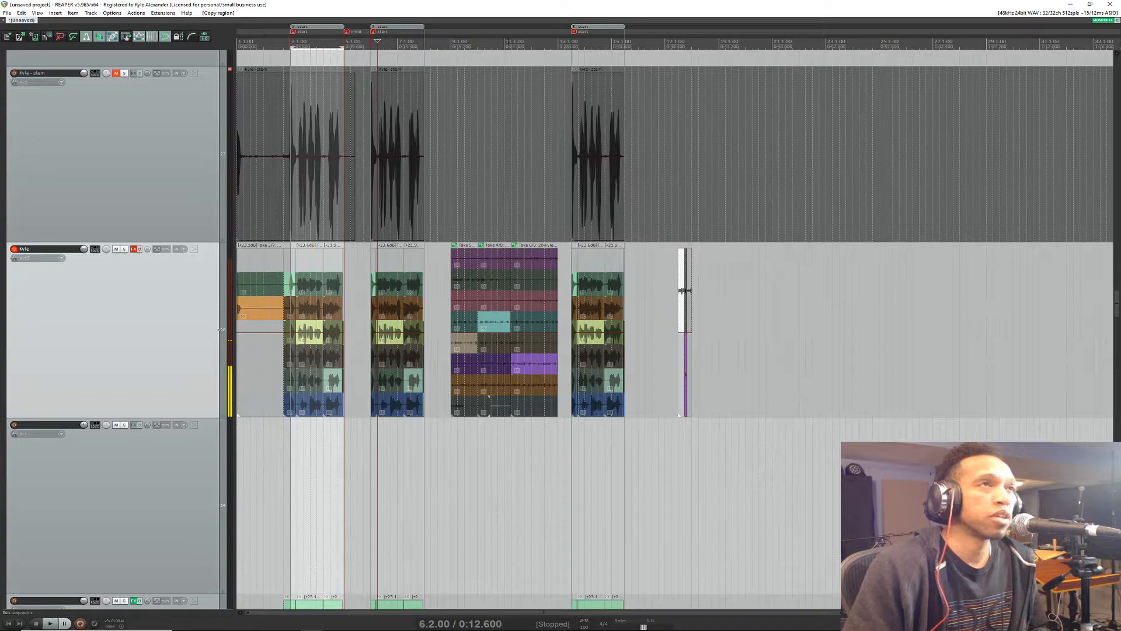
click(443, 42)
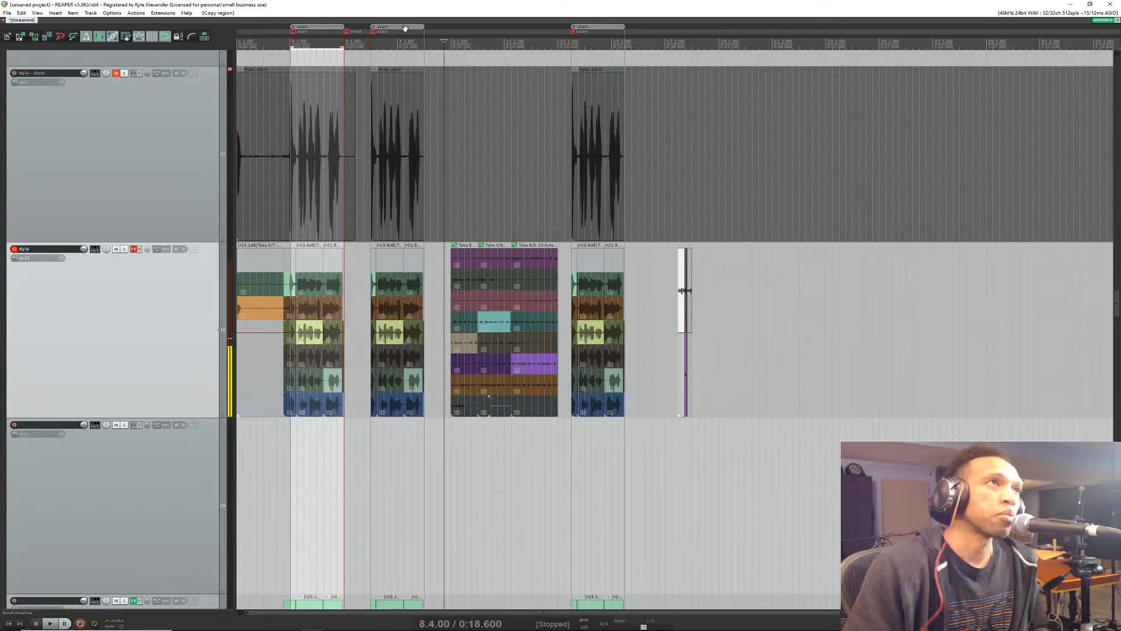
drag(595, 28, 799, 39)
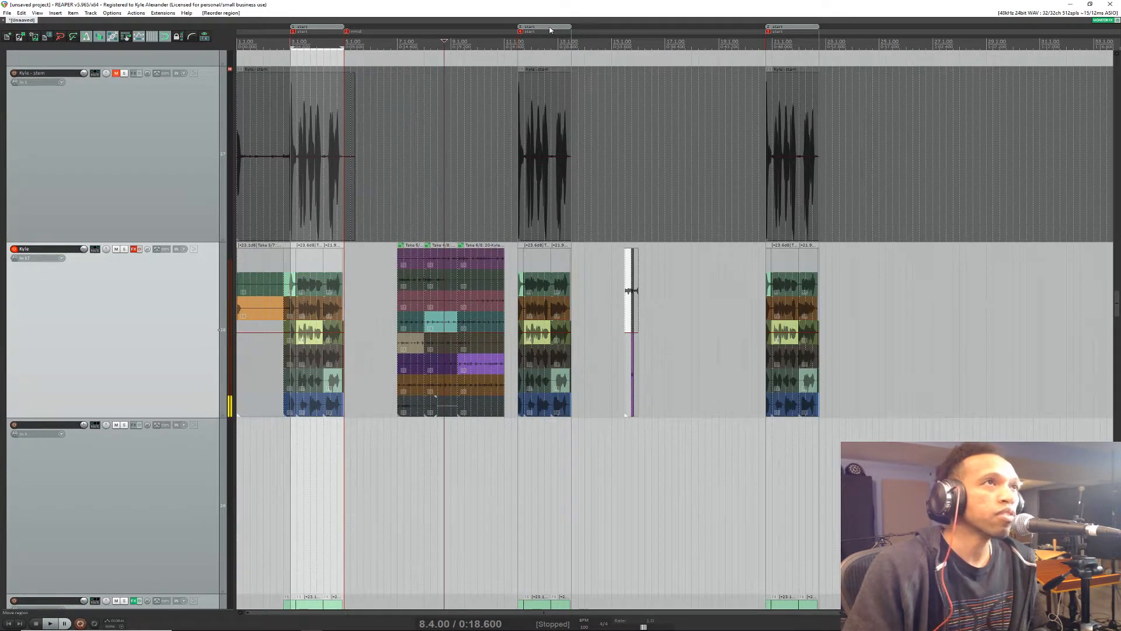
drag(360, 43, 360, 44)
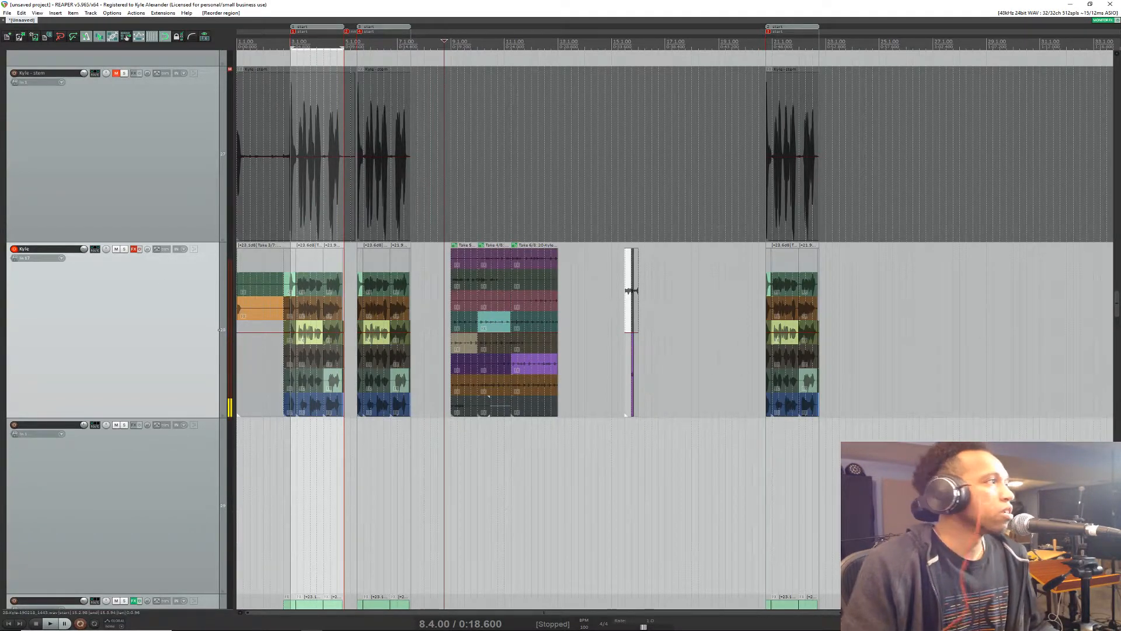
Step: Check the live chat in the browser and extend the time selection's start in REAPER back to the first vocal piece's edge
key(alt+Tab)
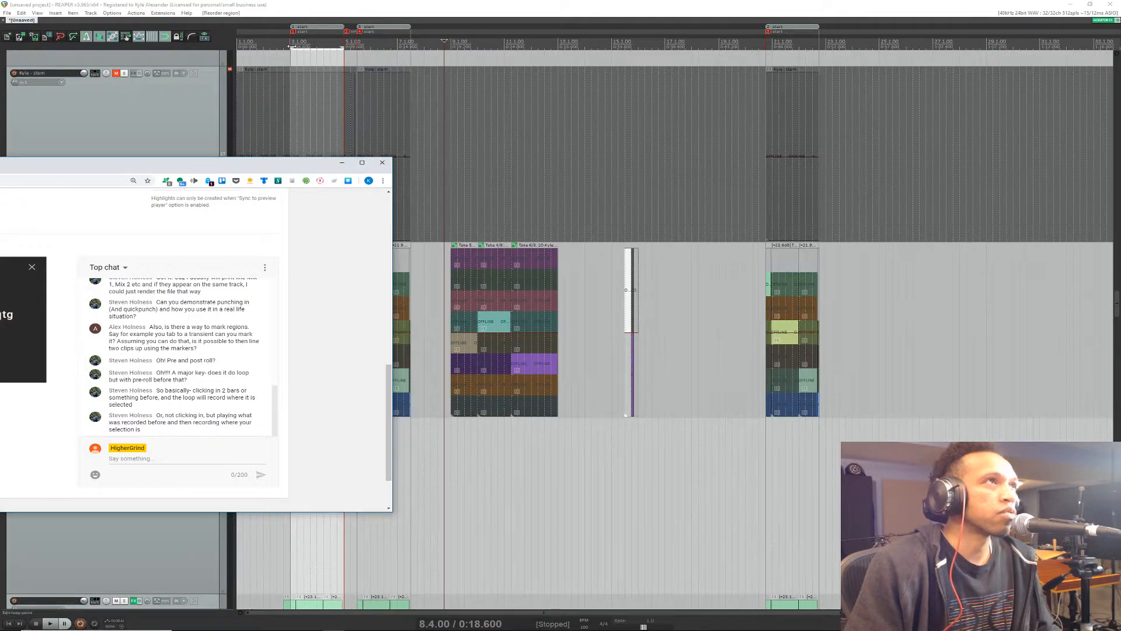
scroll(295, 84, up, 5)
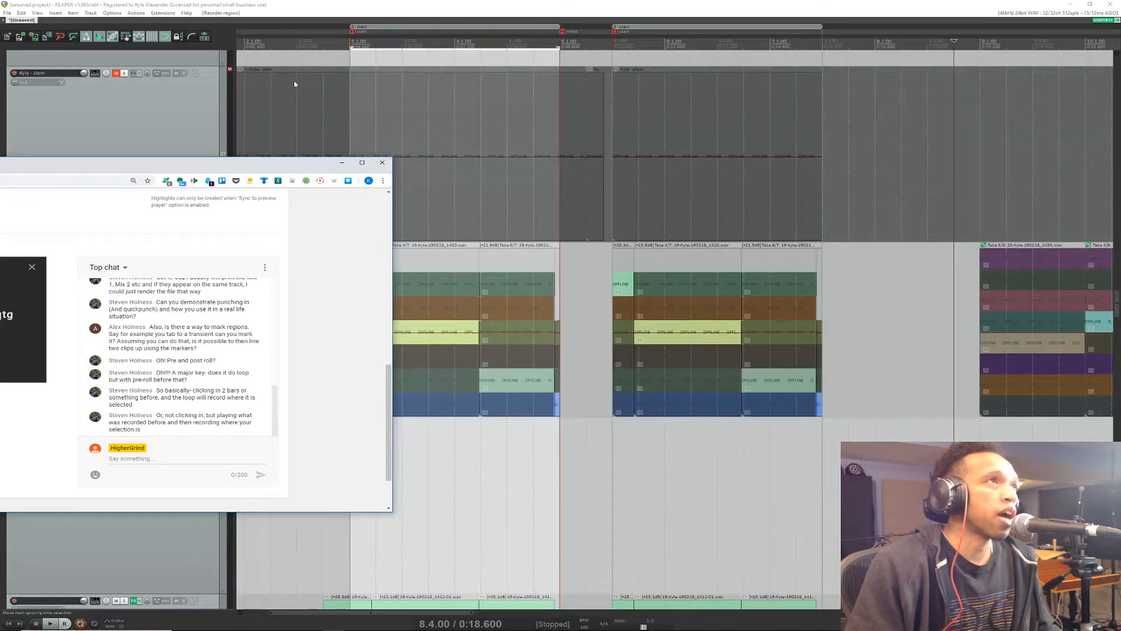
drag(352, 48, 330, 49)
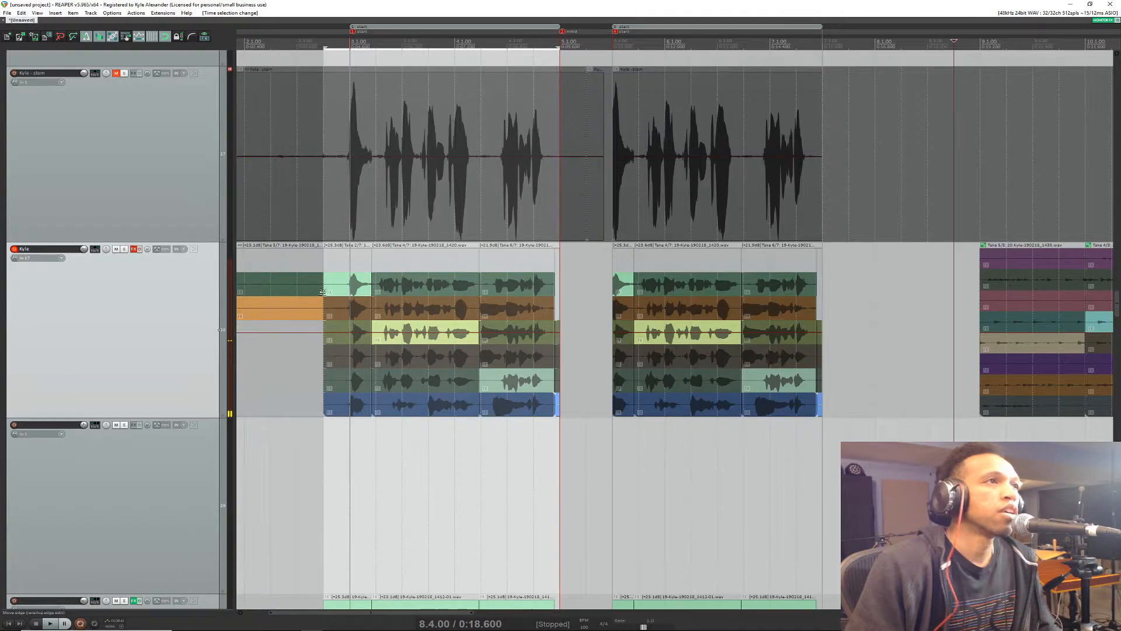
Step: Try trimming the first vocal piece's start alone, undo it, and shift the edge it shares with the preceding piece slightly forward
mouse_move(324, 289)
mouse_down()
mouse_move(350, 296)
mouse_move(319, 299)
mouse_move(332, 298)
mouse_up()
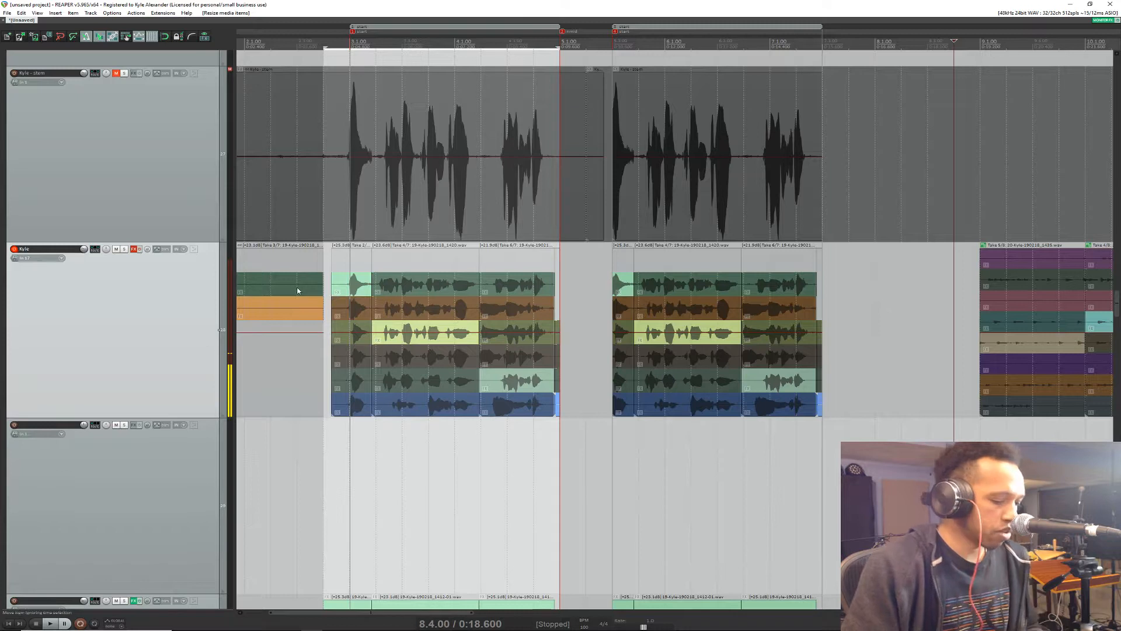
key(ctrl+z)
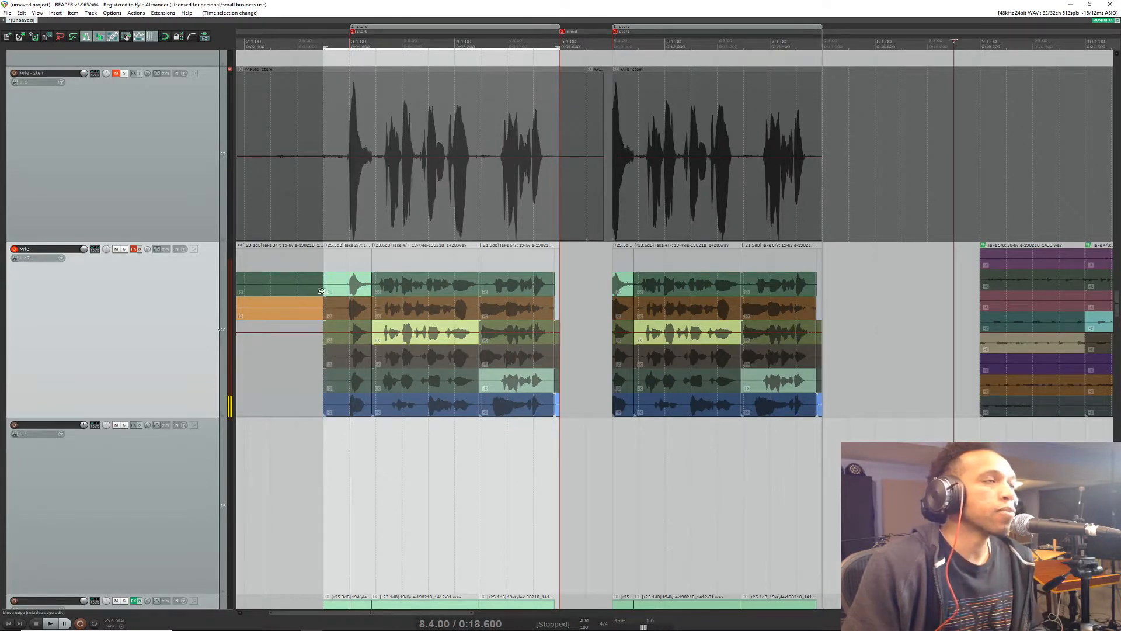
mouse_move(324, 290)
mouse_down()
mouse_move(282, 294)
mouse_move(359, 302)
mouse_move(328, 304)
mouse_up()
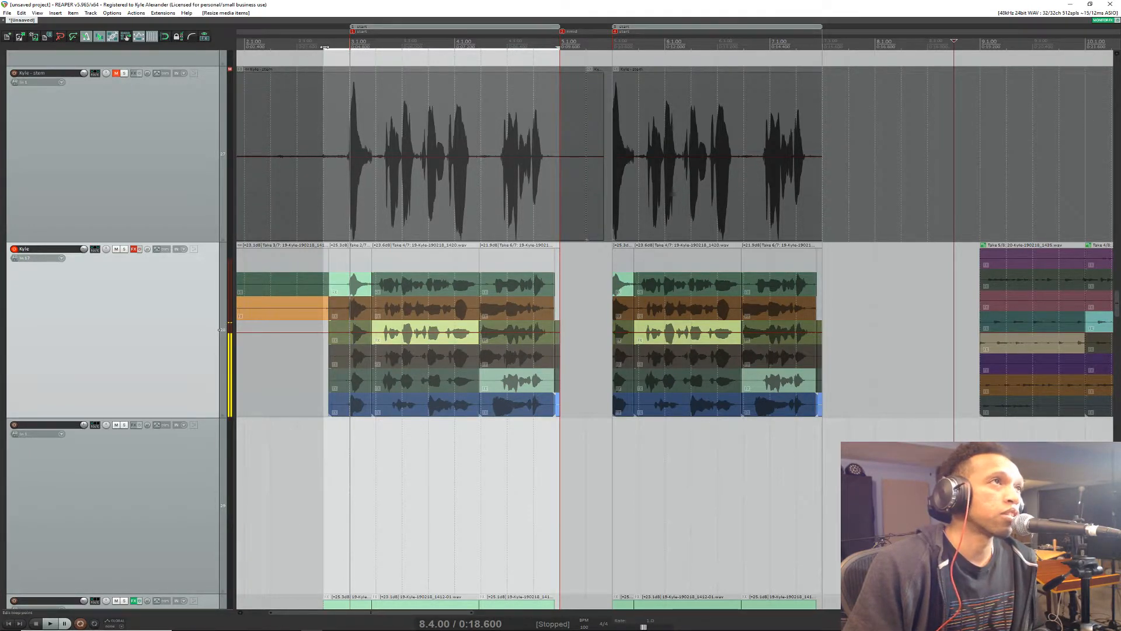
Step: Extend the time selection's start back to 2.2.95 and move the two pieces' shared edge to the start of the first region
drag(326, 48, 296, 48)
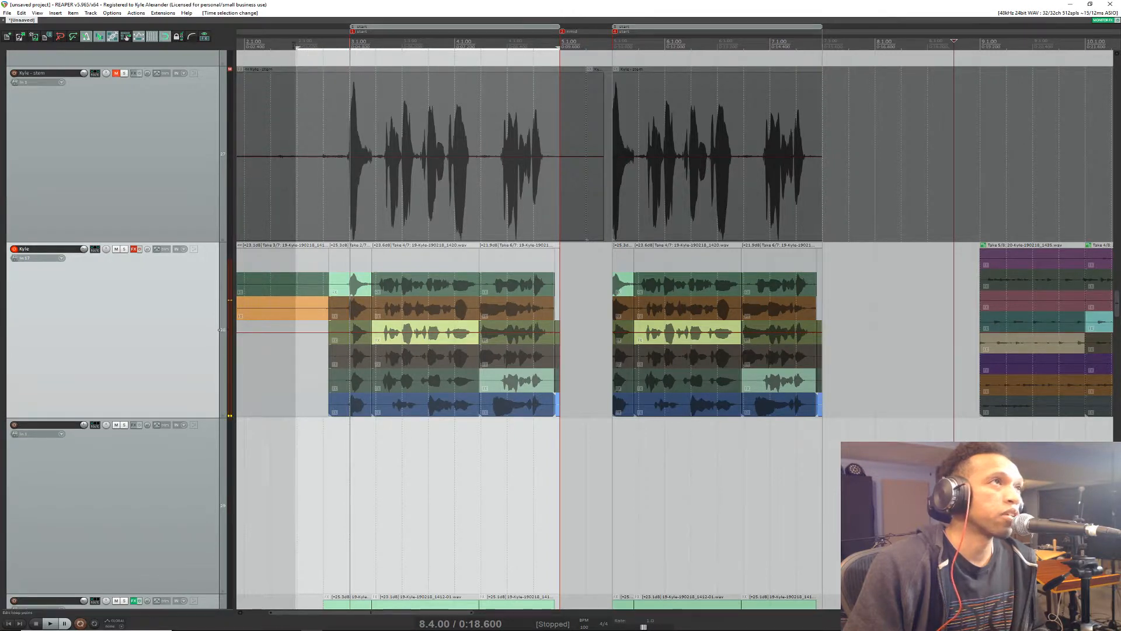
click(296, 46)
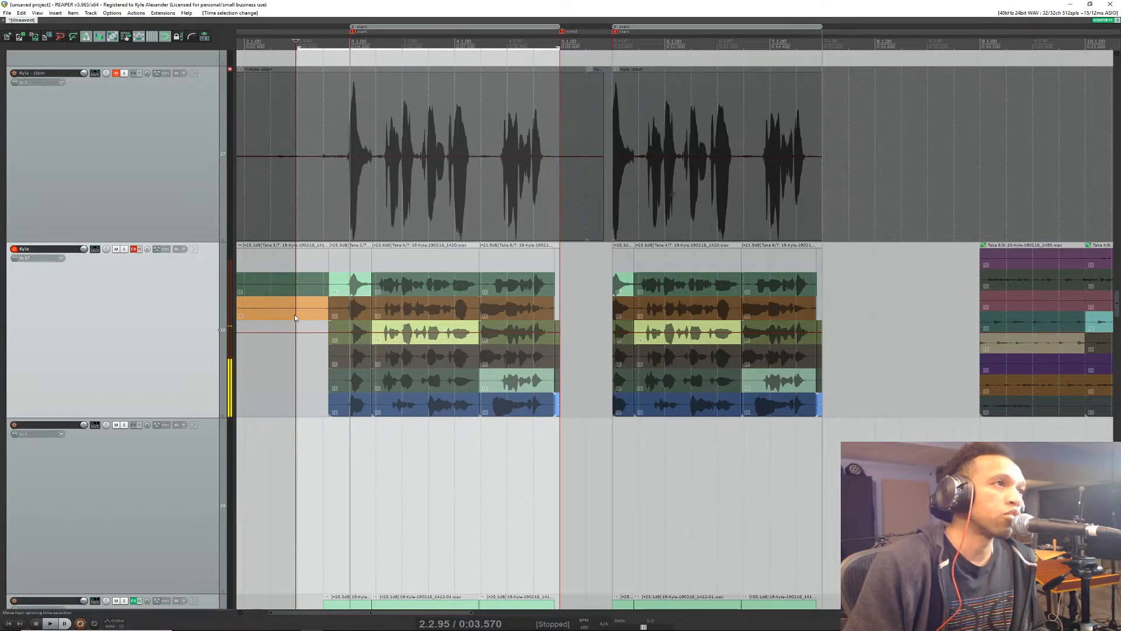
drag(329, 309, 350, 317)
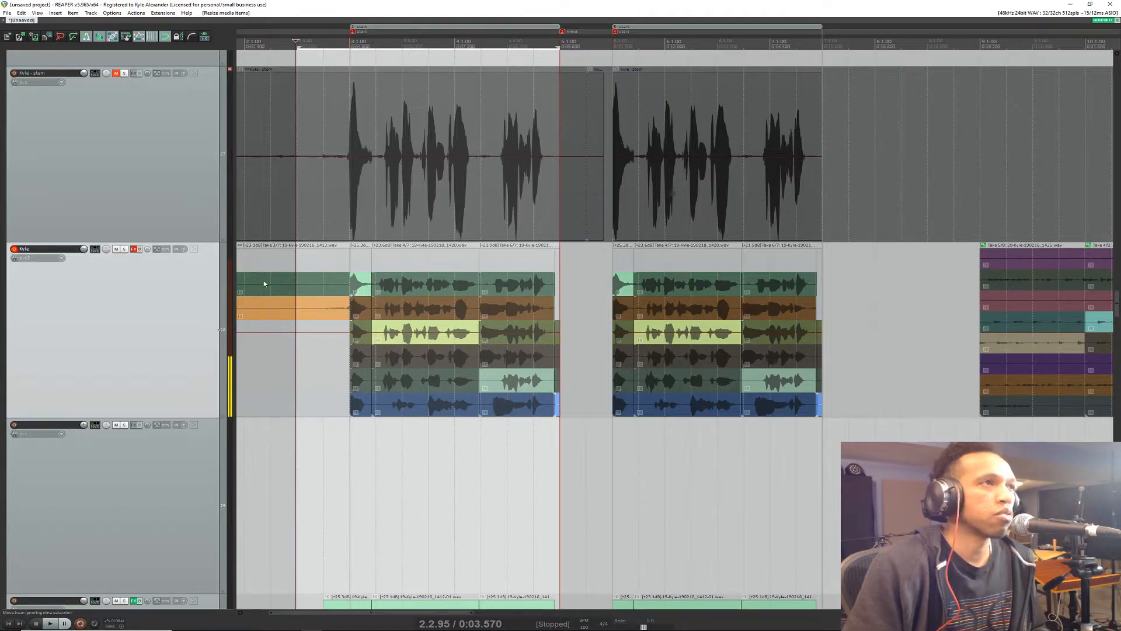
Step: Read the live chat questions about pre-roll and loop recording in the browser, and move its window out of view
key(alt+Tab)
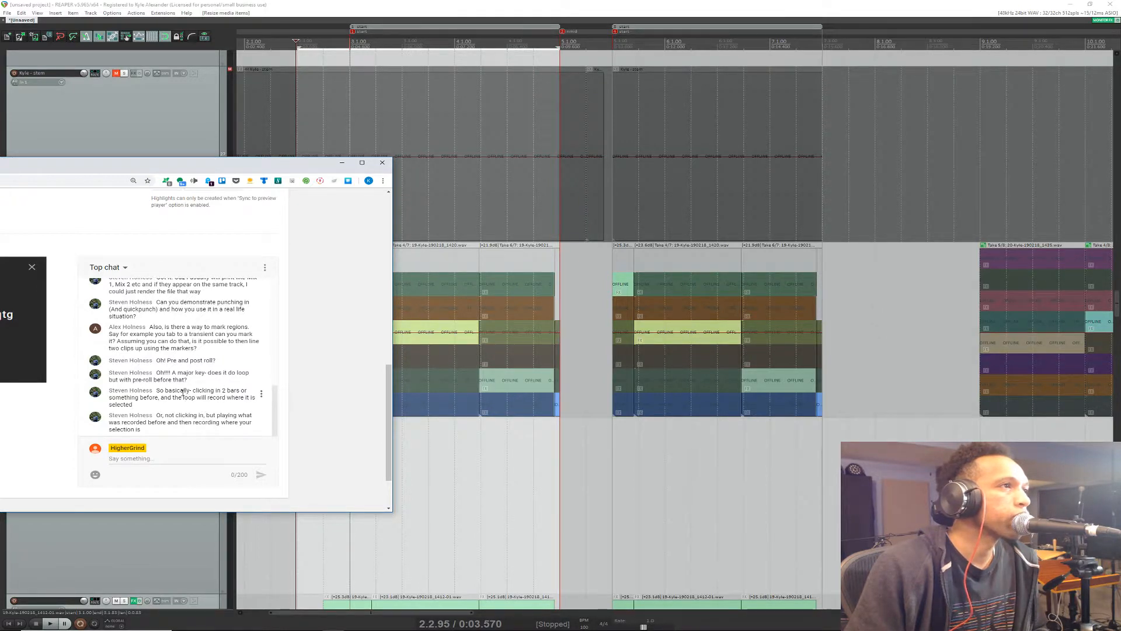
drag(182, 391, 213, 408)
click(213, 408)
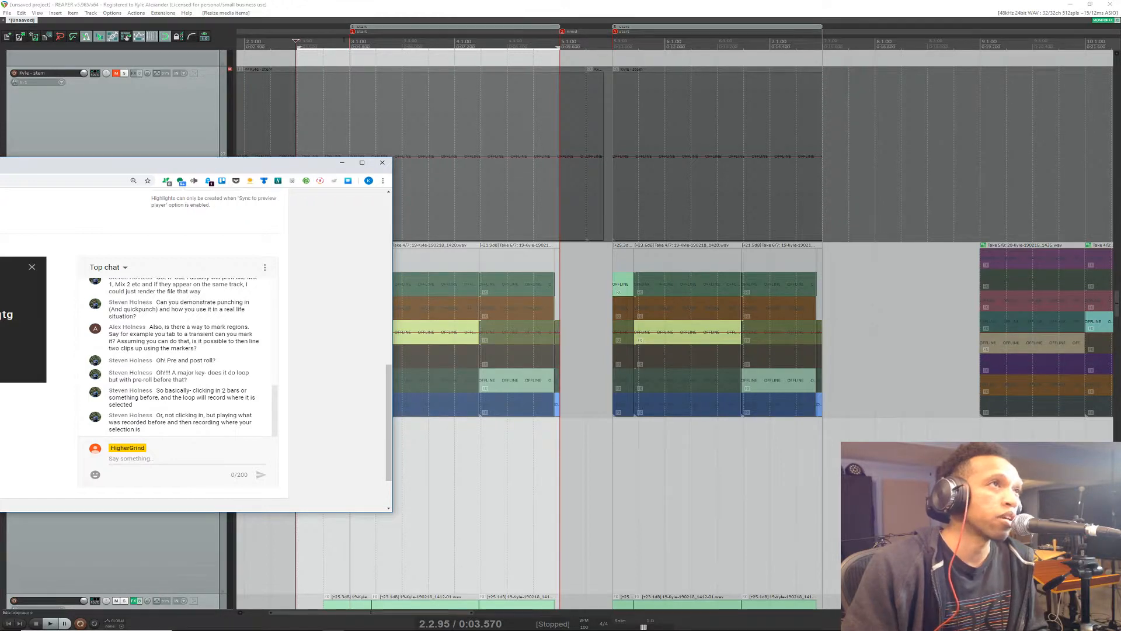
click(296, 10)
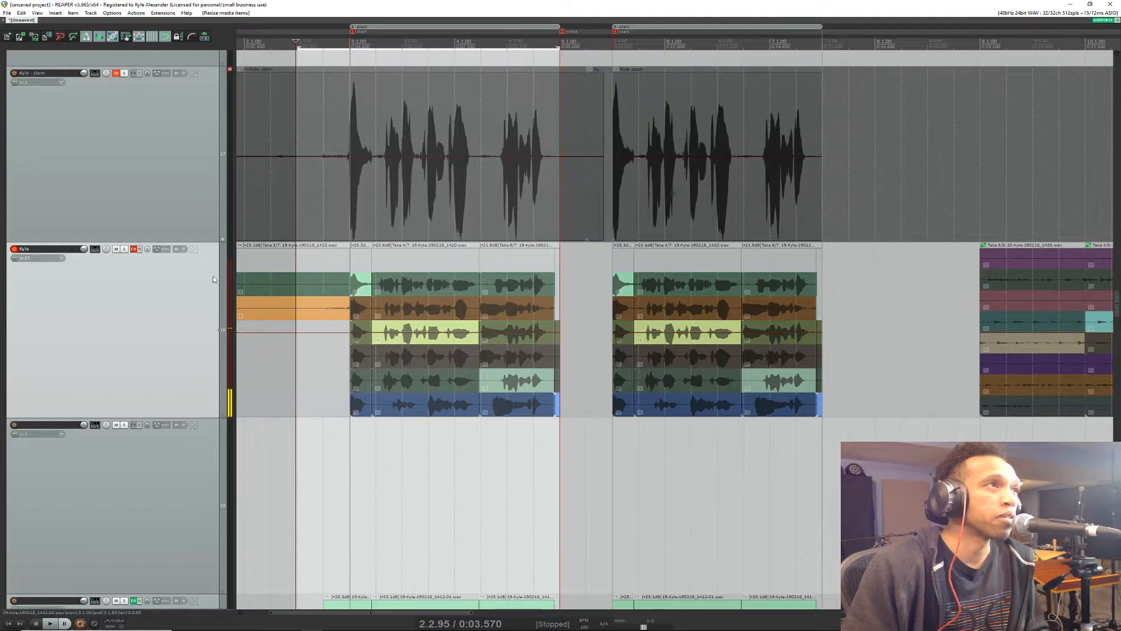
key(alt+Tab)
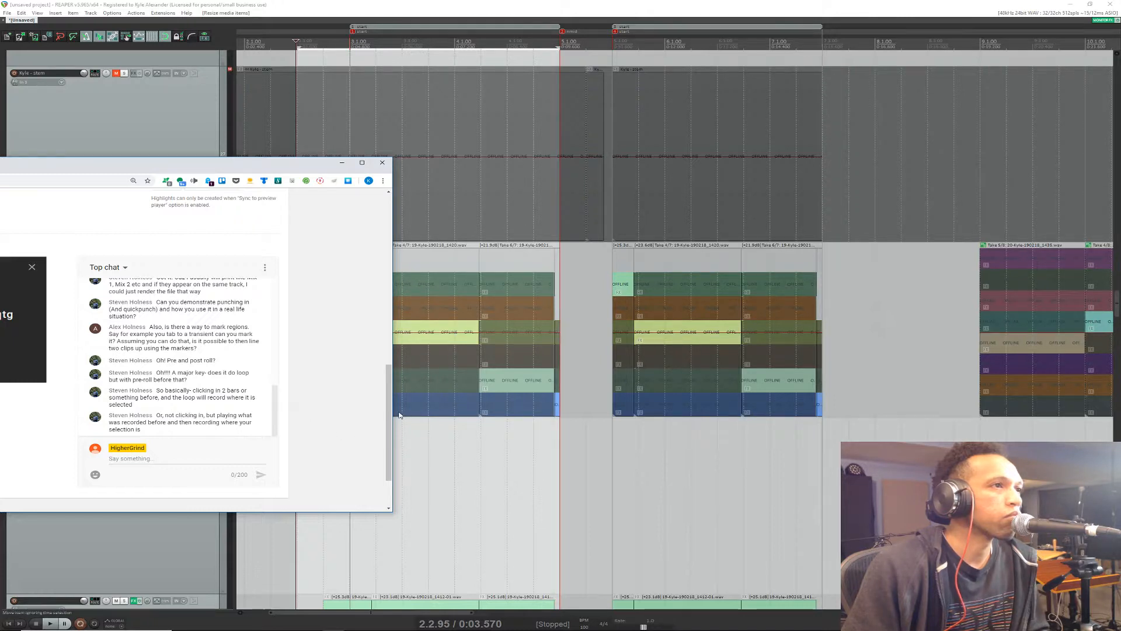
drag(389, 417, 393, 422)
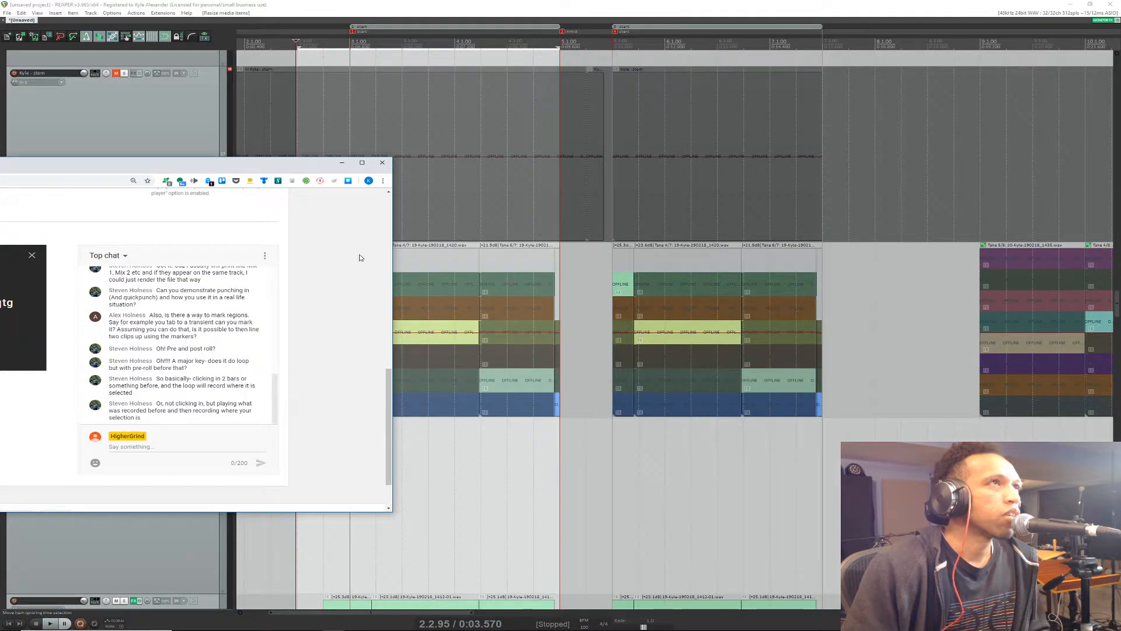
click(356, 16)
key(alt+Tab)
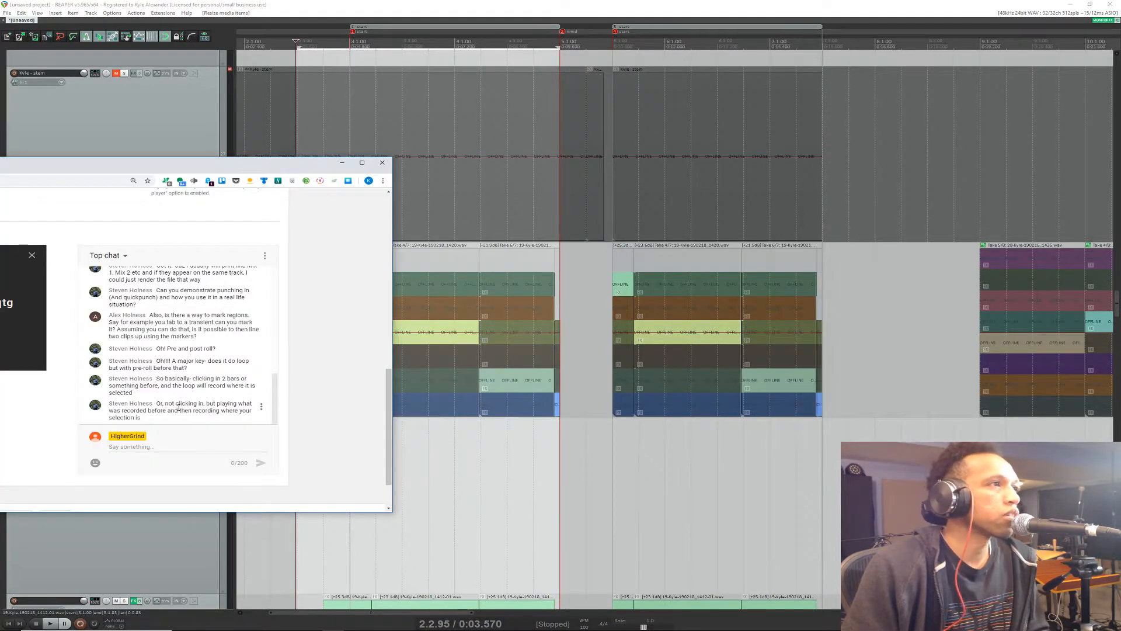
mouse_move(168, 402)
mouse_down()
mouse_move(217, 411)
mouse_move(140, 418)
mouse_move(181, 419)
mouse_up()
click(181, 420)
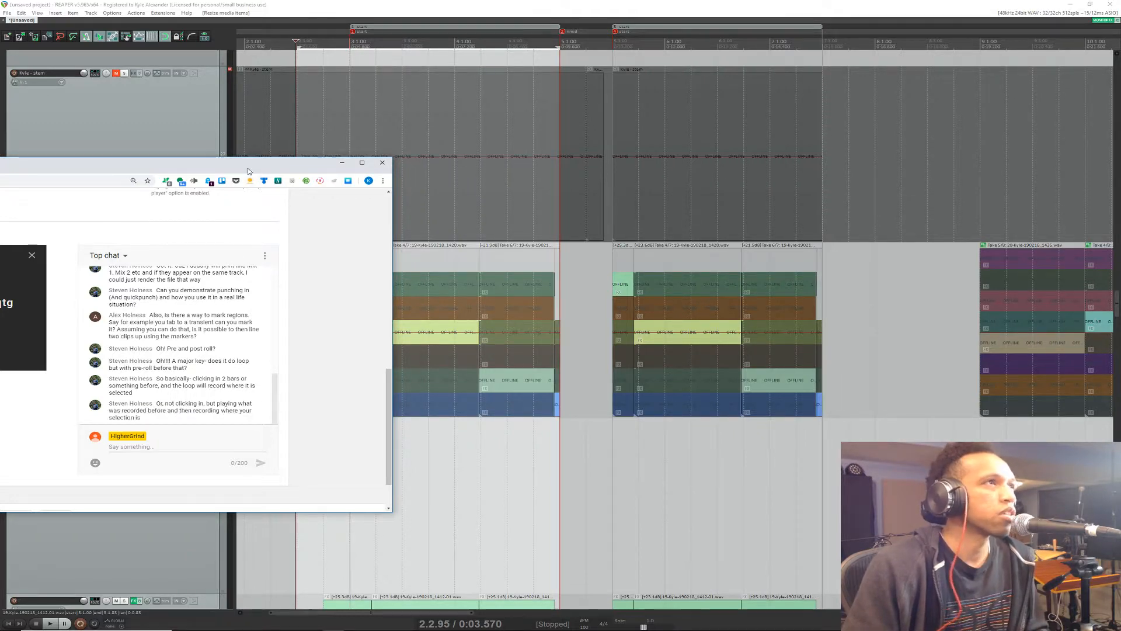
drag(248, 171, 0, 175)
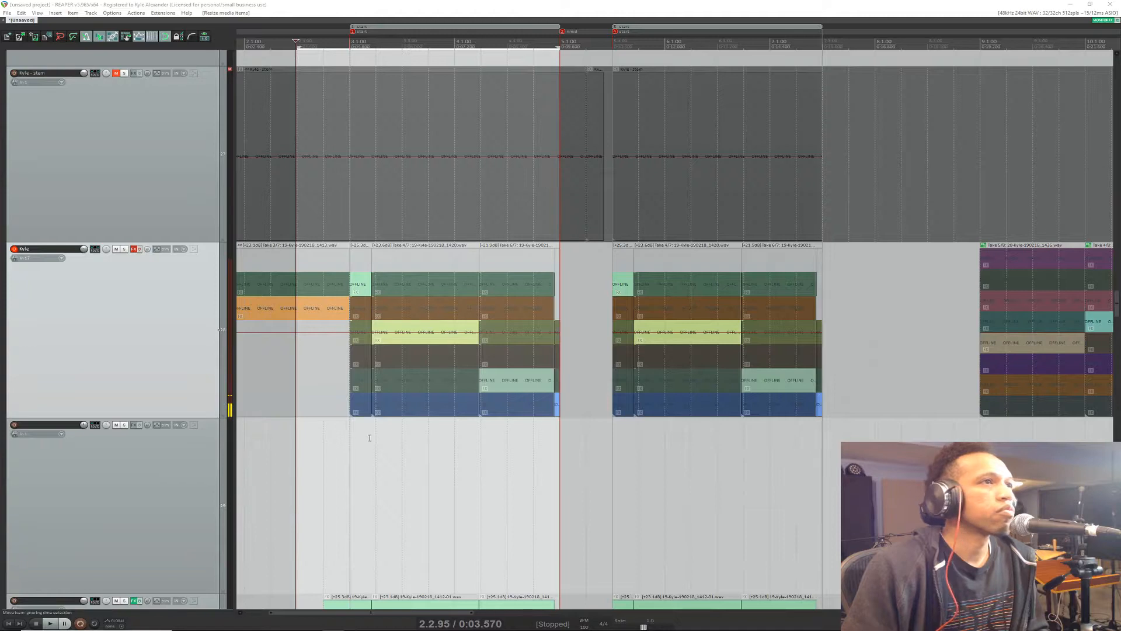
Step: Place the edit cursor at 2.2.00 and look over the record modes, leaving time selection auto punch chosen
click(282, 397)
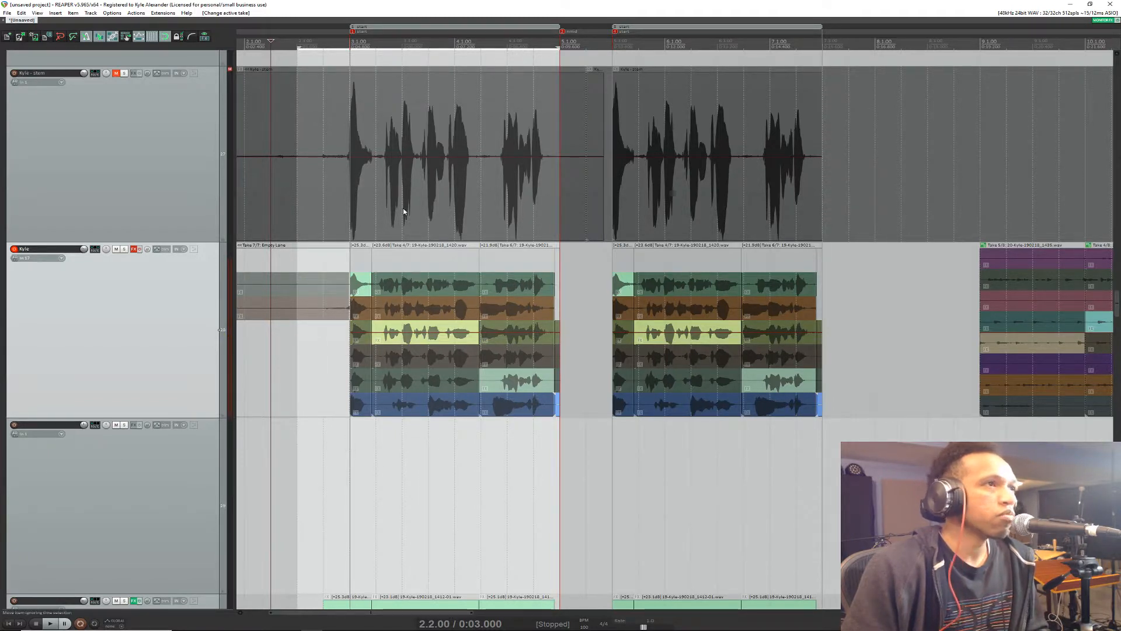
right_click(80, 623)
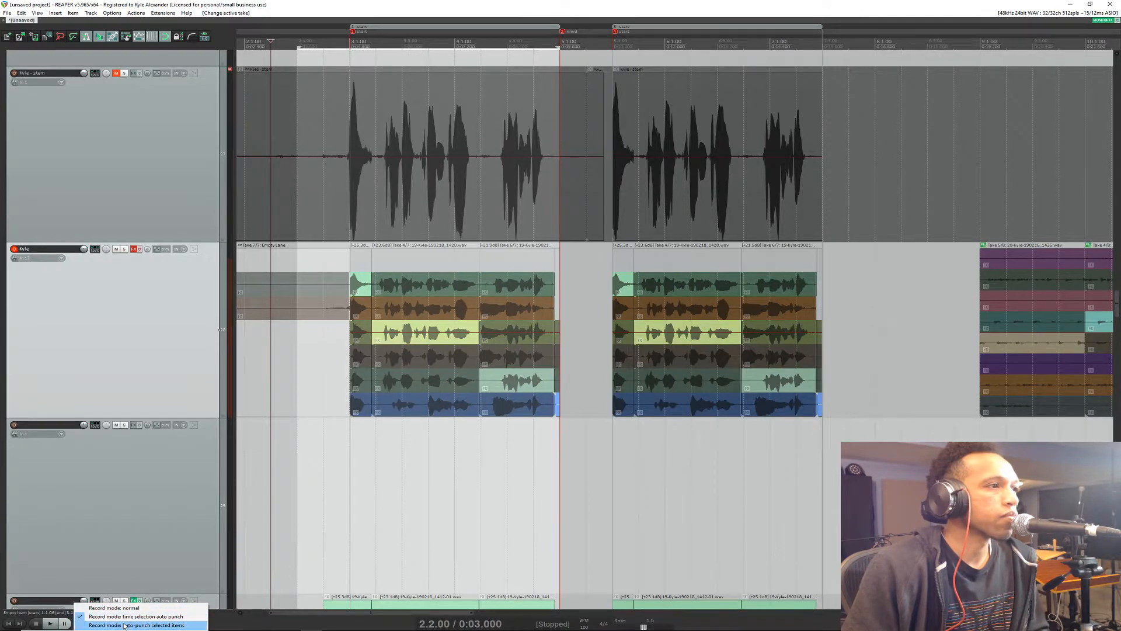
click(135, 502)
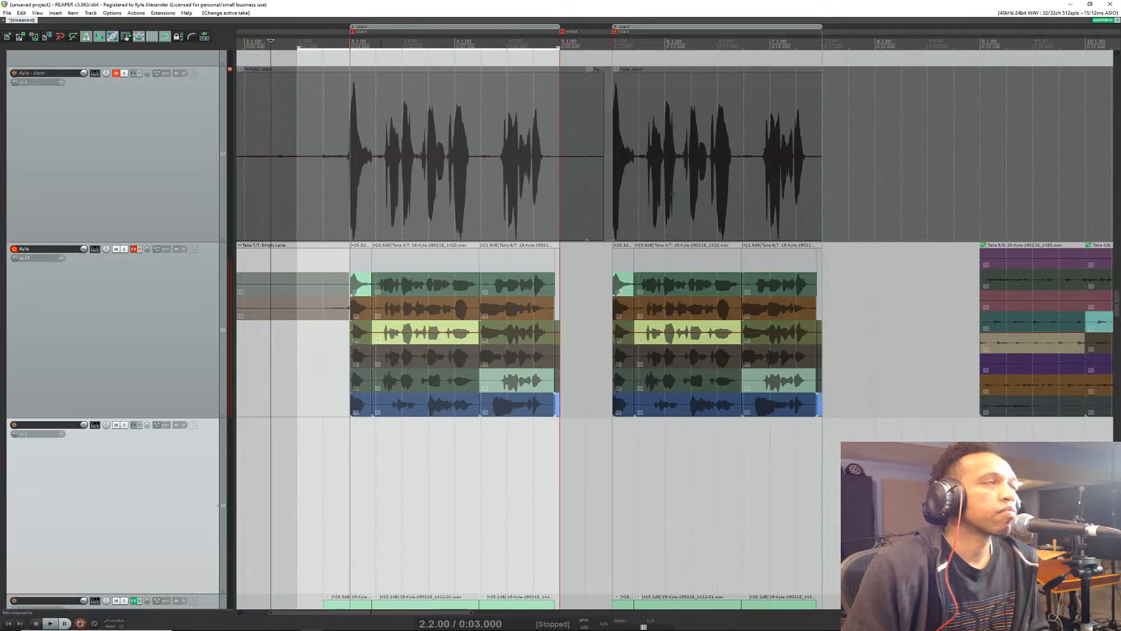
Step: Set the time selection from 3.4.00 to 4.3.00 over the first vocal section and play from 2.4.00 to preview the punch-in
click(402, 42)
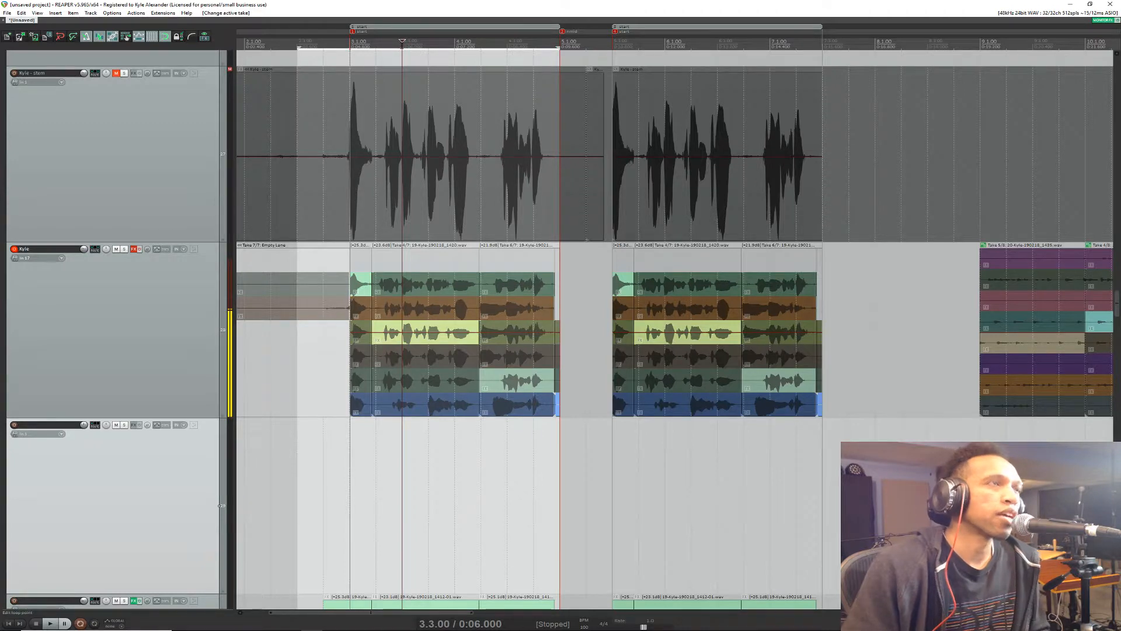
key(space)
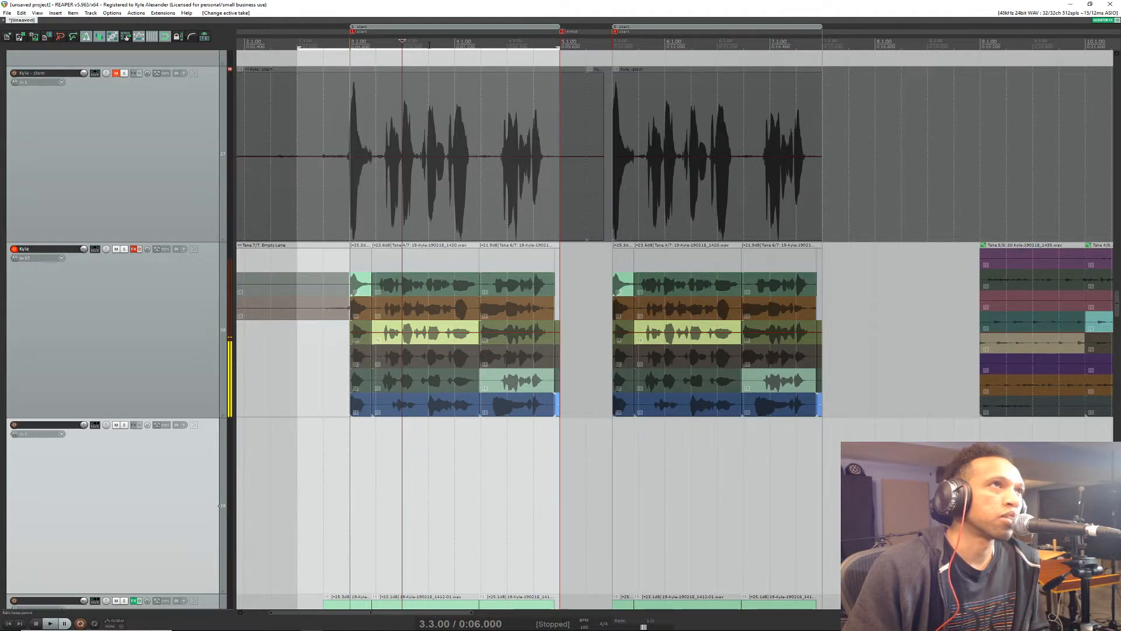
drag(431, 43, 501, 39)
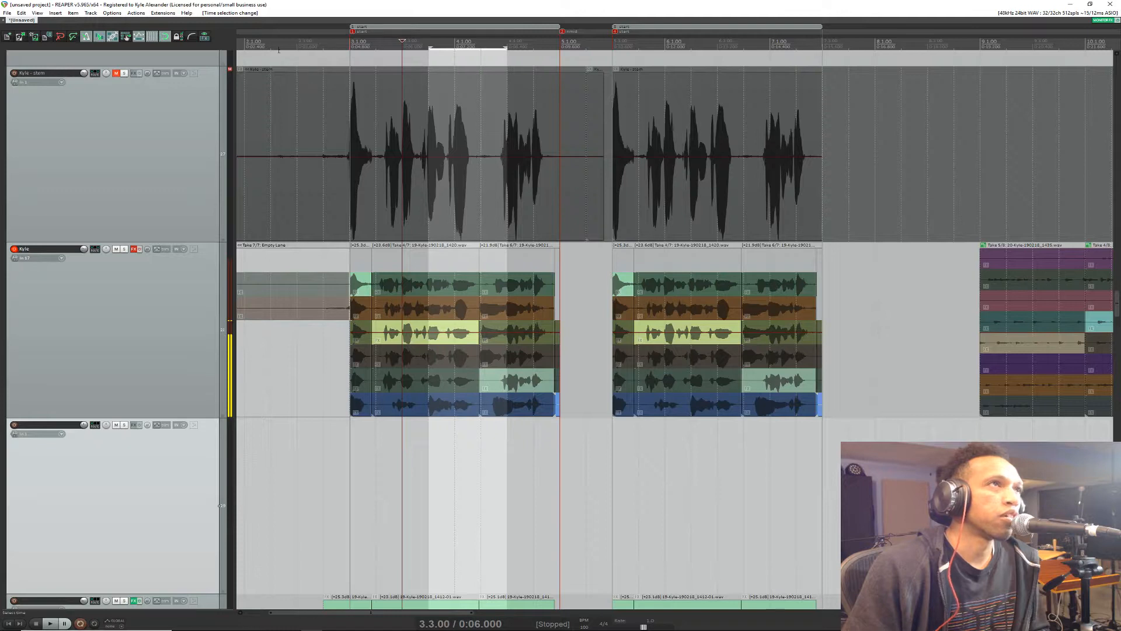
click(322, 42)
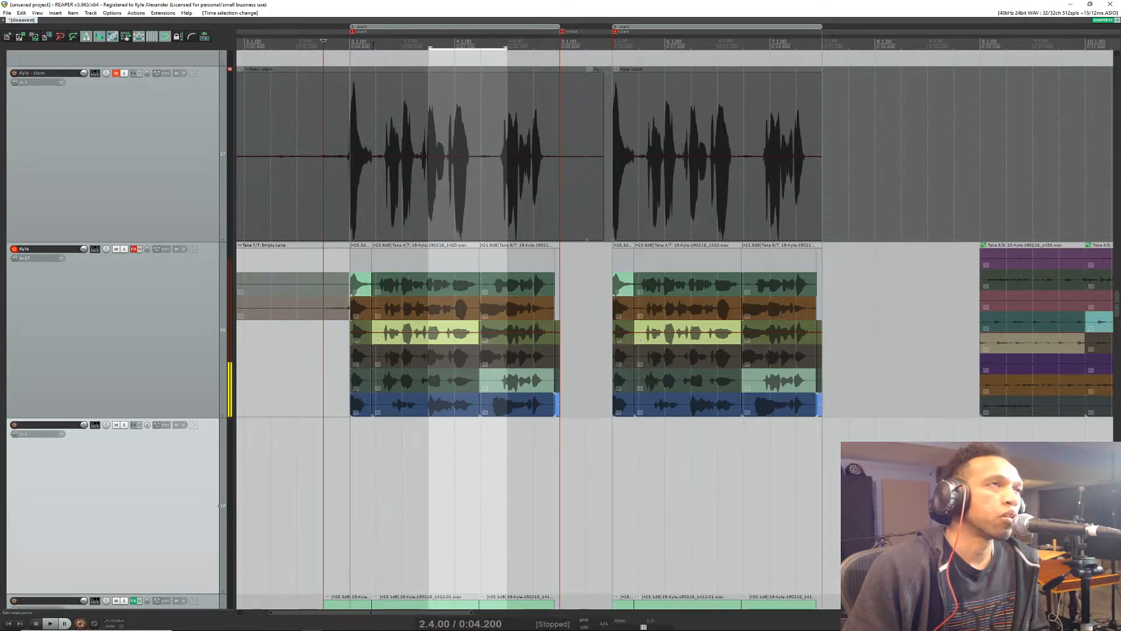
key(space)
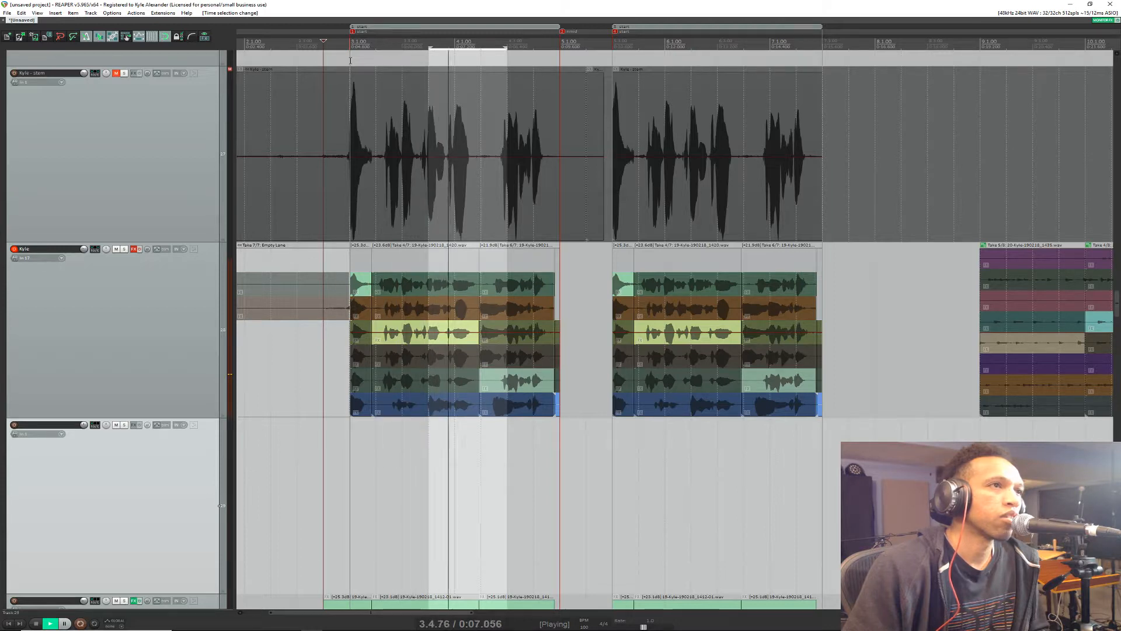
key(space)
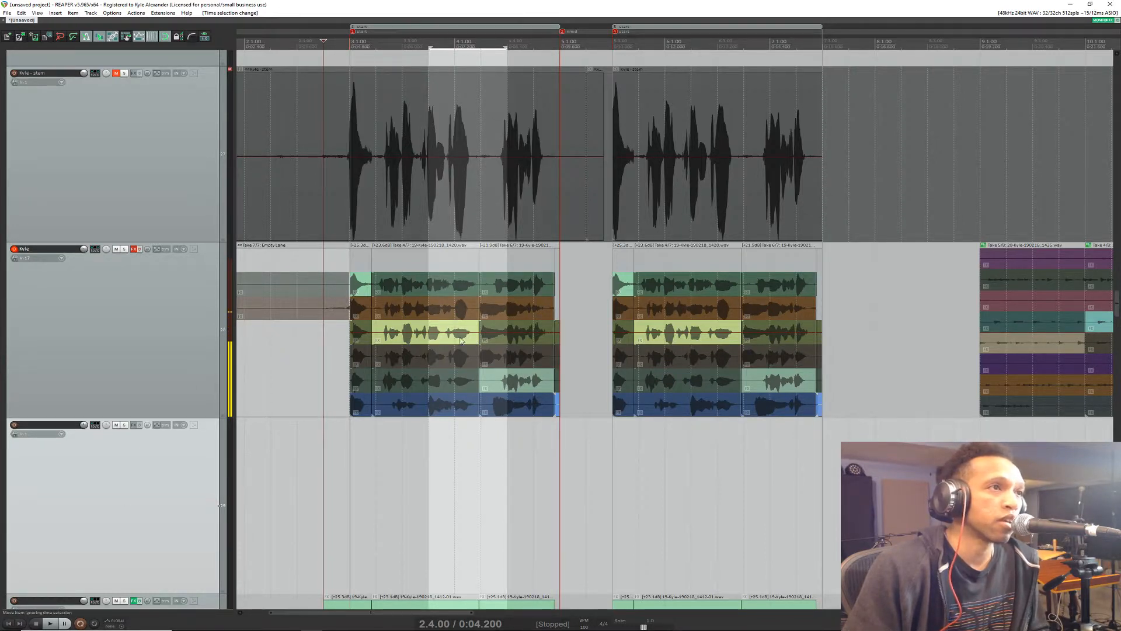
Step: Mute the group of unnamed take tracks below the main vocal track and reselect the vocal track
scroll(140, 351, up, 5)
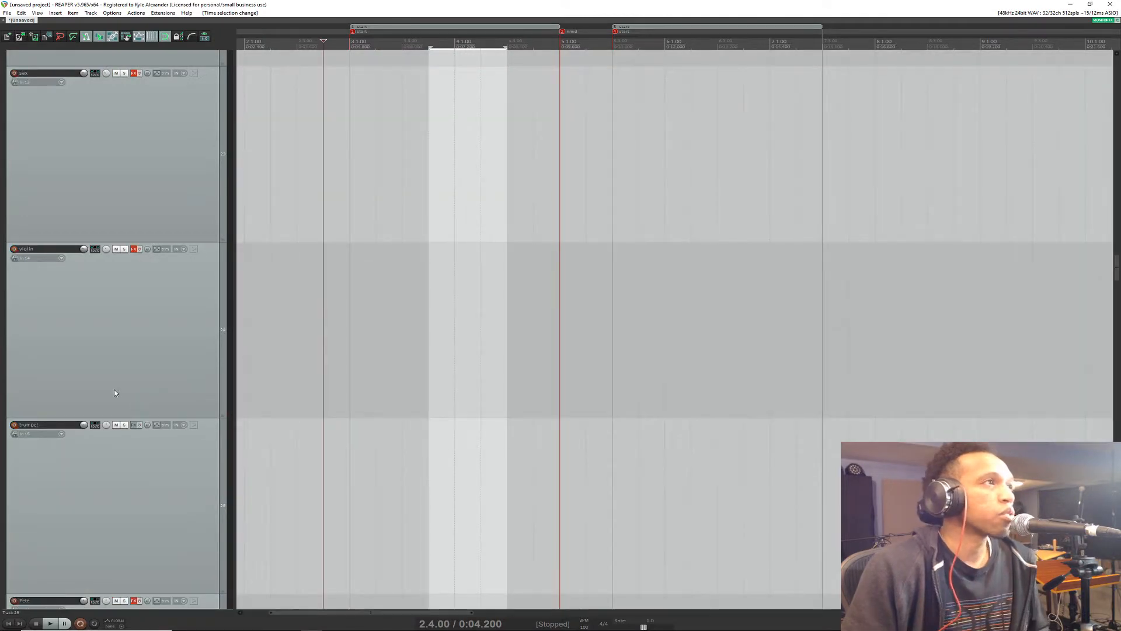
scroll(134, 374, down, 10)
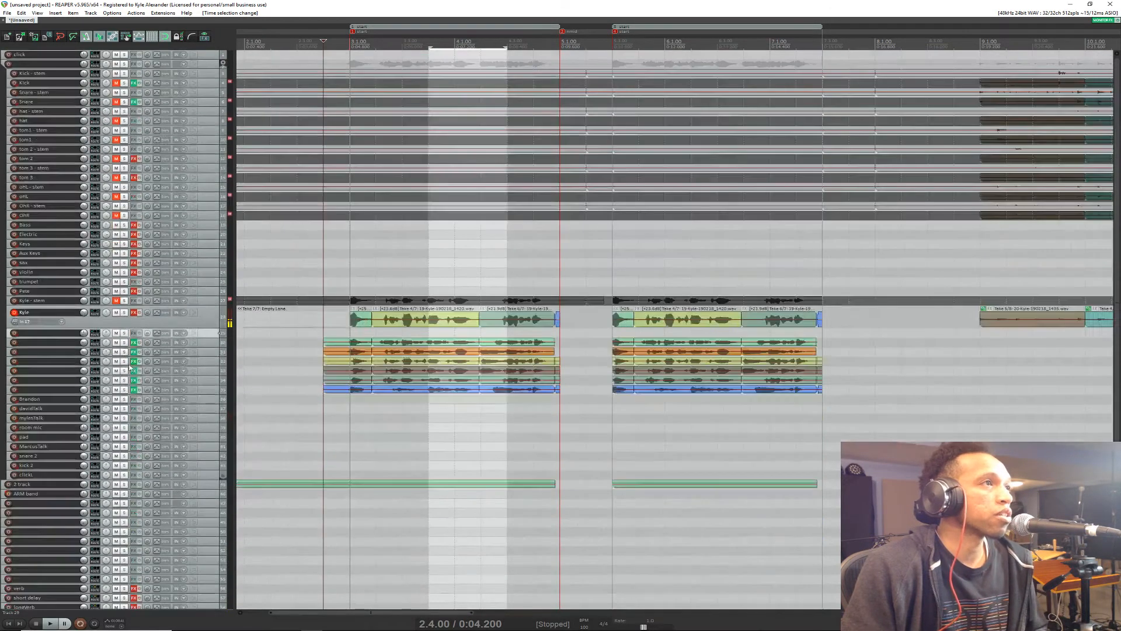
shift+click(205, 389)
click(117, 342)
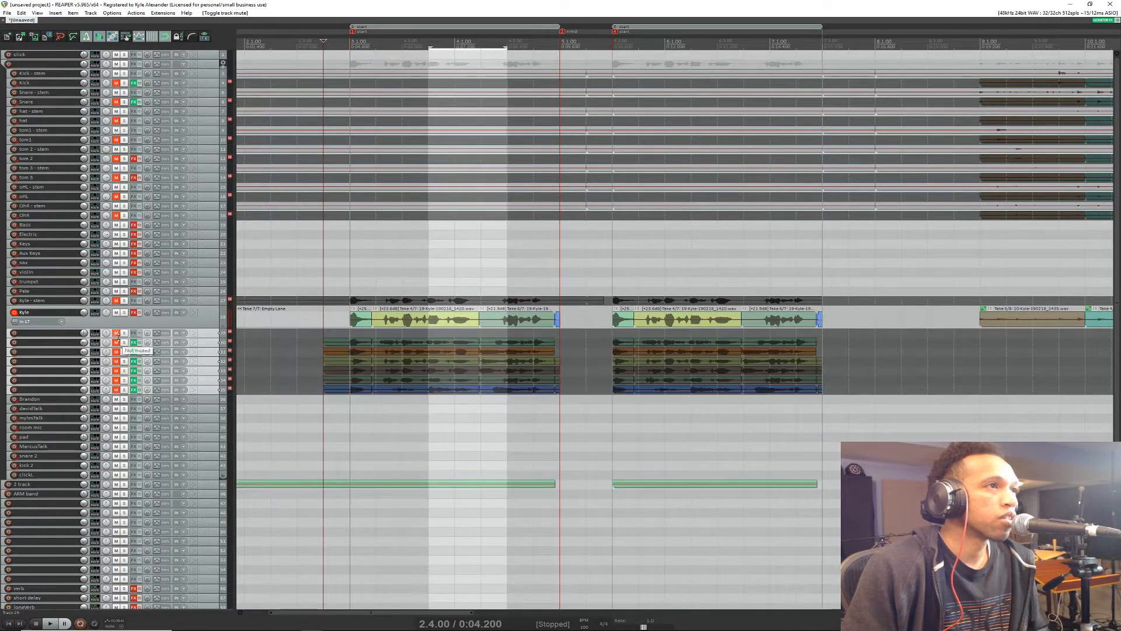
click(194, 318)
Step: Examine how vertical zoom changes the track heights around the main vocal track and its stem
scroll(205, 324, up, 10)
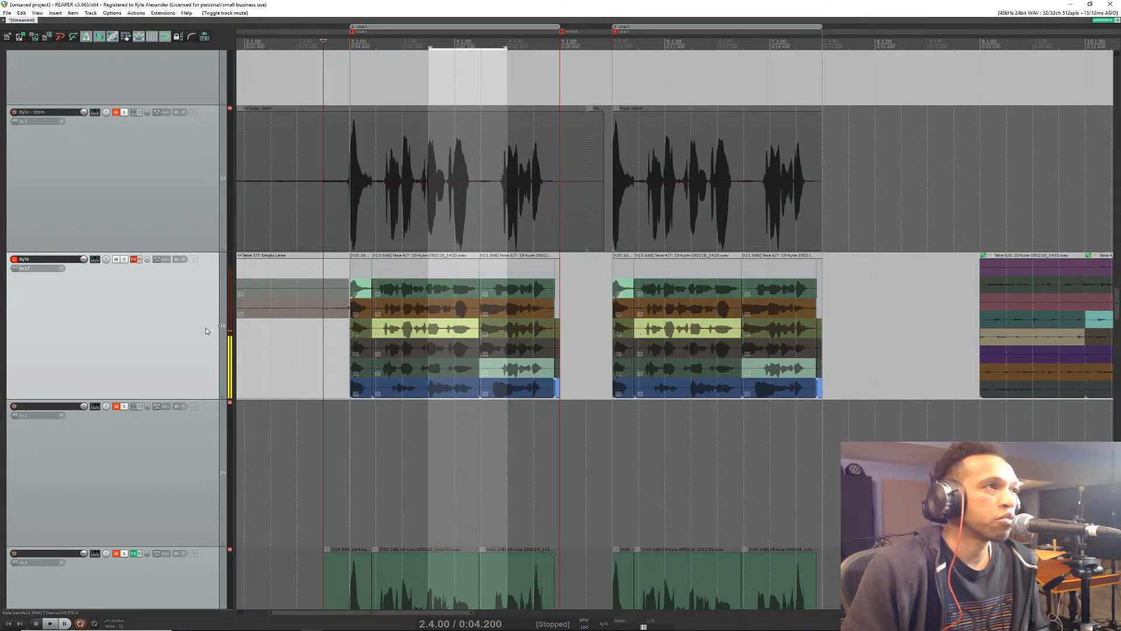
scroll(193, 328, up, 3)
scroll(191, 328, down, 3)
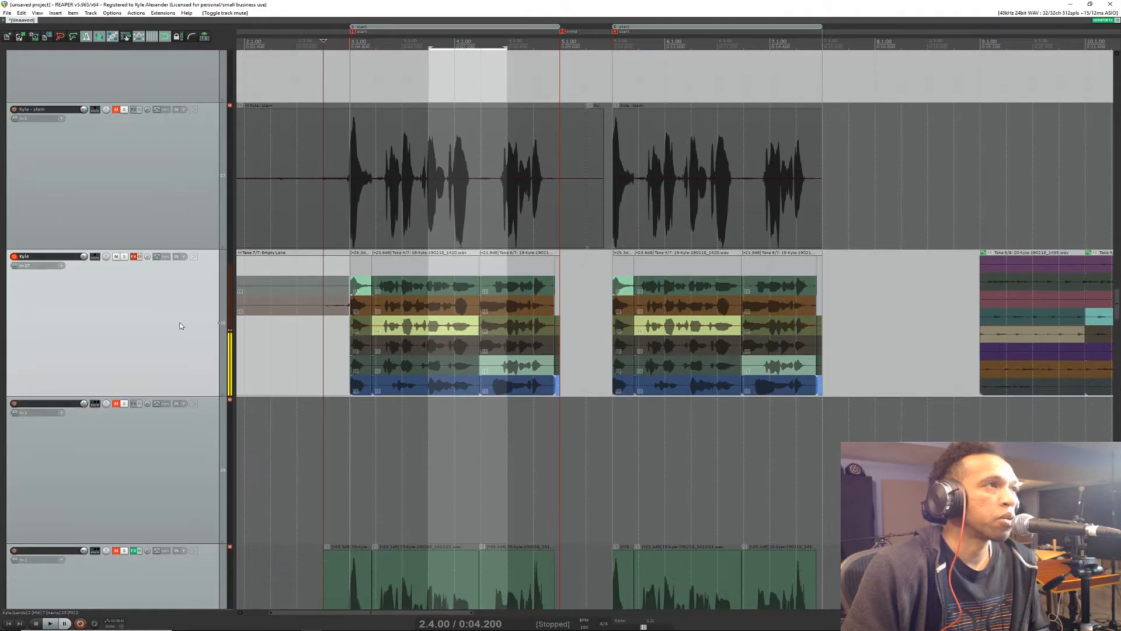
scroll(180, 326, down, 2)
scroll(180, 326, up, 4)
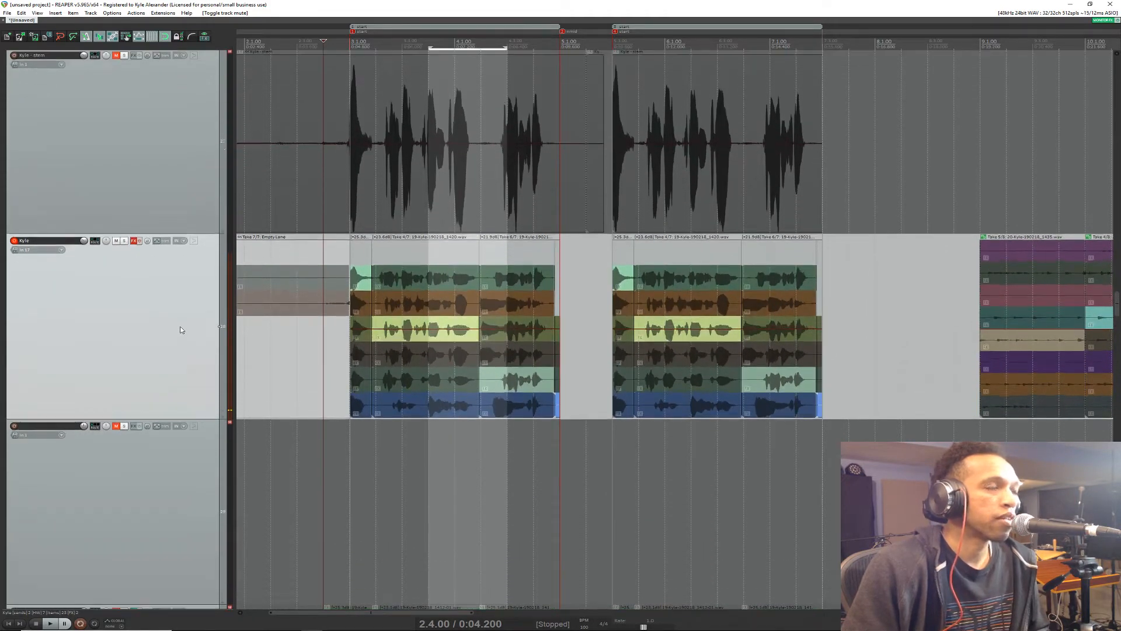
scroll(181, 330, down, 2)
scroll(181, 330, up, 2)
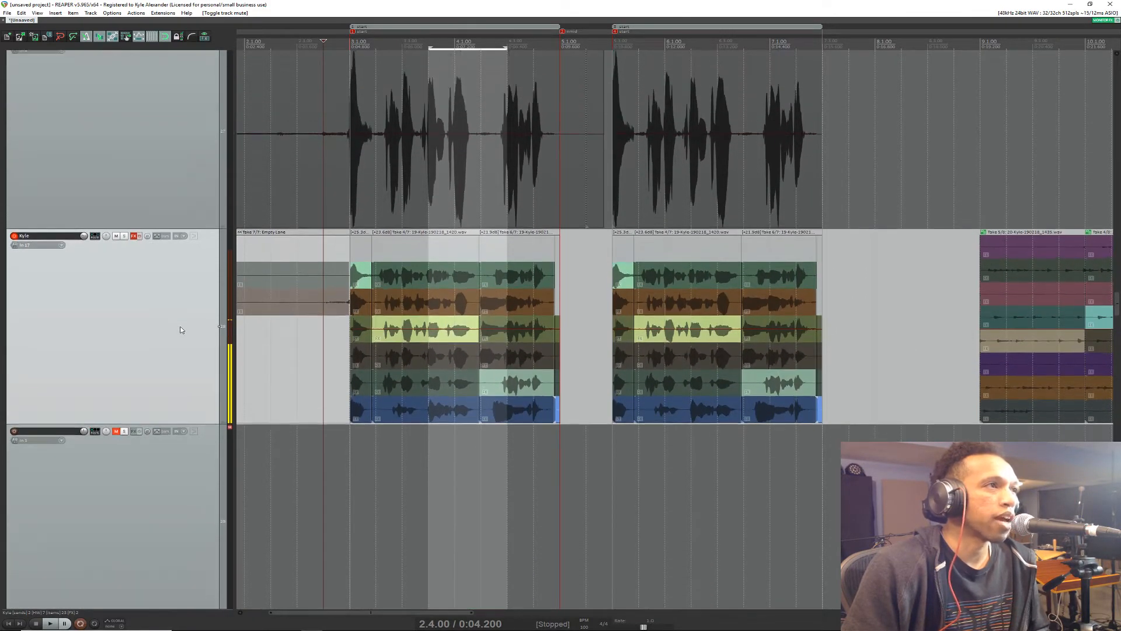
scroll(182, 350, down, 3)
scroll(163, 456, up, 4)
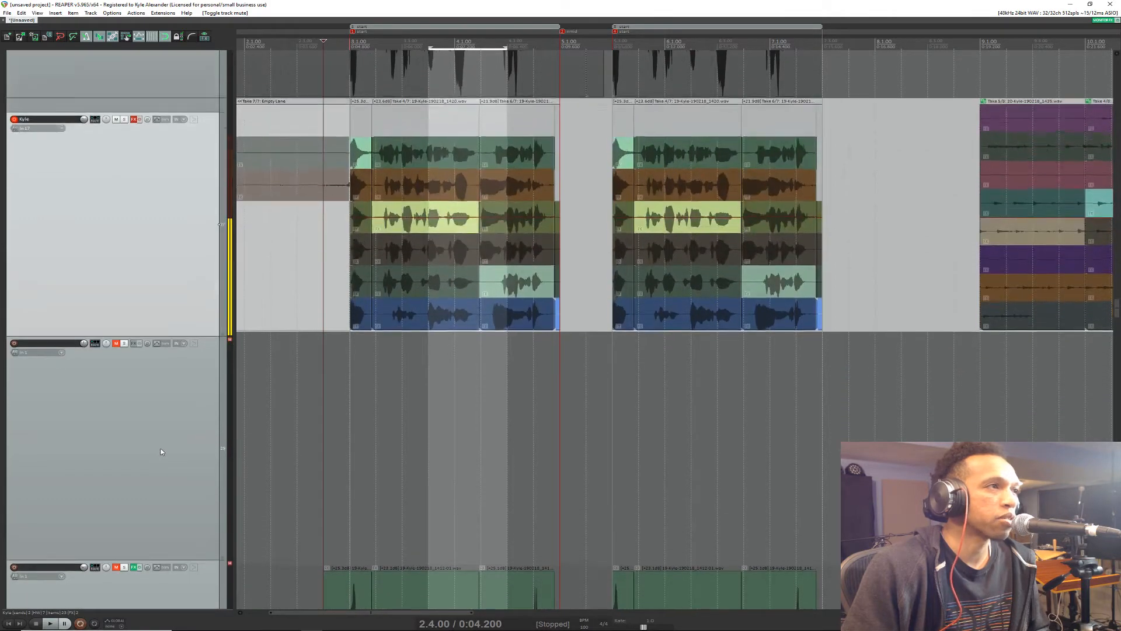
scroll(161, 451, down, 3)
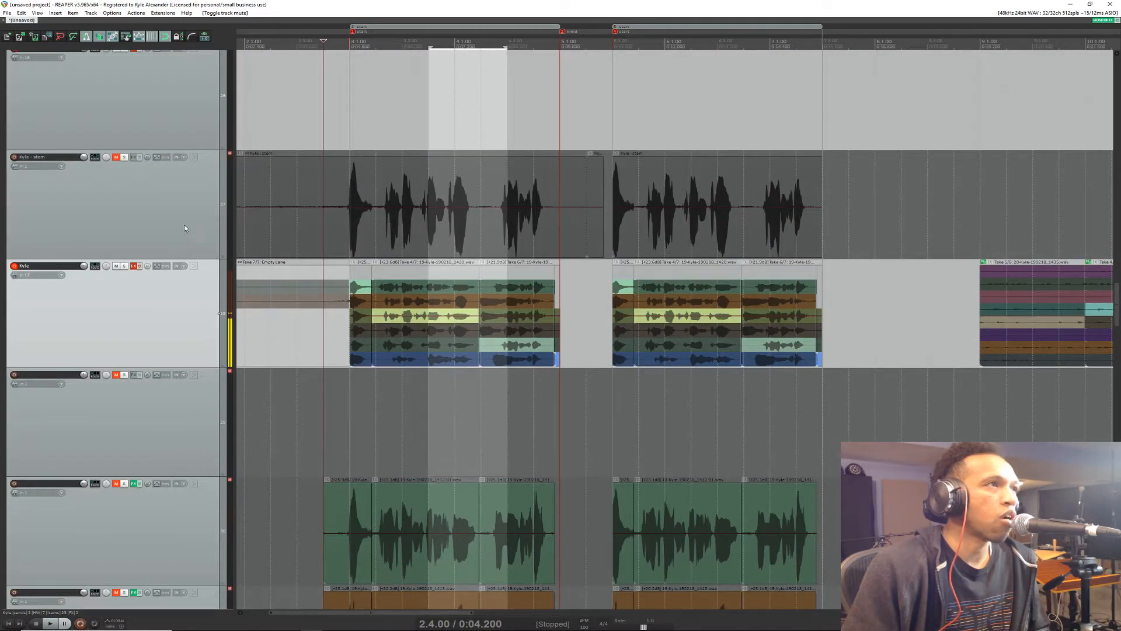
scroll(191, 252, up, 2)
scroll(197, 264, down, 3)
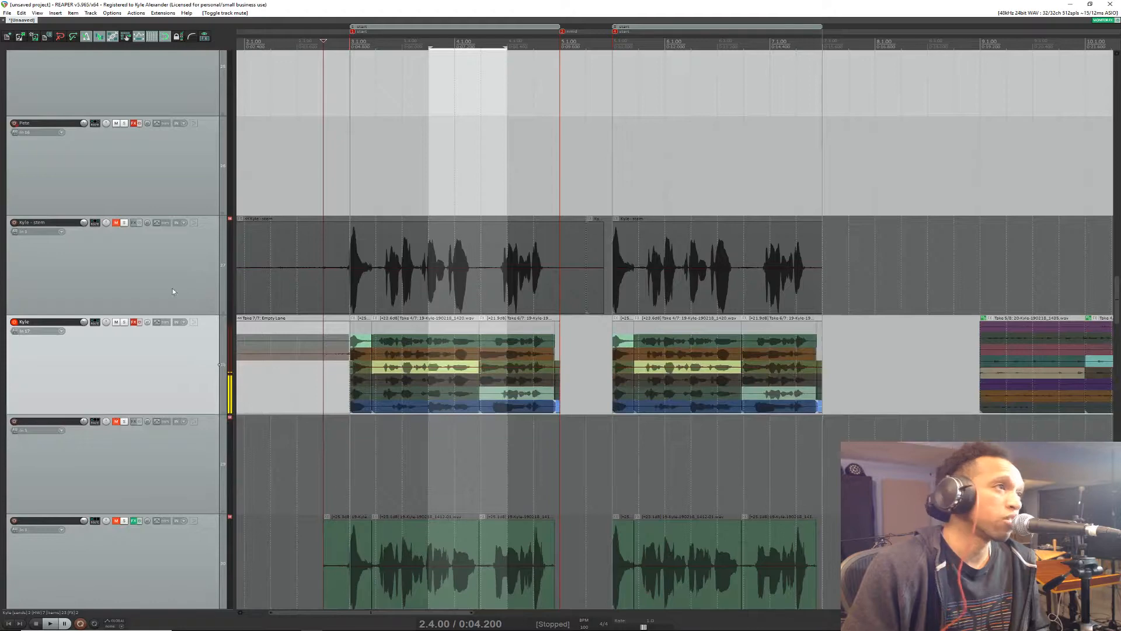
scroll(194, 368, up, 3)
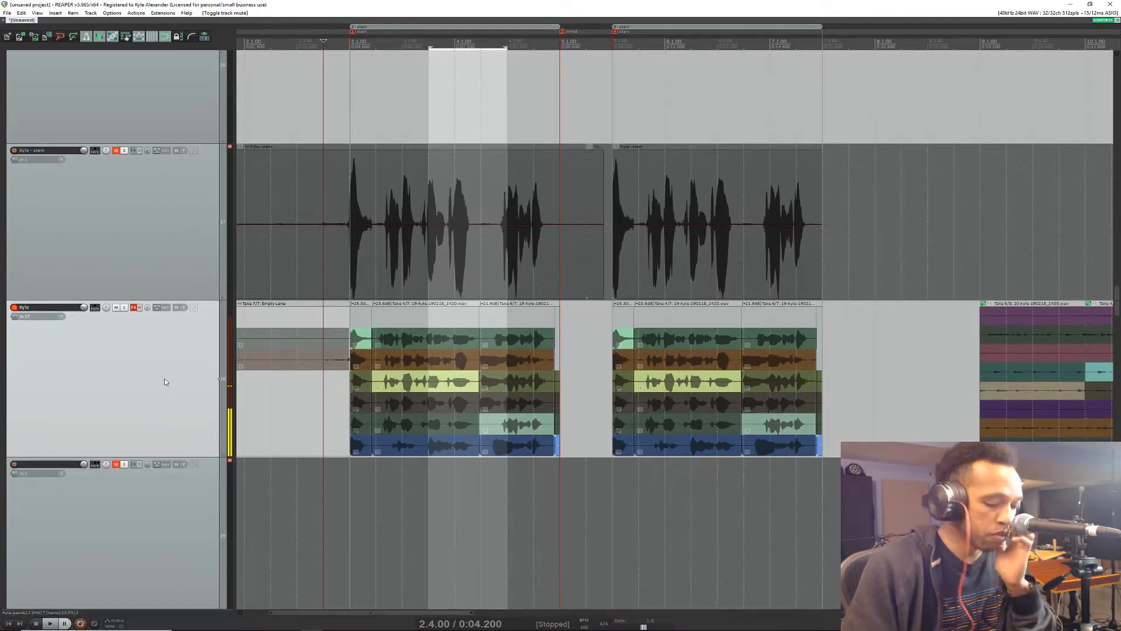
Step: Filter the actions for "zoom track" and show where a shortcut is assigned to the action adjusting track height under the mouse cursor
key(question)
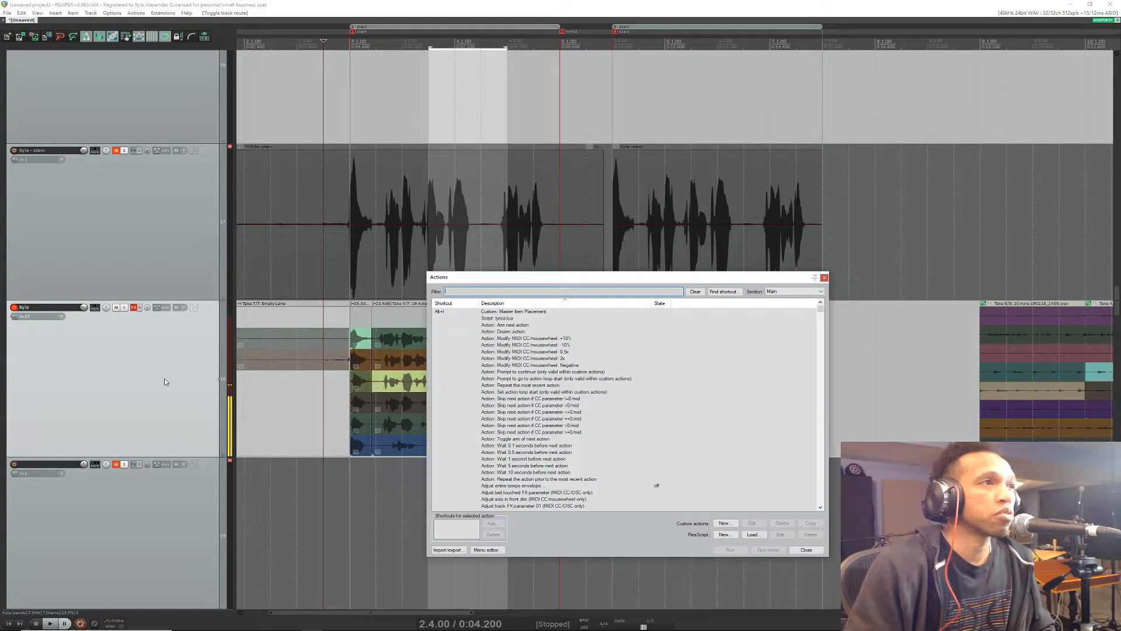
text(zo)
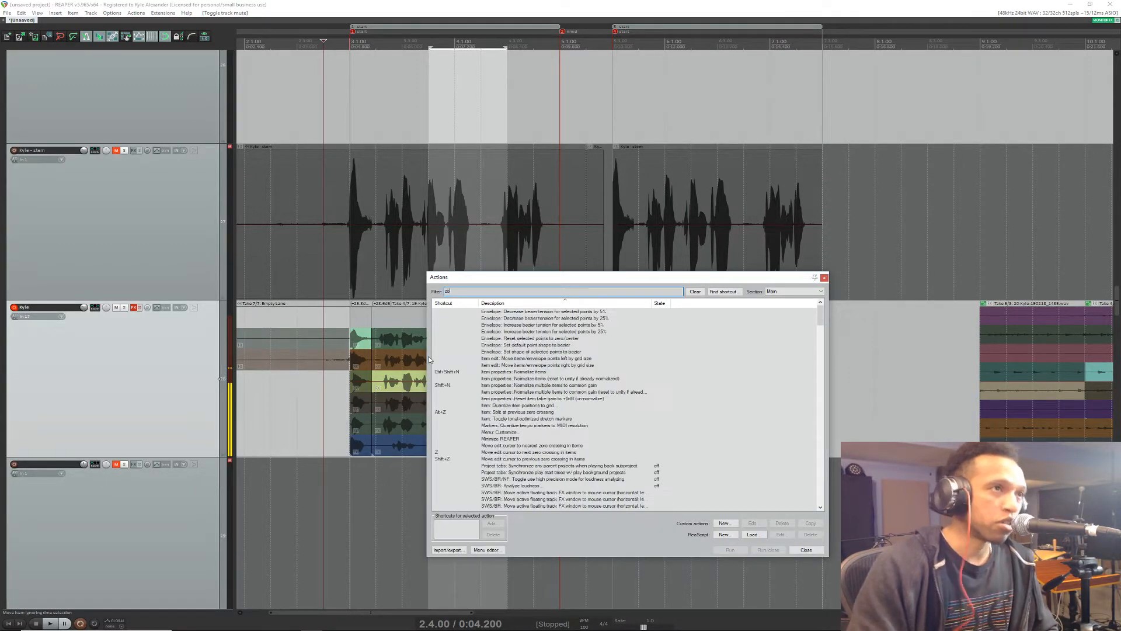
text(om track)
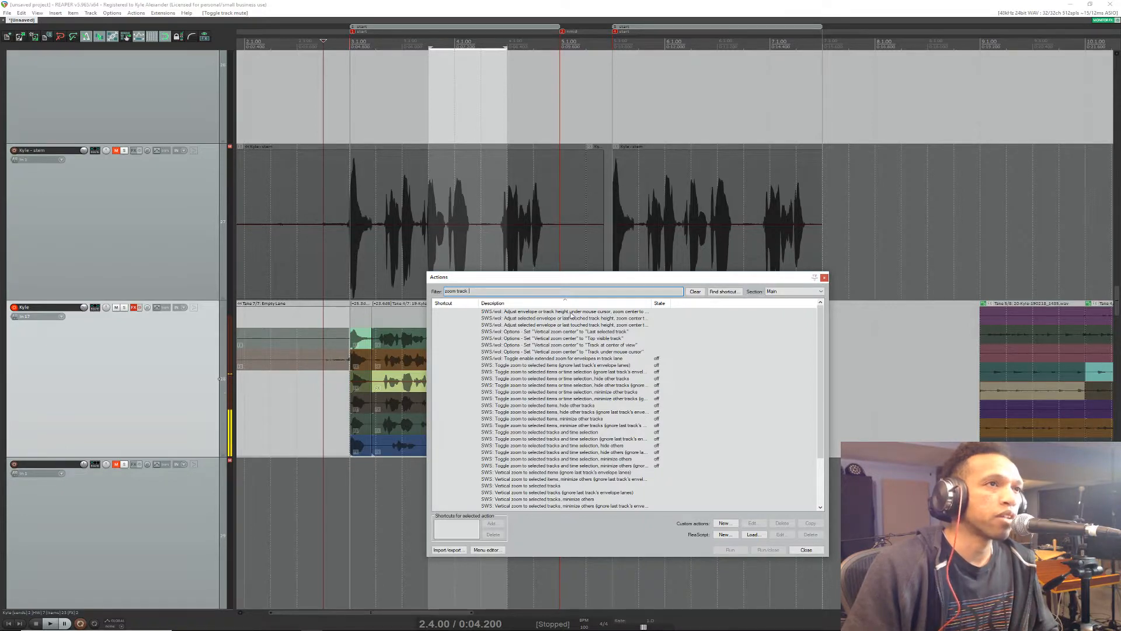
drag(652, 303, 694, 301)
click(499, 318)
click(500, 312)
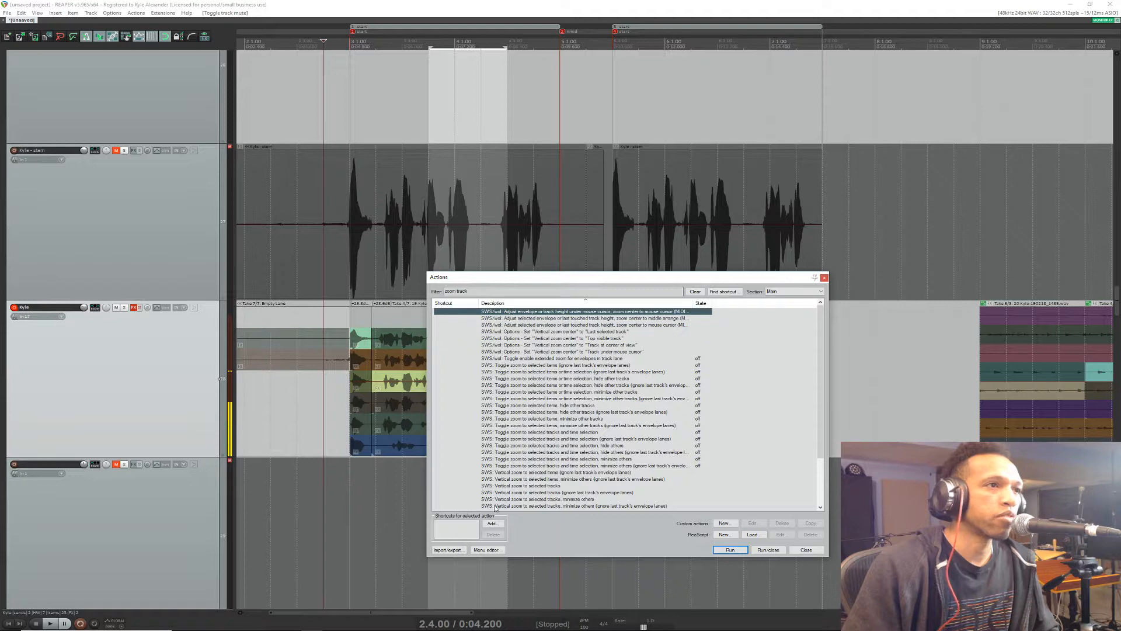
click(493, 523)
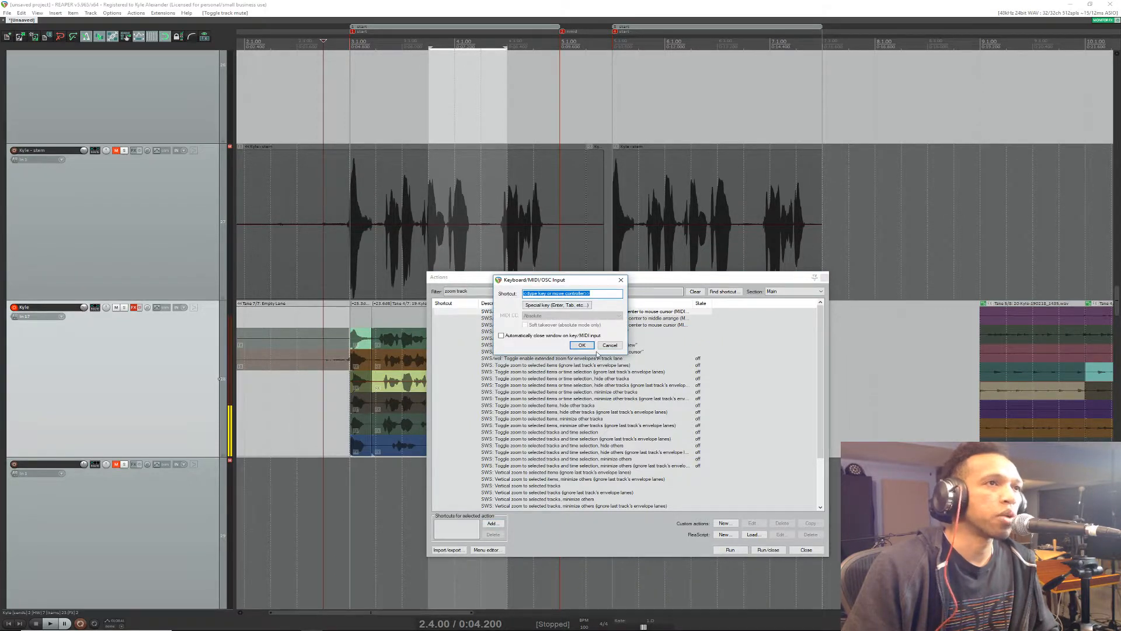
click(609, 346)
click(807, 550)
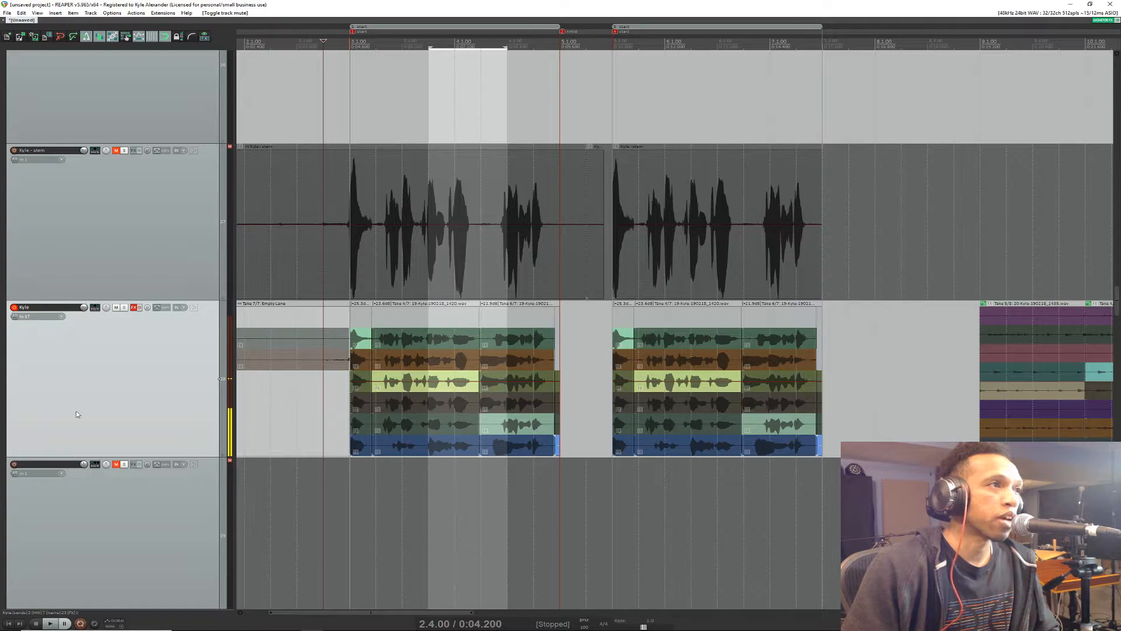
Step: Record a punch-in take on the vocal track from 2.4.00, normalize the new take's pieces, and place the edit cursor at 3.3.00
click(96, 623)
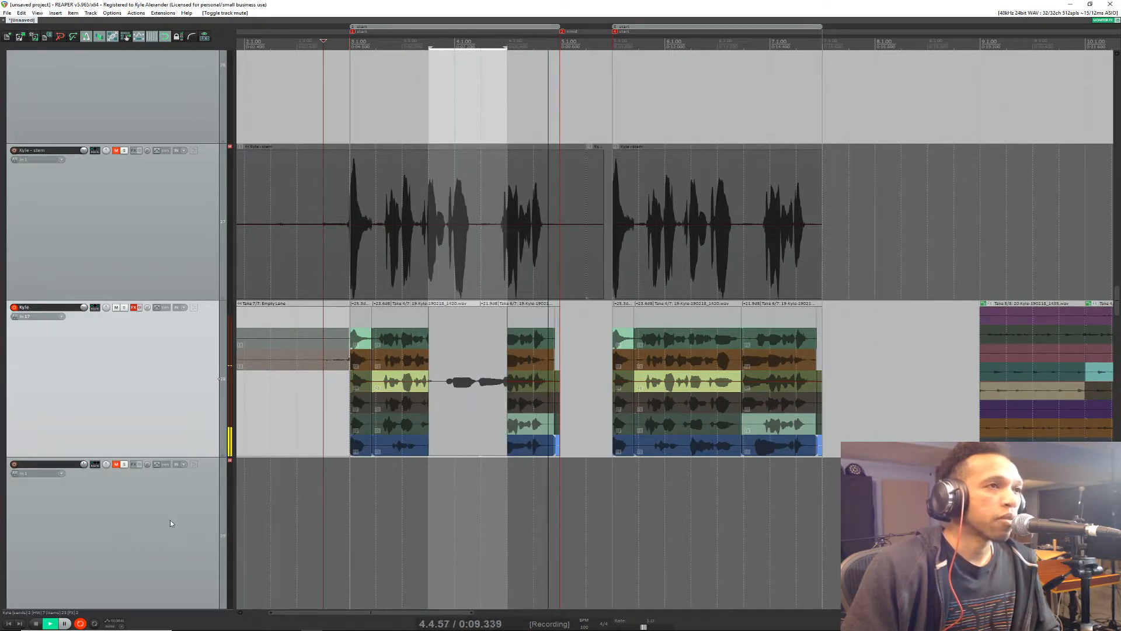
key(space)
click(523, 369)
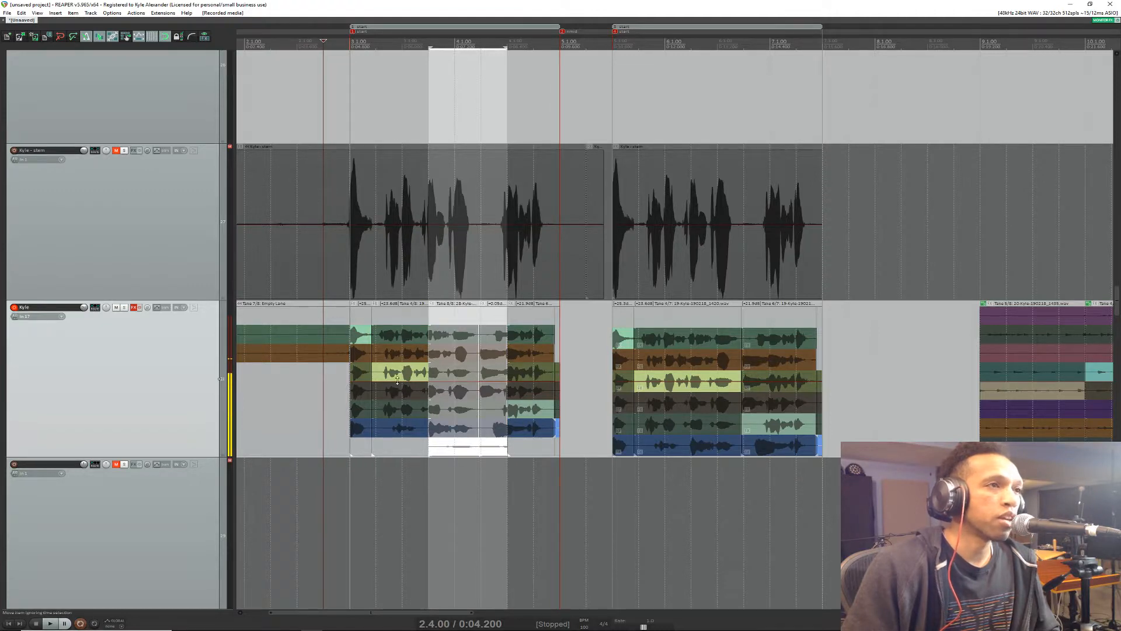
click(454, 447)
click(497, 454)
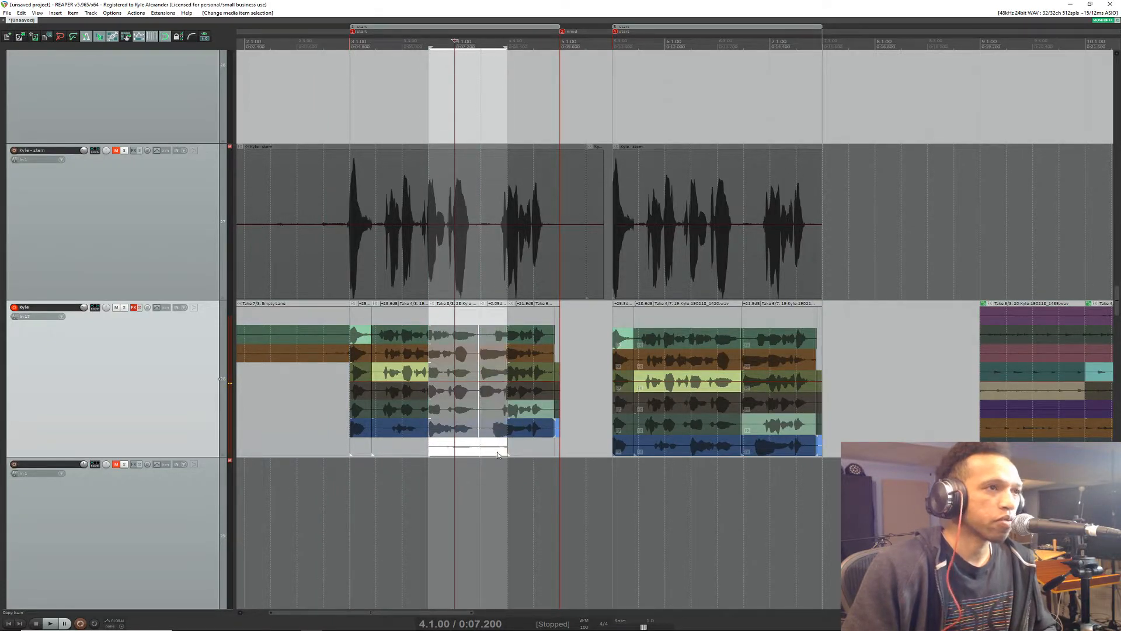
key(ctrl+shift+n)
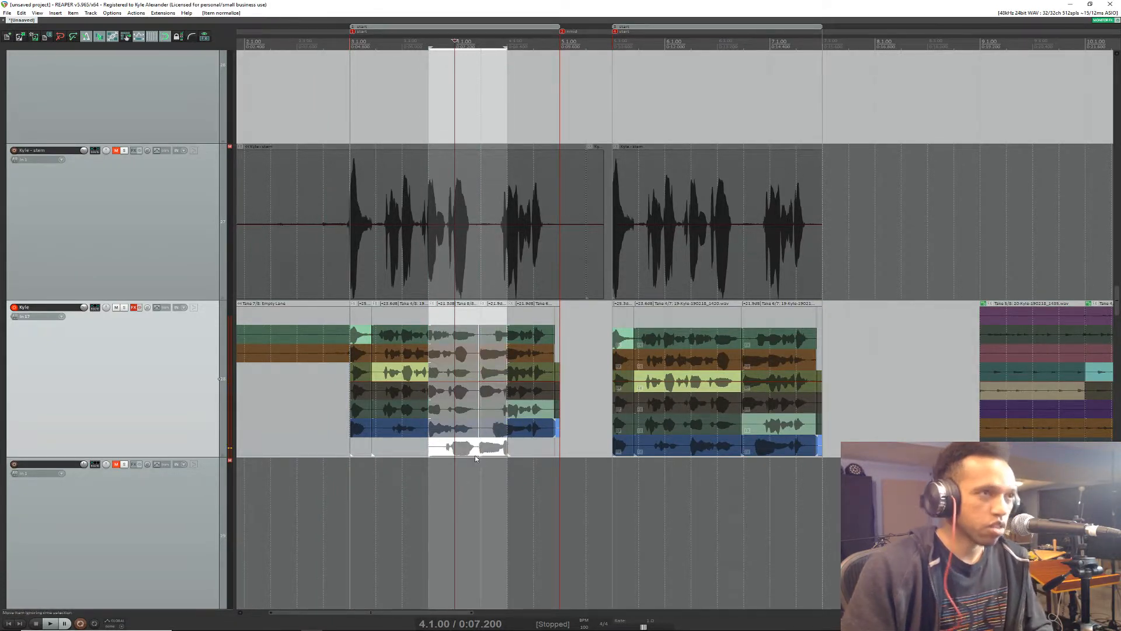
click(401, 46)
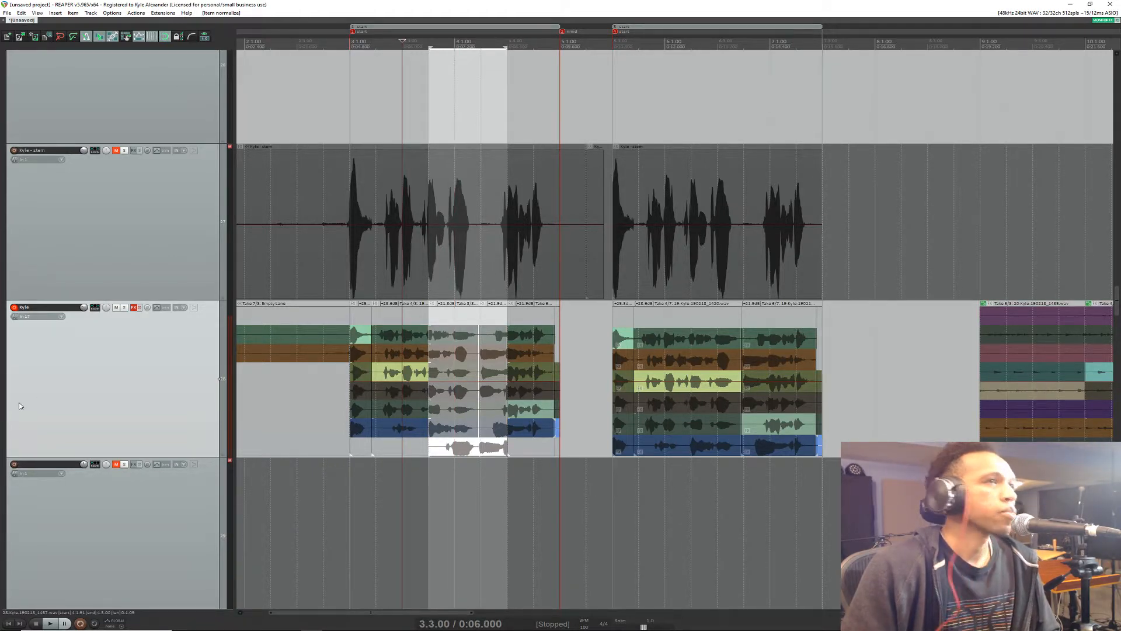
Step: Switch away from REAPER, and make the main vocal track slightly taller than the stem track above it
key(alt+Tab)
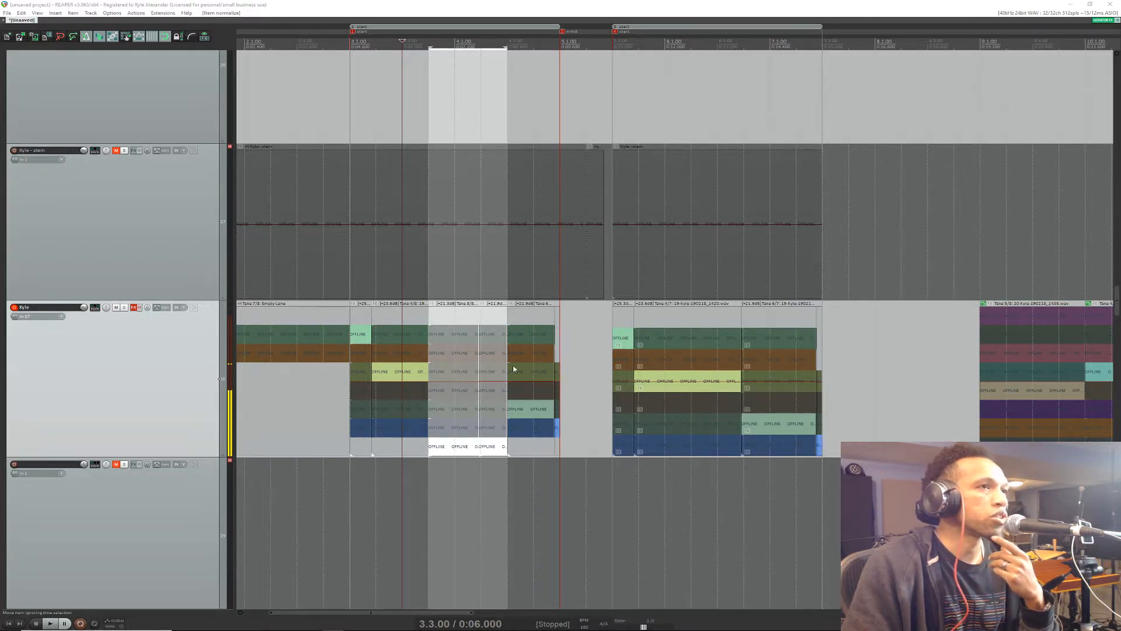
drag(210, 459, 185, 333)
drag(178, 384, 170, 489)
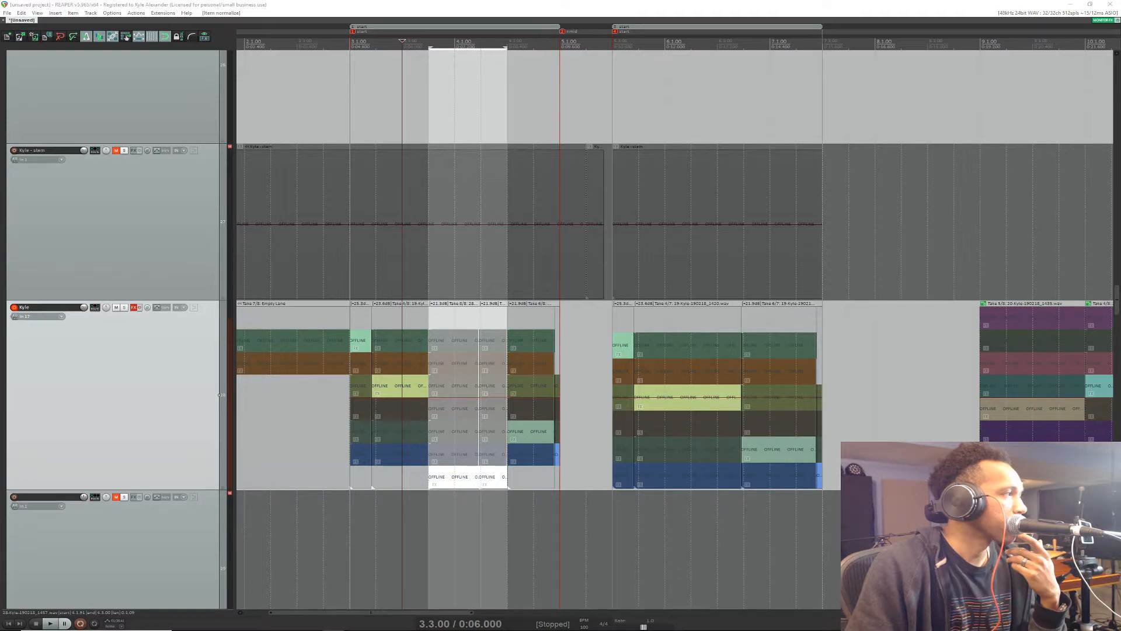
click(122, 385)
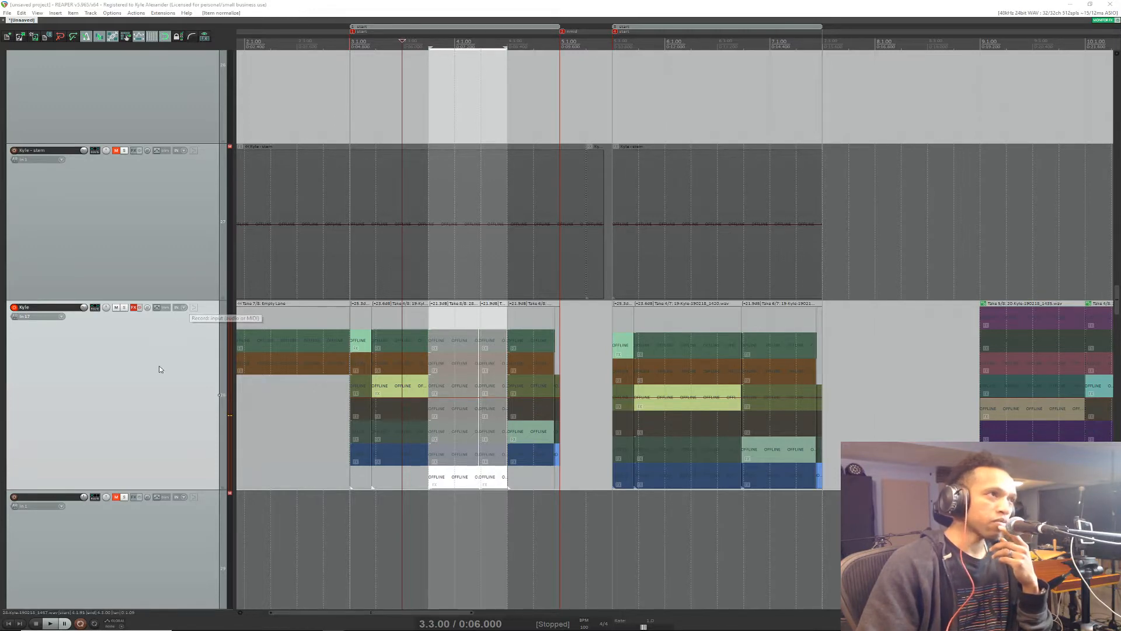
scroll(163, 435, up, 5)
scroll(158, 440, down, 5)
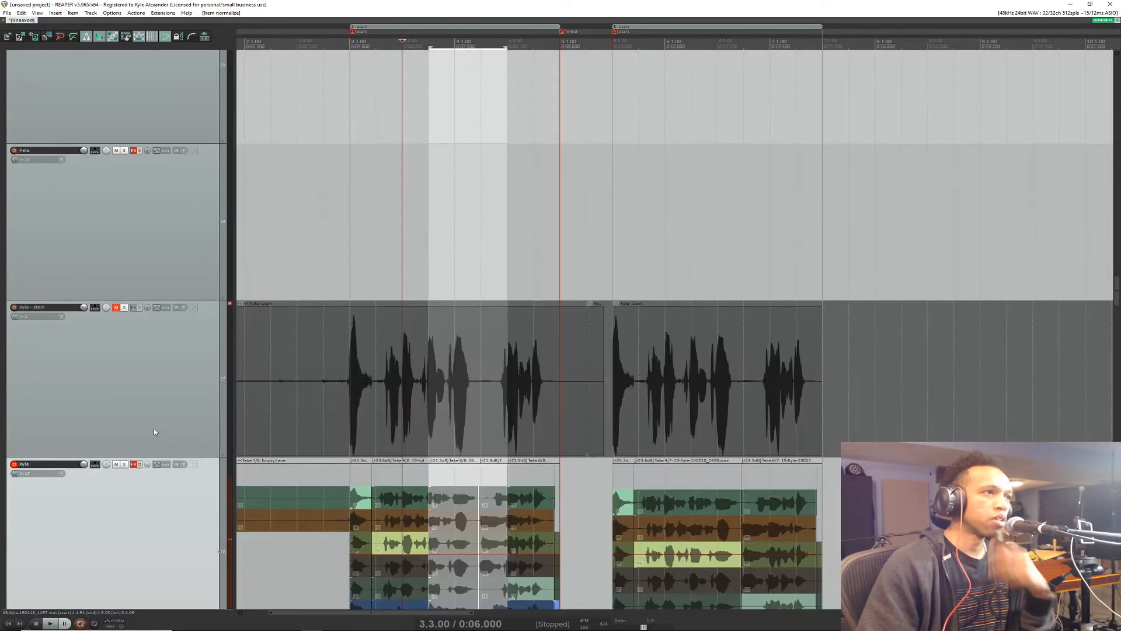
Step: Reduce the height of all tracks to compact rows and look over the drum, instrument and vocal tracks
scroll(157, 373, down, 5)
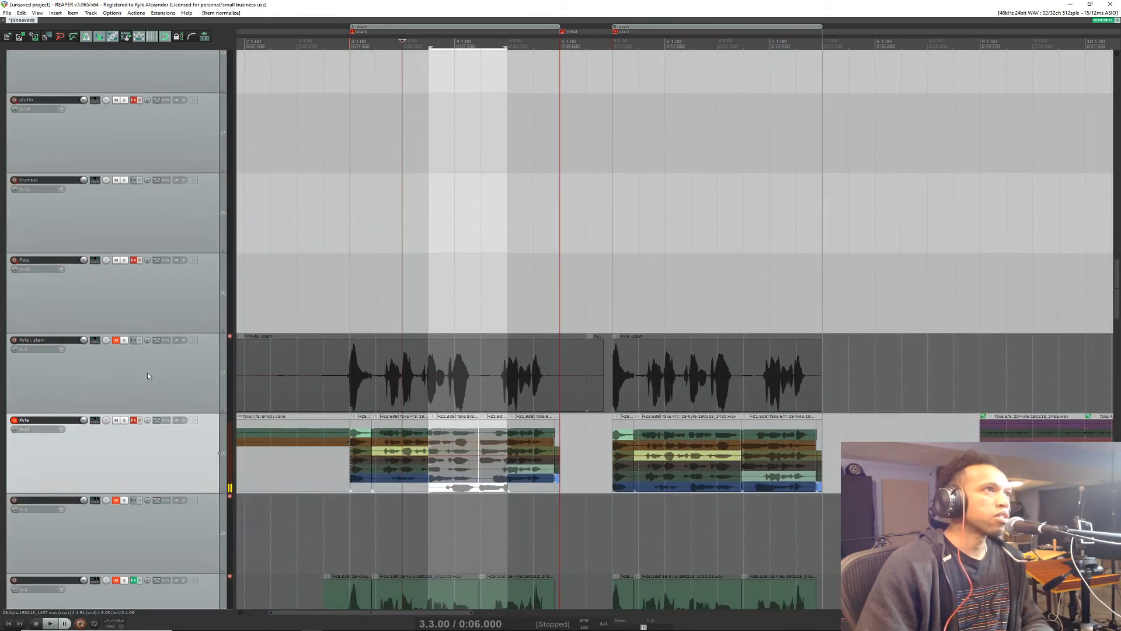
scroll(150, 259, down, 3)
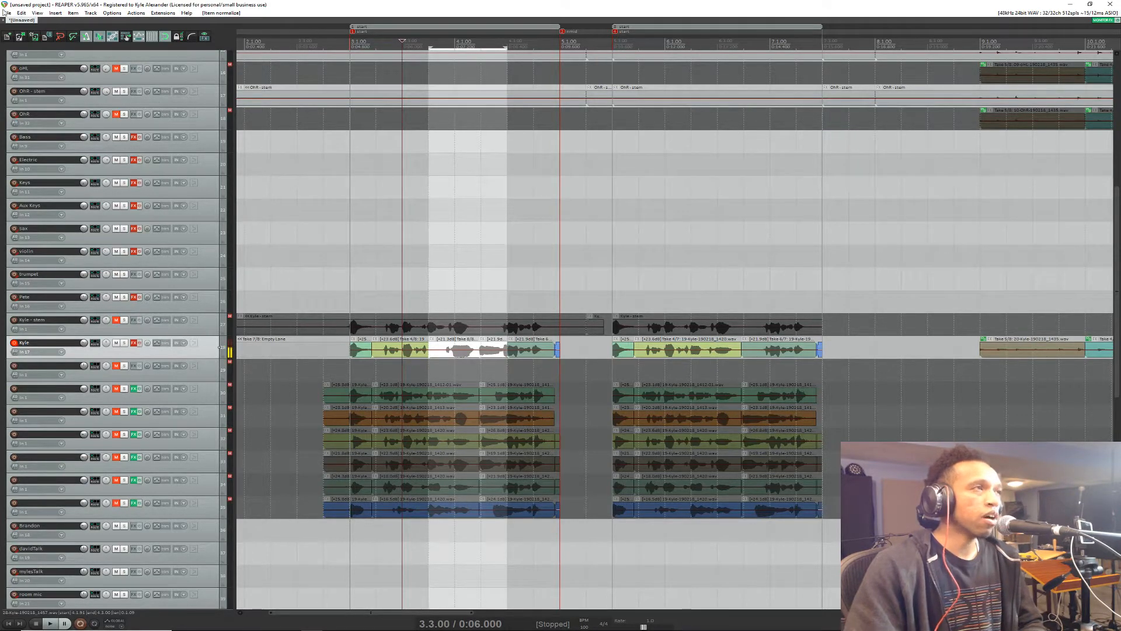
scroll(209, 289, up, 10)
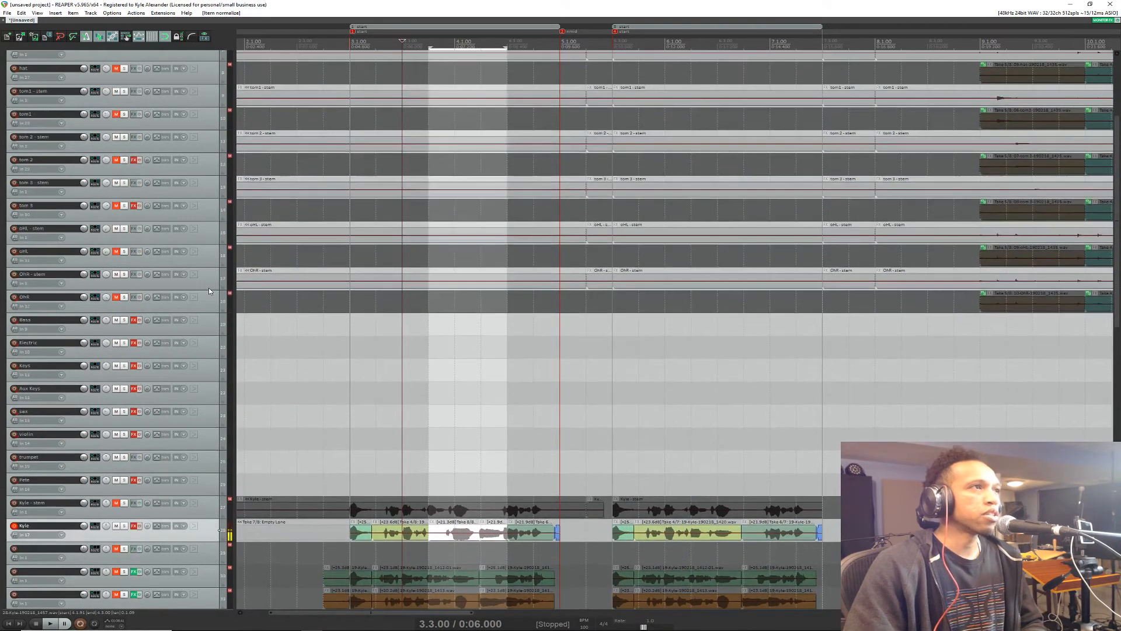
scroll(208, 289, down, 8)
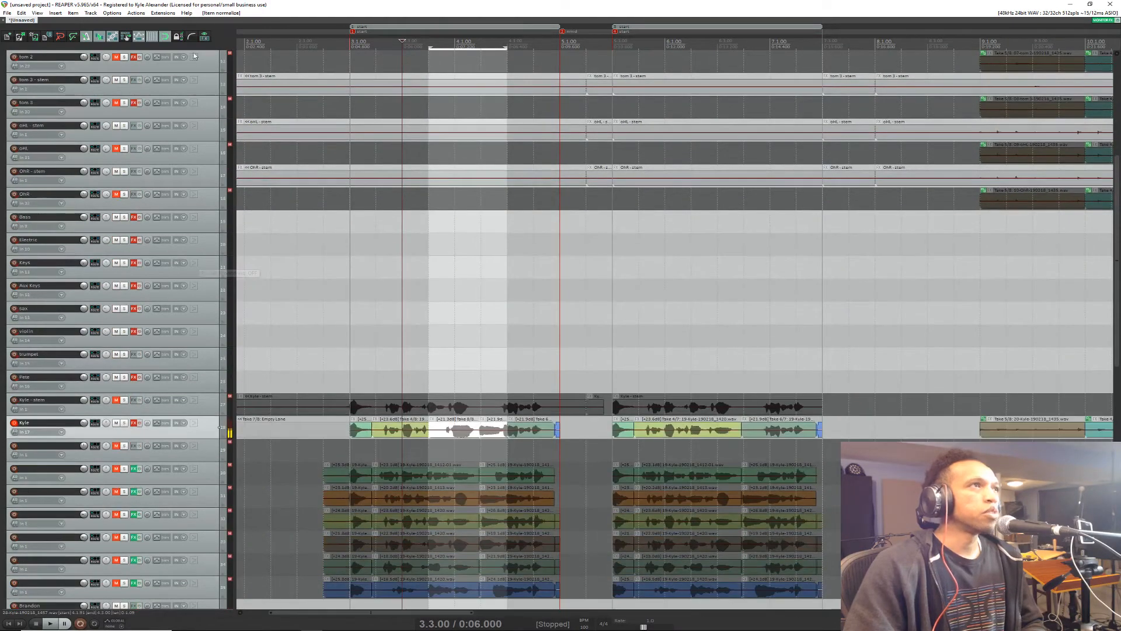
right_click(227, 41)
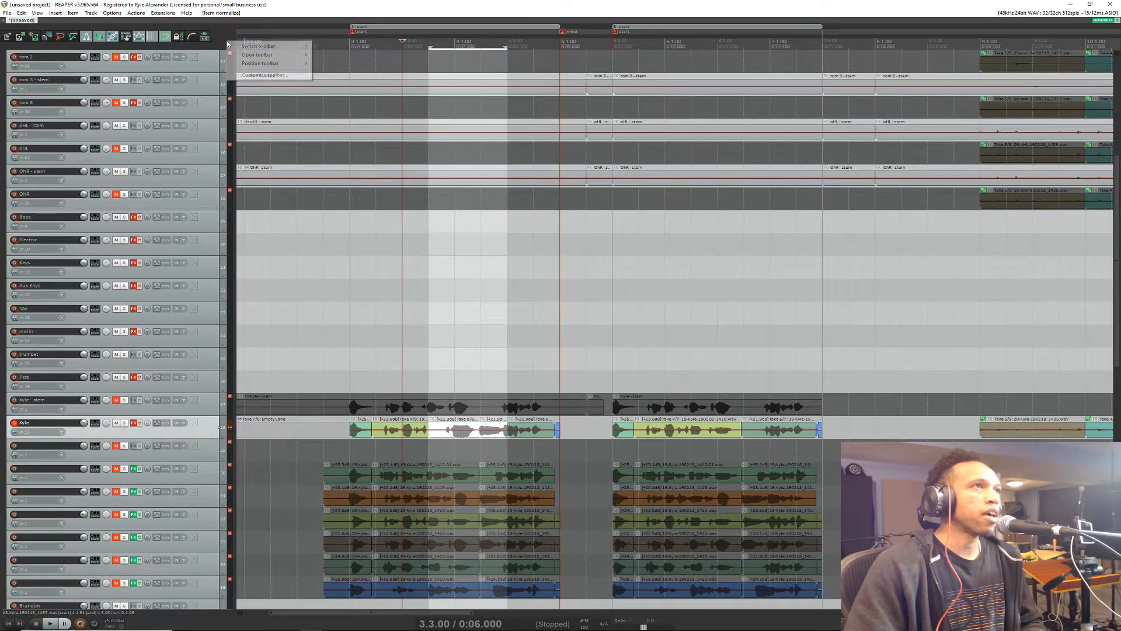
click(163, 13)
click(163, 13)
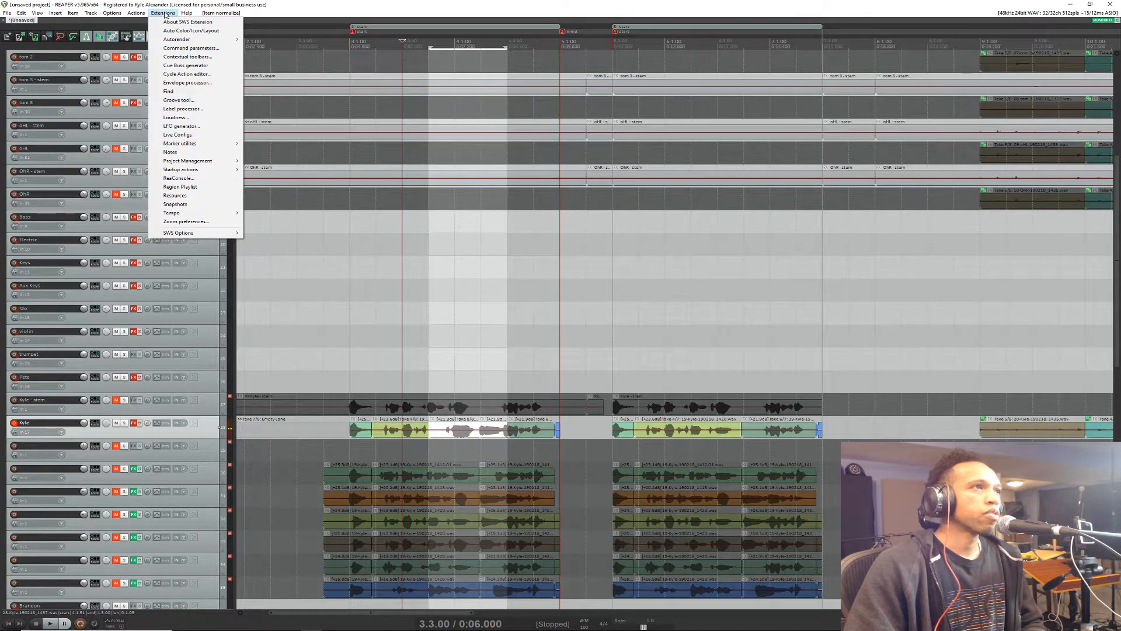
mouse_move(136, 14)
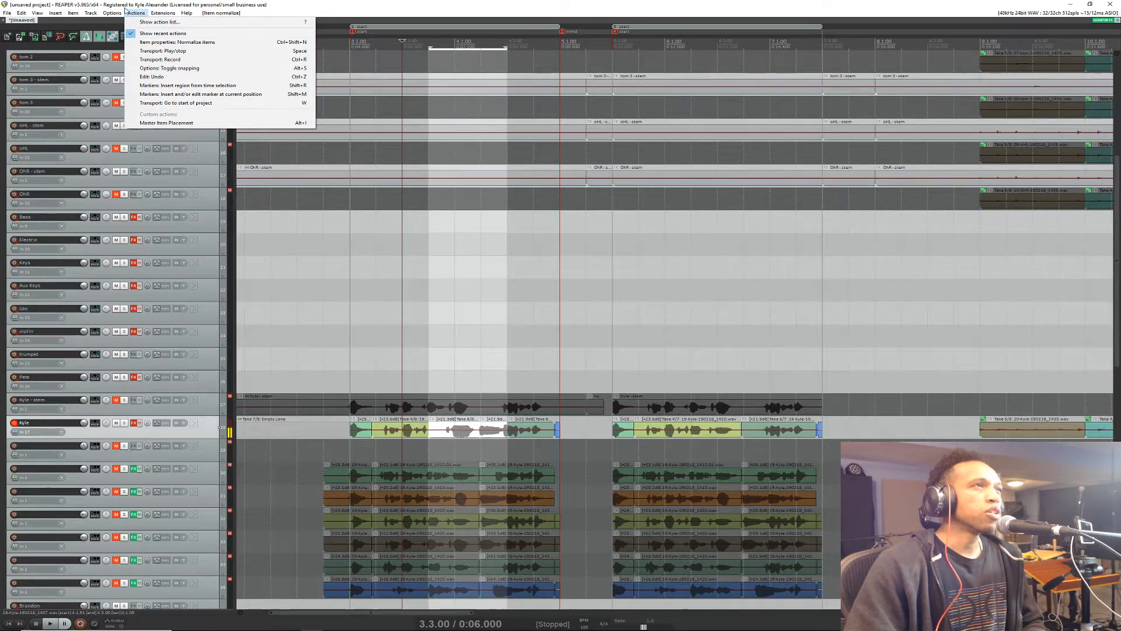
click(143, 13)
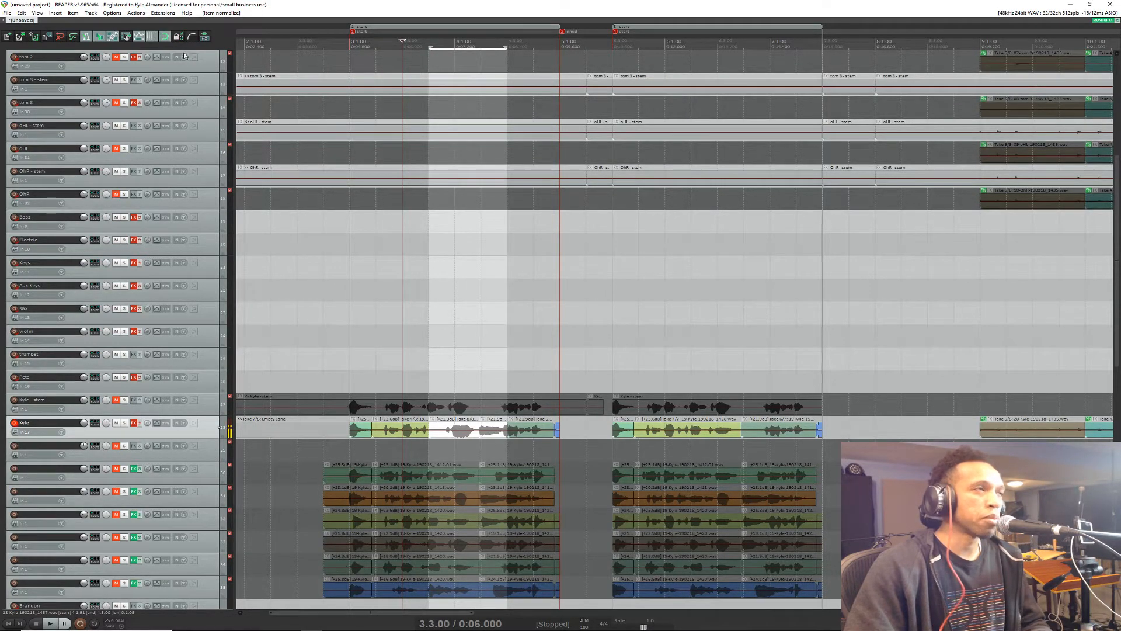
Step: Examine the arrangement horizontally between the comped vocal sections and the recorded takes around bars 9 to 12
scroll(167, 381, down, 3)
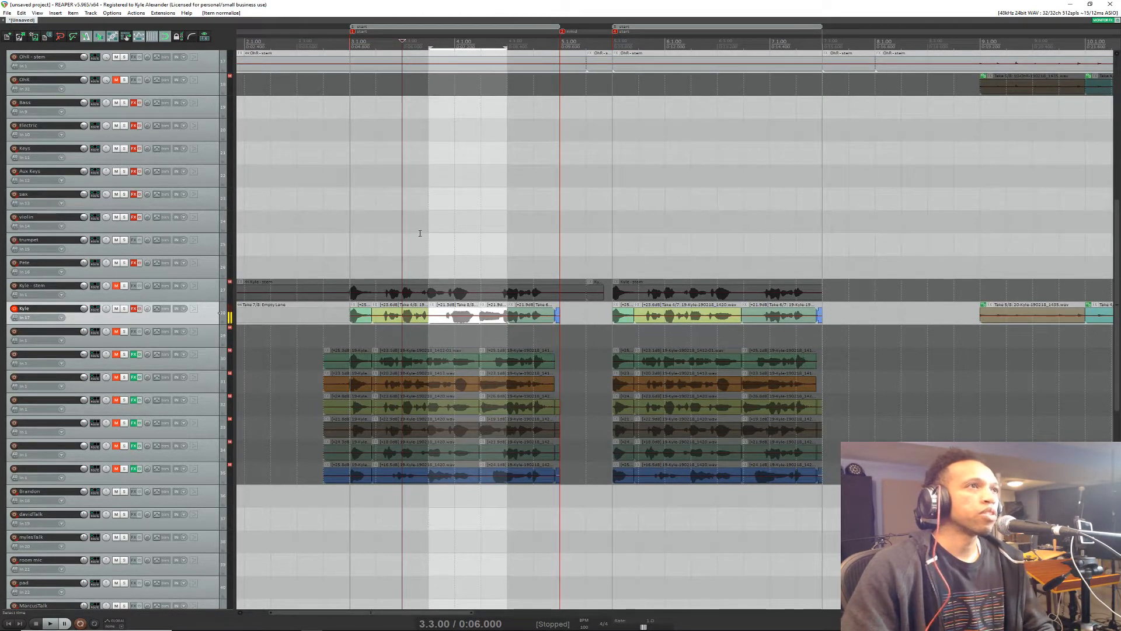
scroll(475, 208, left, 3)
scroll(454, 225, right, 3)
scroll(455, 225, left, 1)
scroll(448, 243, right, 5)
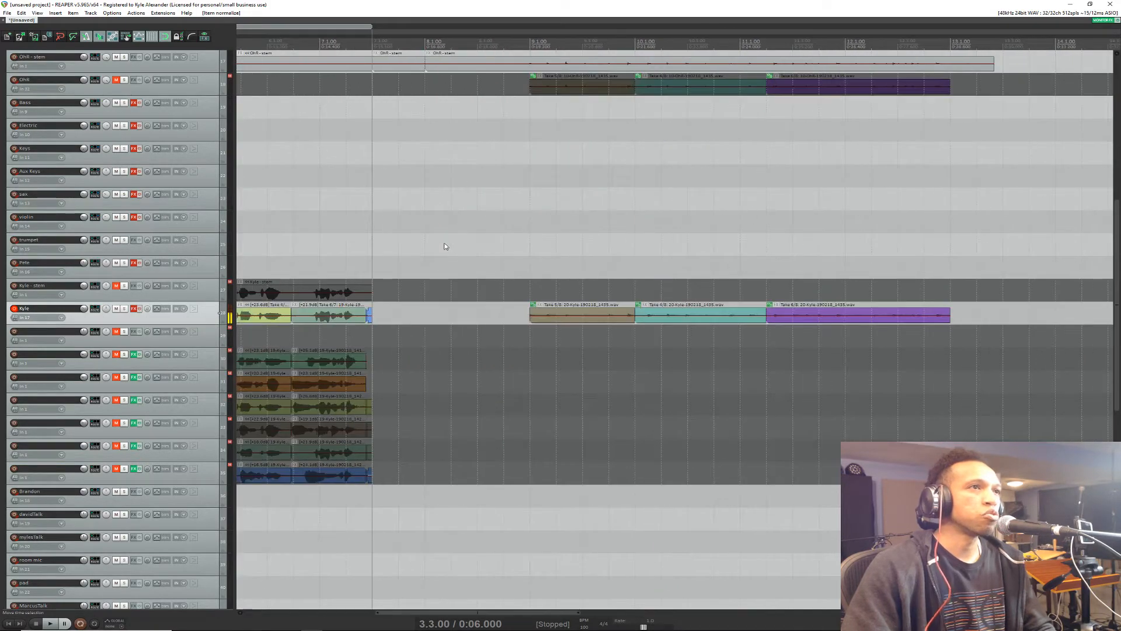
scroll(446, 254, left, 5)
scroll(445, 255, right, 5)
scroll(443, 254, left, 5)
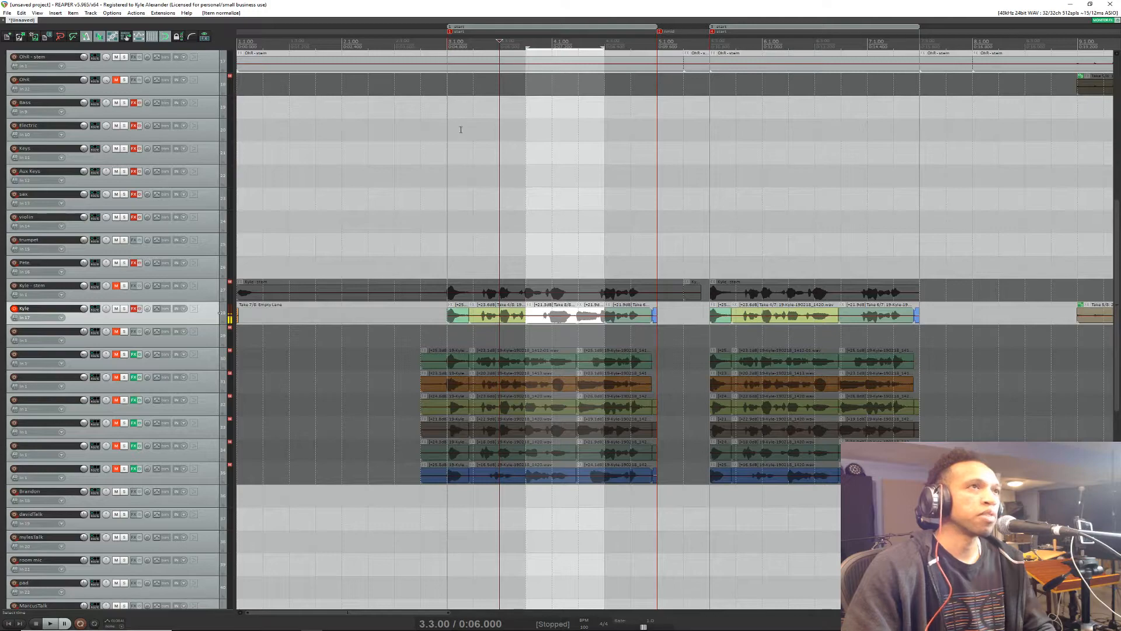
scroll(421, 195, right, 5)
scroll(421, 195, left, 5)
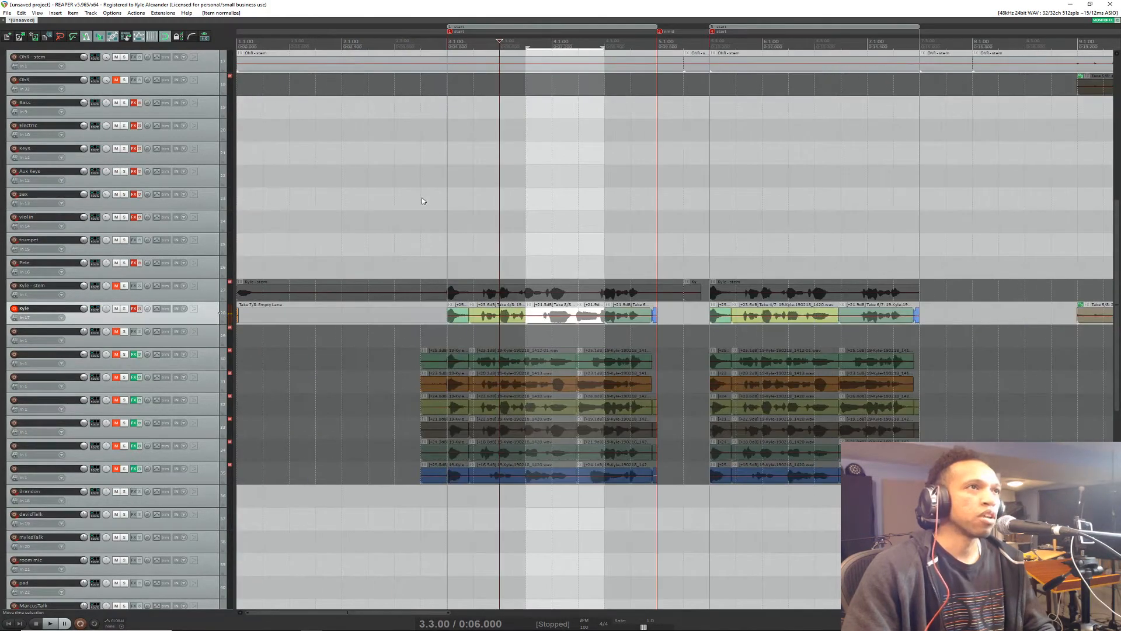
scroll(422, 201, right, 2)
scroll(420, 207, left, 4)
scroll(413, 206, right, 2)
scroll(412, 210, left, 2)
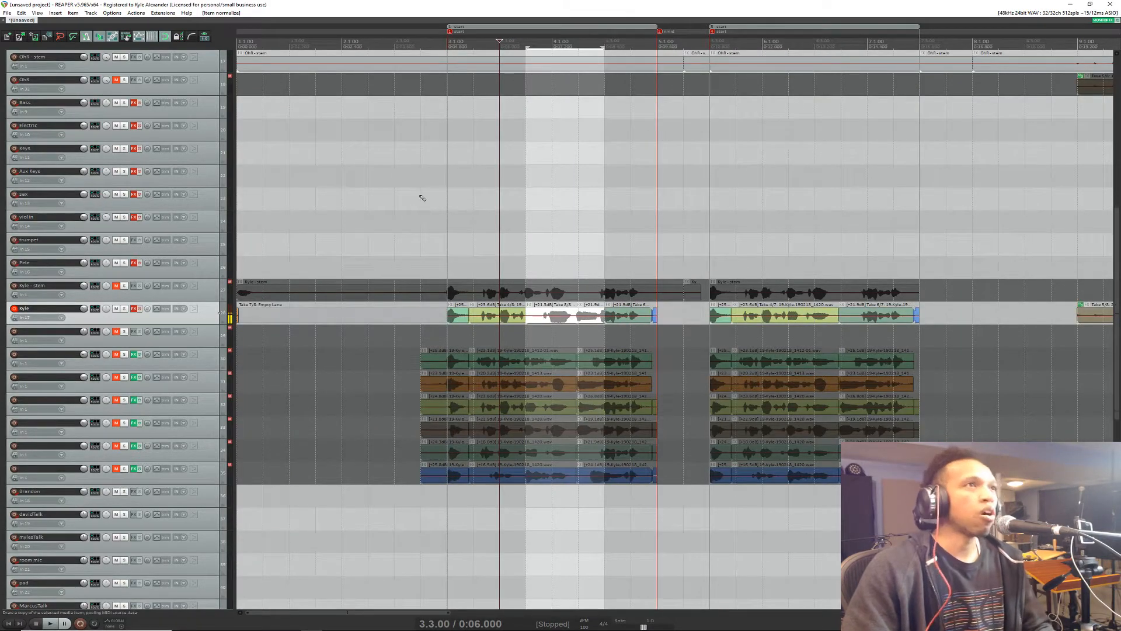
Step: Examine the drum stem tracks and the whole timeline at different horizontal zoom levels
scroll(423, 201, down, 3)
scroll(424, 202, up, 10)
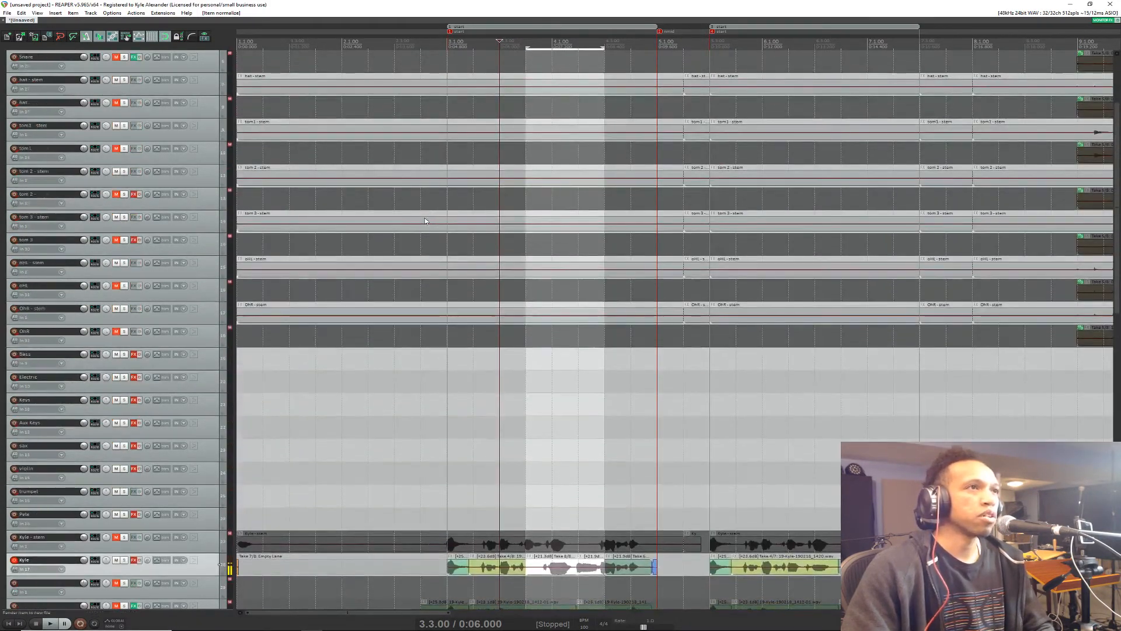
scroll(415, 227, down, 3)
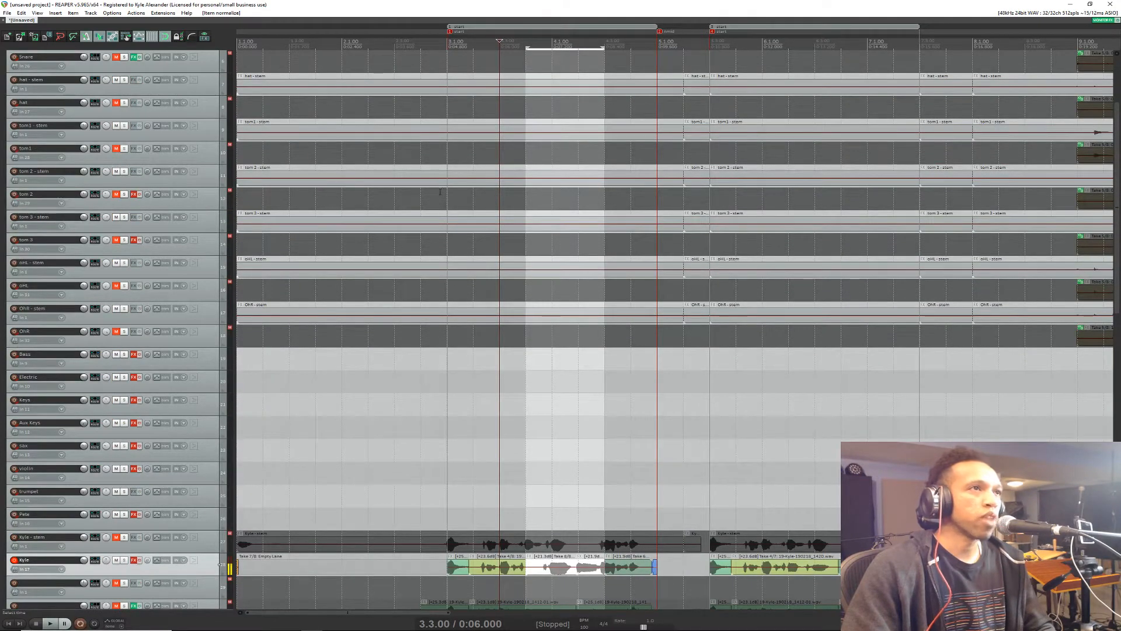
scroll(450, 233, down, 8)
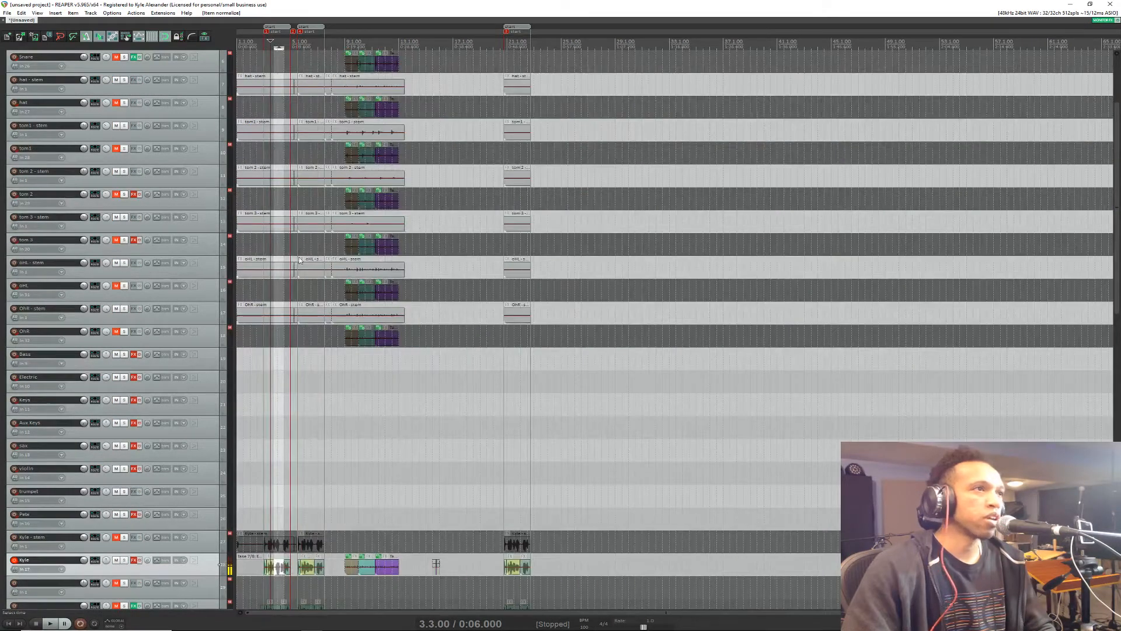
scroll(251, 274, up, 6)
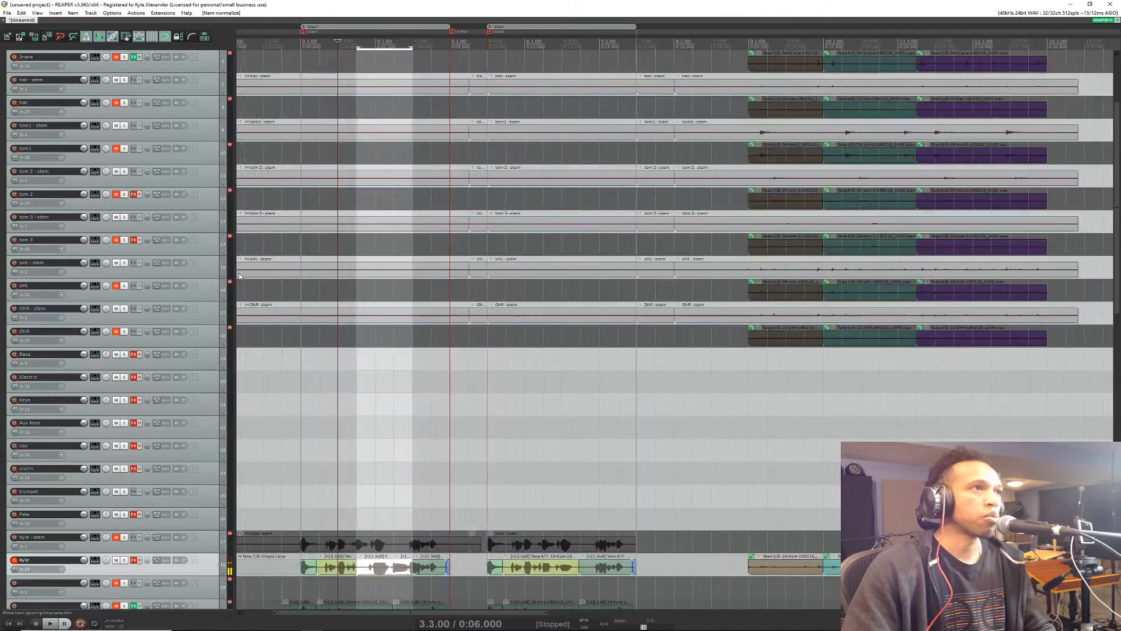
scroll(240, 275, down, 6)
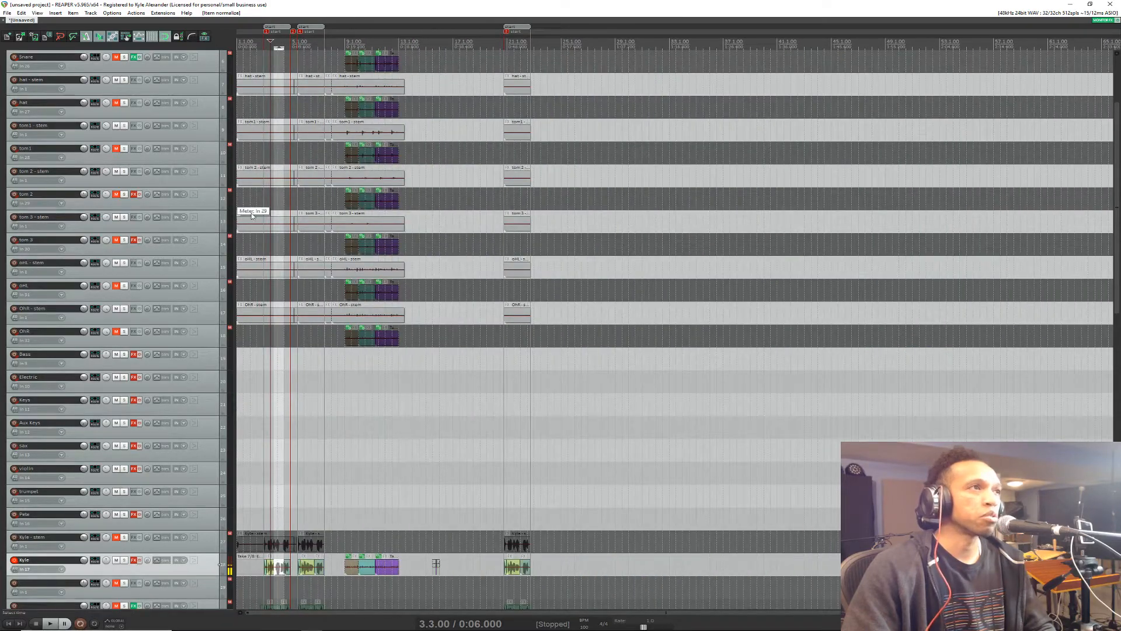
scroll(257, 225, up, 5)
scroll(281, 231, down, 2)
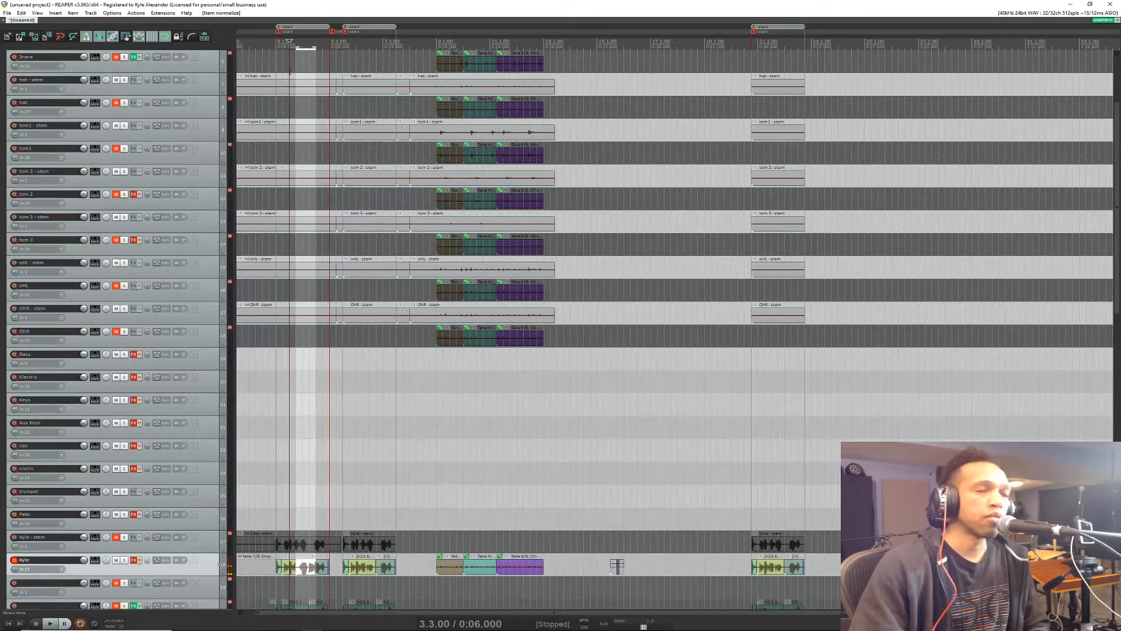
scroll(427, 208, down, 3)
scroll(290, 204, up, 4)
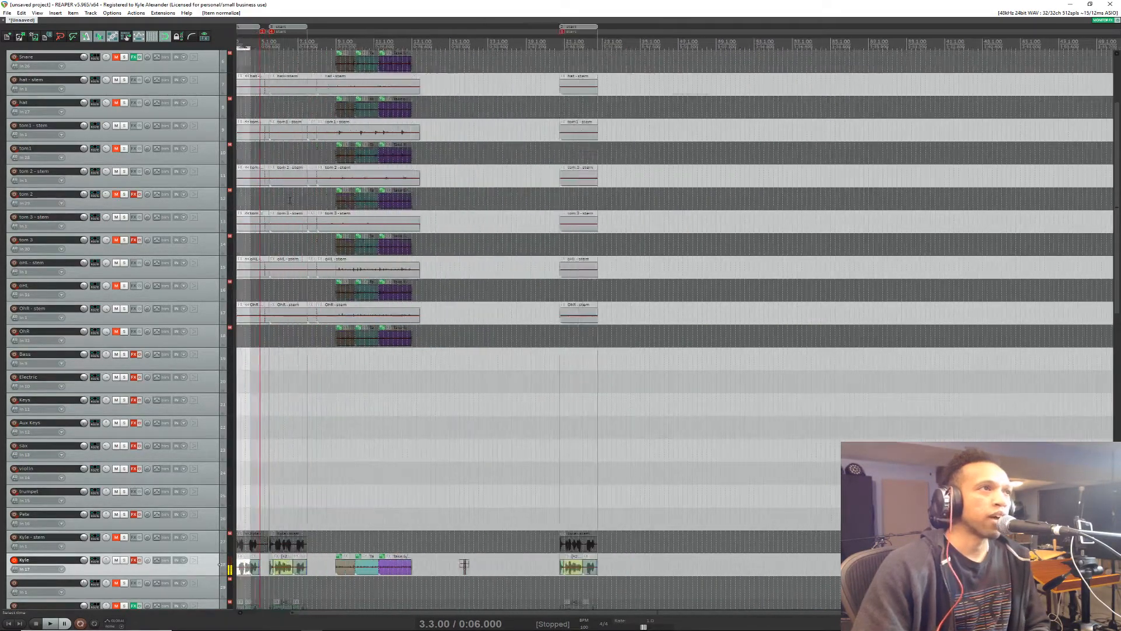
scroll(280, 209, down, 2)
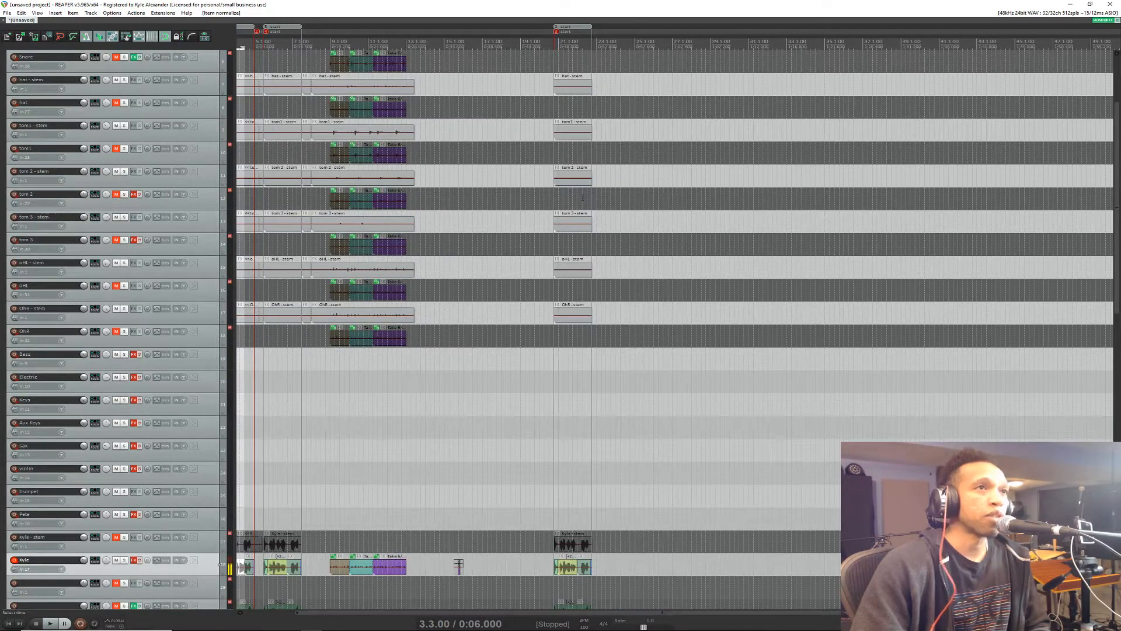
Step: Move the edit cursor along the ruler to 10.3.00 and on to 11.2.00
click(322, 43)
click(358, 43)
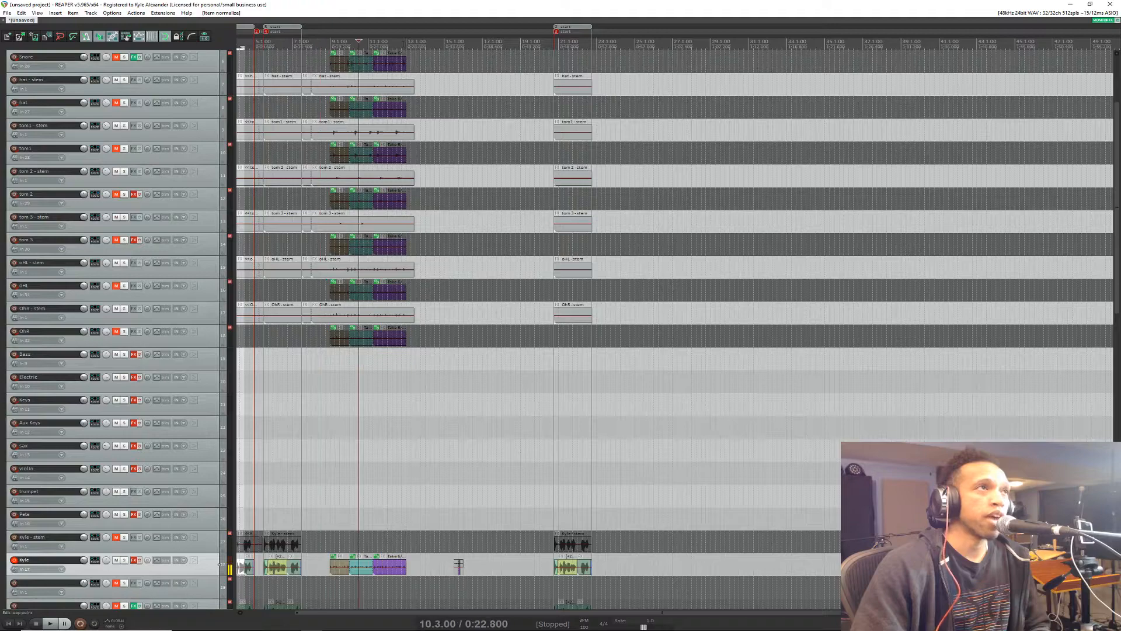
click(416, 42)
click(373, 43)
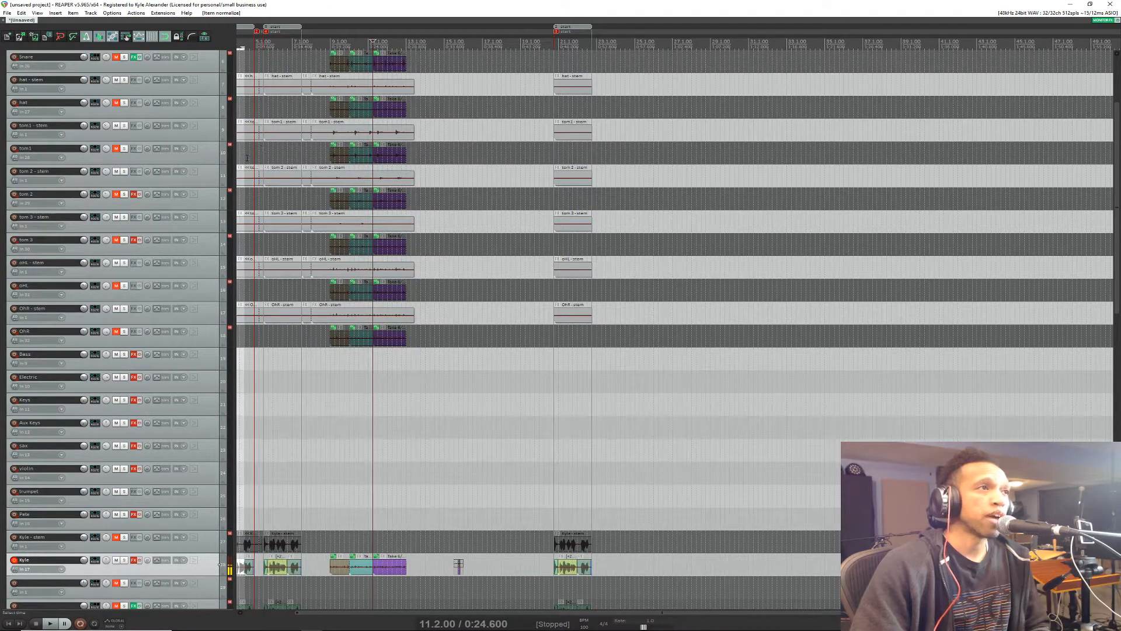
Step: Examine how horizontal zoom behaves at different mouse positions relative to the edit cursor across the stems and takes
scroll(238, 169, up, 10)
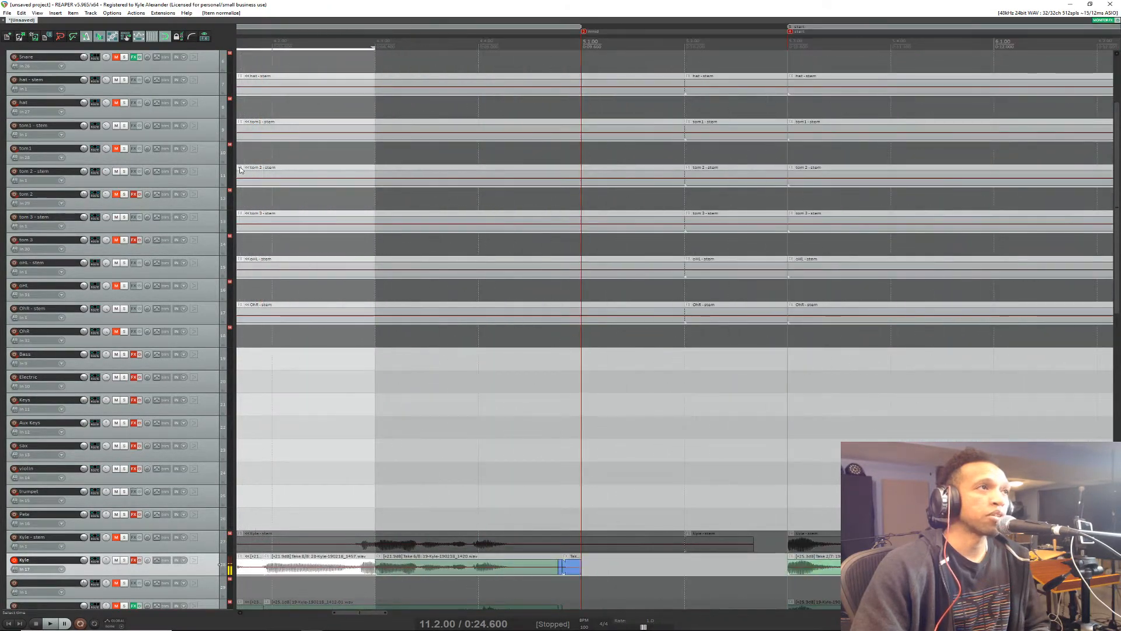
scroll(239, 170, up, 3)
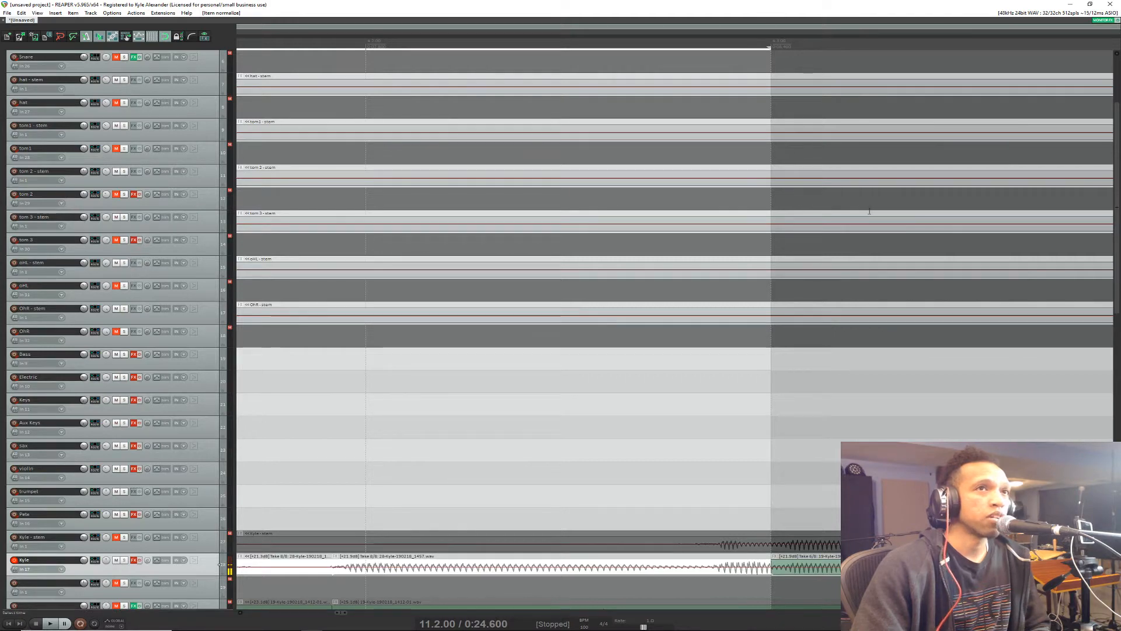
scroll(287, 187, down, 6)
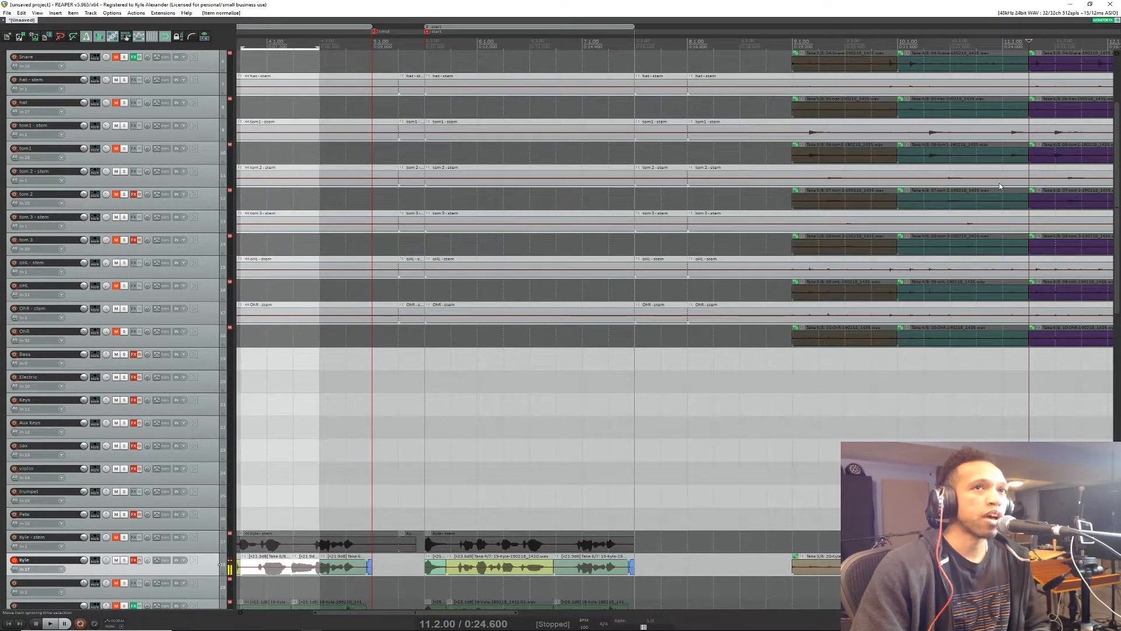
scroll(999, 186, up, 3)
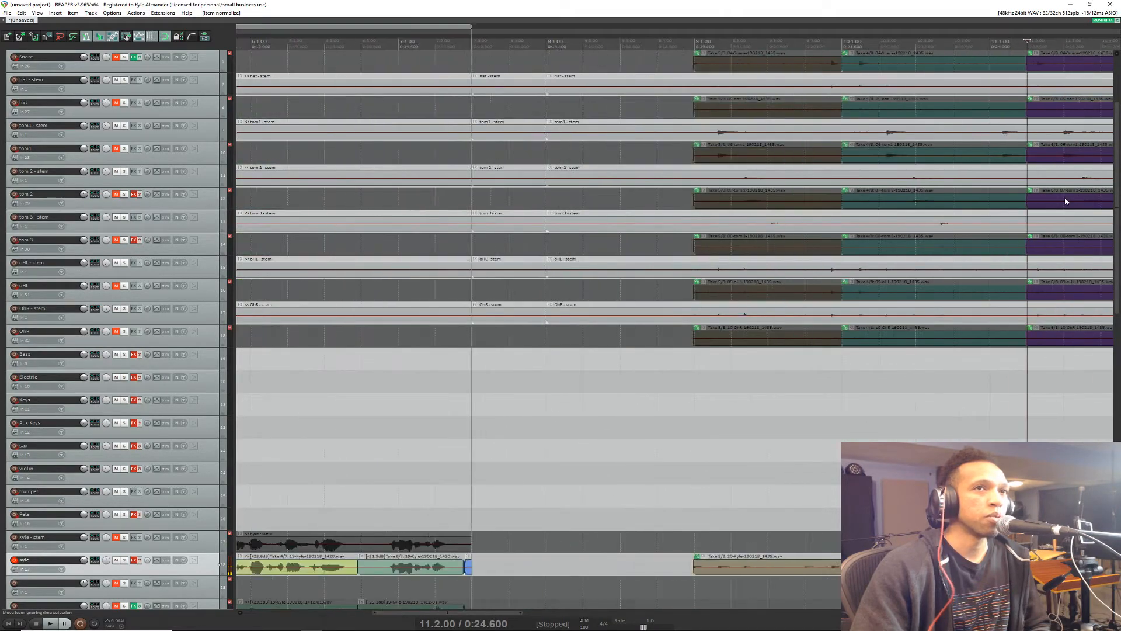
scroll(1065, 202, down, 3)
scroll(339, 202, down, 4)
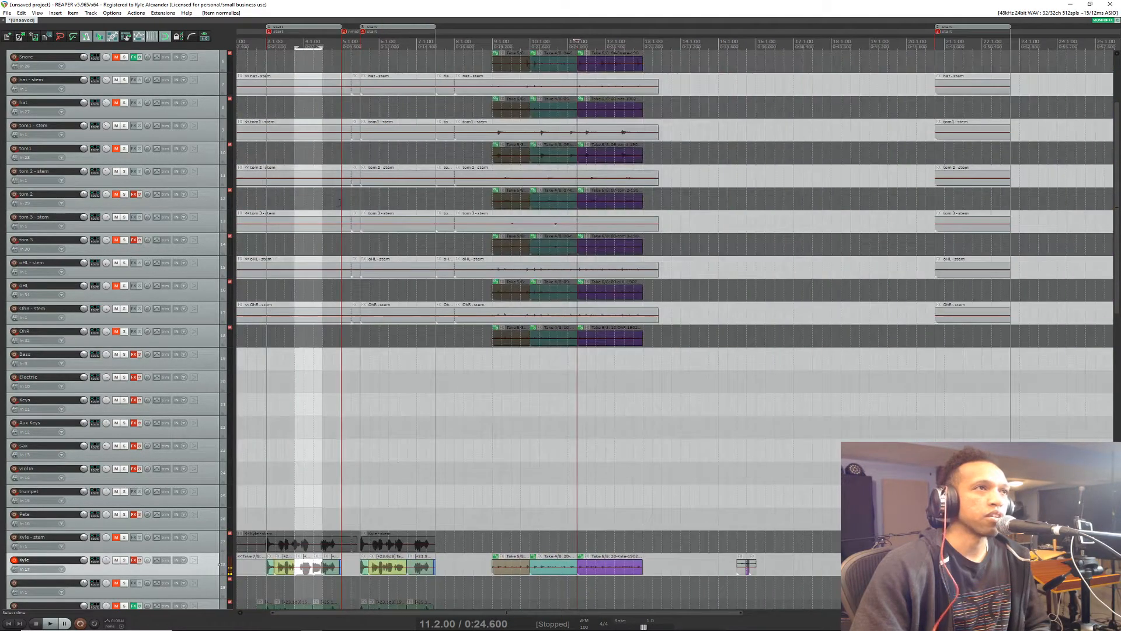
scroll(1000, 201, down, 4)
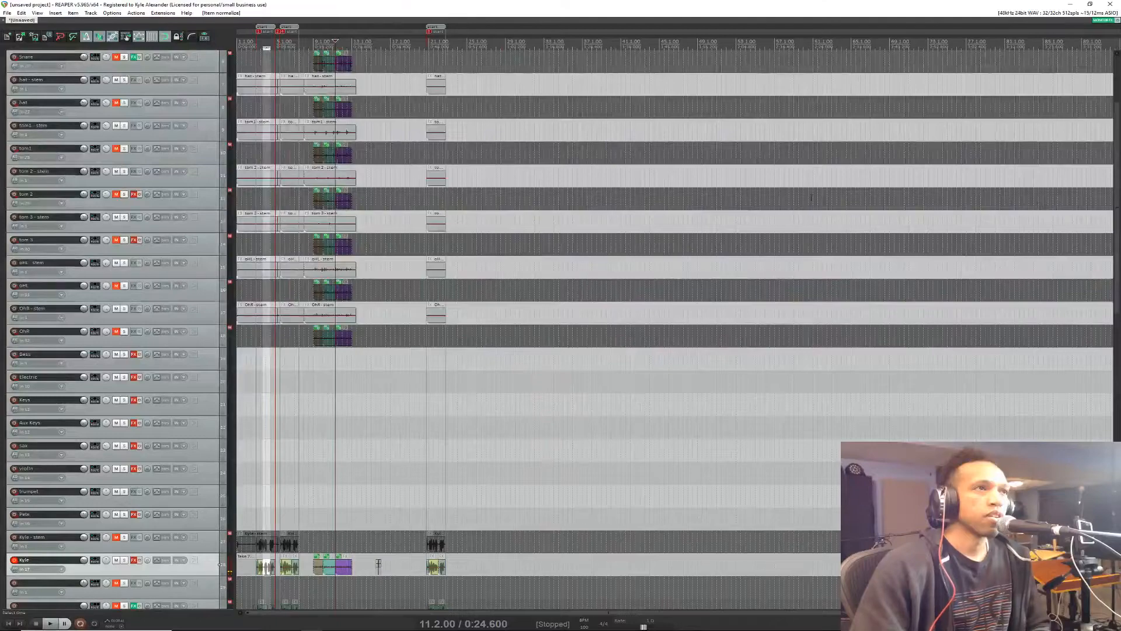
scroll(288, 207, up, 8)
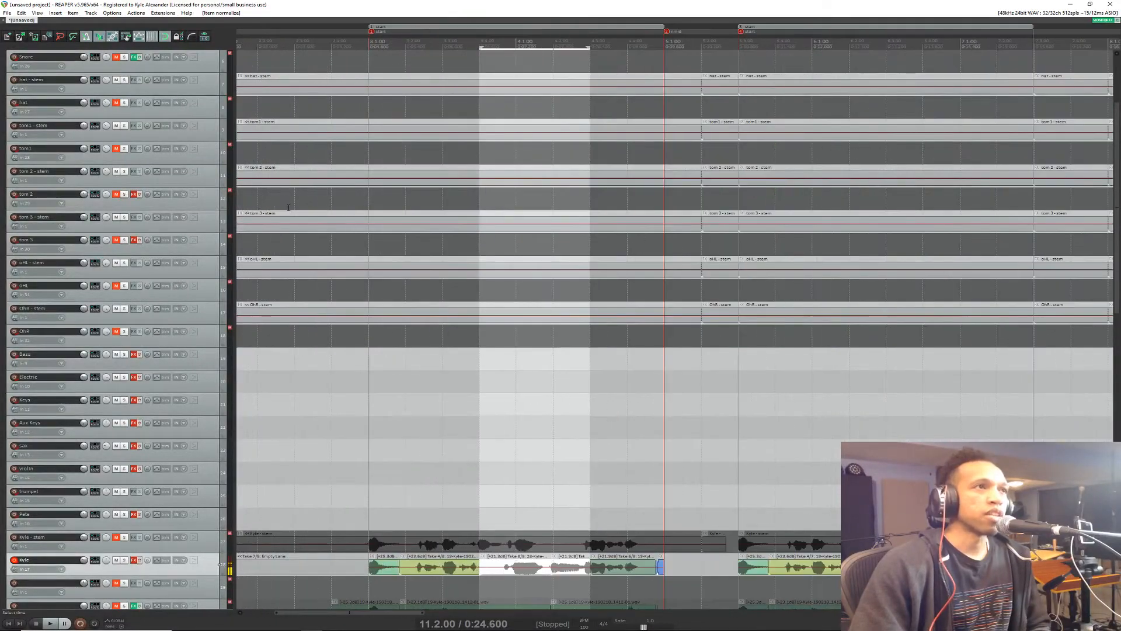
scroll(289, 209, down, 4)
scroll(543, 210, up, 3)
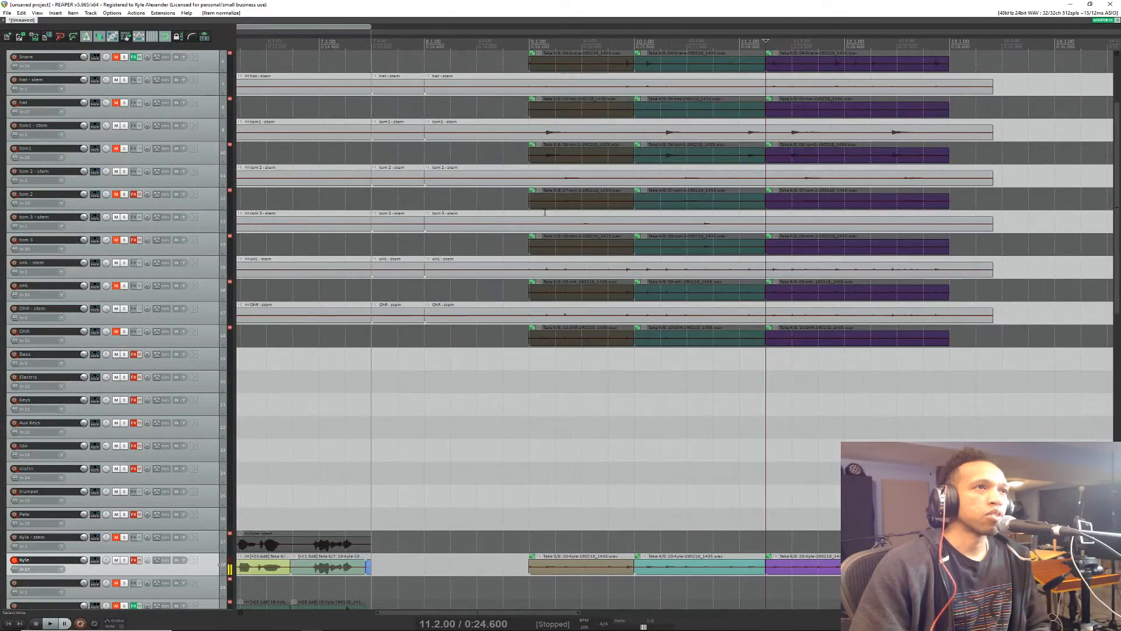
Step: Place the edit cursor at 5.4.00 and bring the empty part of the timeline from bar 56 onward into view
scroll(544, 212, down, 3)
click(415, 45)
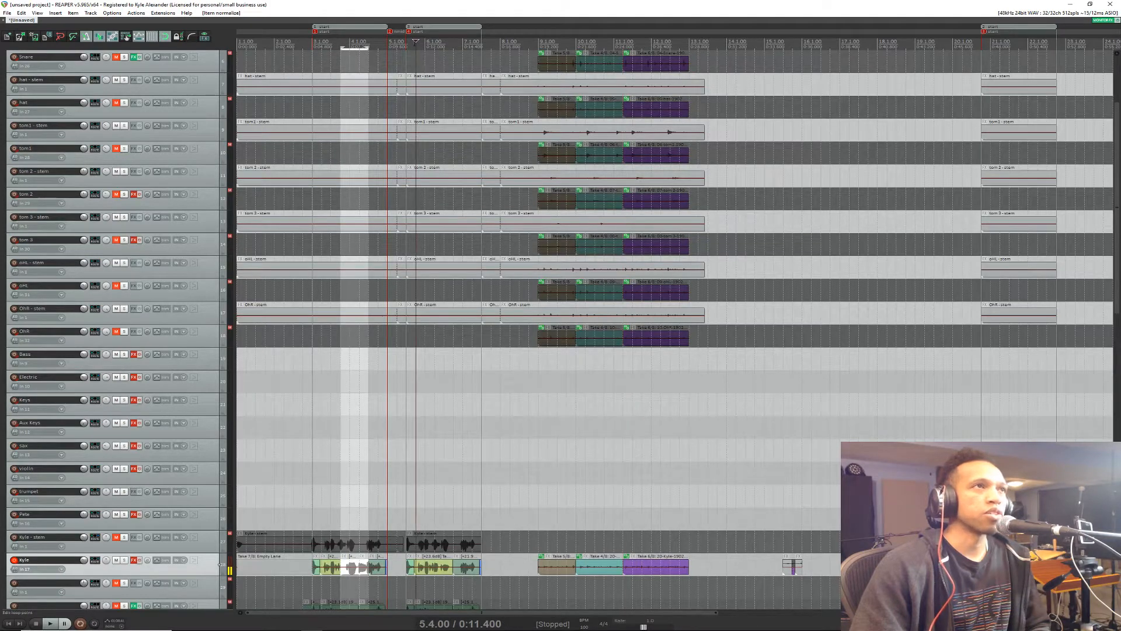
scroll(817, 156, down, 2)
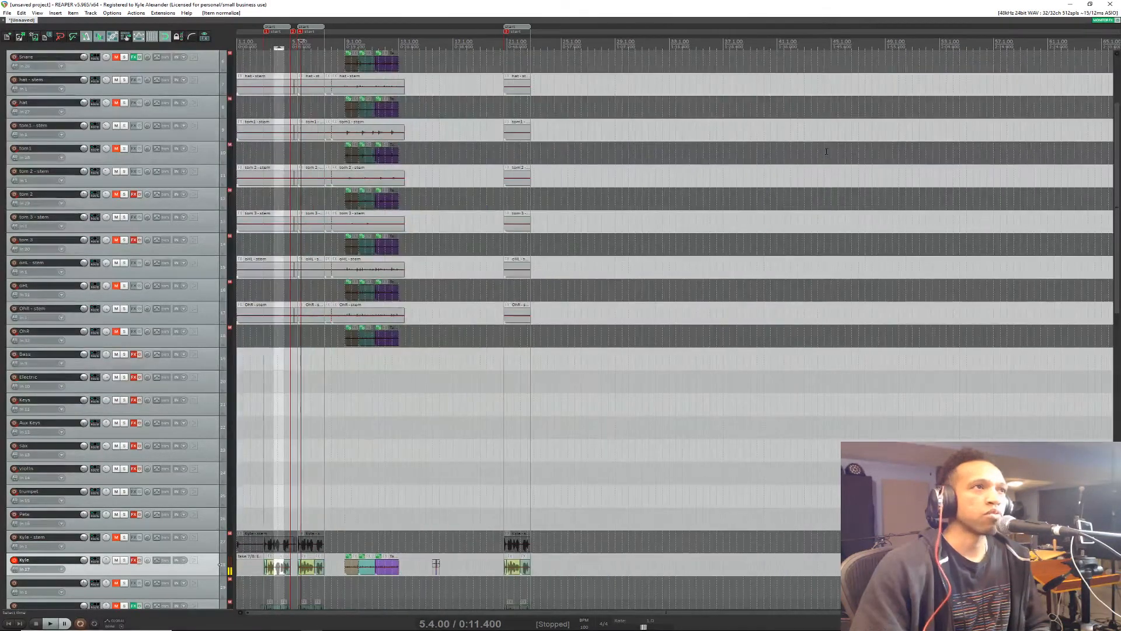
scroll(826, 152, right, 10)
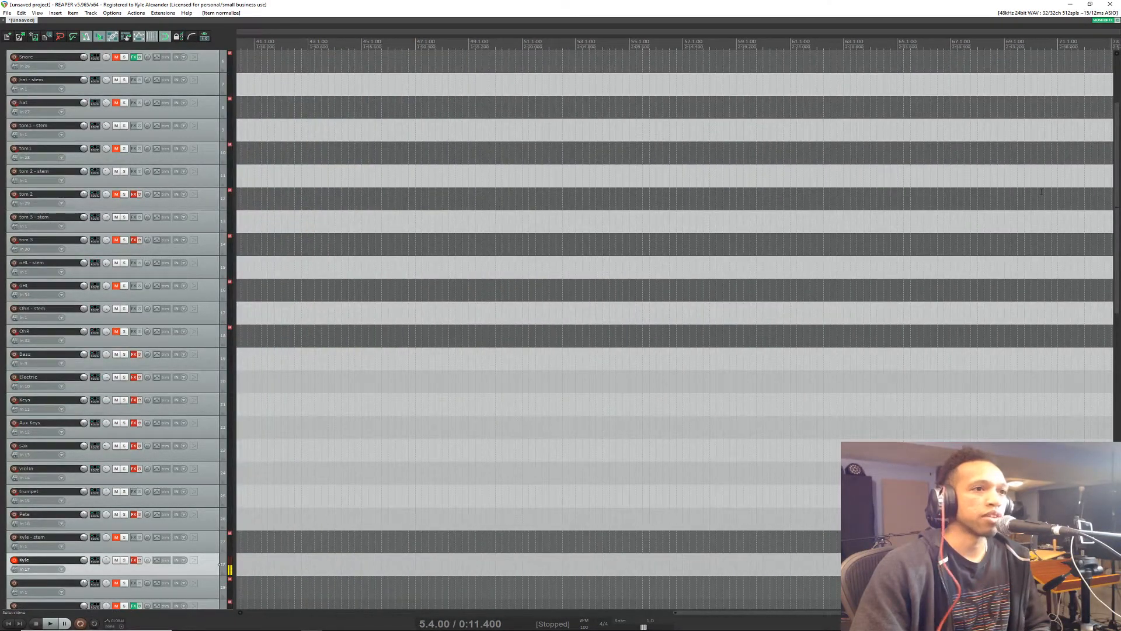
scroll(1054, 197, up, 3)
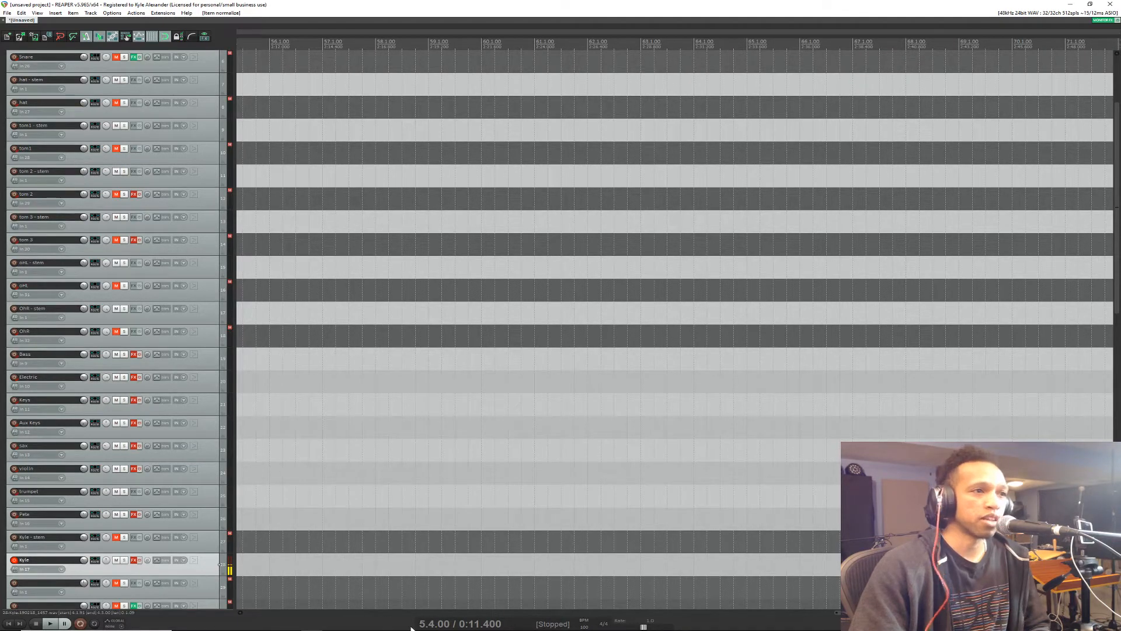
Step: Examine the timeline at different horizontal zoom levels, from the vocal takes around bar 5 out to the whole arrangement
scroll(716, 220, down, 10)
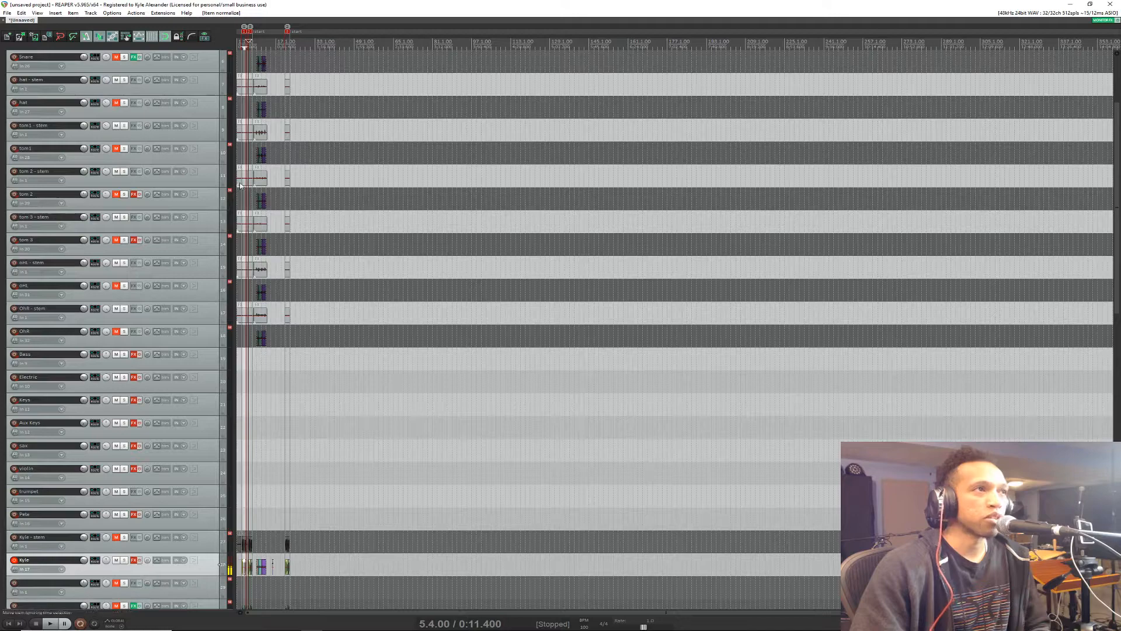
scroll(258, 197, up, 8)
scroll(258, 197, up, 3)
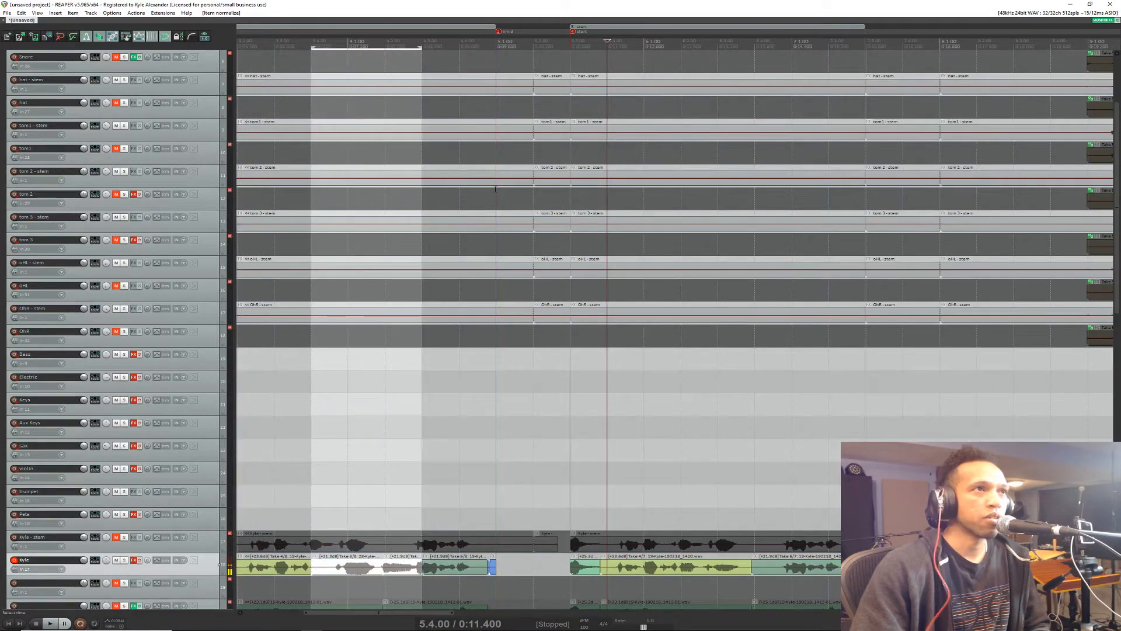
scroll(436, 190, down, 3)
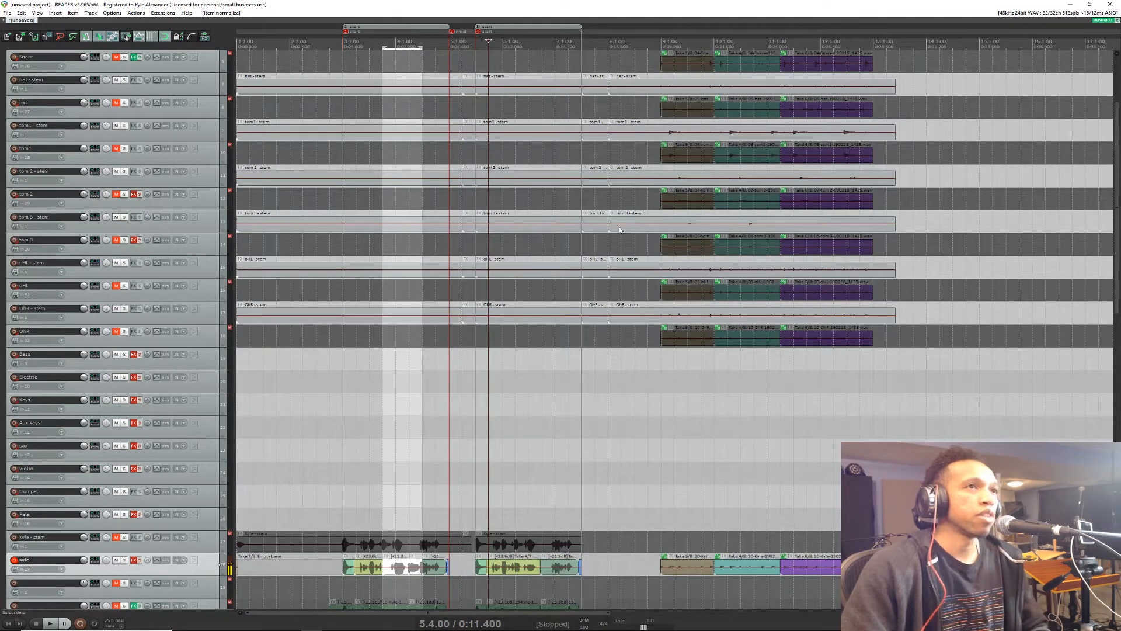
scroll(680, 466, down, 4)
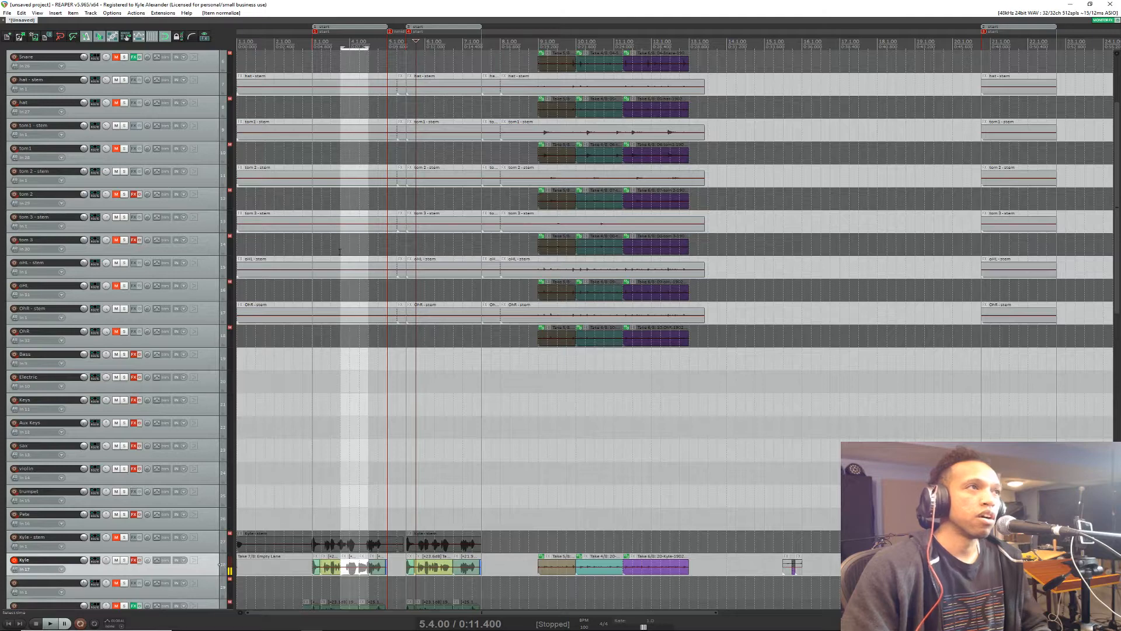
scroll(773, 186, down, 4)
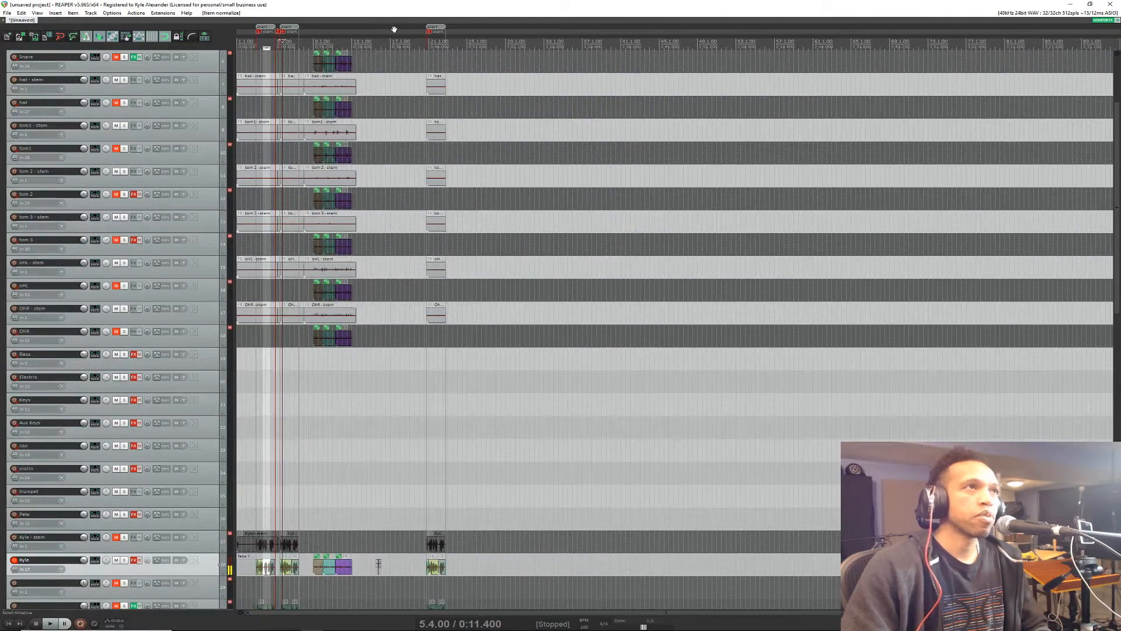
Step: Place the edit cursor at 14.3.00 and bring the short split take before bar 16 on the record-armed vocal track into close view
click(366, 42)
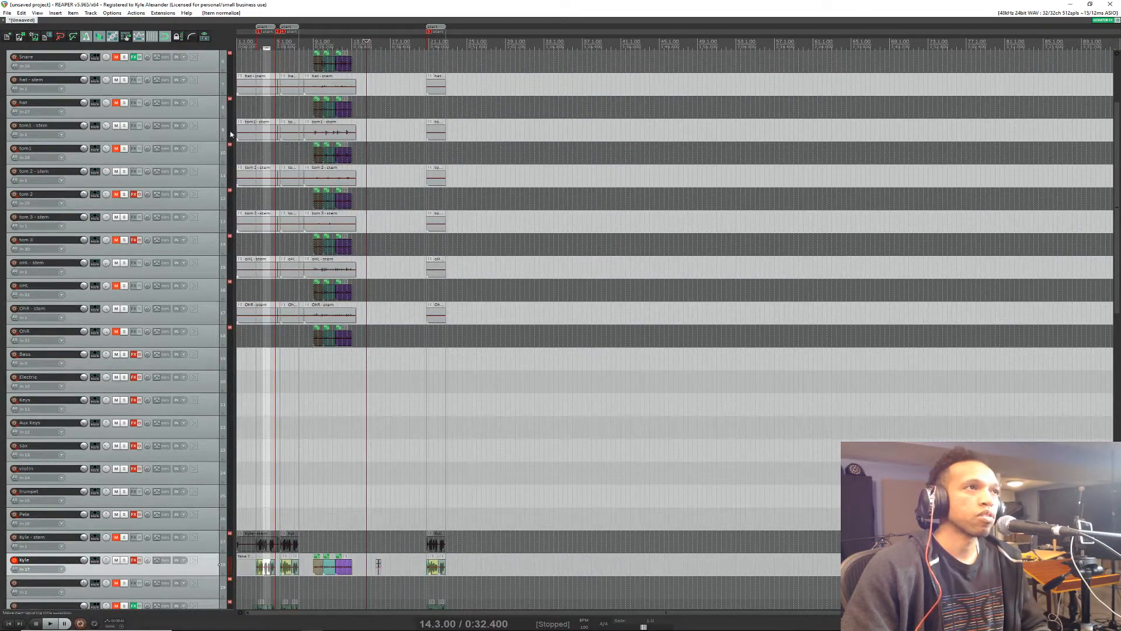
scroll(372, 269, down, 5)
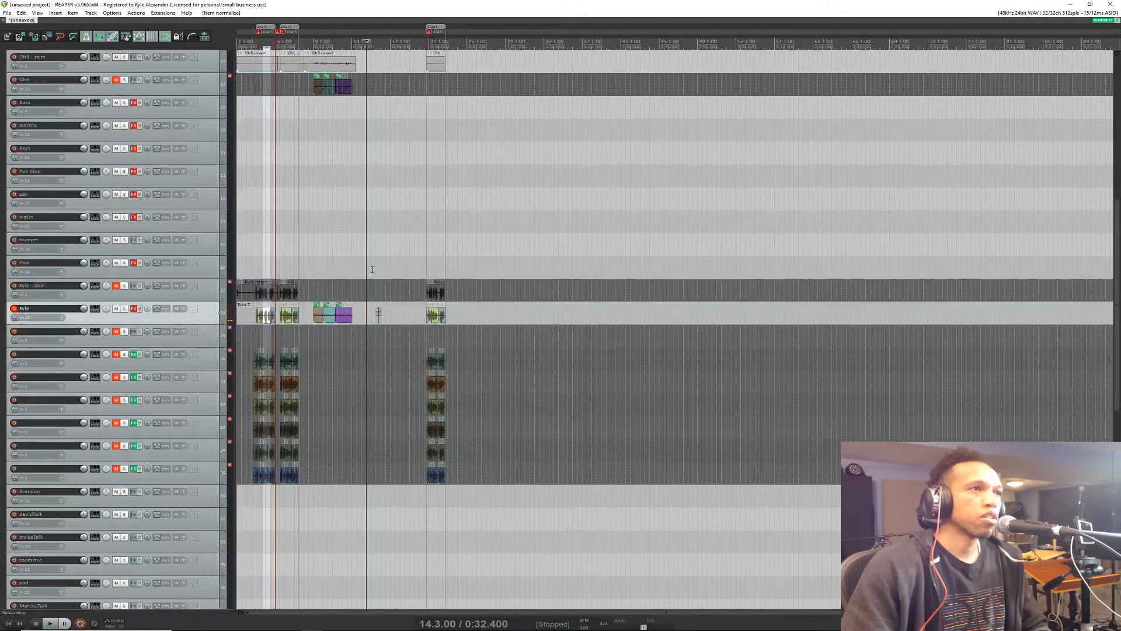
scroll(418, 305, up, 5)
scroll(485, 366, down, 4)
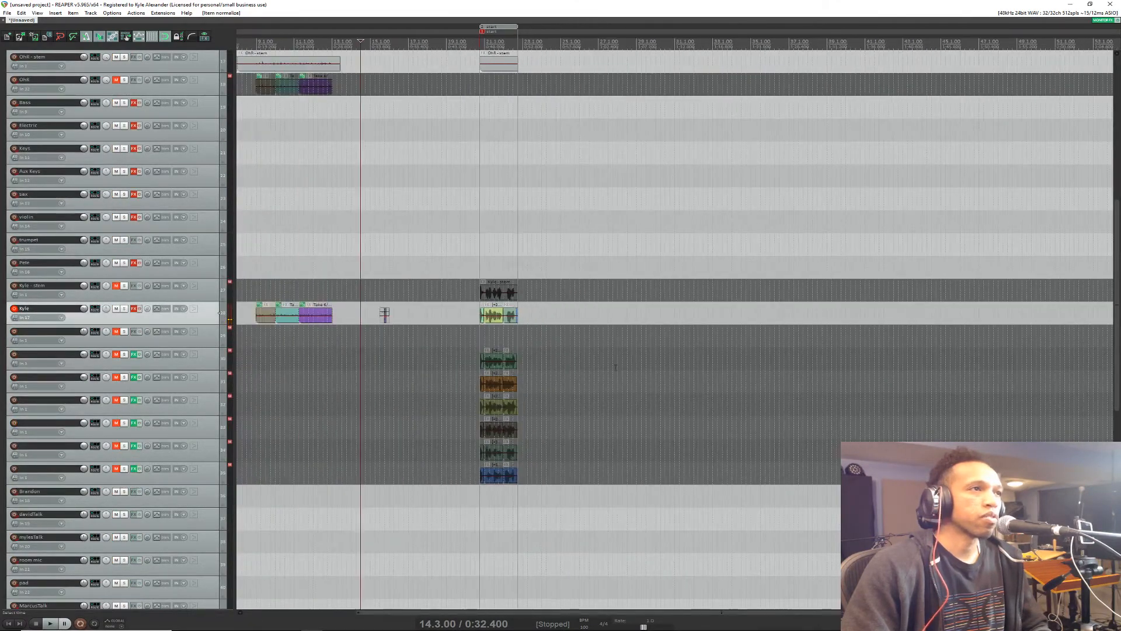
scroll(387, 318, up, 8)
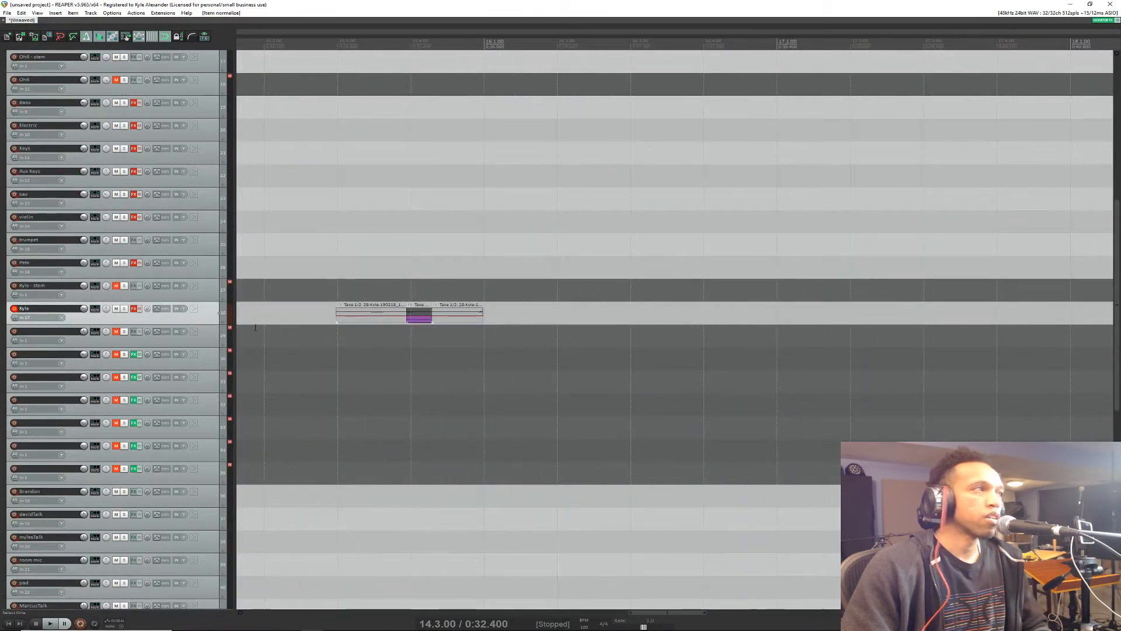
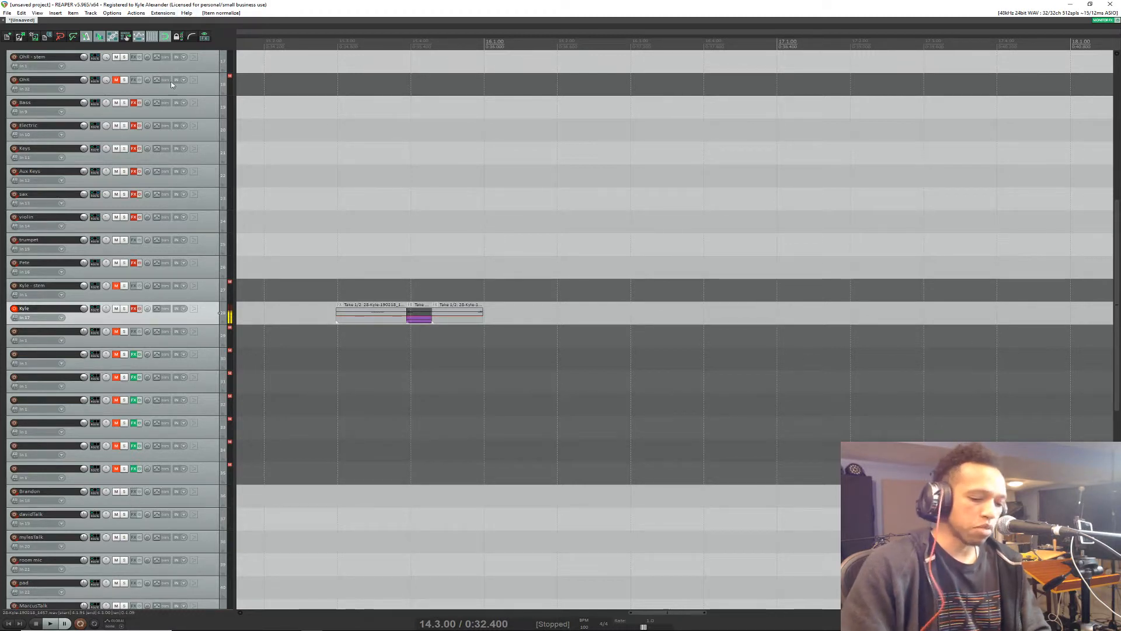
key(question)
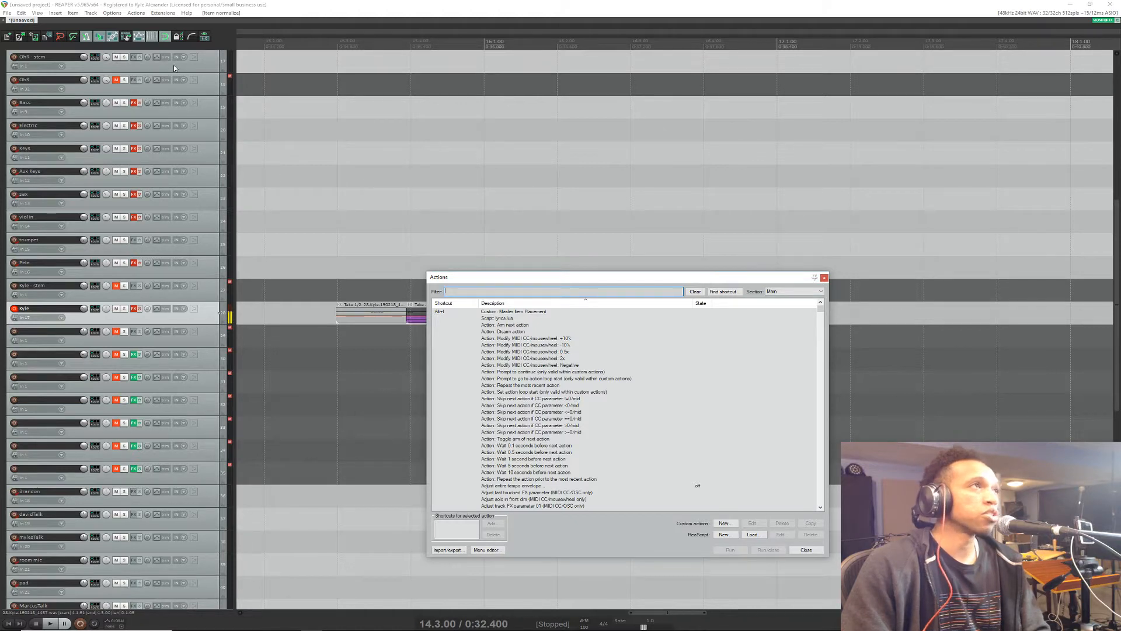
click(806, 549)
click(166, 13)
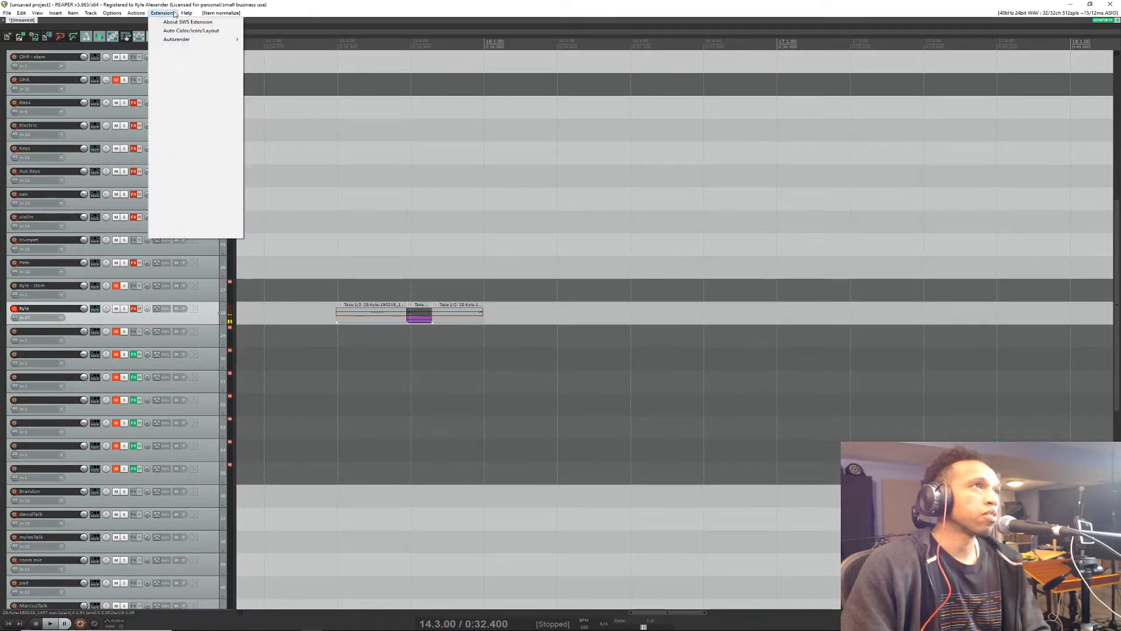
mouse_move(112, 13)
click(163, 308)
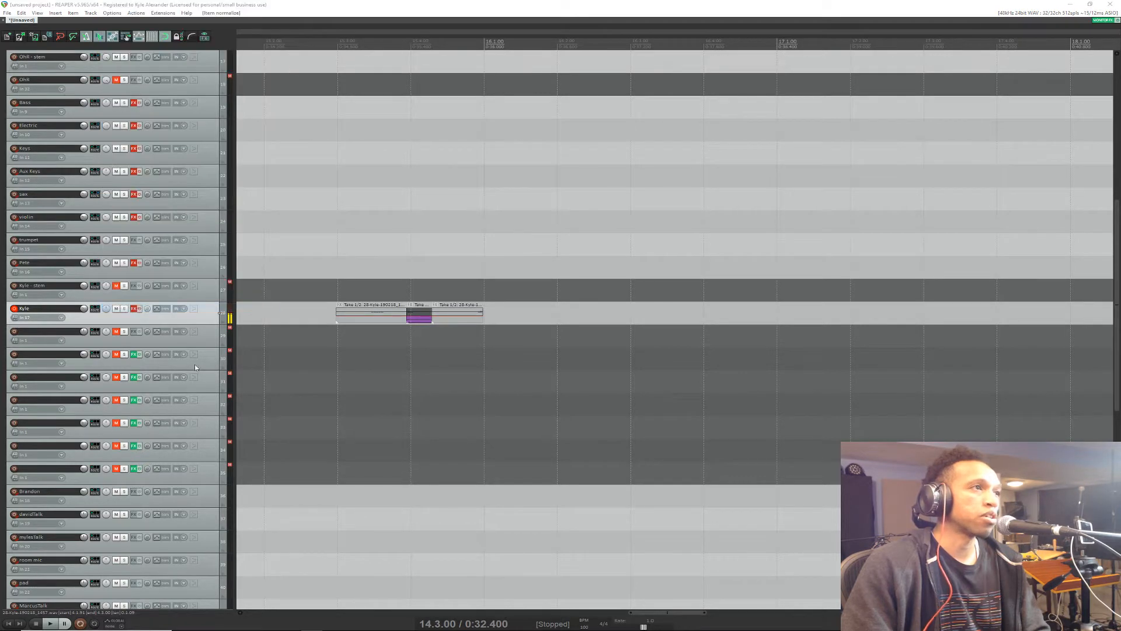
Step: Search the preferences for "mouse" and go through the matches to the editing behavior settings
drag(321, 434, 516, 224)
click(366, 392)
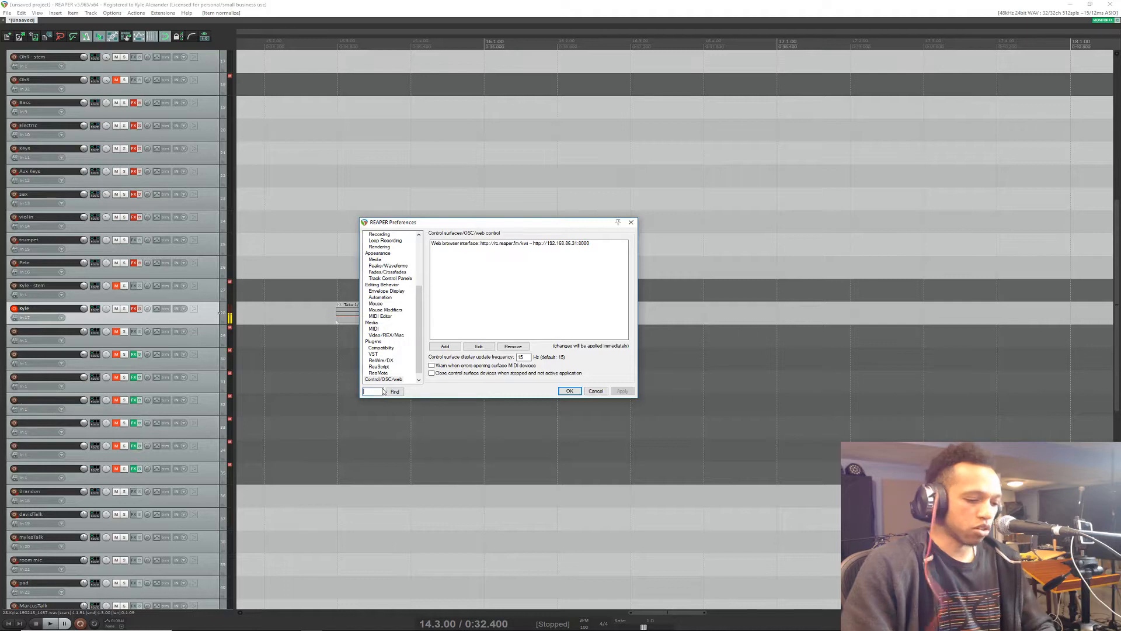
text(mouse)
key(Return)
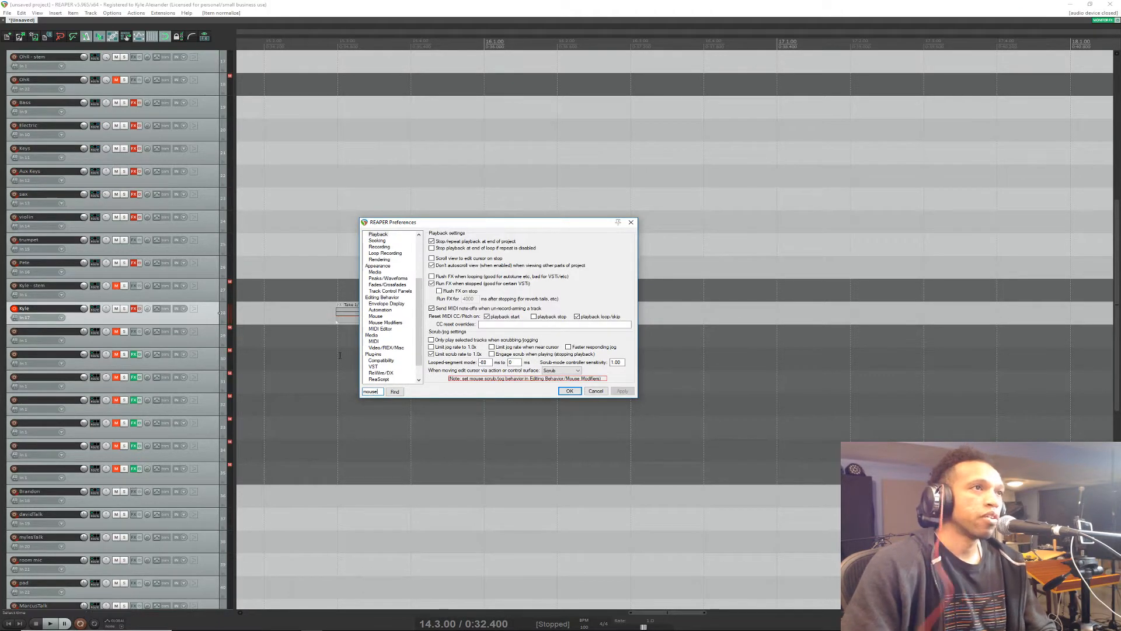
click(395, 392)
click(397, 393)
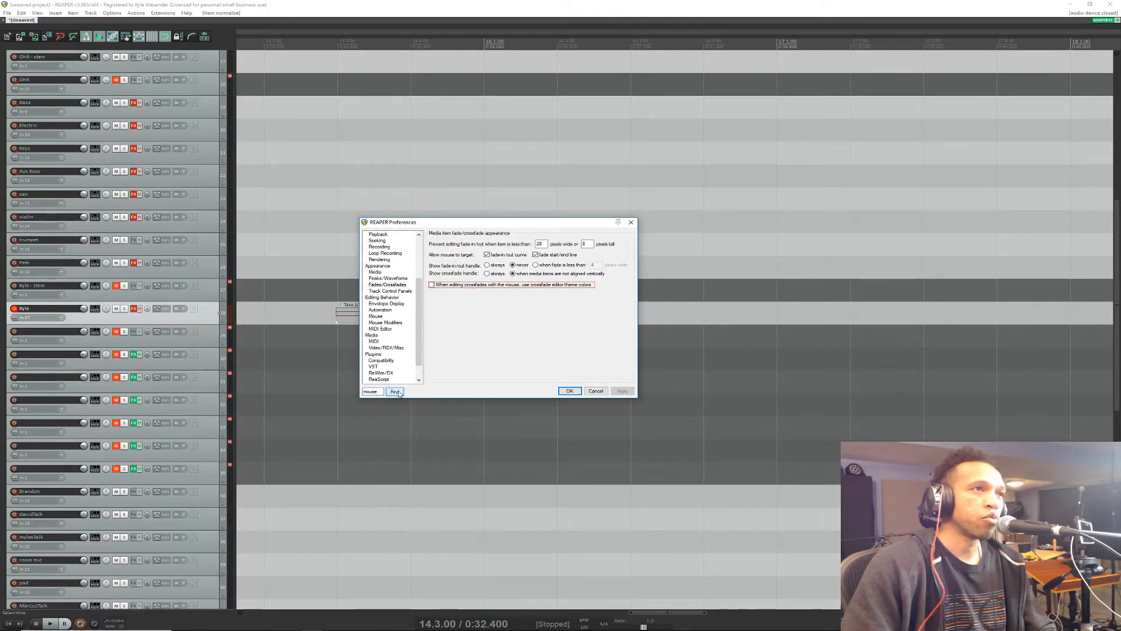
click(397, 393)
click(397, 392)
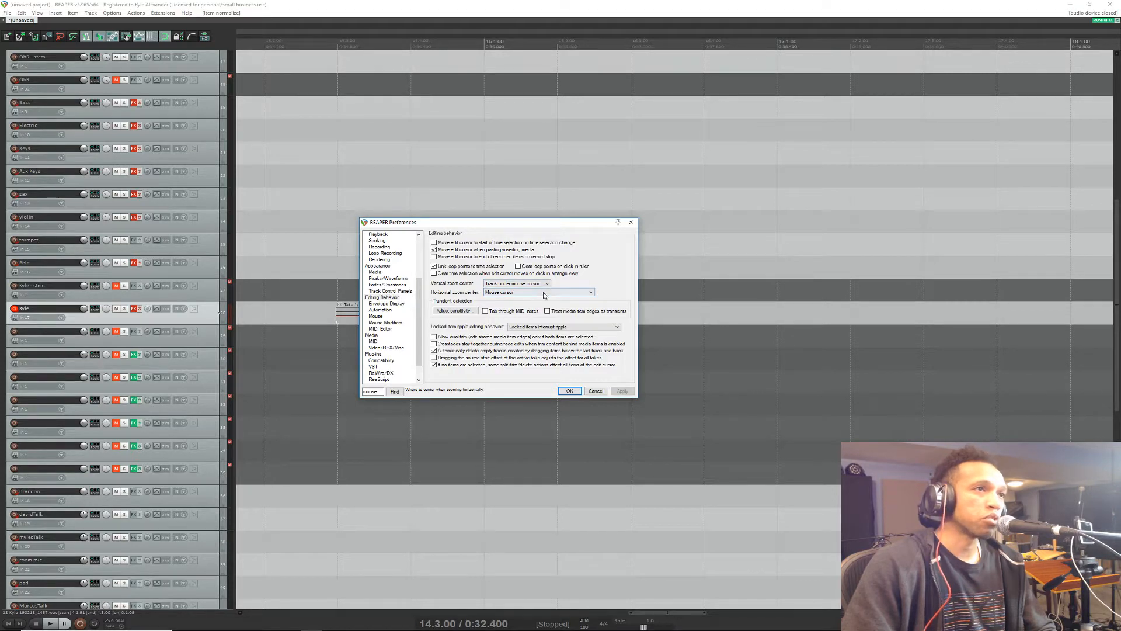
Step: Examine the choices for the horizontal zoom center and close the preferences without changing them
click(577, 293)
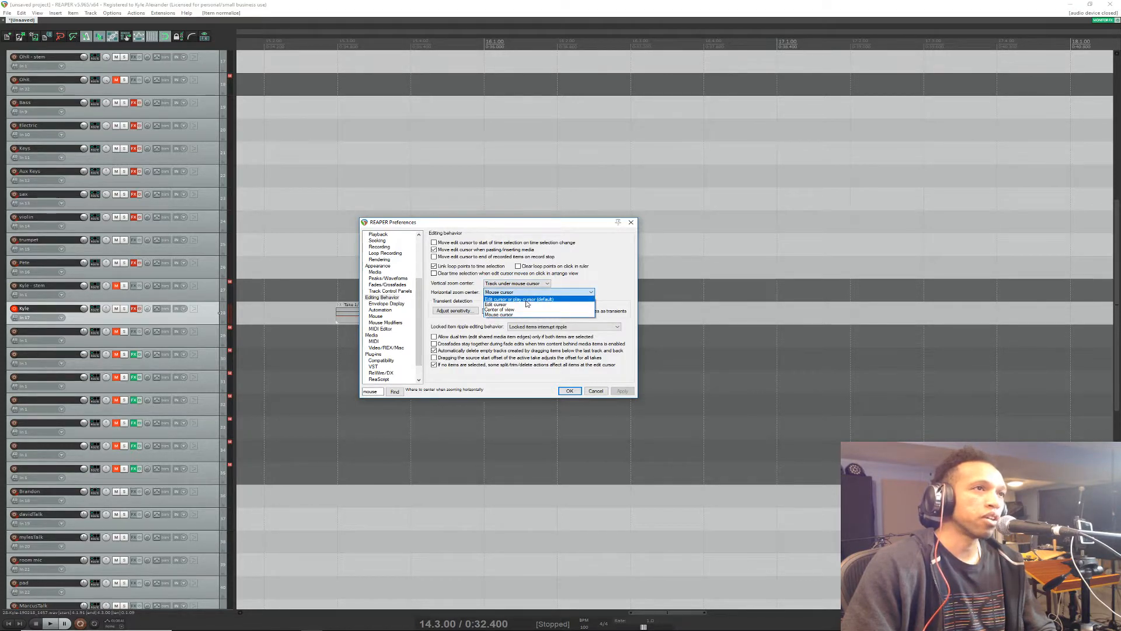
click(580, 293)
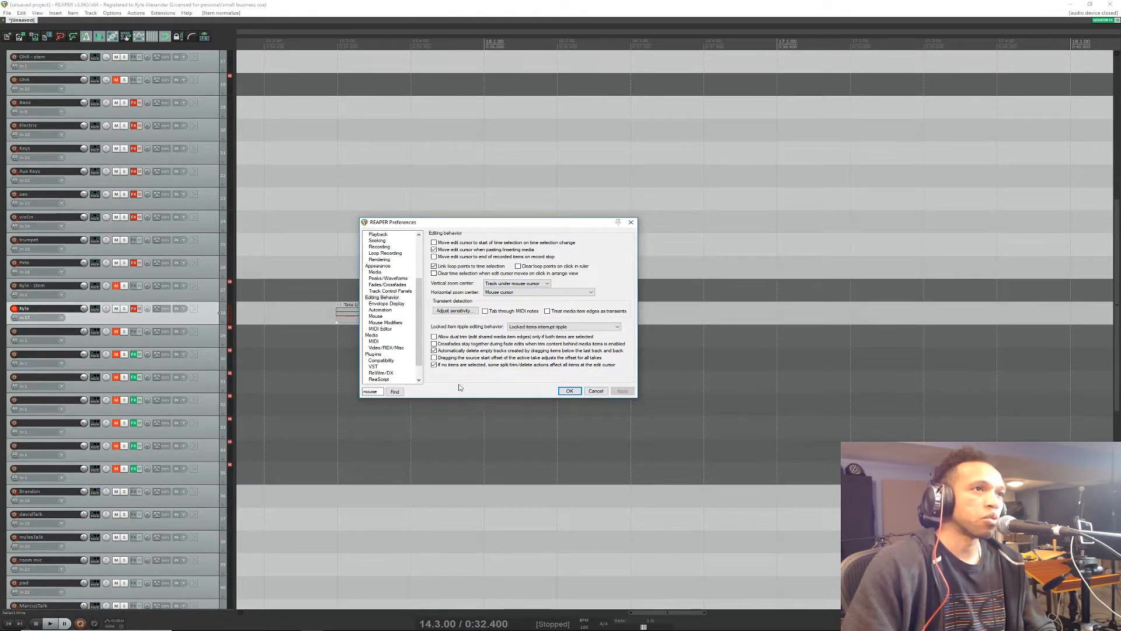
click(596, 391)
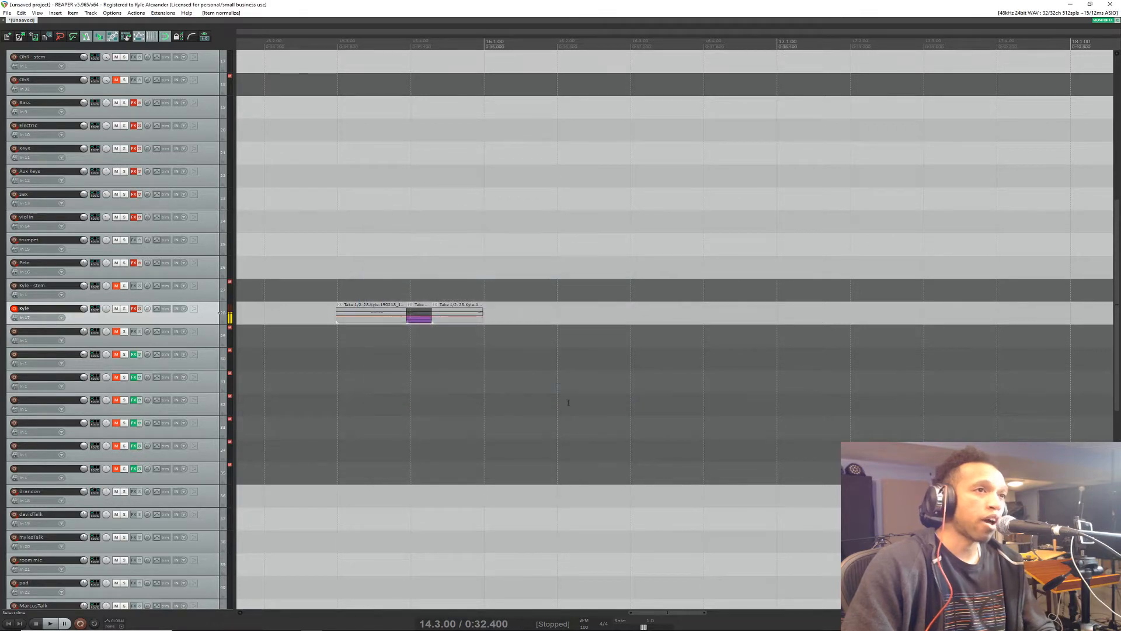
Step: Split the short take before bar 16 on the record-armed vocal track at five places, on both sides of the purple segment
drag(692, 611, 674, 576)
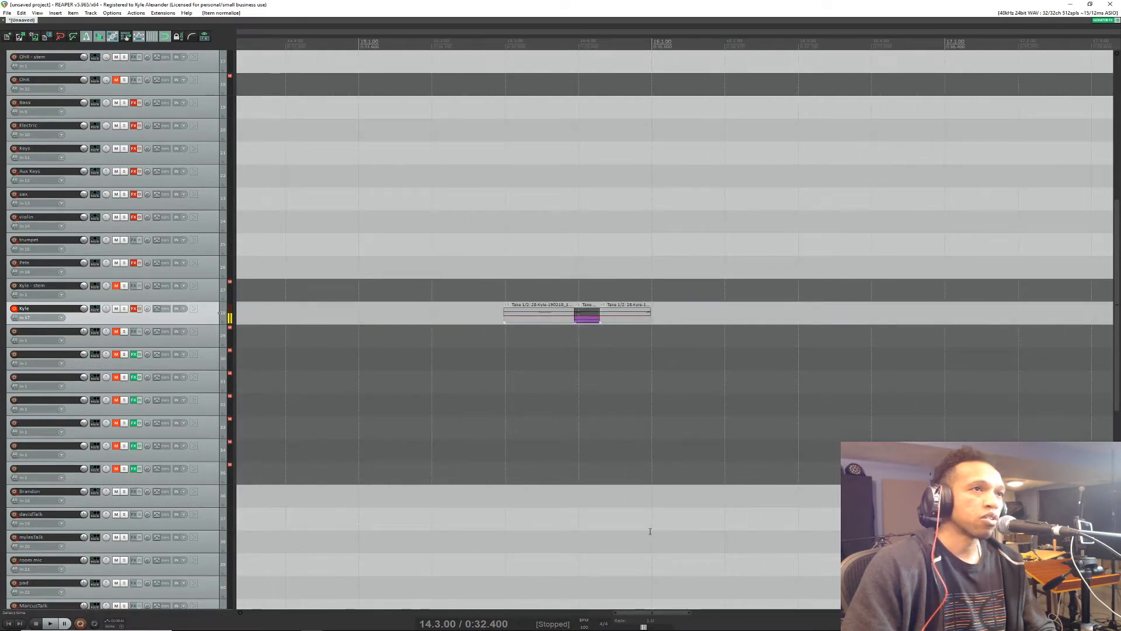
scroll(552, 342, up, 4)
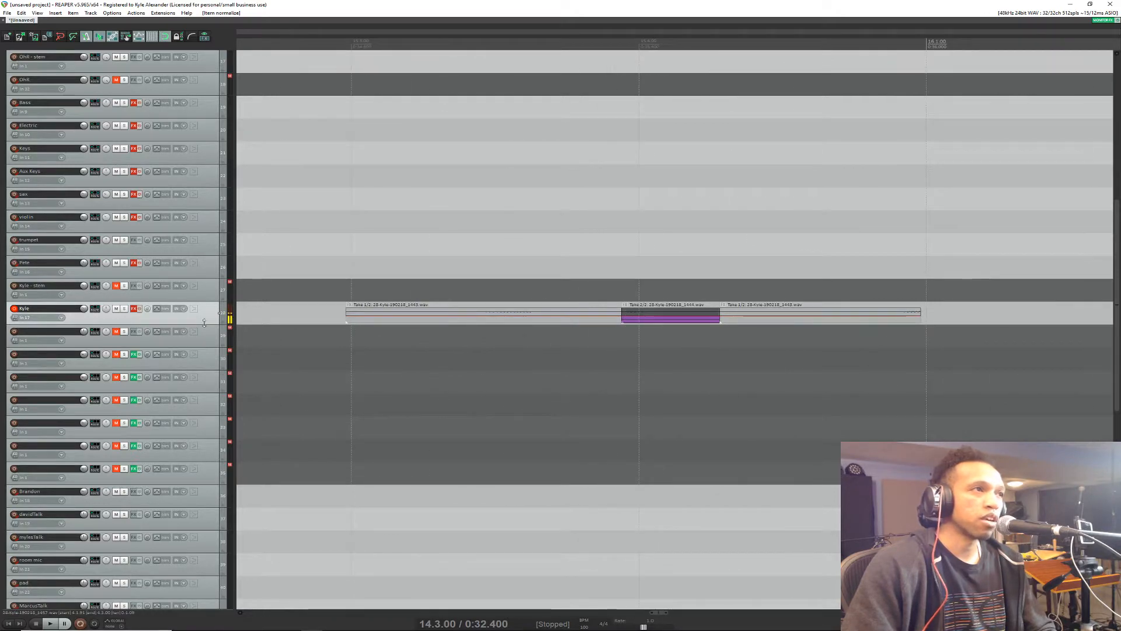
scroll(217, 313, up, 4)
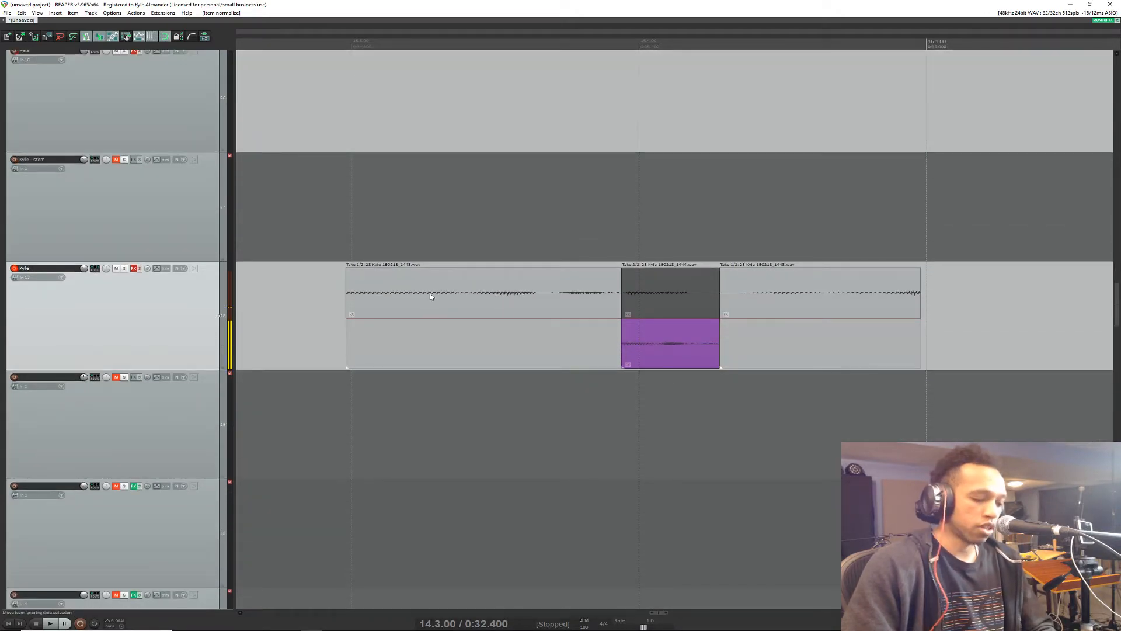
key(s)
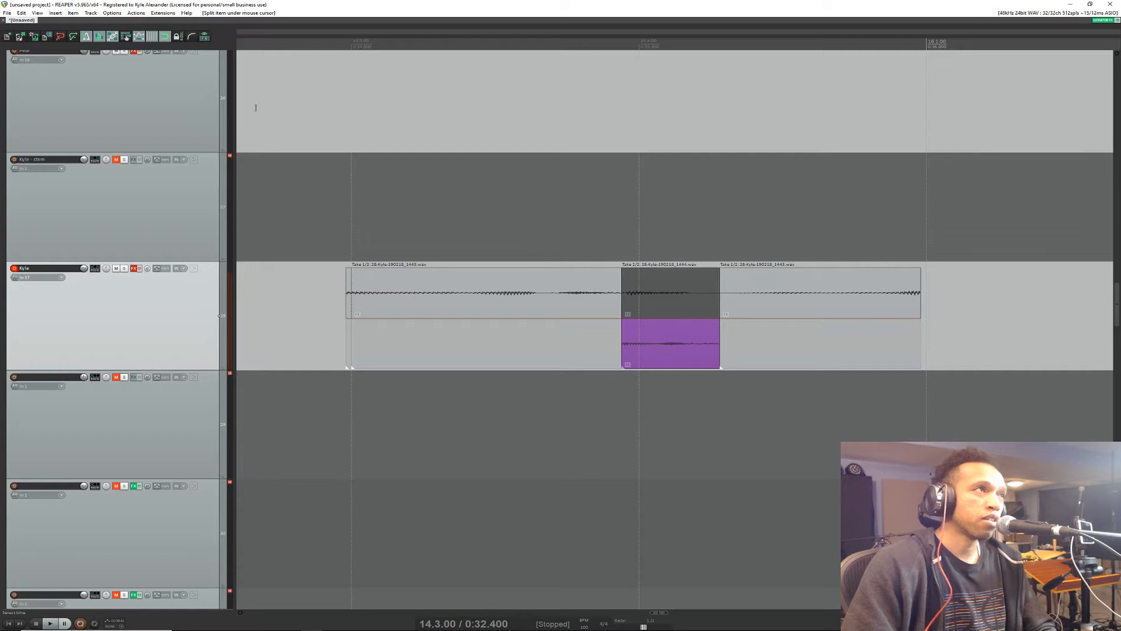
key(s)
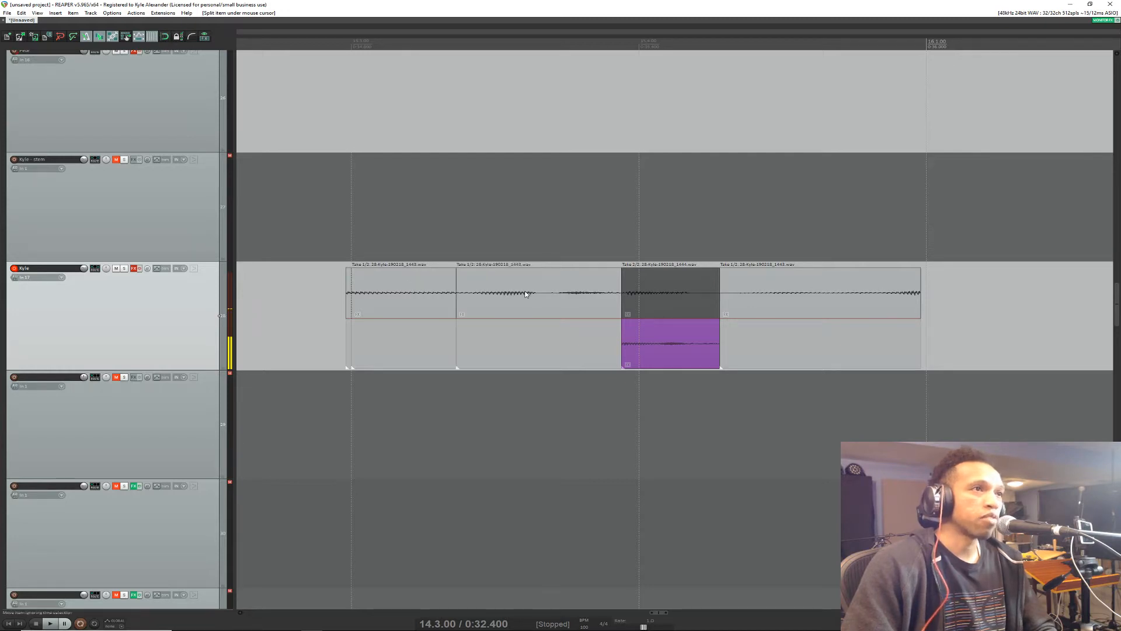
key(s)
key(s)
key(s)
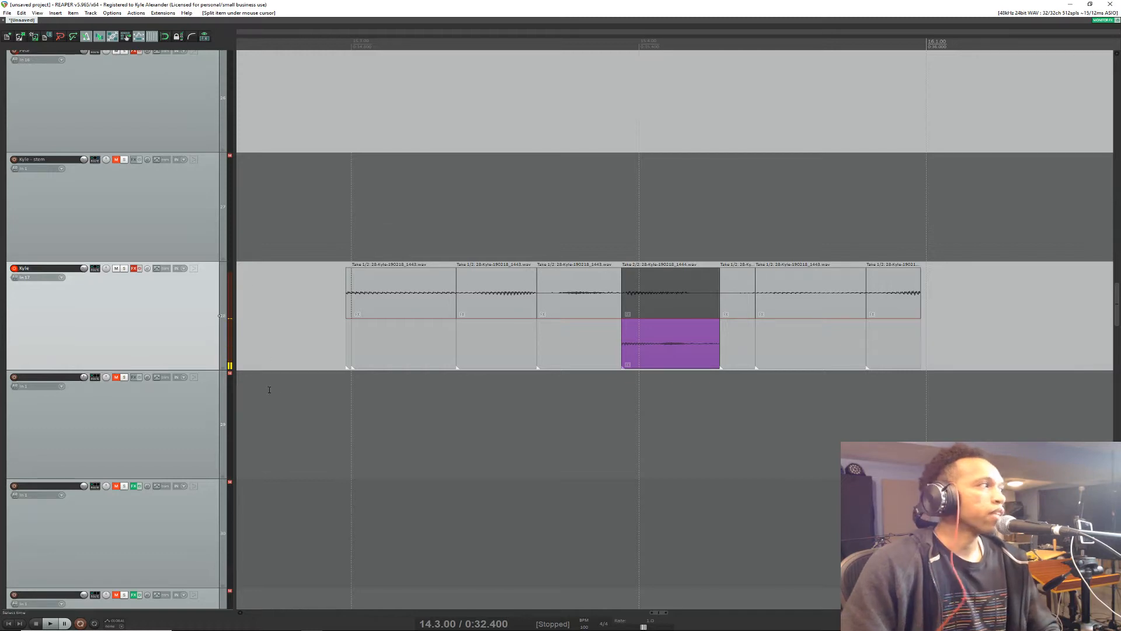
Step: Select the short multi-take item at the start of bar 3 on the record-armed vocal track, with the edit cursor at 3.1.27
scroll(303, 373, down, 6)
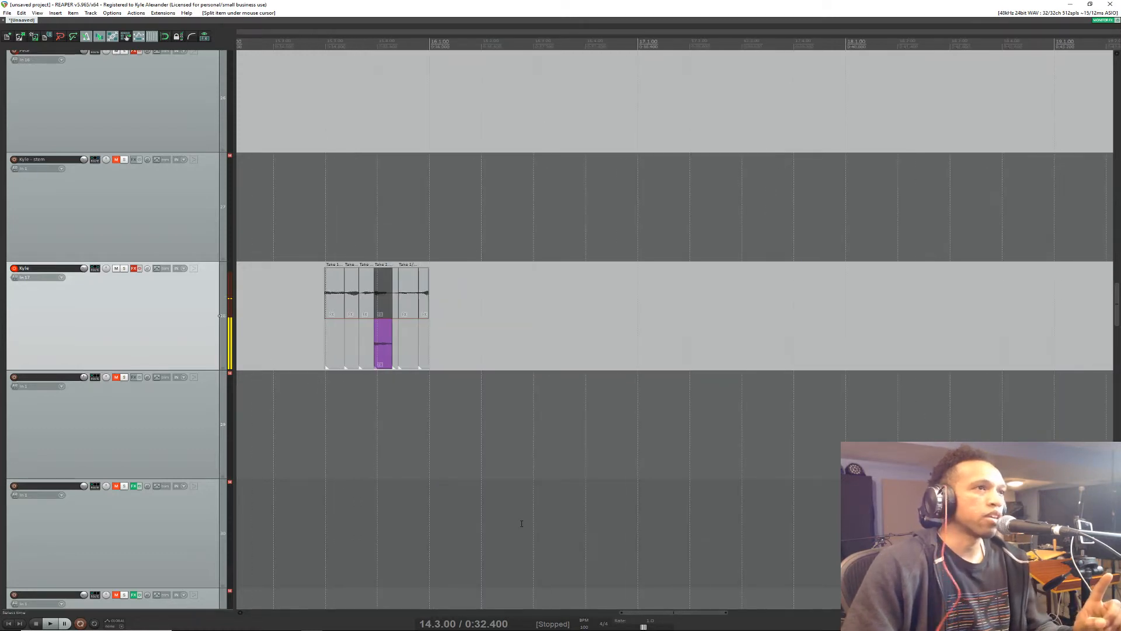
drag(694, 624, 365, 593)
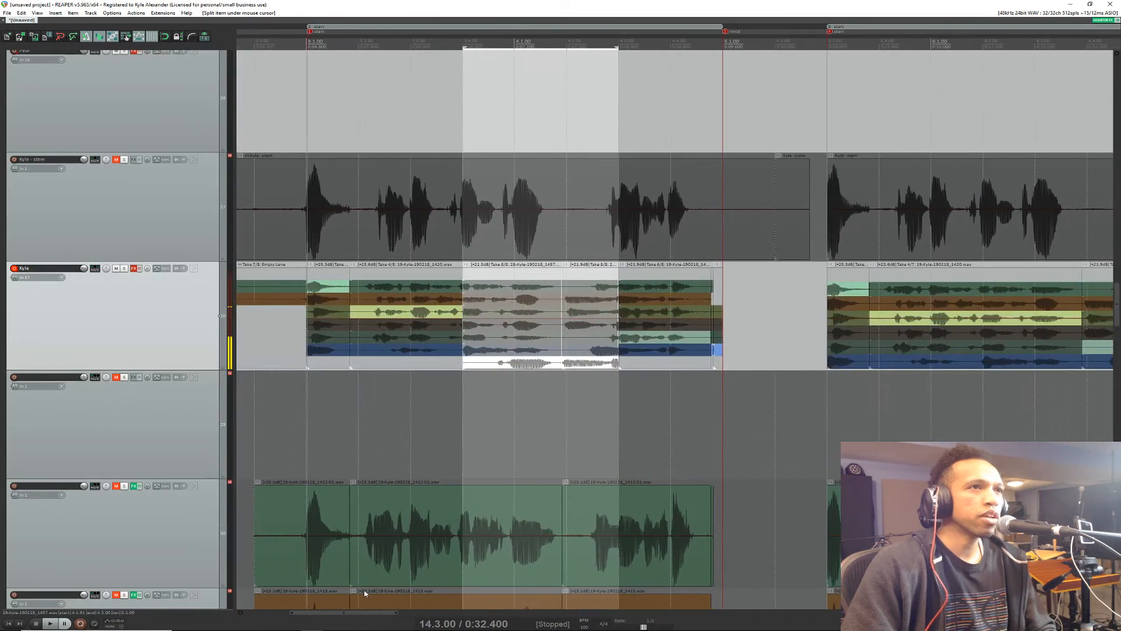
click(320, 286)
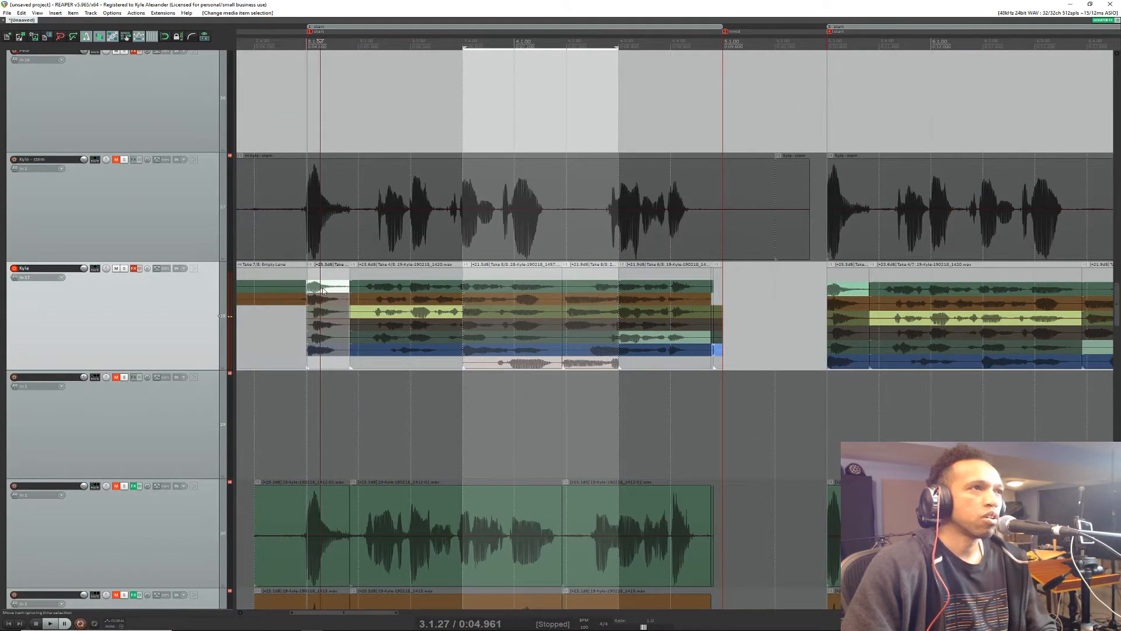
scroll(317, 295, up, 5)
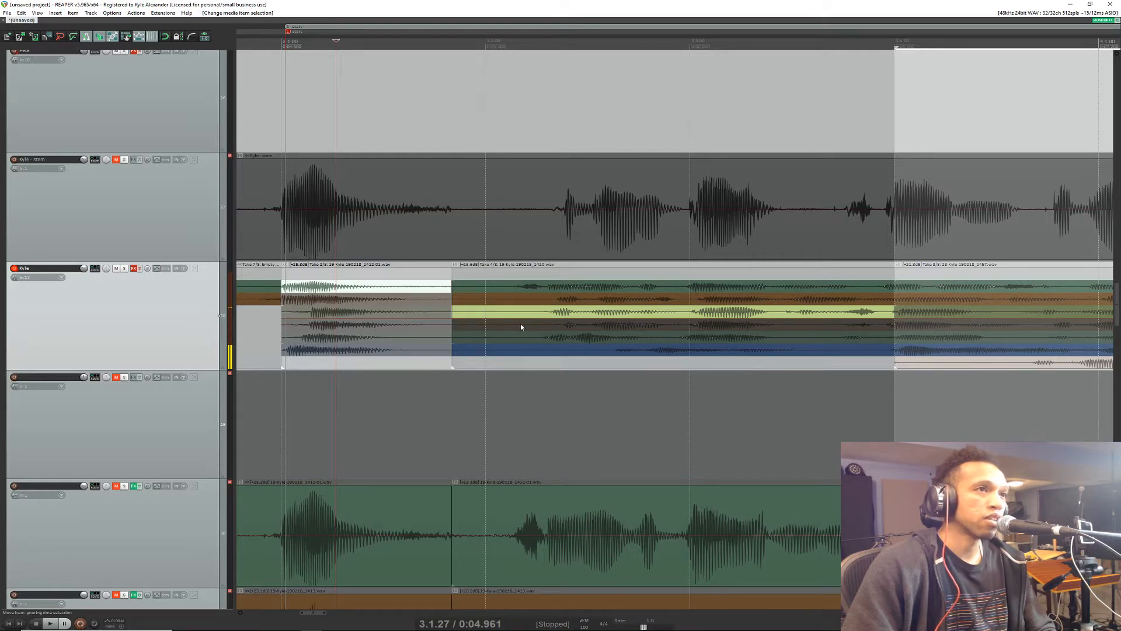
scroll(178, 251, up, 1)
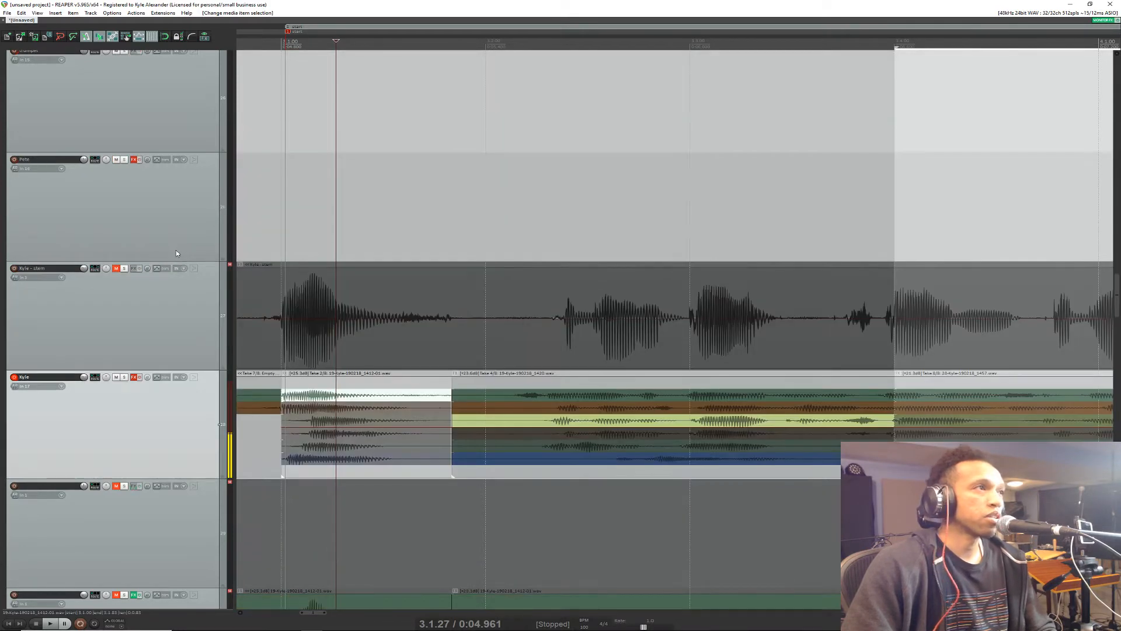
scroll(180, 272, down, 1)
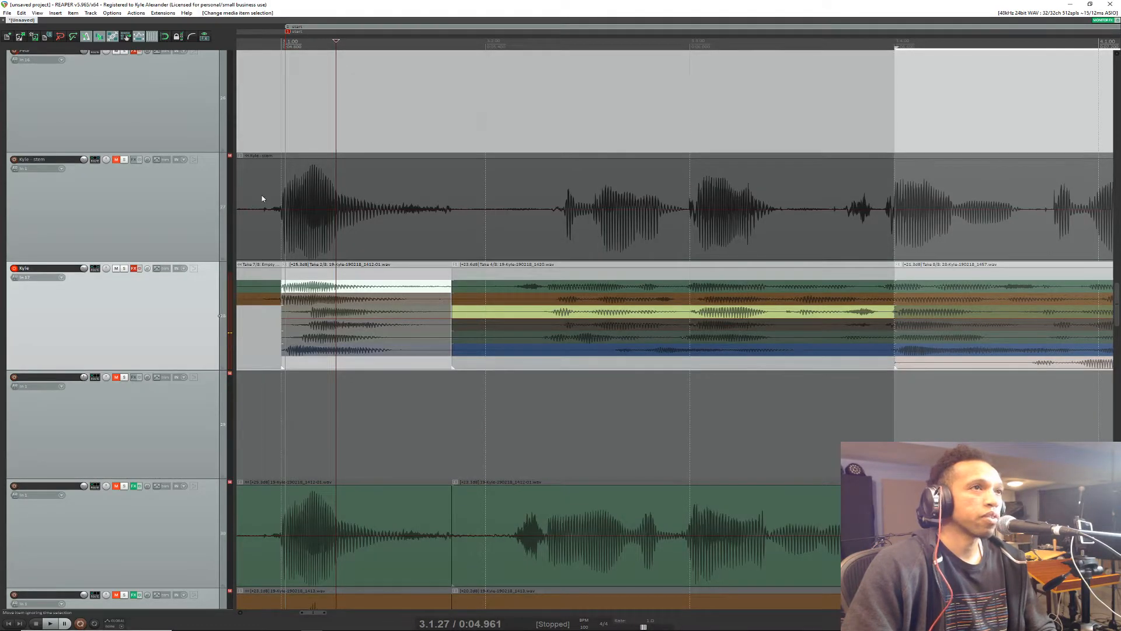
Step: Select the vocal stem item at 2.4.90, unmute its track and mute the record-armed vocal track below it
click(261, 195)
click(117, 161)
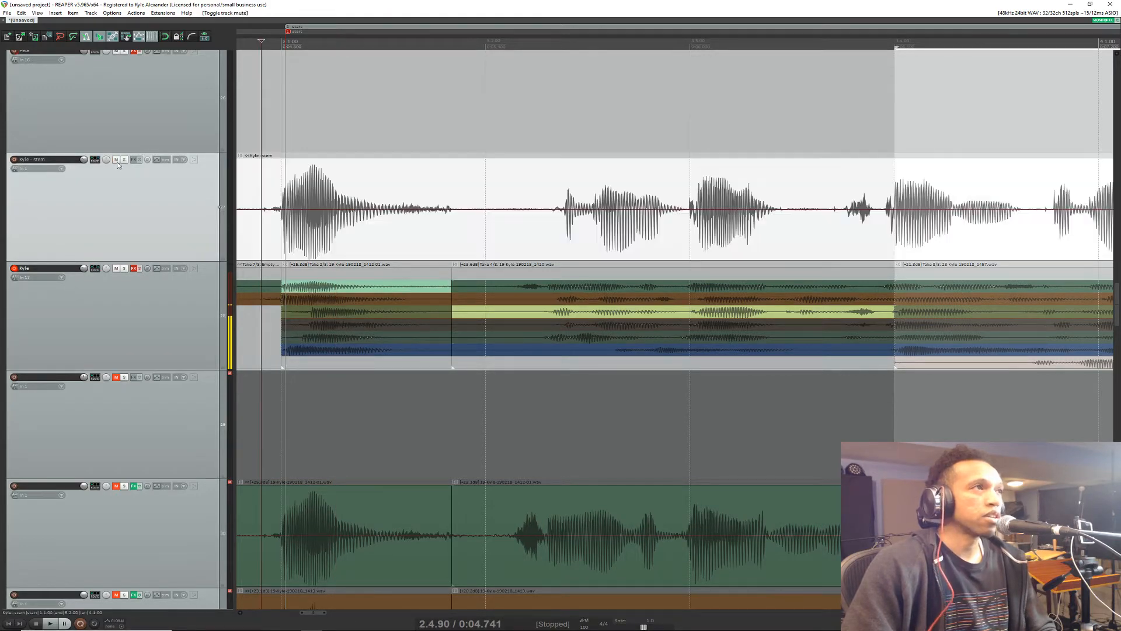
click(117, 268)
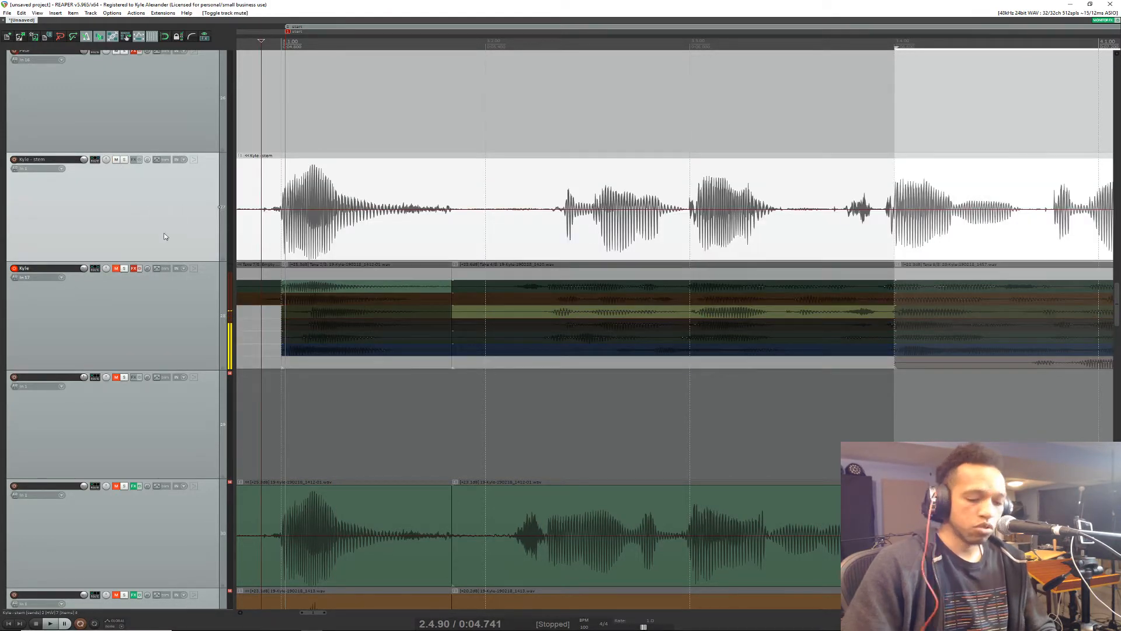
Step: Search the action list for transient actions and for marker actions, and close the list without running any
key(shift+slash)
text(tra)
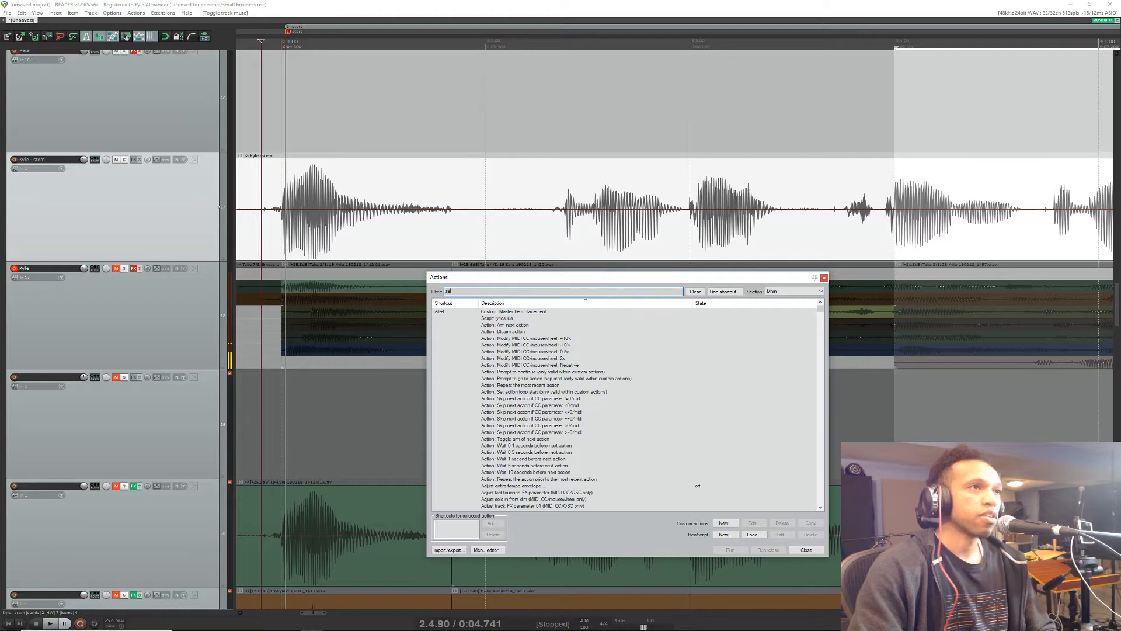
text(nsie)
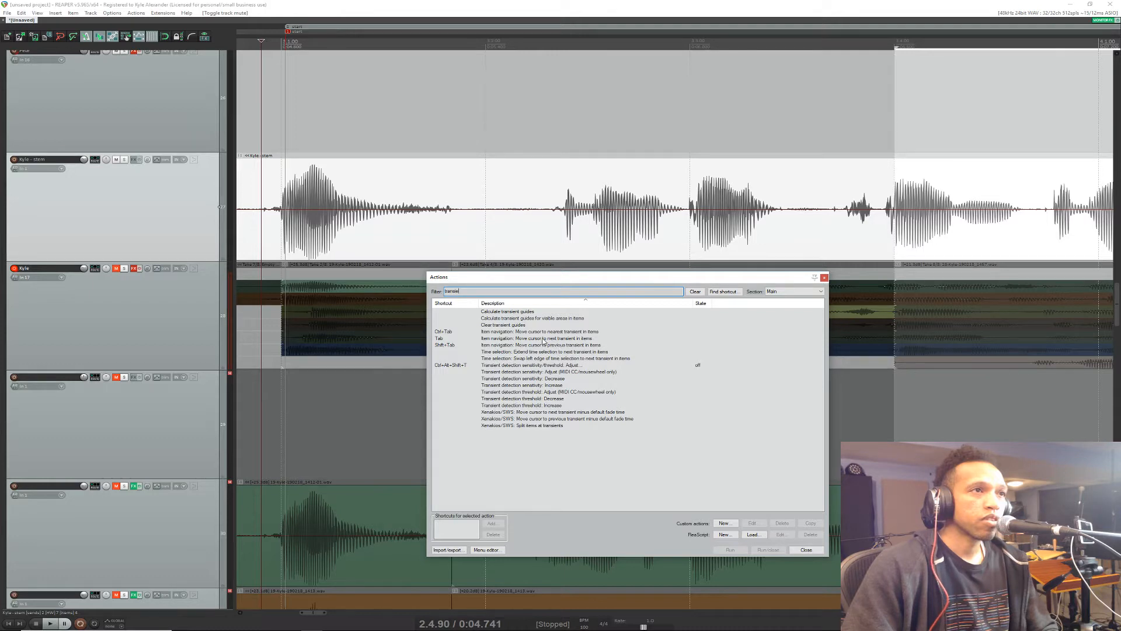
double_click(473, 291)
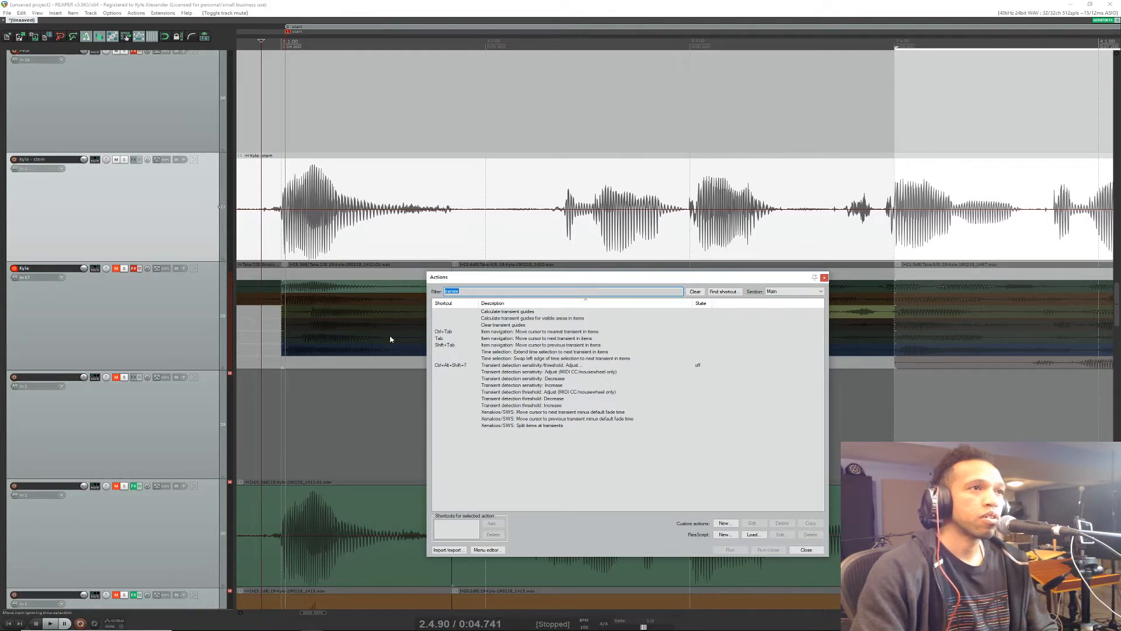
text(mark)
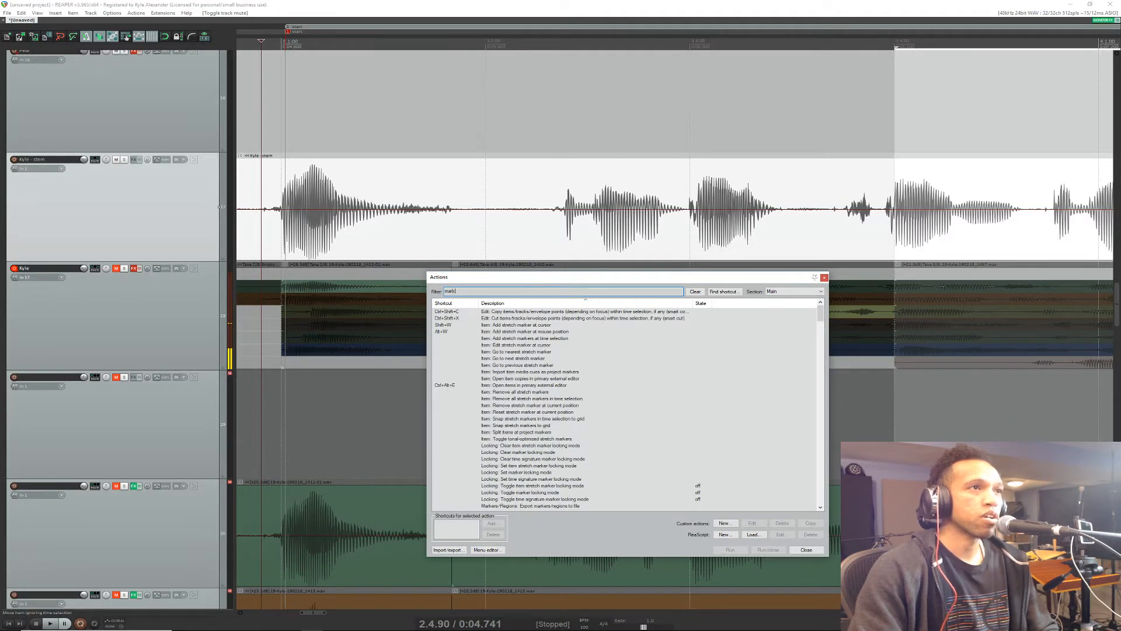
text(er)
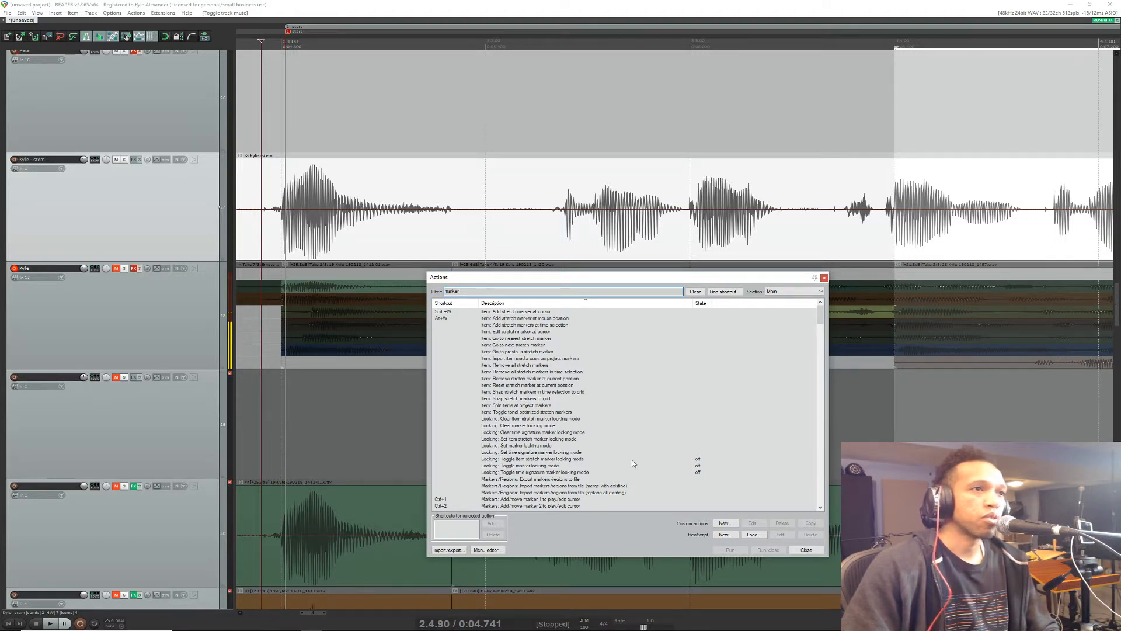
click(806, 550)
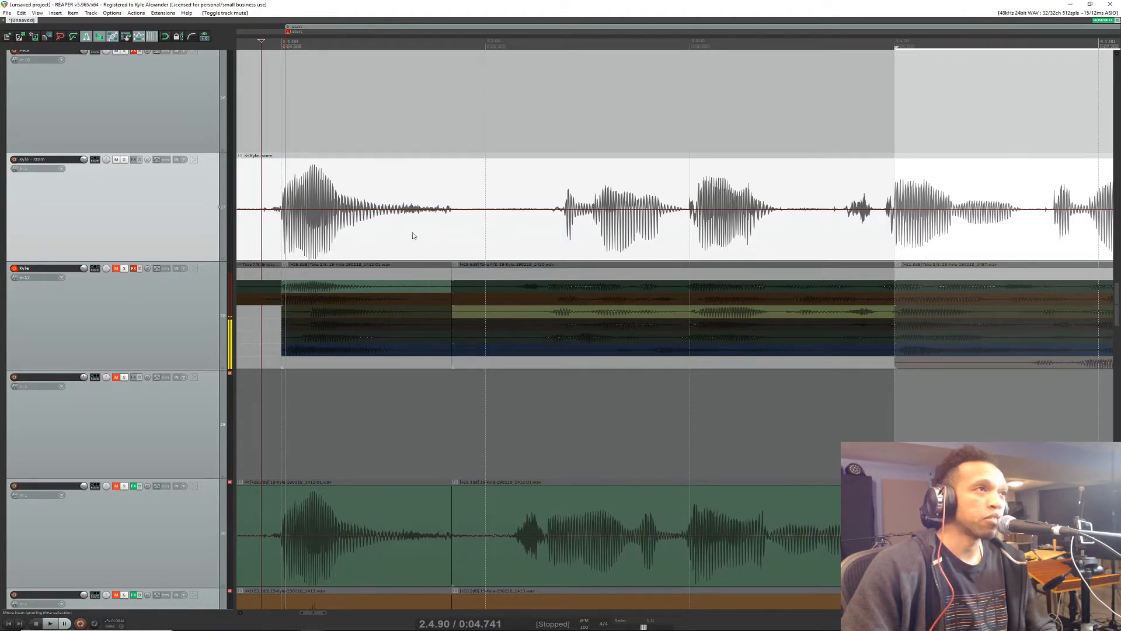
click(563, 208)
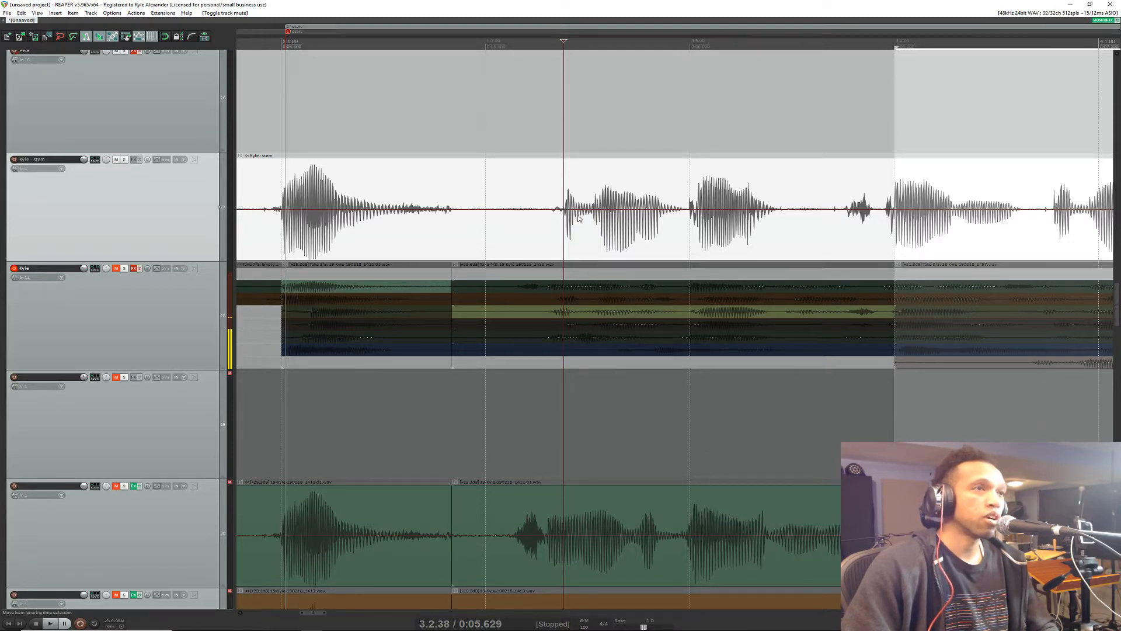
key(Home)
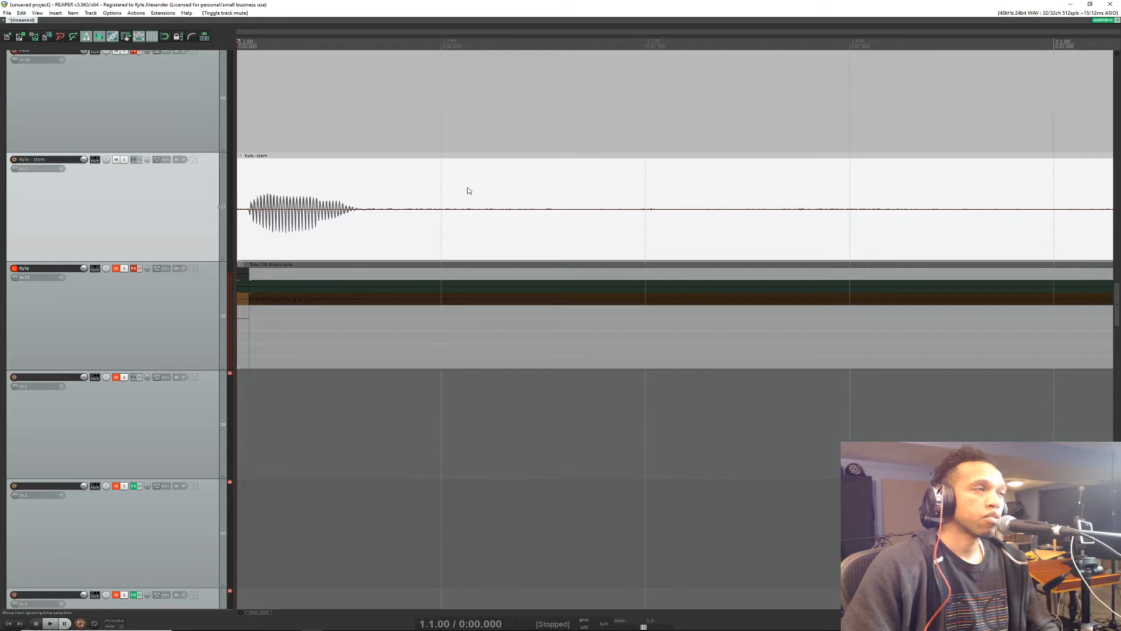
key(ctrl+z)
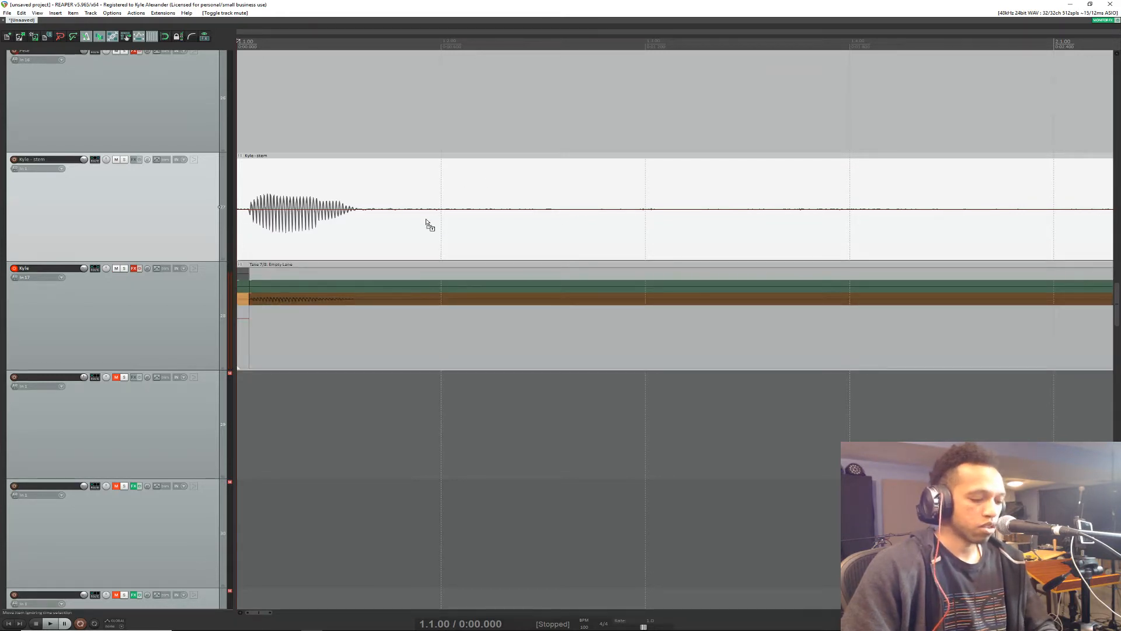
Step: Place the edit cursor at 3.3.99 on the vocal stem item and add a stretch marker there
scroll(428, 217, down, 6)
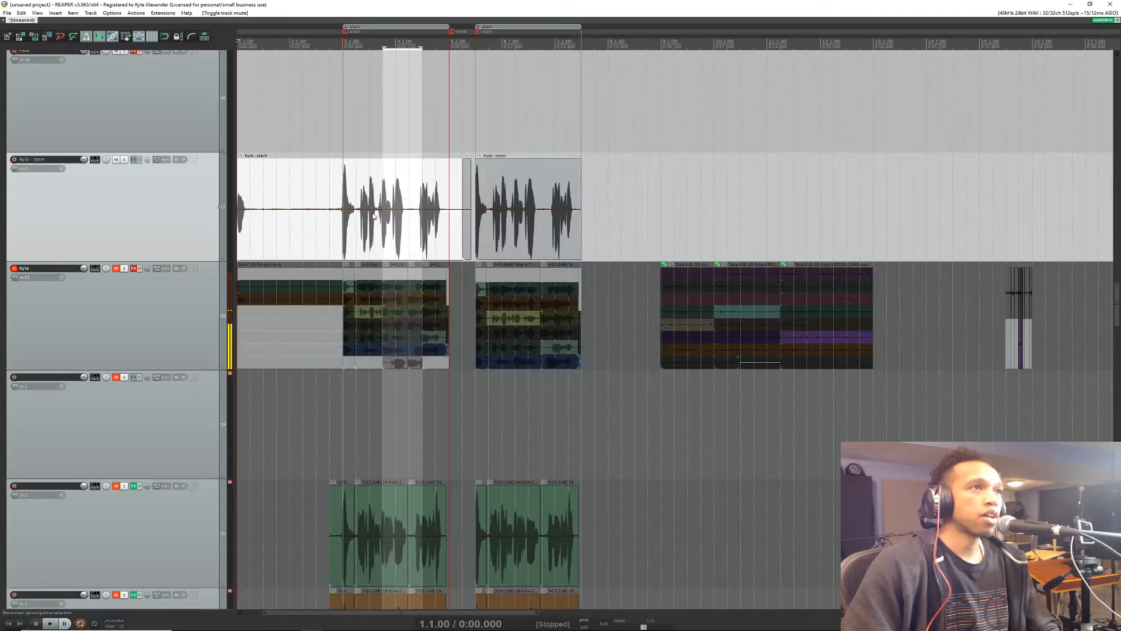
scroll(374, 216, up, 8)
click(510, 201)
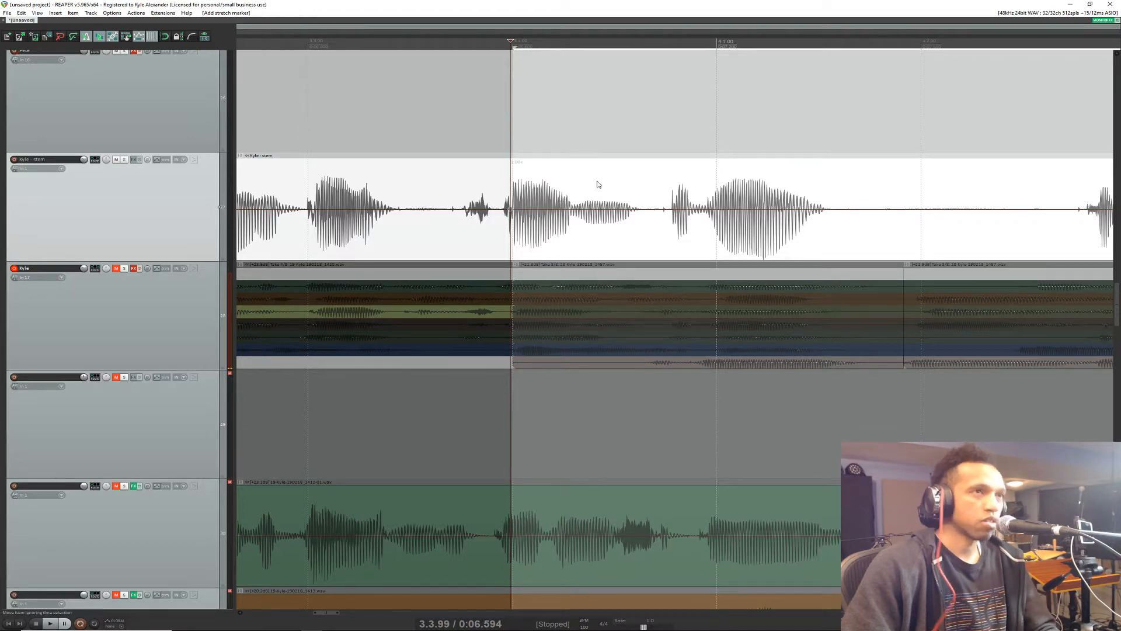
Step: Look up the stretch marker shortcuts by filtering the action list for "marker", and close the list
key(shift+slash)
text(marker)
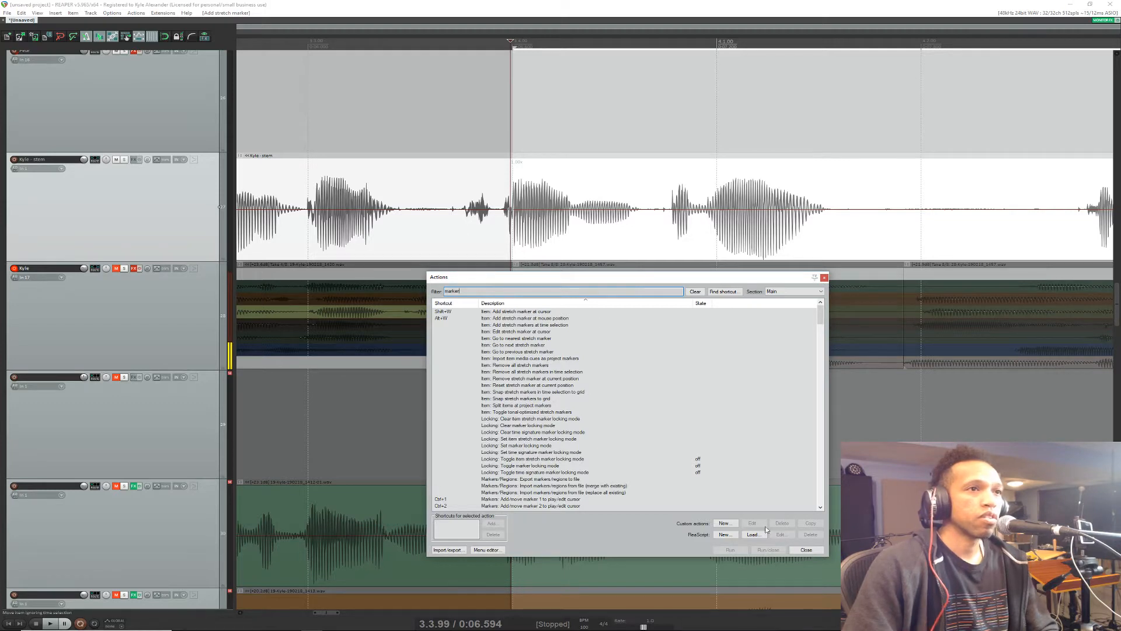
click(806, 550)
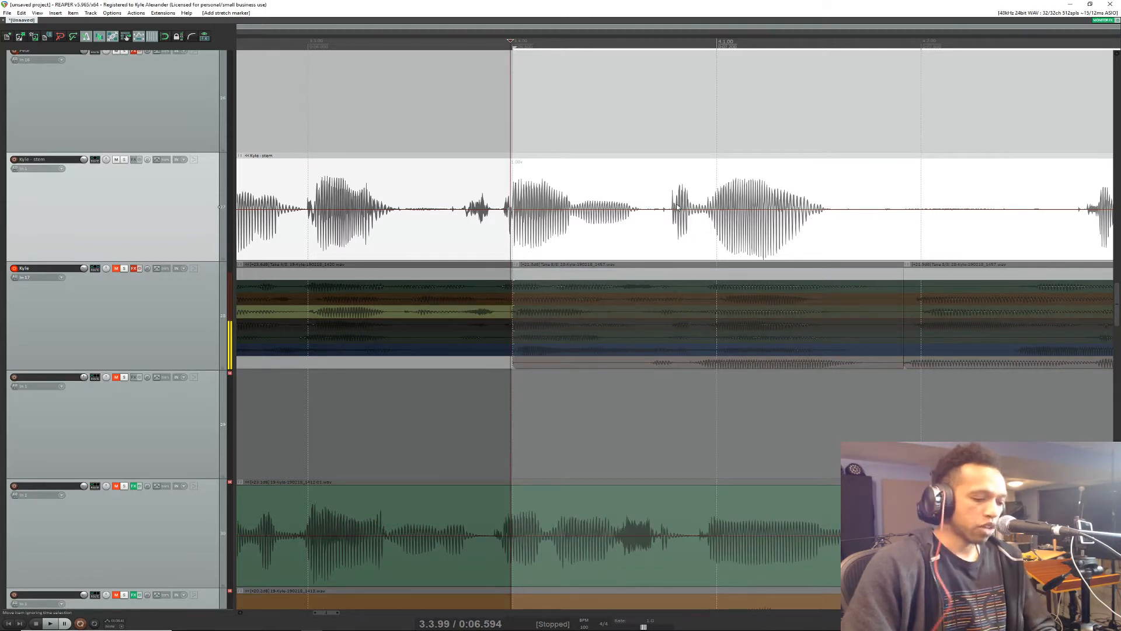
Step: Add seven stretch markers at the word boundaries of the vocal stem item, between 3.3.00 and 4.1.00
key(shift+w)
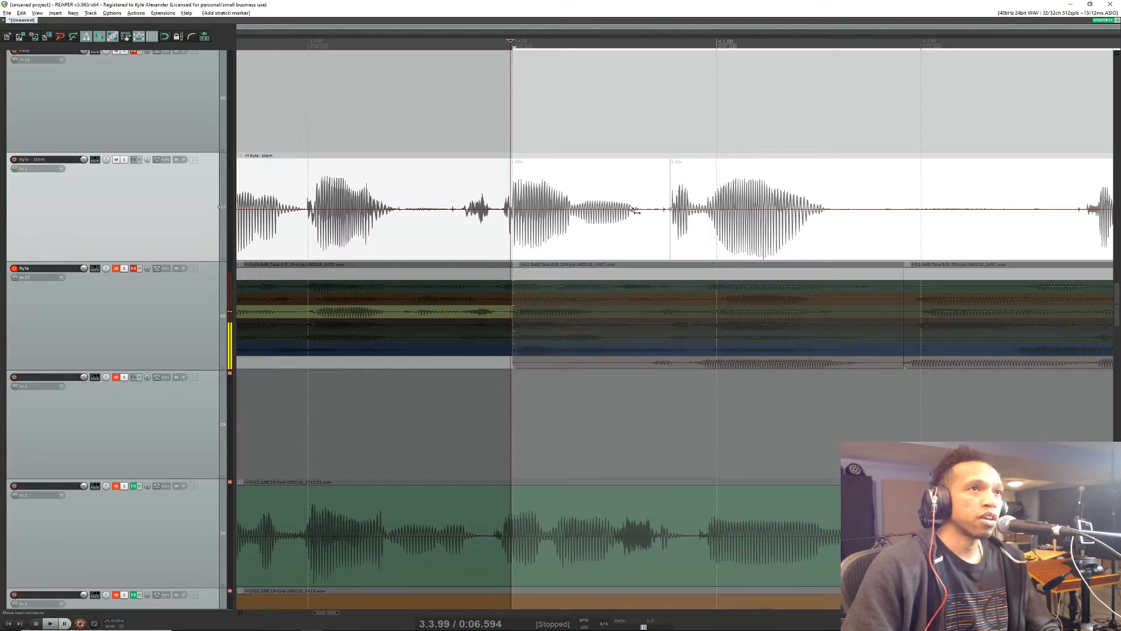
key(shift+w)
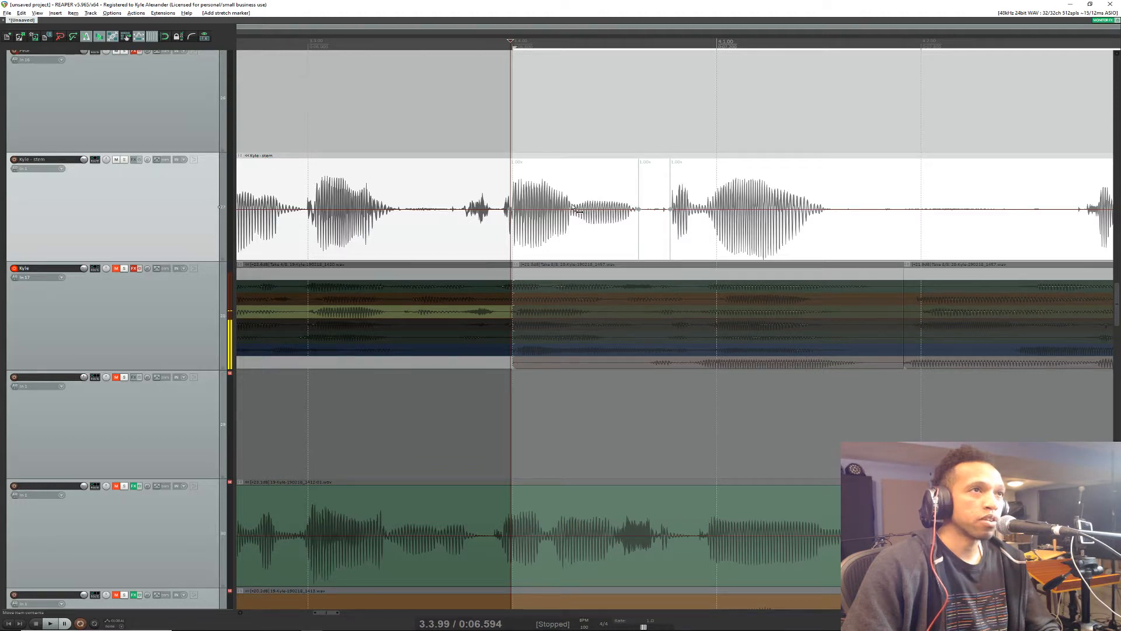
key(shift+w)
key(shift+w)
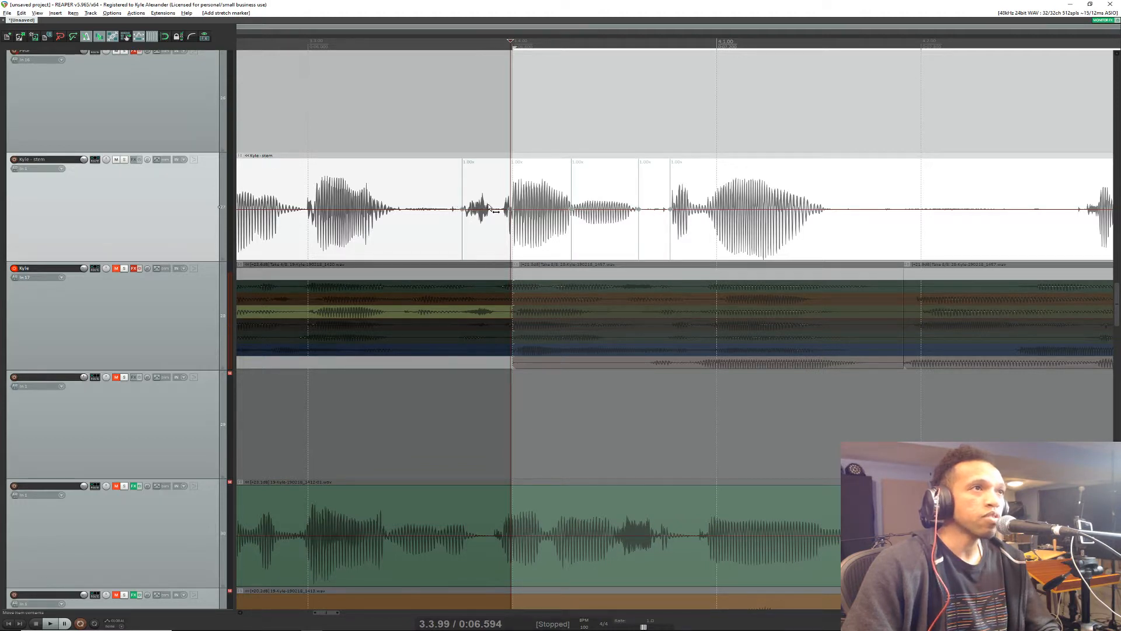
key(shift+w)
click(395, 210)
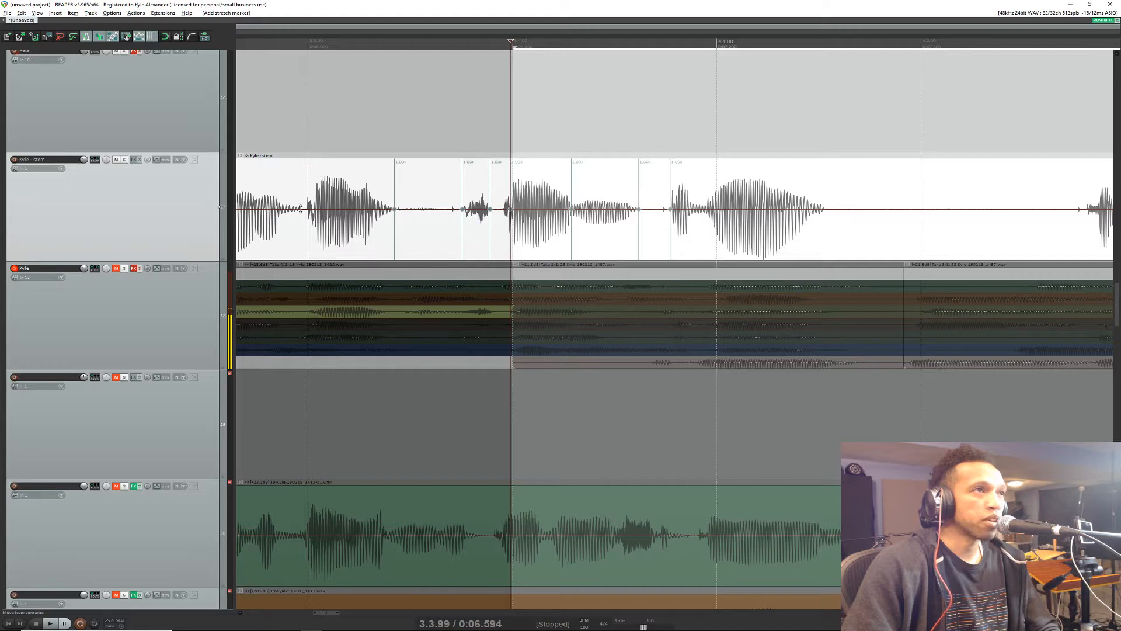
click(308, 210)
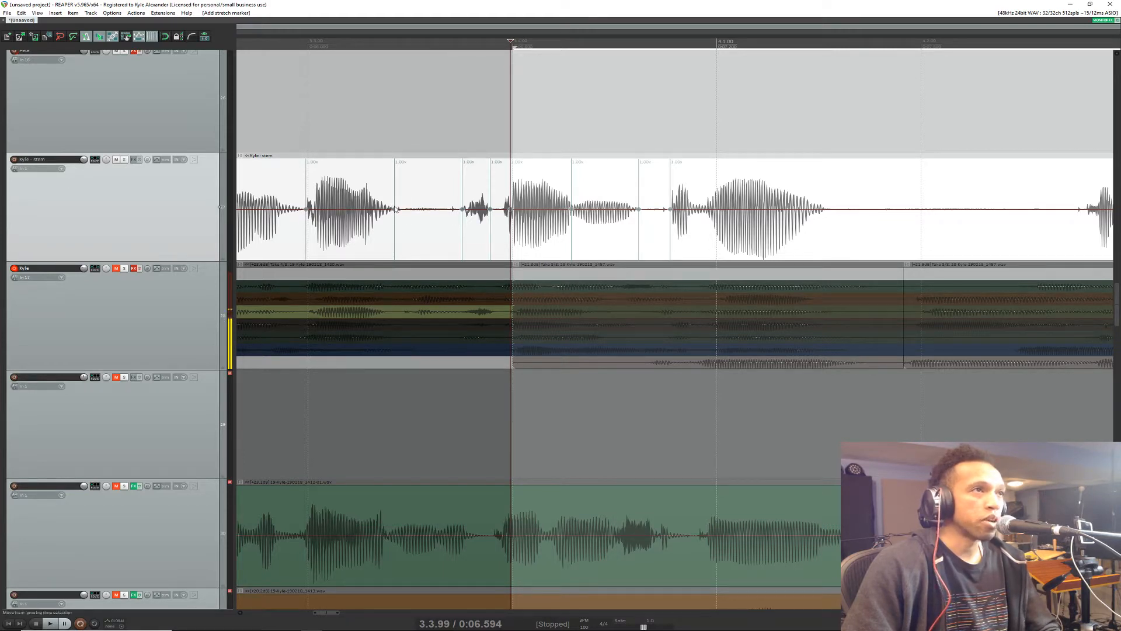
Step: Move the stretch marker ending the word at 3.3.00 slightly later to lengthen the word, and play back from 3.2.44
drag(396, 208, 407, 209)
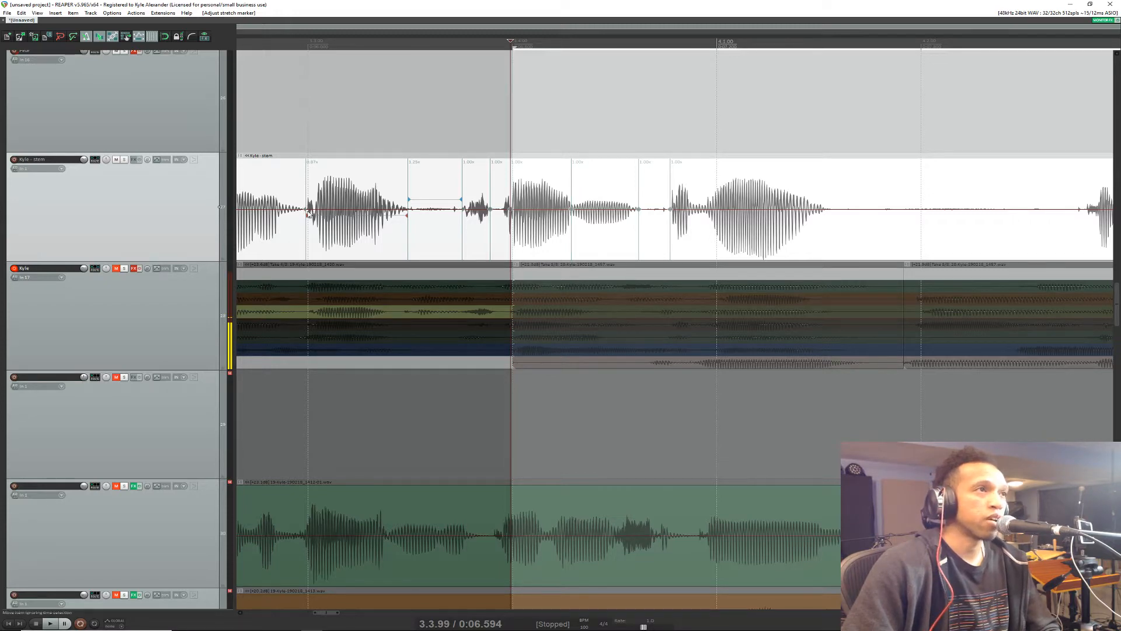
scroll(322, 54, down, 3)
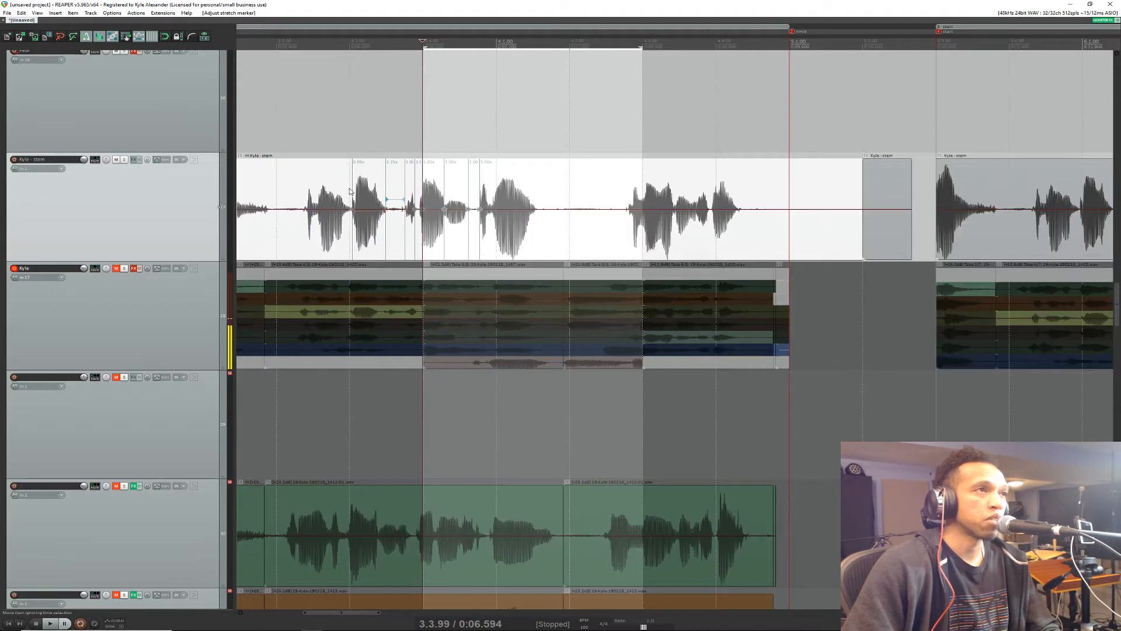
click(308, 54)
key(space)
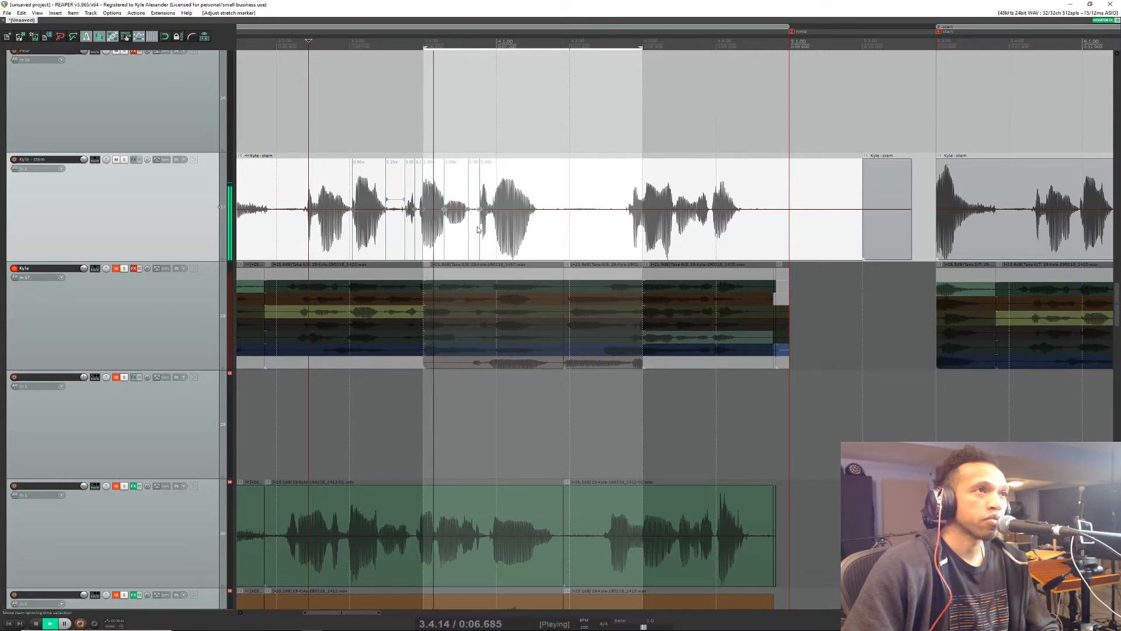
key(space)
Step: Add stretch markers at both ends of the word around 4.1.00, shift its start marker to about 4.1.00 and play from 3.4.39
scroll(452, 207, up, 3)
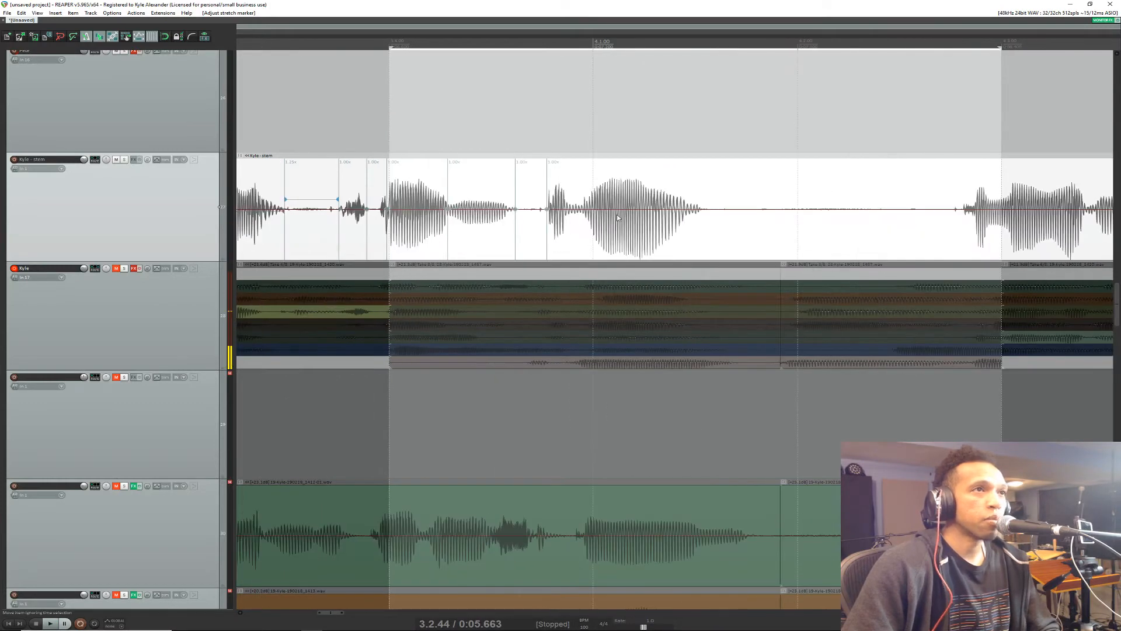
alt+click(702, 206)
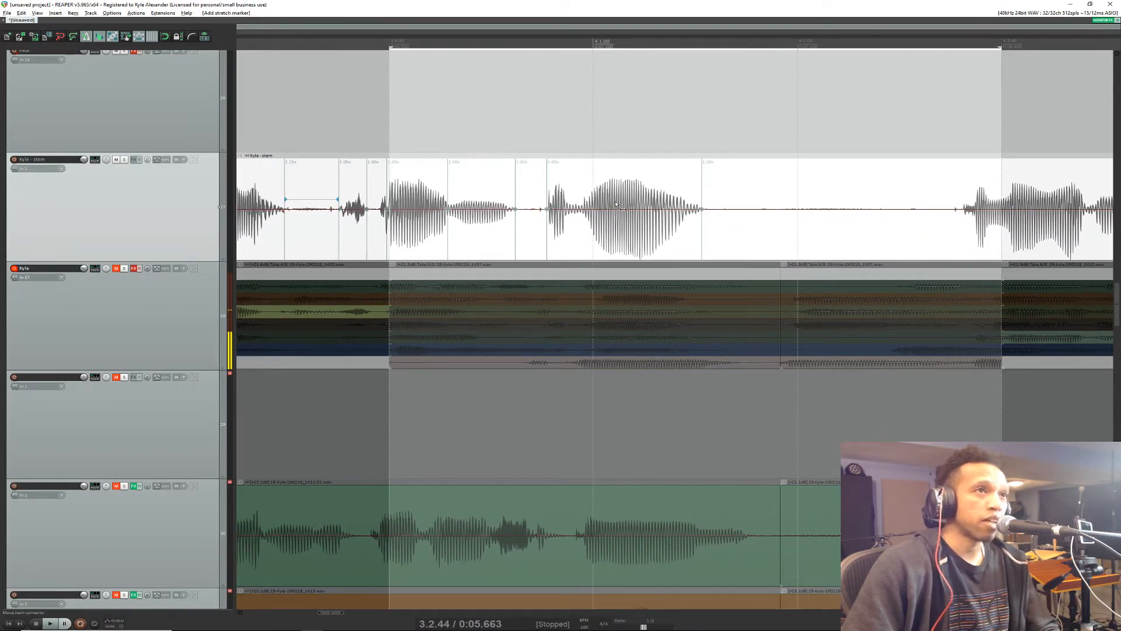
alt+click(580, 209)
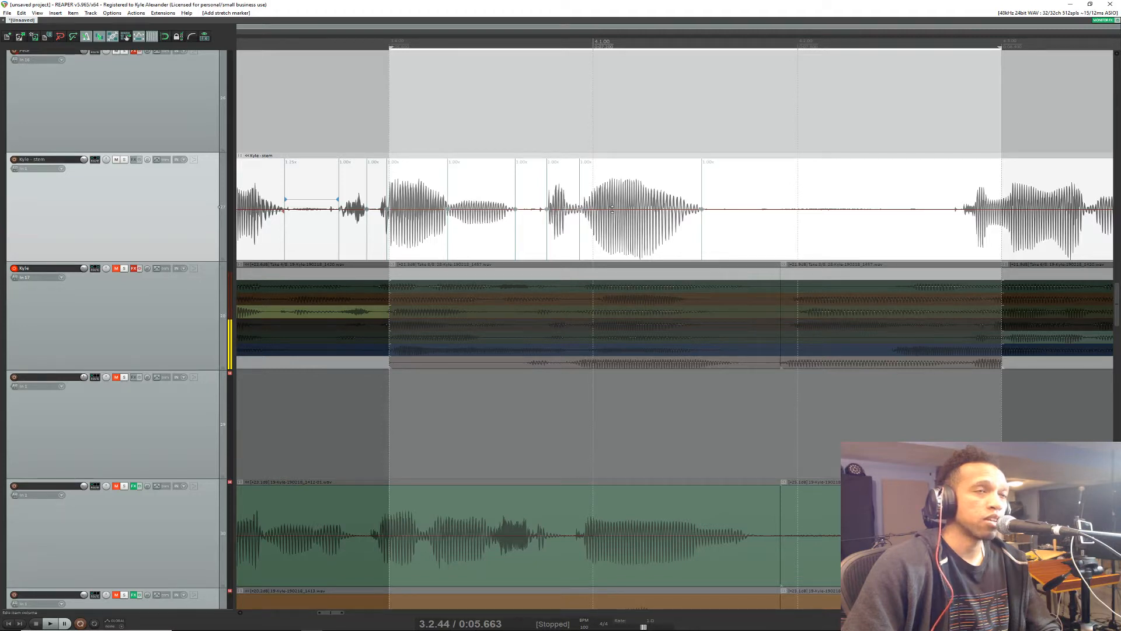
drag(581, 208, 596, 208)
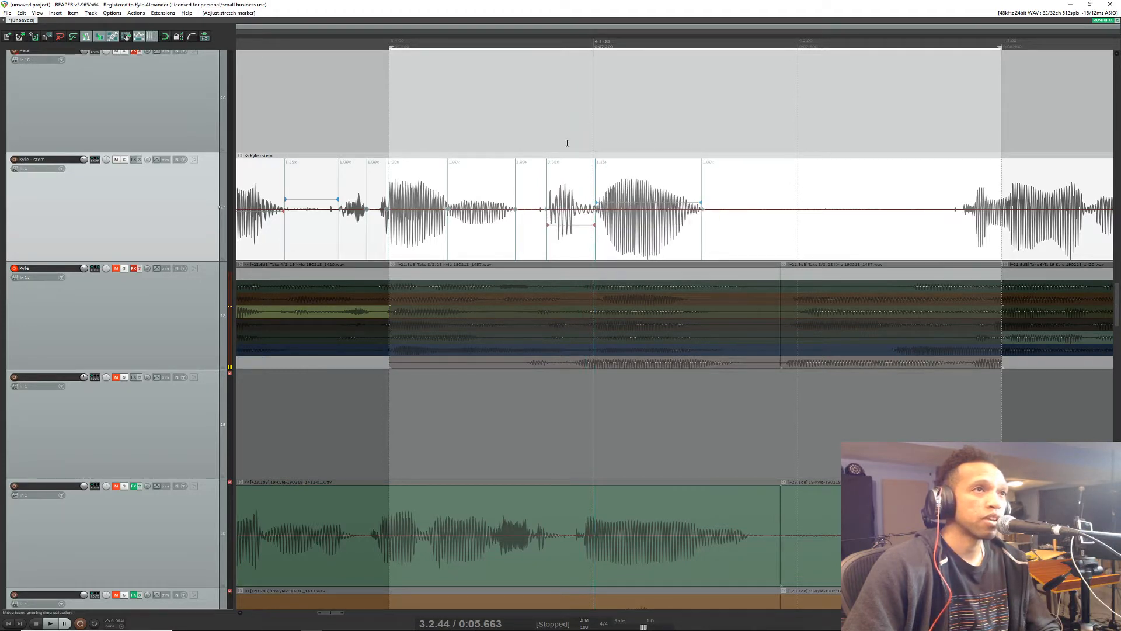
key(space)
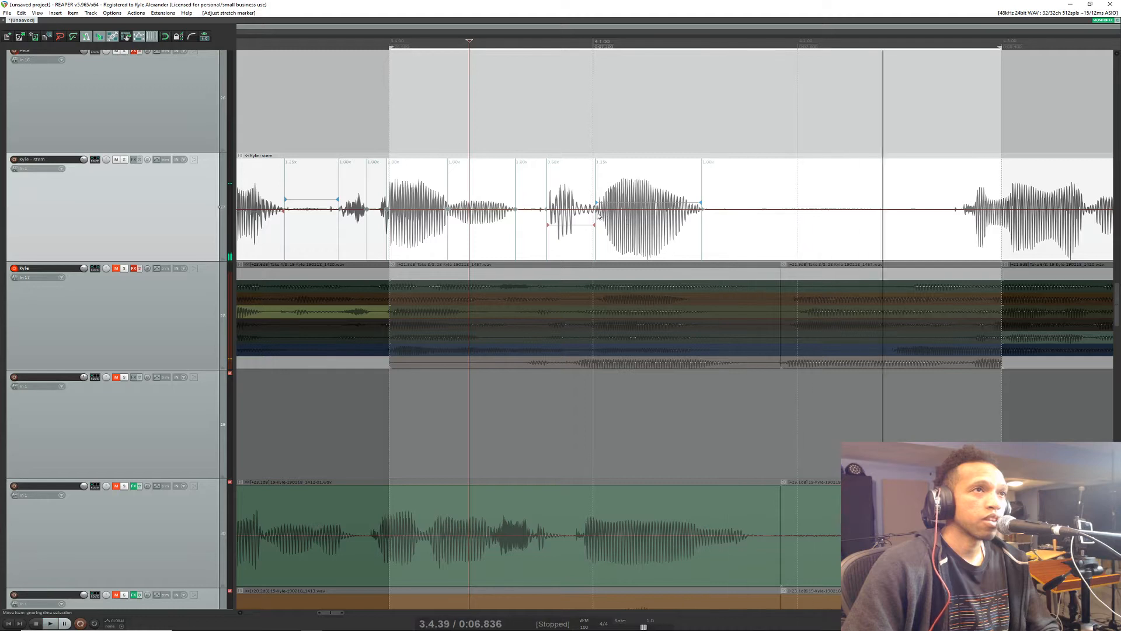
key(space)
Step: Move that word's start marker earlier, to just before 4.1.00, and play the result from 3.4.39
mouse_move(596, 202)
mouse_down()
mouse_move(630, 193)
mouse_move(576, 196)
mouse_up()
key(space)
key(space)
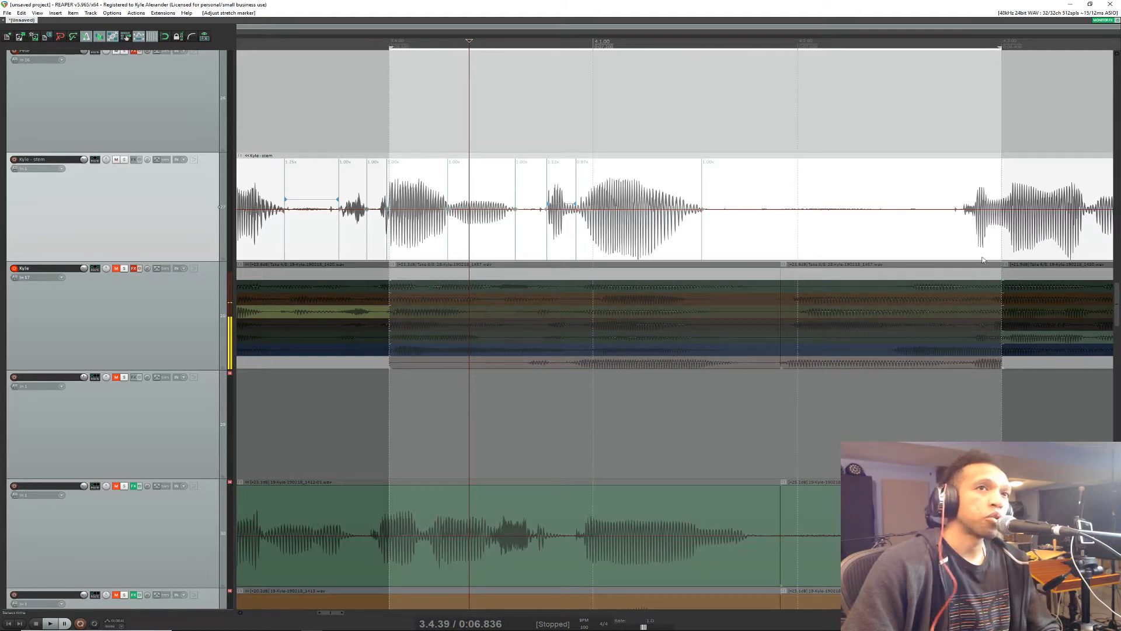
Step: Split the vocal stem item before and after the word at 3.1.00 and lower that piece's volume by about 2 dB
scroll(869, 201, down, 3)
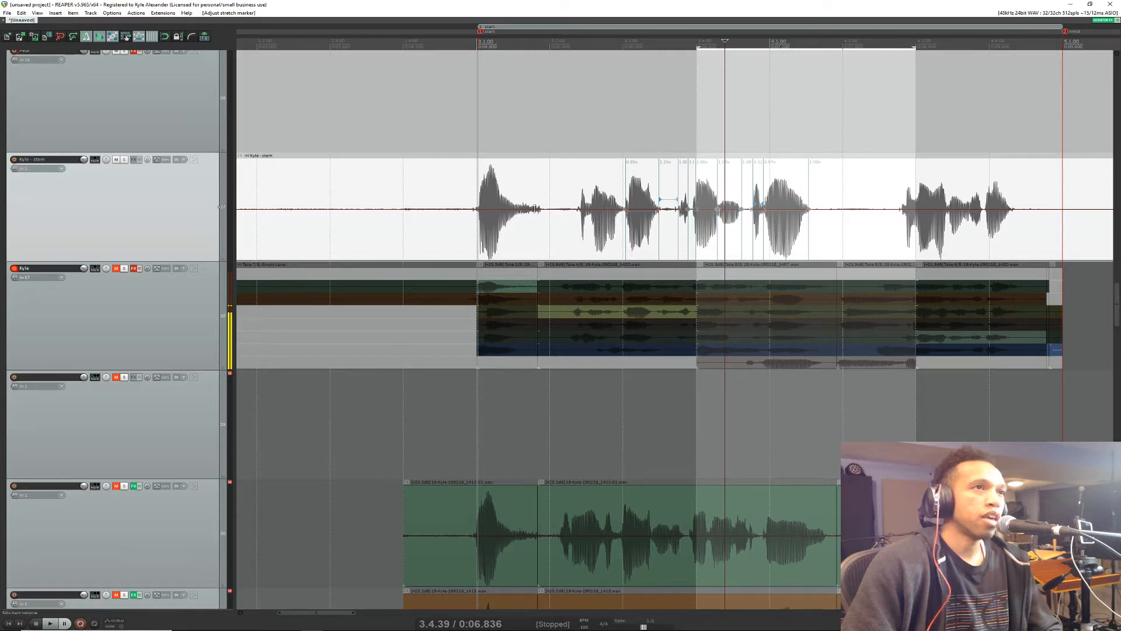
click(507, 199)
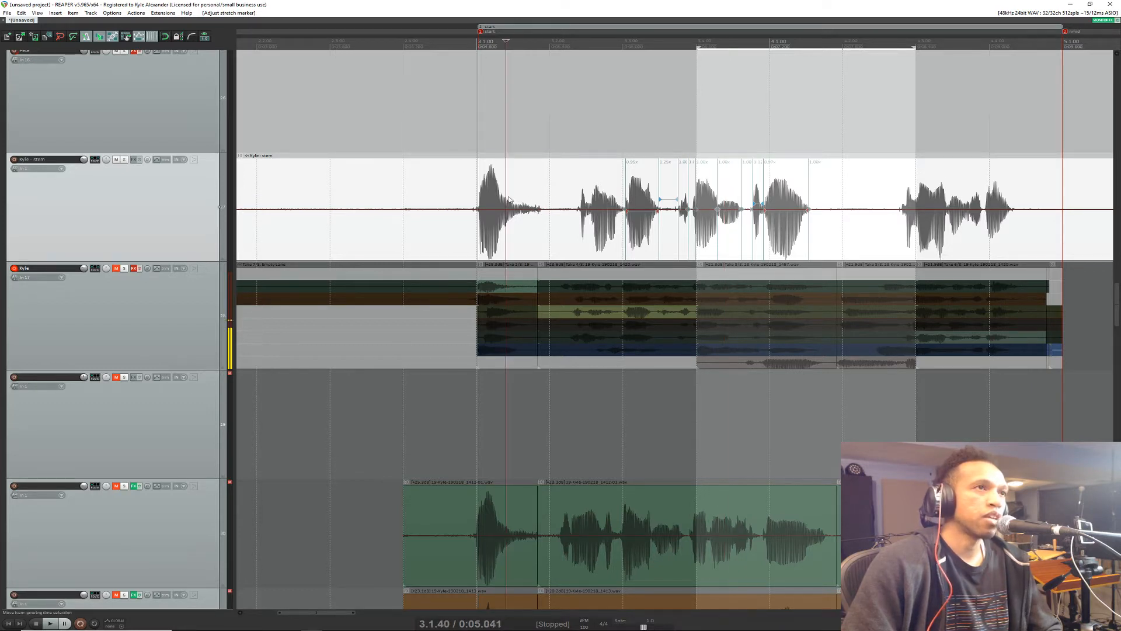
click(560, 208)
click(546, 211)
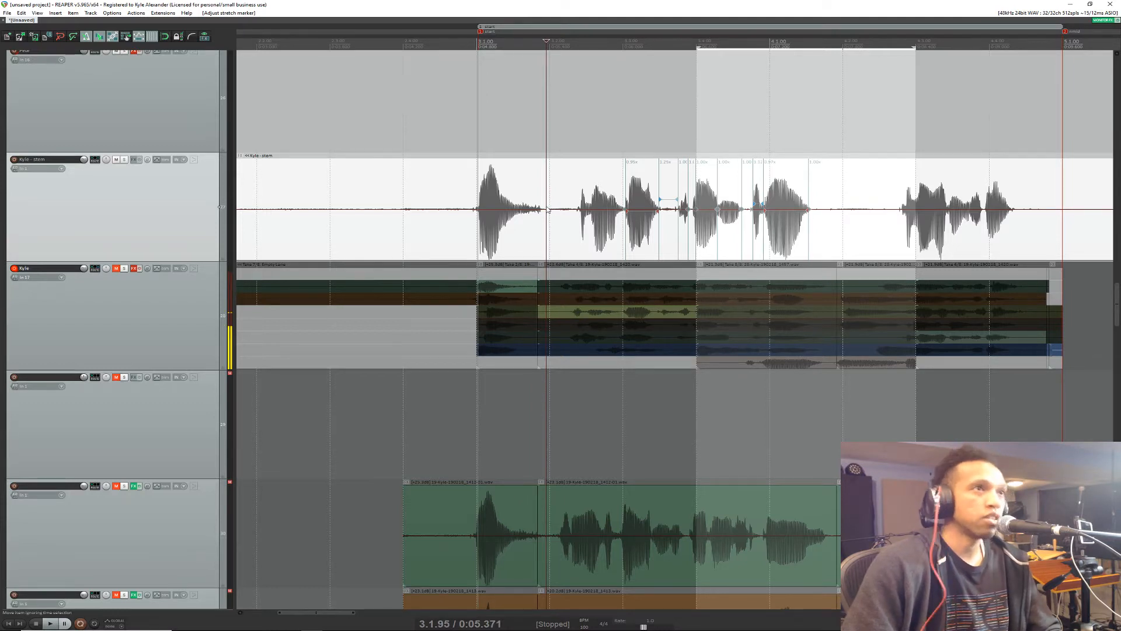
key(s)
key(s)
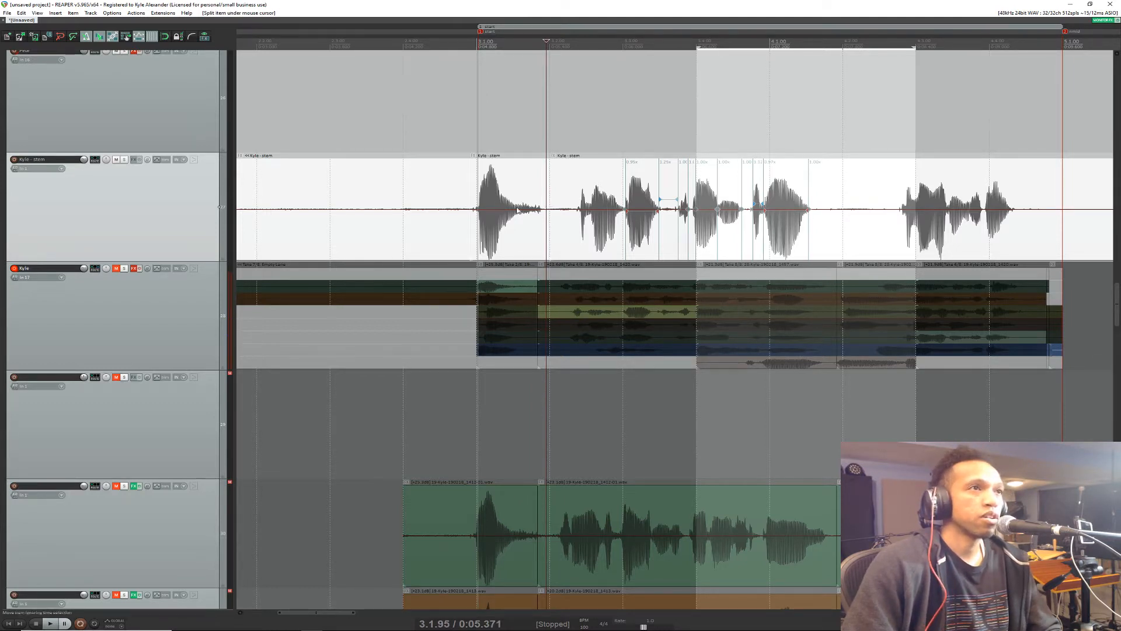
click(517, 209)
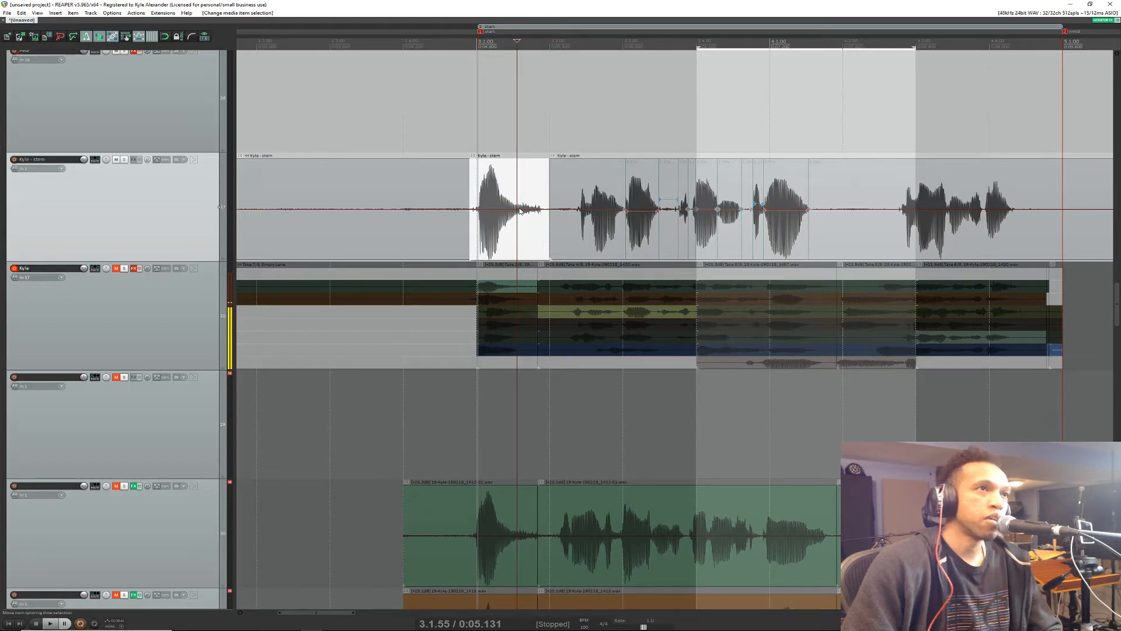
mouse_move(520, 210)
mouse_down()
mouse_move(520, 234)
mouse_move(508, 111)
mouse_move(502, 233)
mouse_move(501, 220)
mouse_up()
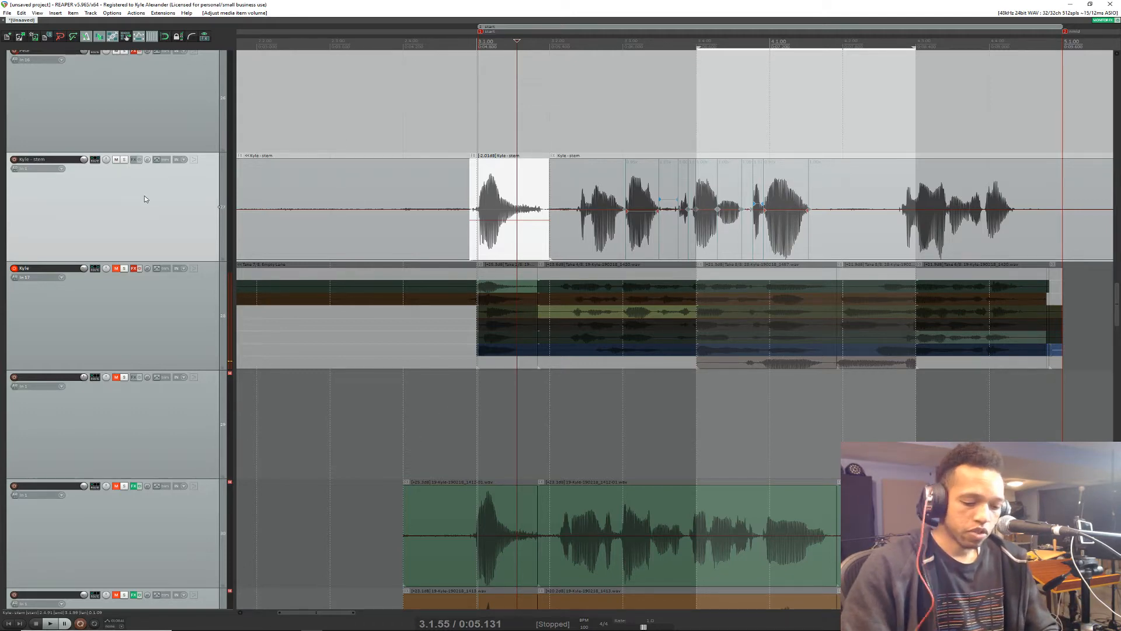
Step: Search the Preferences for "volume" and go through the matches until reaching the item volume control setting under media item appearance
key(ctrl+p)
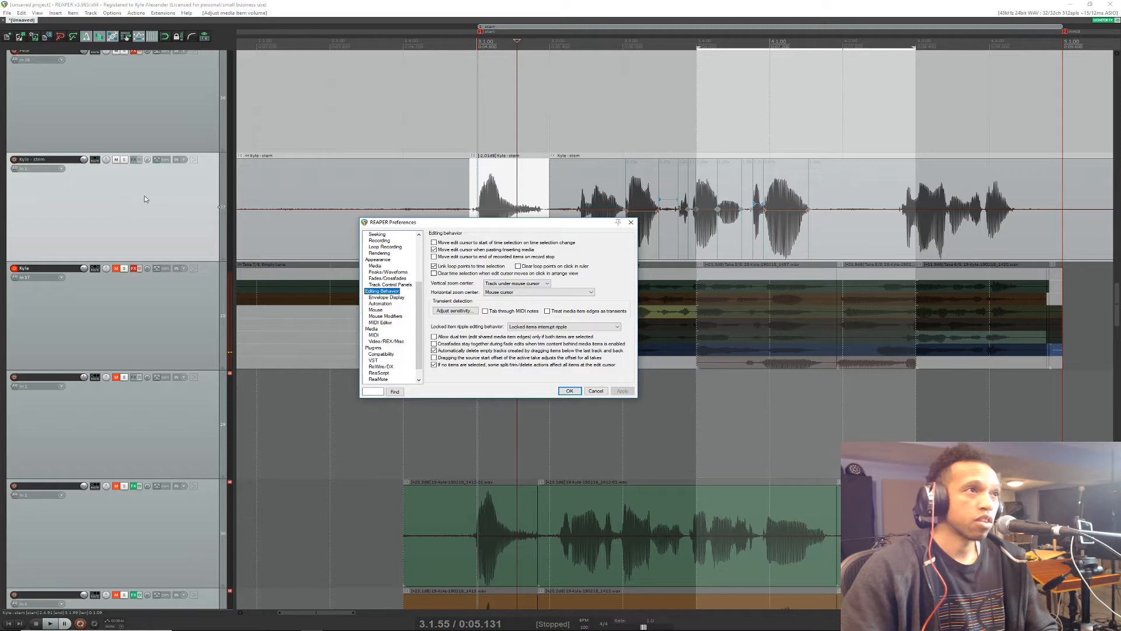
click(373, 391)
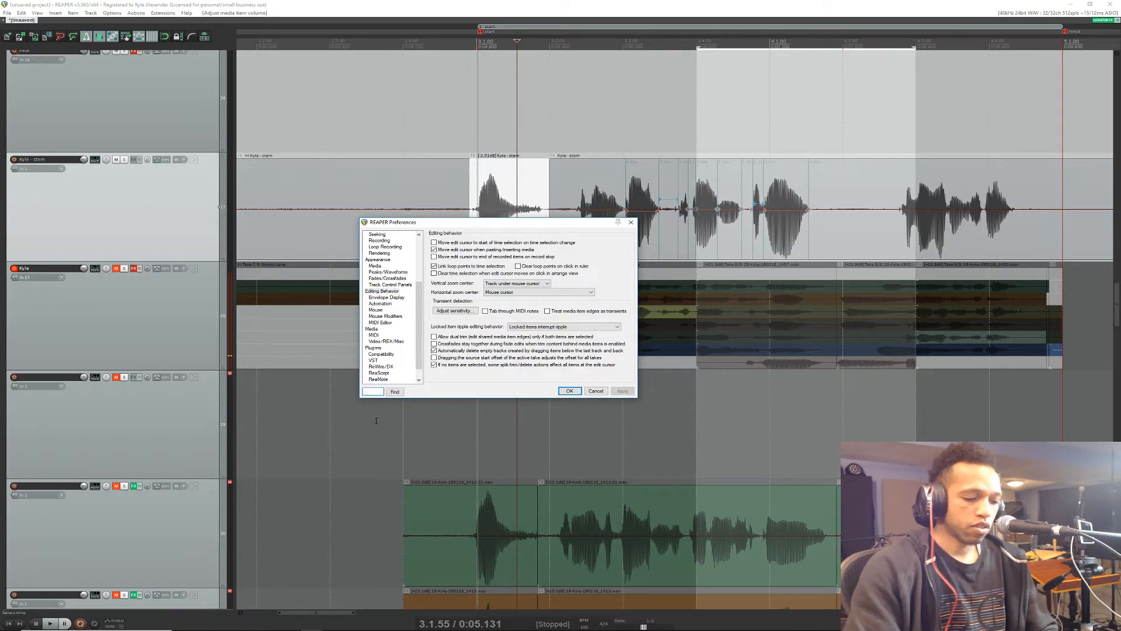
text(volume)
key(Return)
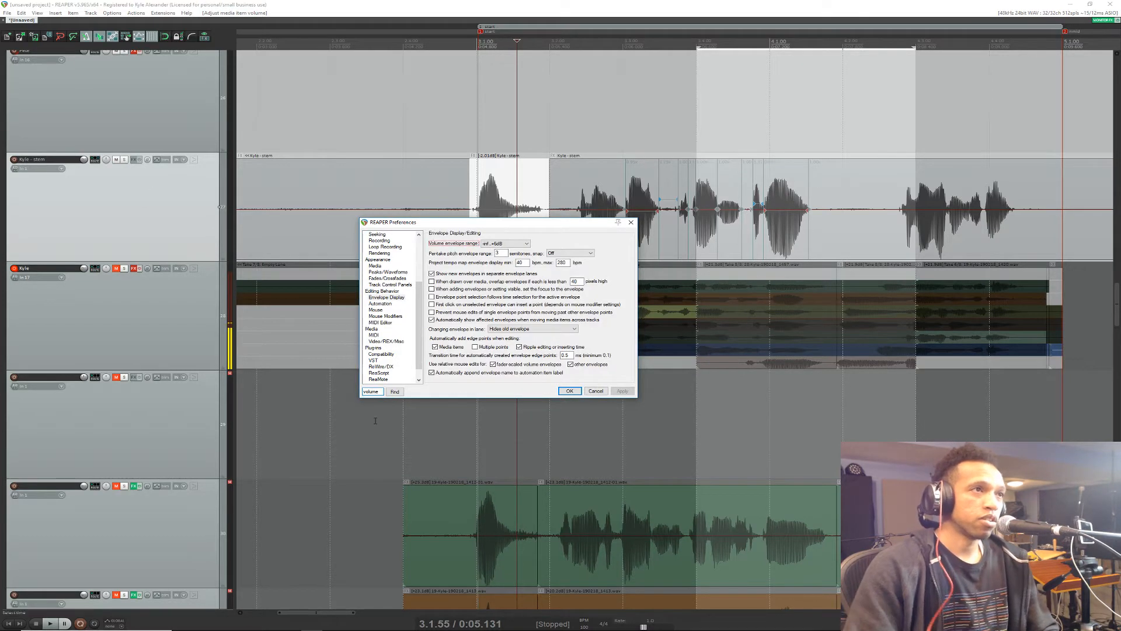
click(395, 391)
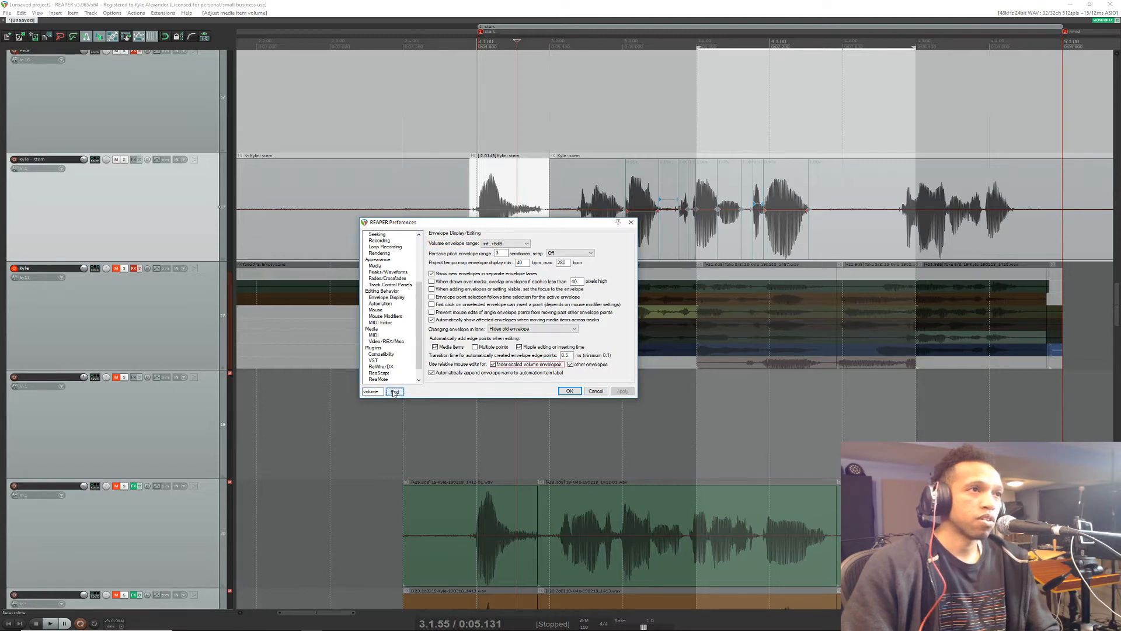
click(394, 391)
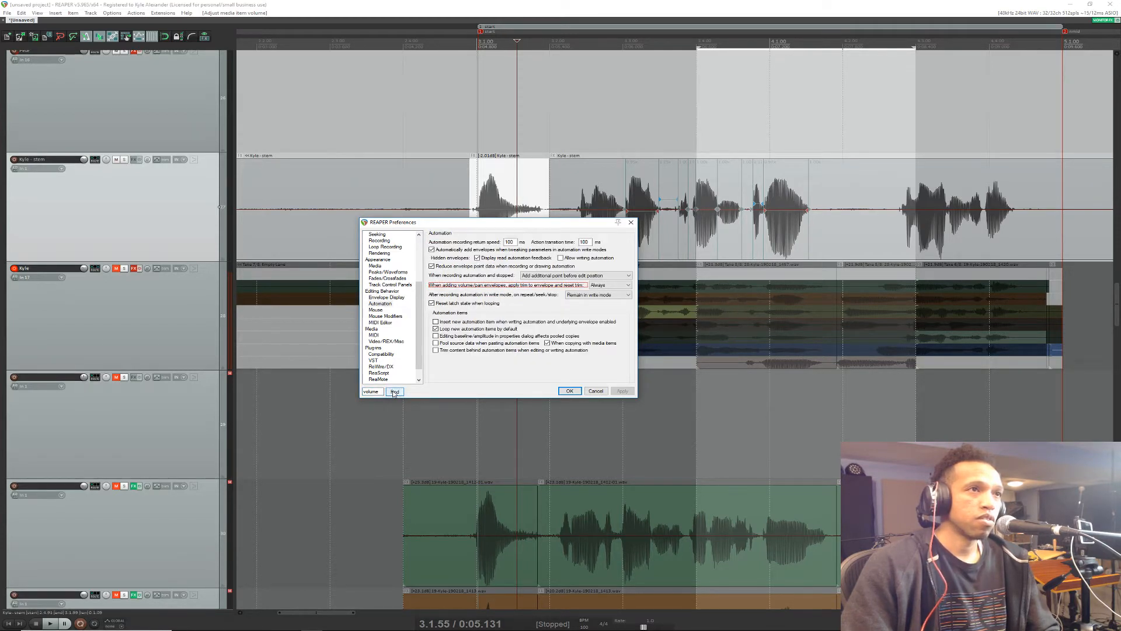
click(394, 391)
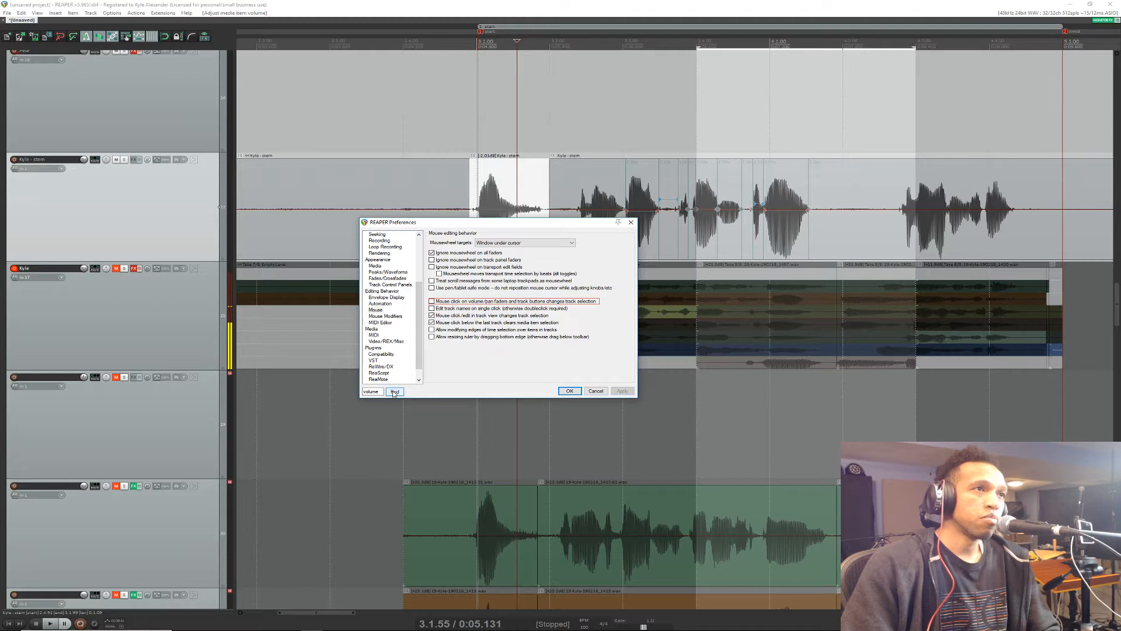
click(394, 391)
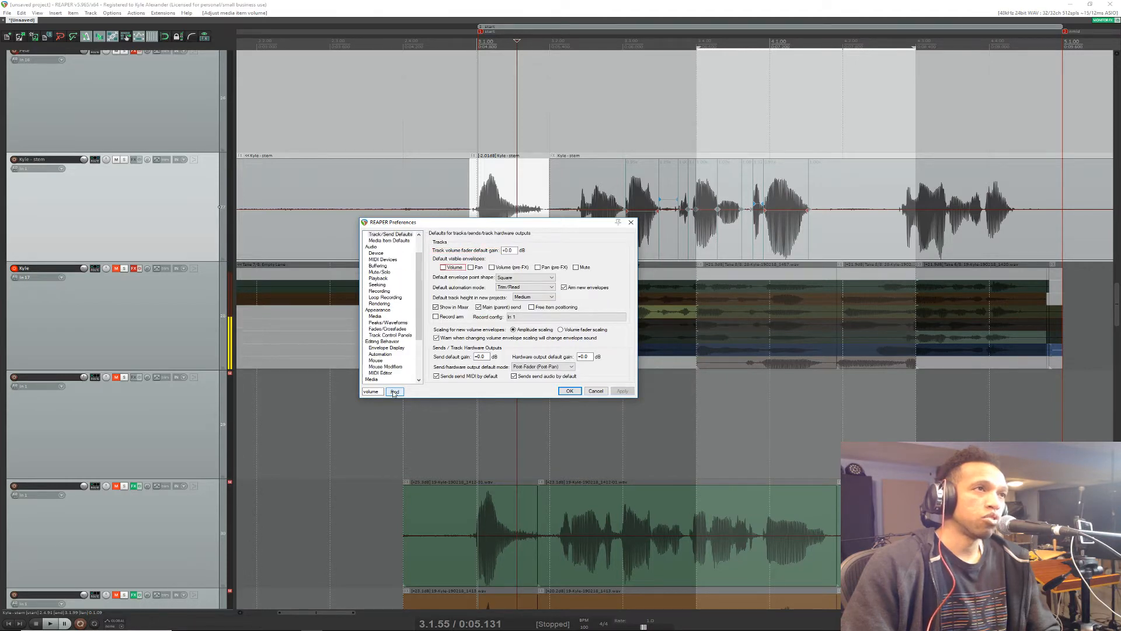
click(394, 391)
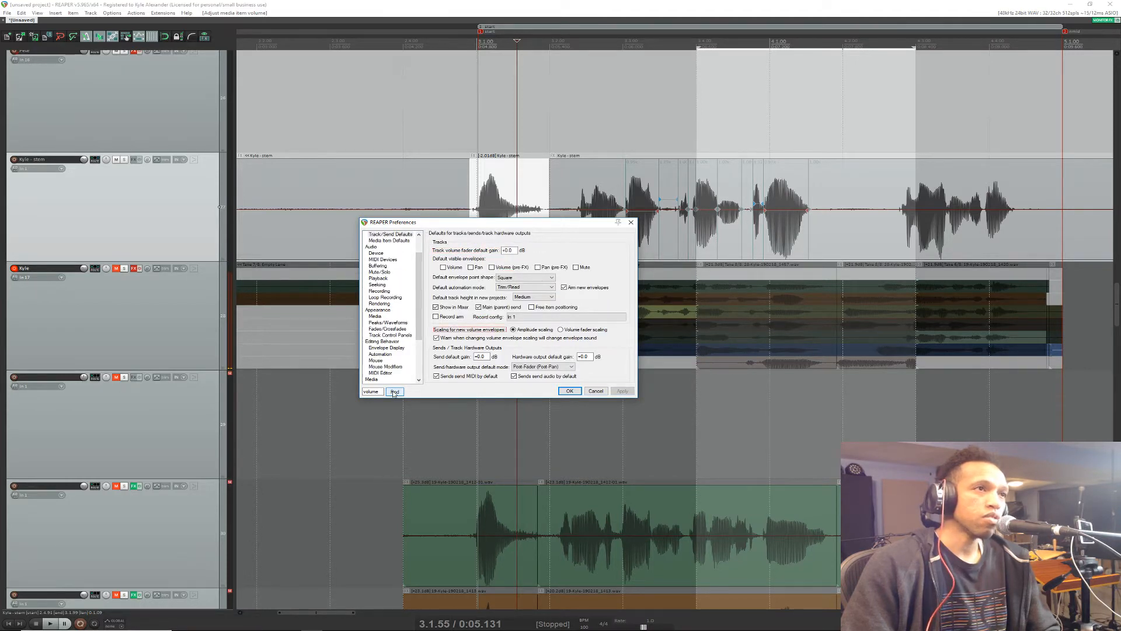
click(394, 391)
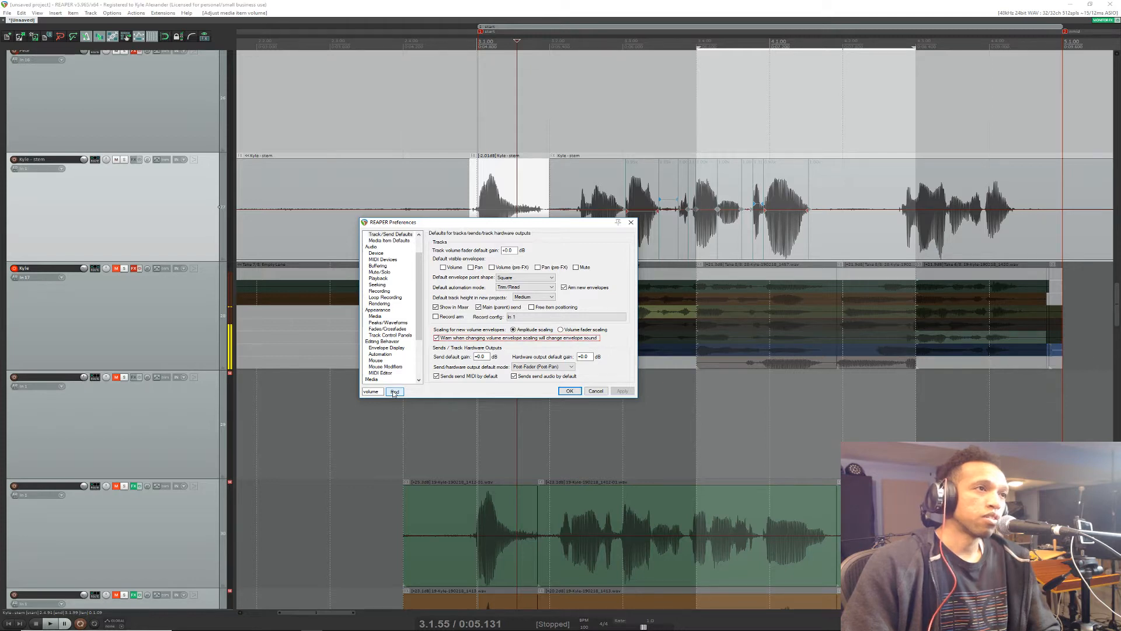
click(394, 391)
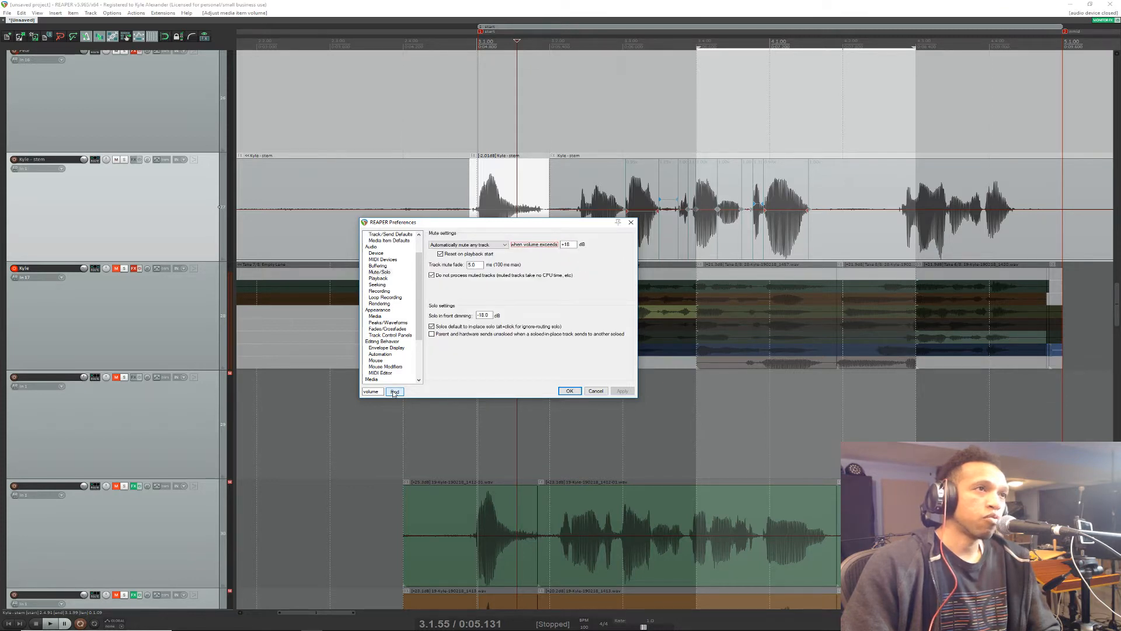
click(394, 391)
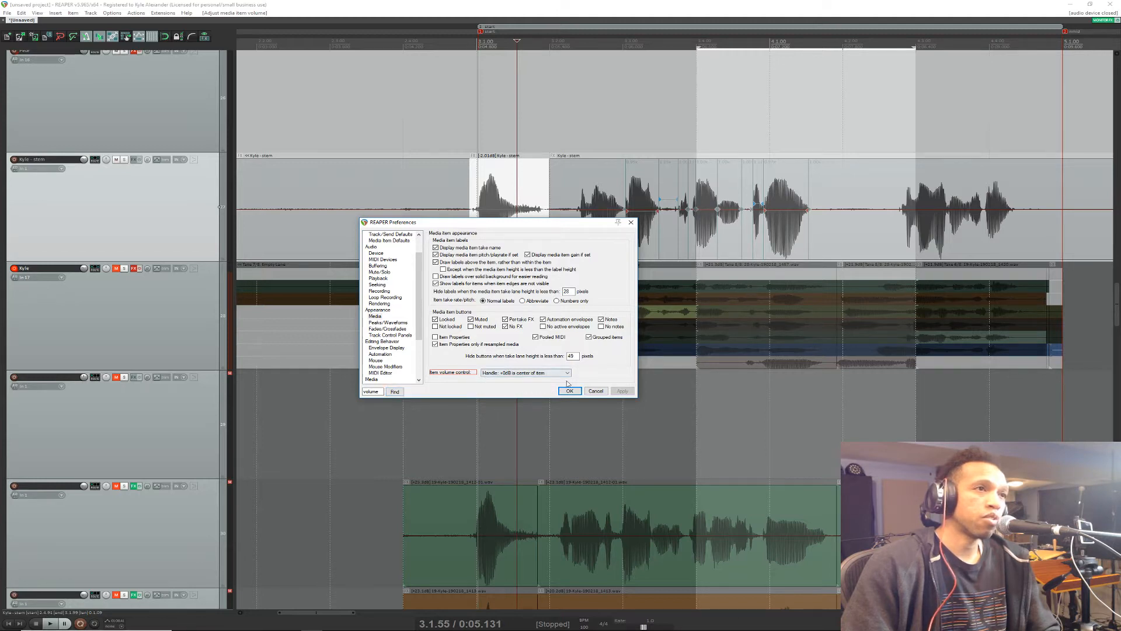
Step: Set the item volume control to "Handle: +0dB is center of item" and accept the preferences
scroll(420, 371, down, 4)
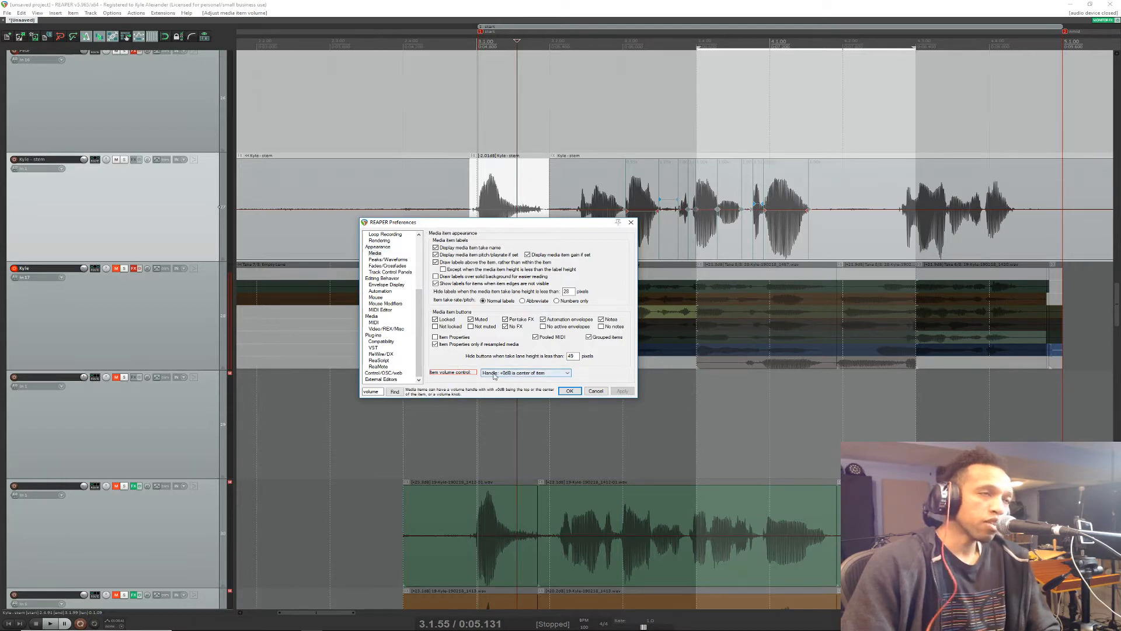
click(565, 374)
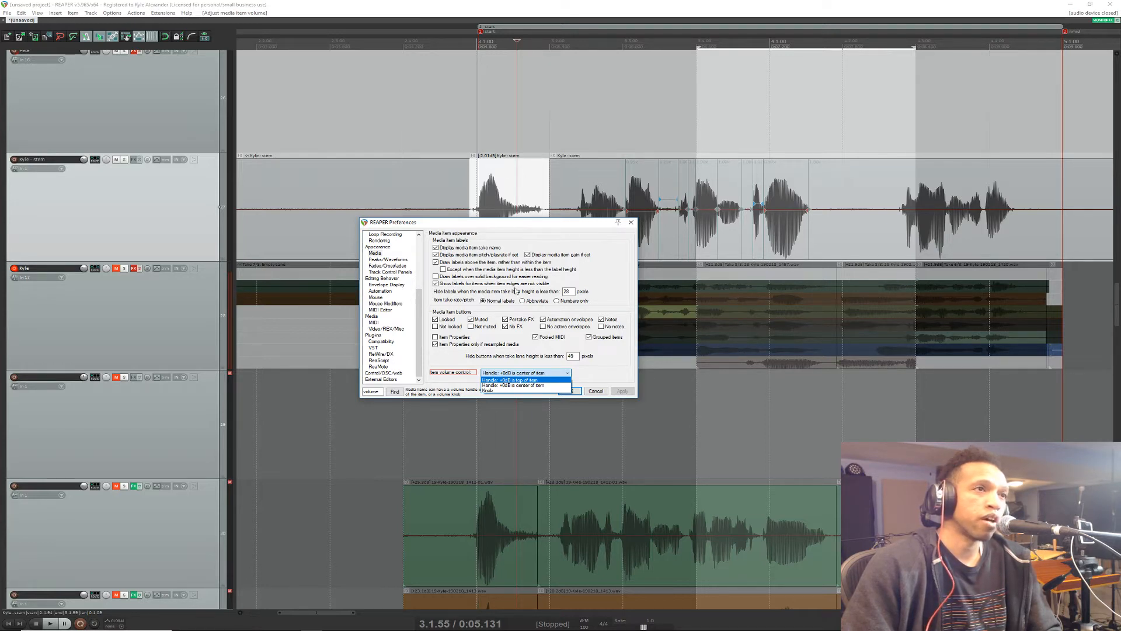
click(514, 384)
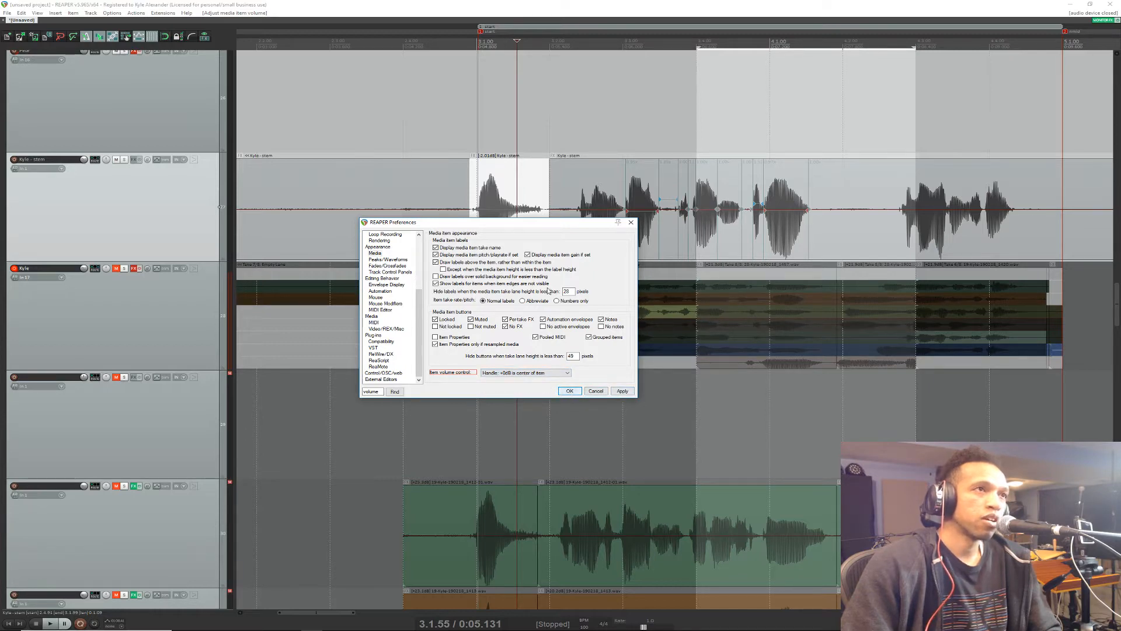
click(566, 391)
click(565, 391)
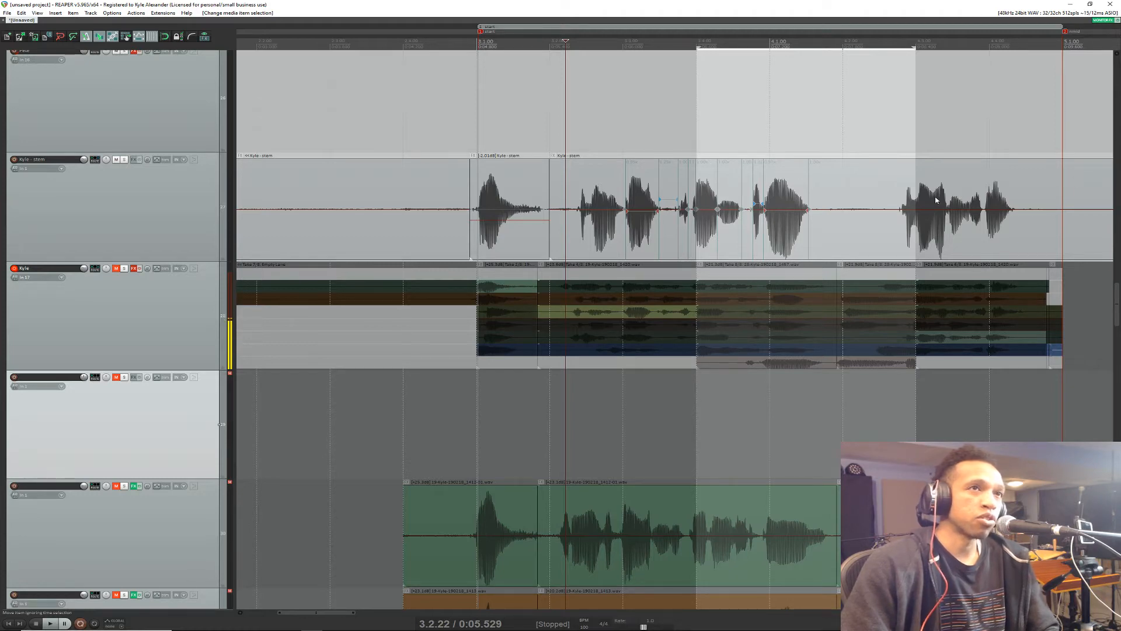
Step: Play back the edited vocal stem from 3.2.22 to about 3.4.28, then stop
scroll(733, 180, up, 3)
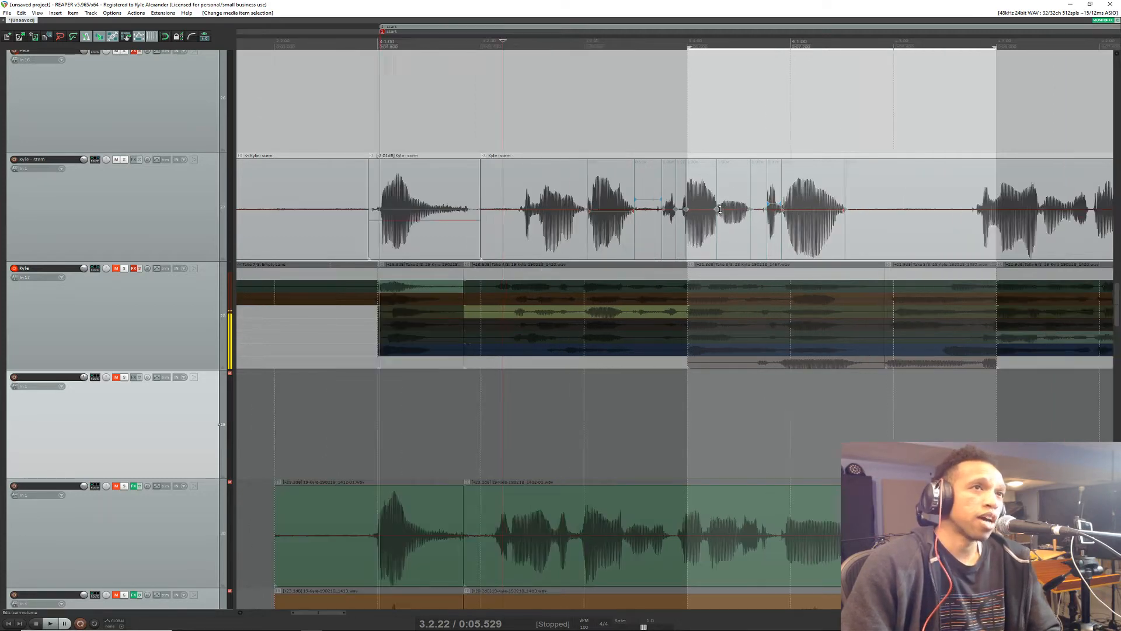
key(space)
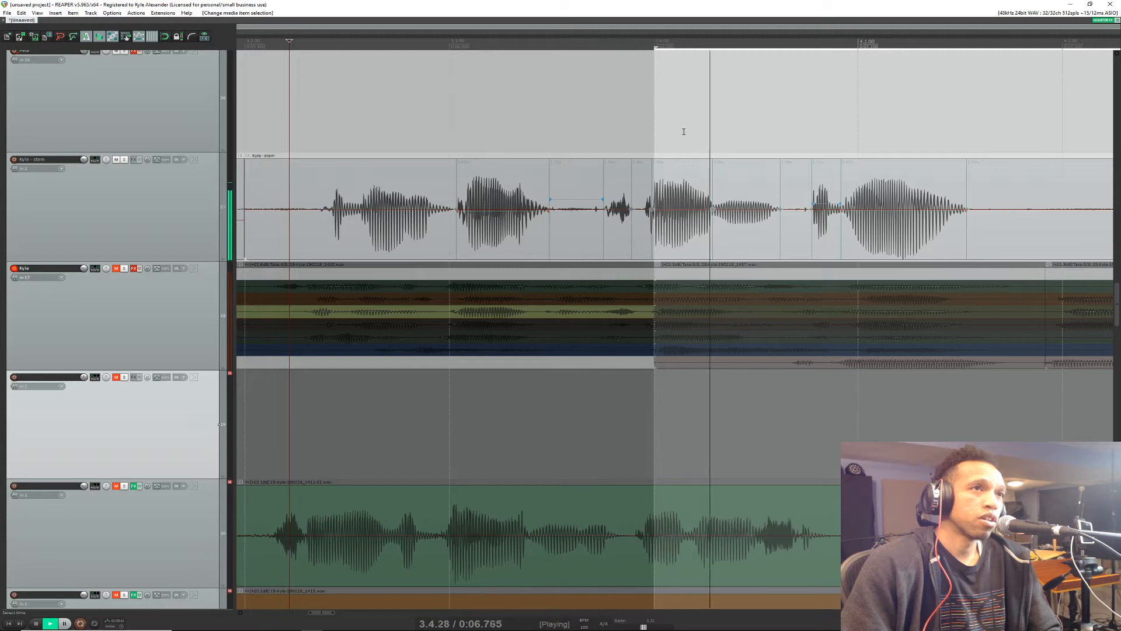
key(space)
scroll(934, 231, down, 6)
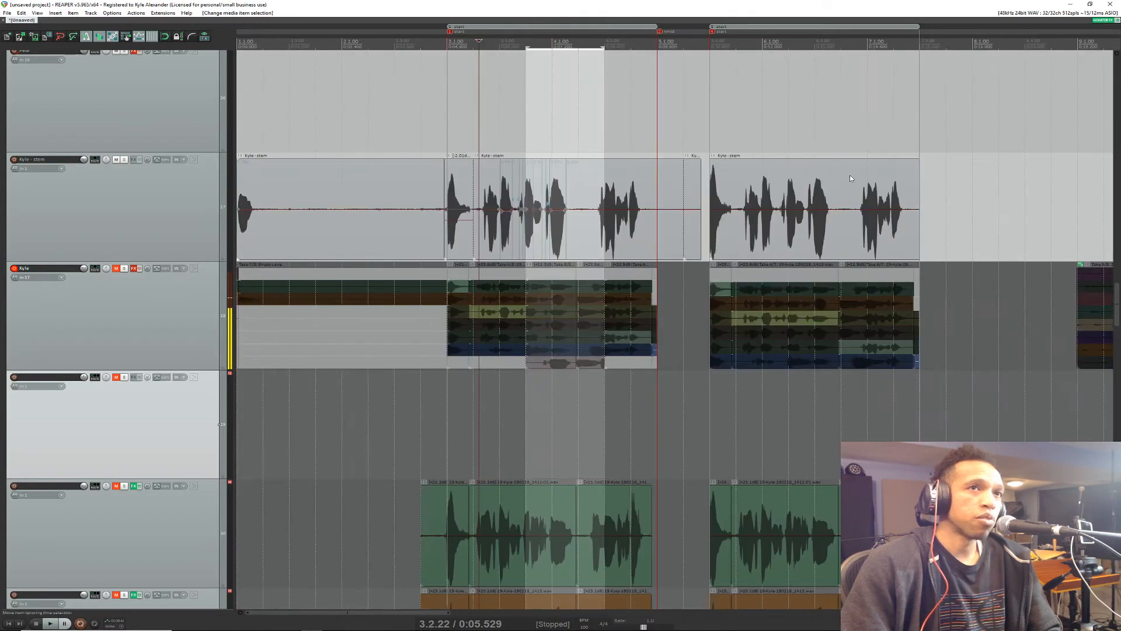
Step: Split the second vocal stem section before and after the word around 5.4.73 and raise that piece's volume by about 3 dB
scroll(737, 117, up, 3)
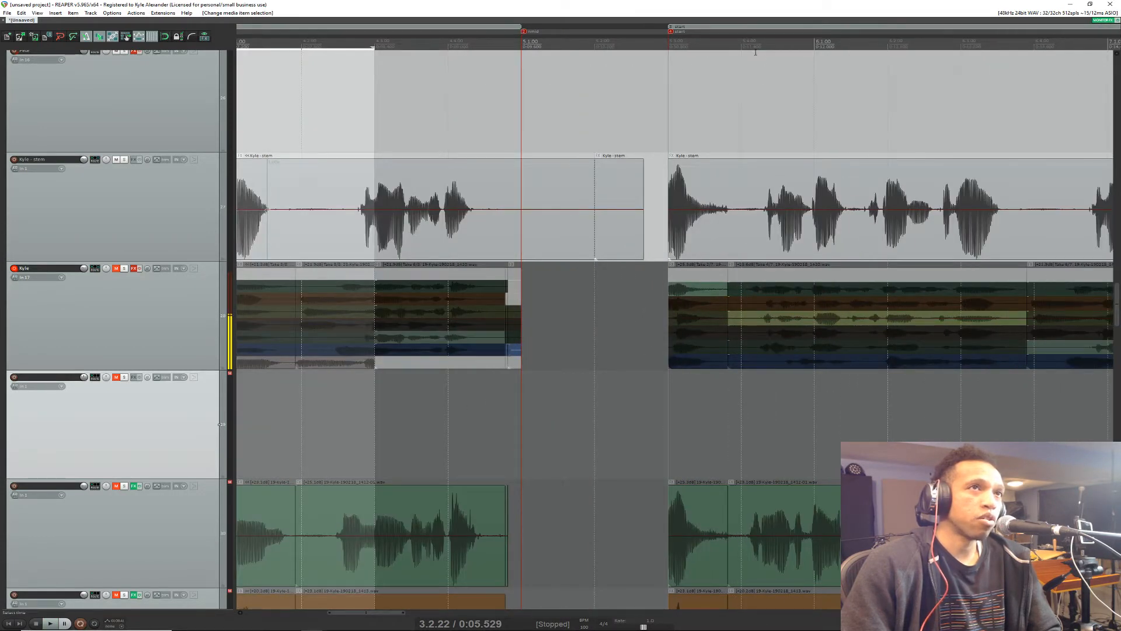
click(755, 52)
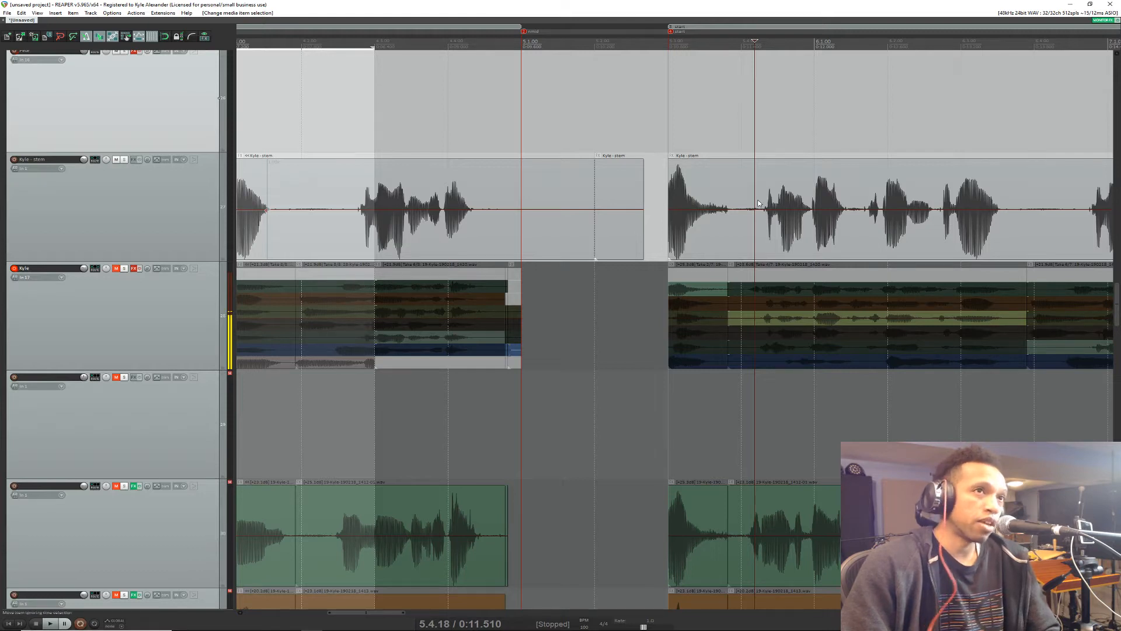
key(s)
key(s)
click(793, 208)
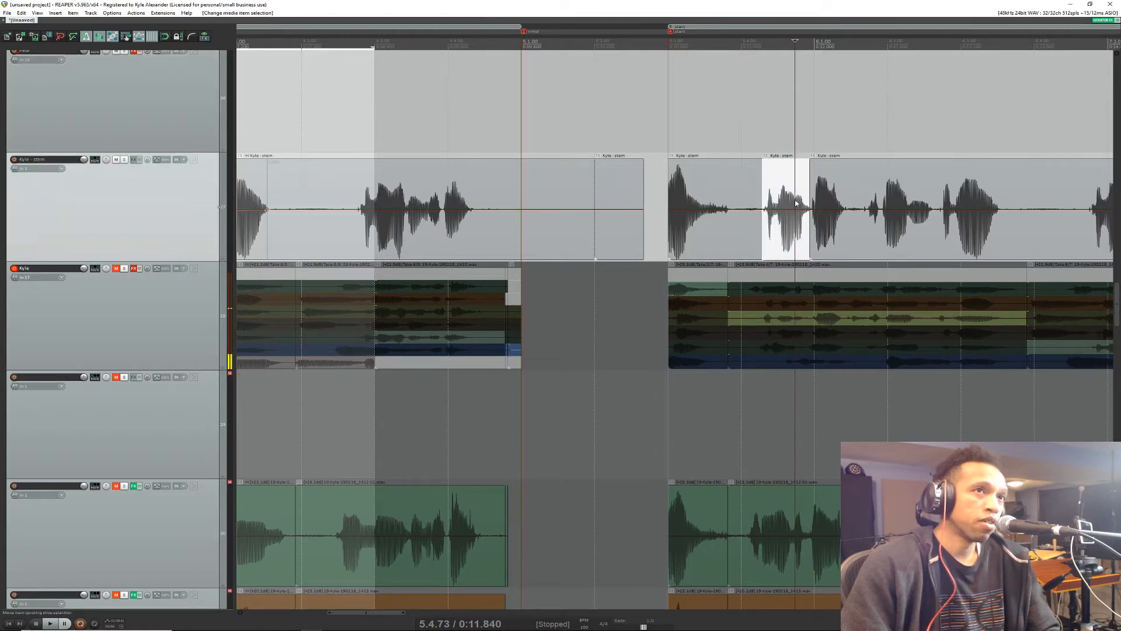
drag(792, 209, 824, 200)
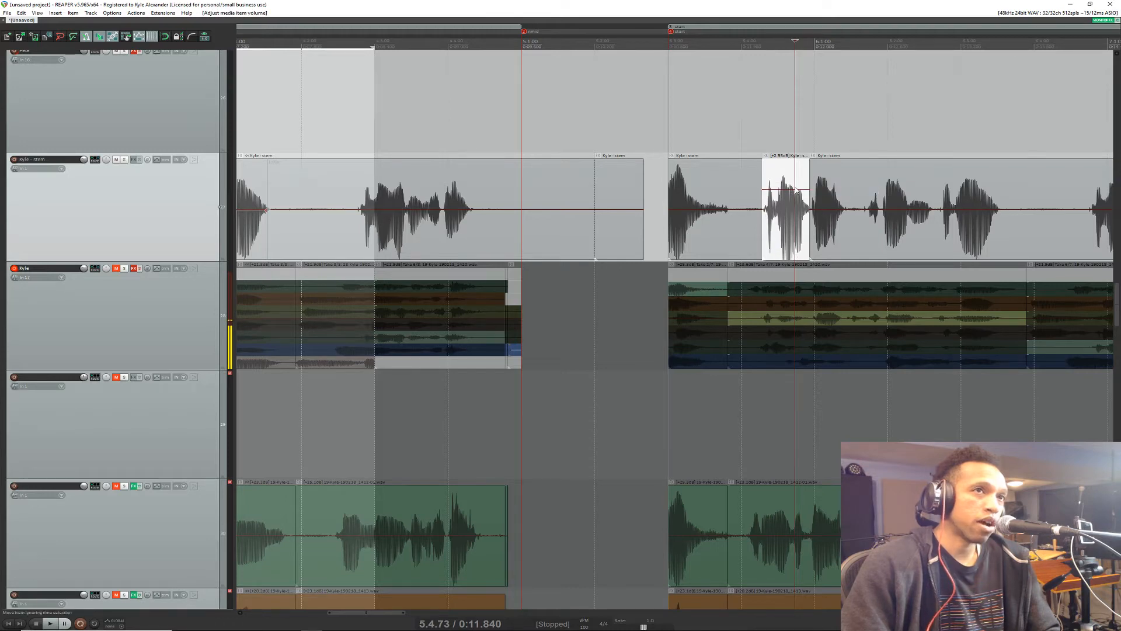
Step: Split the stem item around the short, quiet syllable at 6.1.82 and raise that piece's volume by about 5 dB
scroll(870, 210, down, 4)
click(871, 210)
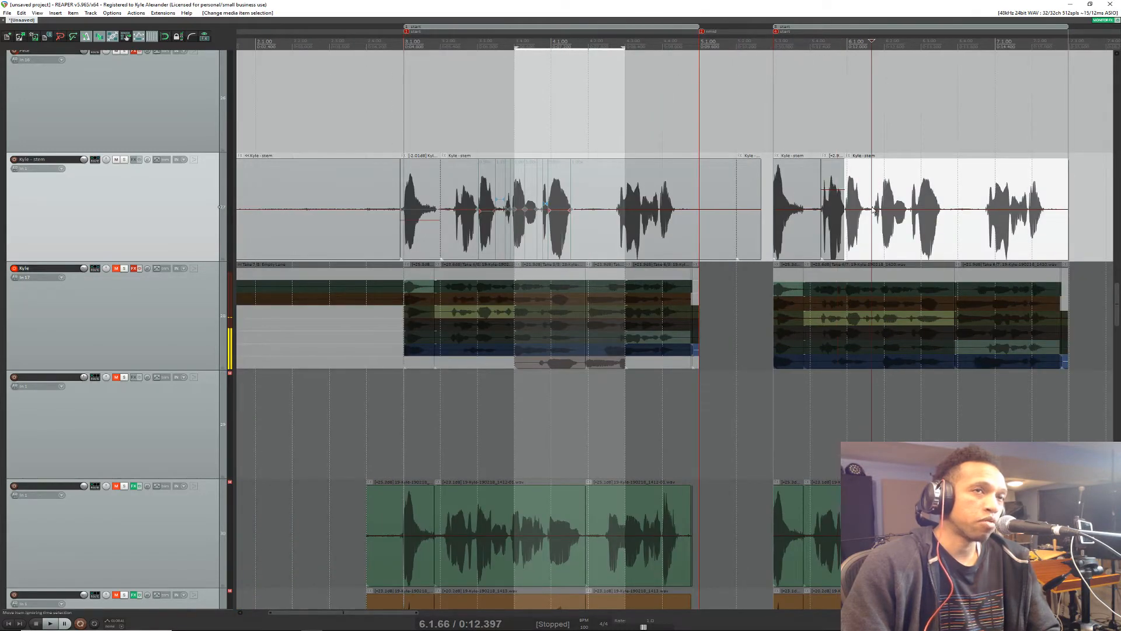
scroll(875, 209, up, 8)
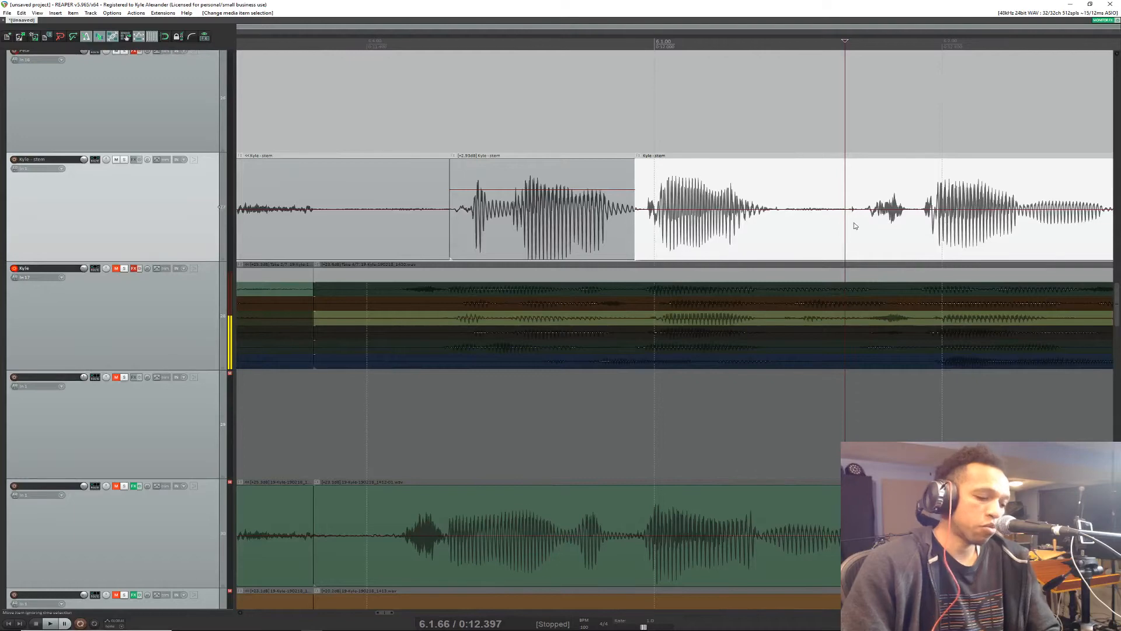
key(s)
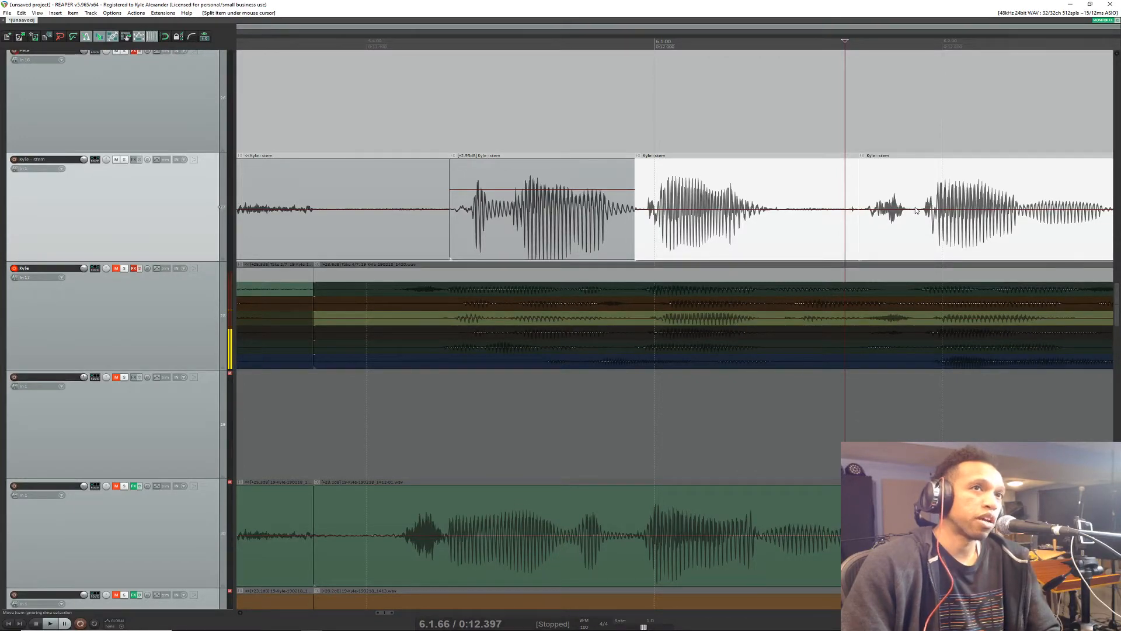
key(s)
click(891, 199)
drag(898, 209, 903, 166)
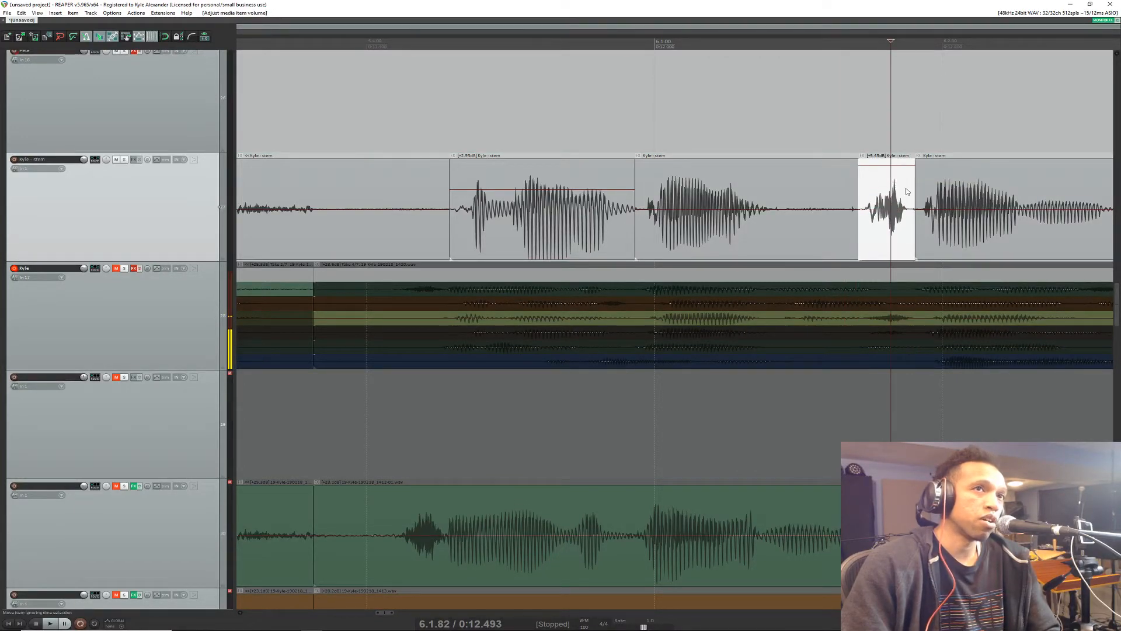
Step: Split the stem item before and after the loud word around 6.3.00 and lower that piece's volume by about 3.5 dB
scroll(907, 191, down, 6)
scroll(1057, 210, down, 3)
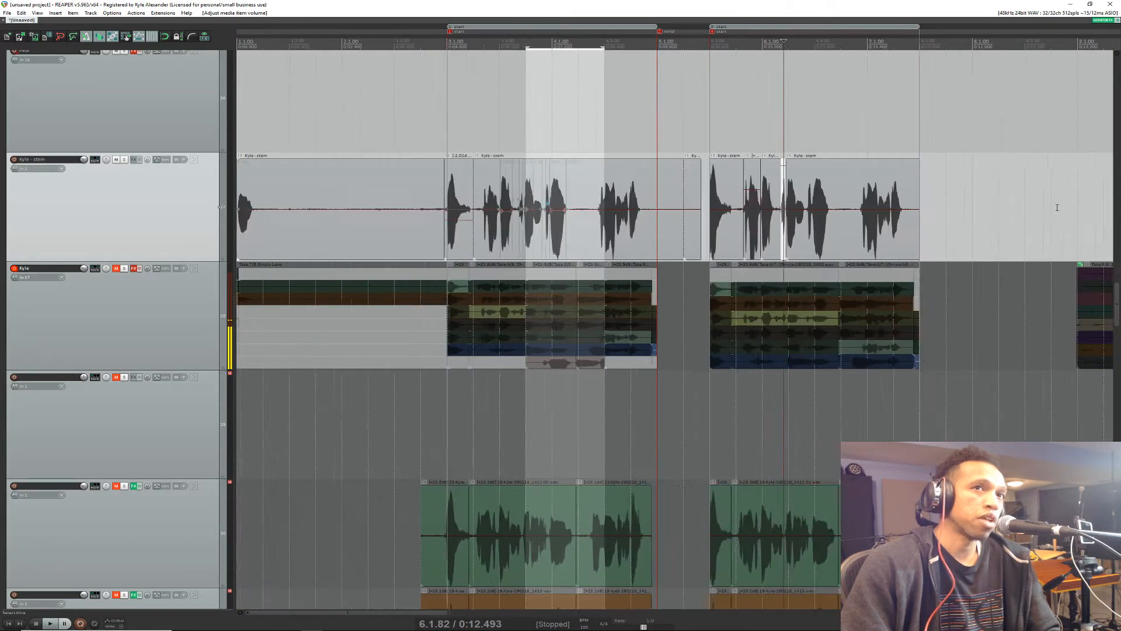
scroll(655, 207, up, 4)
scroll(655, 207, up, 4)
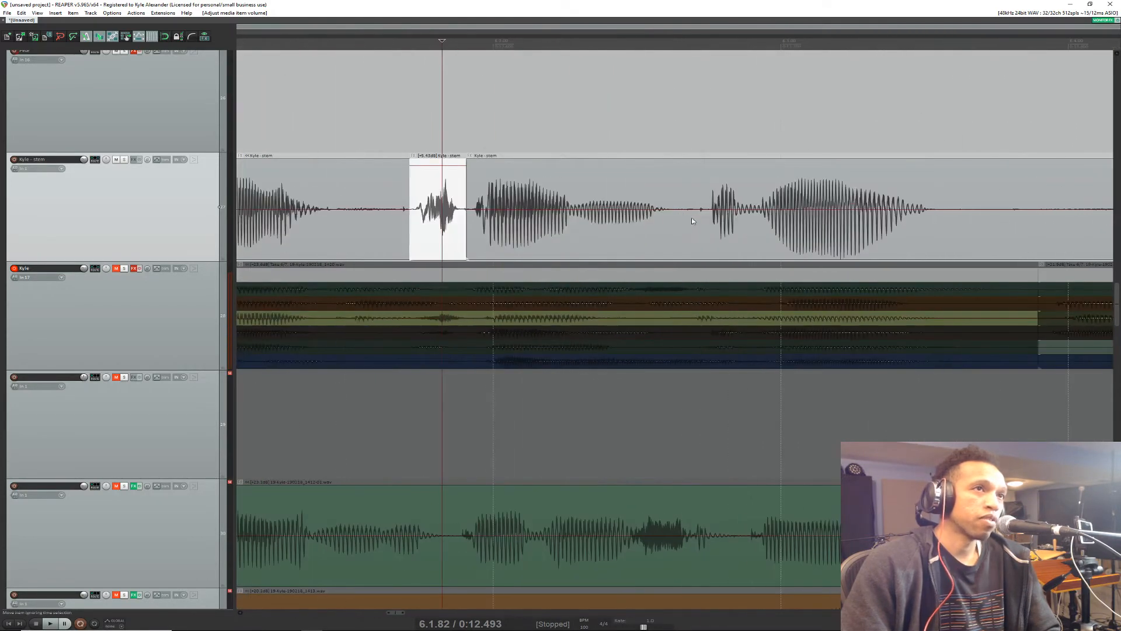
key(s)
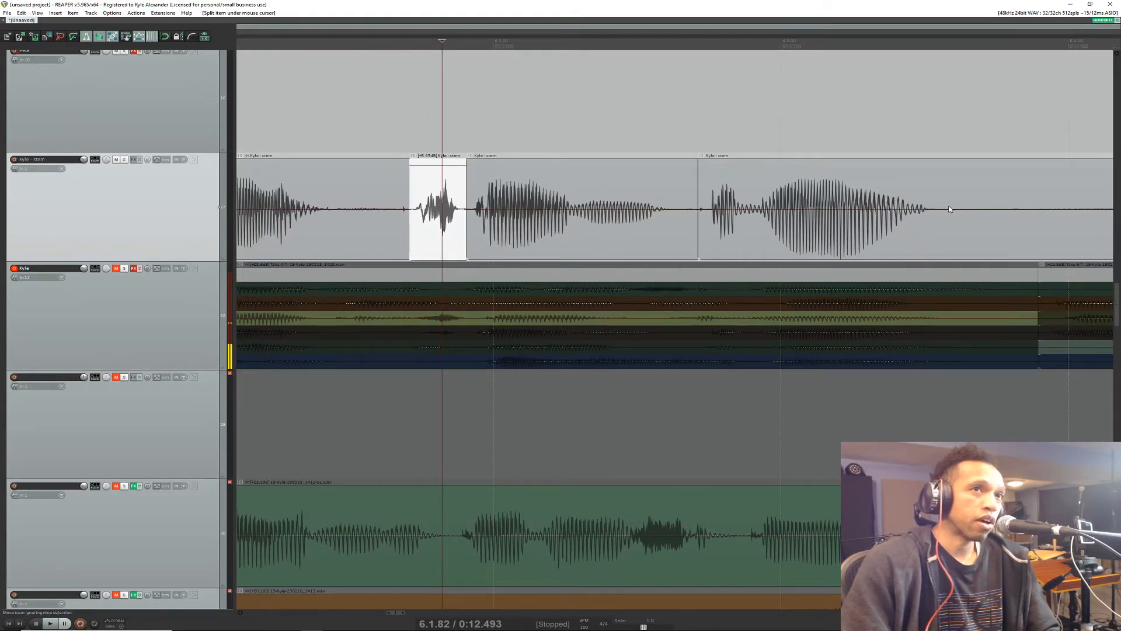
key(s)
drag(803, 160, 803, 226)
scroll(803, 226, down, 5)
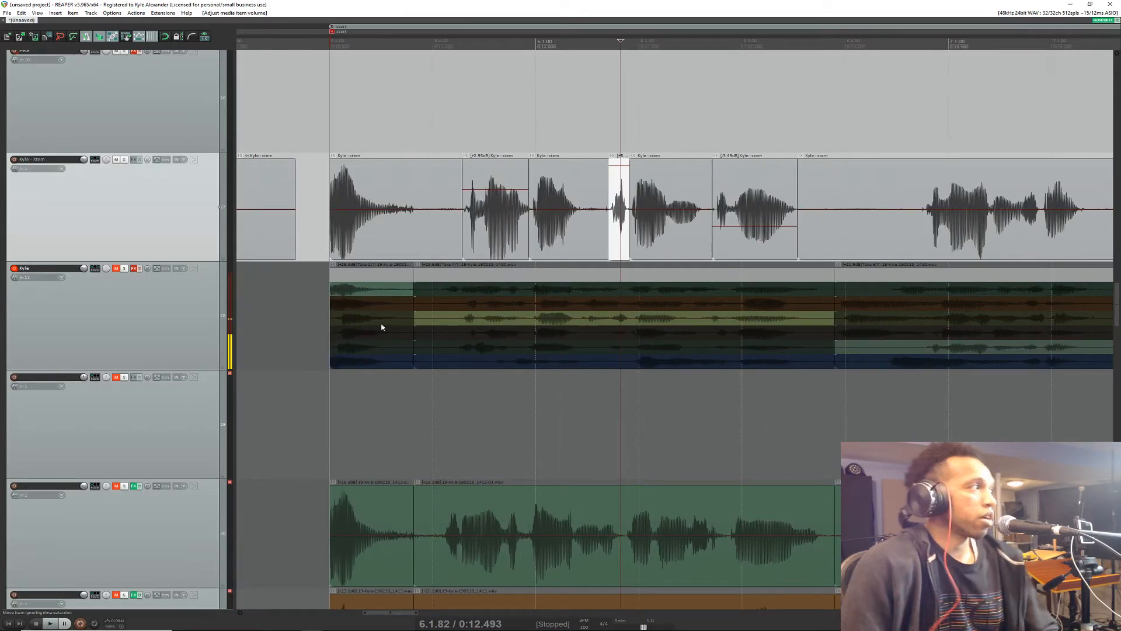
Step: Bring the browser window with the live chat over the arrangement and read the latest viewer messages
drag(0, 245, 2, 207)
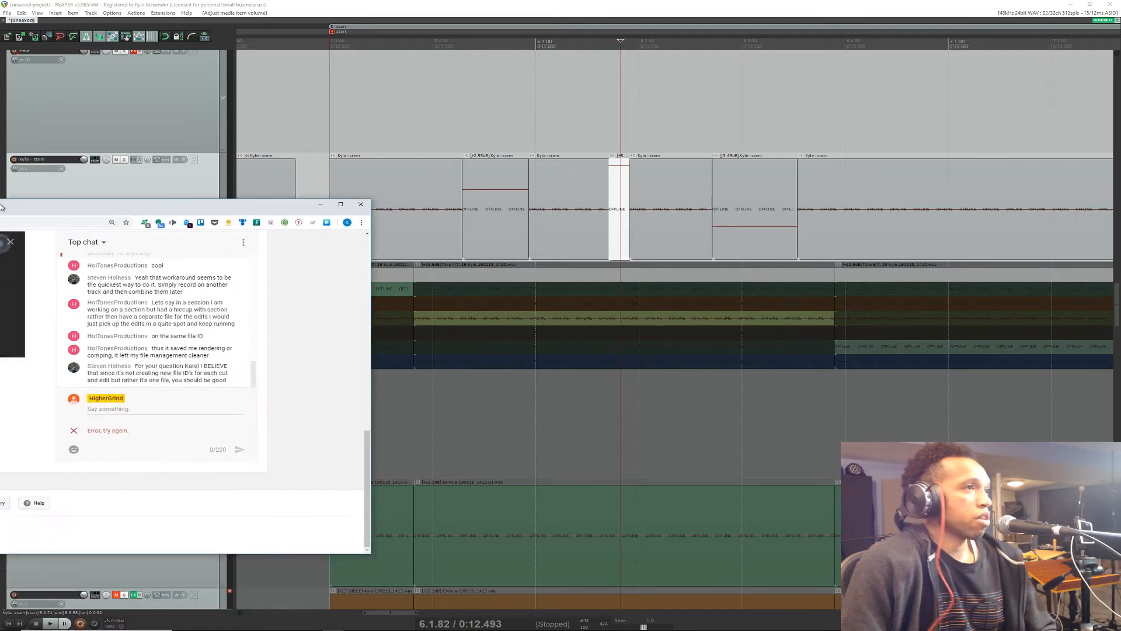
click(96, 239)
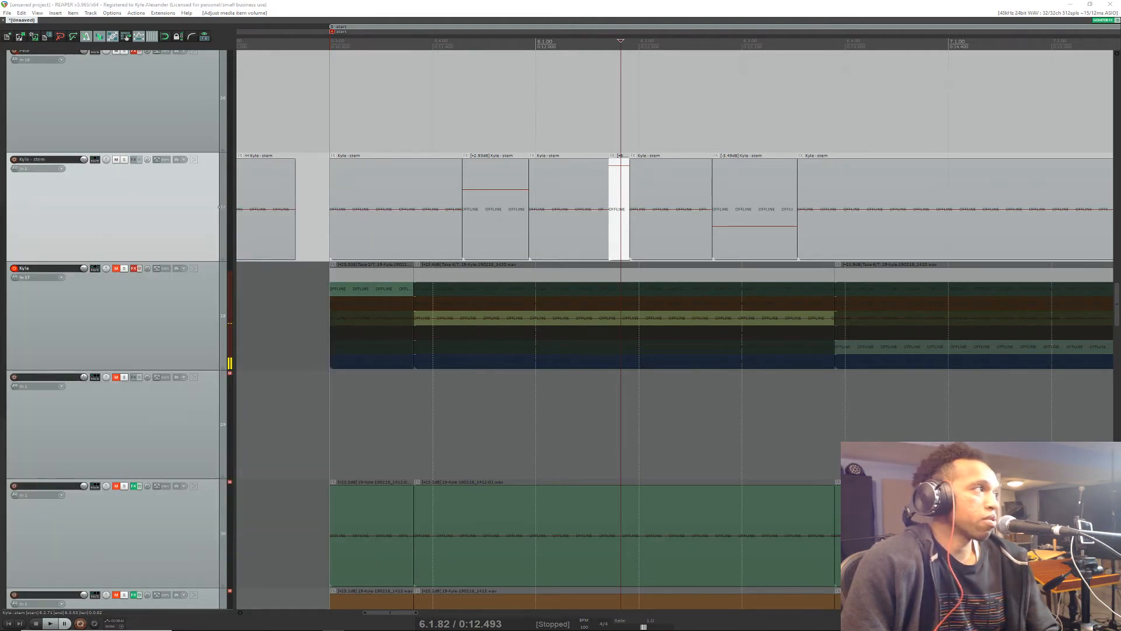
drag(0, 350, 237, 179)
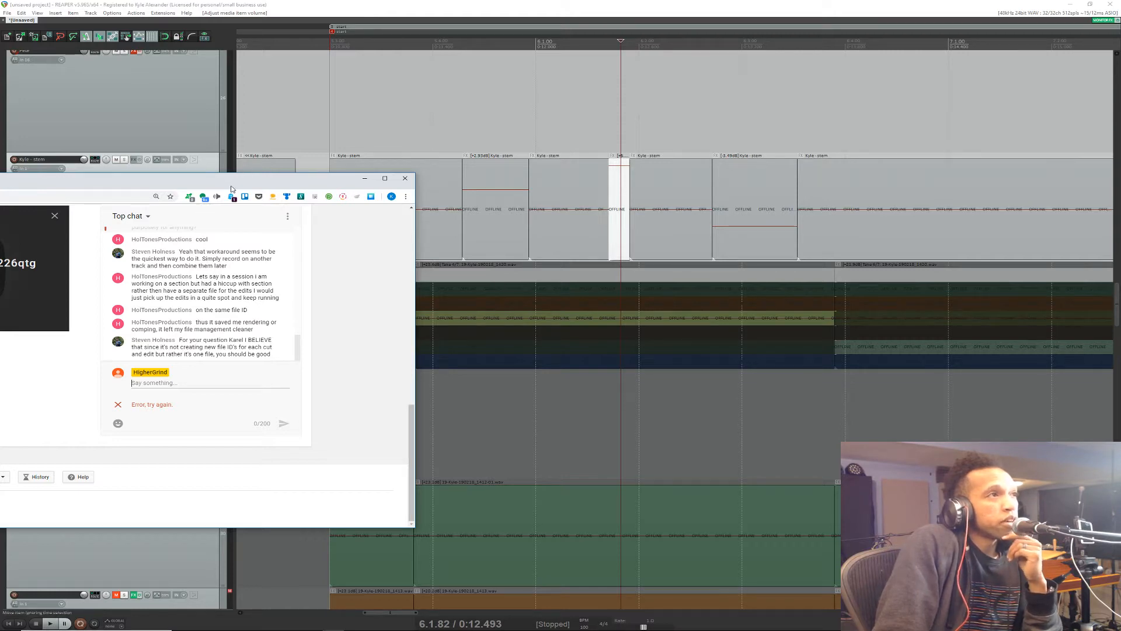
drag(231, 188, 210, 201)
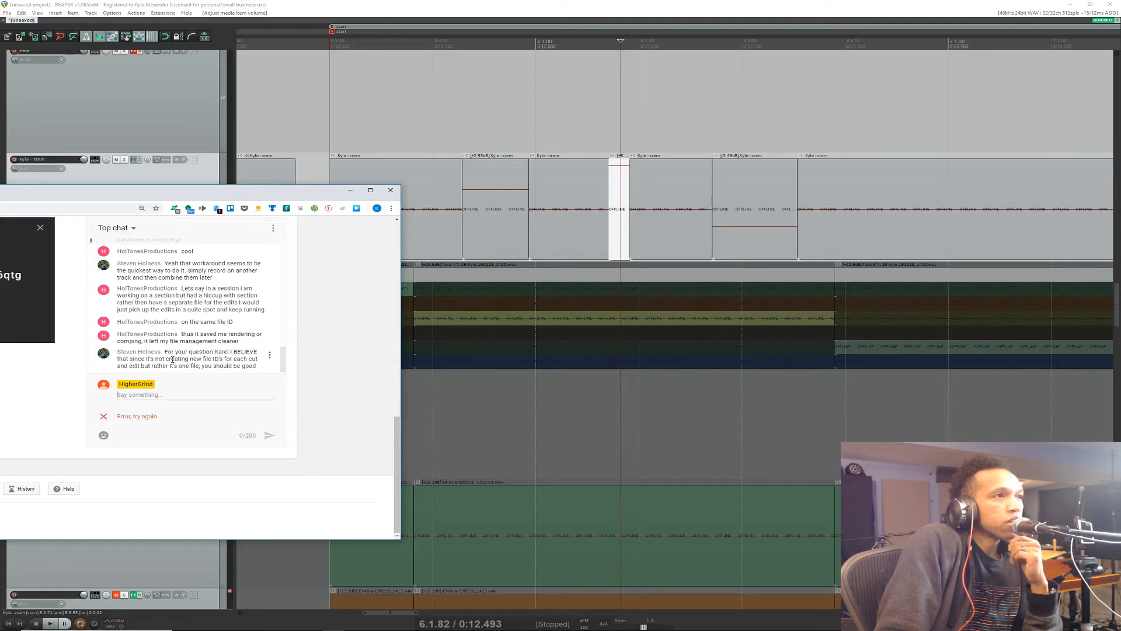
drag(165, 351, 186, 337)
click(185, 338)
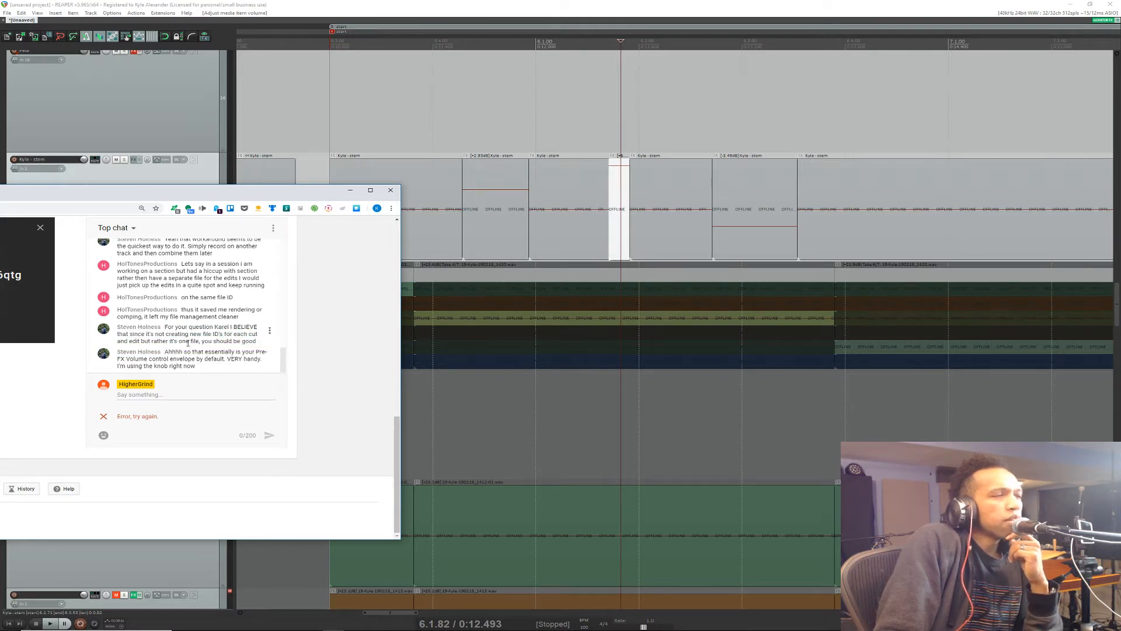
Step: Reread the viewer's chat message about cuts and edits referring to one file instead of new file IDs
drag(166, 326, 190, 350)
click(192, 339)
click(173, 326)
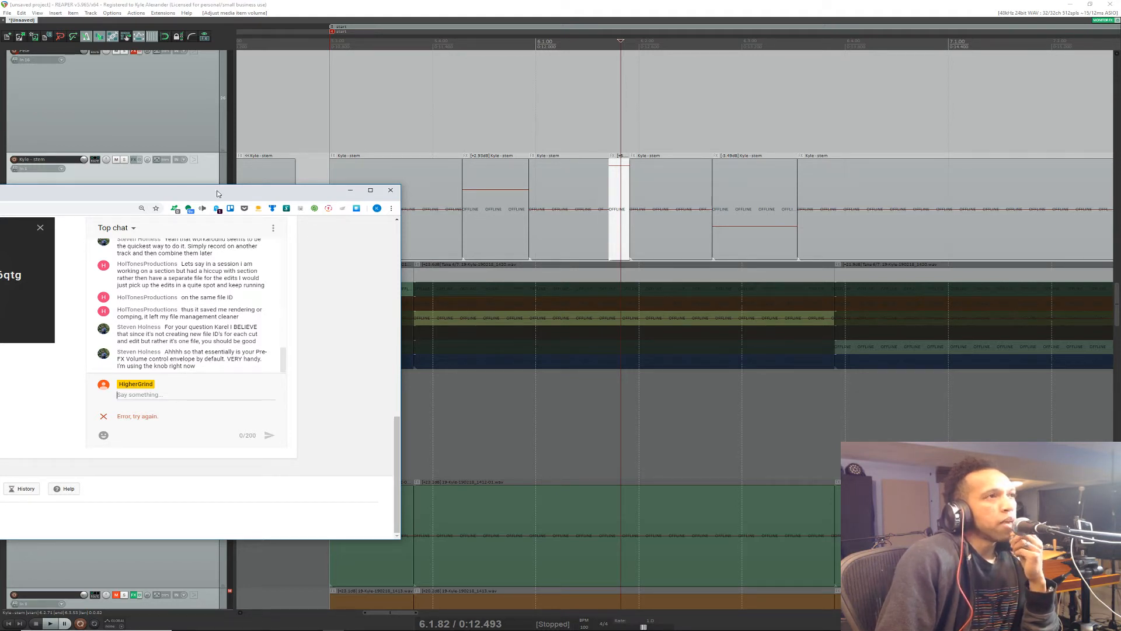
click(7, 12)
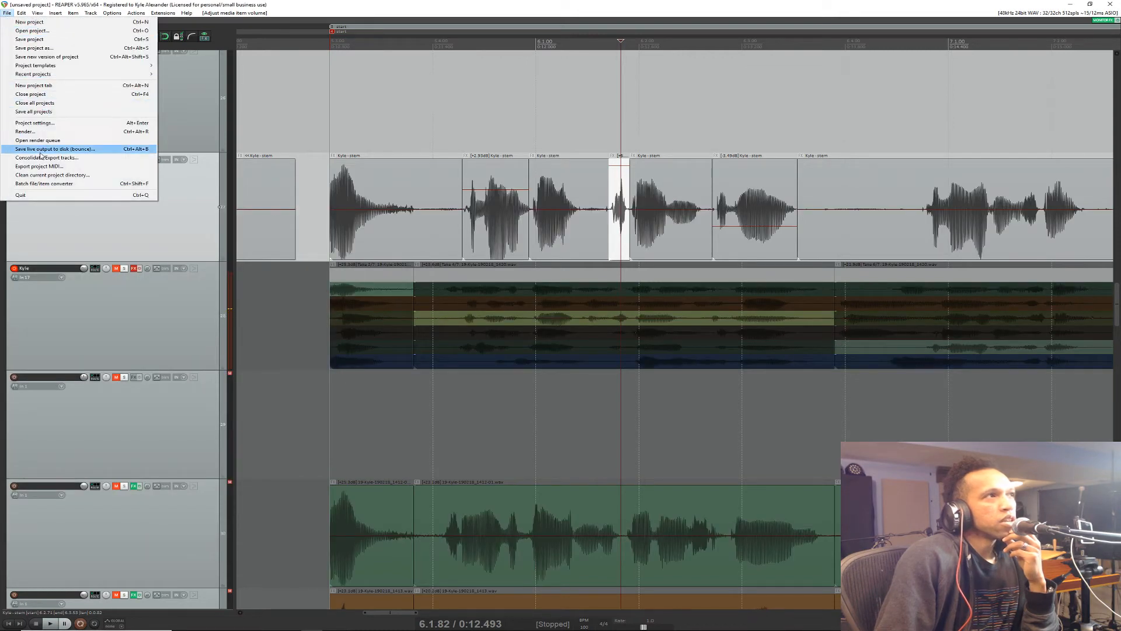
click(35, 39)
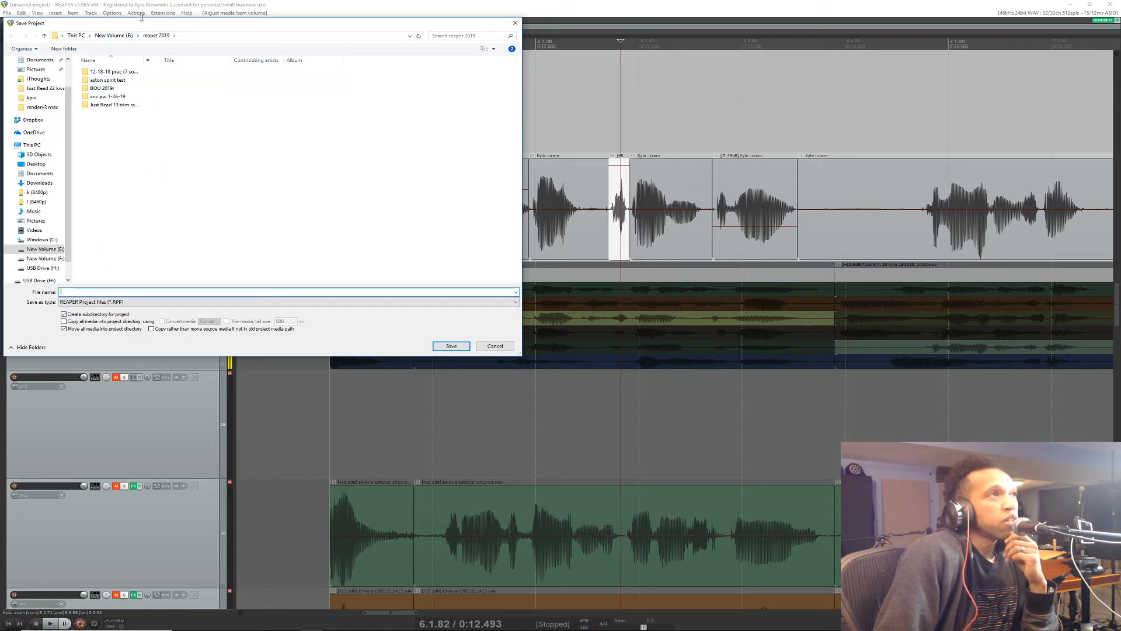
drag(149, 25, 187, 95)
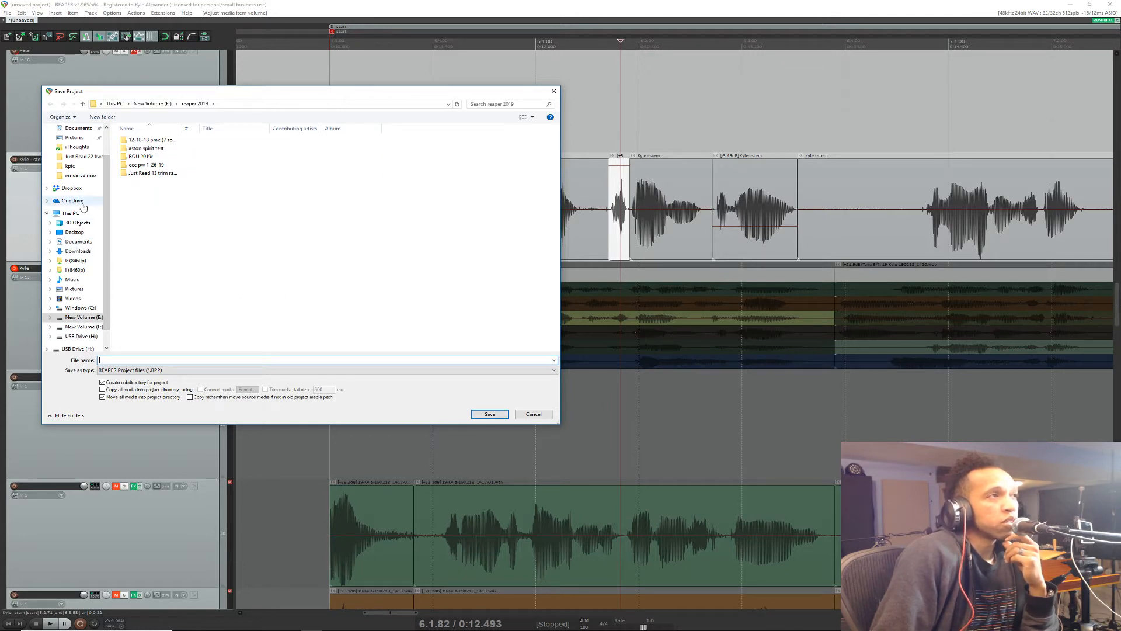
drag(272, 99, 243, 151)
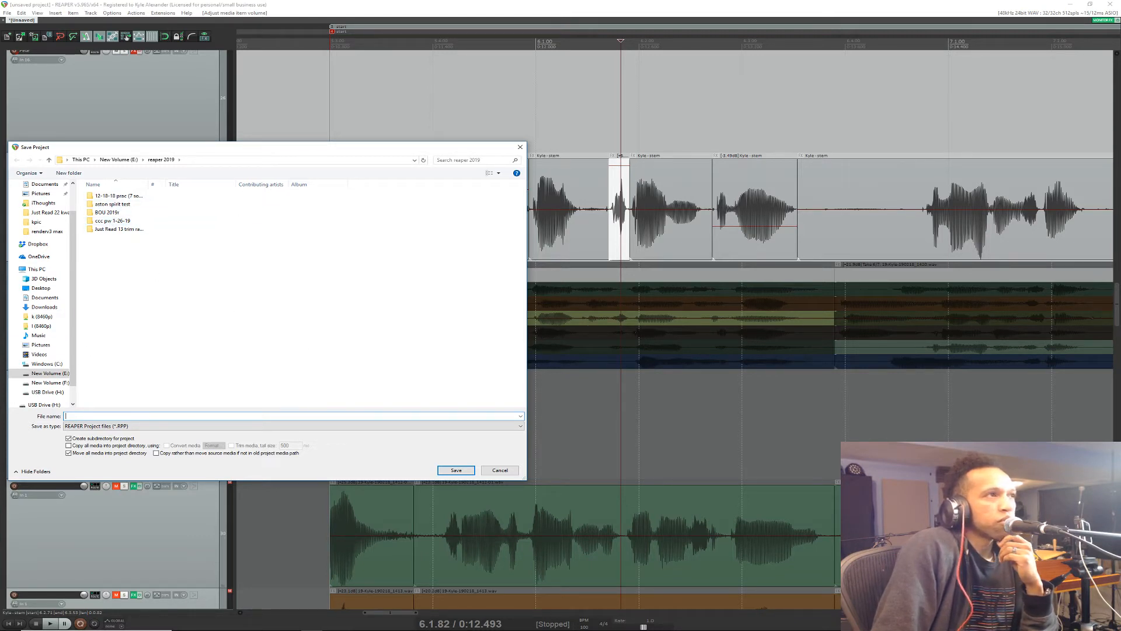
key(alt+Tab)
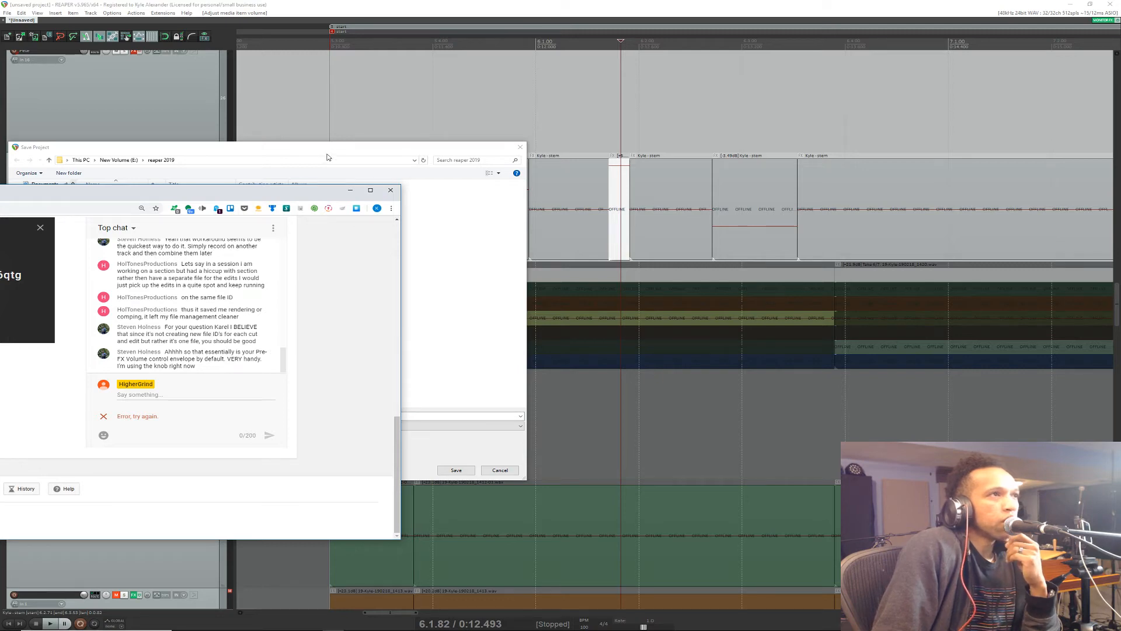
click(280, 148)
click(500, 470)
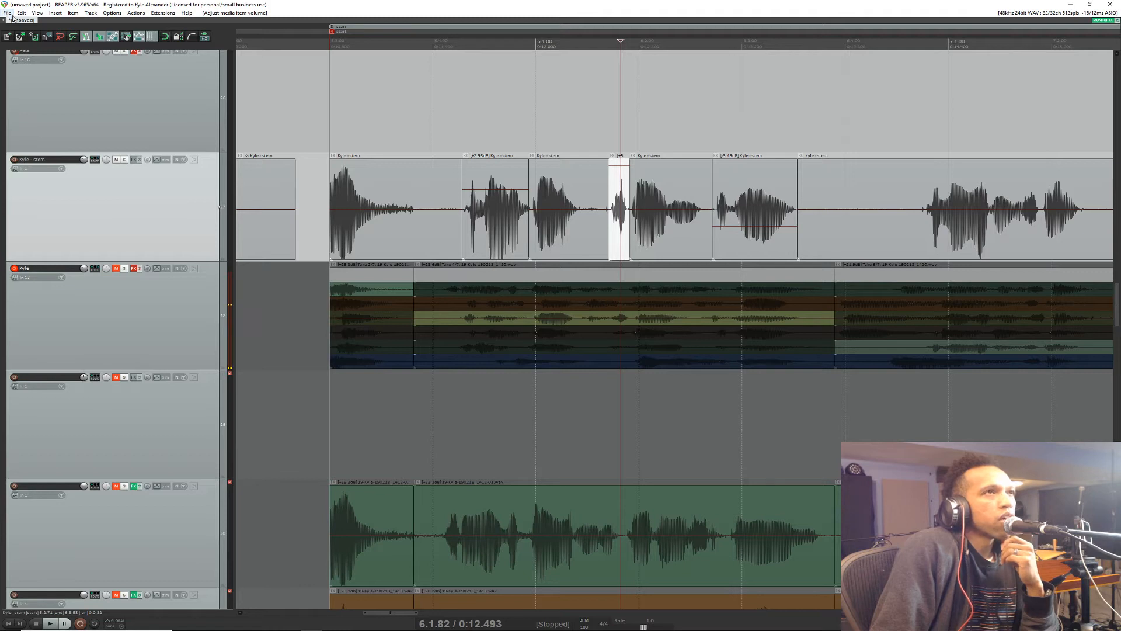
key(alt+Tab)
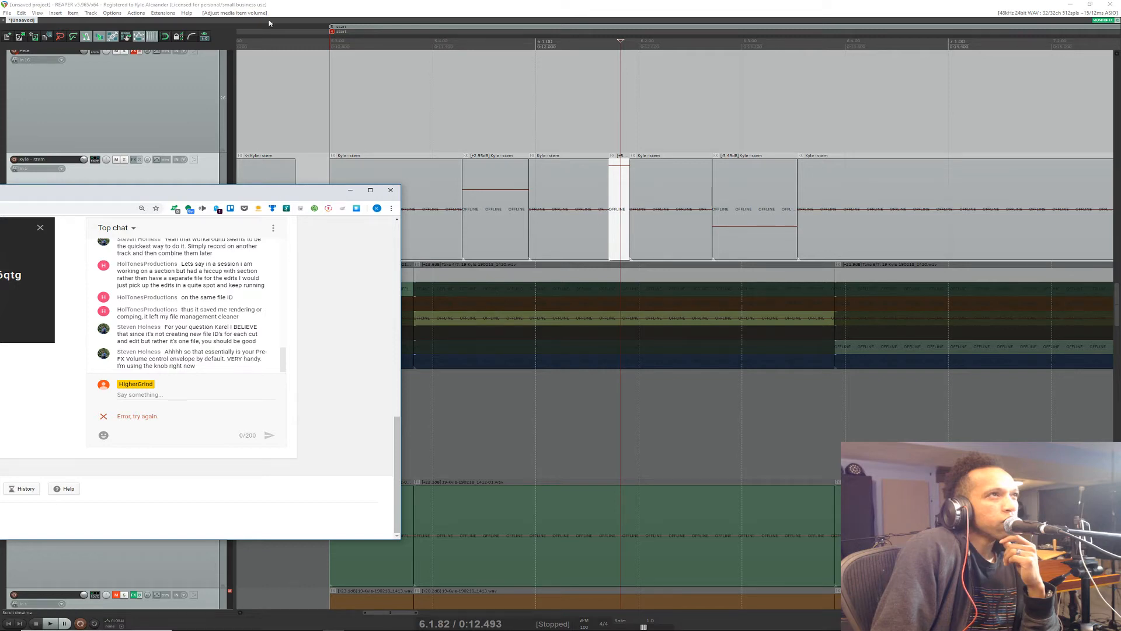
click(328, 11)
Step: Save the project as "comping test" in the reaper 2019 folder and undo the stray marquee item selection
click(8, 11)
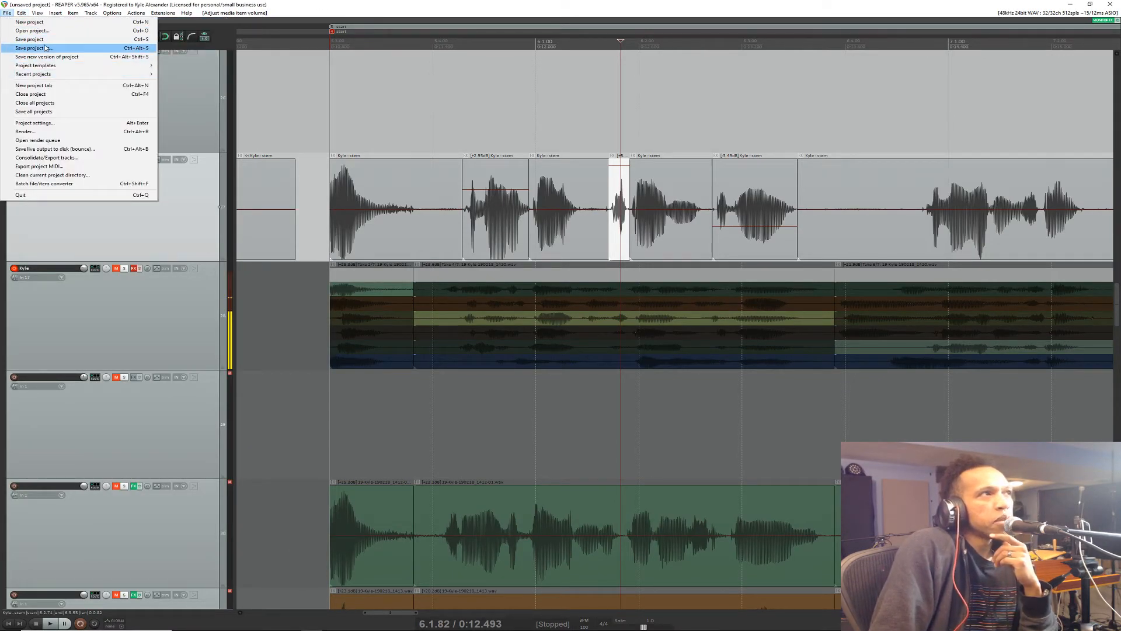
click(46, 39)
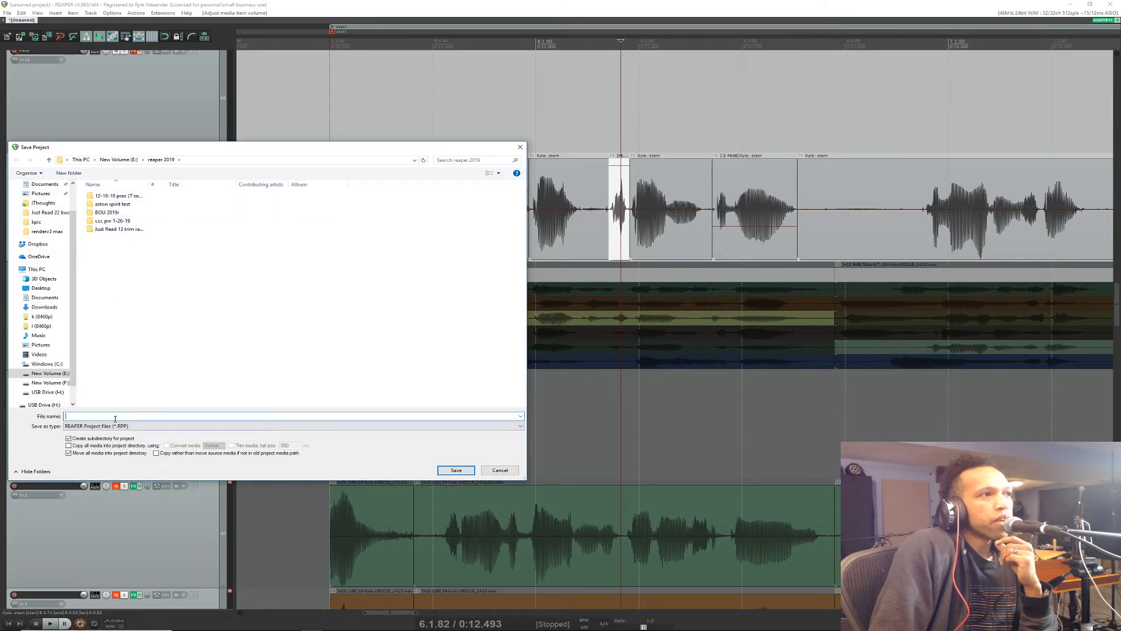
text(t)
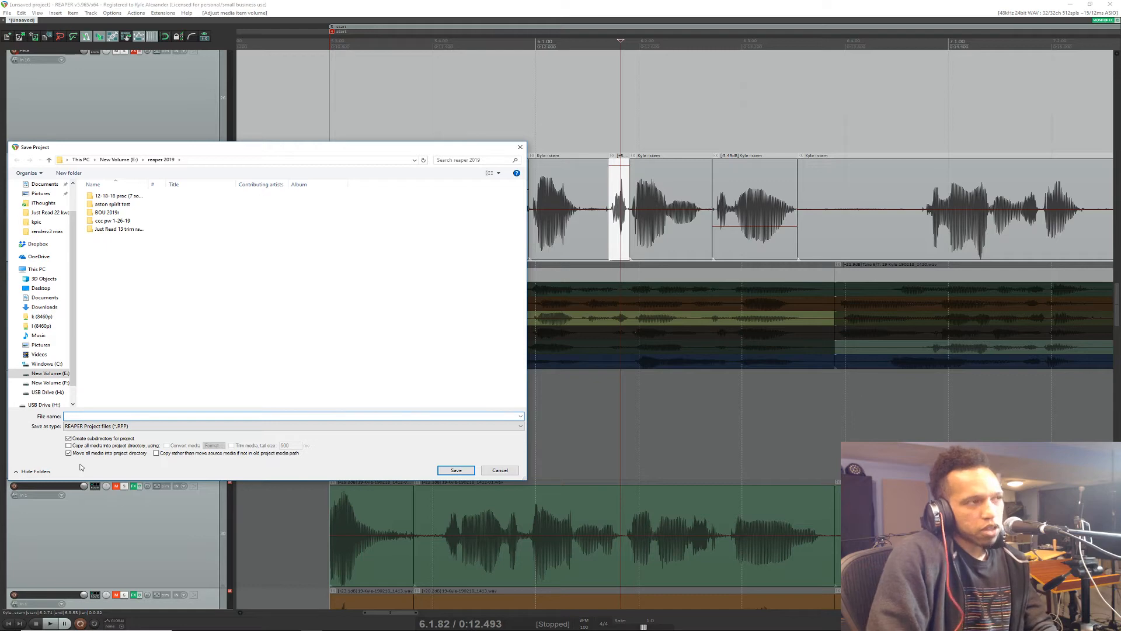
key(BackSpace)
text(comp)
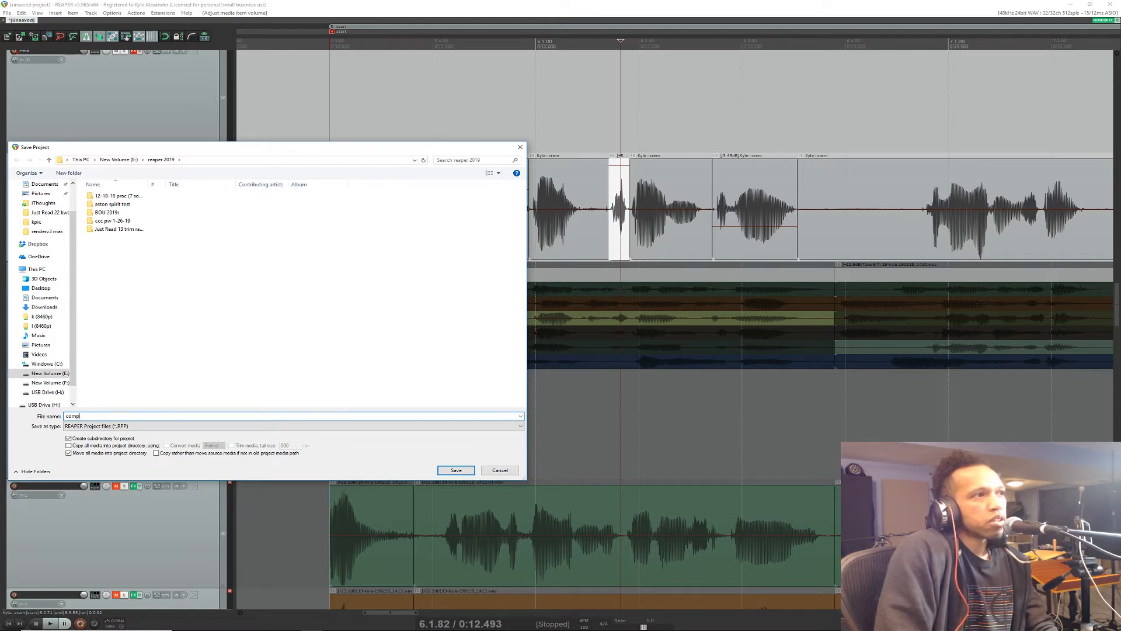
text(ing test)
key(Return)
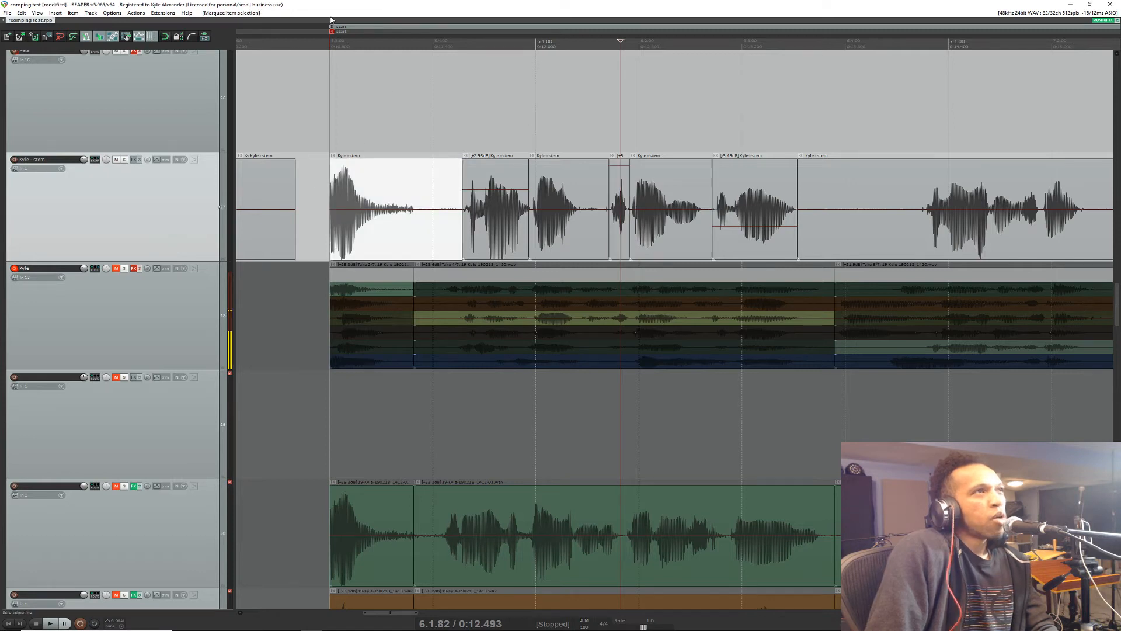
click(21, 13)
click(36, 24)
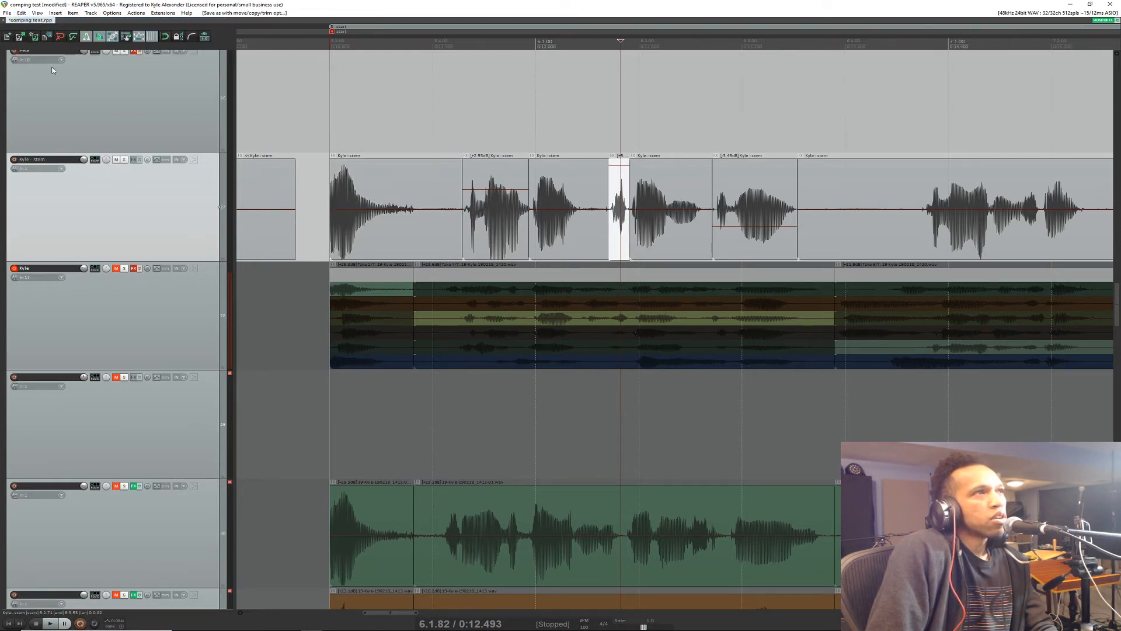
Step: Save a separate version of the project as "comping test 01 drum comp" in the comping test folder
click(8, 13)
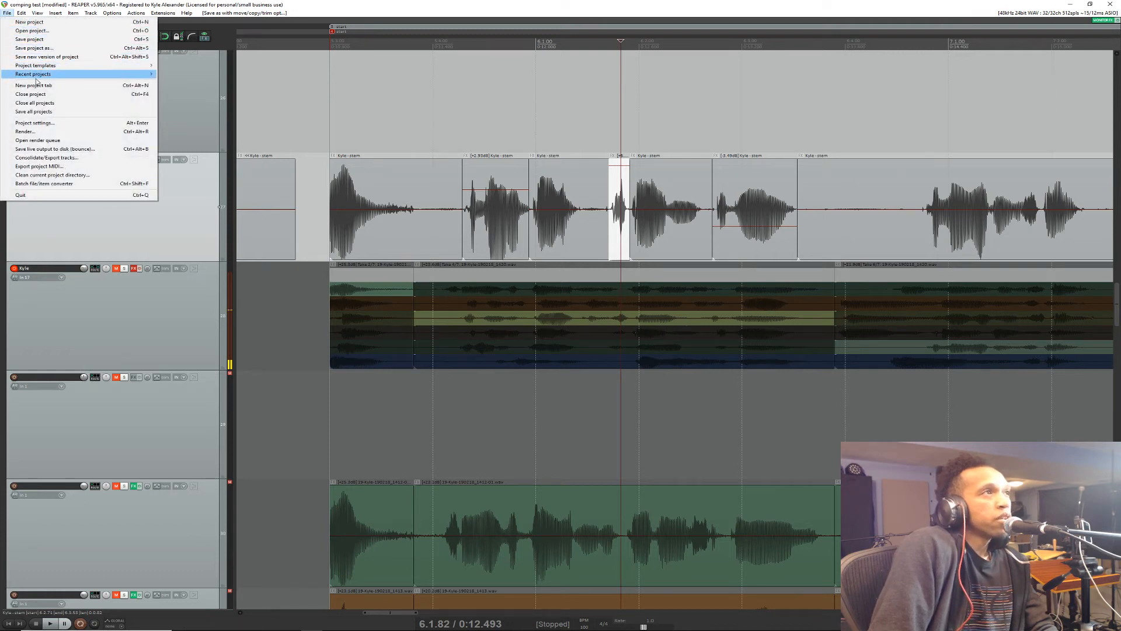
click(56, 49)
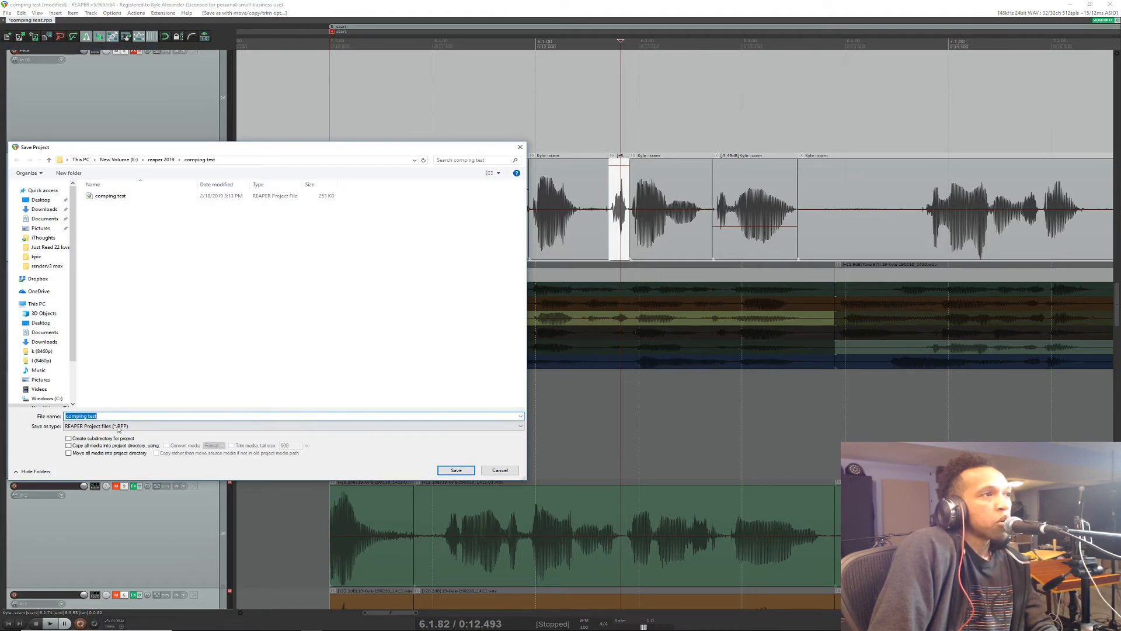
key(End)
text(01)
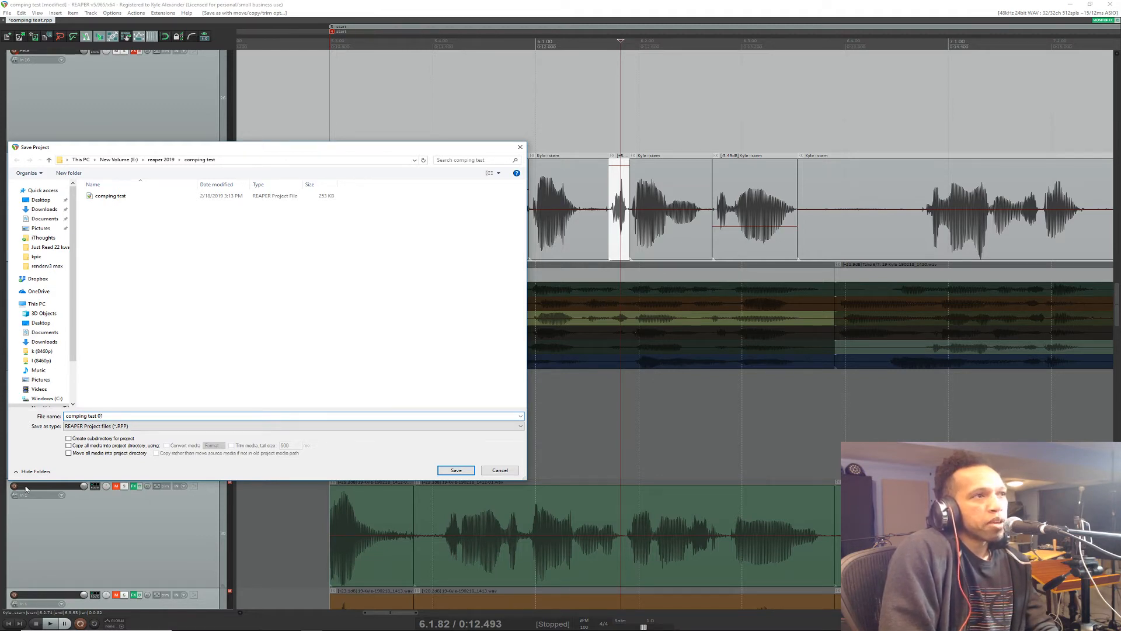
text(d)
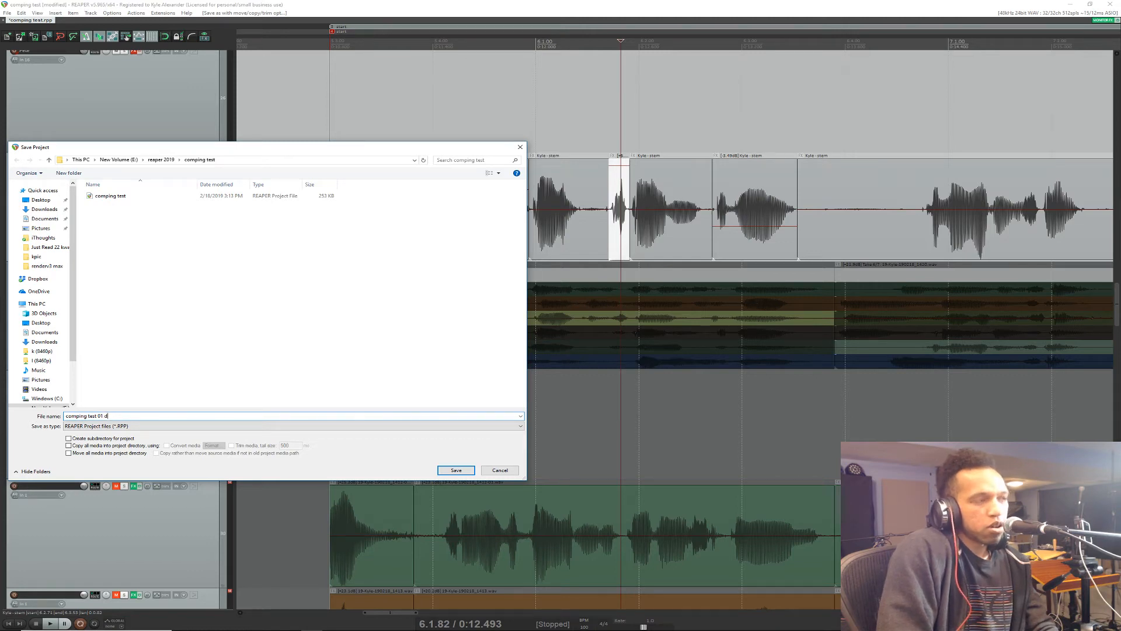
text(rums)
text(comp)
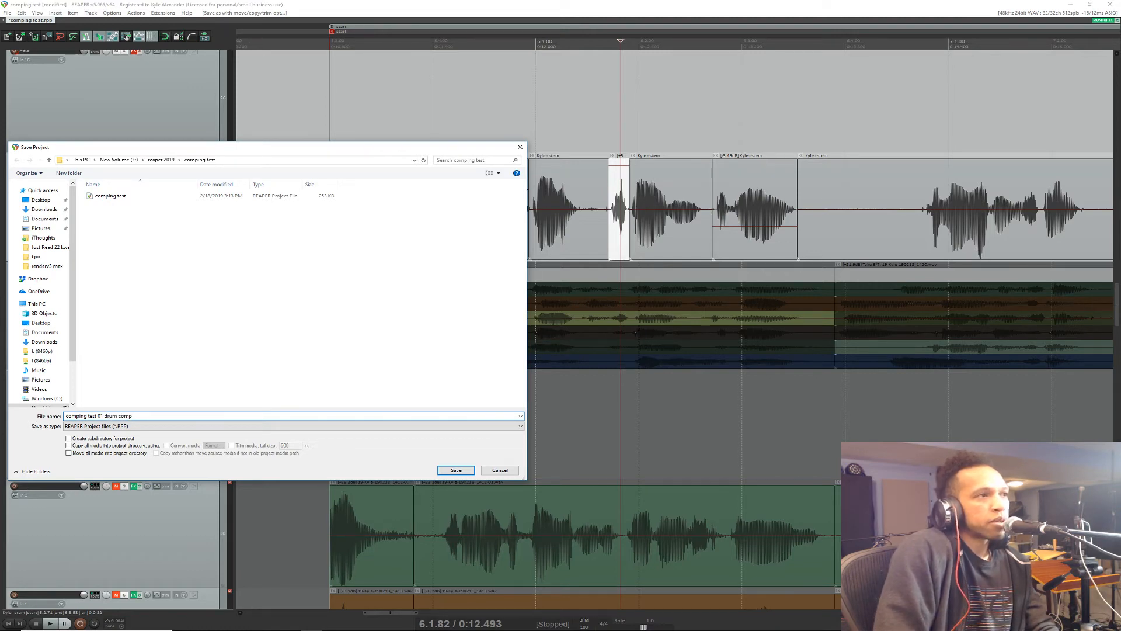
key(Return)
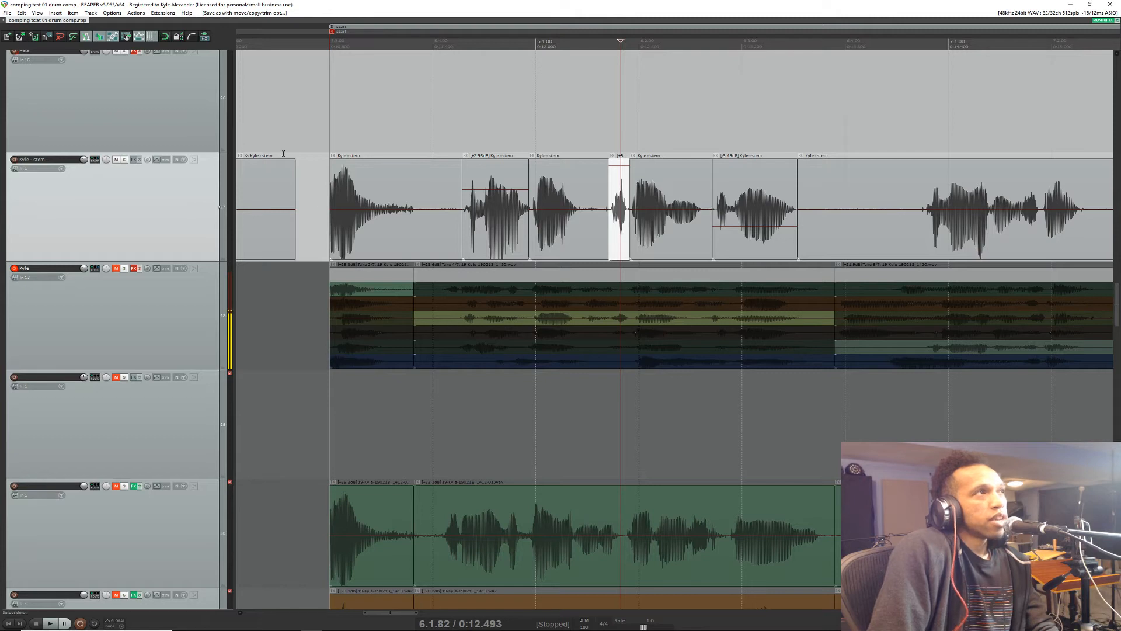
Step: Review the saved project versions in the comping test folder without opening any of them
click(21, 13)
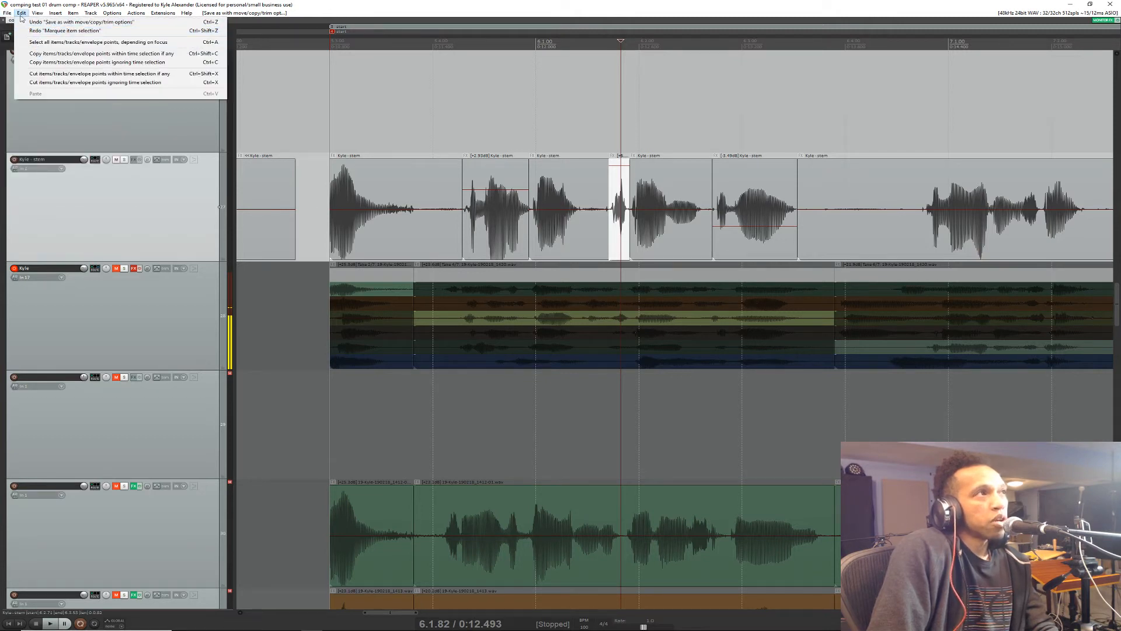
mouse_move(7, 12)
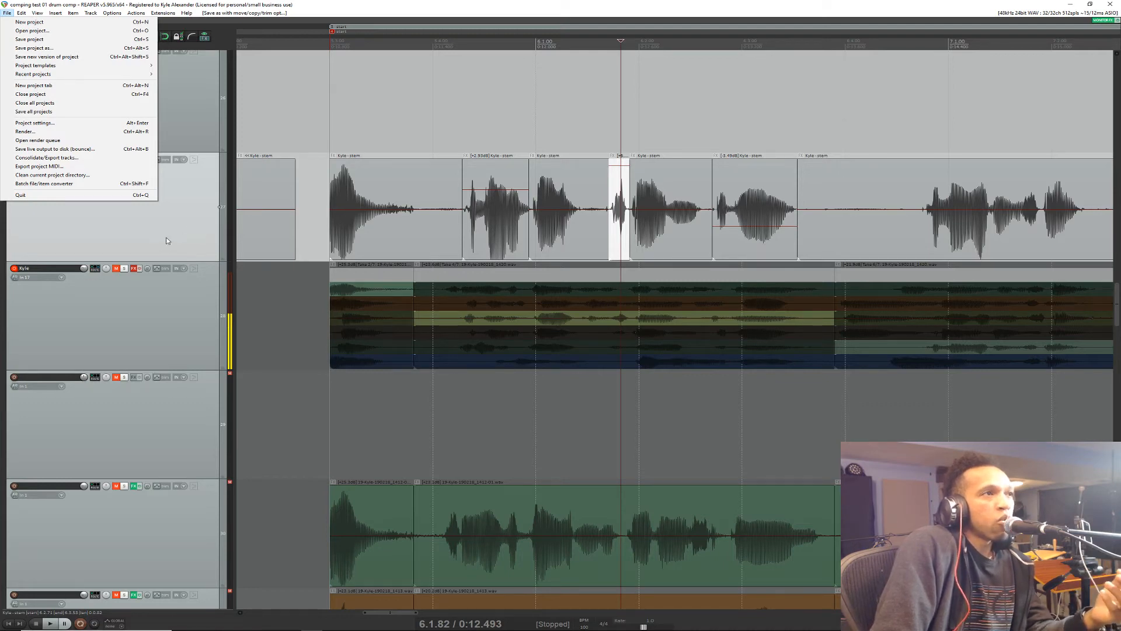
click(53, 31)
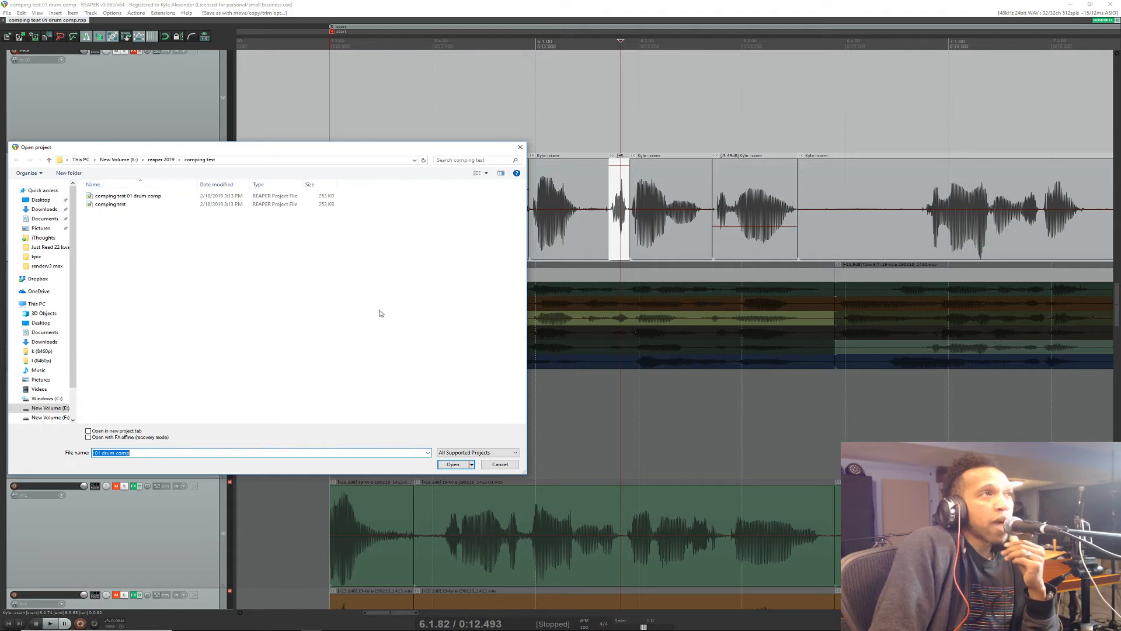
click(496, 466)
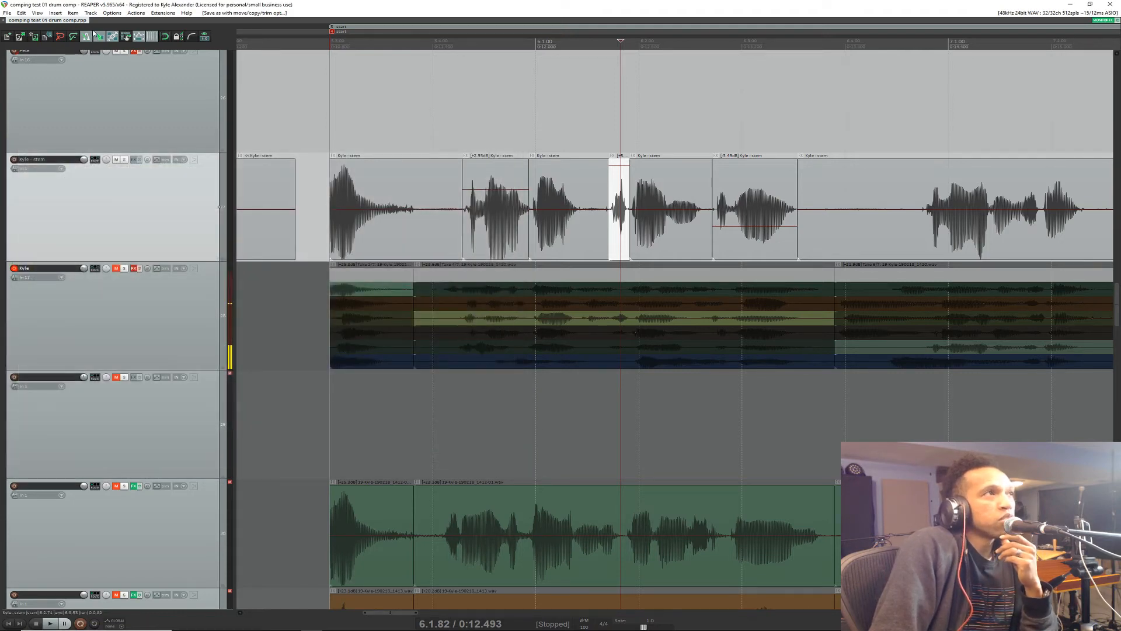
Step: Create an empty project in a new project tab and switch back and forth between it and the drum comp project
right_click(106, 23)
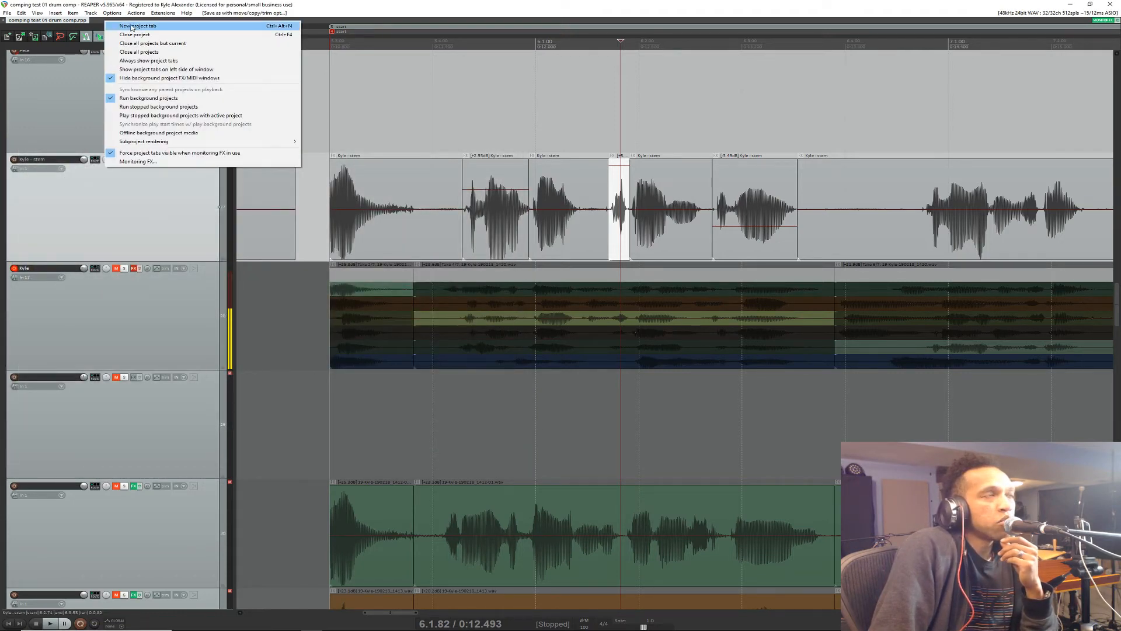
click(133, 27)
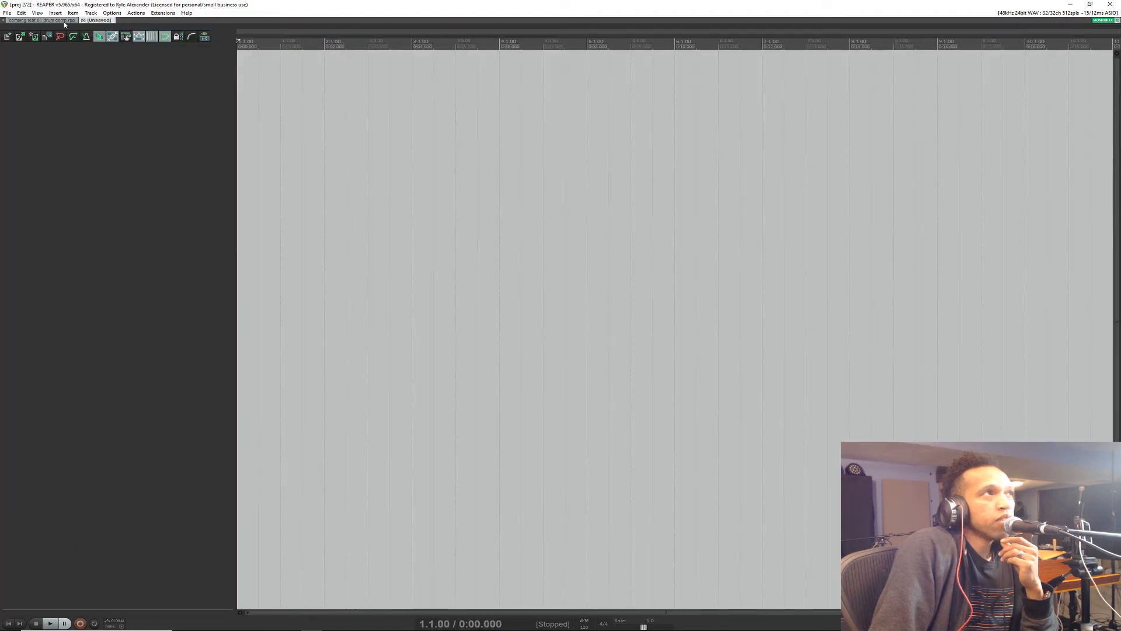
click(64, 22)
click(102, 21)
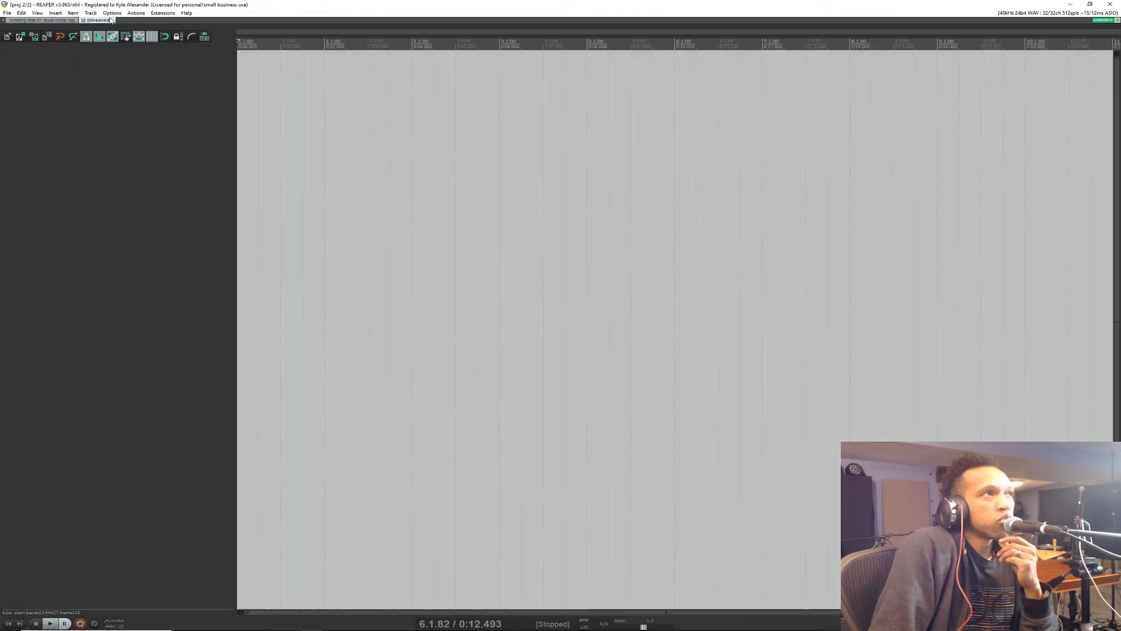
click(58, 21)
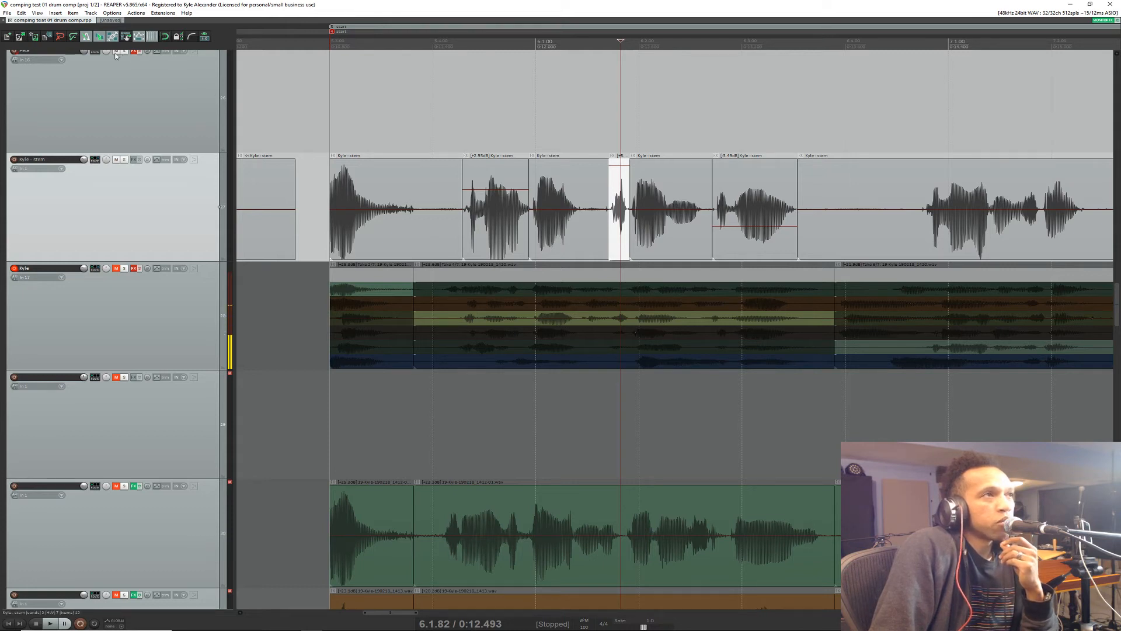
click(107, 21)
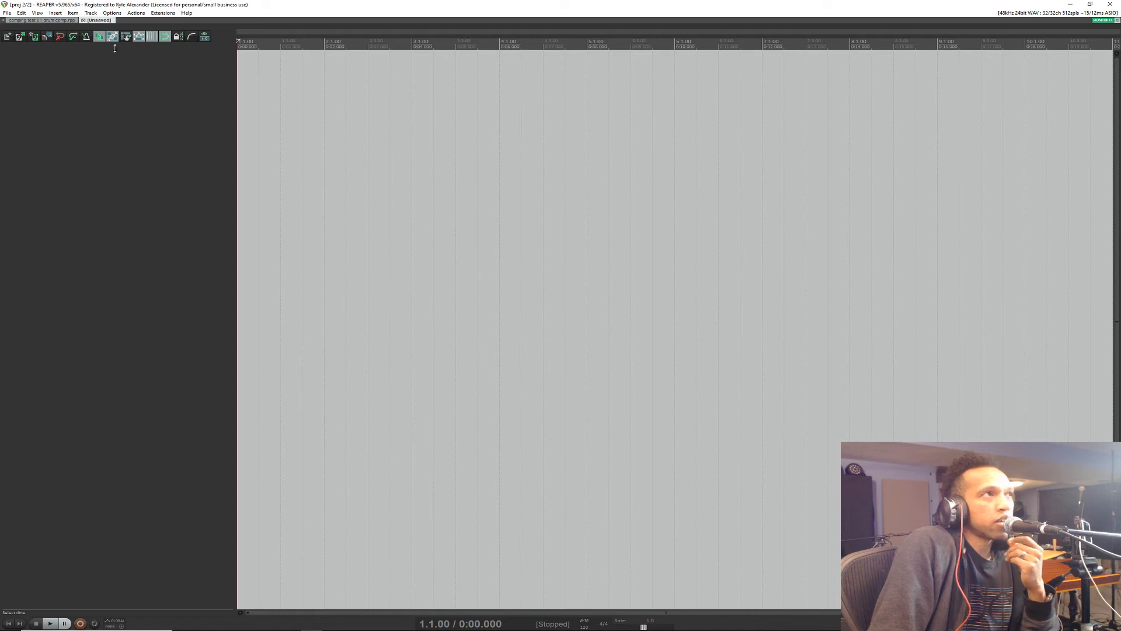
click(51, 21)
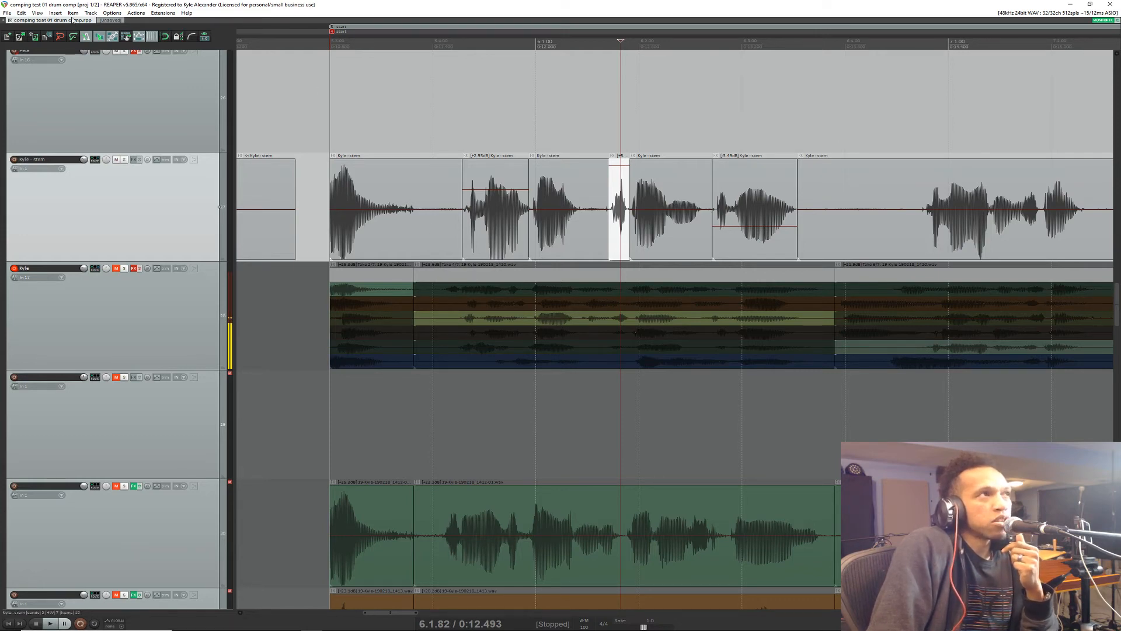
click(116, 21)
click(71, 20)
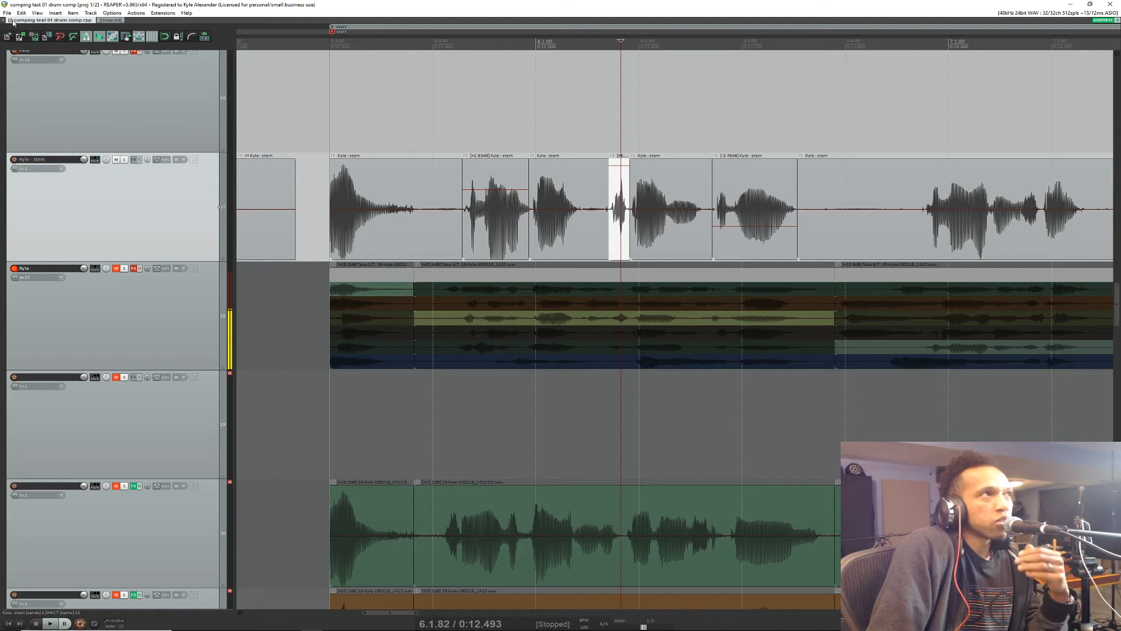
Step: Save the drum comp project and bring up the project files available to open
click(9, 14)
click(23, 39)
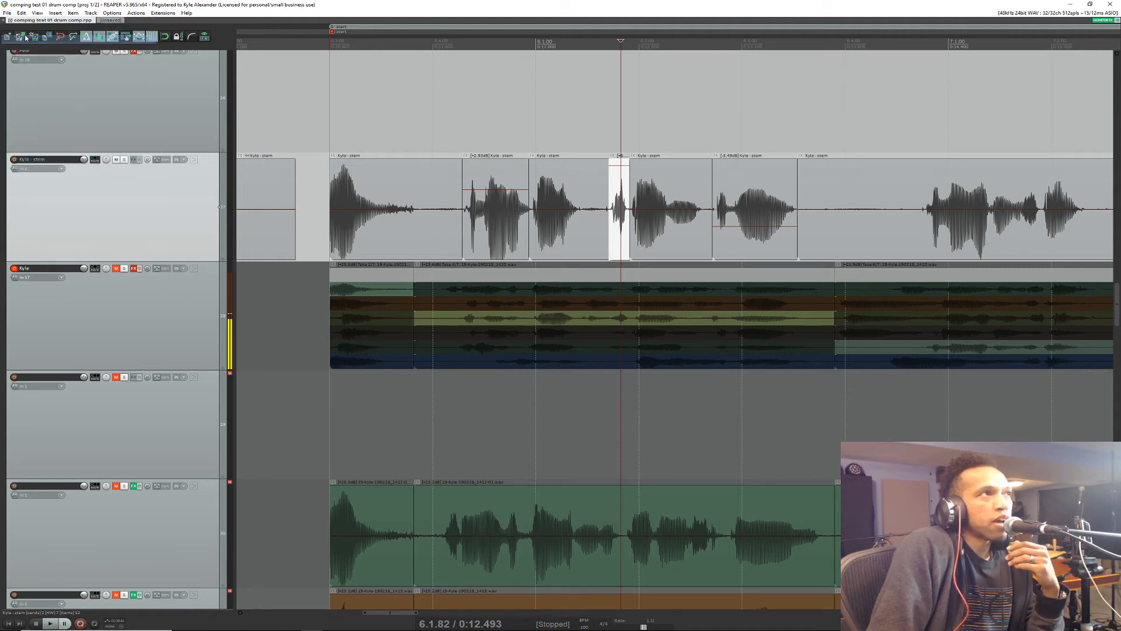
click(8, 13)
click(26, 33)
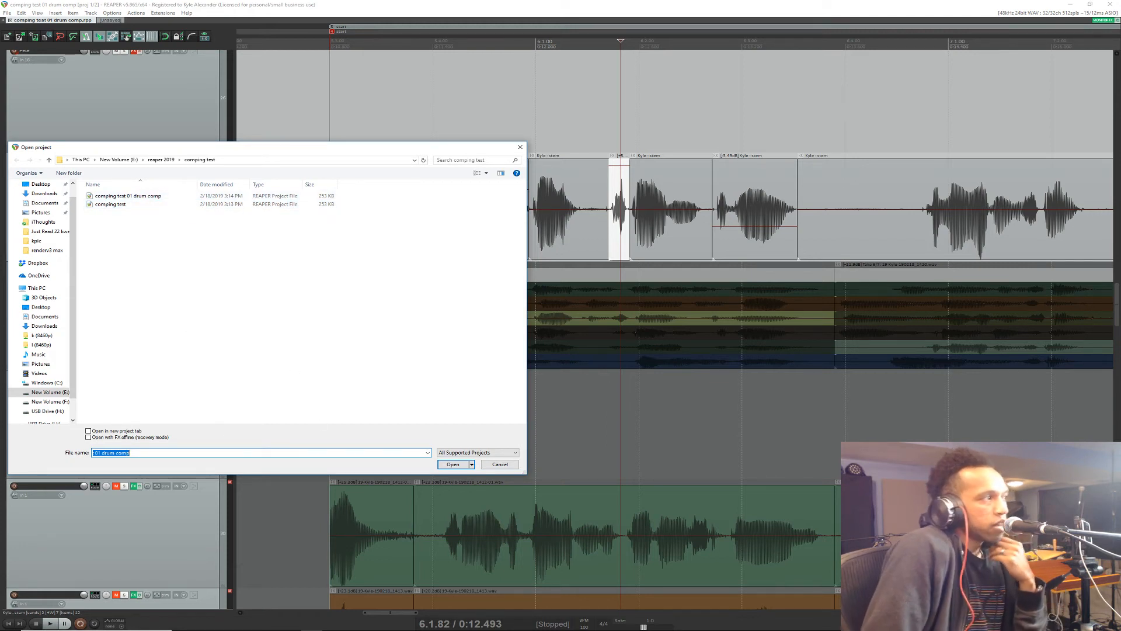
Step: Bring the live chat back over the arrangement and highlight the viewer's message about file IDs while reading it
key(alt+Tab)
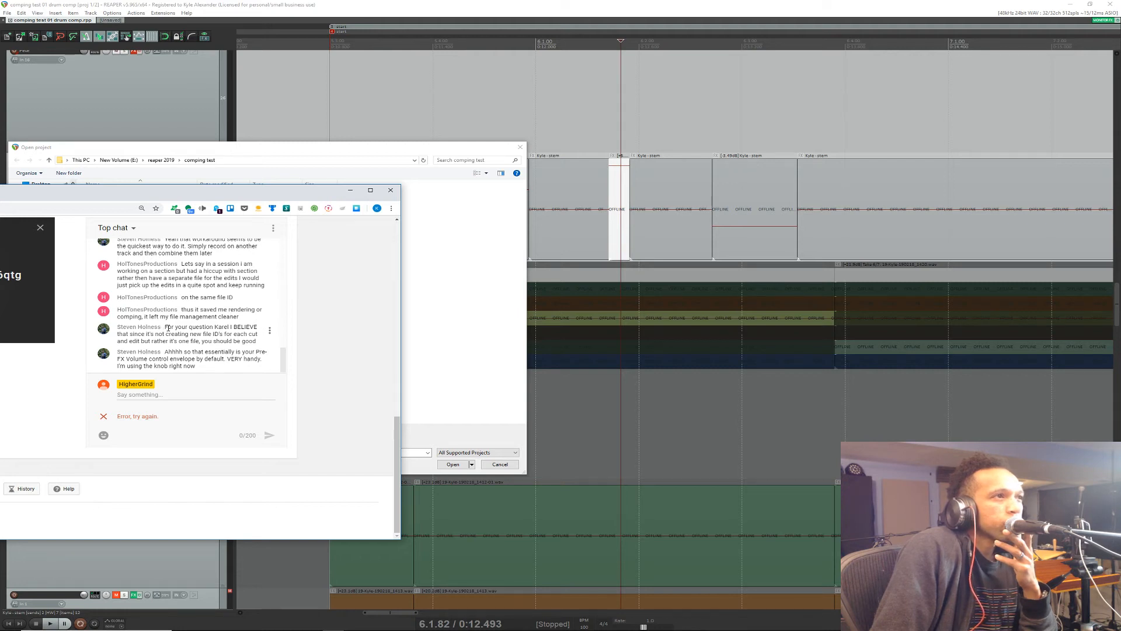
drag(187, 333, 189, 334)
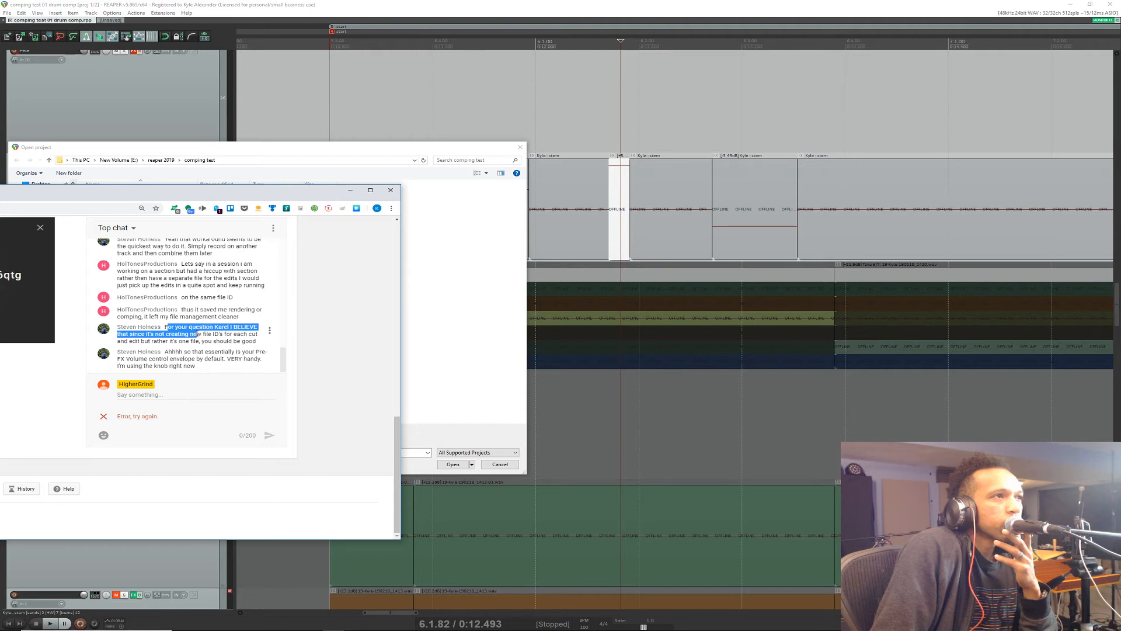
Step: Read the rest of the file ID message and the following Pre-FX Volume envelope message, highlighting the text while reading and clearing the highlight
drag(200, 333, 210, 349)
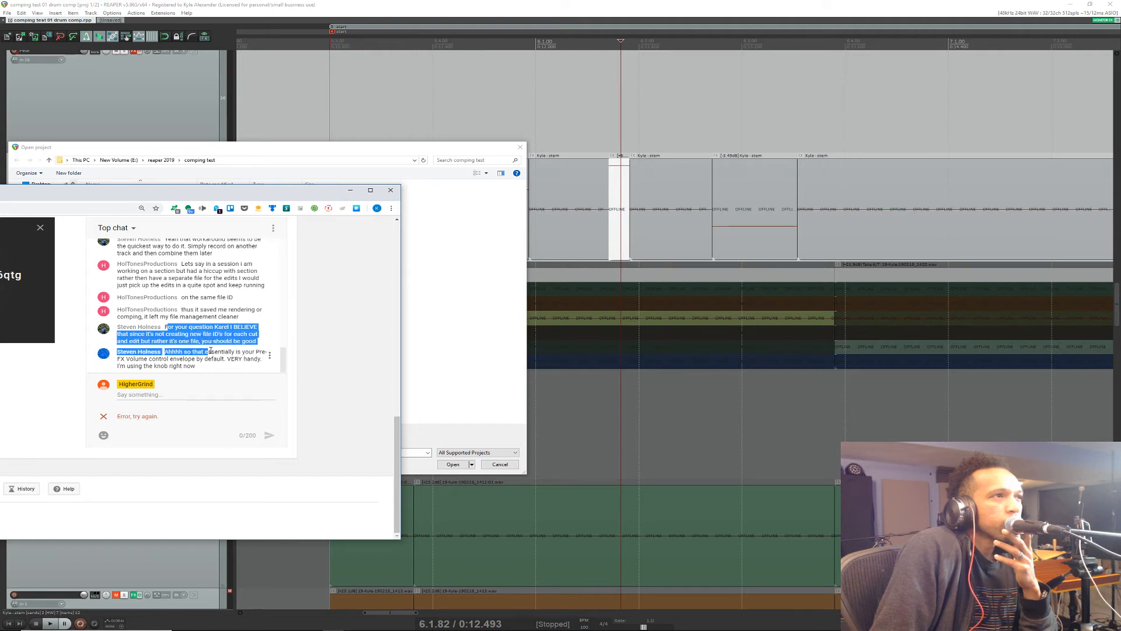
drag(213, 350, 223, 343)
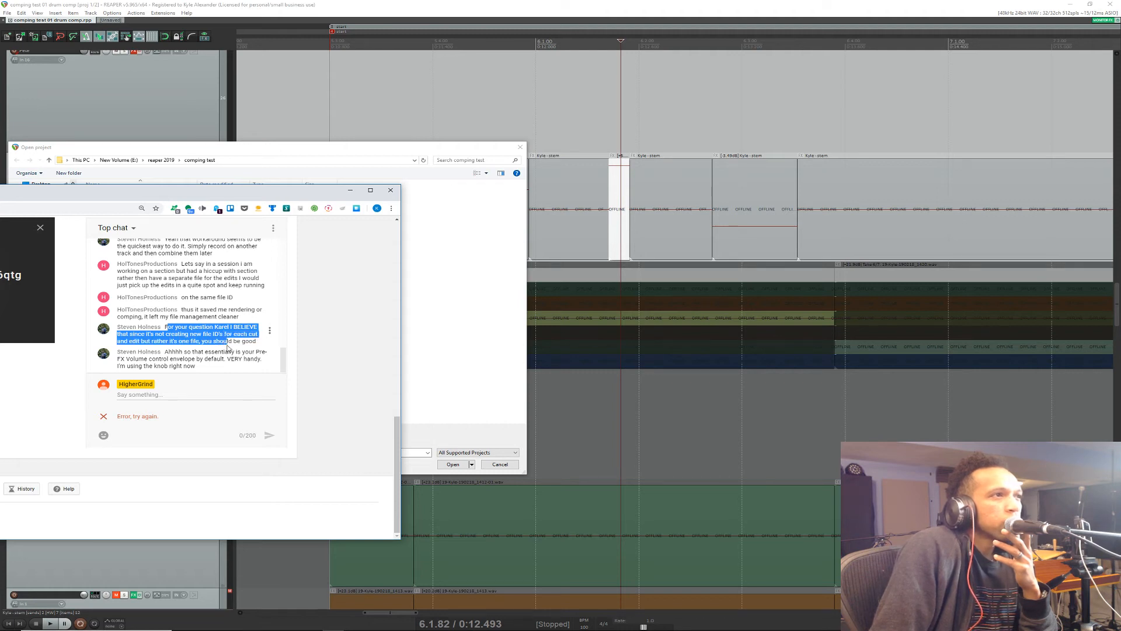
drag(227, 346, 229, 351)
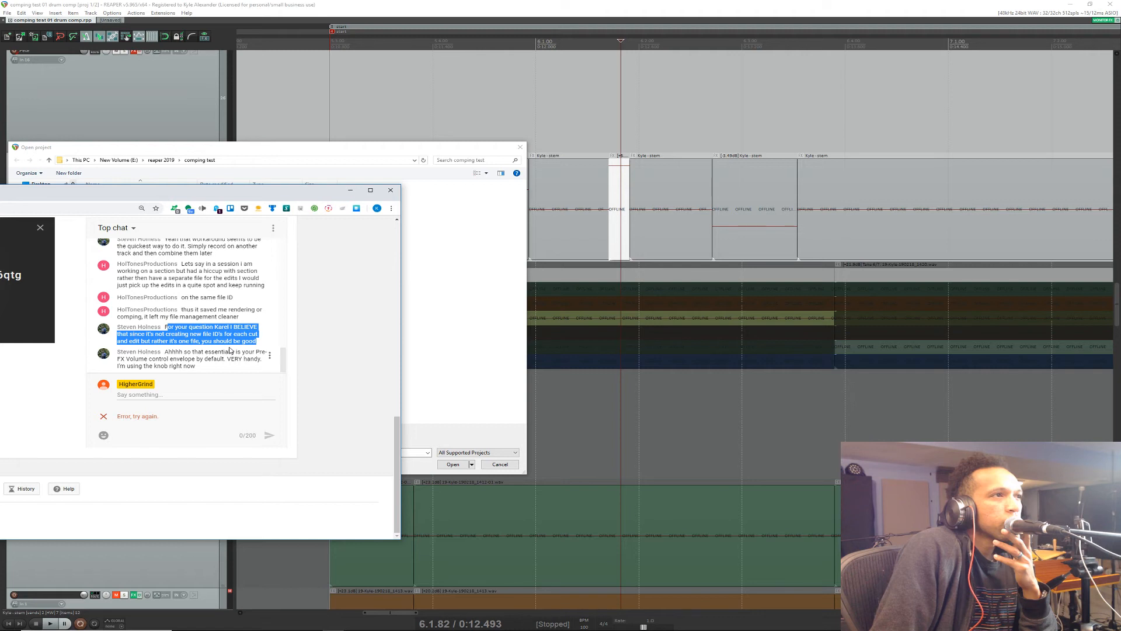
drag(230, 350, 237, 370)
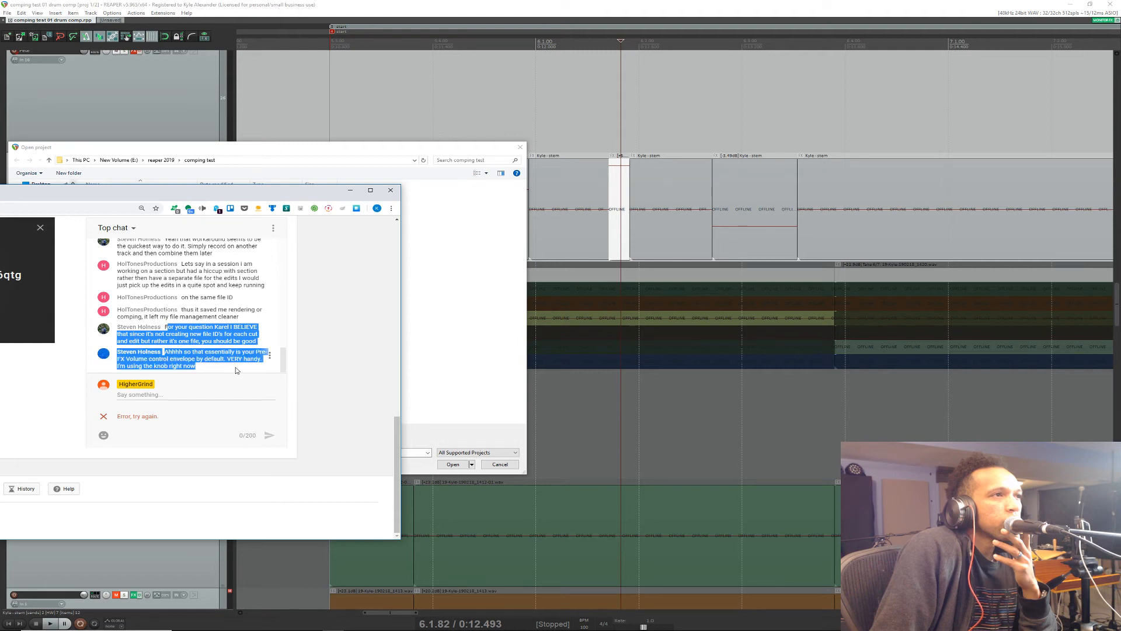
click(237, 370)
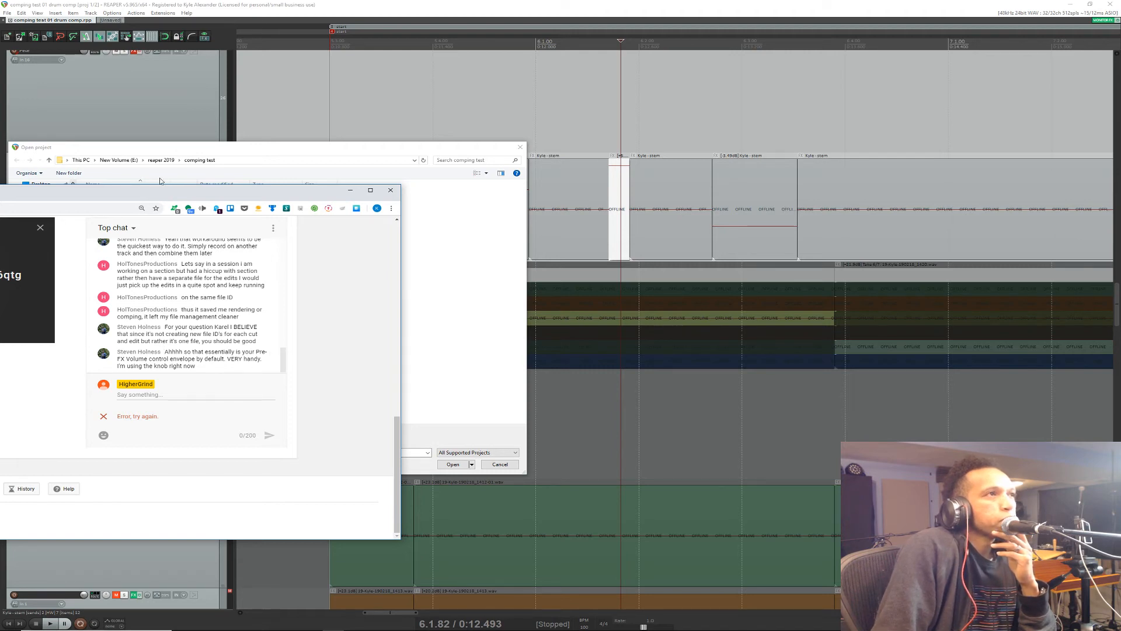
Step: Move the live chat away from the arrangement and dismiss the Open project dialog without opening a project
drag(144, 194, 0, 351)
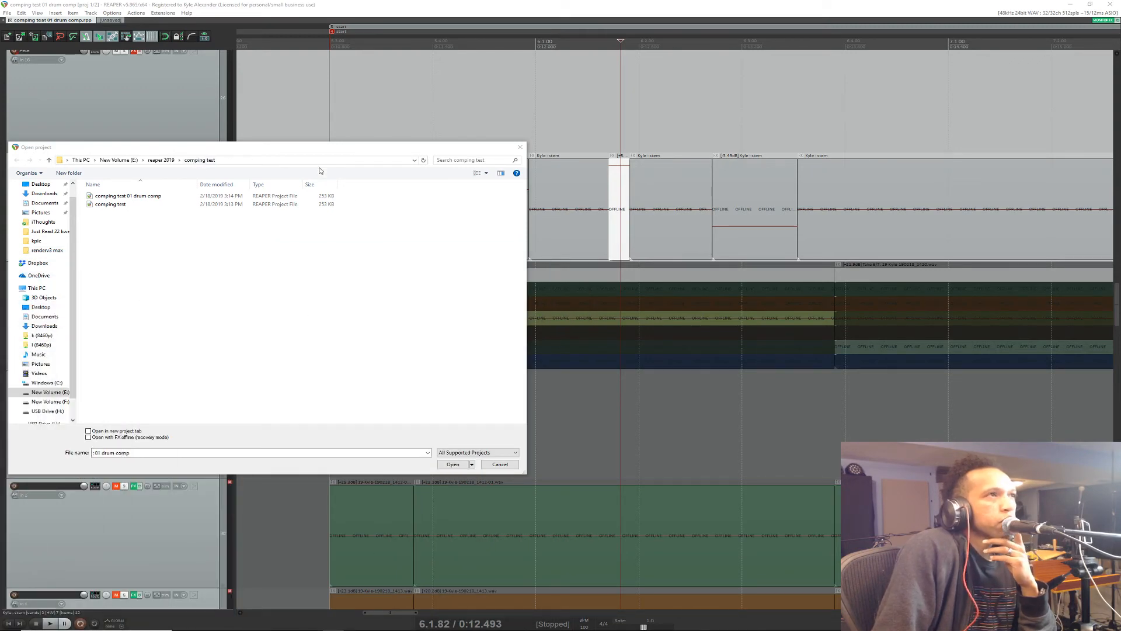
click(501, 464)
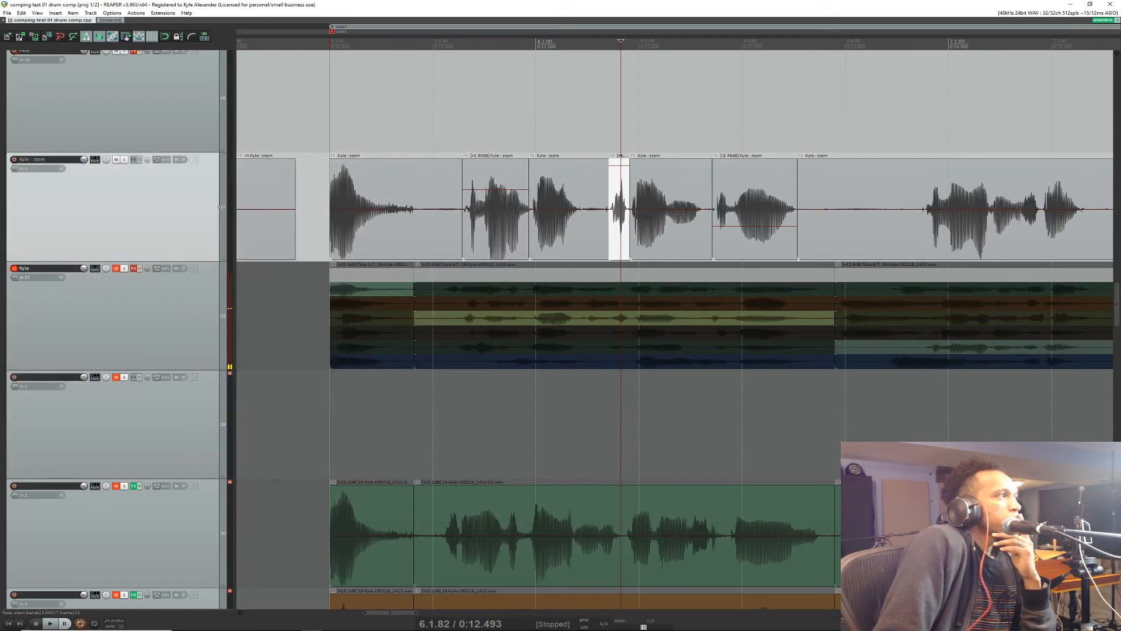